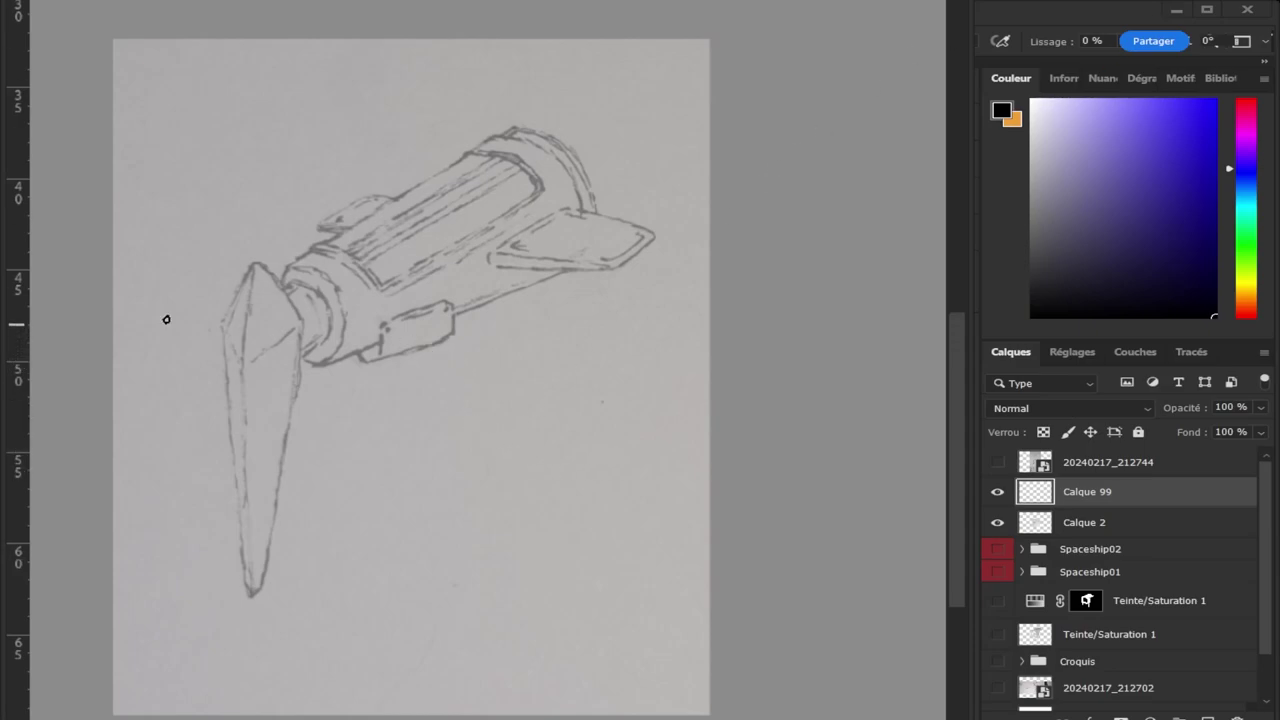
Undo the stray stroke in the left cone and remove the test strokes.
key(ctrl+z)
drag(517, 282, 537, 366)
key(ctrl+z)
click(533, 331)
shift+click(634, 294)
key(z)
key(ctrl+z)
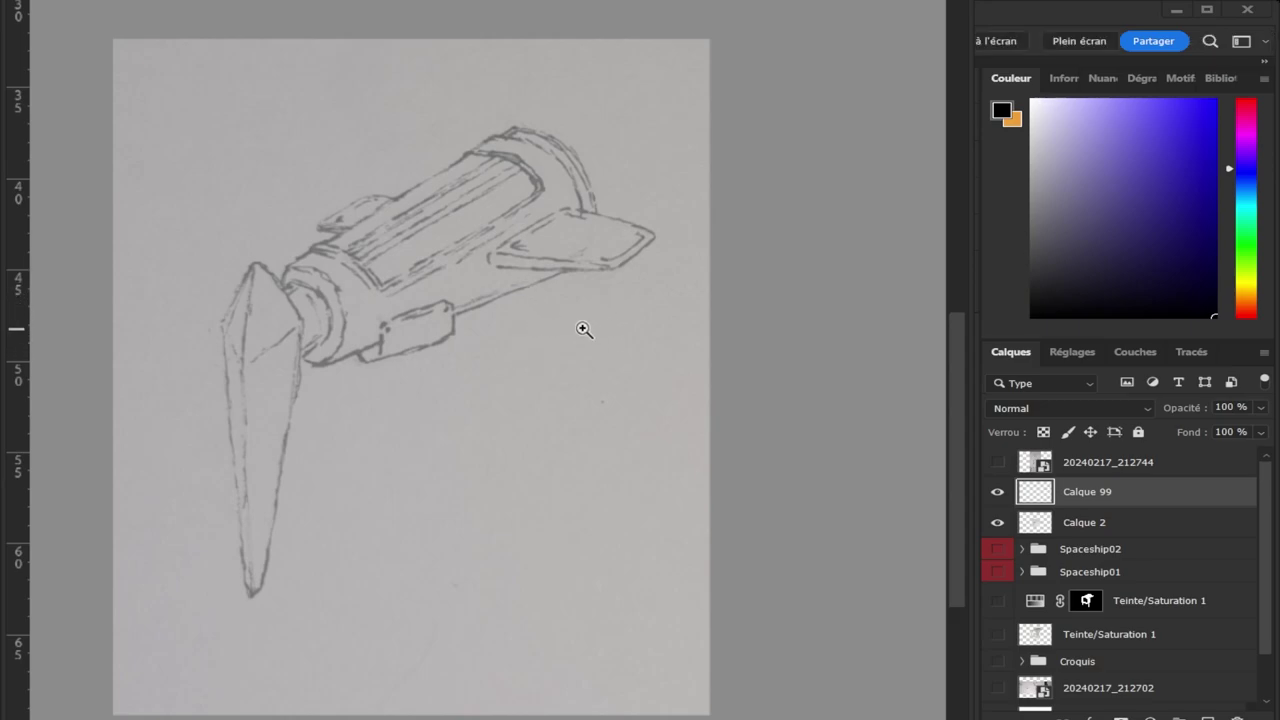
Lower the sketch layer Calque 2 to 28% opacity.
click(548, 284)
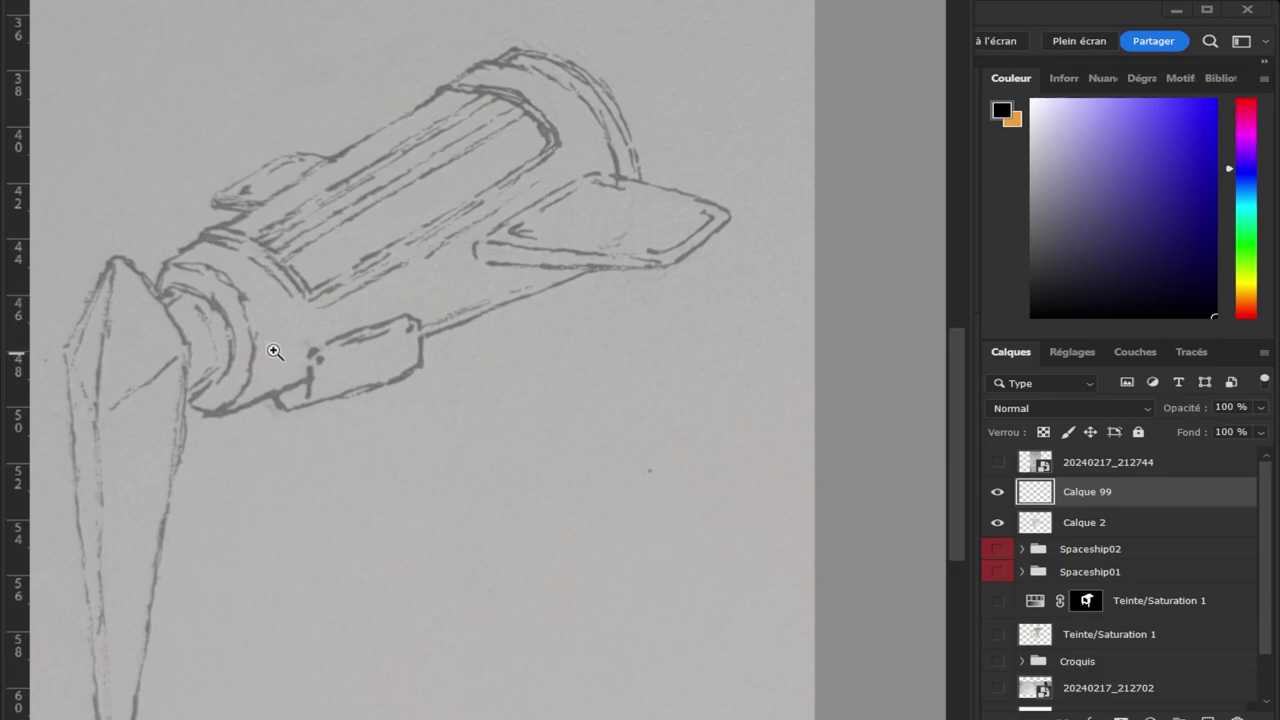
alt+click(292, 349)
key(b)
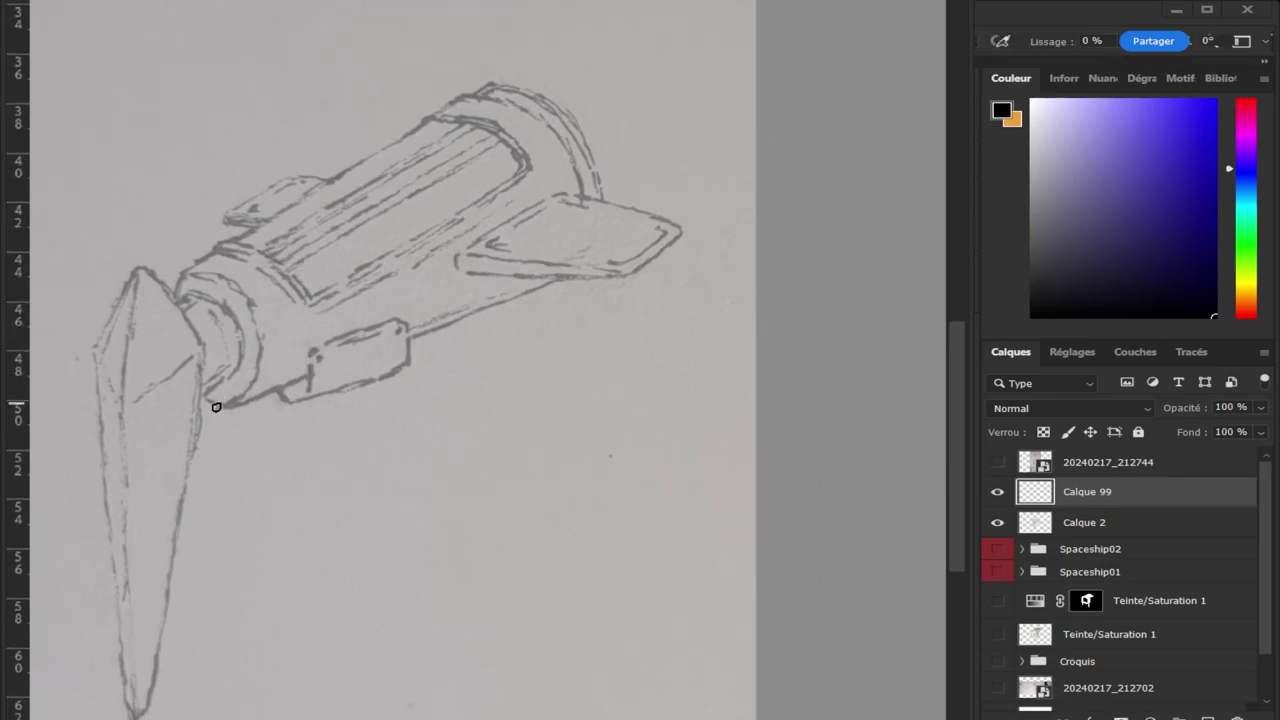
click(1098, 530)
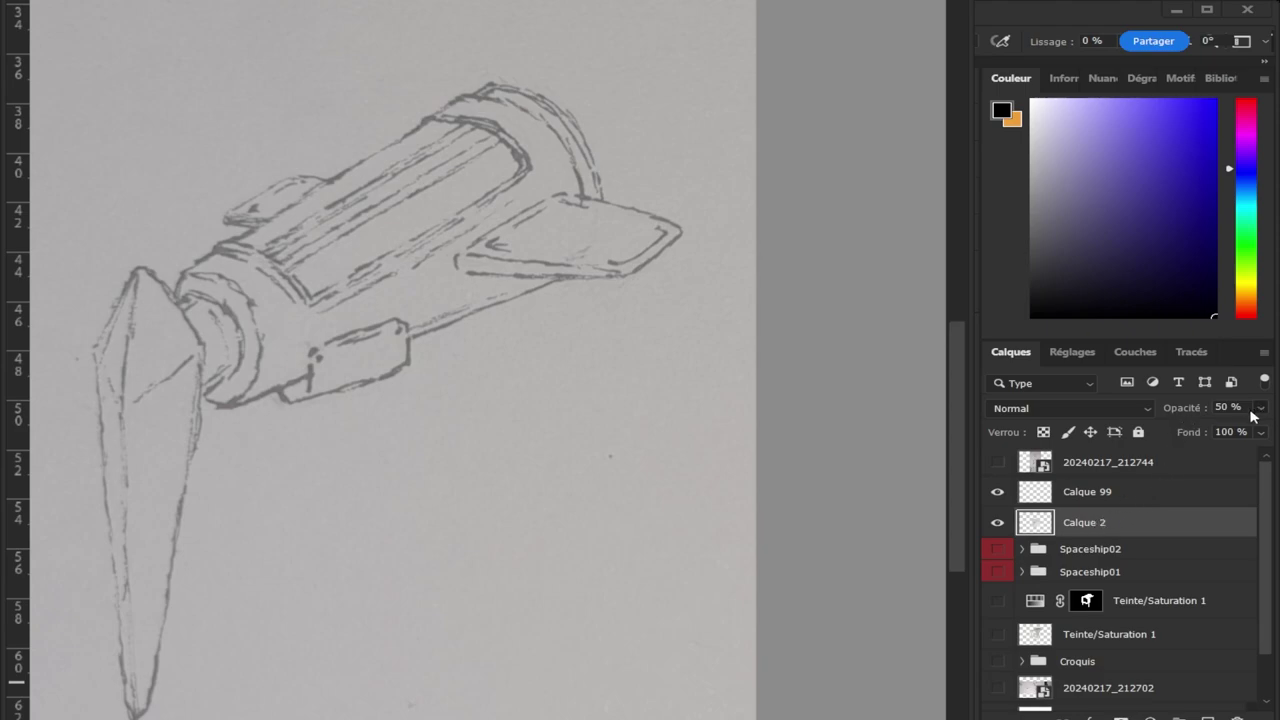
drag(1192, 432, 1184, 440)
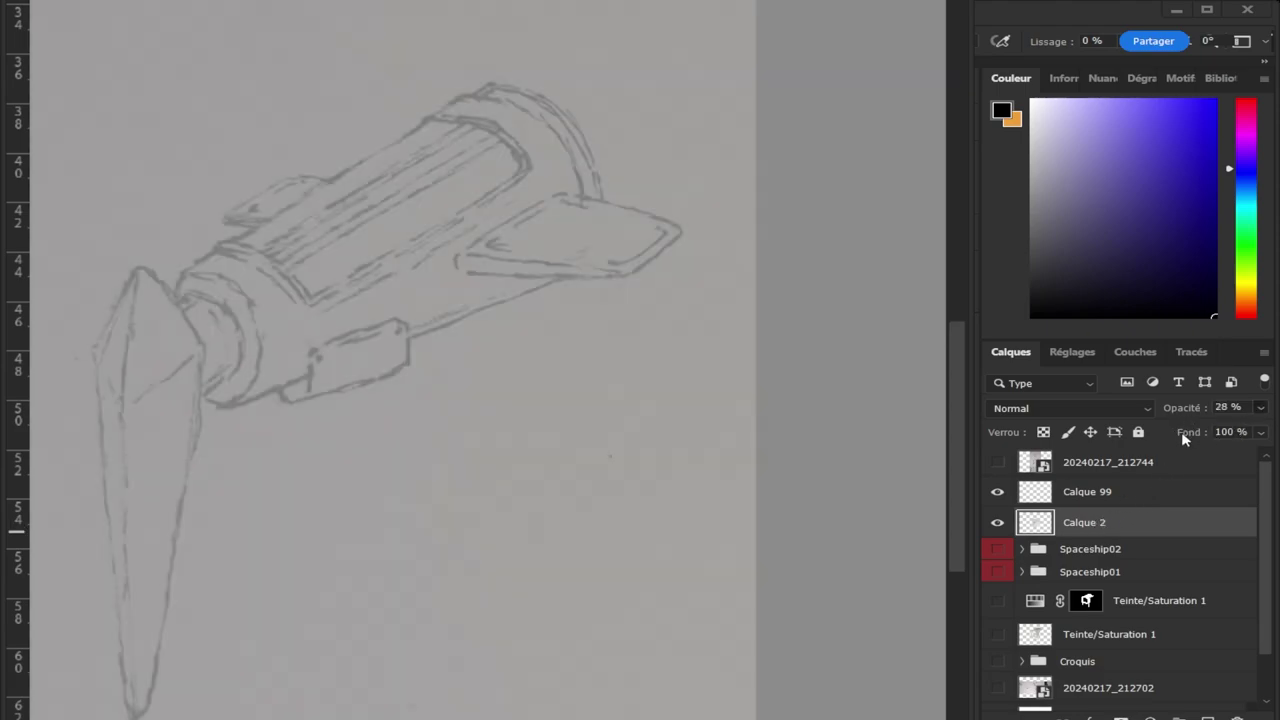
On Calque 99, ink the cylinder's lower edge and the lower wing edge.
click(1135, 506)
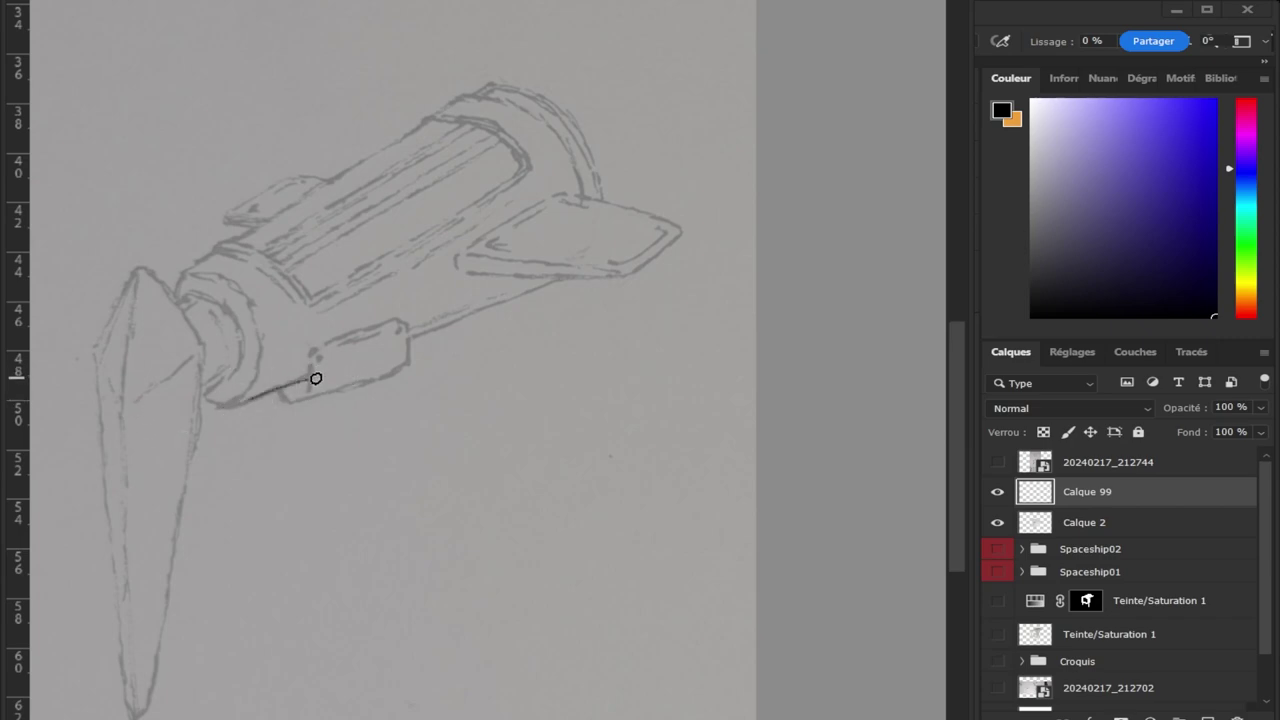
mouse_move(314, 371)
mouse_down()
mouse_move(245, 400)
mouse_move(338, 367)
mouse_up()
drag(410, 336, 651, 244)
key(z)
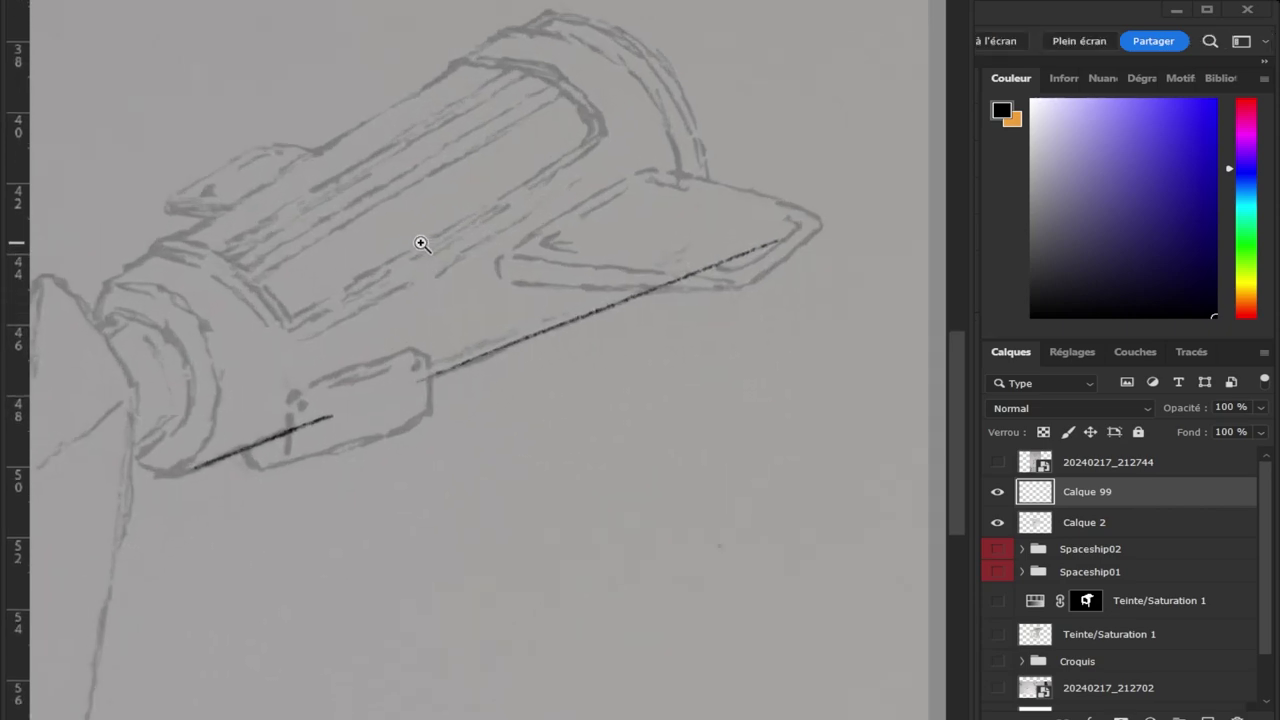
click(471, 291)
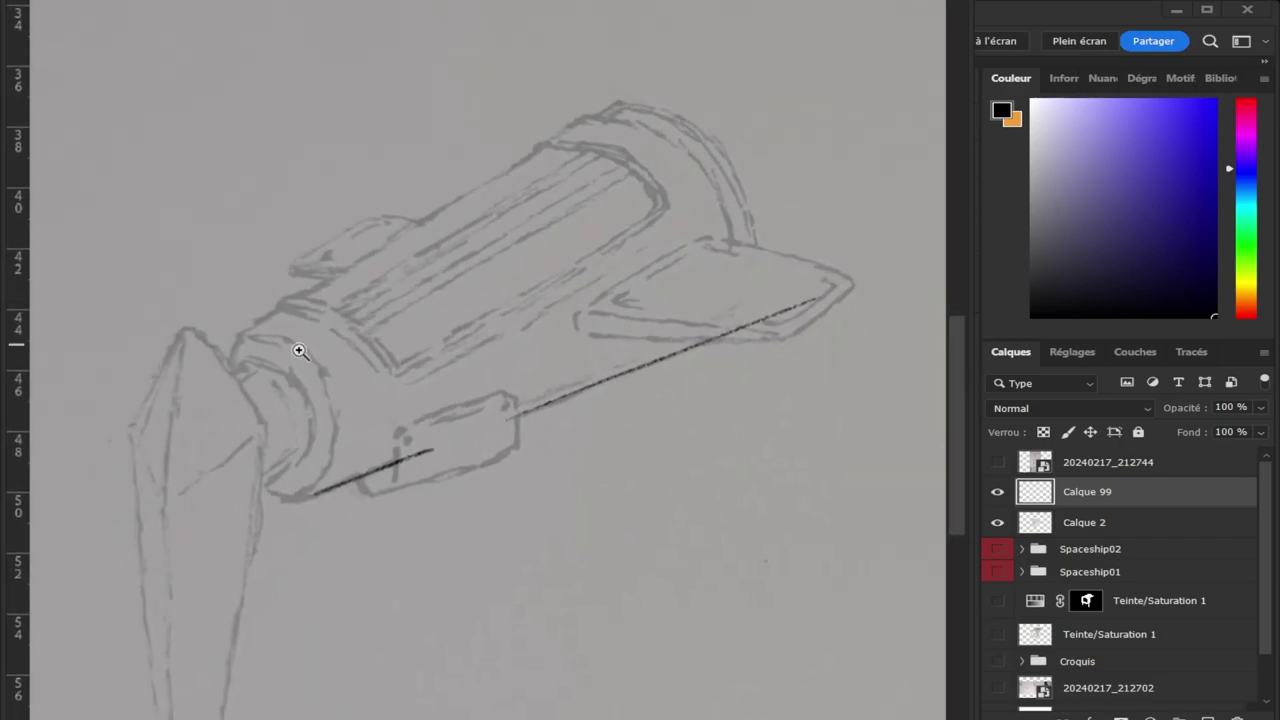
key(b)
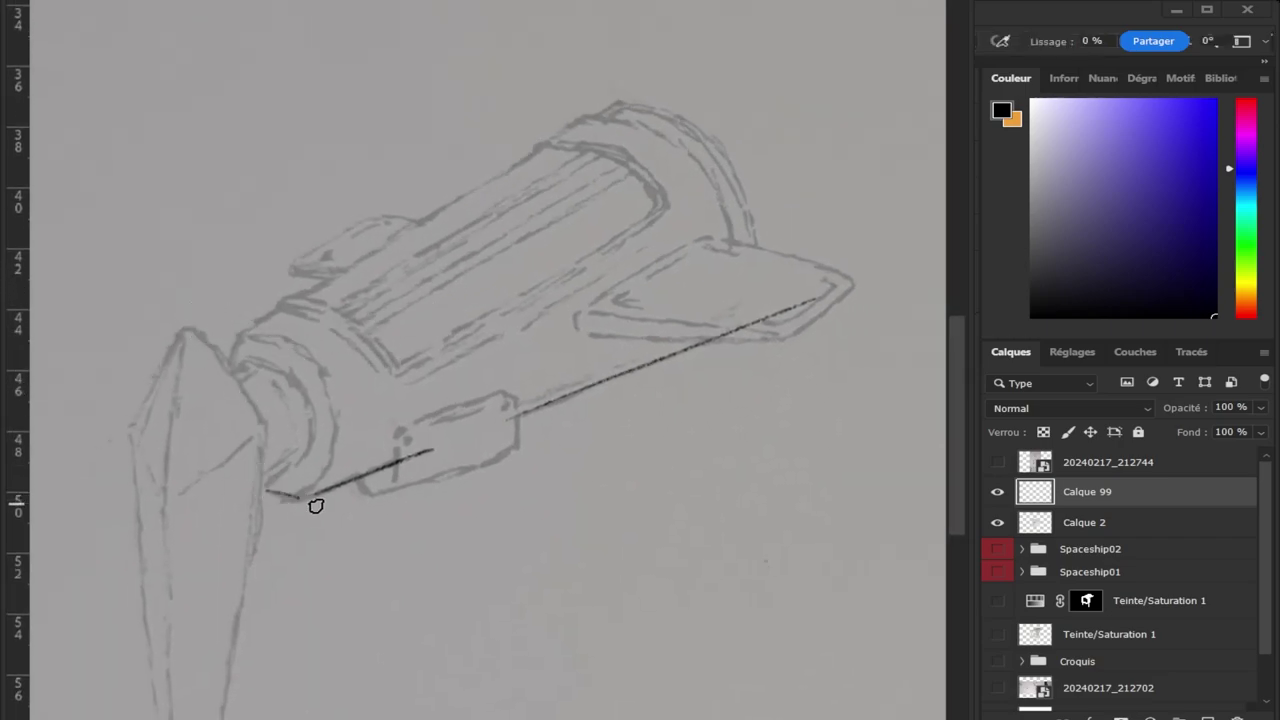
drag(300, 500, 268, 490)
Ink the curve down the cylinder's left rim and its top corner line.
drag(228, 372, 249, 337)
key(ctrl+z)
key(ctrl+z)
mouse_move(266, 340)
mouse_down()
mouse_move(297, 351)
mouse_move(340, 418)
mouse_up()
key(ctrl+z)
mouse_move(296, 344)
mouse_down()
mouse_move(336, 418)
mouse_move(303, 522)
mouse_up()
key(ctrl+z)
drag(337, 426, 307, 512)
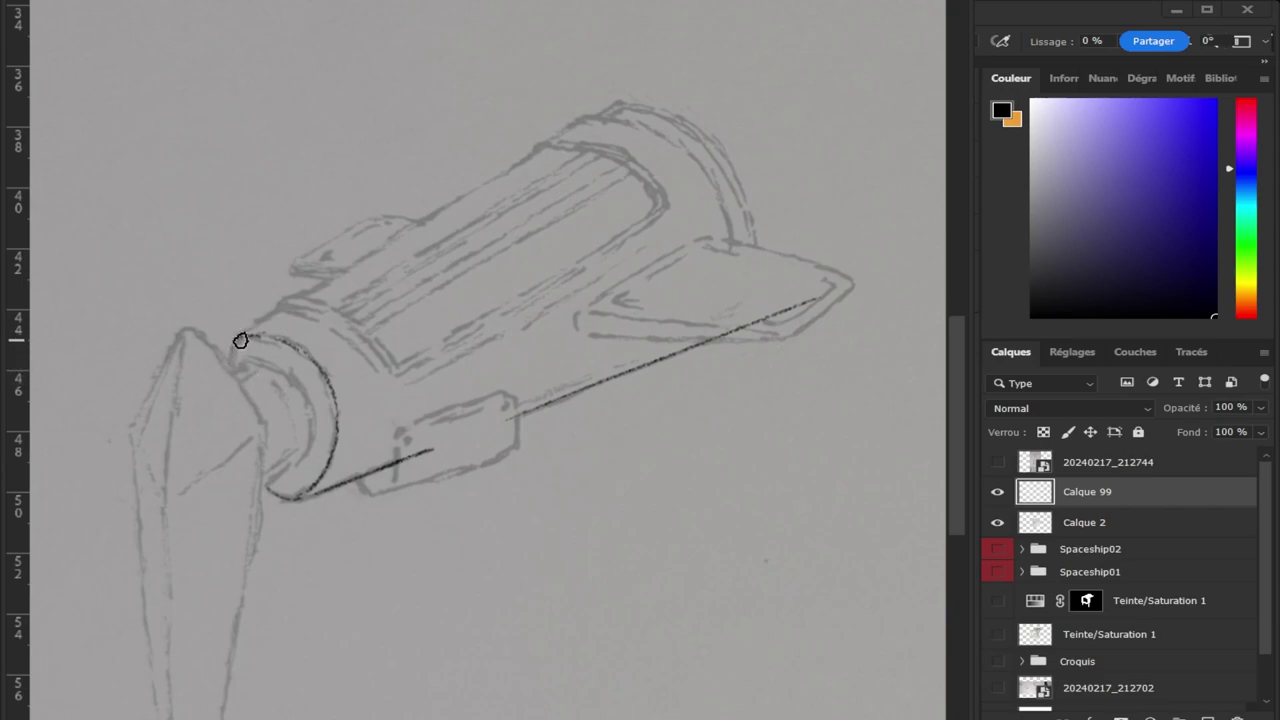
drag(238, 336, 233, 377)
Ink the cylinder's long top edge, redrawing it until it sits right.
drag(238, 336, 297, 294)
key(ctrl+z)
key(ctrl+z)
key(ctrl+z)
drag(239, 334, 318, 284)
key(ctrl+z)
drag(329, 280, 436, 221)
key(ctrl+z)
drag(316, 285, 488, 190)
key(ctrl+z)
drag(312, 288, 530, 166)
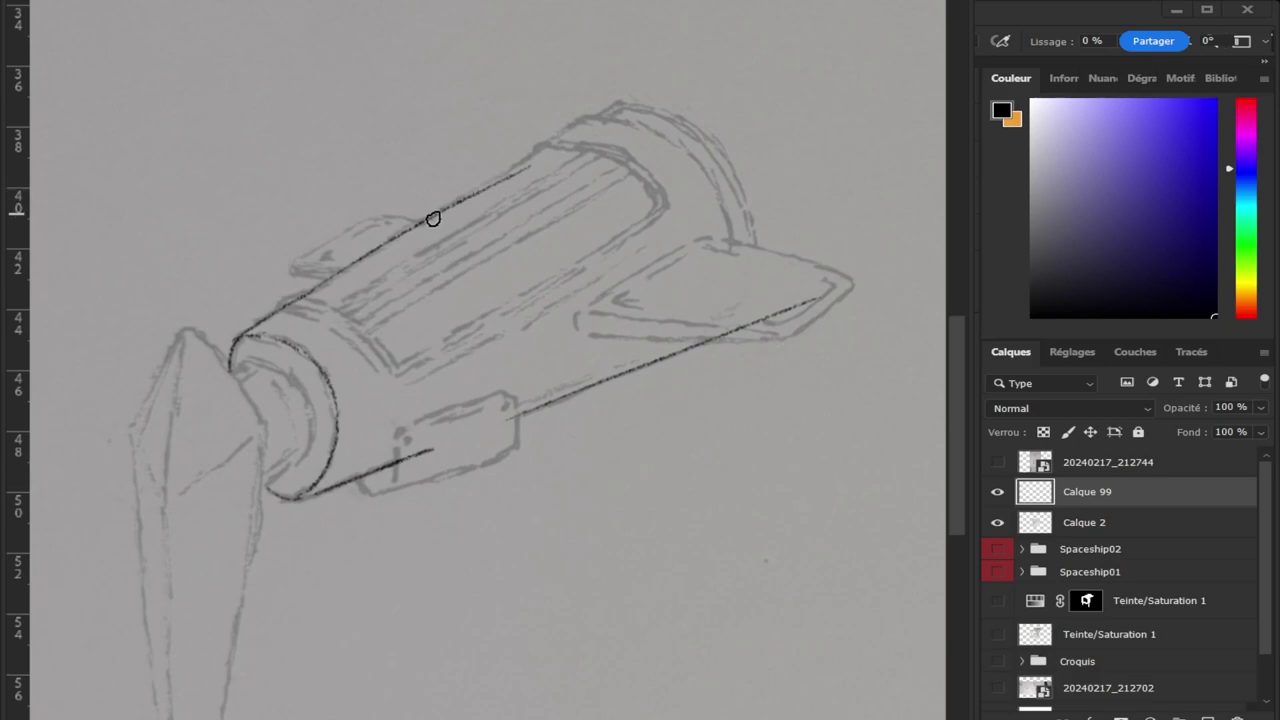
key(ctrl+z)
drag(317, 286, 560, 143)
key(ctrl+z)
drag(317, 284, 550, 145)
key(ctrl+z)
drag(334, 290, 589, 124)
key(ctrl+z)
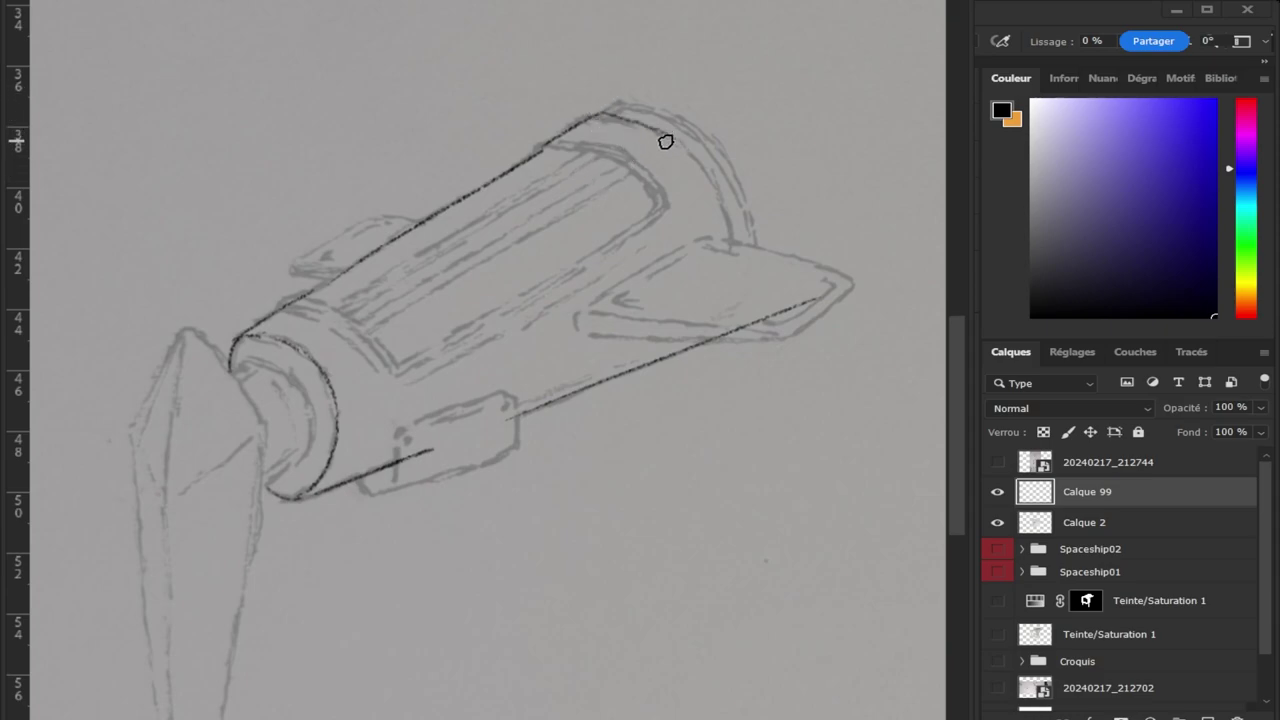
Extend the top edge to the rear and ink the curved rear rim.
mouse_move(590, 121)
mouse_down()
mouse_move(652, 131)
mouse_move(720, 200)
mouse_up()
key(ctrl+z)
key(ctrl+z)
key(ctrl+z)
key(ctrl+z)
drag(632, 118, 720, 232)
key(ctrl+z)
drag(636, 120, 731, 232)
Continue the rear rim downward and trace its top stretch and outer arc.
key(ctrl+z)
drag(640, 120, 714, 200)
key(ctrl+z)
mouse_move(645, 122)
mouse_down()
mouse_move(720, 195)
mouse_move(735, 268)
mouse_up()
key(ctrl+z)
key(ctrl+z)
drag(718, 192, 733, 284)
key(ctrl+z)
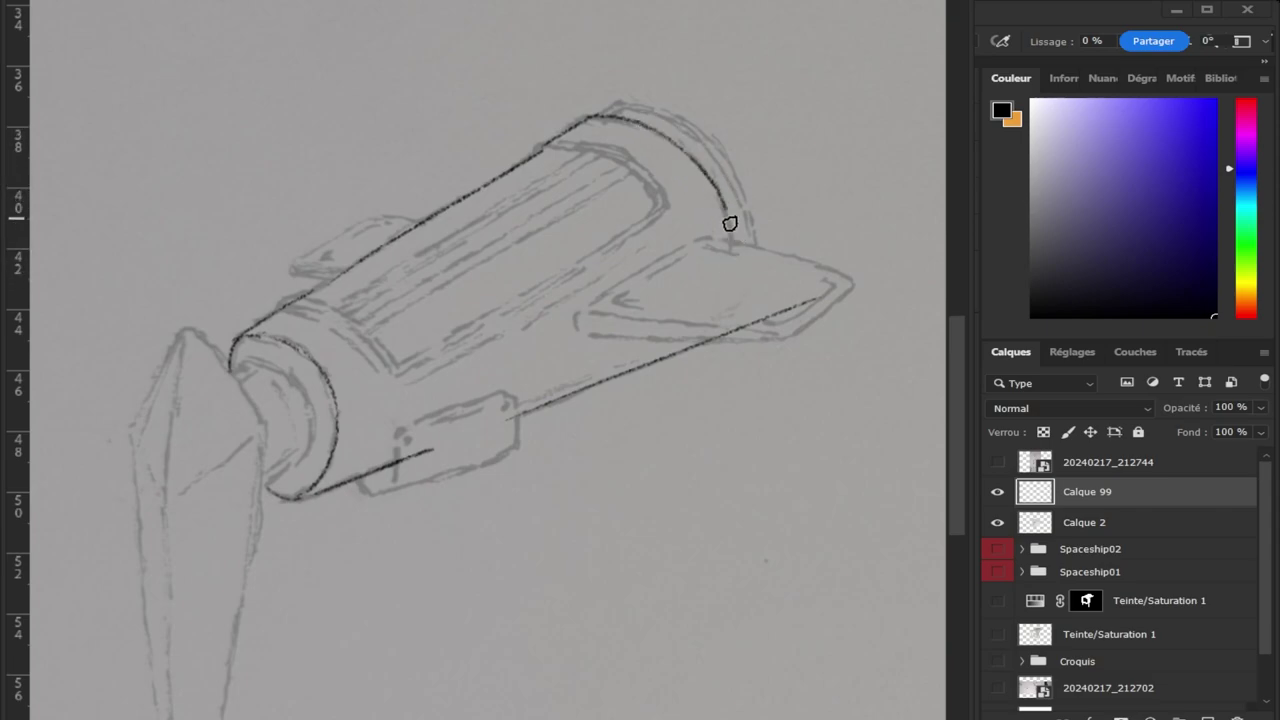
drag(724, 210, 738, 302)
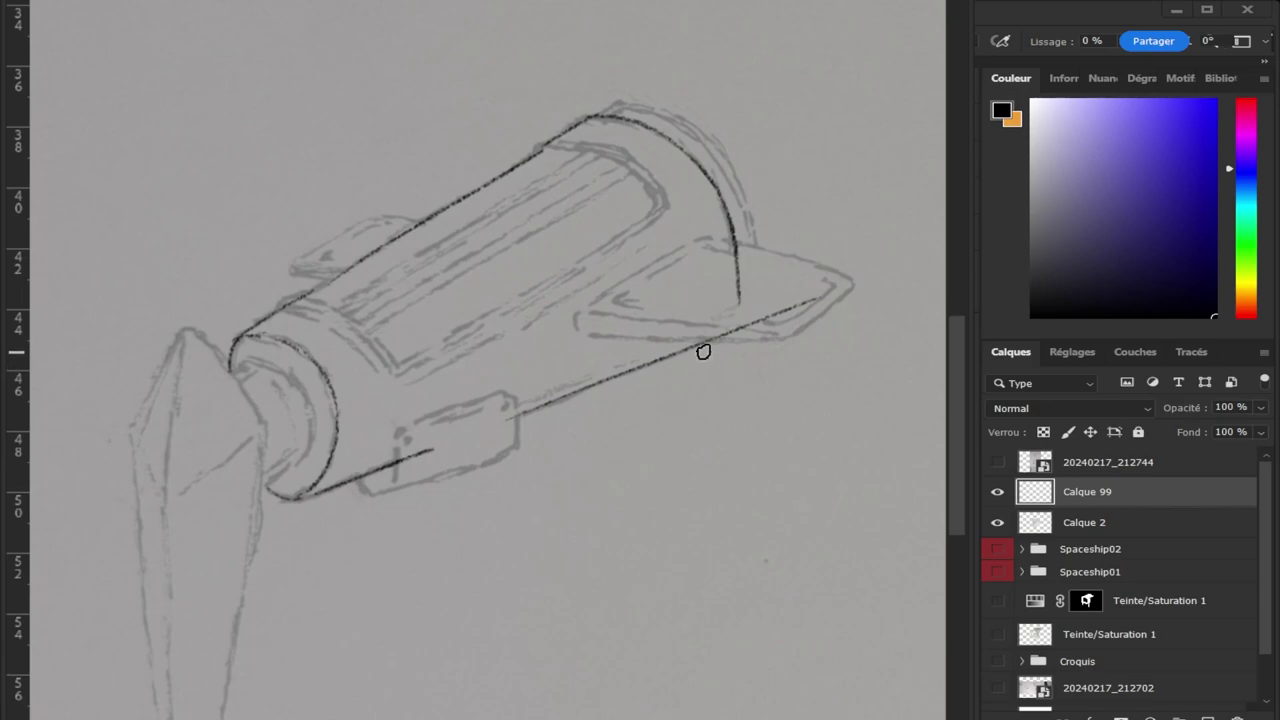
drag(590, 116, 626, 102)
drag(620, 104, 702, 138)
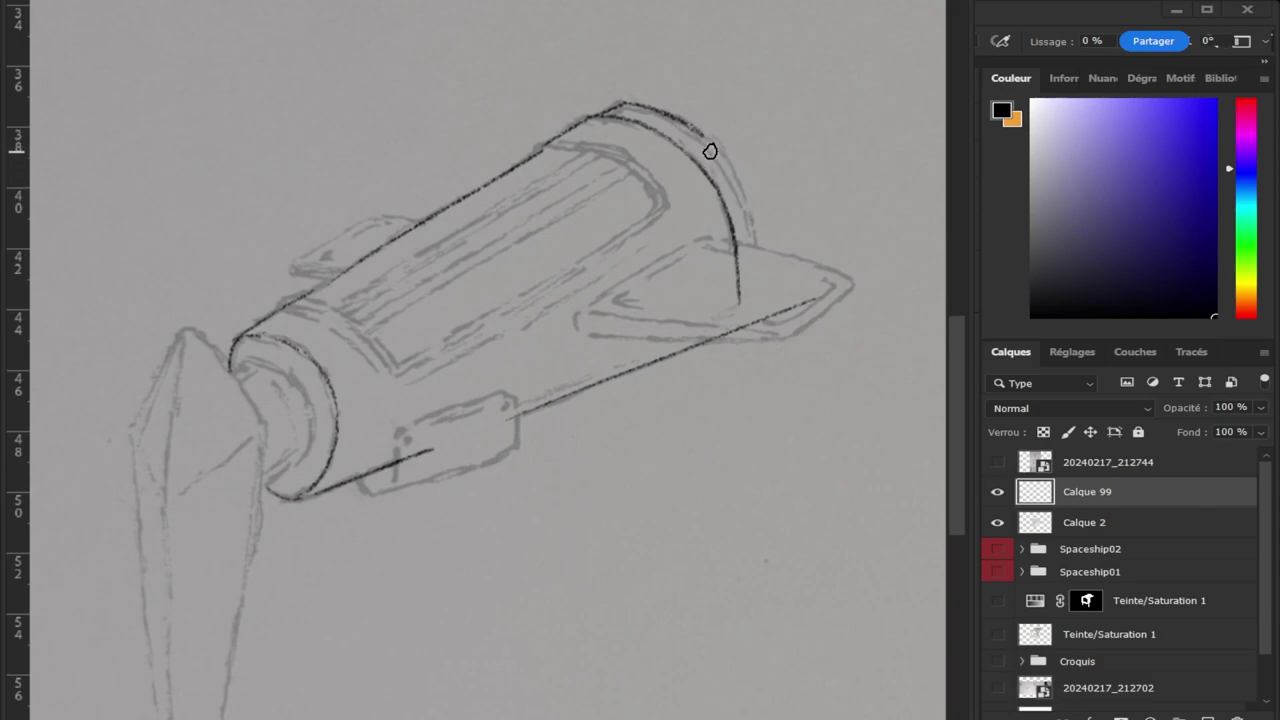
drag(706, 131, 758, 280)
Ink the front end cap's inner and lower arcs.
drag(266, 366, 307, 408)
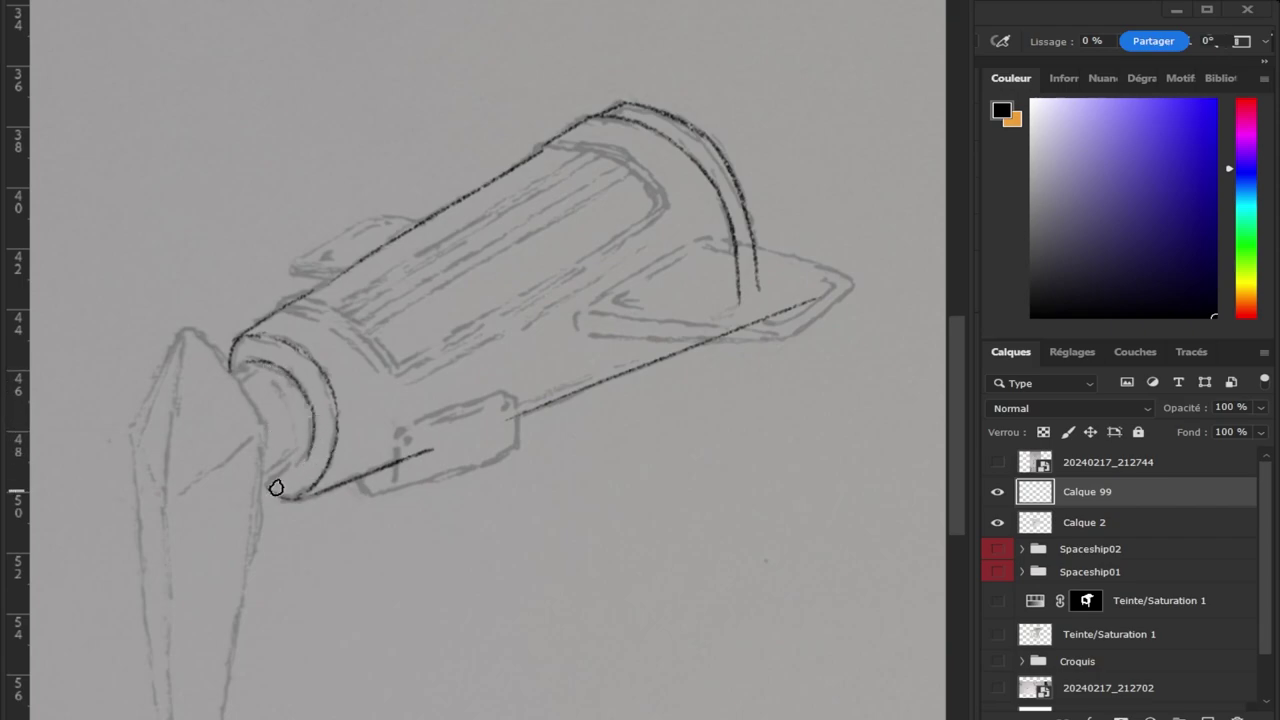
drag(310, 406, 301, 465)
drag(261, 489, 302, 464)
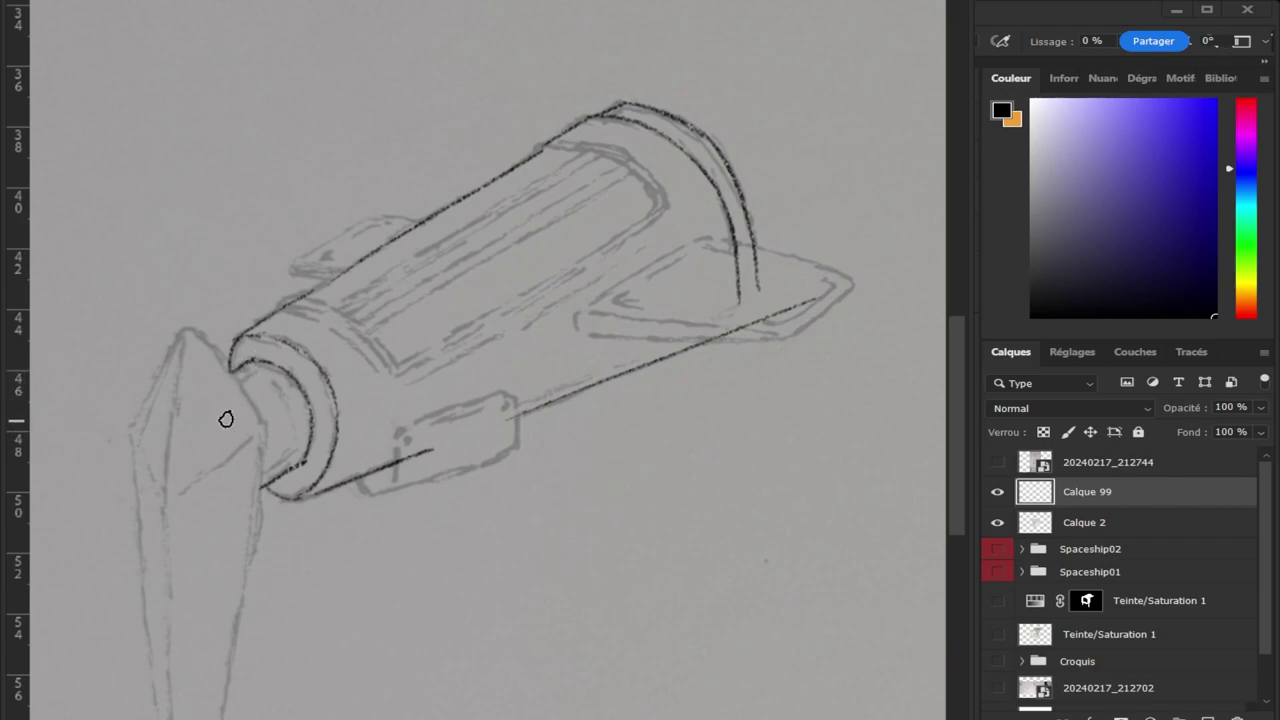
Ink the top of the nose piece and its right edge.
drag(184, 331, 200, 343)
drag(208, 343, 259, 420)
key(ctrl+z)
drag(187, 328, 277, 449)
key(ctrl+z)
drag(186, 328, 266, 438)
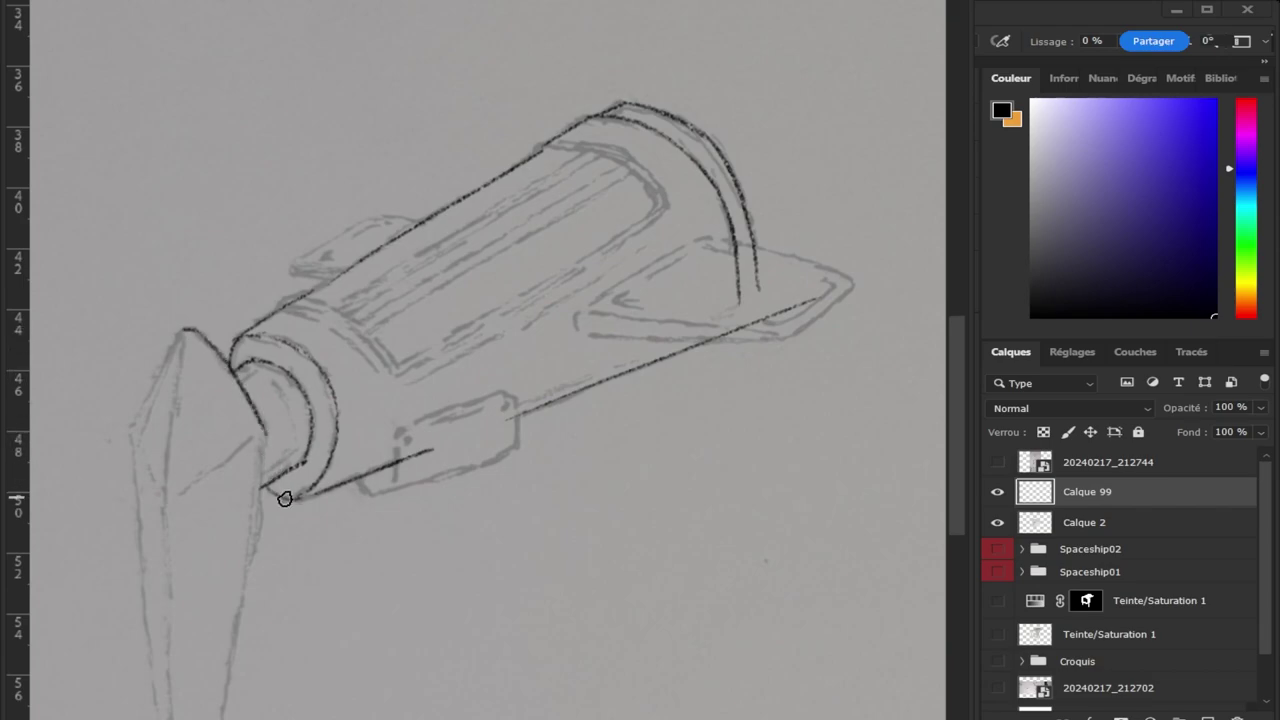
key(ctrl+z)
Ink the nose piece's left edge down from the peak.
mouse_move(181, 345)
mouse_down()
mouse_move(166, 450)
mouse_move(163, 434)
mouse_up()
key(ctrl+z)
mouse_move(180, 329)
mouse_down()
mouse_move(157, 488)
mouse_move(163, 434)
mouse_move(157, 488)
mouse_move(155, 447)
mouse_up()
key(ctrl+z)
key(ctrl+z)
drag(178, 370, 156, 476)
key(ctrl+z)
drag(184, 350, 152, 482)
key(ctrl+z)
drag(183, 333, 166, 462)
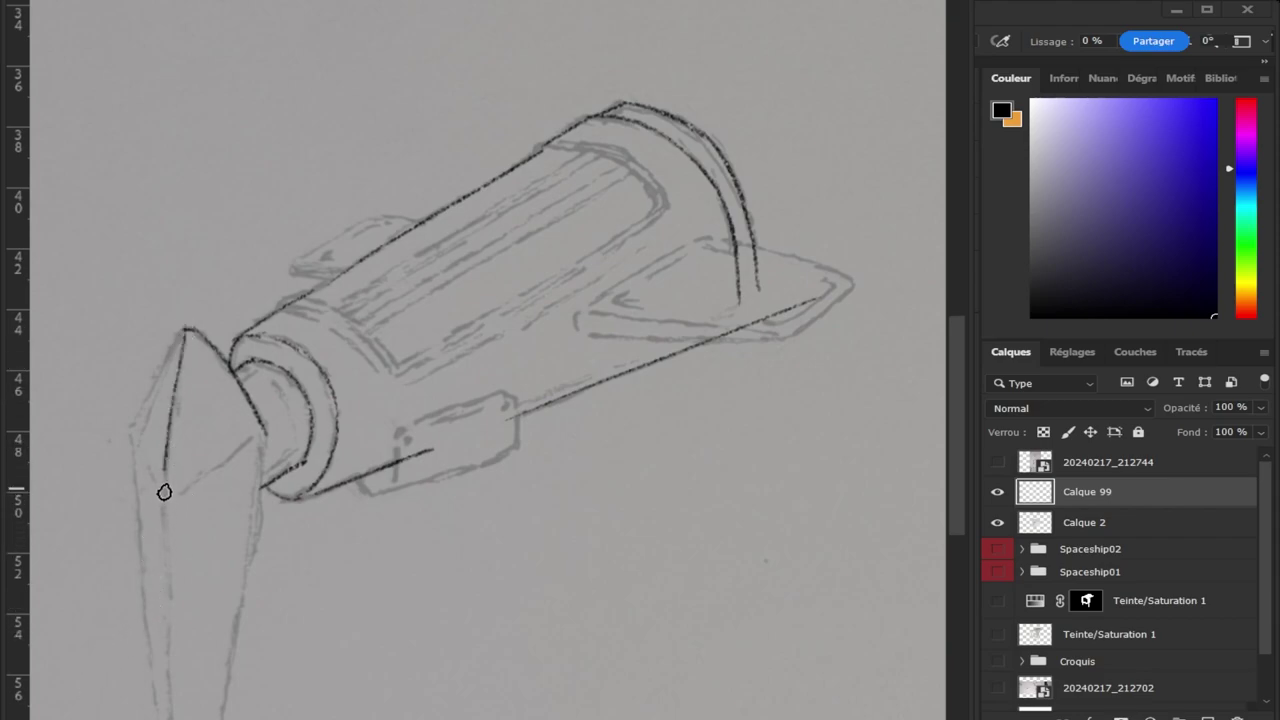
Extend the nose's left edge down toward the bottom.
drag(163, 478, 166, 626)
drag(167, 691, 166, 703)
key(ctrl+z)
drag(164, 550, 166, 715)
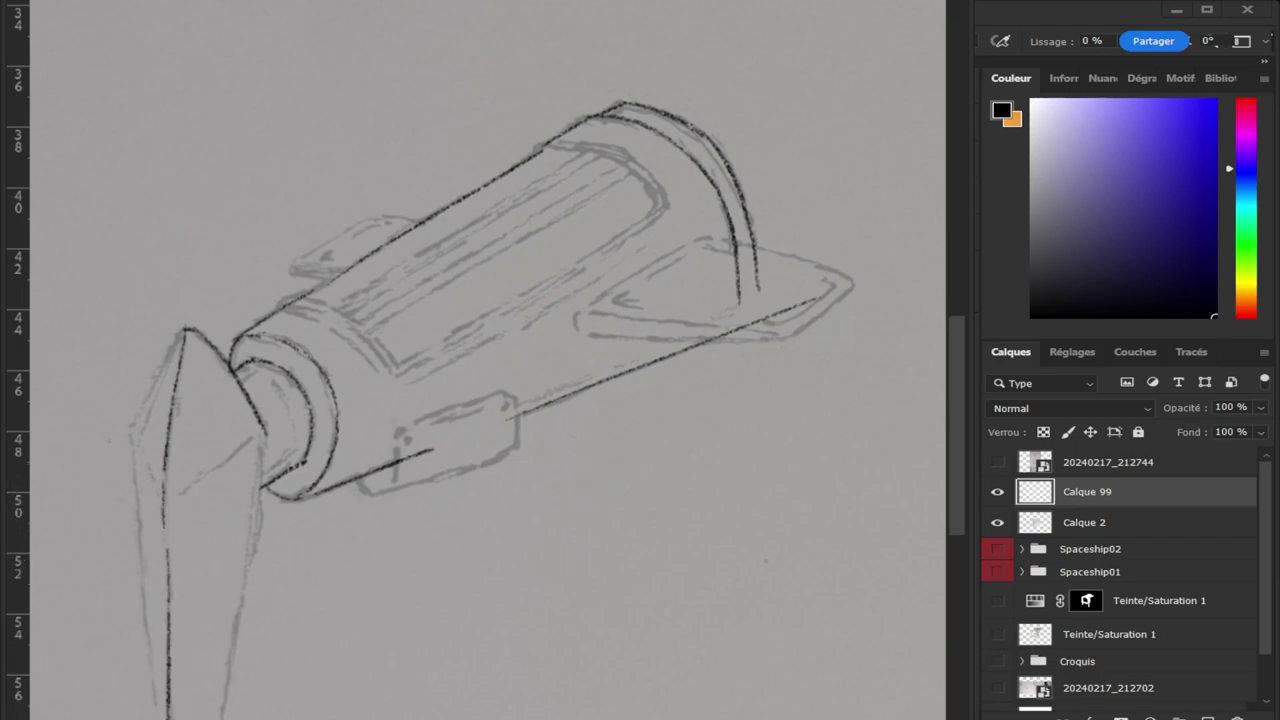
key(ctrl+z)
drag(163, 541, 167, 715)
key(ctrl+z)
Ink the nose's right edge from the cylinder down to the bottom.
drag(268, 446, 252, 588)
key(ctrl+z)
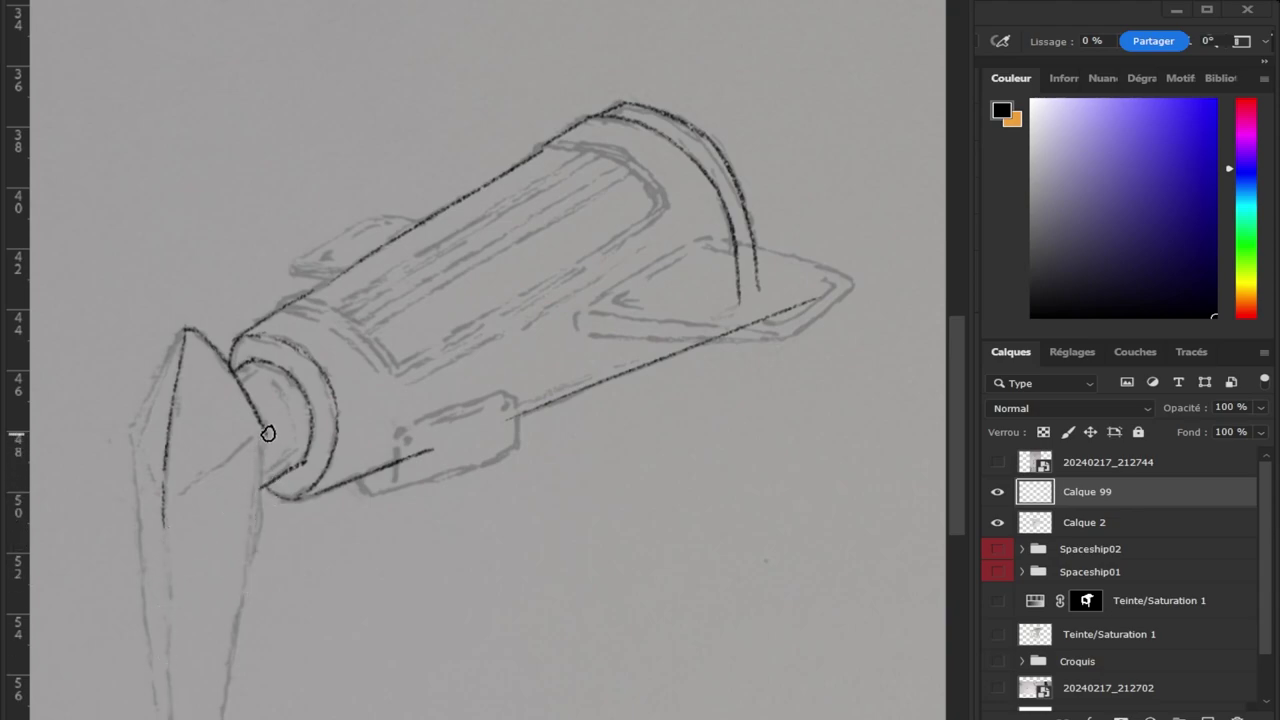
drag(269, 434, 255, 585)
key(ctrl+z)
drag(265, 442, 234, 627)
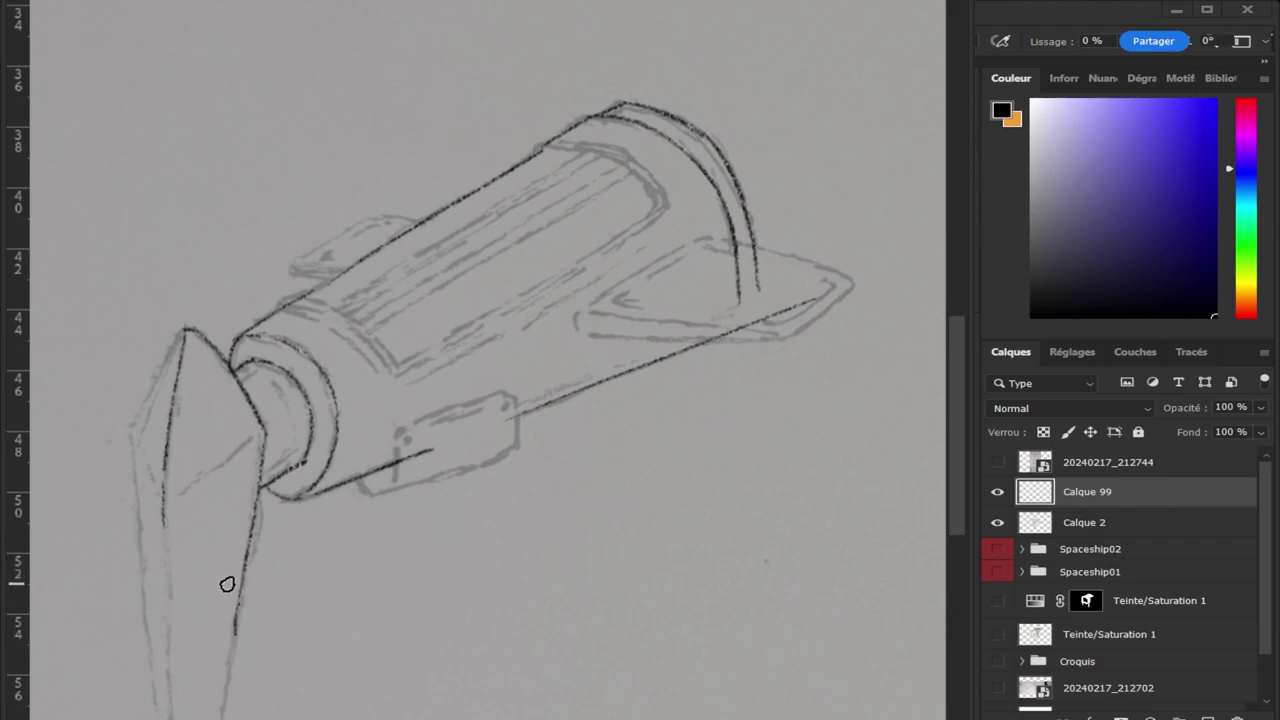
drag(242, 584, 222, 719)
key(ctrl+z)
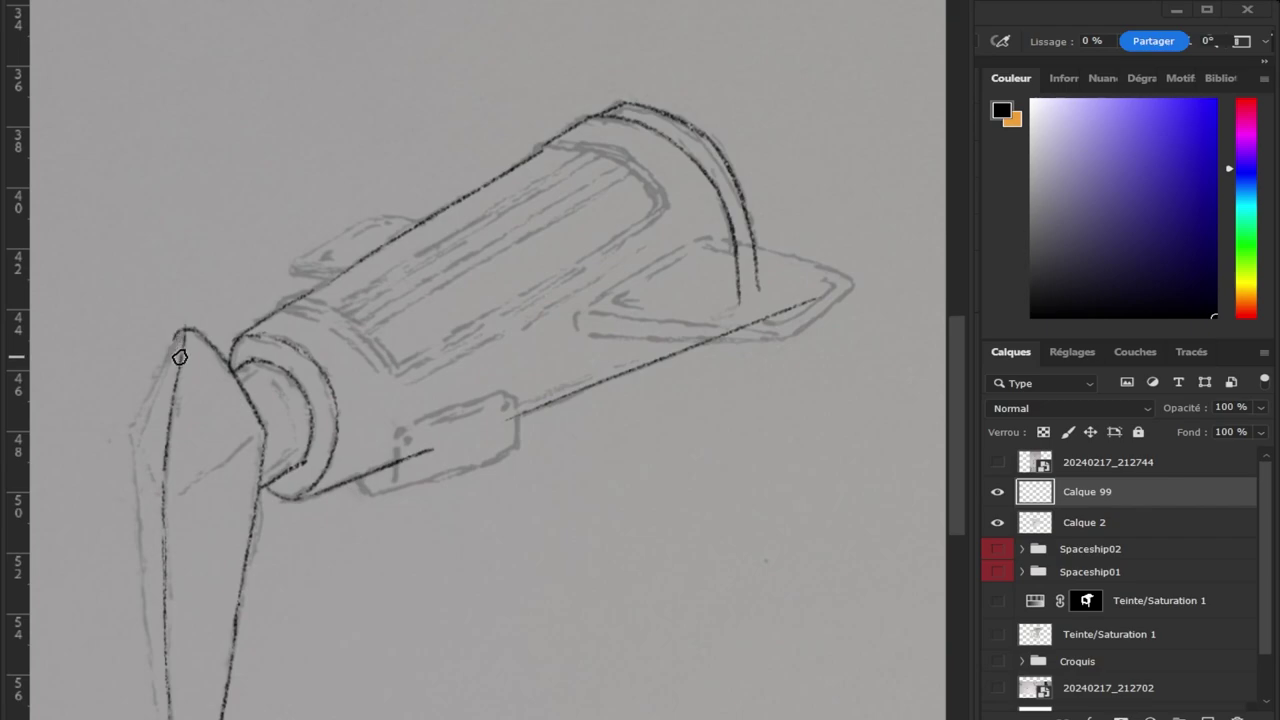
Ink the nose tip's left edge down-left, re-stroking its lower part.
mouse_move(182, 330)
mouse_down()
mouse_move(130, 434)
mouse_move(131, 509)
mouse_up()
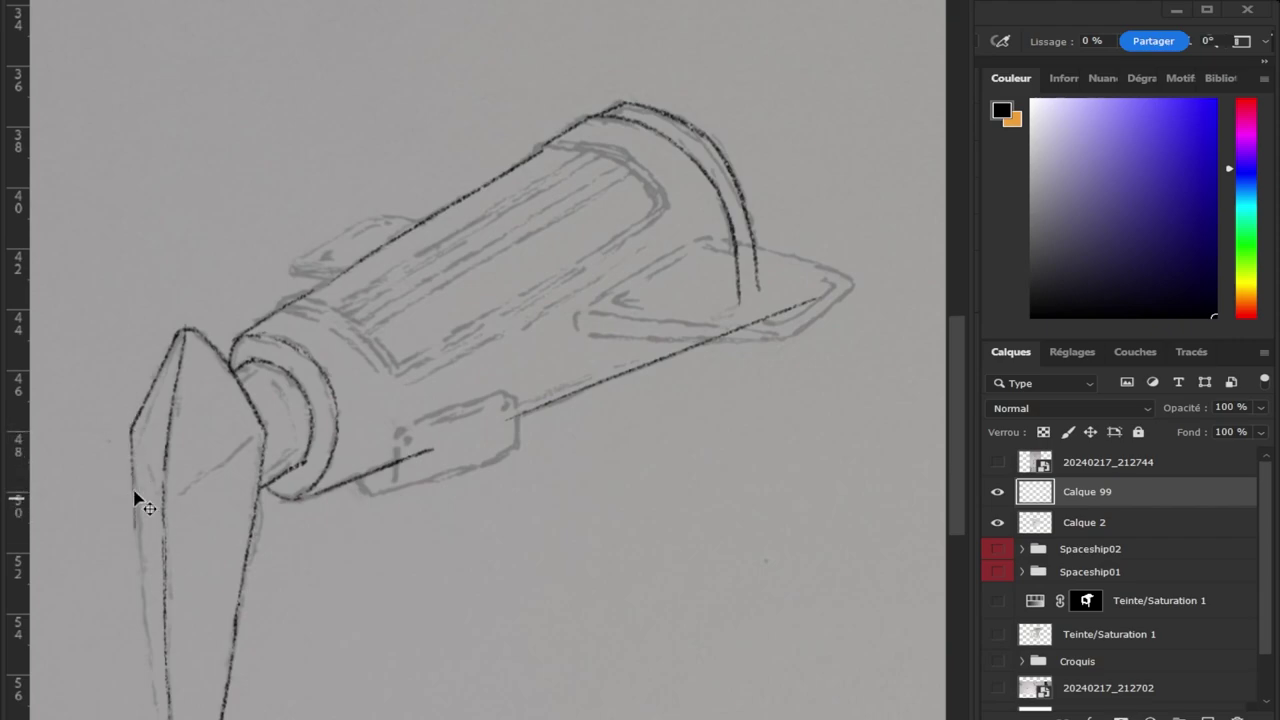
drag(130, 428, 136, 520)
key(ctrl+z)
drag(131, 437, 141, 688)
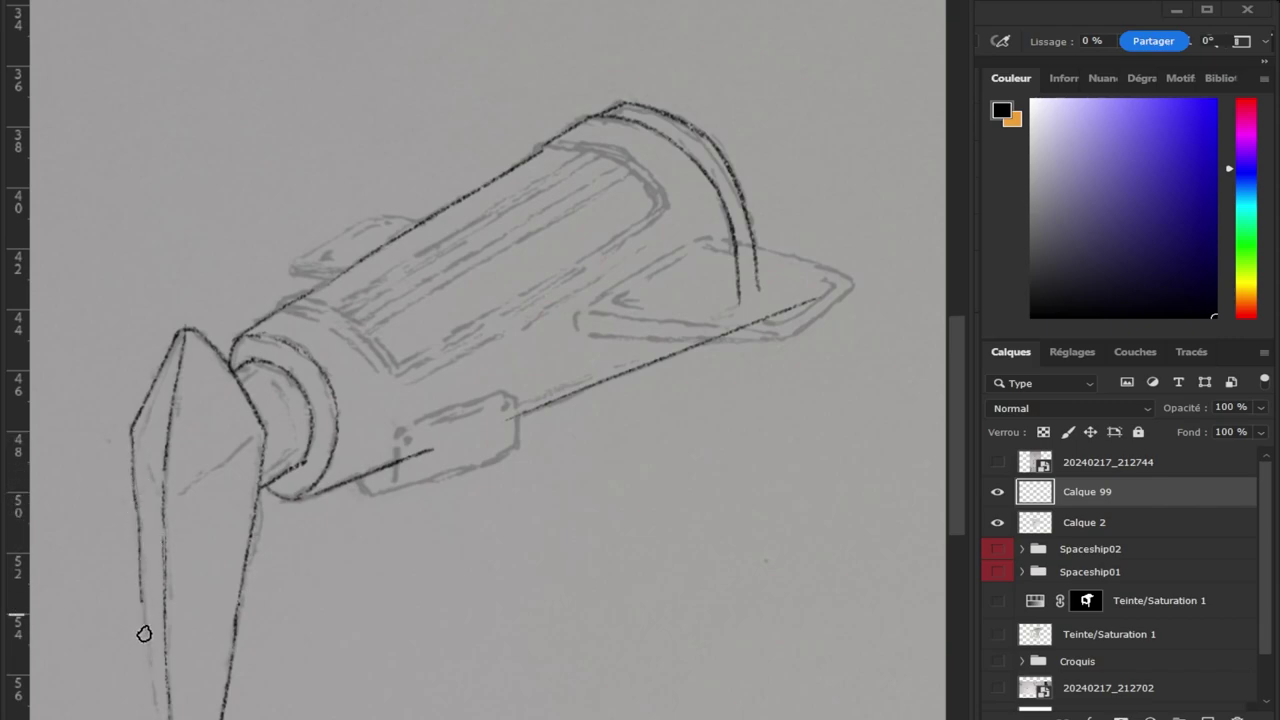
key(ctrl+z)
drag(140, 500, 149, 630)
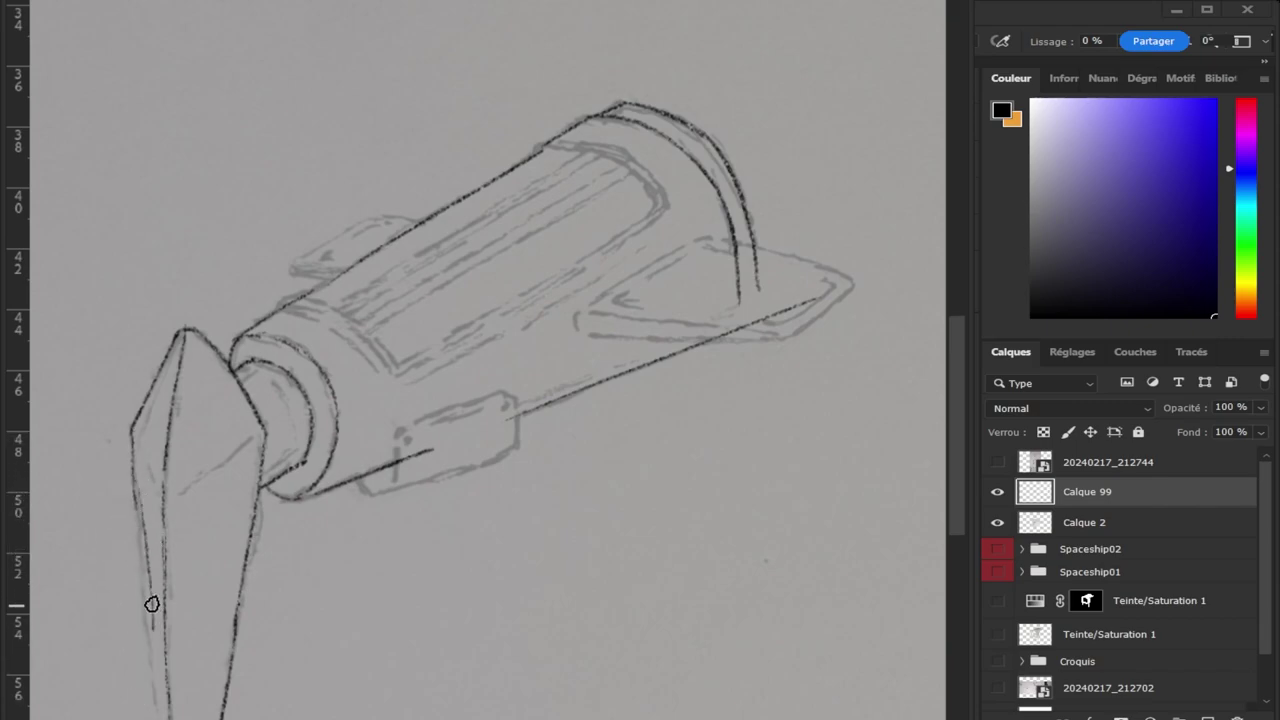
key(ctrl+z)
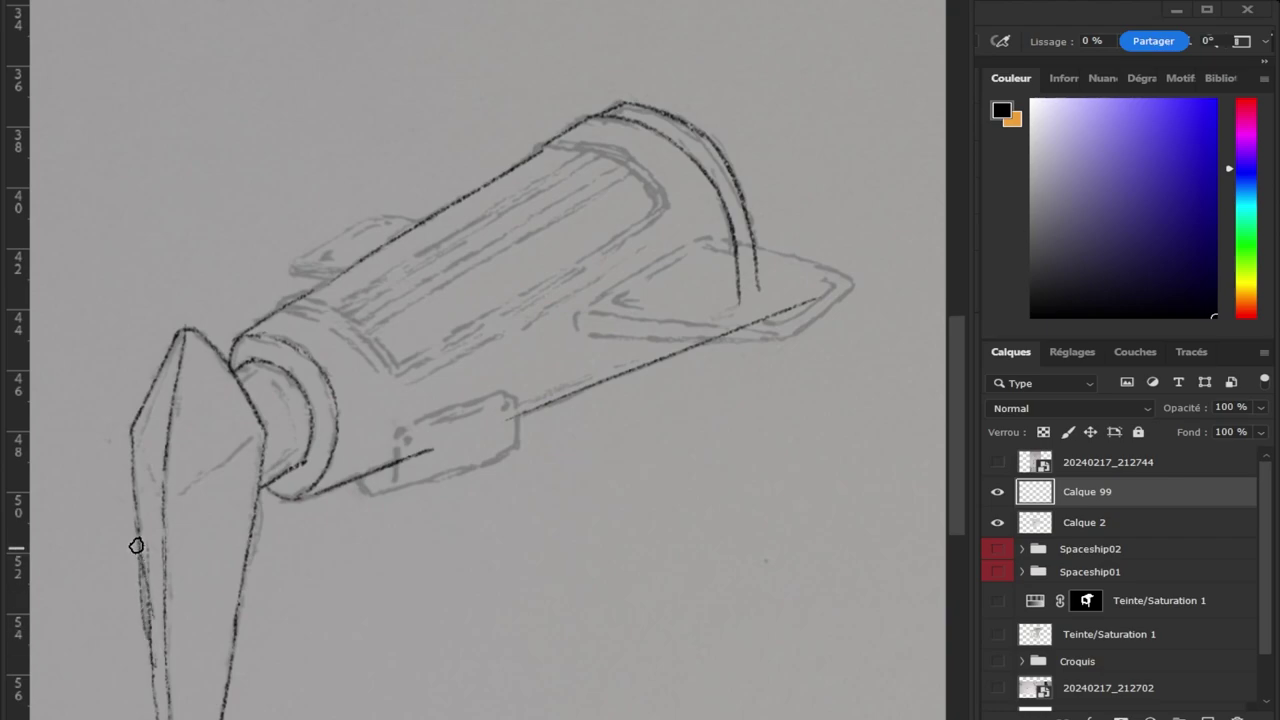
drag(134, 543, 155, 648)
key(e)
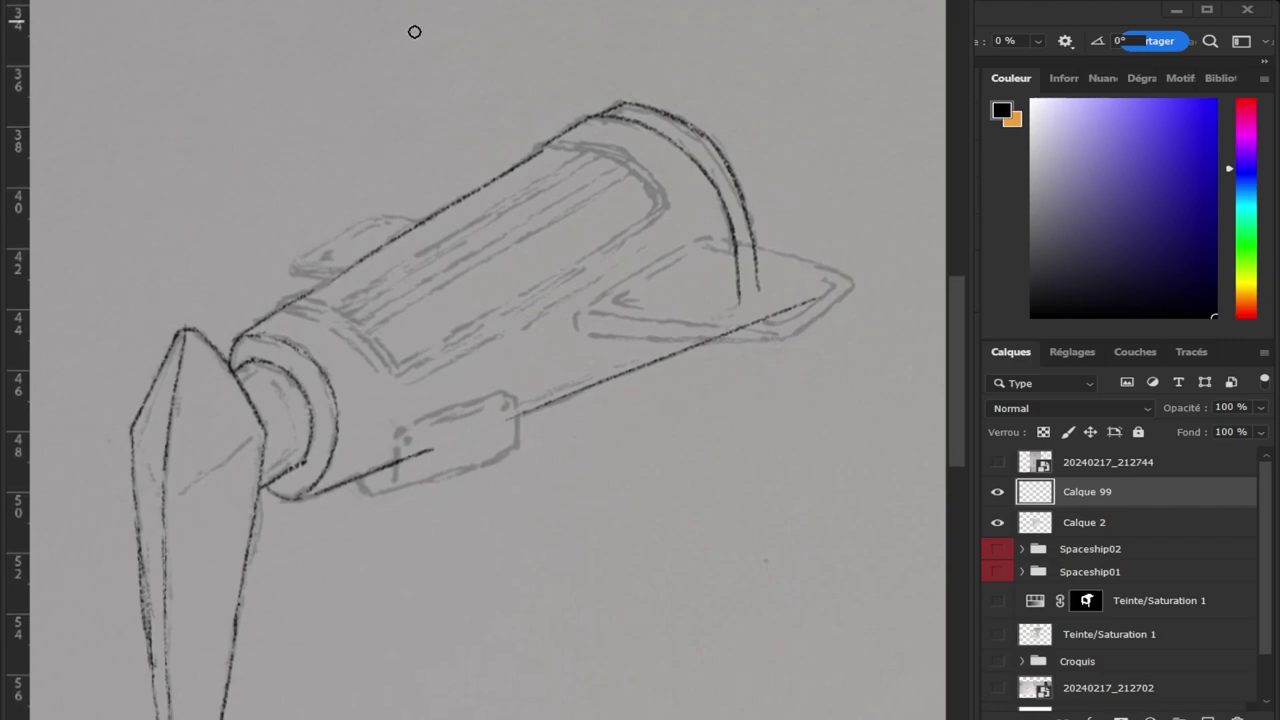
Erase the dark lower left blade line and redraw it.
ctrl+click(137, 665)
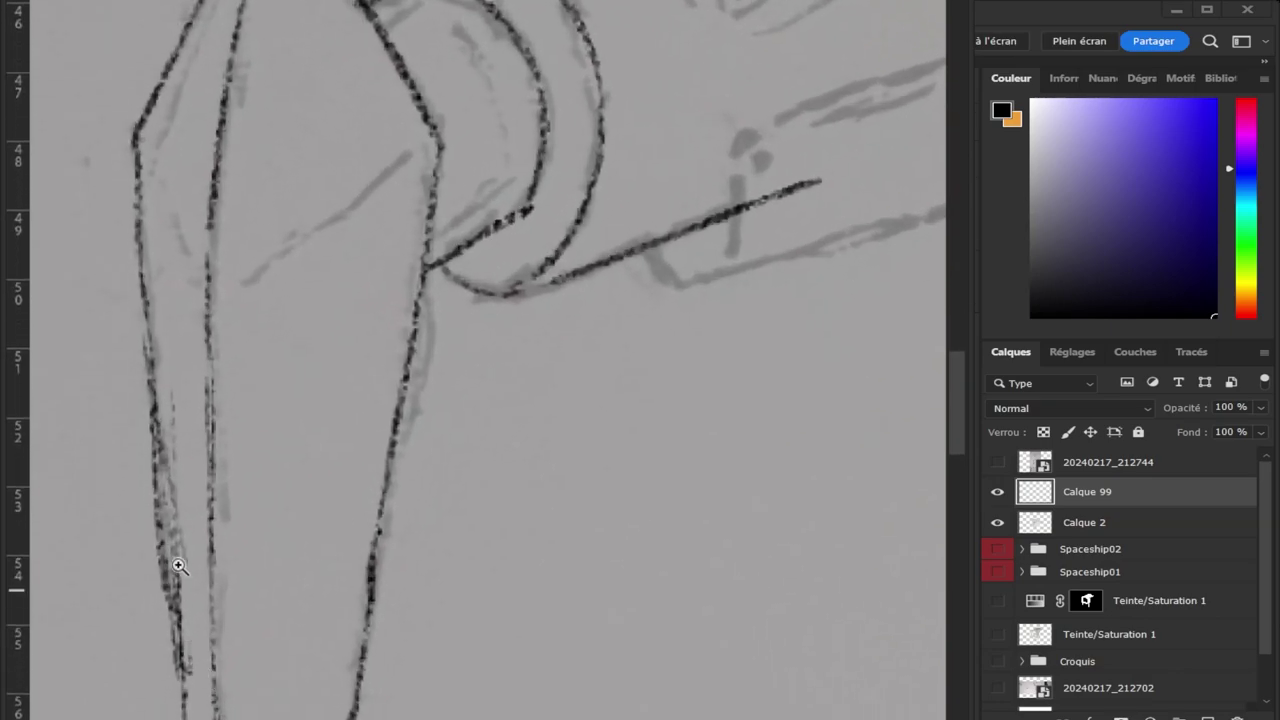
mouse_move(182, 479)
mouse_down()
mouse_move(183, 609)
mouse_move(160, 597)
mouse_move(160, 477)
mouse_up()
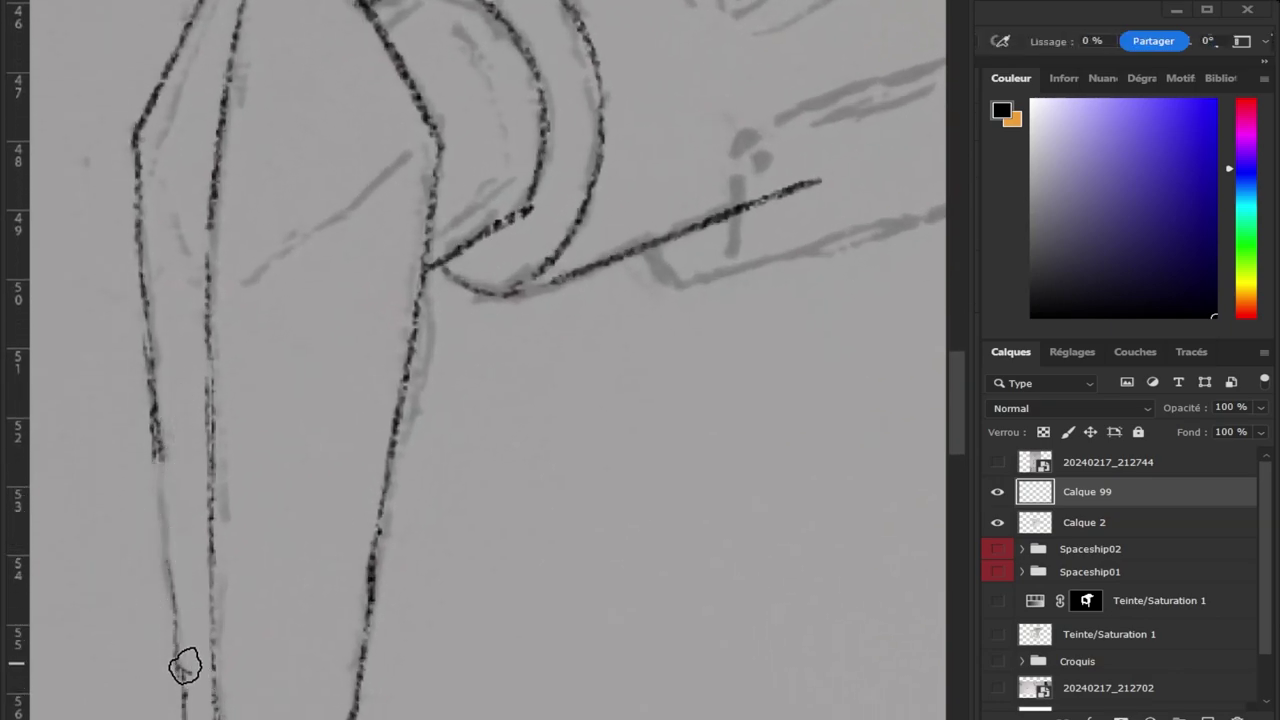
drag(155, 432, 187, 672)
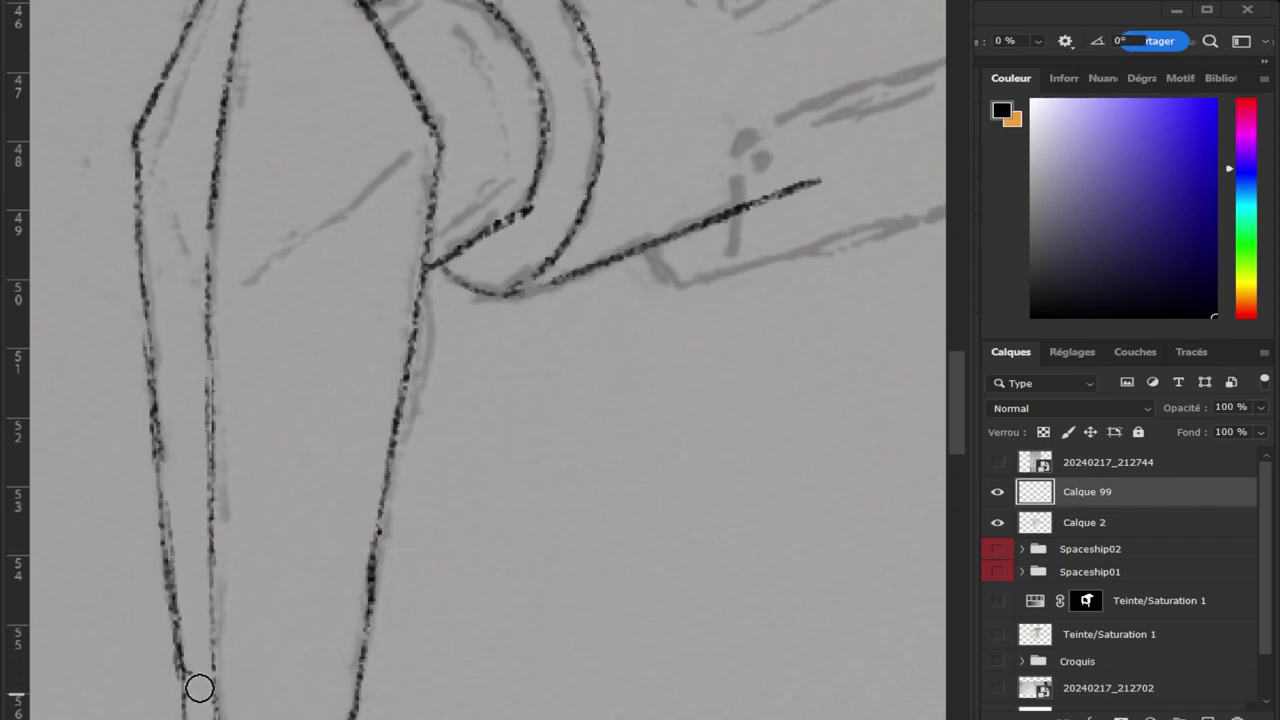
key(bracketleft)
key(bracketleft)
key(bracketright)
key(bracketright)
key(bracketright)
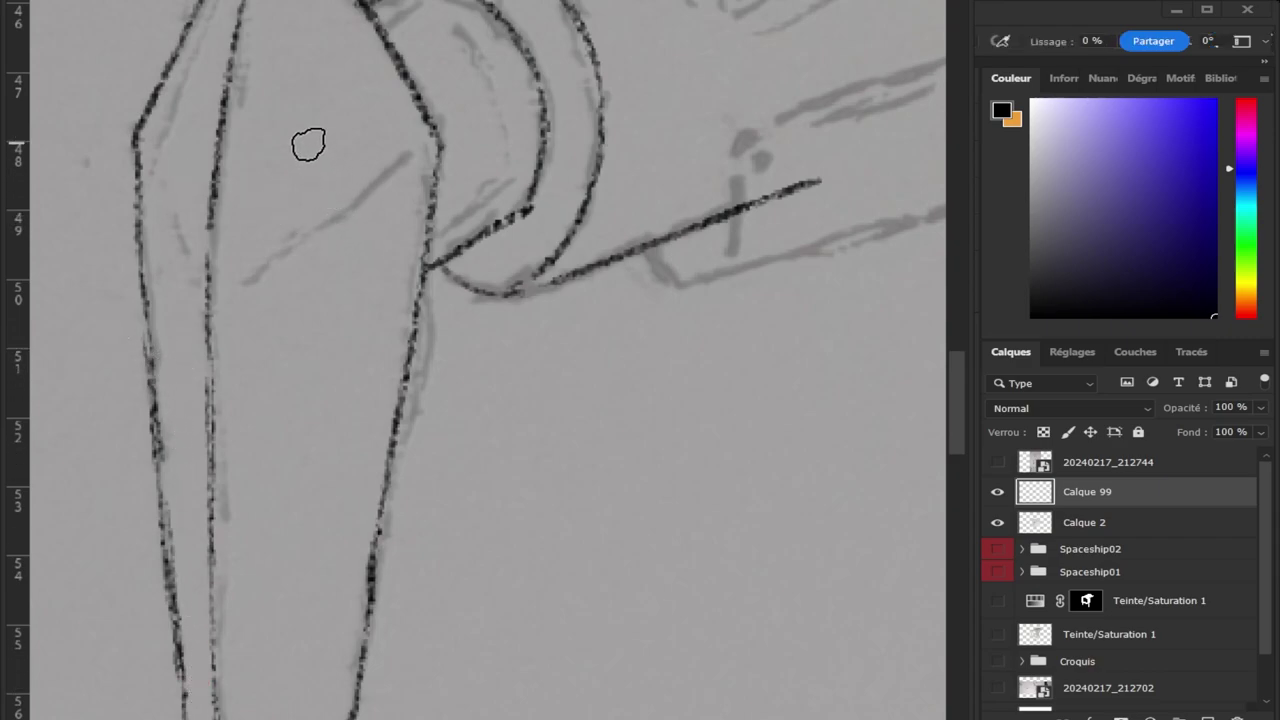
Draw a thin diagonal line across the blade.
mouse_move(149, 174)
mouse_down()
mouse_move(194, 260)
mouse_move(371, 194)
mouse_up()
key(ctrl+z)
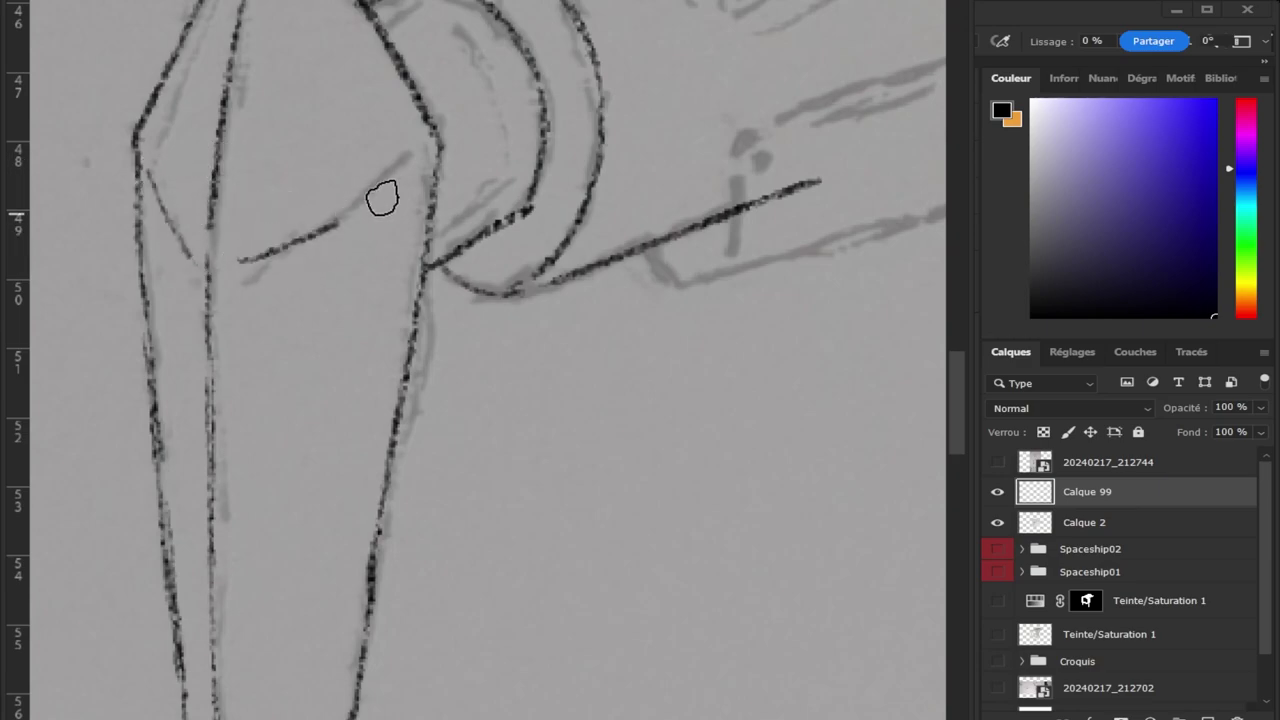
key(ctrl+z)
drag(243, 262, 408, 172)
key(ctrl+z)
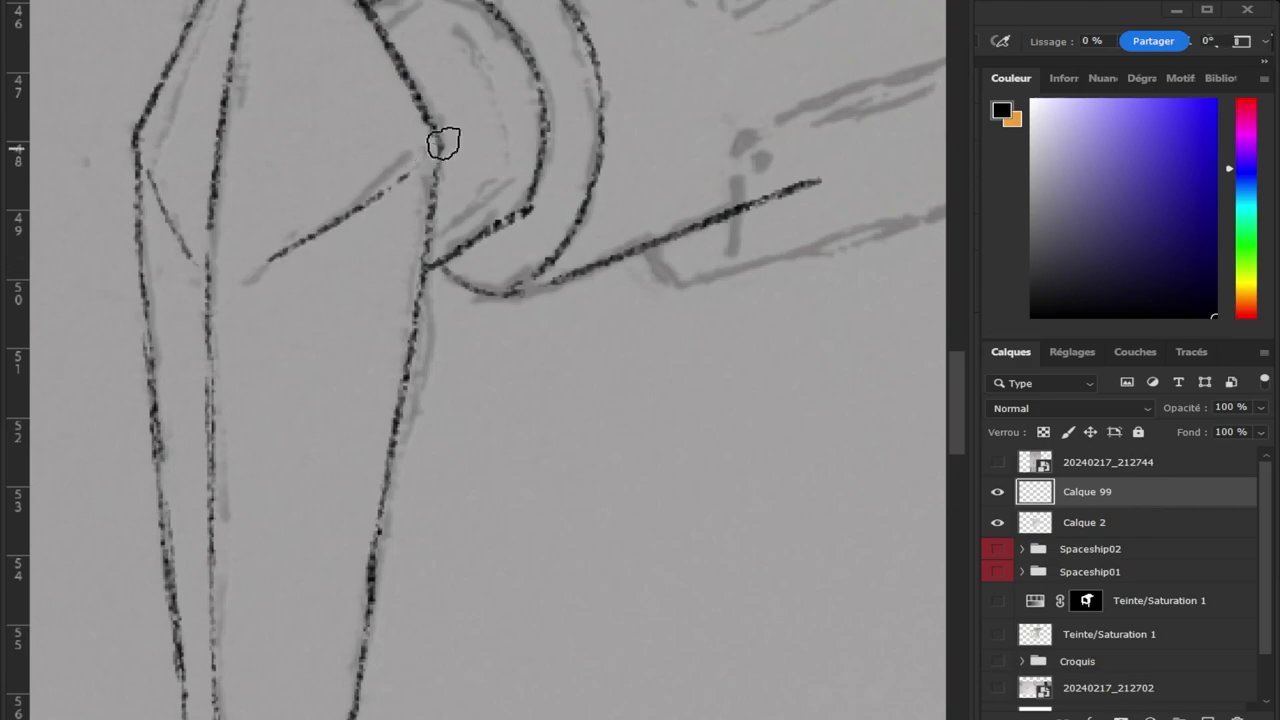
key(ctrl+z)
drag(262, 264, 391, 186)
Ink the top of the cylinder's inner ring and review the whole ship.
key(z)
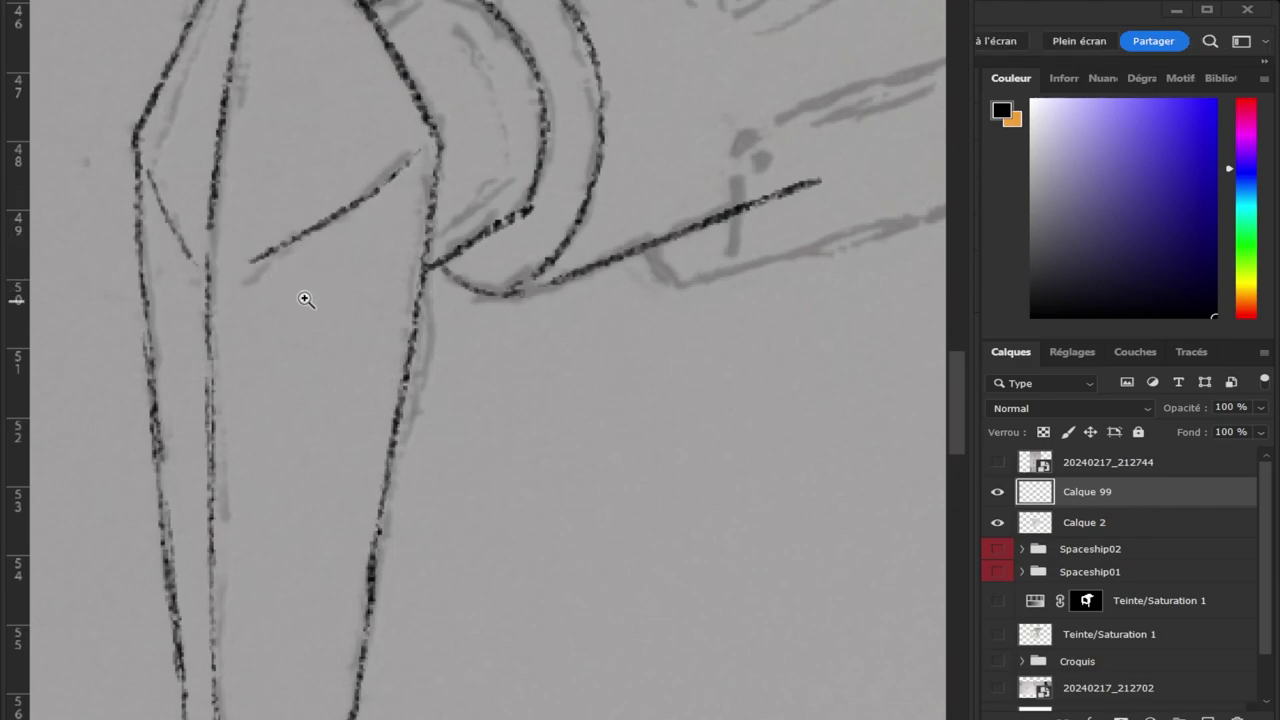
mouse_move(306, 297)
mouse_down()
mouse_move(239, 316)
mouse_move(189, 306)
mouse_up()
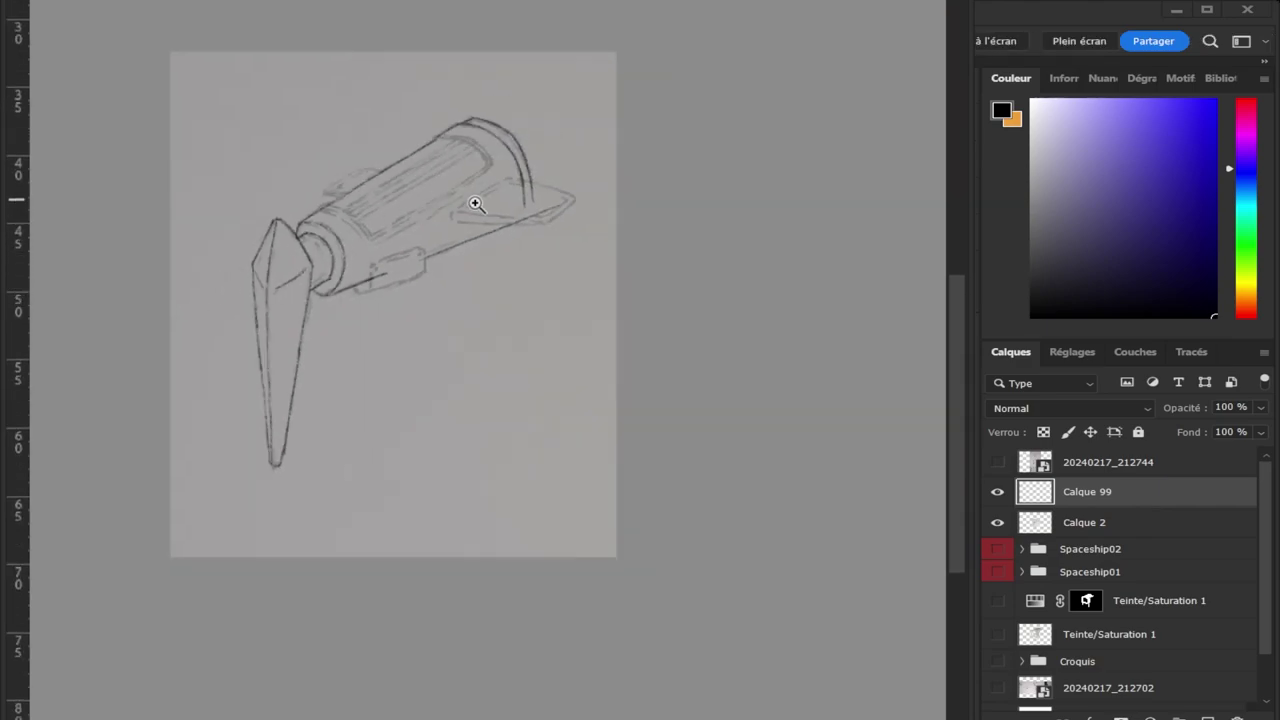
drag(380, 252, 430, 262)
click(254, 229)
key(b)
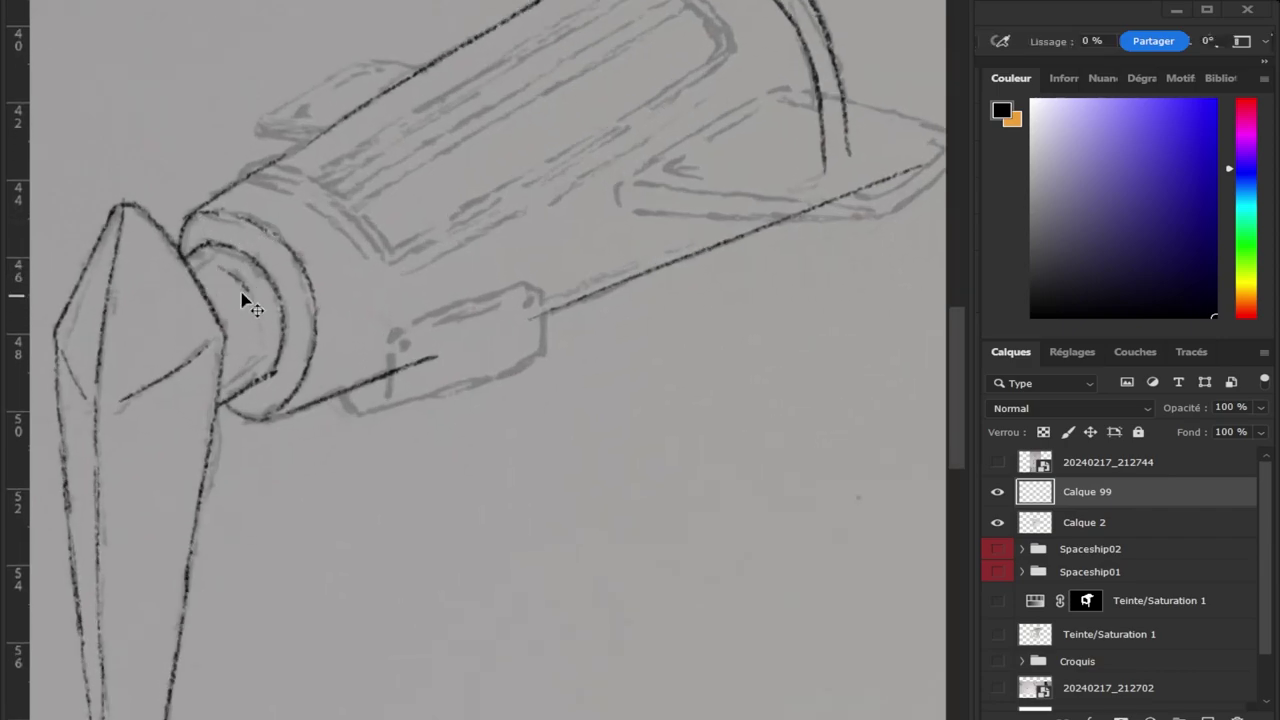
drag(192, 250, 231, 269)
key(z)
alt+click(177, 280)
click(500, 137)
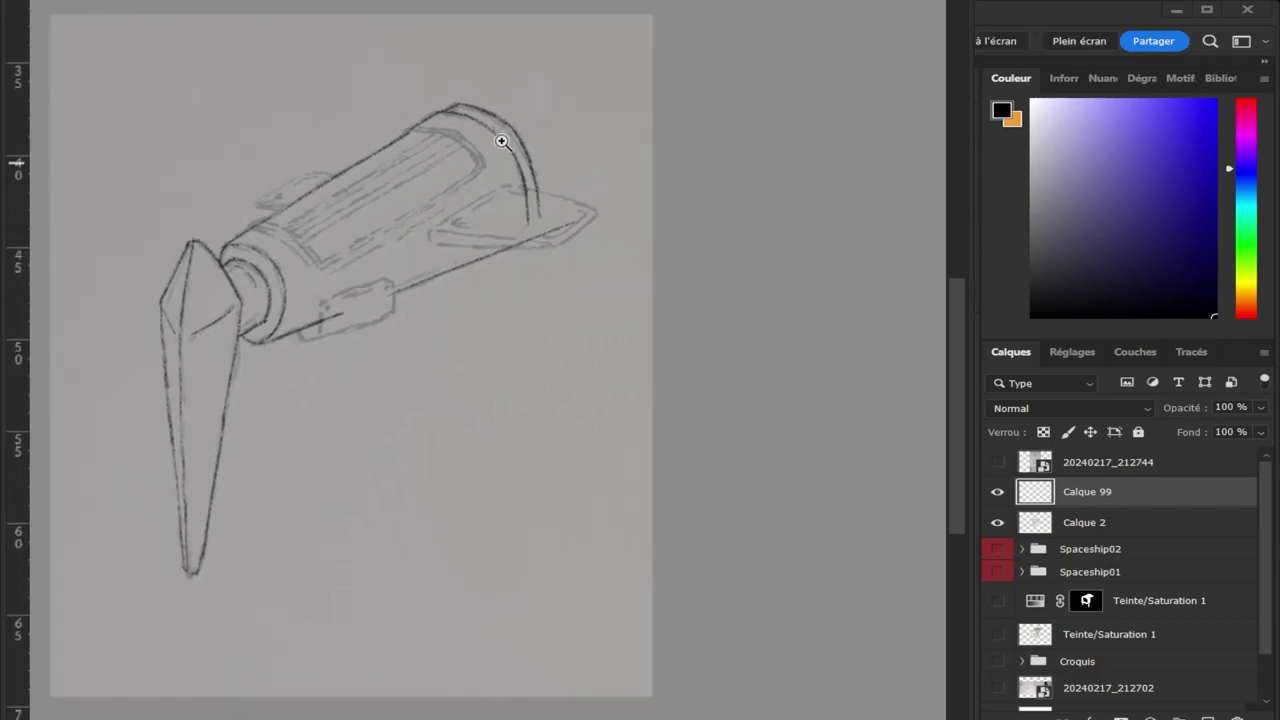
click(500, 194)
alt+click(217, 280)
Zoom in on the cylinder and ink the front ring's edges, redrawing weak strokes.
click(189, 254)
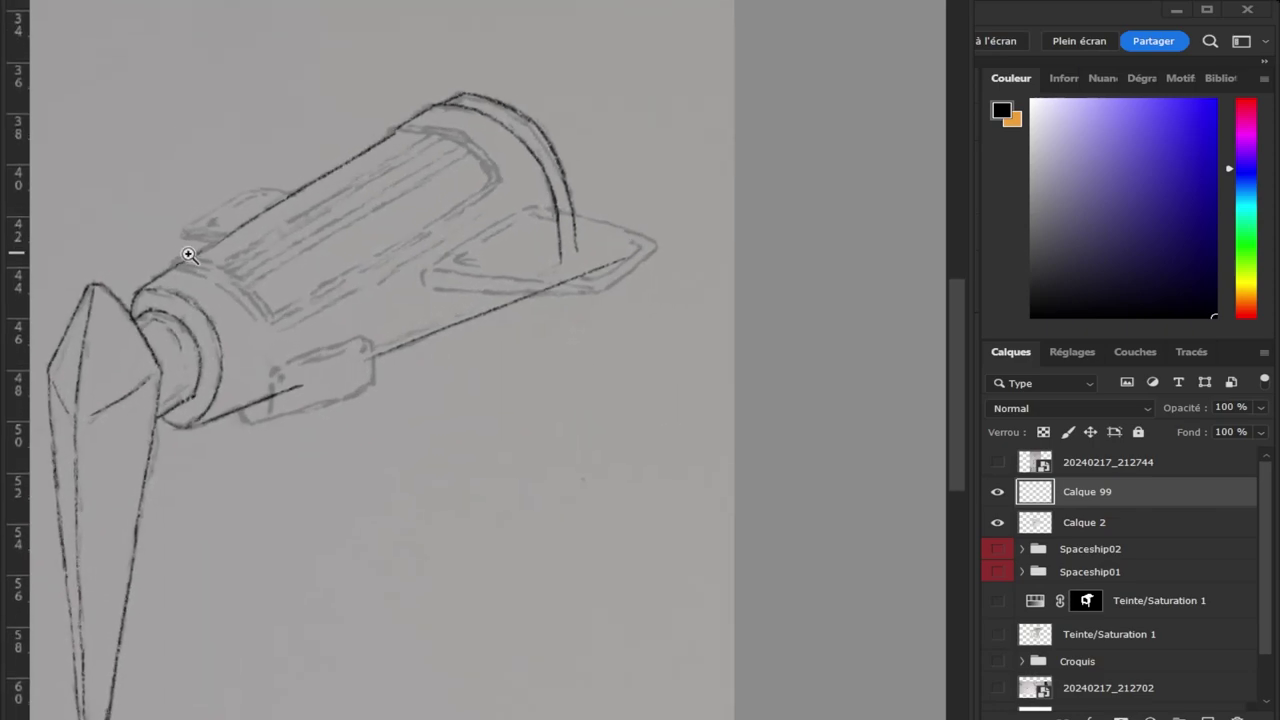
click(257, 266)
click(243, 268)
key(b)
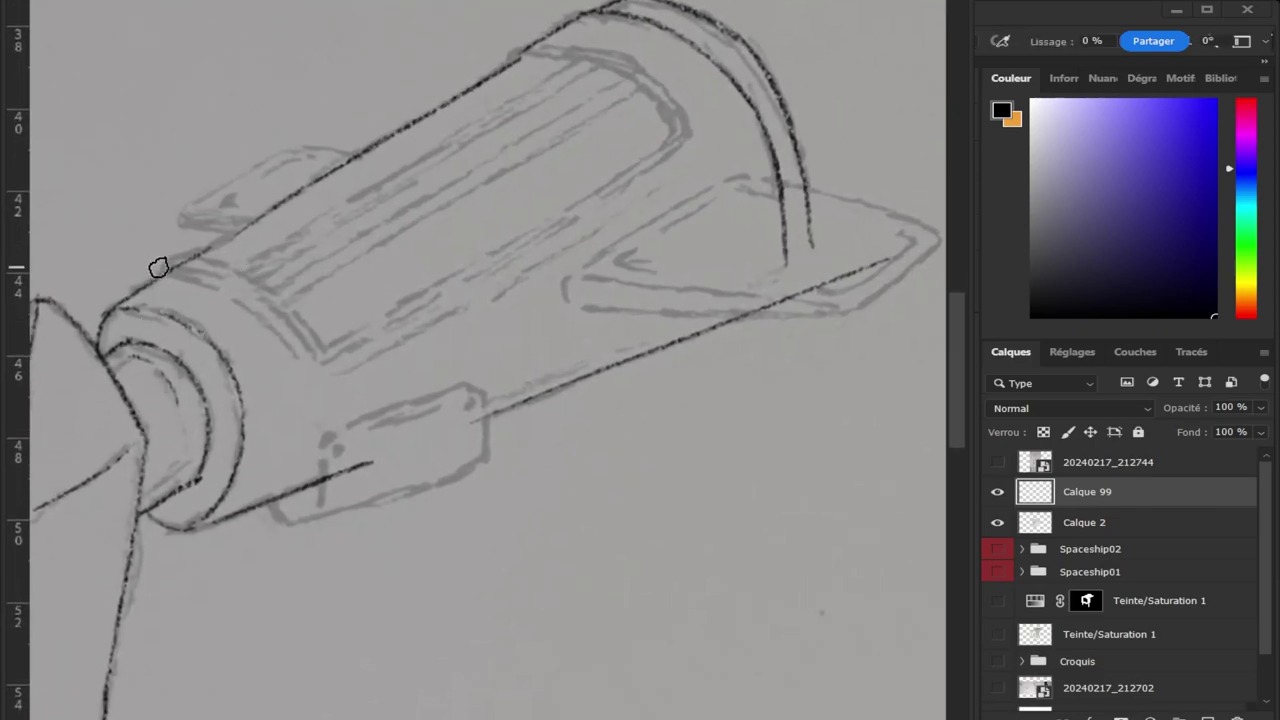
drag(180, 289, 311, 360)
drag(166, 277, 274, 350)
key(ctrl+z)
drag(166, 271, 300, 362)
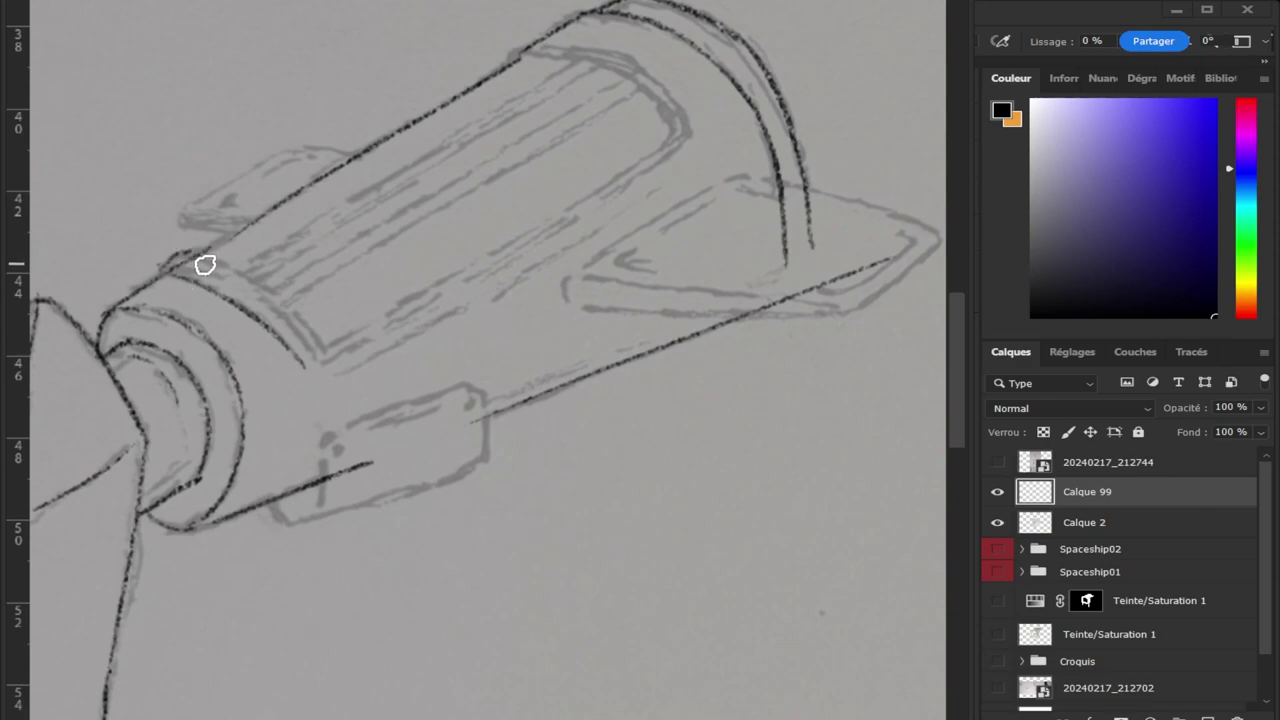
mouse_move(160, 268)
mouse_down()
mouse_move(212, 250)
mouse_move(328, 342)
mouse_up()
drag(206, 266, 318, 347)
key(ctrl+z)
drag(195, 255, 314, 334)
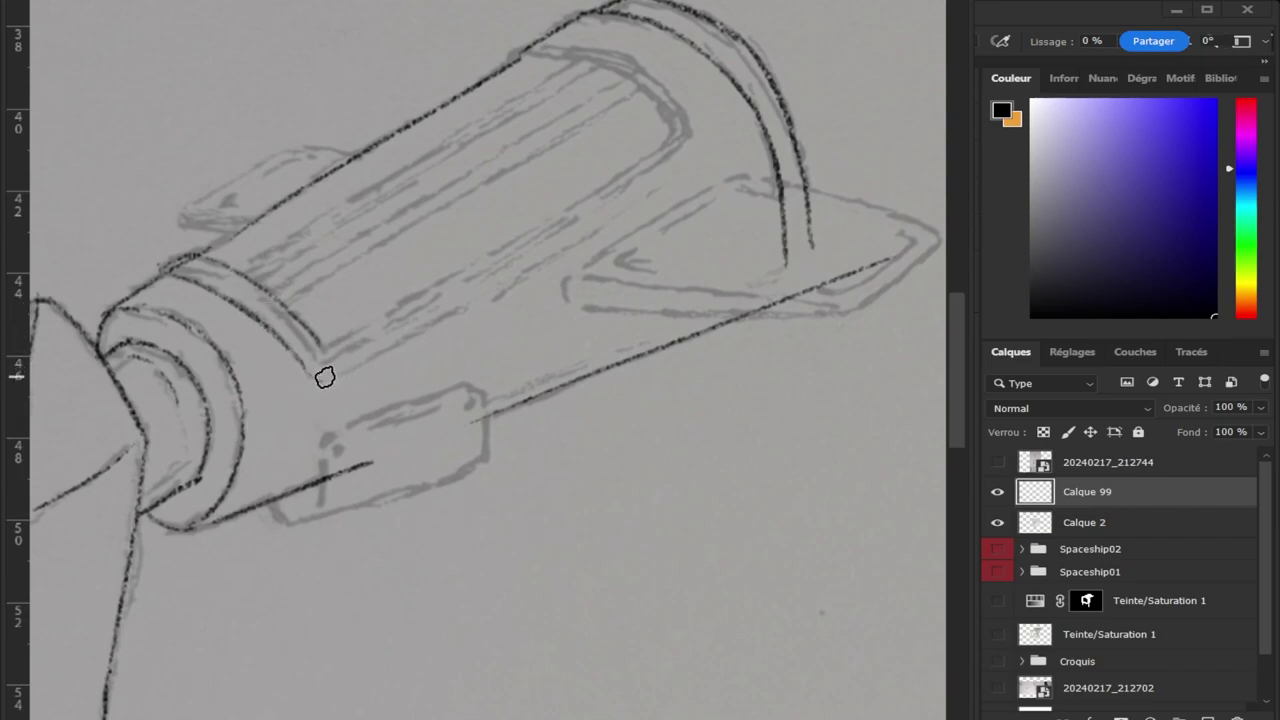
Ink the cylinder's long lower edge back toward the rear, redoing it until clean.
drag(320, 380, 472, 312)
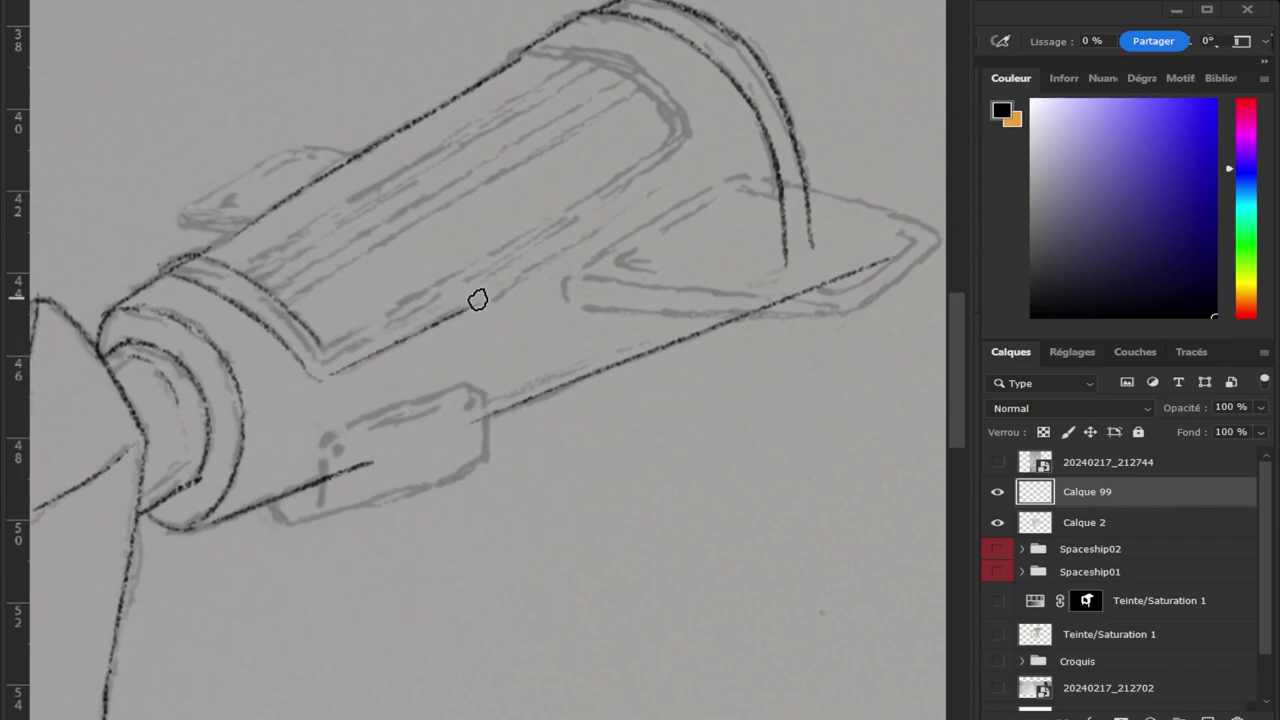
key(ctrl+z)
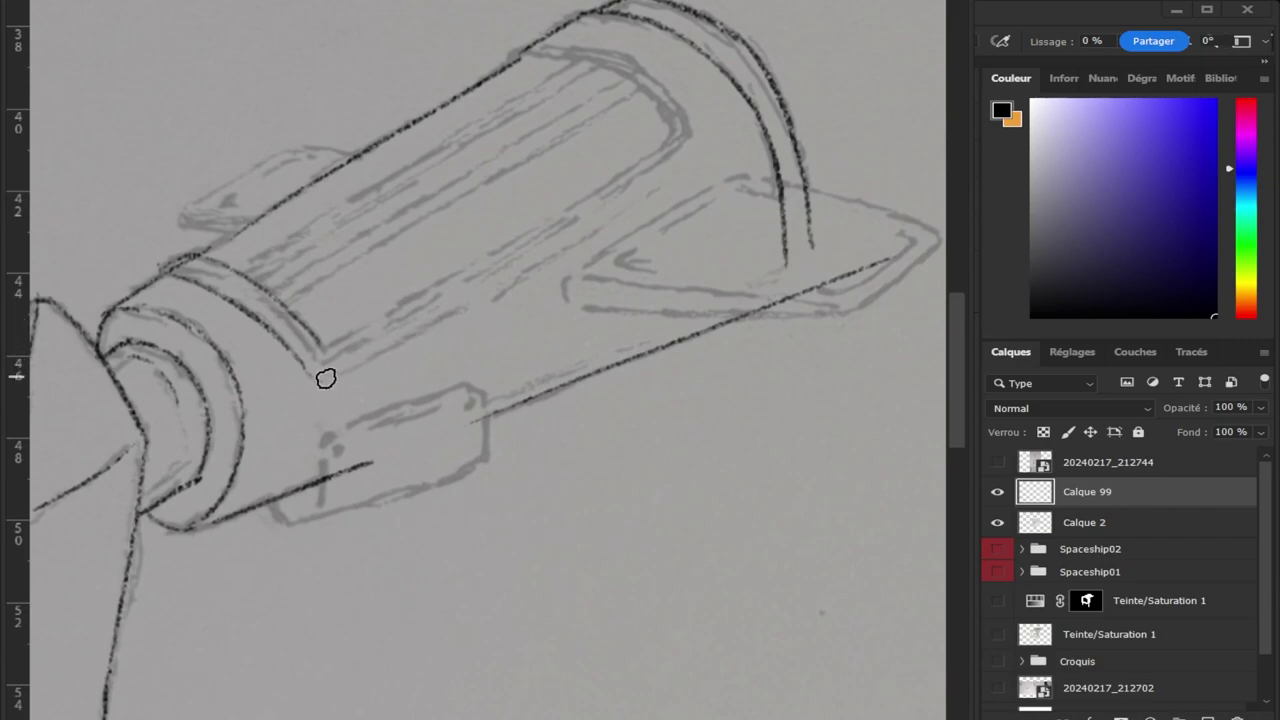
drag(327, 378, 466, 312)
key(ctrl+z)
drag(325, 380, 460, 312)
key(ctrl+z)
drag(338, 374, 455, 308)
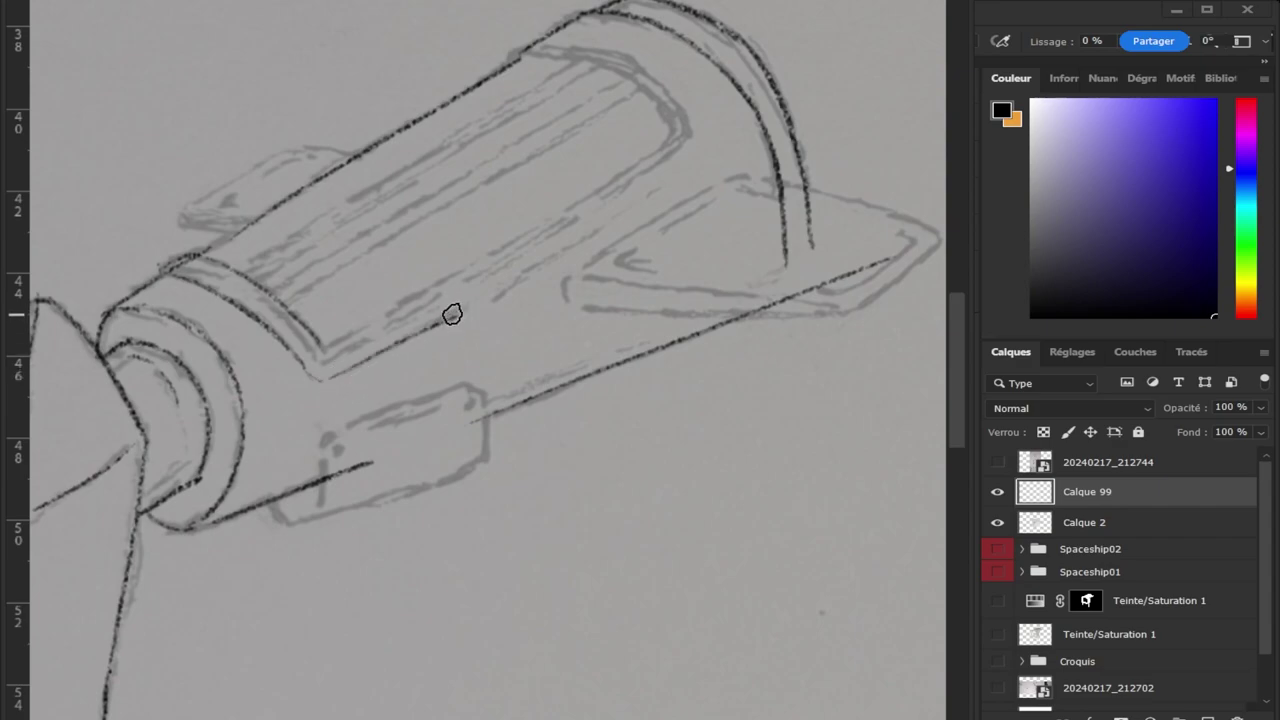
key(ctrl+z)
drag(328, 371, 472, 300)
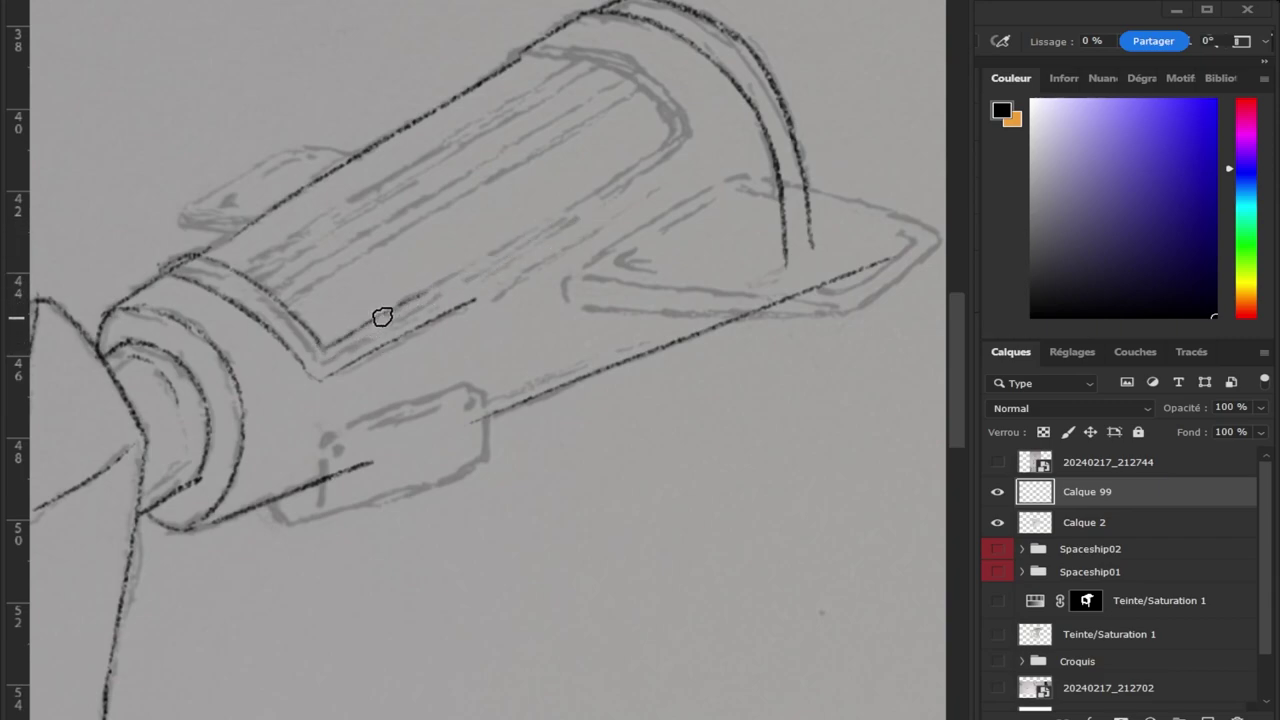
drag(452, 275, 655, 160)
drag(584, 197, 668, 150)
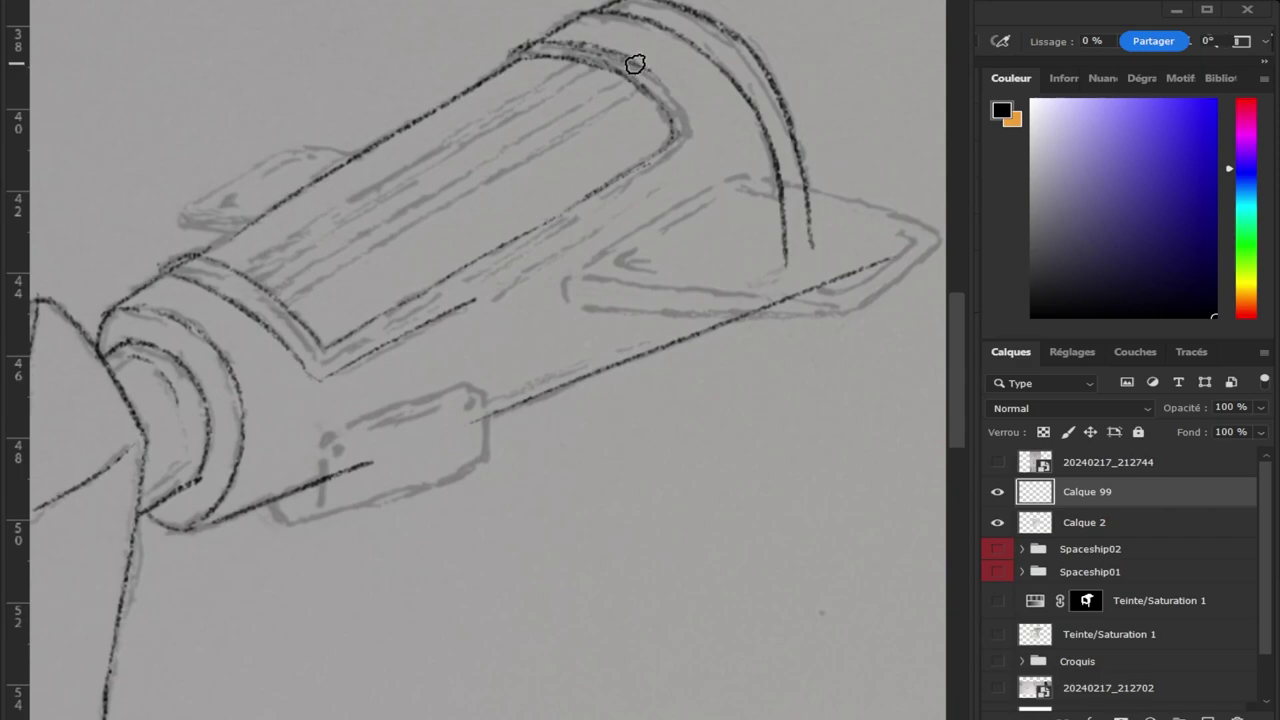
Ink the curved inner panel edge at the cylinder's rear end.
drag(646, 70, 696, 127)
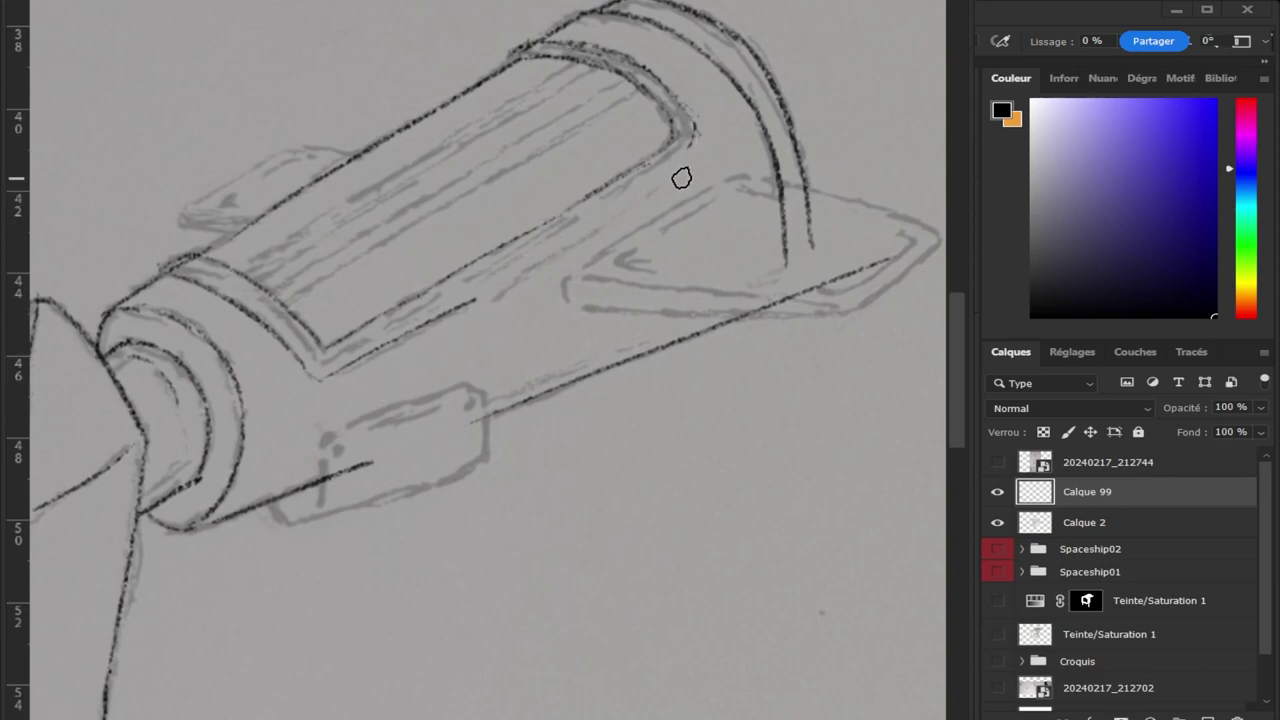
key(e)
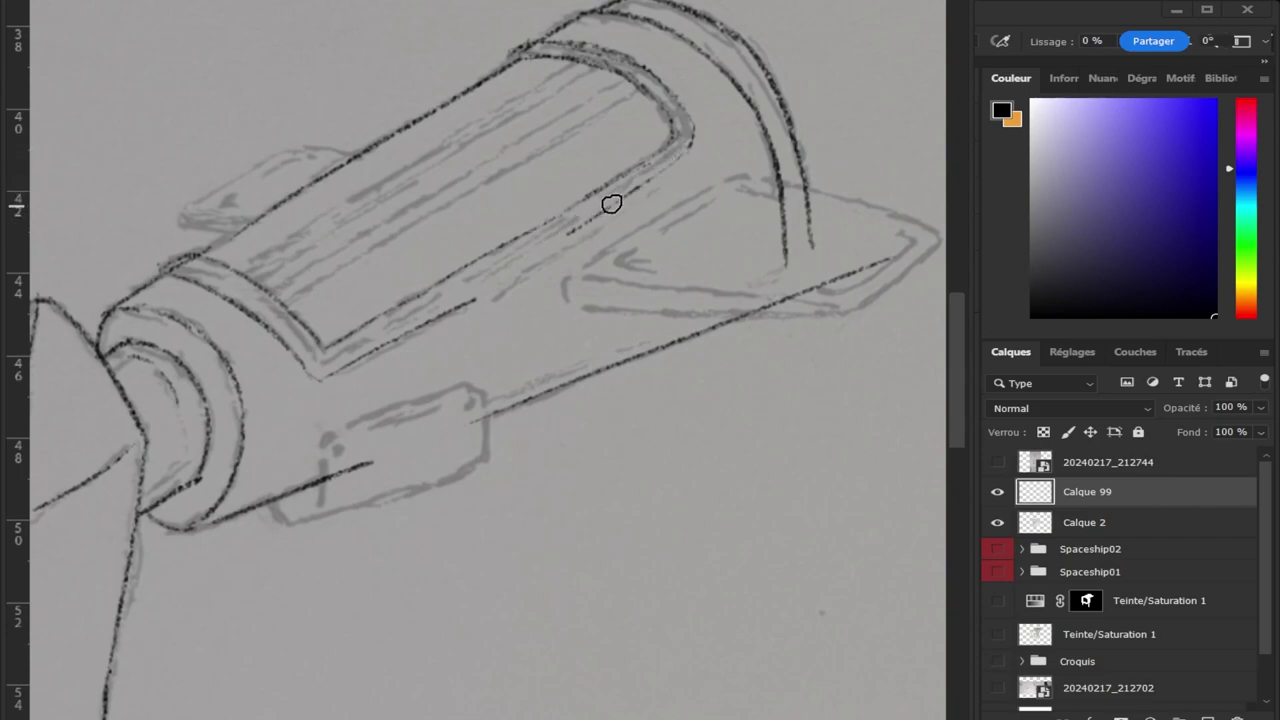
drag(678, 152, 378, 340)
Redraw the cylinder's lower edge line and erase its excess.
key(ctrl+z)
drag(580, 220, 322, 370)
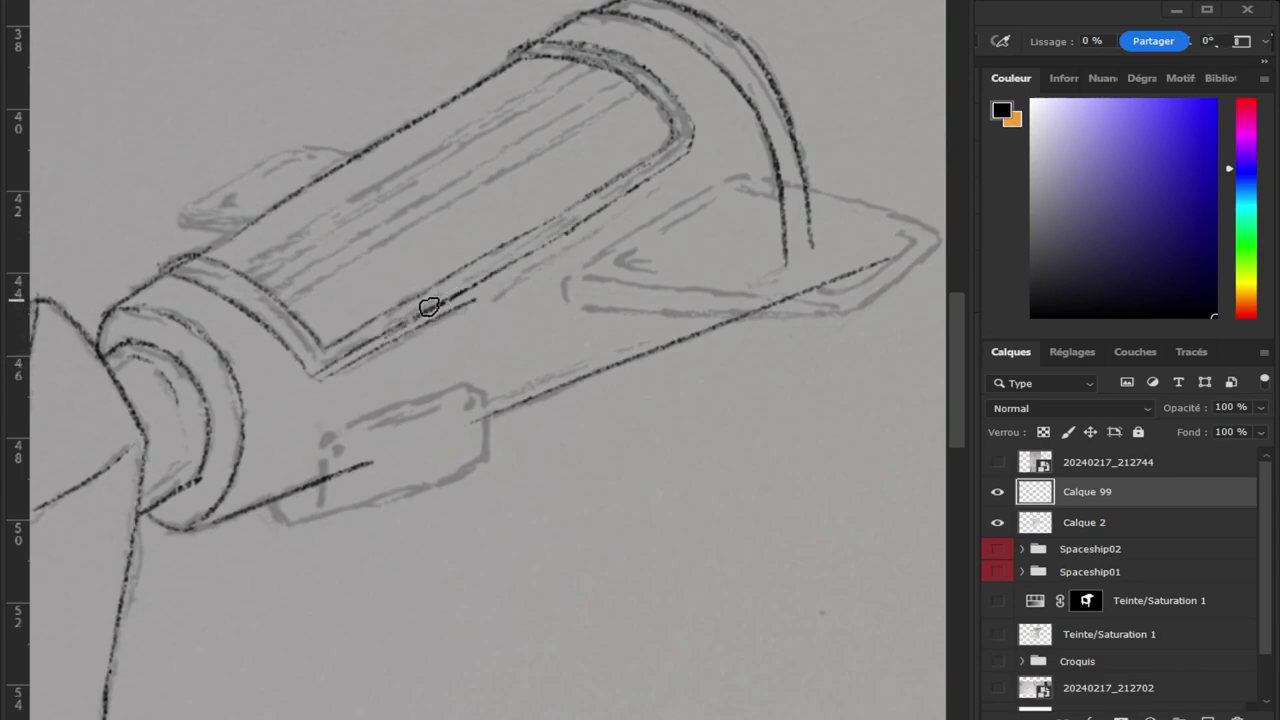
key(ctrl+z)
key(e)
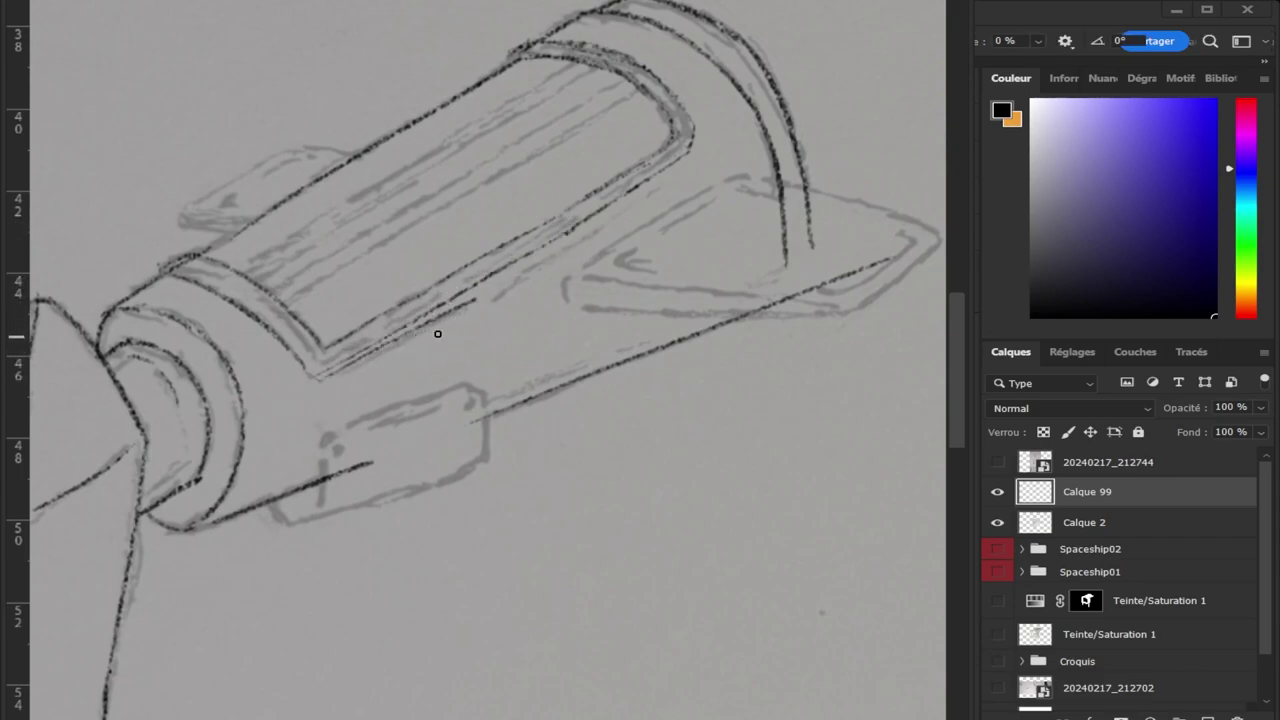
drag(419, 336, 470, 301)
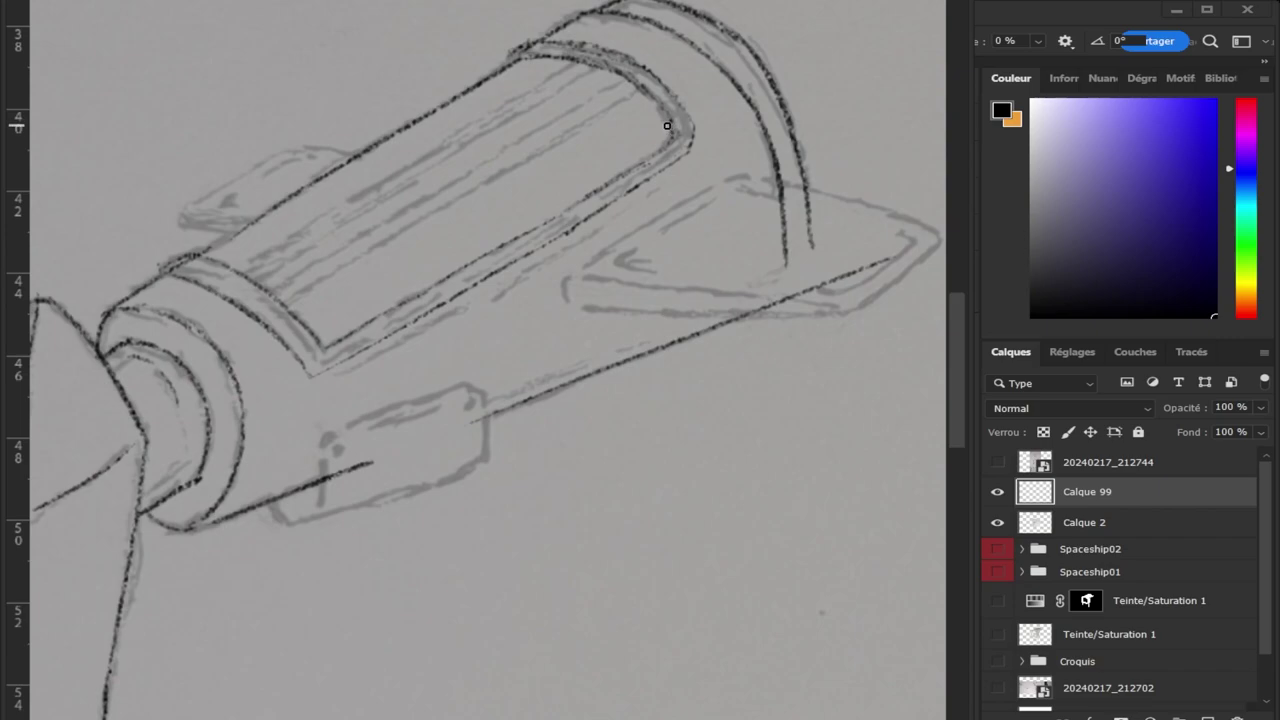
Ink the small rectangular side panel's left, top, right and lower edges on the hull.
key(l)
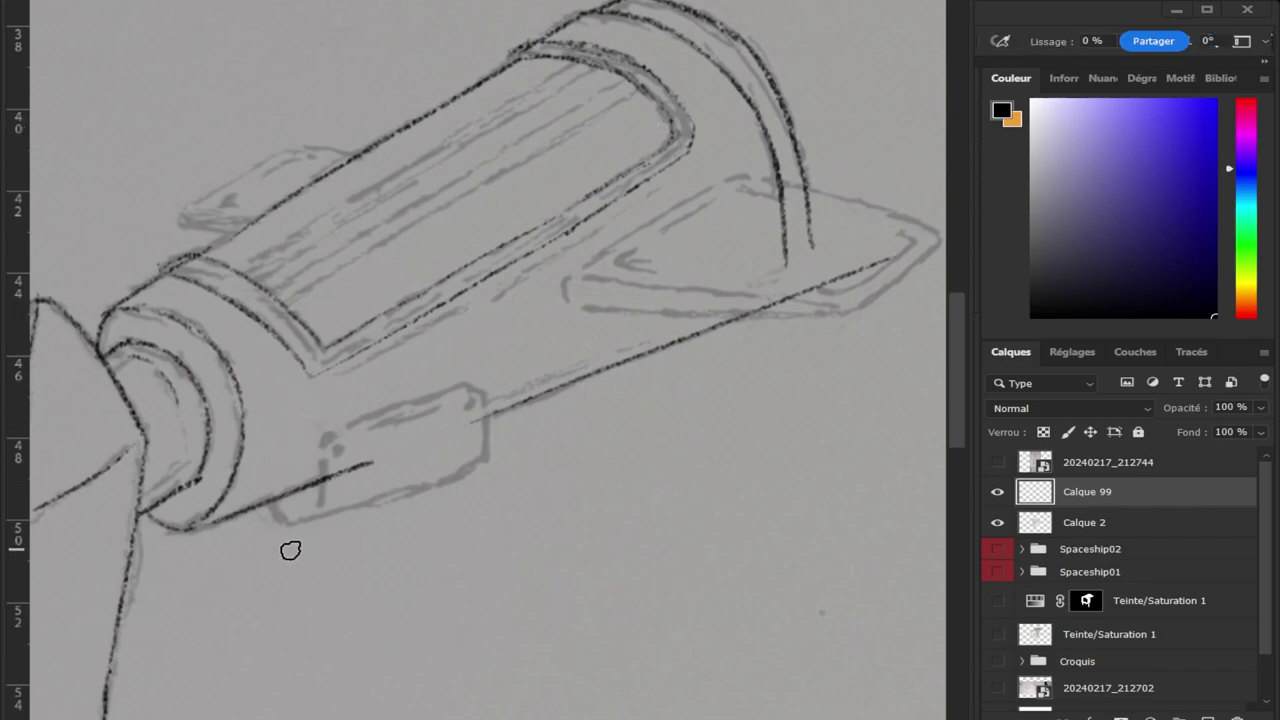
drag(322, 466, 322, 503)
key(ctrl+z)
drag(324, 440, 321, 503)
drag(345, 427, 447, 401)
key(ctrl+z)
drag(347, 426, 477, 390)
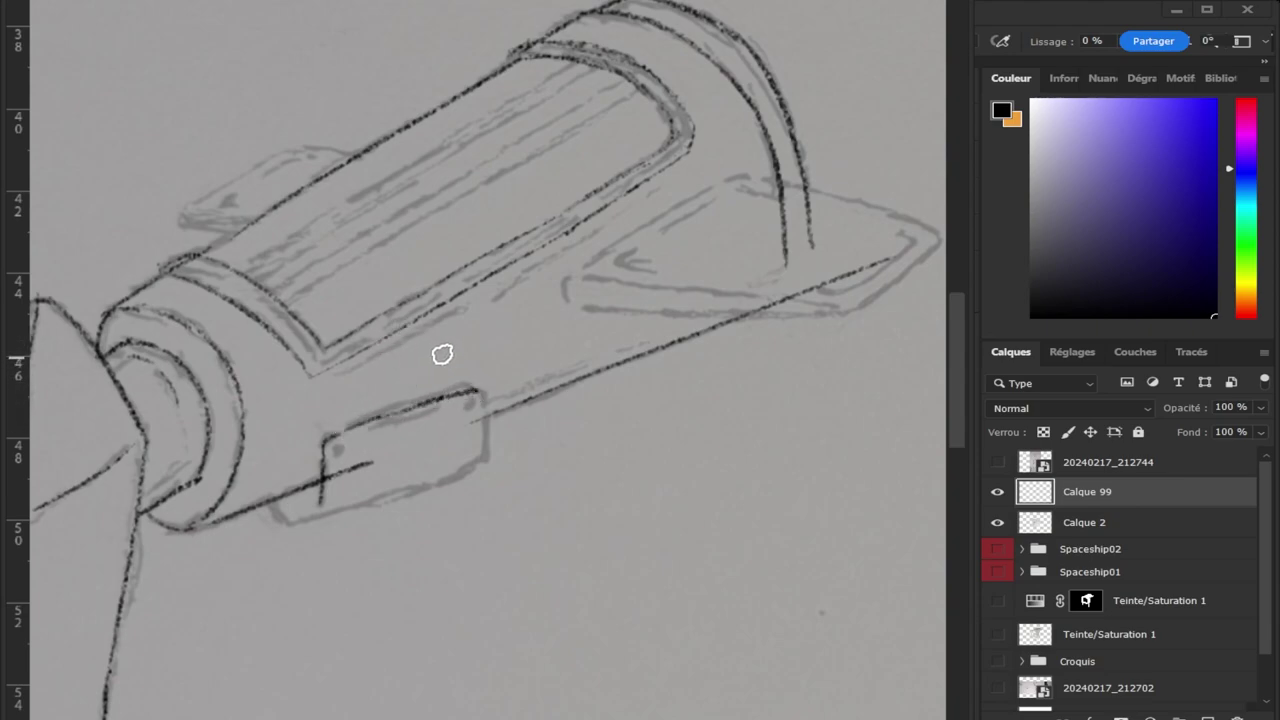
key(ctrl+z)
drag(487, 411, 469, 421)
drag(480, 393, 485, 457)
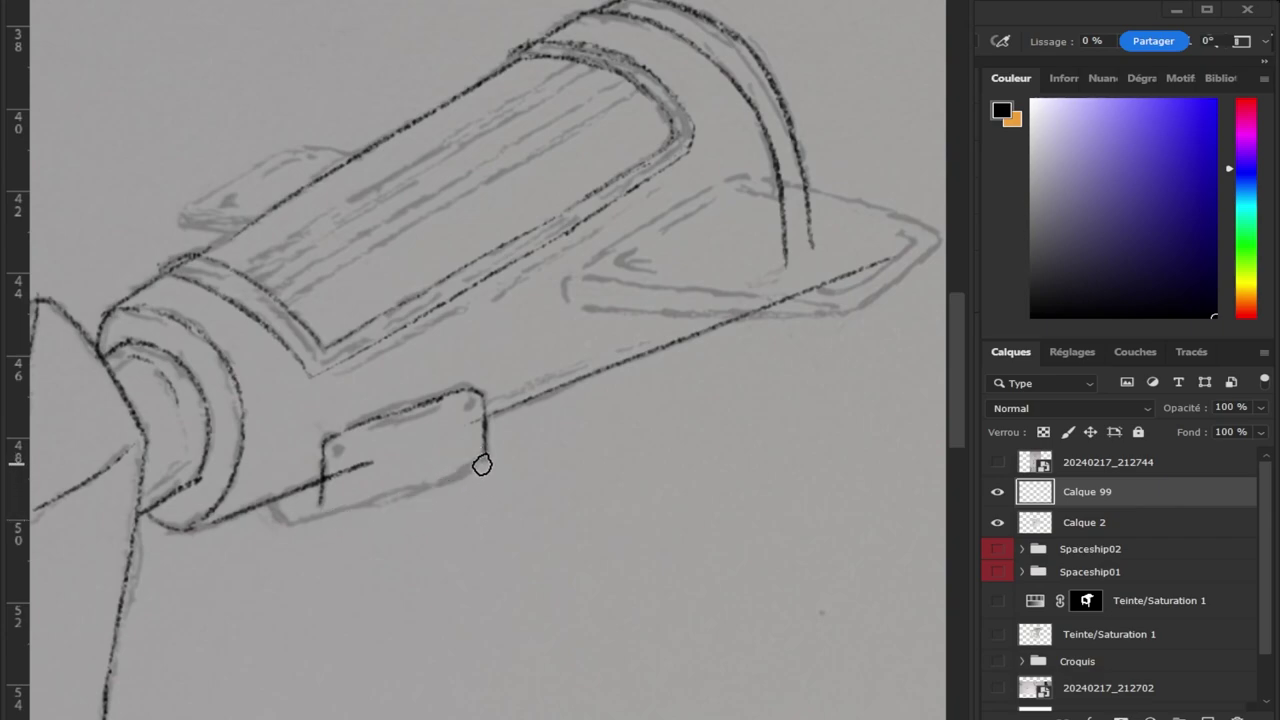
drag(480, 463, 297, 531)
drag(471, 463, 277, 529)
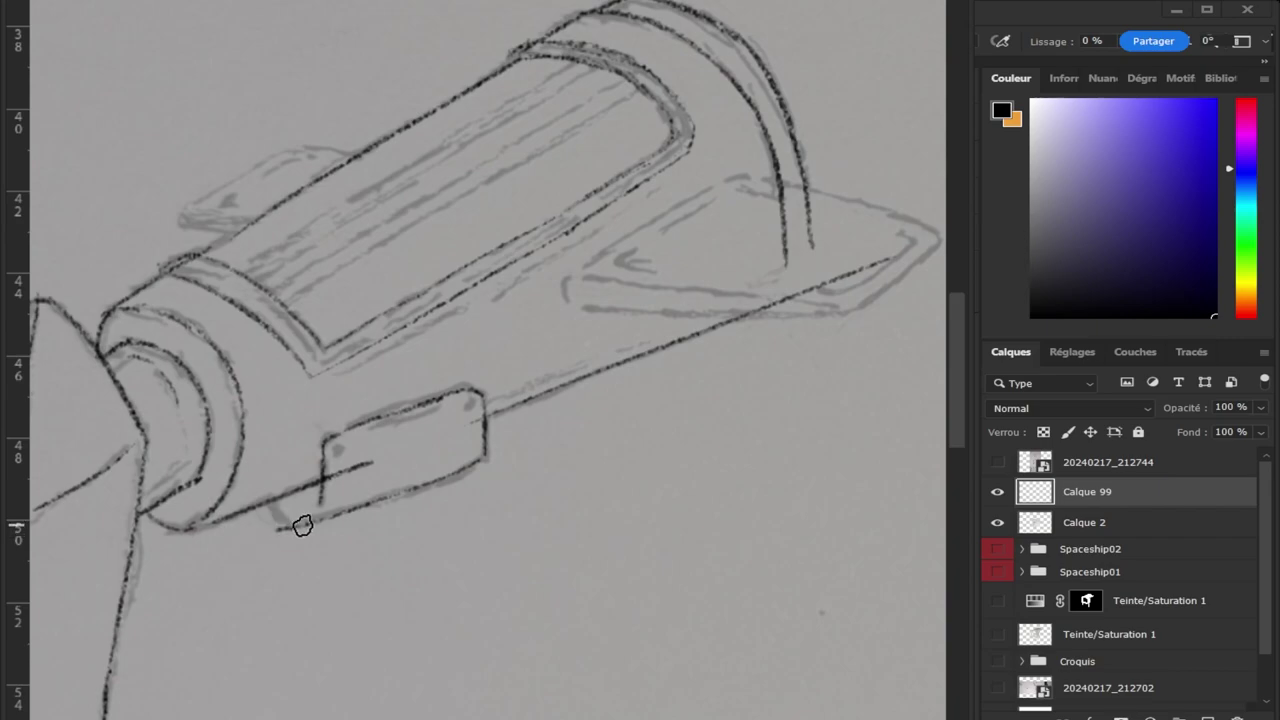
drag(272, 506, 303, 523)
Add small screw circles at the panel's left end and top-right corner.
key(e)
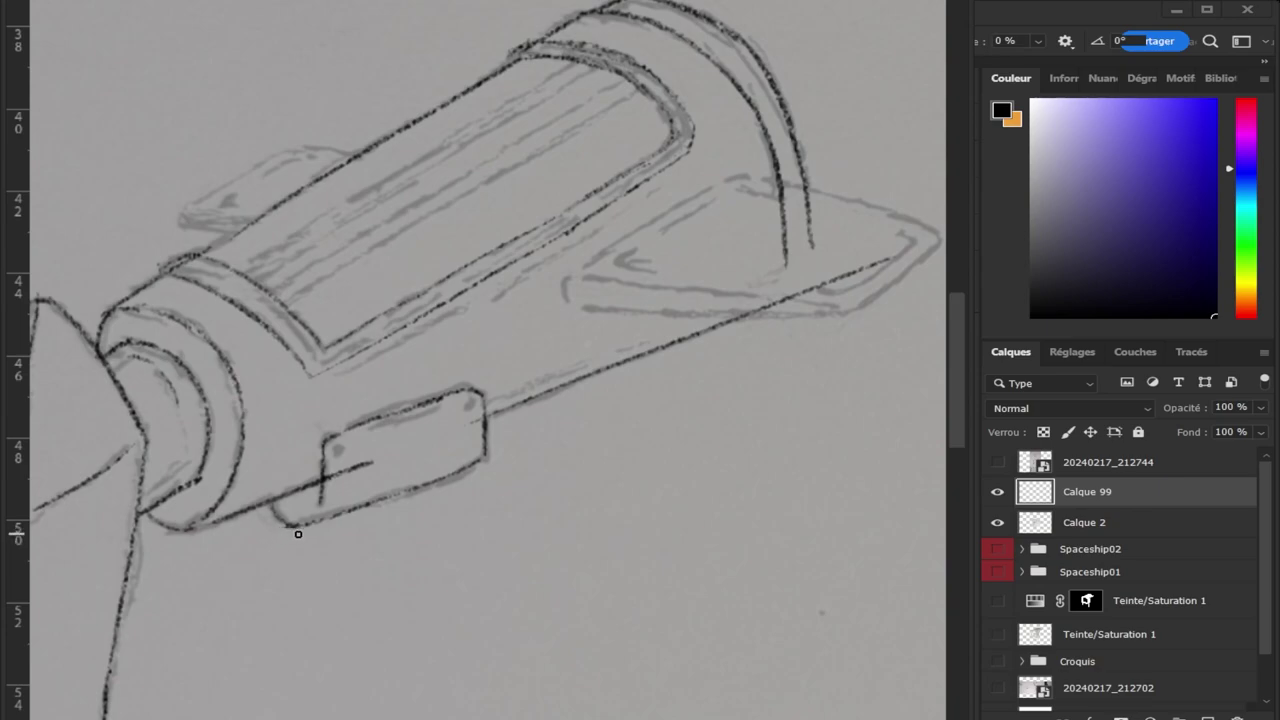
key(b)
click(336, 451)
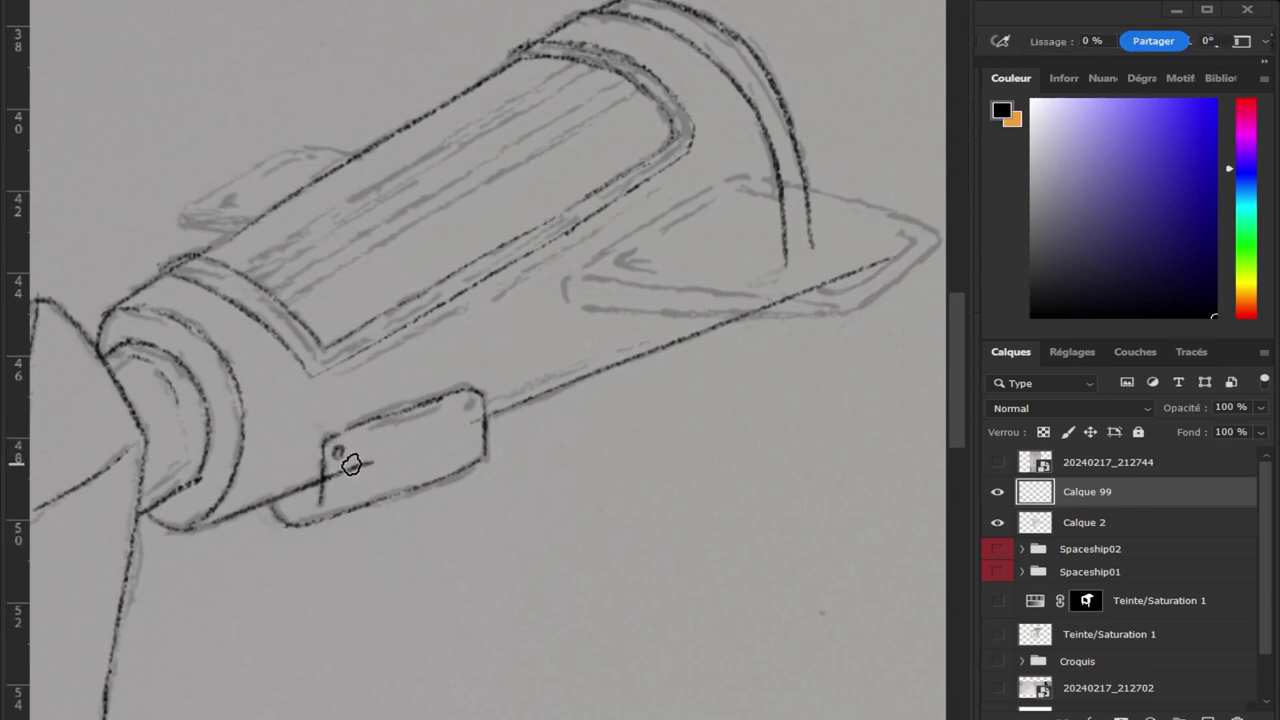
drag(468, 400, 467, 404)
Check the screws zoomed in, then ink the fin's leading edge straight out to its tip.
key(z)
click(470, 405)
alt+click(501, 449)
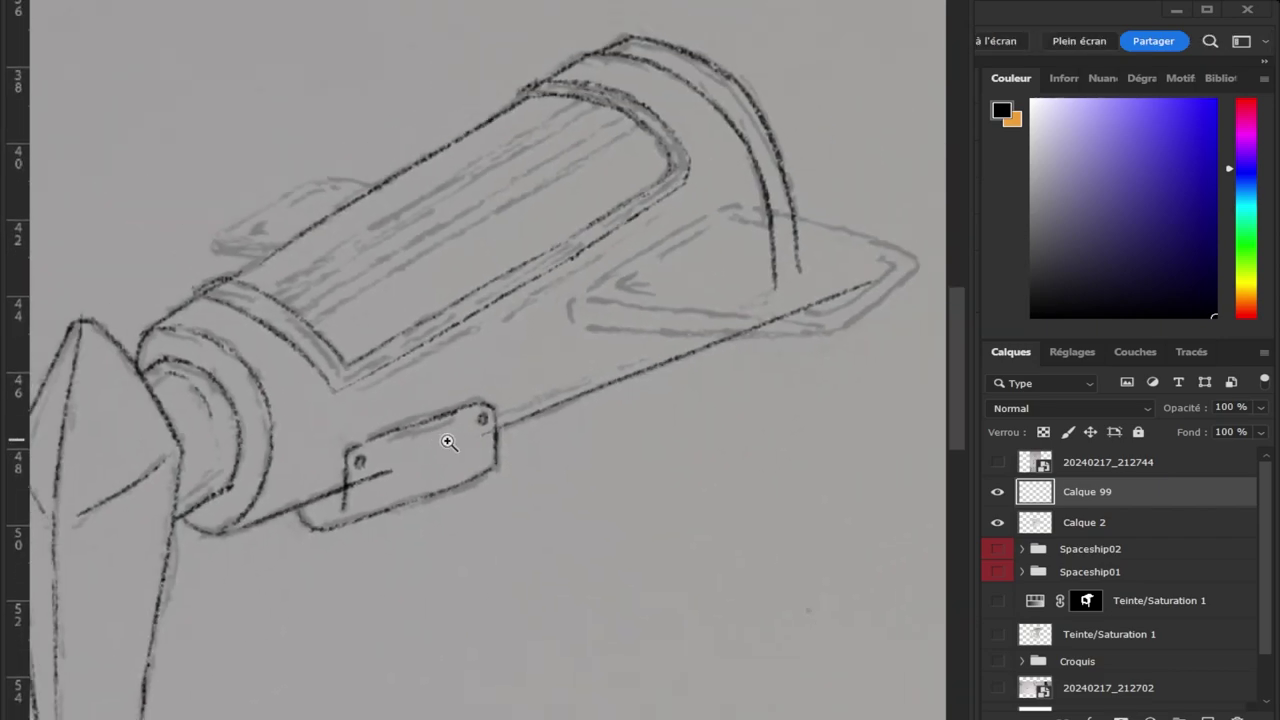
key(b)
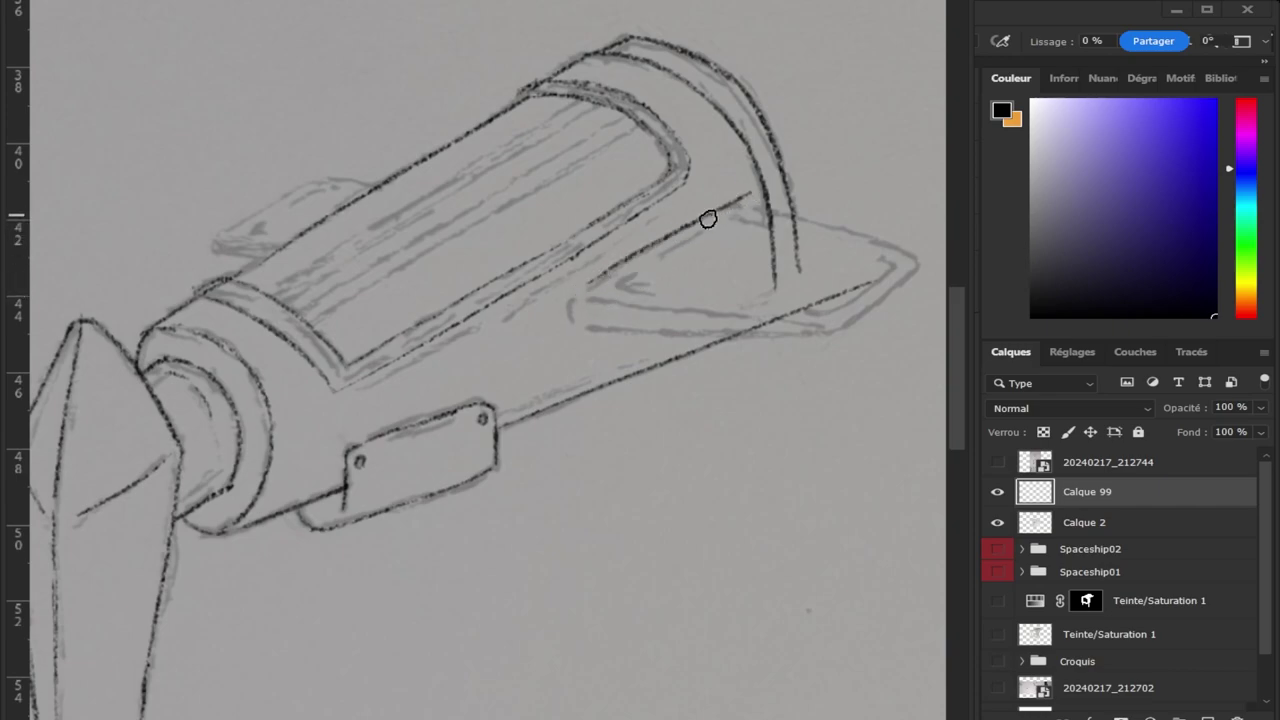
drag(587, 287, 735, 207)
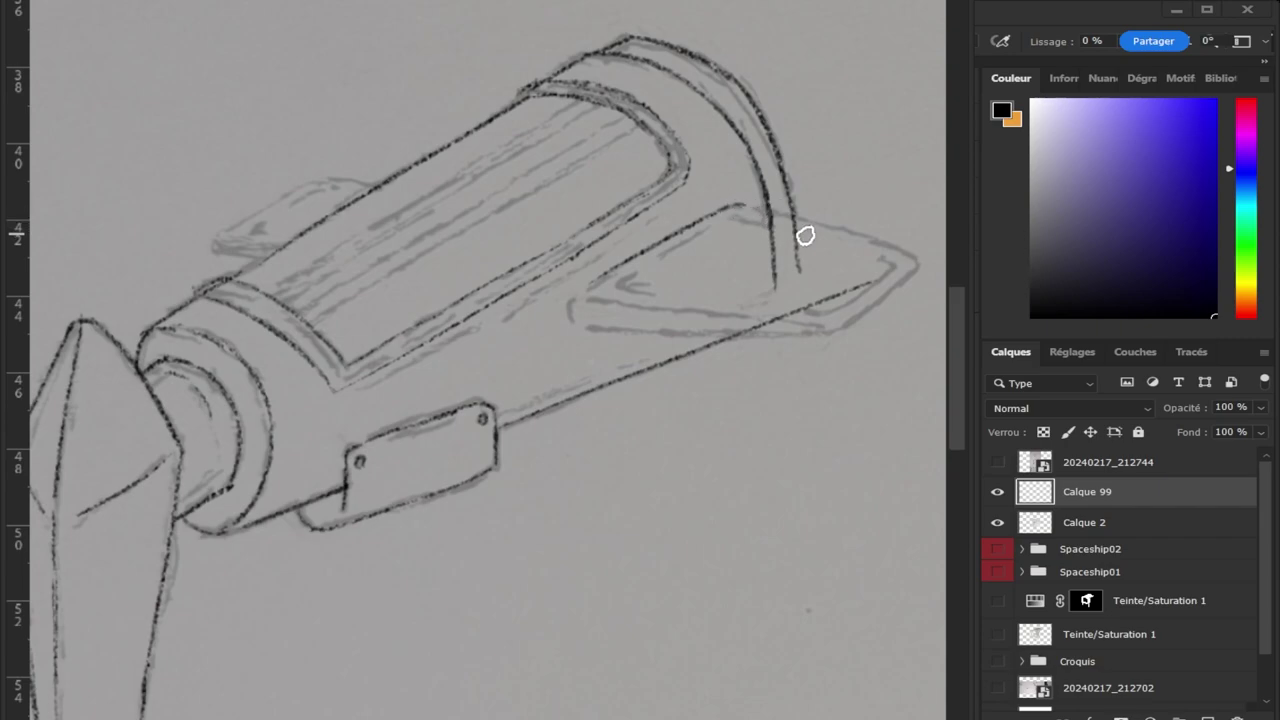
shift+click(871, 245)
key(ctrl+z)
shift+click(894, 257)
key(ctrl+z)
shift+click(917, 259)
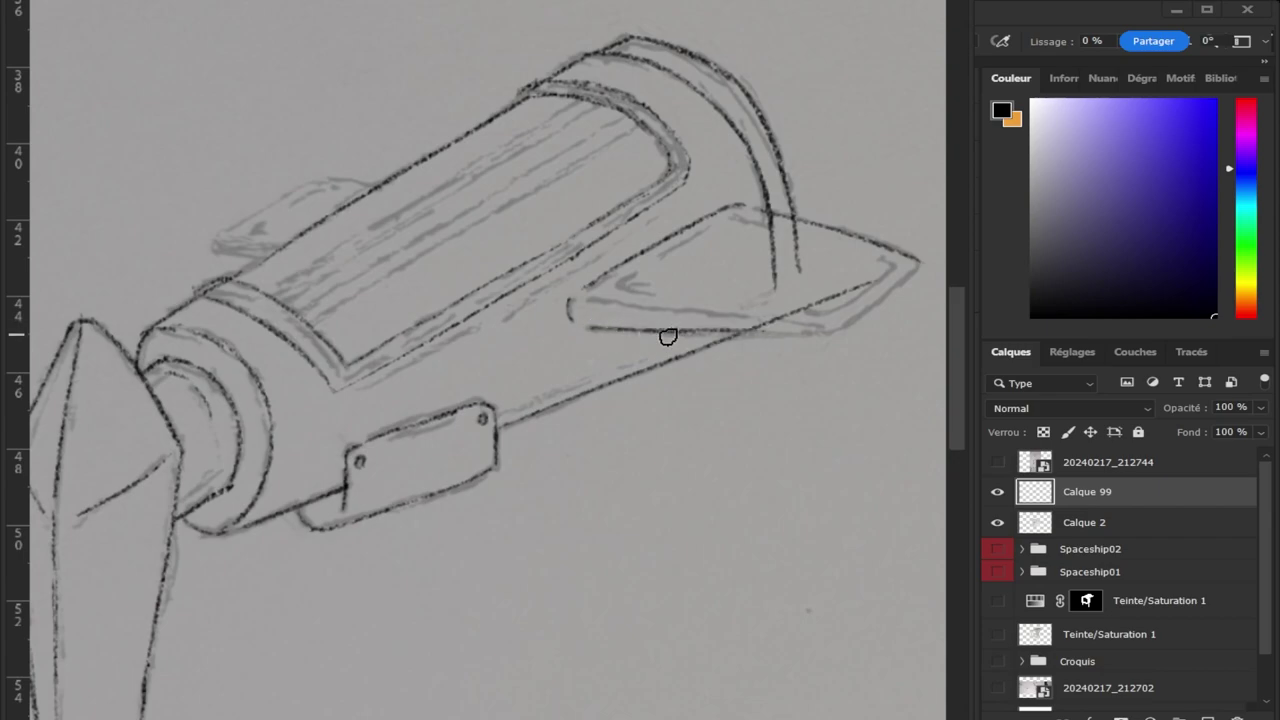
Ink the right fin's lower edge from hull to tip, darkening it.
drag(590, 327, 792, 339)
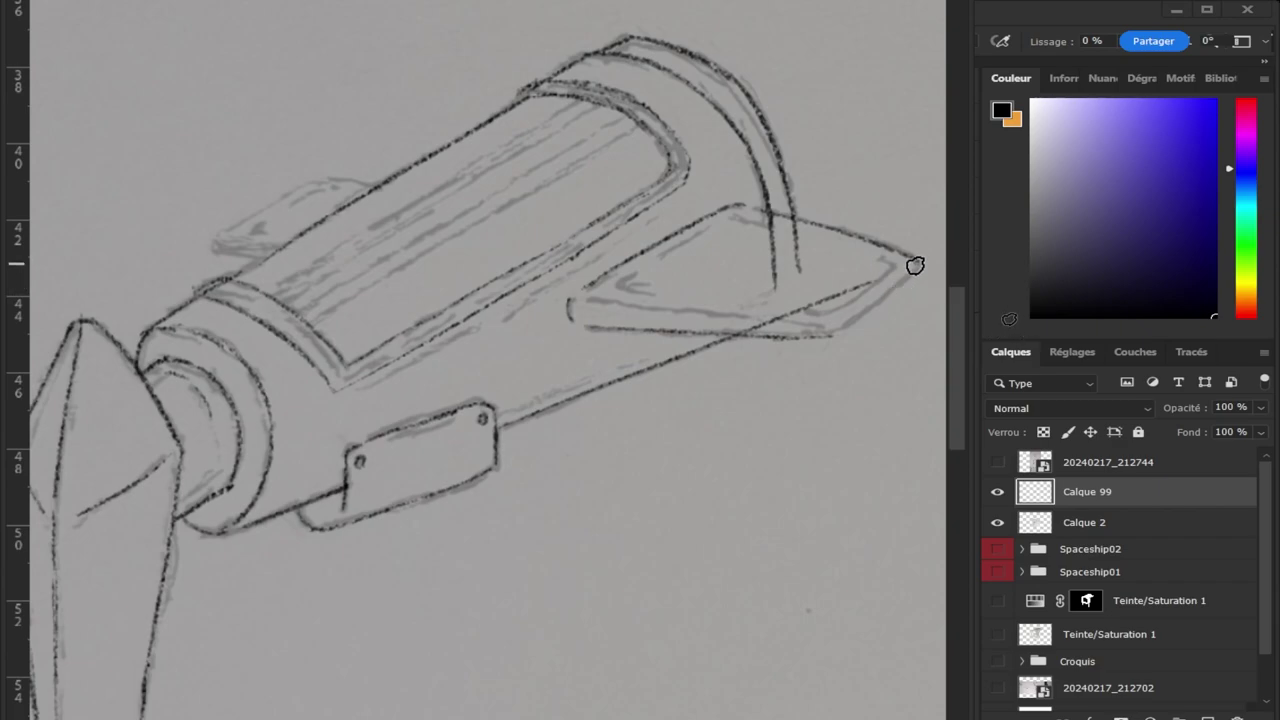
drag(916, 263, 840, 326)
drag(916, 265, 850, 322)
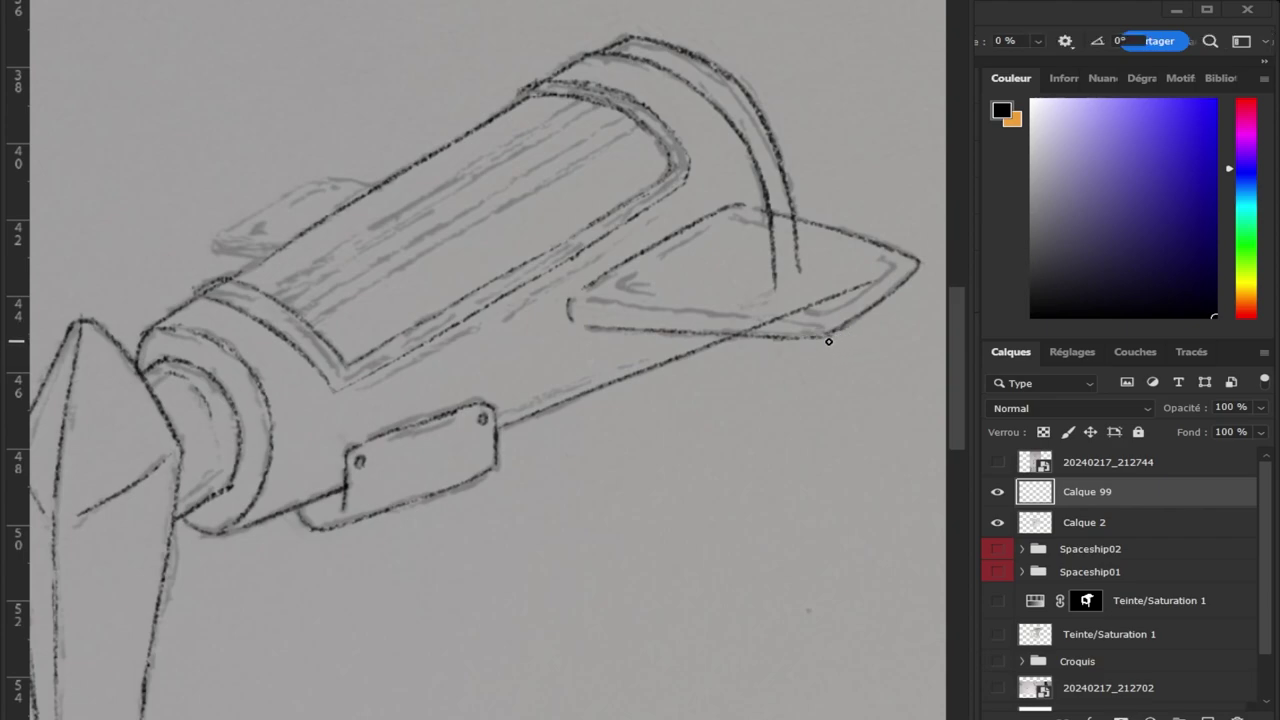
drag(595, 293, 714, 306)
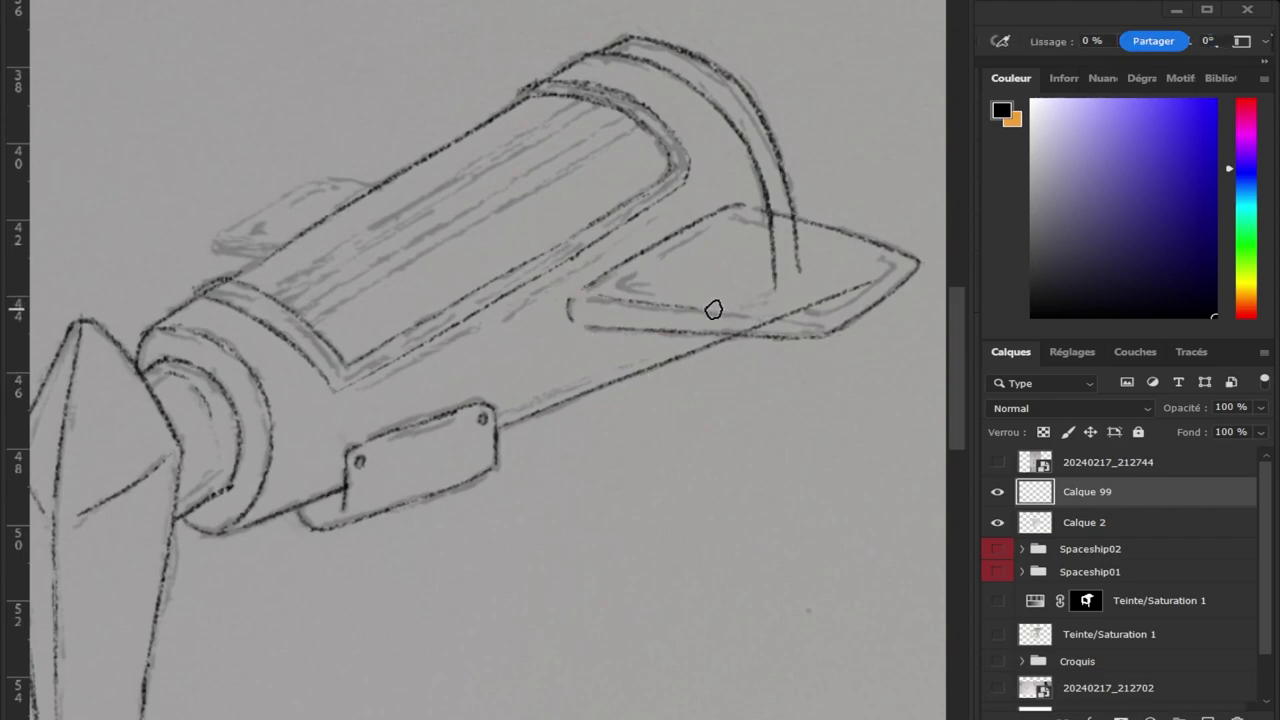
drag(580, 297, 714, 316)
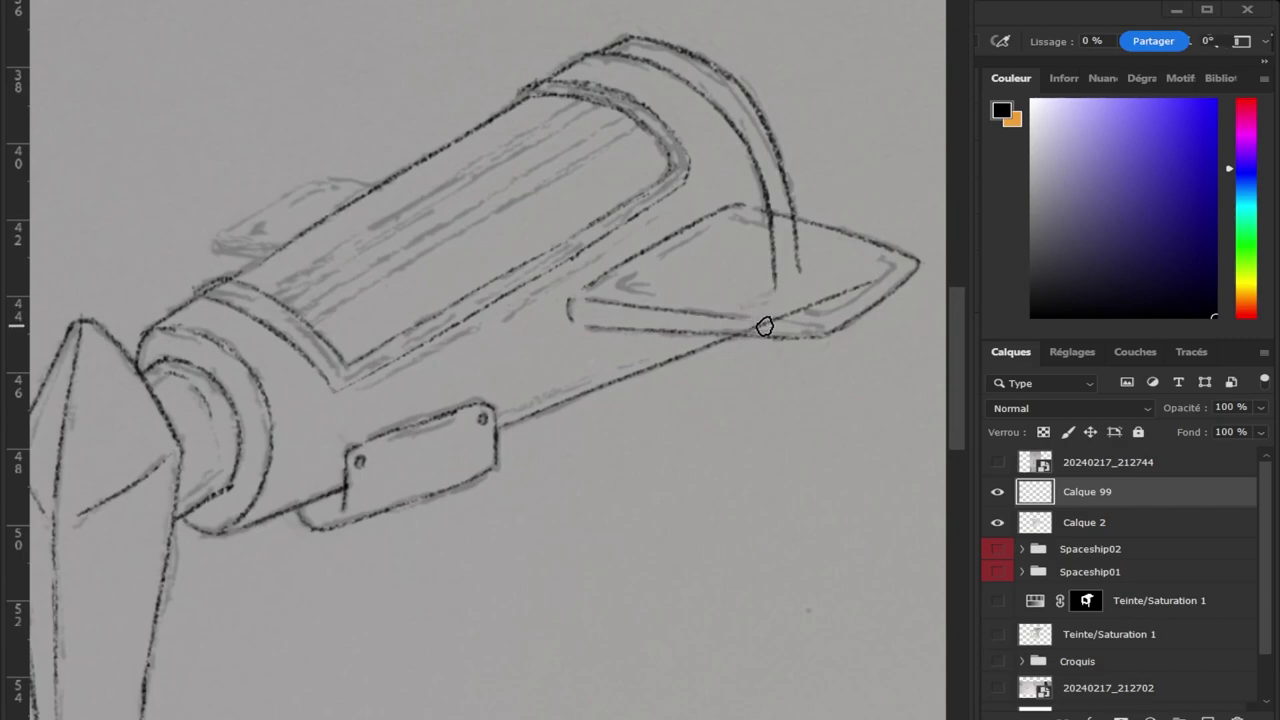
drag(586, 297, 797, 324)
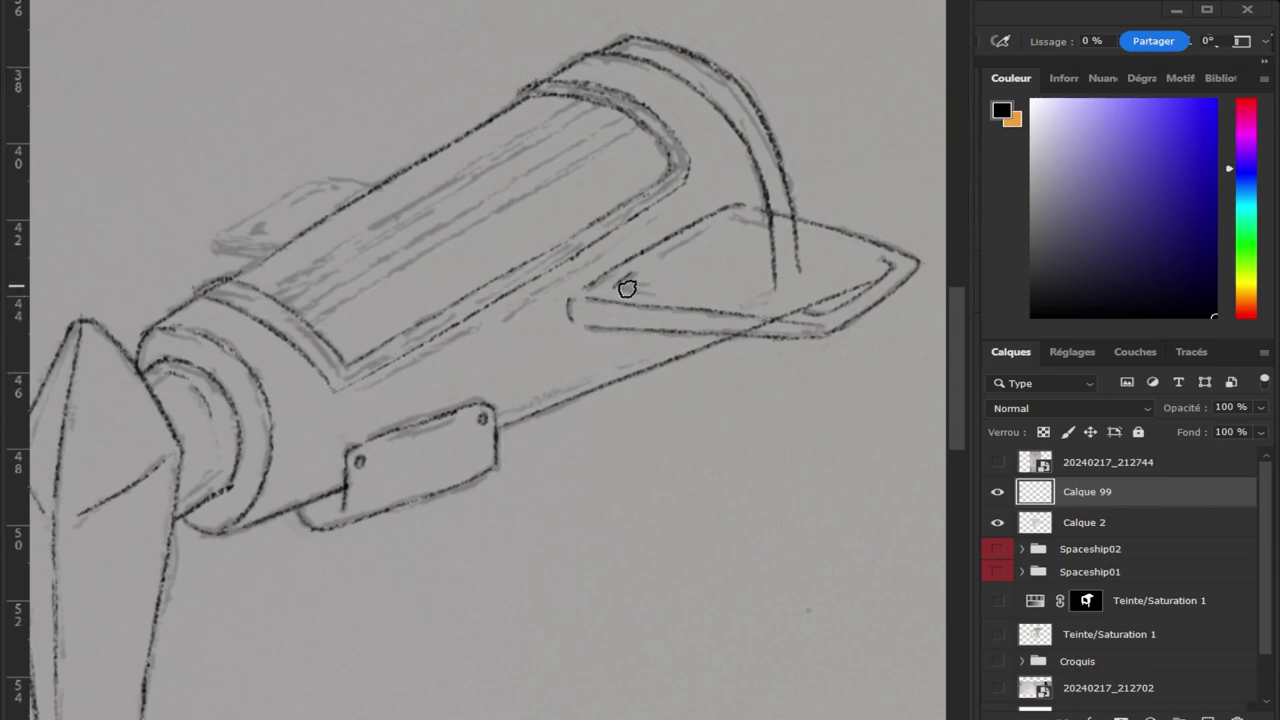
Add the fin's upper inner edge and the small inner chevron.
drag(627, 289, 622, 298)
drag(660, 254, 714, 223)
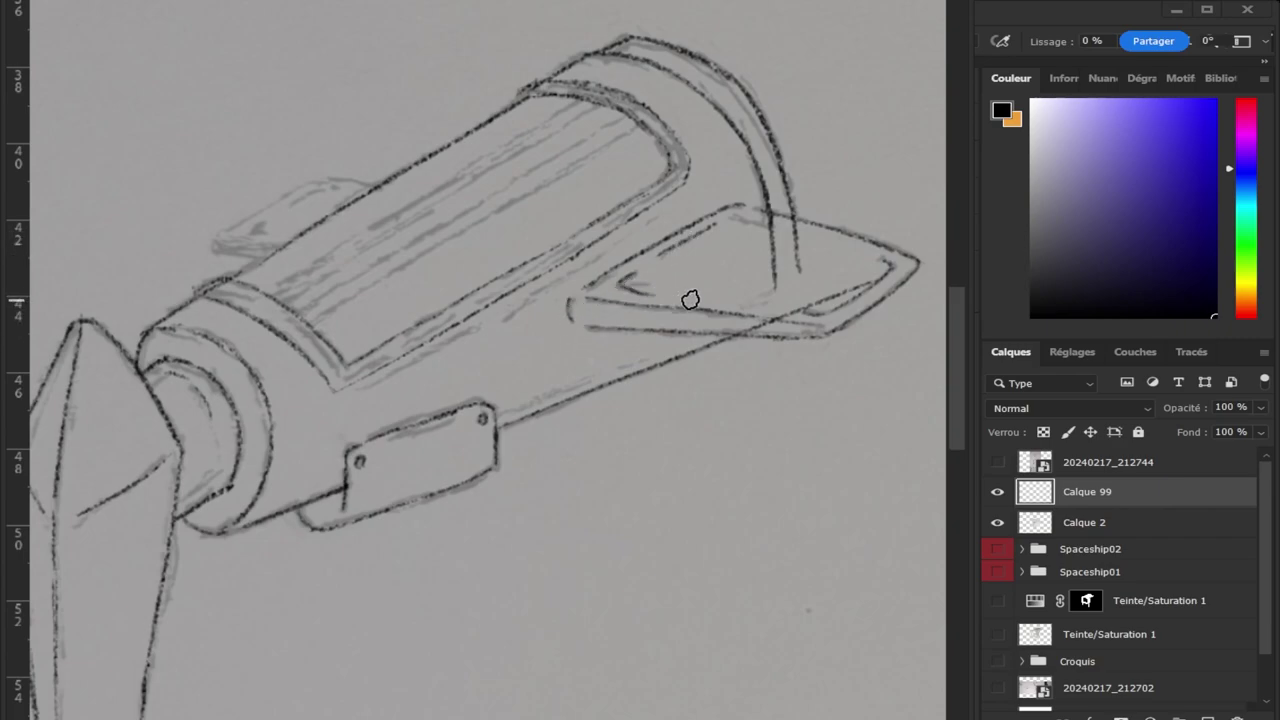
drag(624, 290, 657, 294)
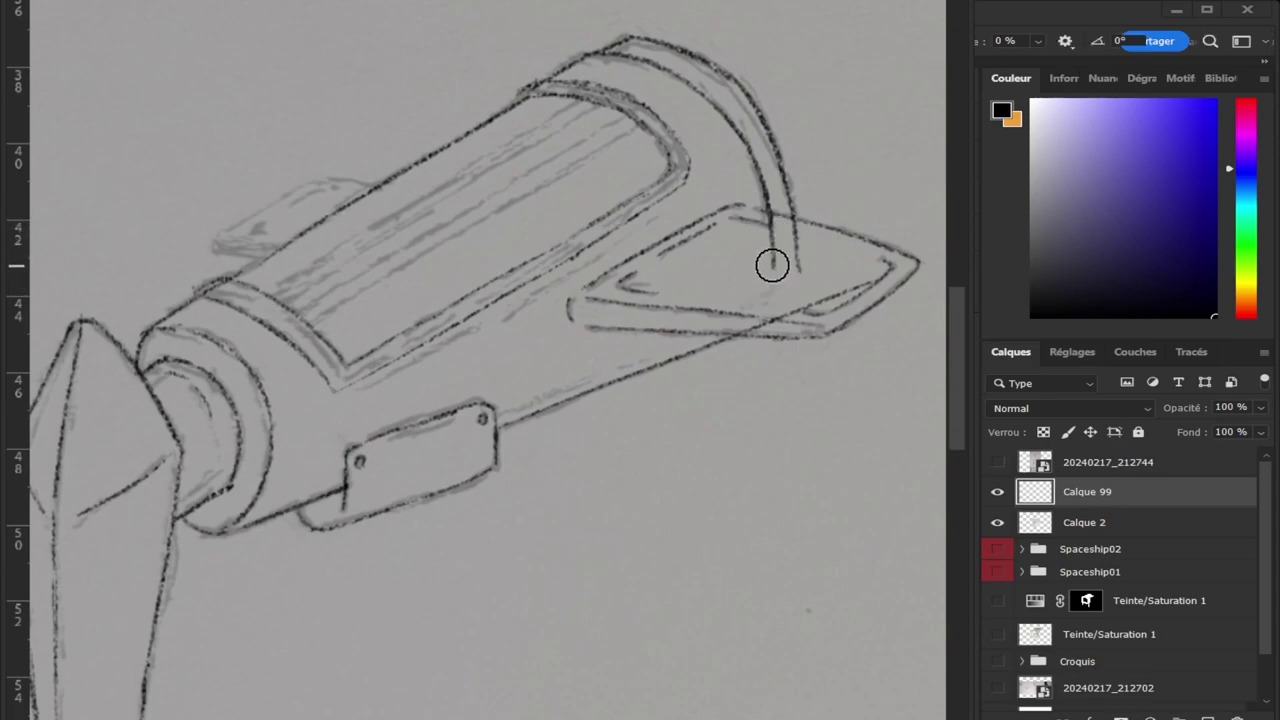
Erase the stray arc ends below the fin and ink the small upper-left fin's top edge.
drag(772, 265, 778, 233)
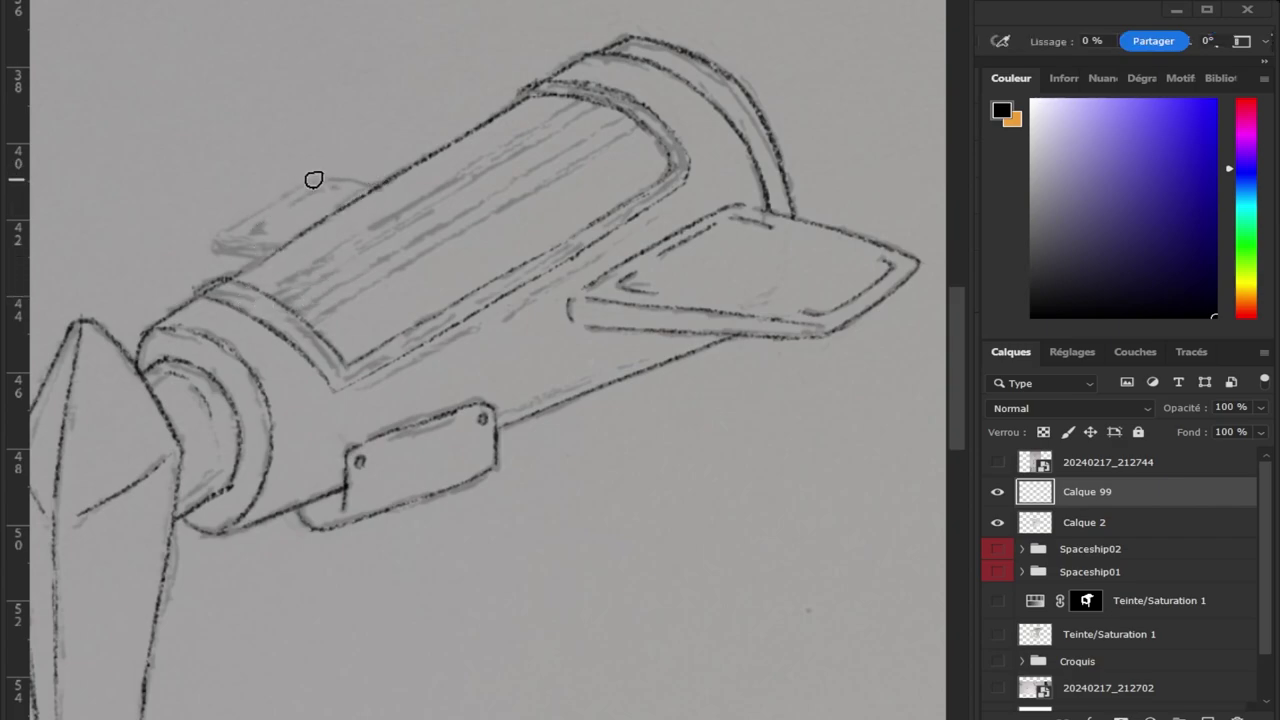
key(ctrl+z)
drag(314, 179, 370, 188)
key(ctrl+z)
Ink the hull's upper-left edge beside the small fin.
drag(214, 232, 258, 209)
drag(225, 232, 305, 182)
key(ctrl+z)
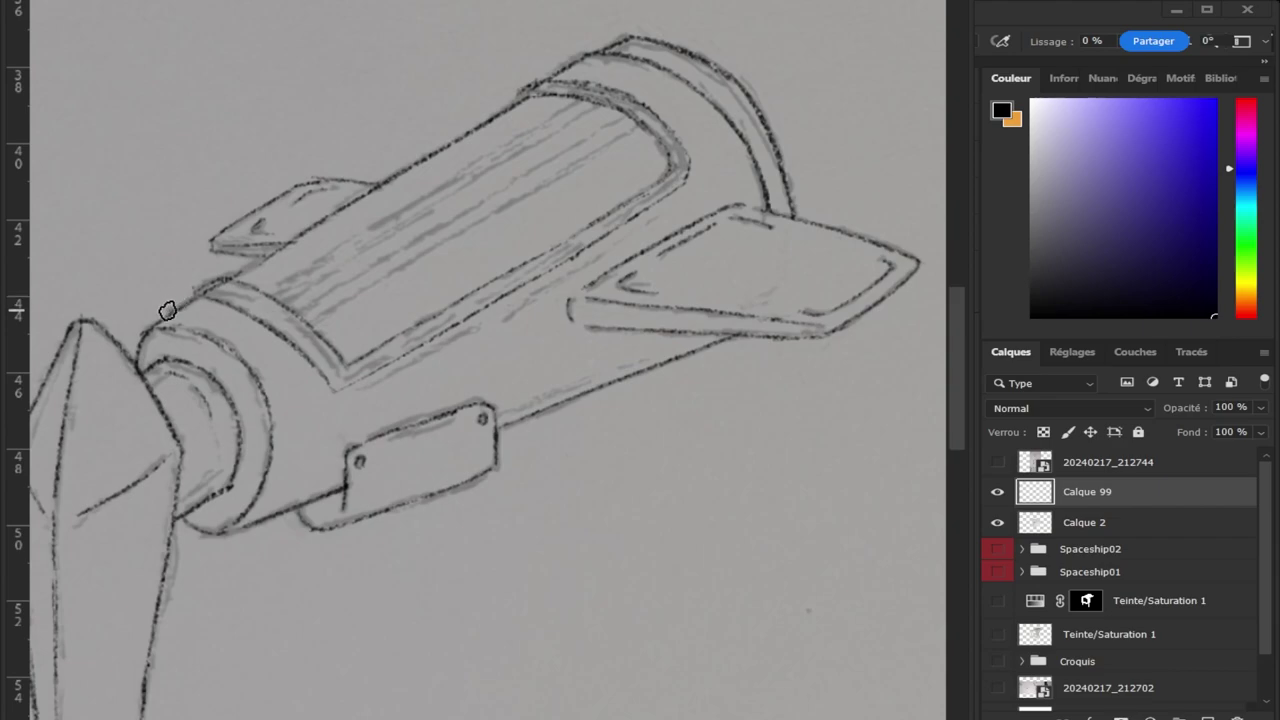
key(bracketleft)
key(bracketleft)
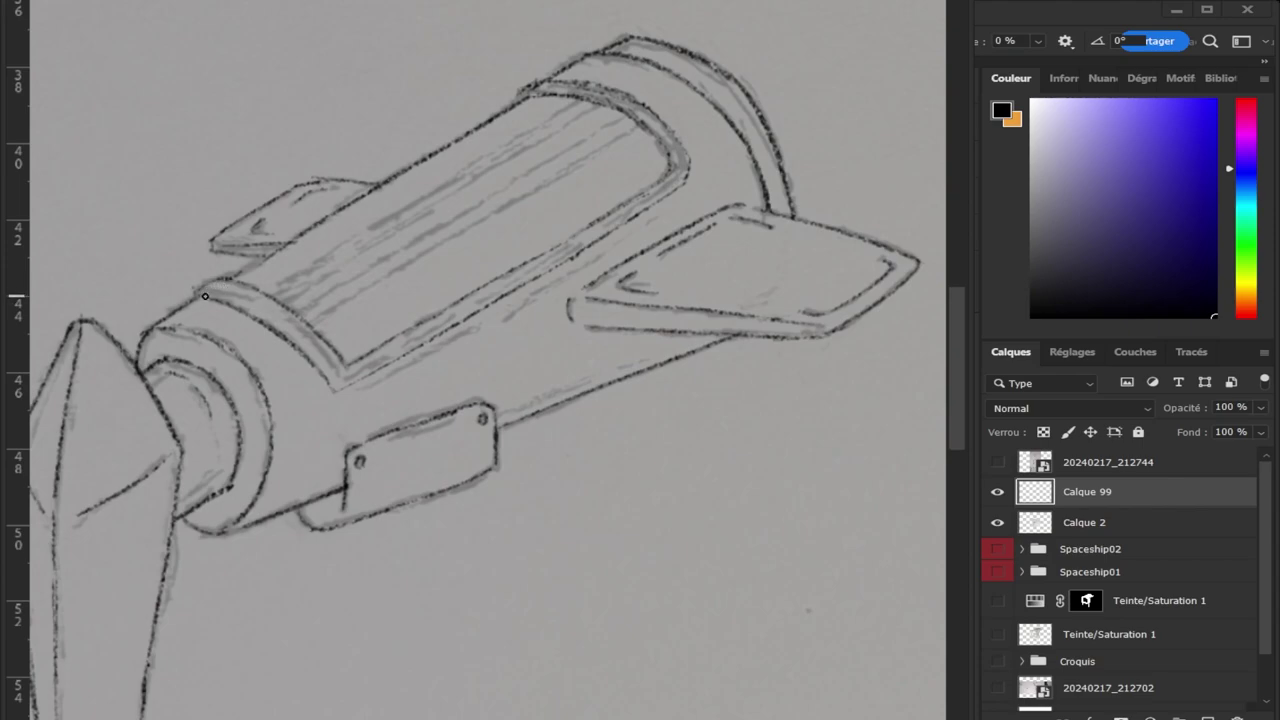
key(z)
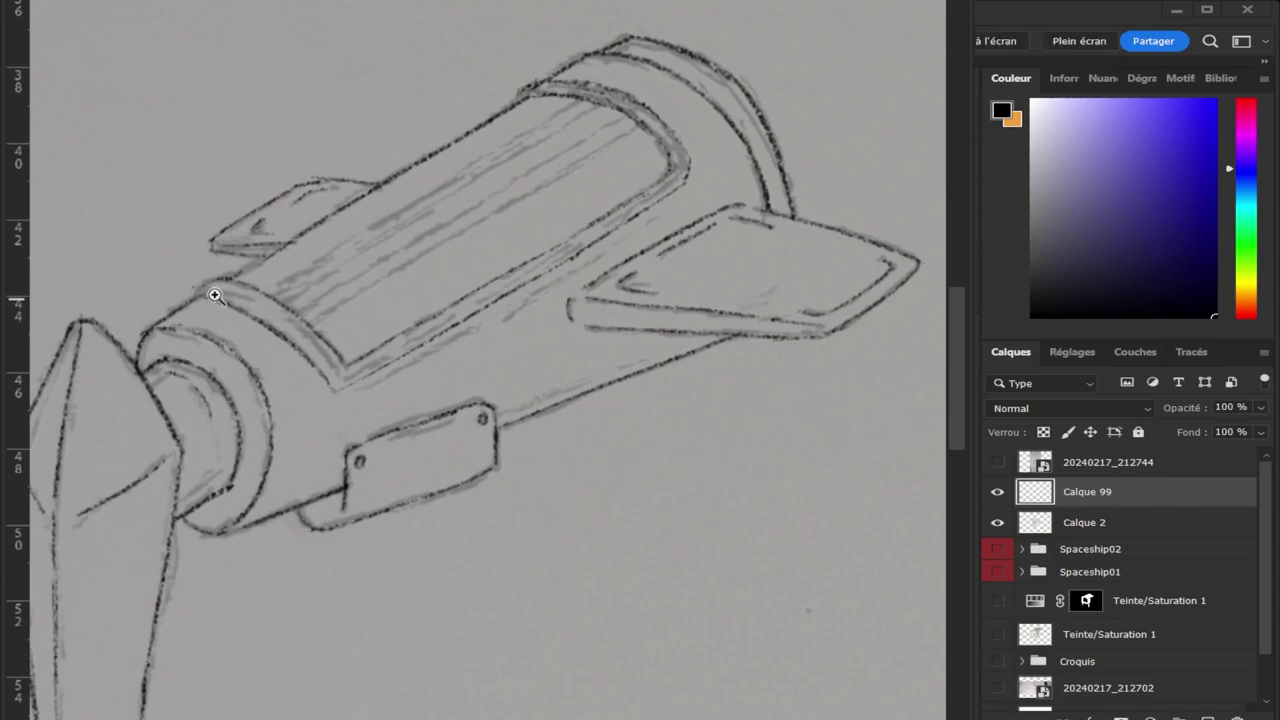
click(214, 289)
key(b)
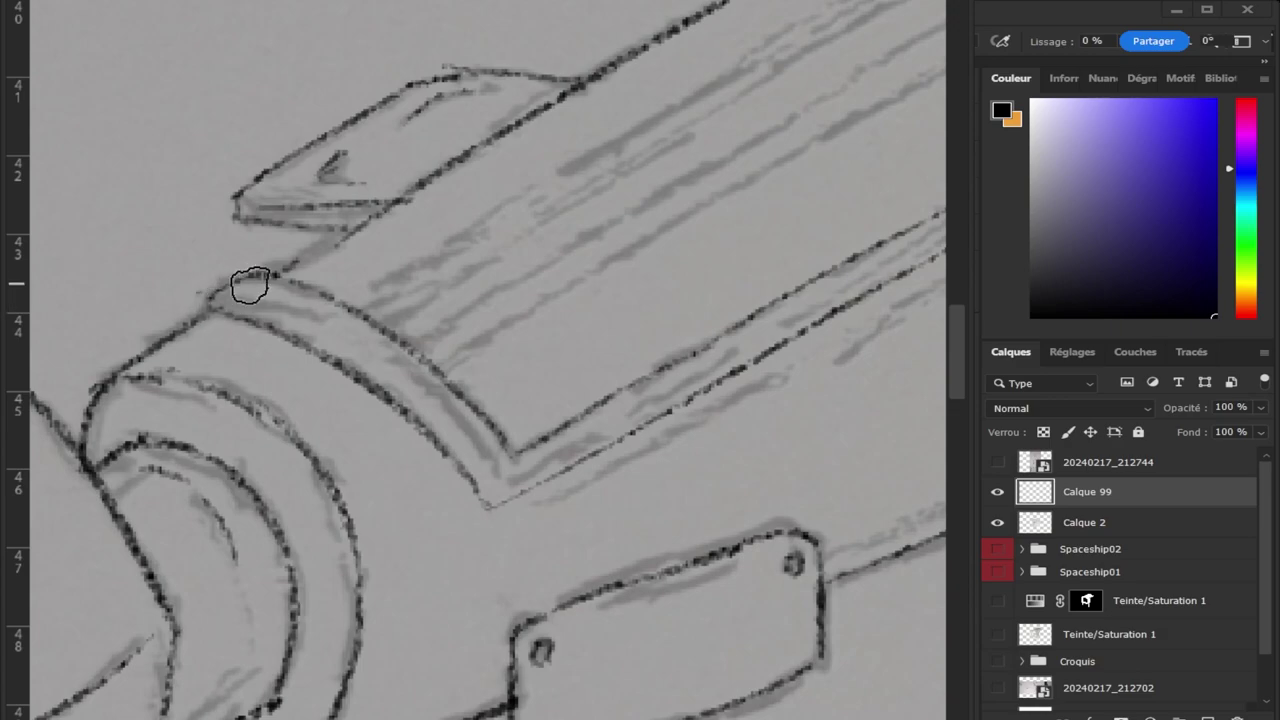
key(z)
alt+click(200, 215)
mouse_move(773, 138)
mouse_down()
mouse_move(786, 137)
mouse_move(715, 129)
mouse_up()
mouse_move(595, 136)
mouse_down()
mouse_move(560, 123)
mouse_move(574, 131)
mouse_up()
key(b)
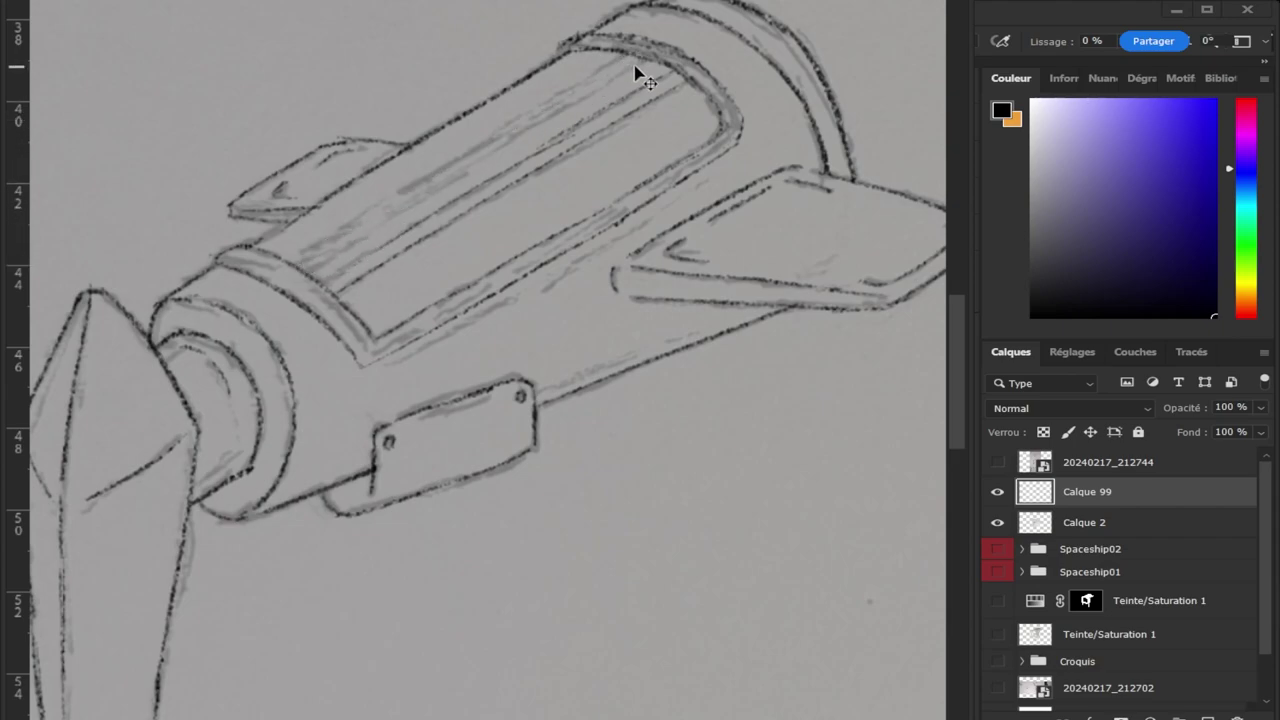
Trace the canopy strip's top-face lines and its long upper edge with a finer brush.
drag(402, 184, 343, 223)
mouse_move(440, 172)
mouse_down()
mouse_move(314, 251)
mouse_move(482, 152)
mouse_move(306, 263)
mouse_move(506, 143)
mouse_move(306, 265)
mouse_move(451, 171)
mouse_up()
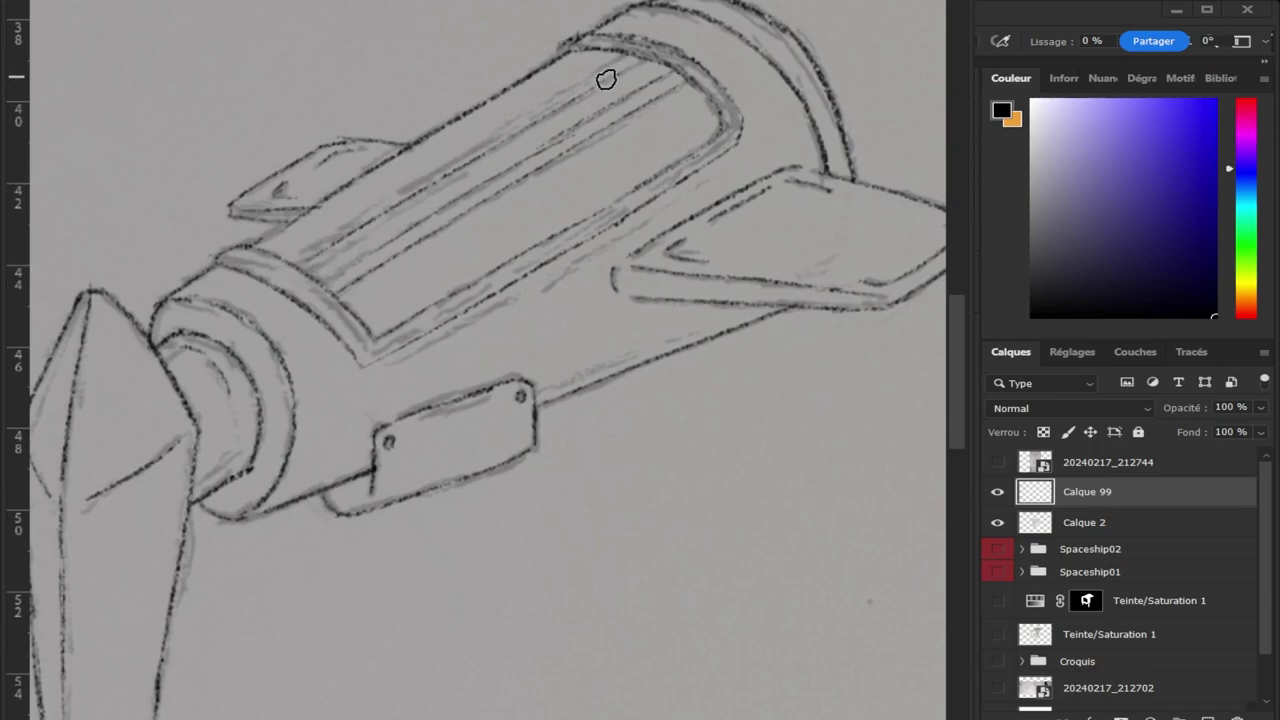
mouse_move(634, 57)
mouse_down()
mouse_move(420, 180)
mouse_move(647, 50)
mouse_move(389, 200)
mouse_move(651, 54)
mouse_move(288, 259)
mouse_up()
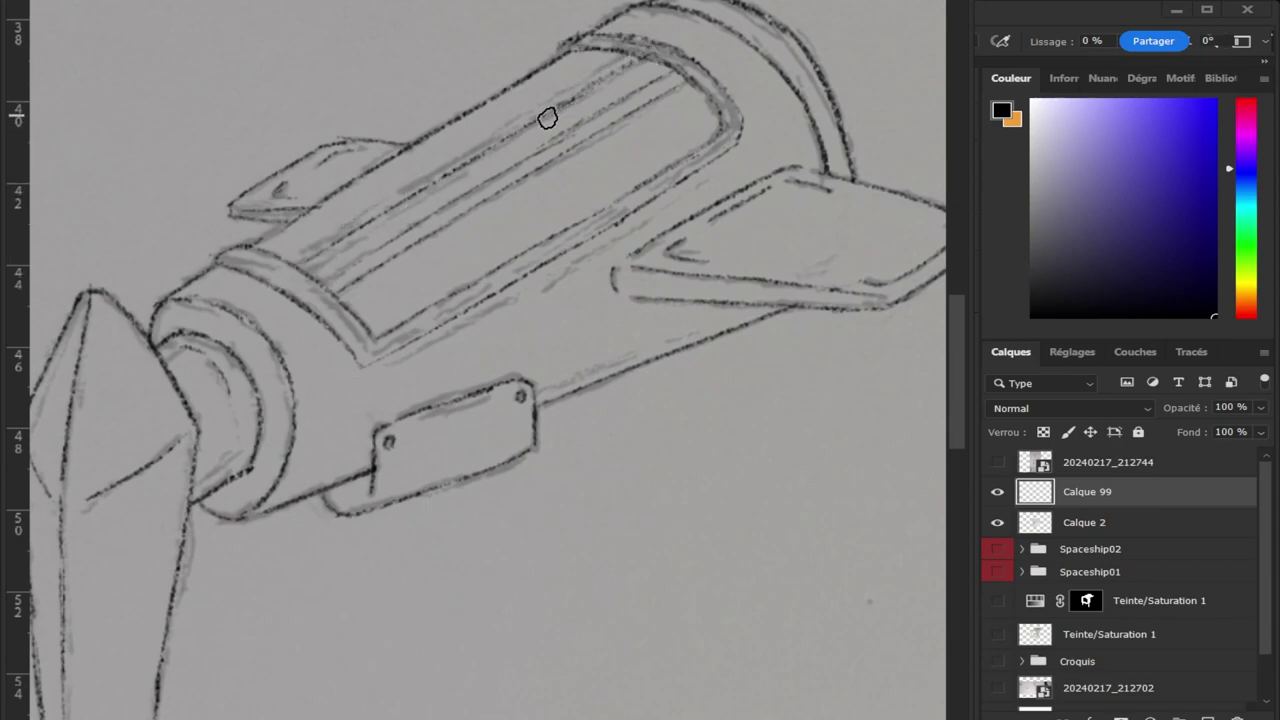
key(bracketleft)
key(bracketleft)
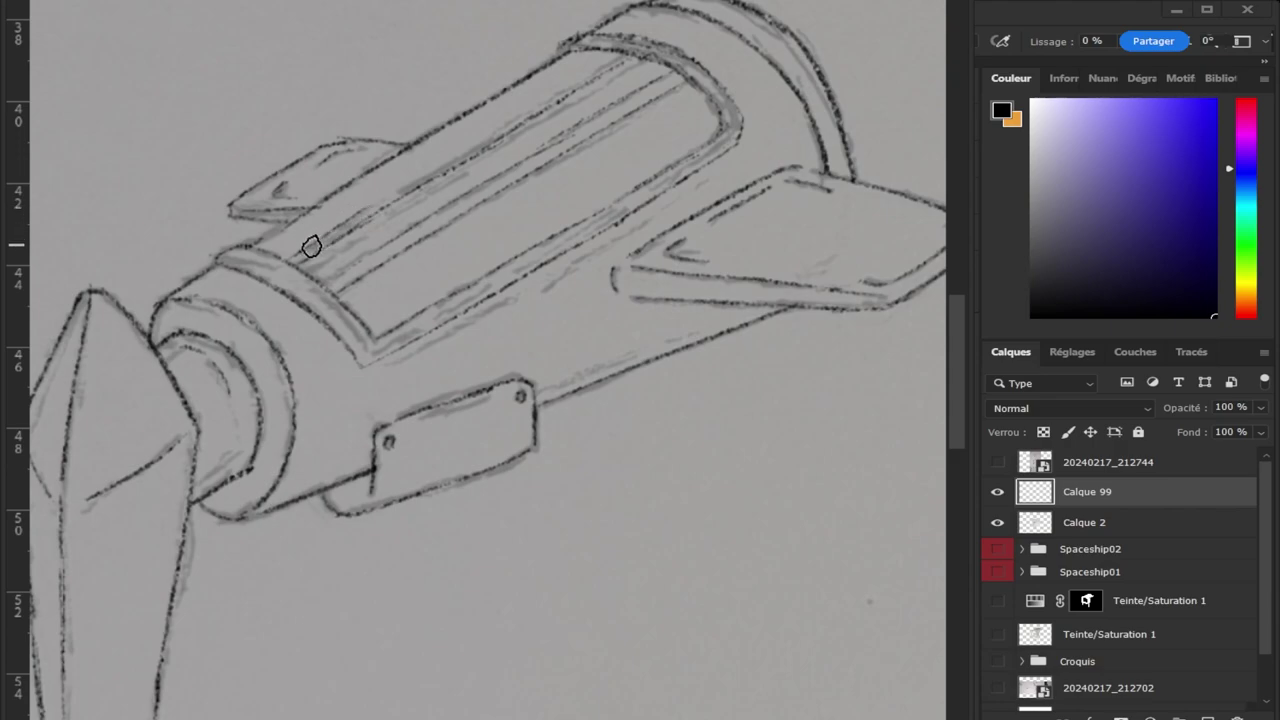
drag(296, 252, 516, 118)
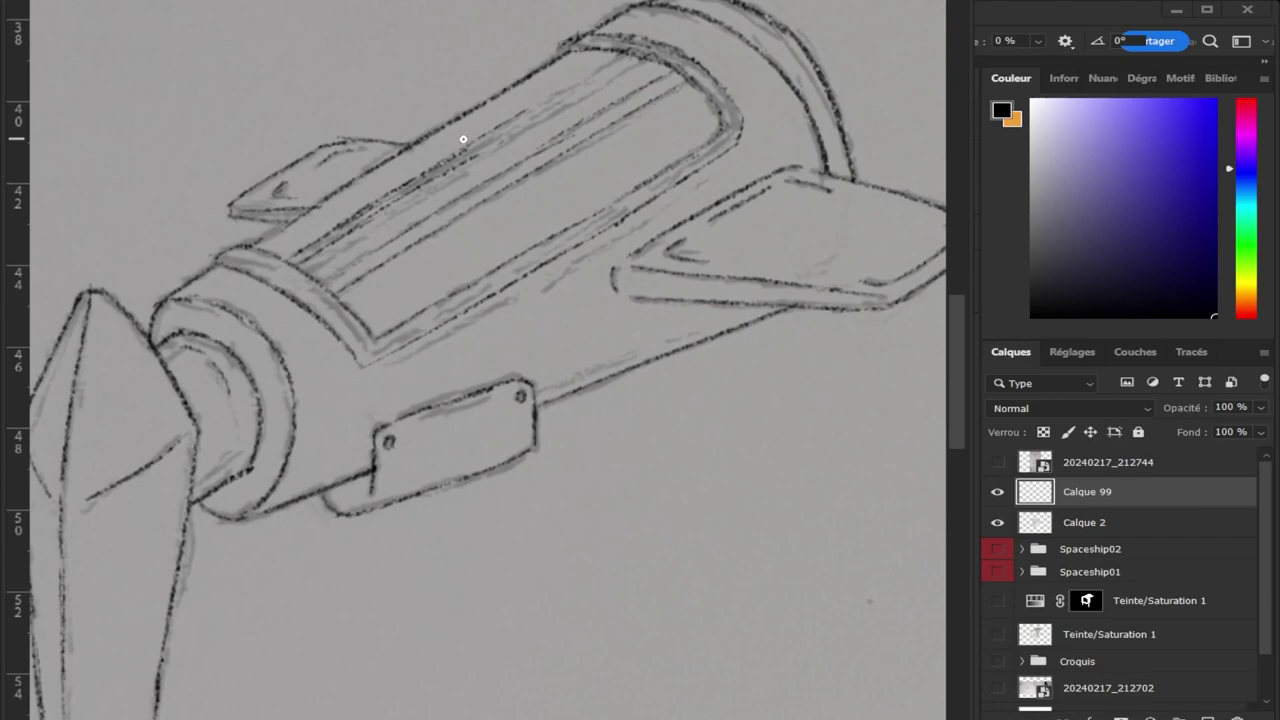
key(bracketright)
key(bracketright)
key(bracketright)
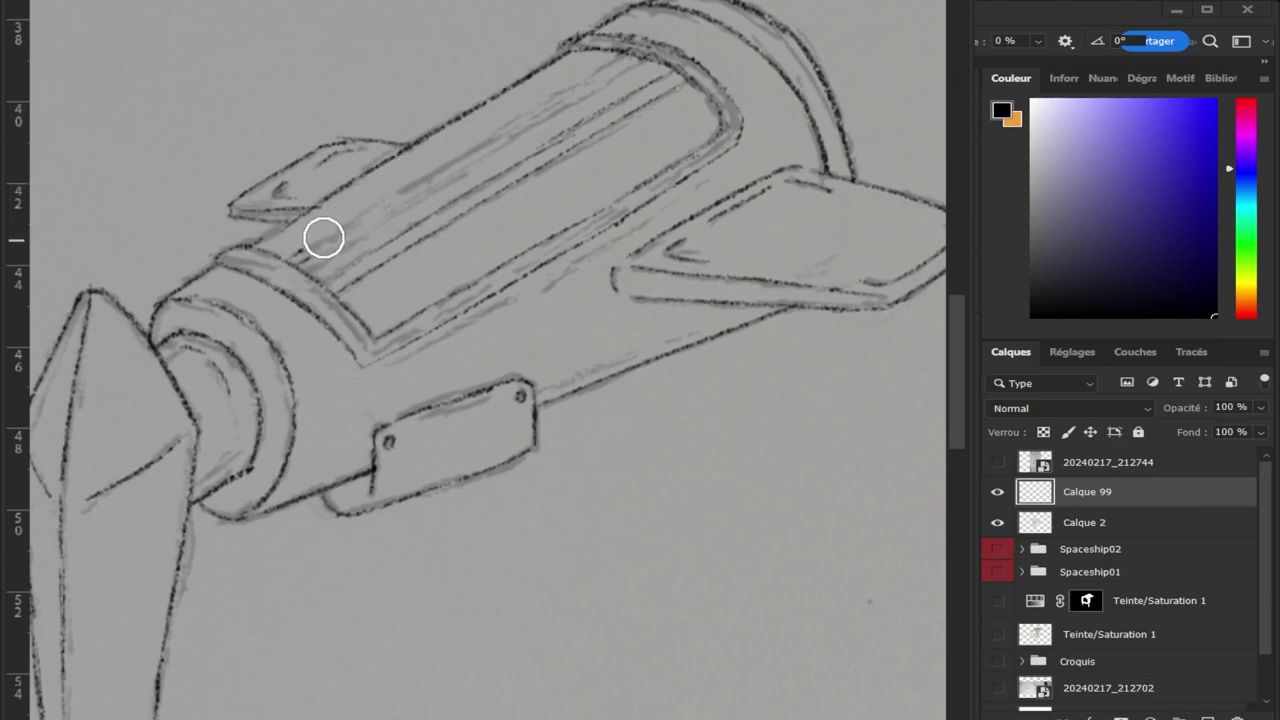
click(331, 246)
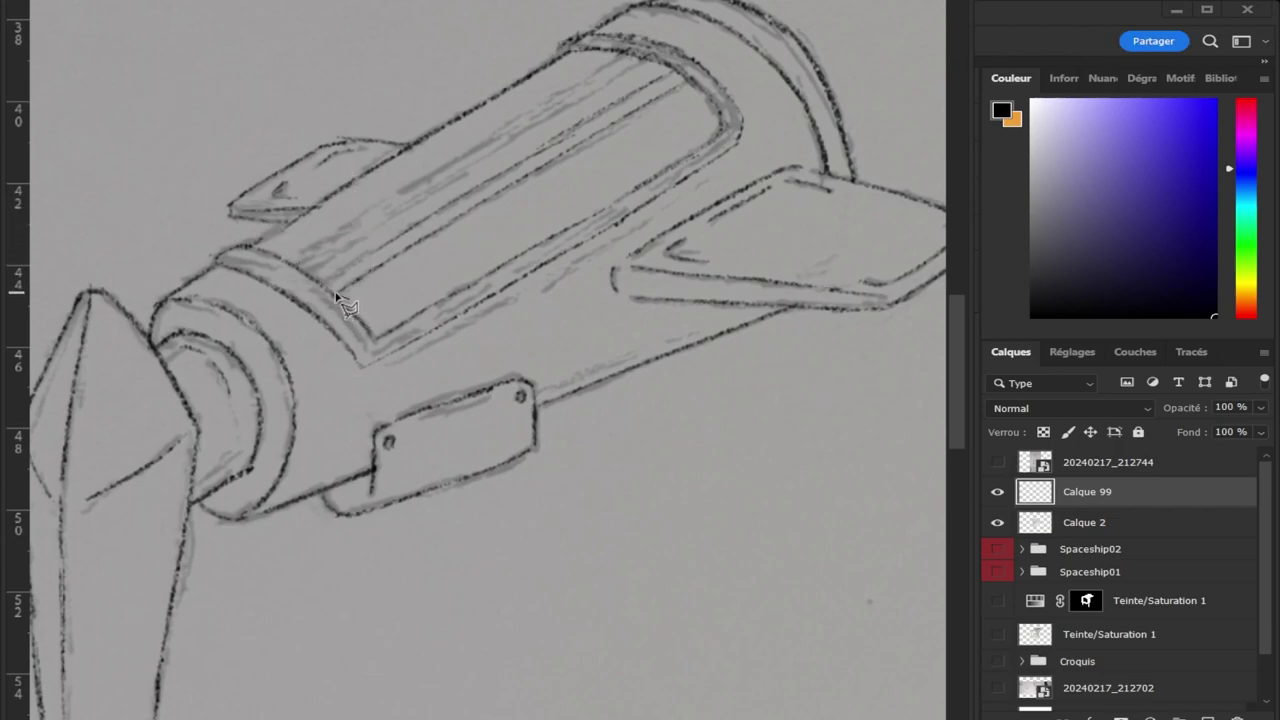
Lasso the stray sketch lines on the top panel and move them back inside its outline.
mouse_move(336, 294)
mouse_down()
mouse_move(598, 103)
mouse_move(665, 73)
mouse_move(693, 88)
mouse_move(657, 129)
mouse_move(423, 280)
mouse_up()
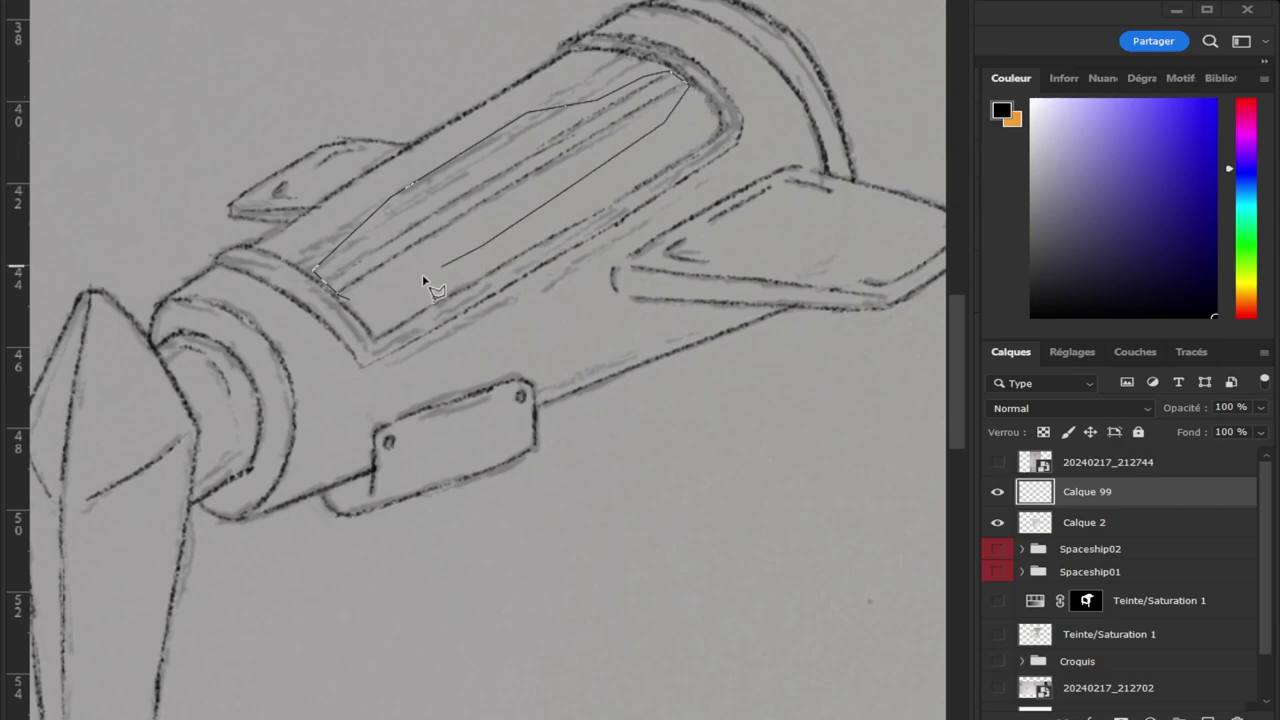
drag(355, 312, 360, 316)
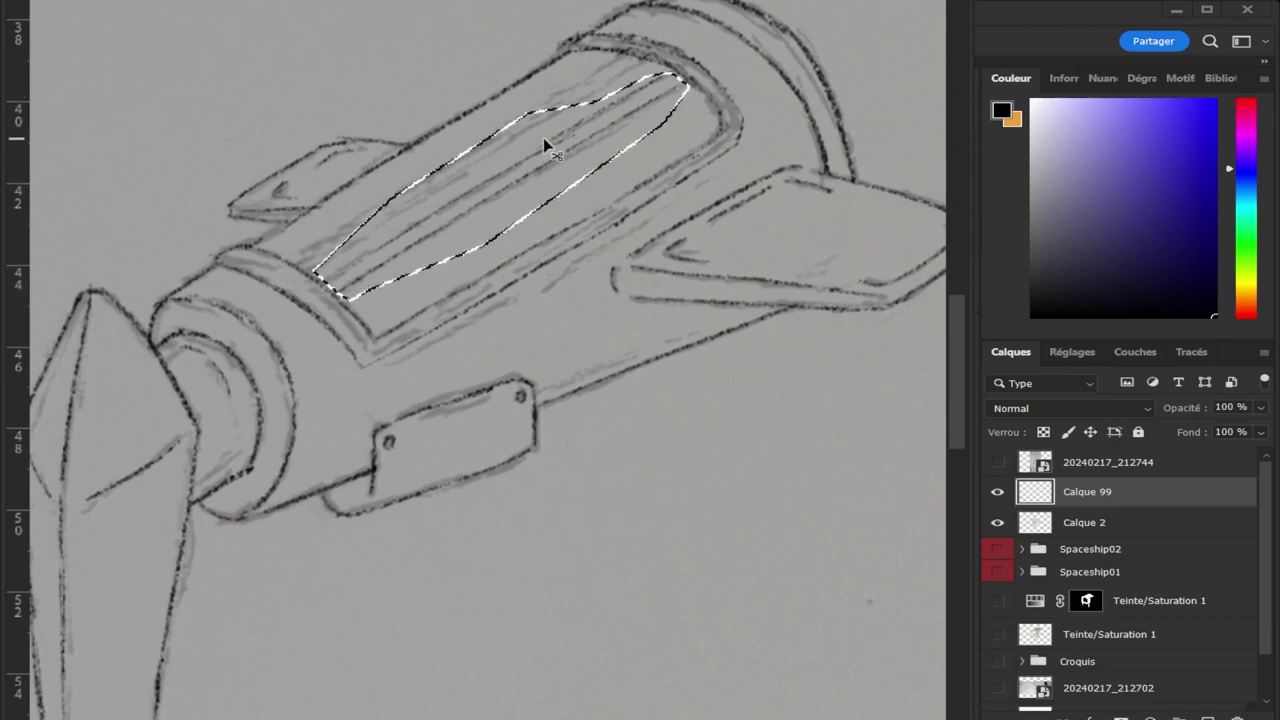
key(ctrl+j)
key(ctrl+shift+alt+n)
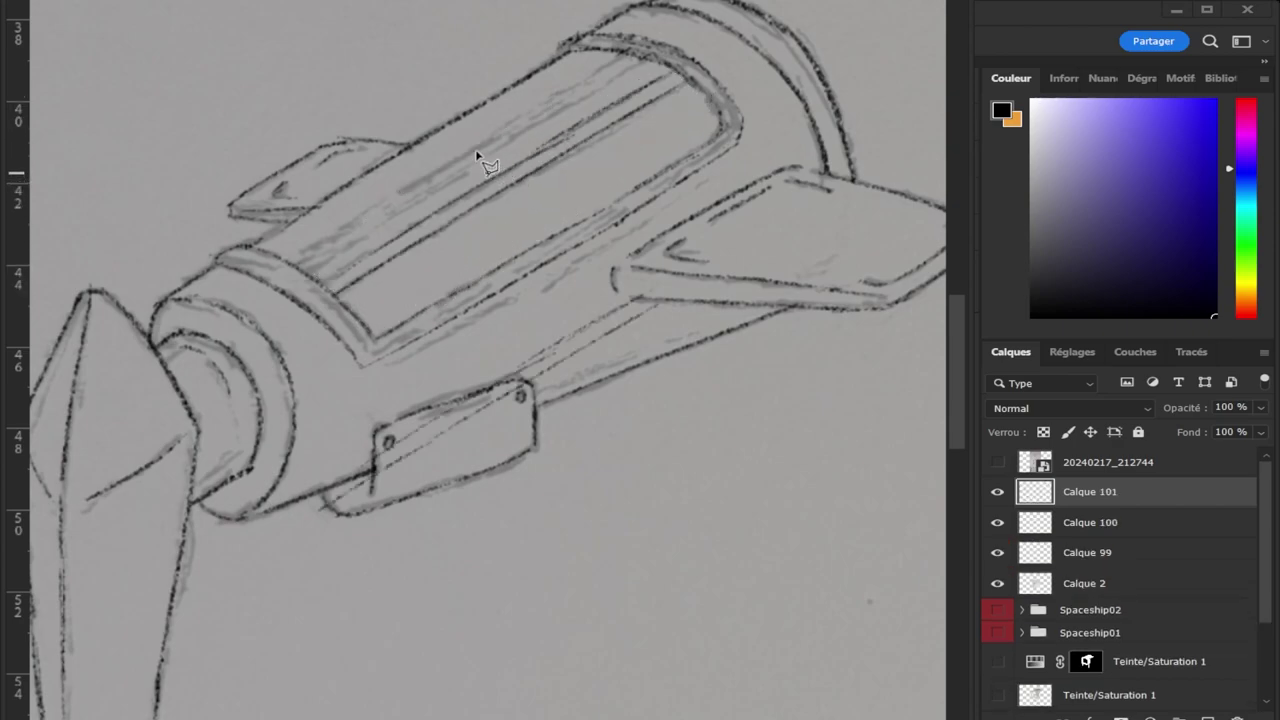
mouse_move(477, 155)
mouse_down()
mouse_move(508, 175)
mouse_move(490, 200)
mouse_move(476, 160)
mouse_up()
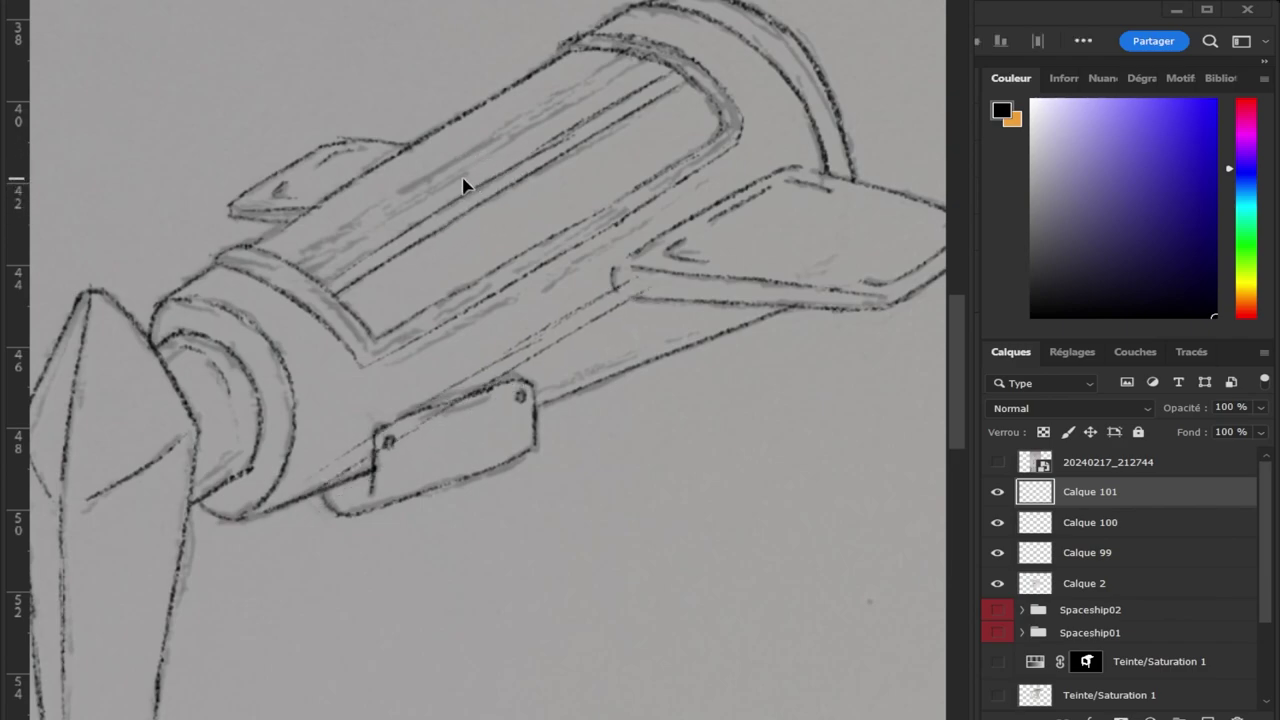
mouse_move(463, 189)
mouse_down()
mouse_move(478, 97)
mouse_move(457, 17)
mouse_move(503, 180)
mouse_move(491, 157)
mouse_up()
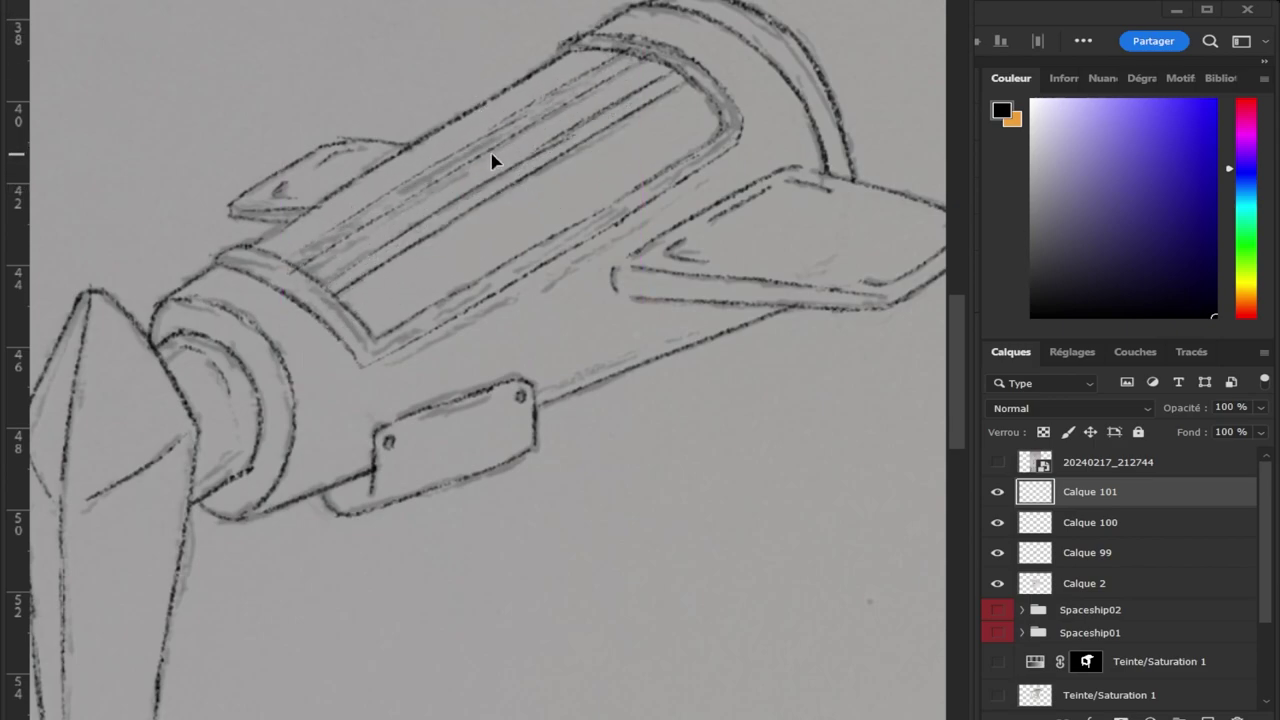
drag(491, 160, 491, 207)
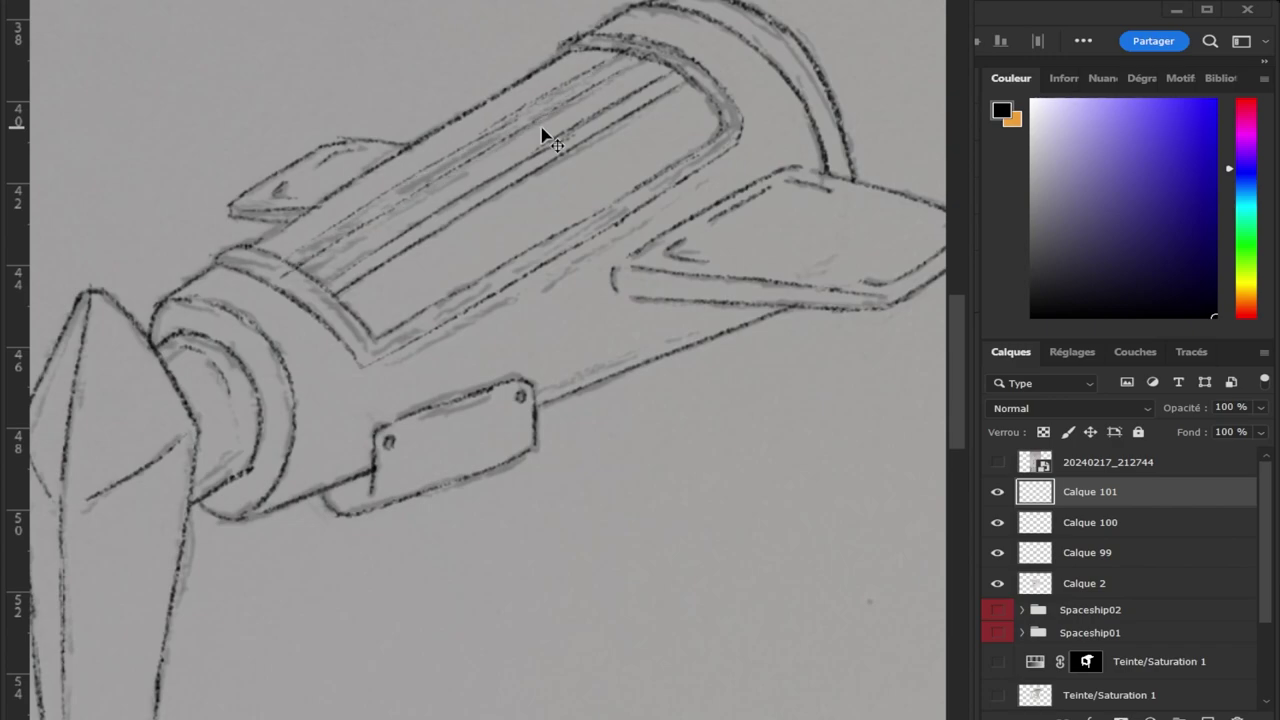
key(b)
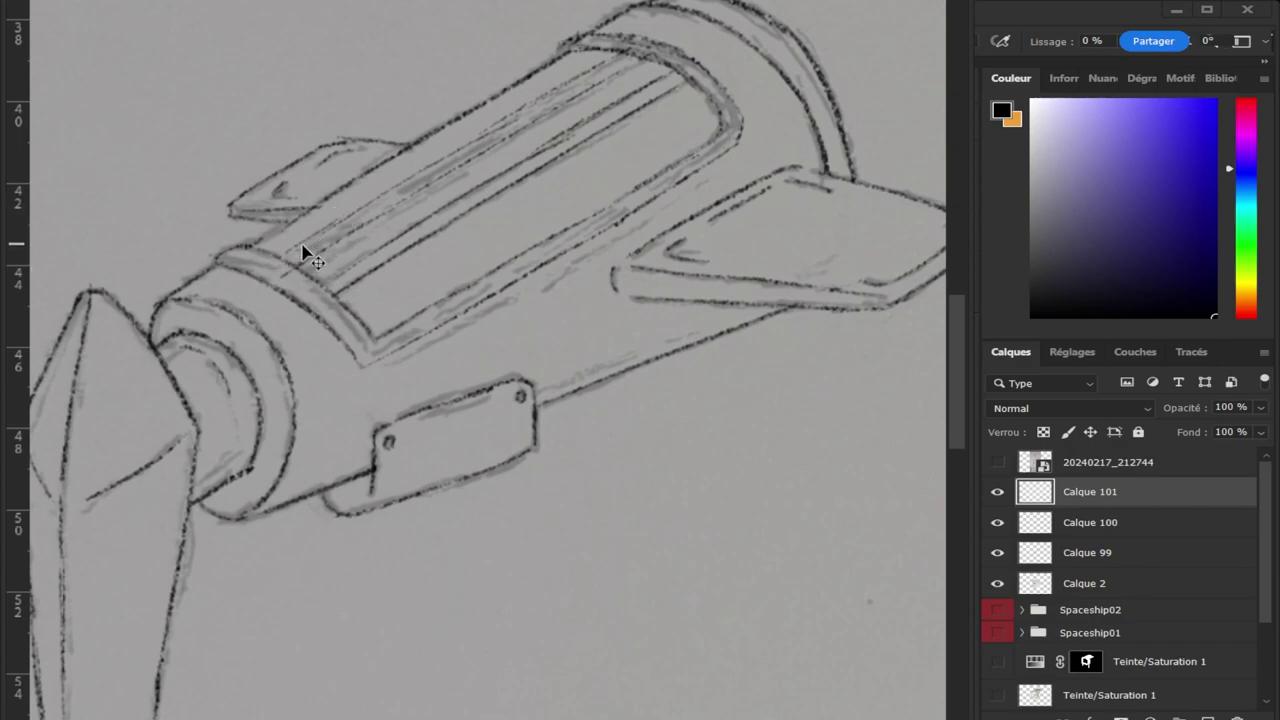
key(e)
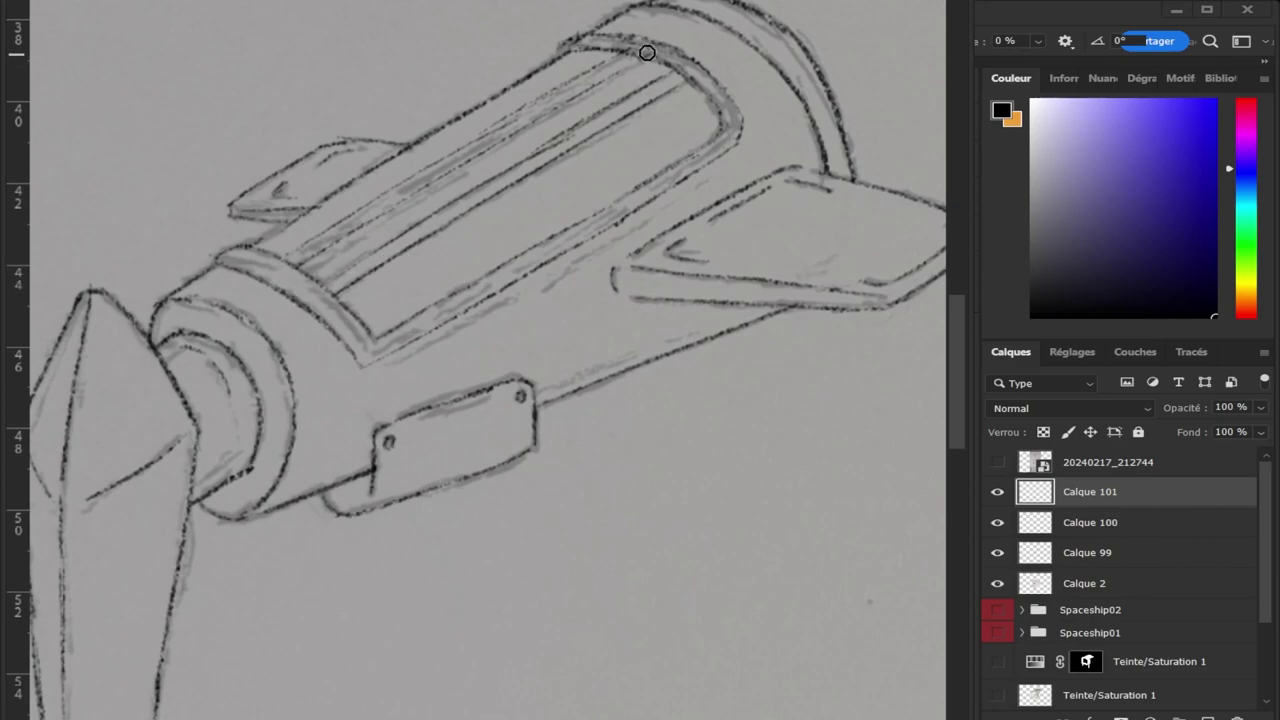
scroll(714, 49, up, 3)
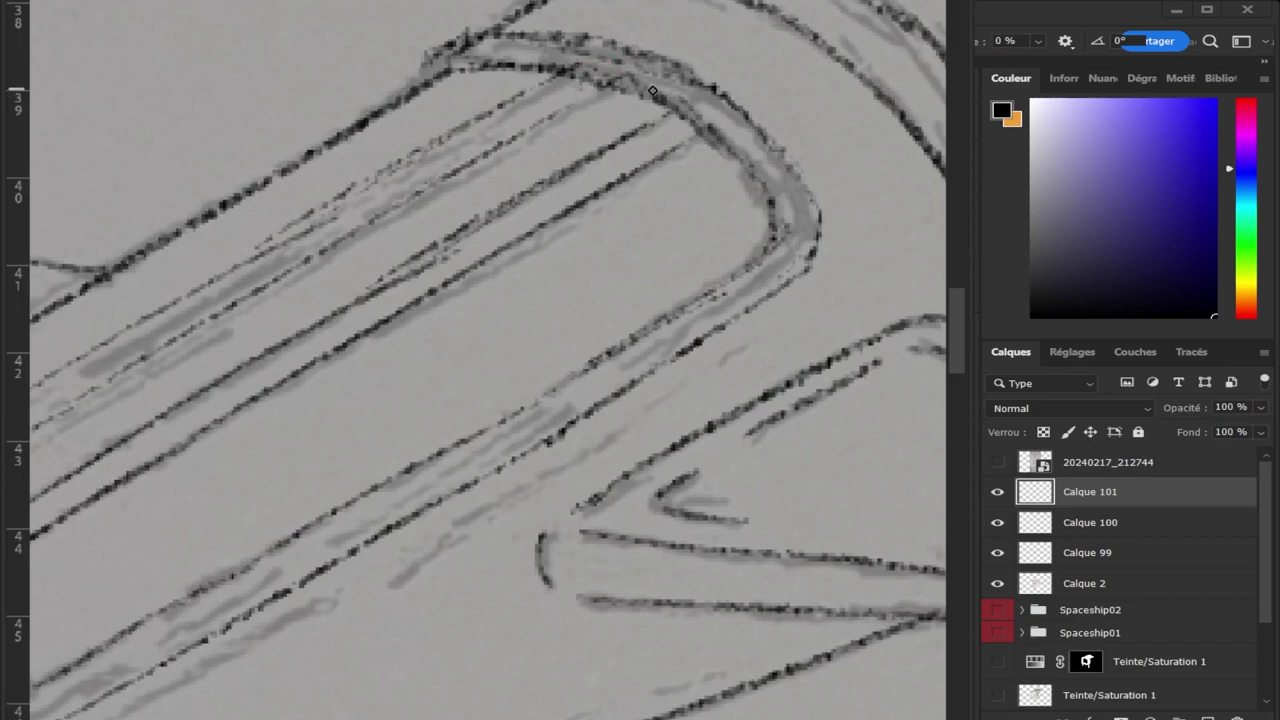
scroll(666, 90, down, 2)
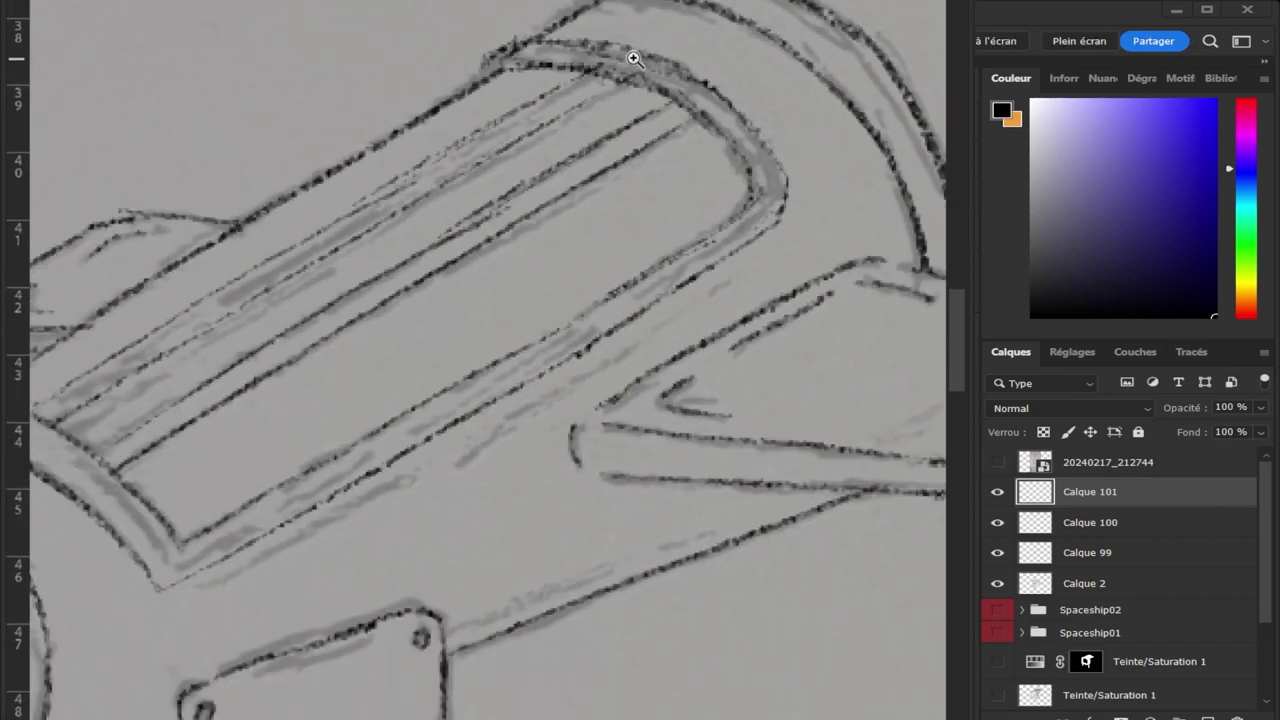
key(z)
mouse_move(694, 77)
mouse_down()
mouse_move(629, 63)
mouse_move(632, 90)
mouse_move(657, 80)
mouse_move(637, 91)
mouse_up()
key(e)
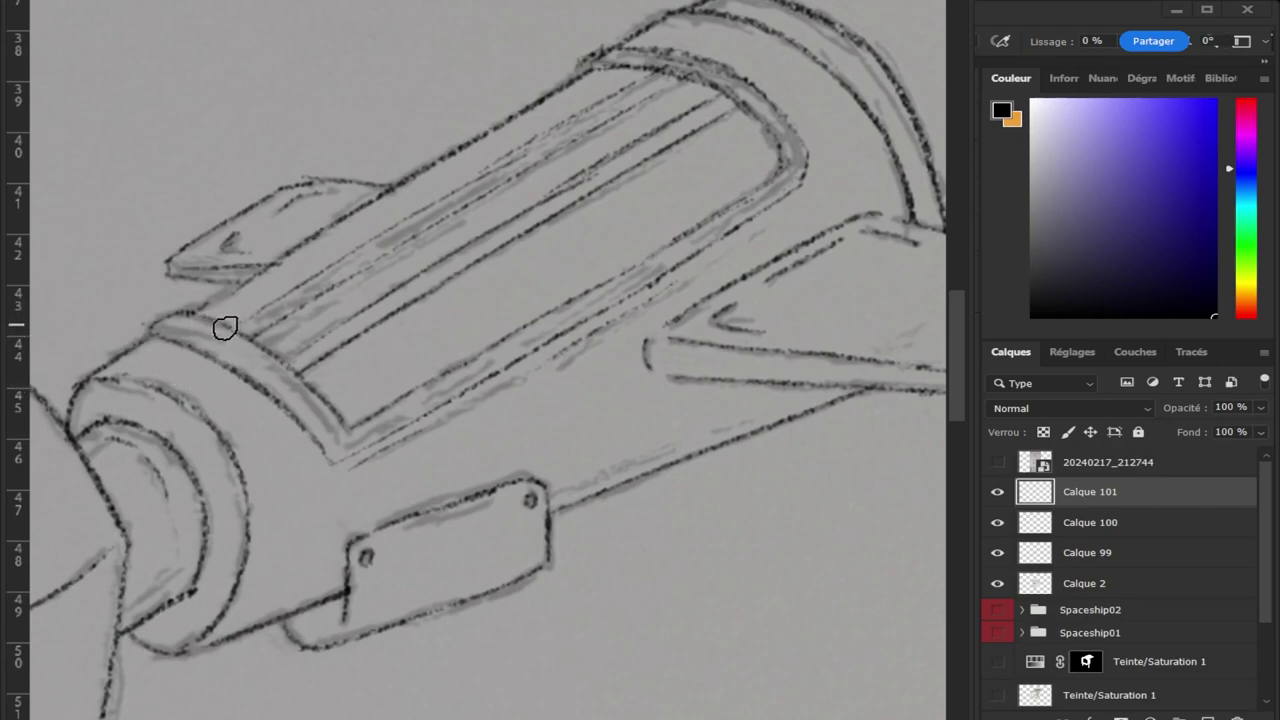
key(z)
alt+click(296, 106)
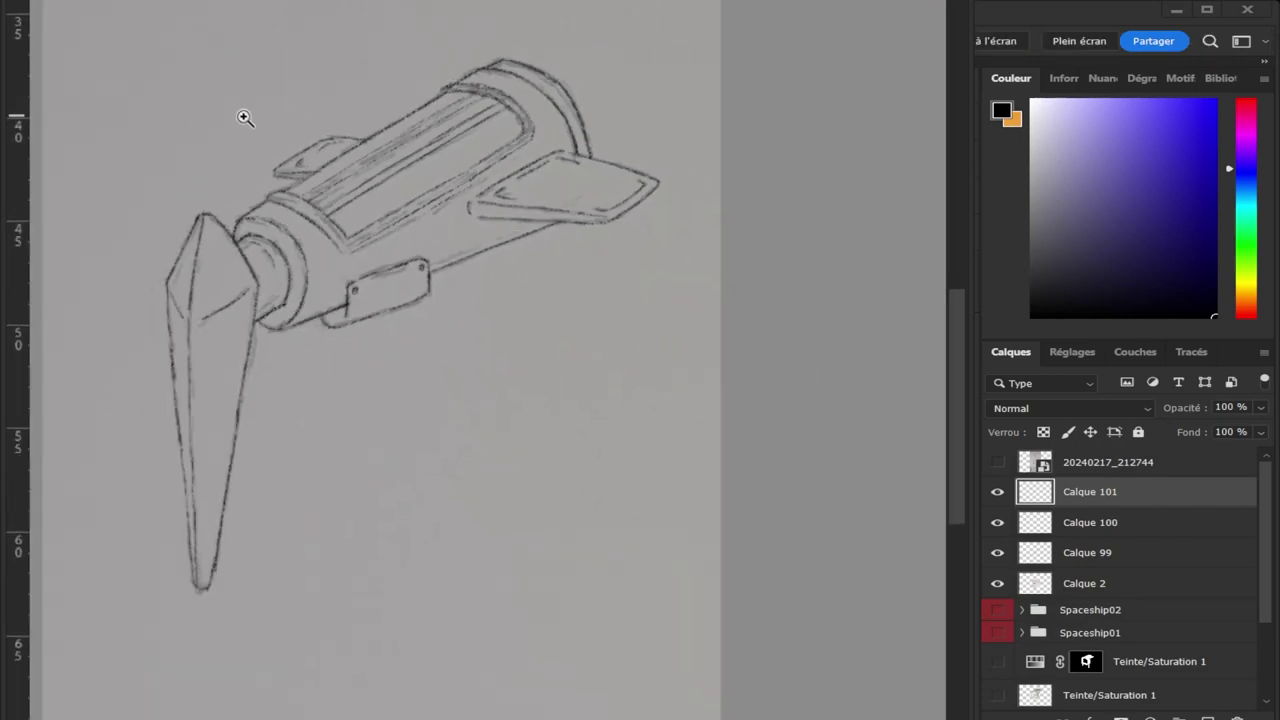
Delete layers Calque 100 and Calque 99, and hide Calque 2.
alt+click(380, 85)
click(297, 83)
drag(448, 54, 457, 61)
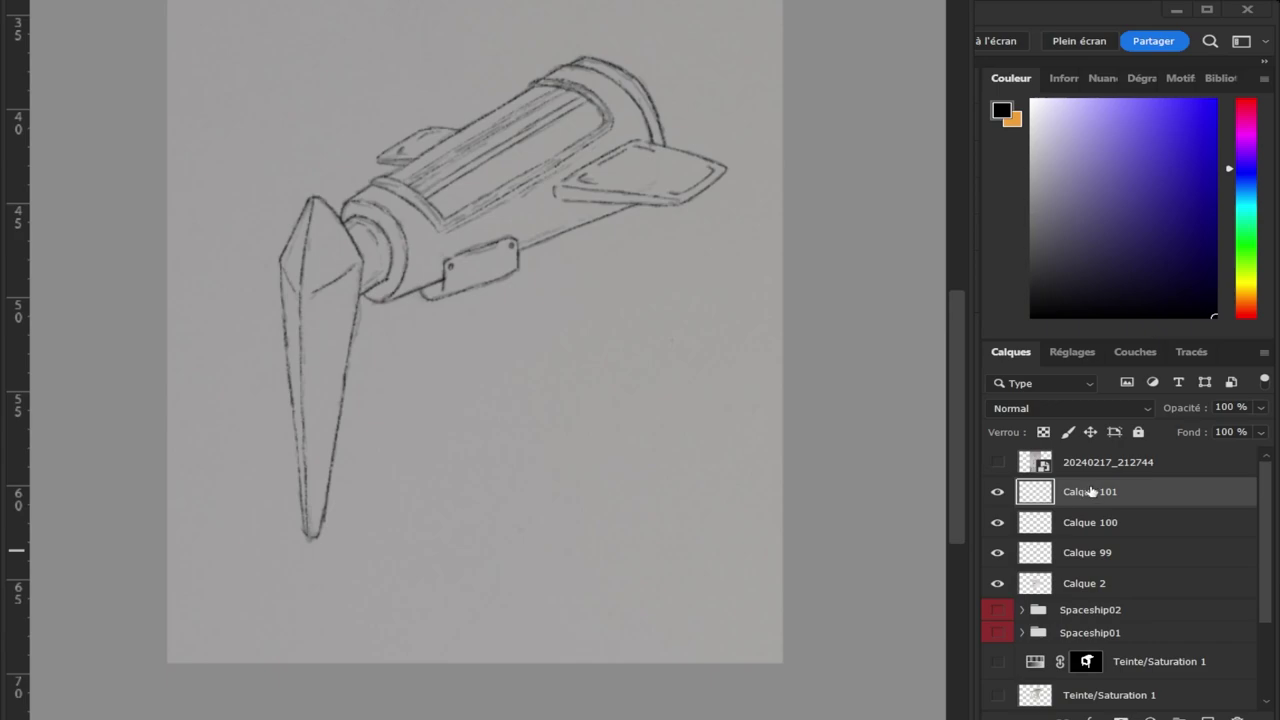
click(1080, 525)
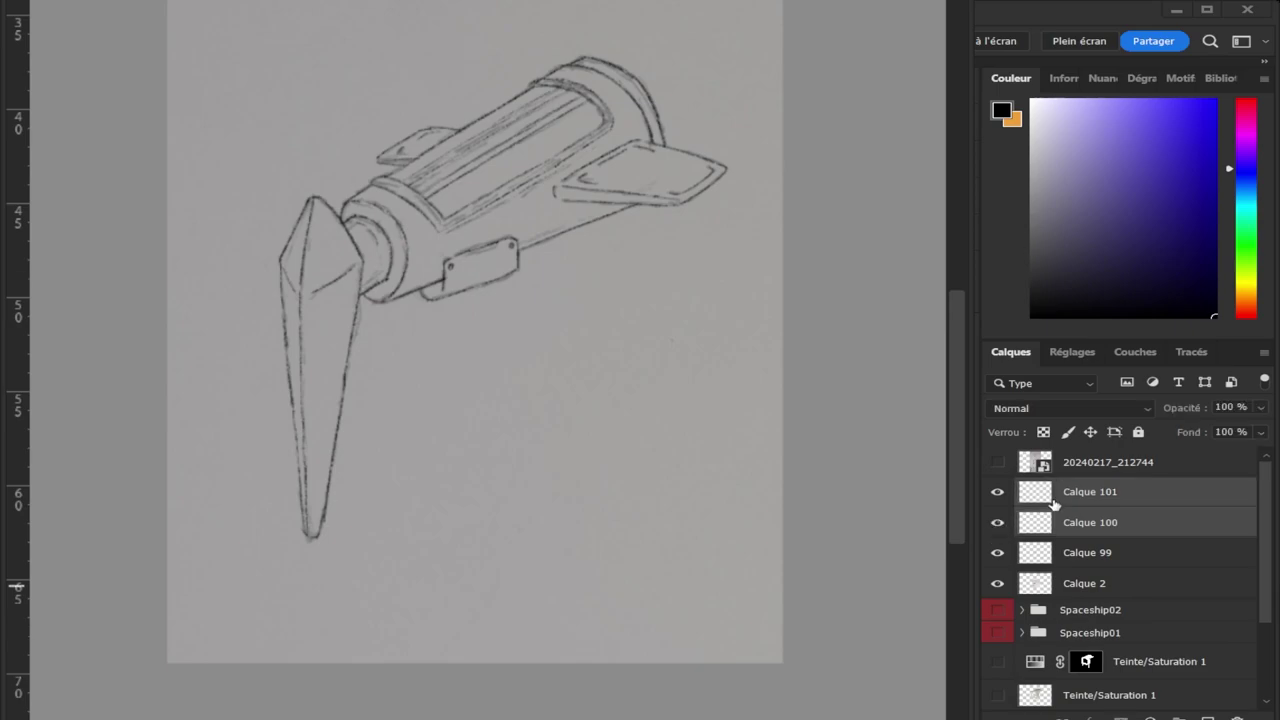
key(Delete)
click(1062, 528)
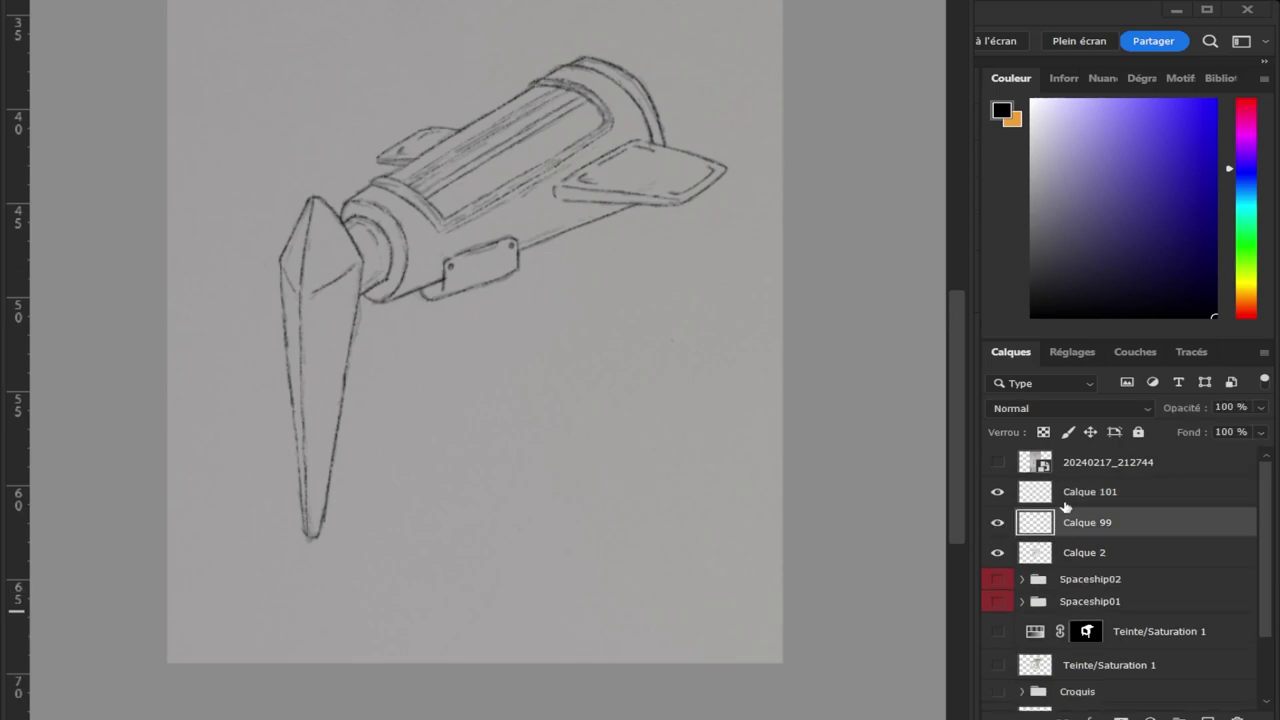
key(Delete)
click(998, 524)
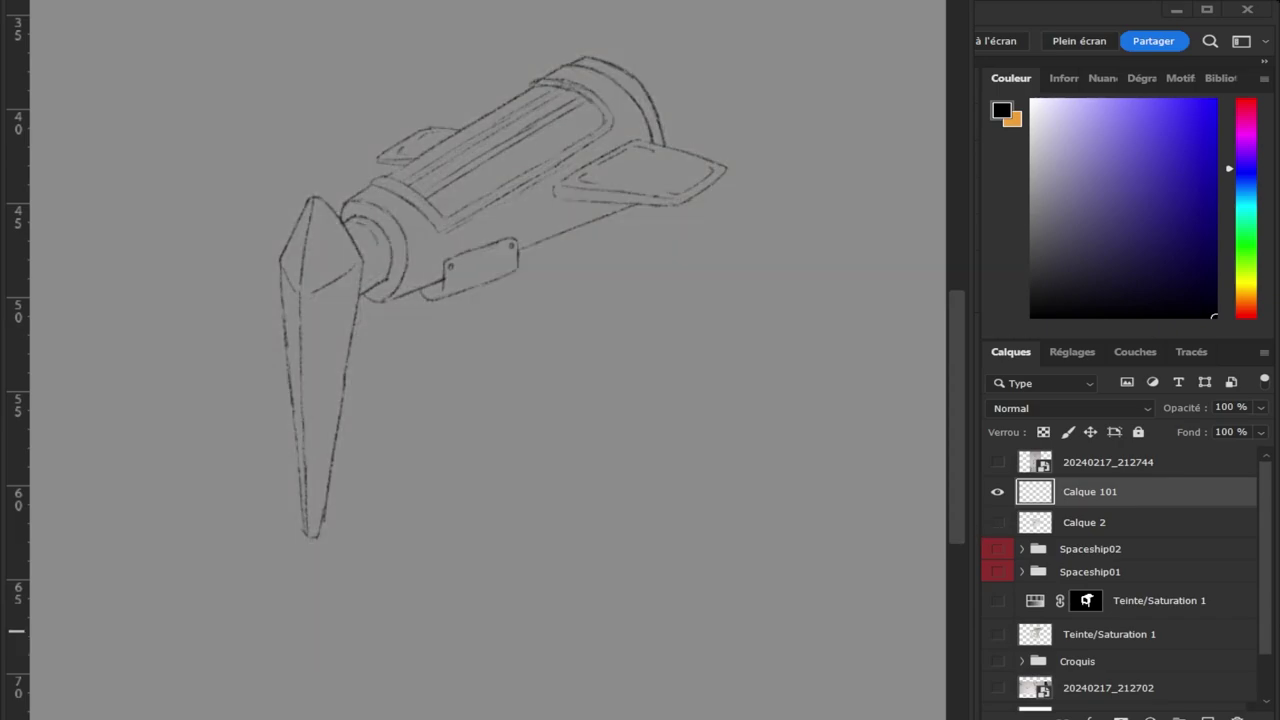
Rename Calque 101 to 'Line' and add a new empty layer beneath it.
click(997, 492)
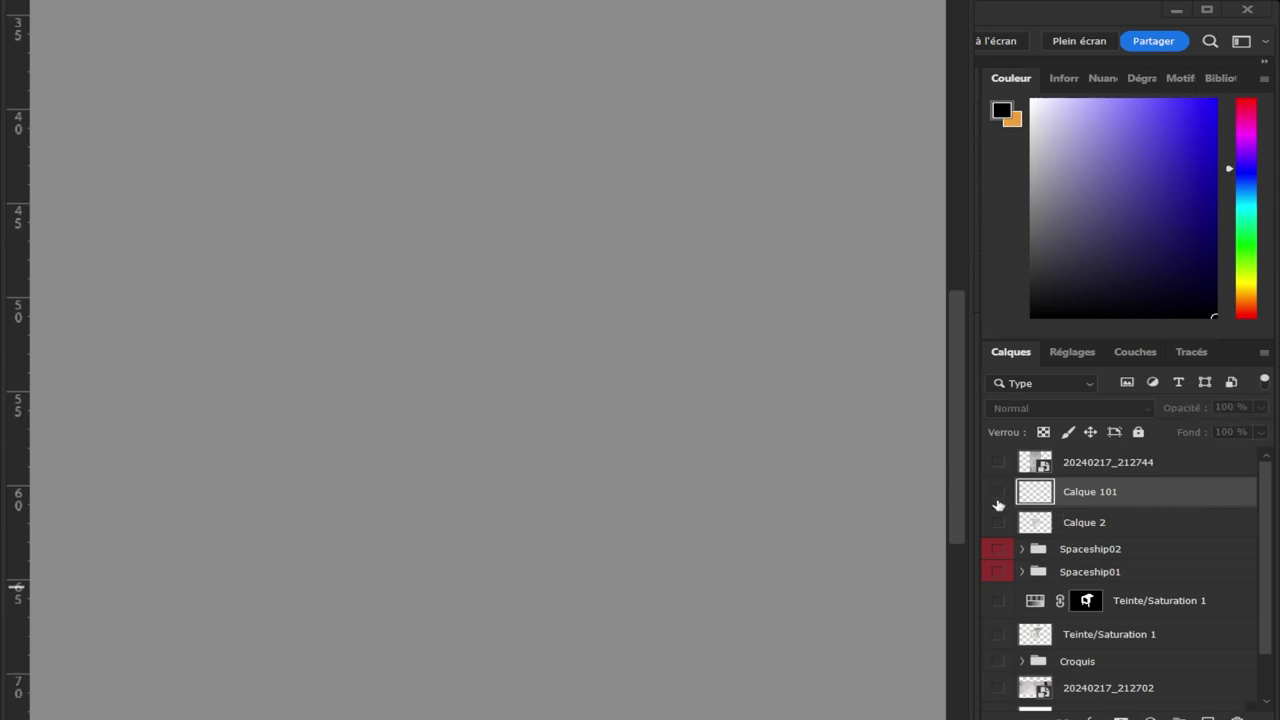
click(999, 493)
double_click(1082, 492)
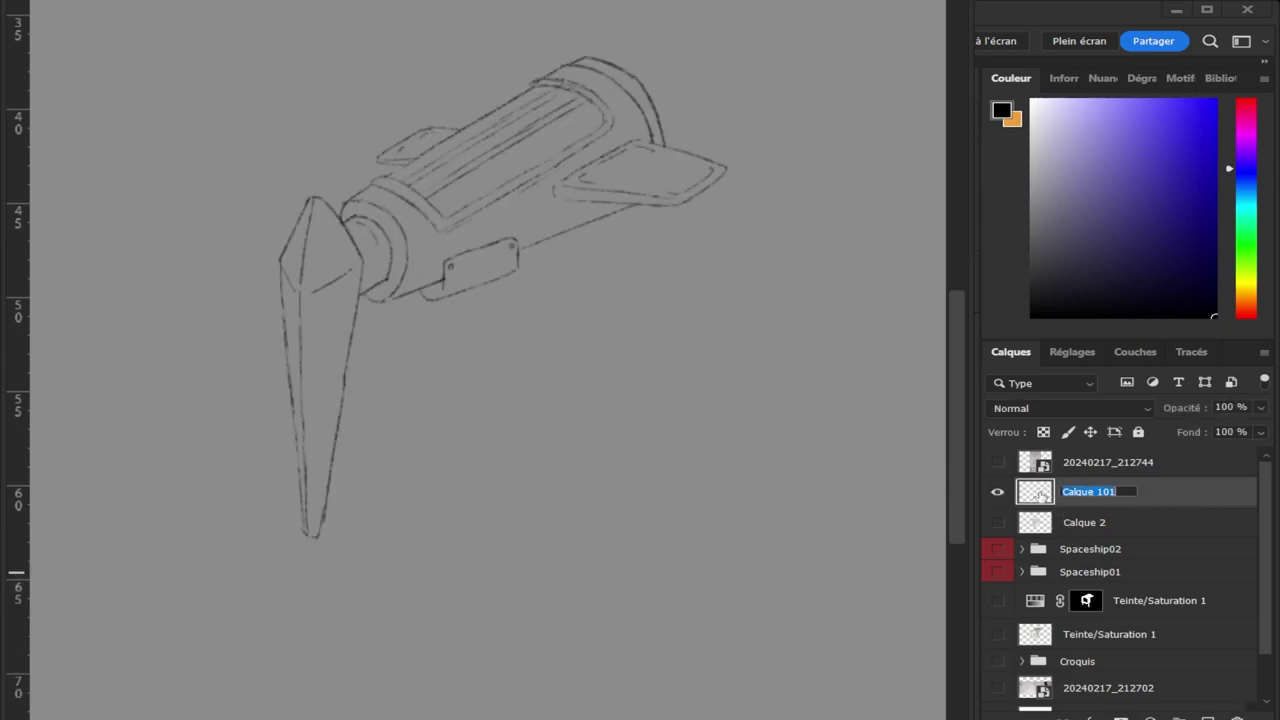
text(Line)
key(Return)
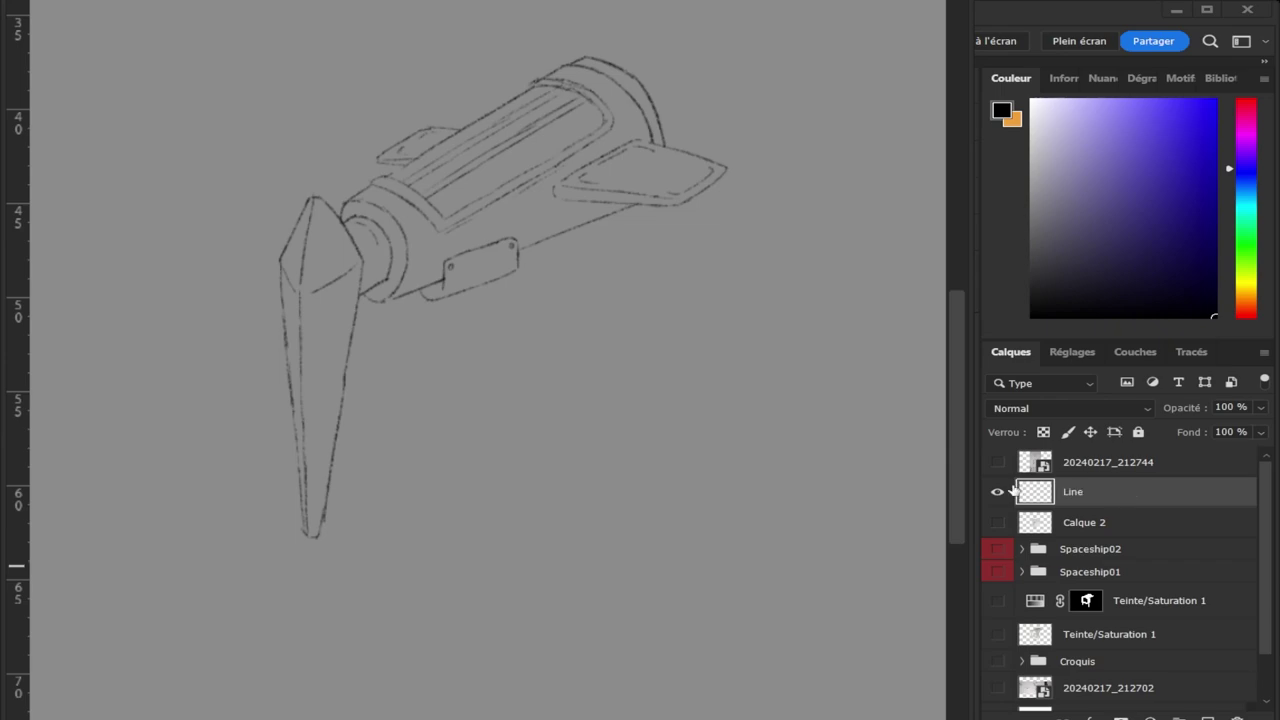
click(1080, 522)
click(1200, 716)
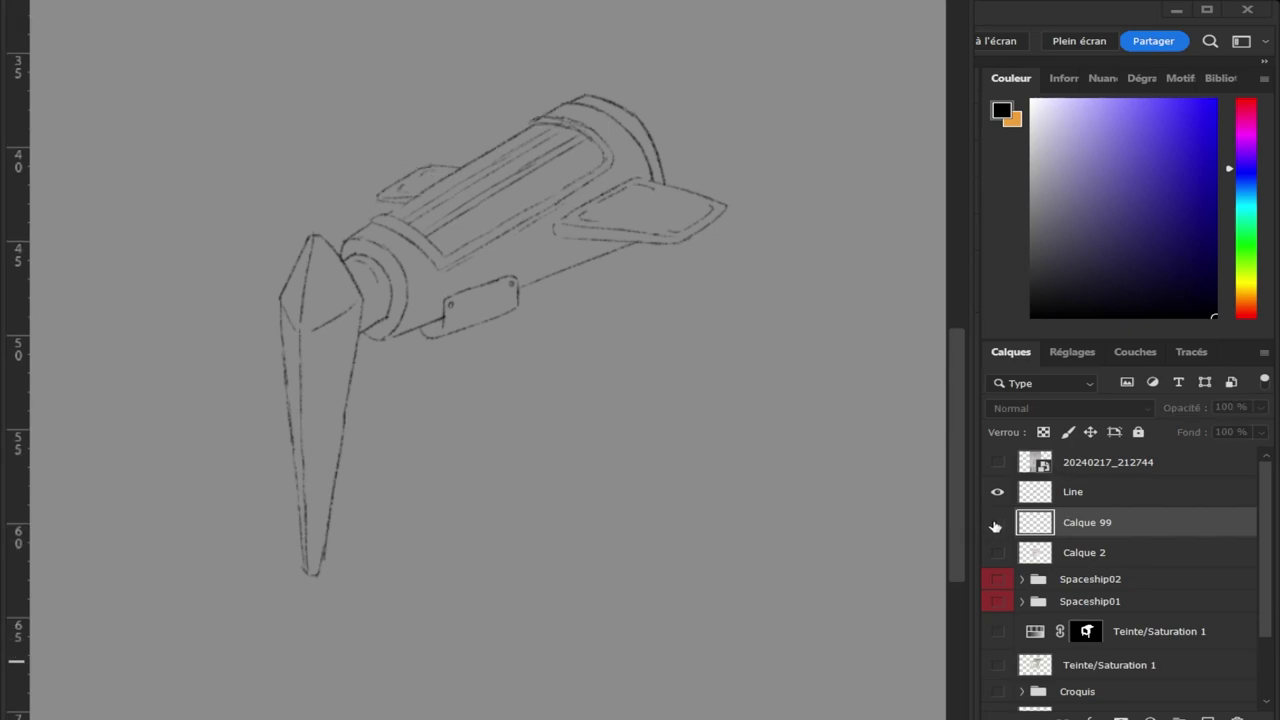
Paint light grey over the cylinder body on Calque 99, undoing a stray blob by the wing.
drag(1095, 212, 1036, 156)
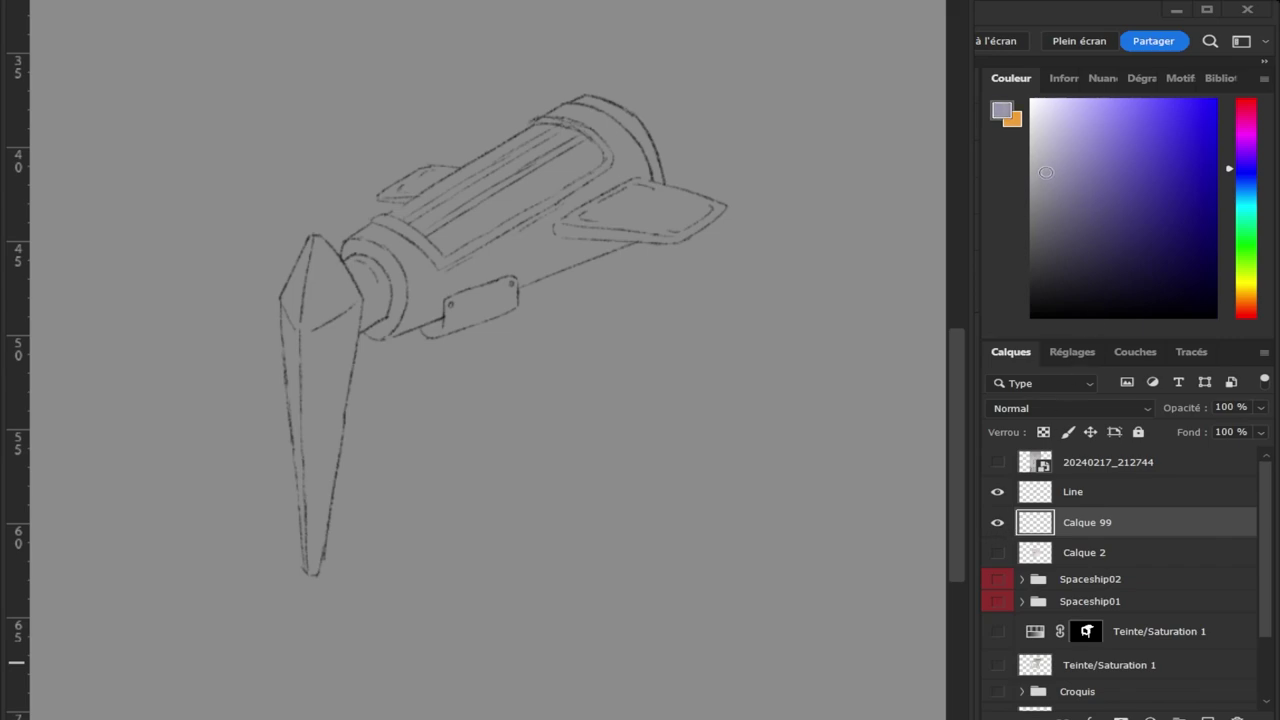
key(b)
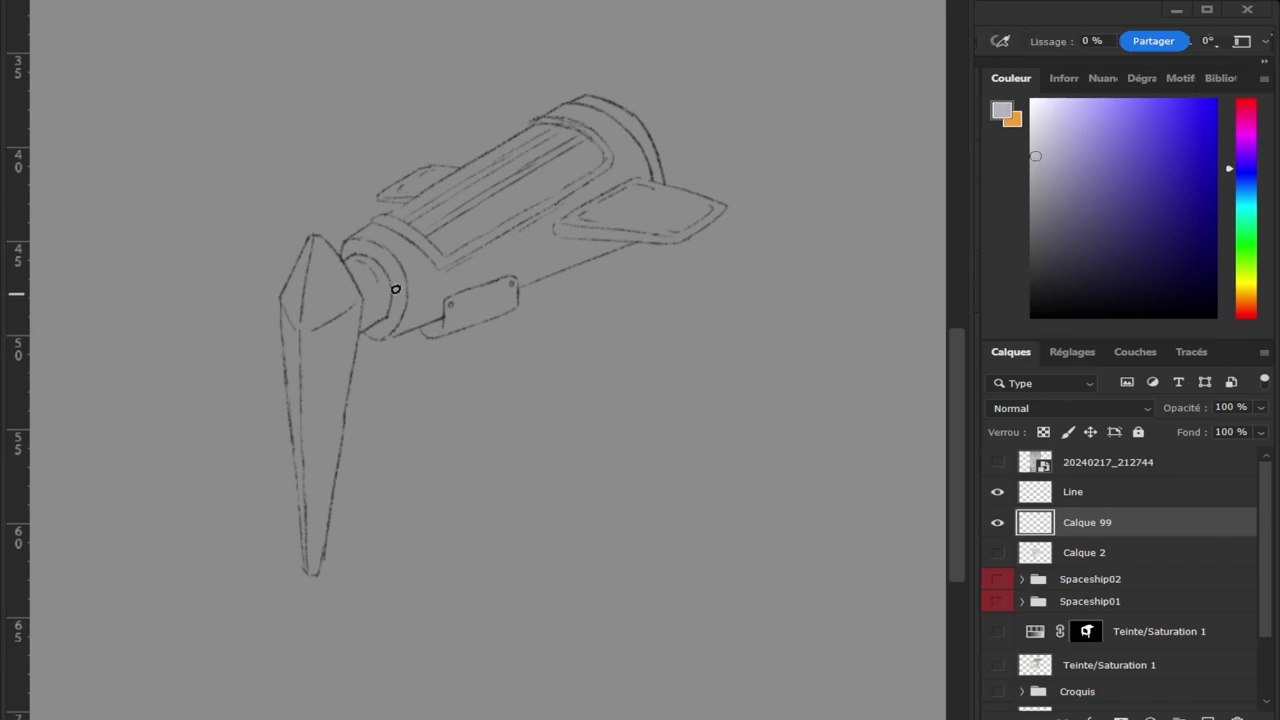
mouse_move(408, 262)
mouse_down()
mouse_move(571, 177)
mouse_move(425, 230)
mouse_move(540, 175)
mouse_up()
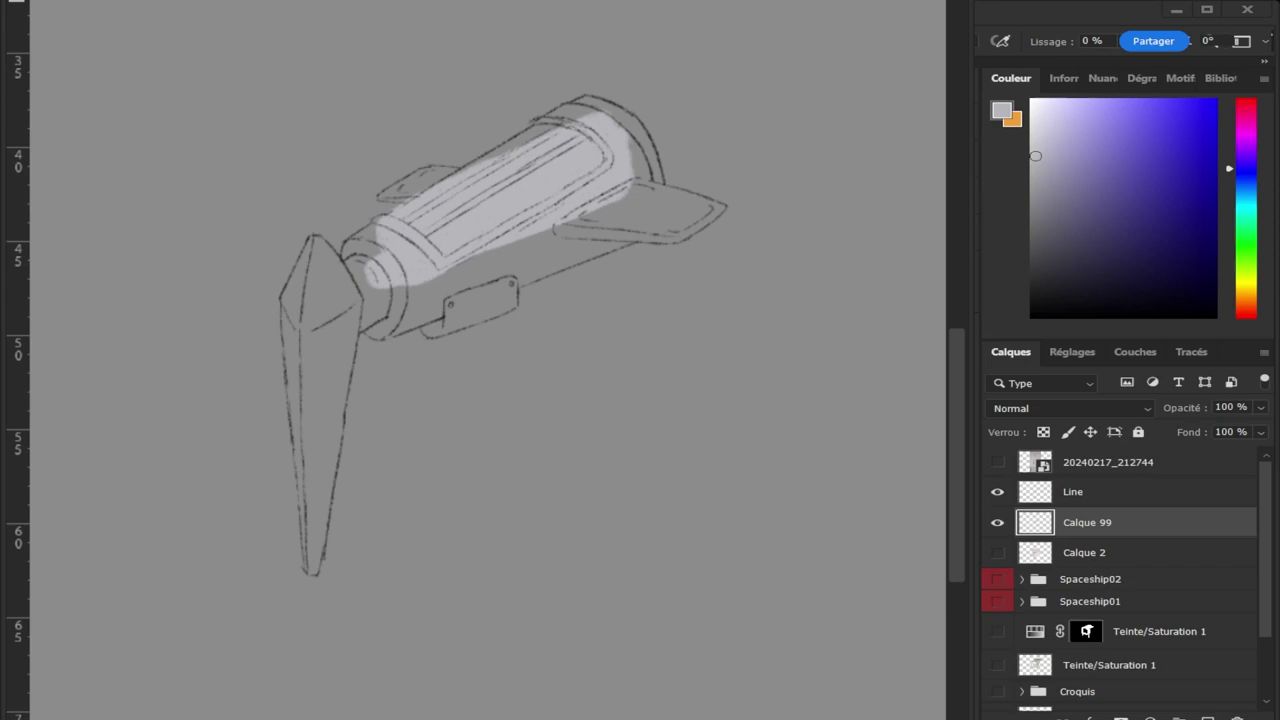
drag(471, 237, 562, 203)
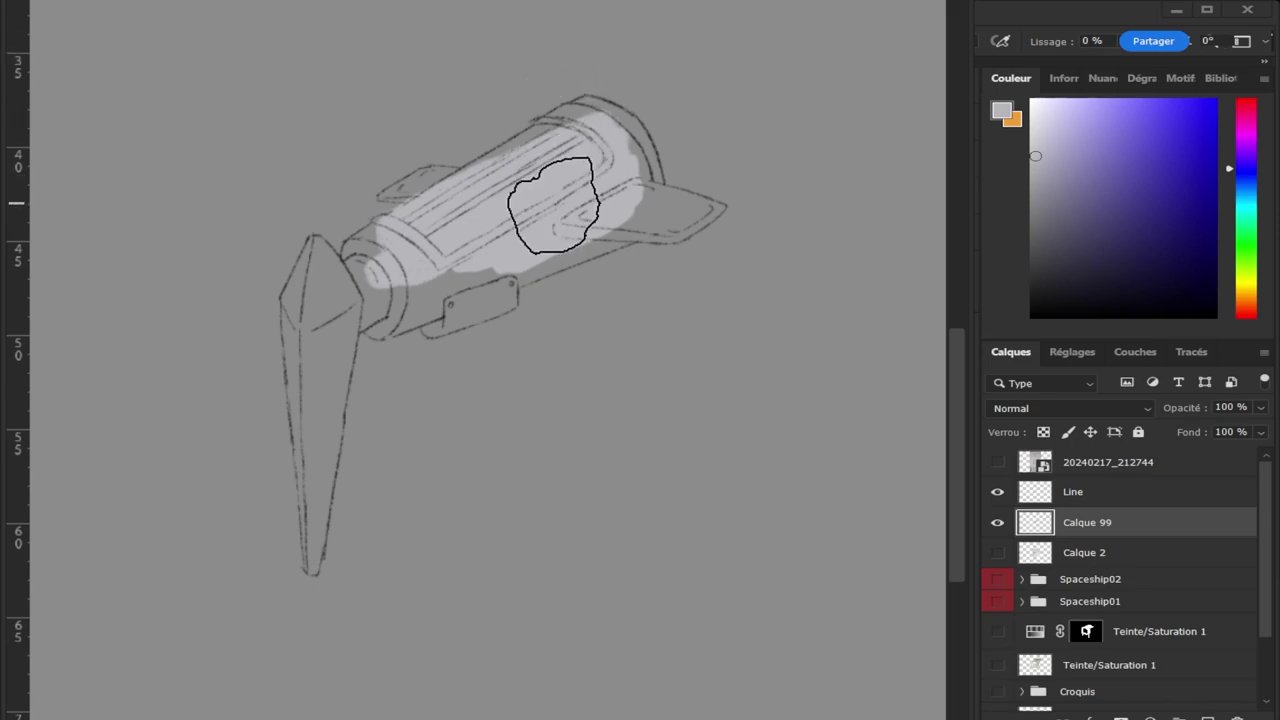
drag(772, 178, 780, 224)
key(ctrl+z)
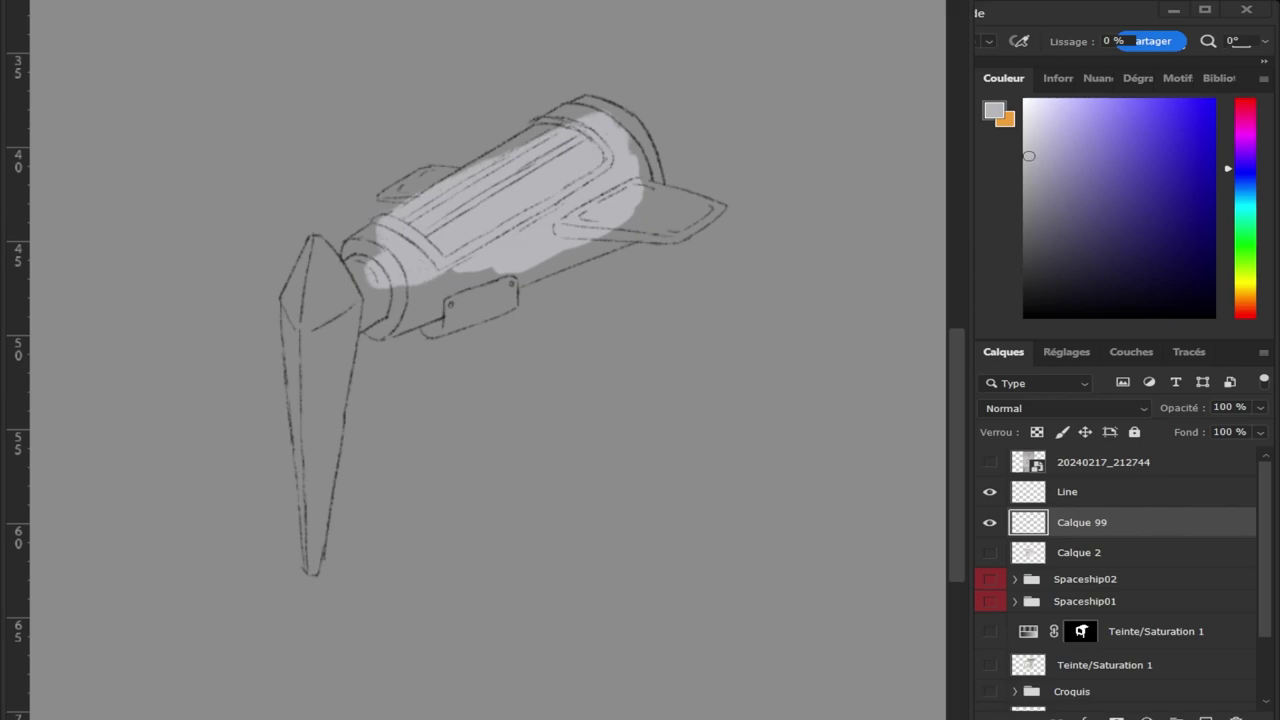
drag(457, 229, 463, 251)
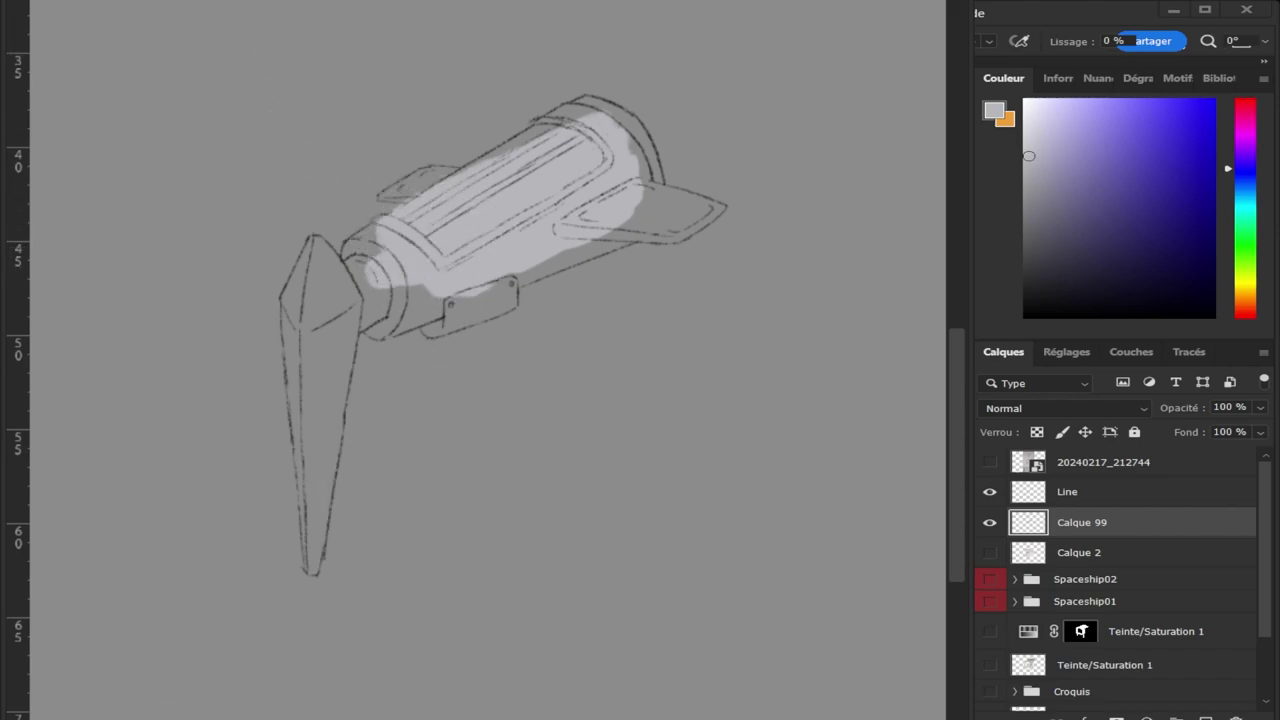
Zoom in and paint light grey over the left nozzle, its tip and the body.
key(z)
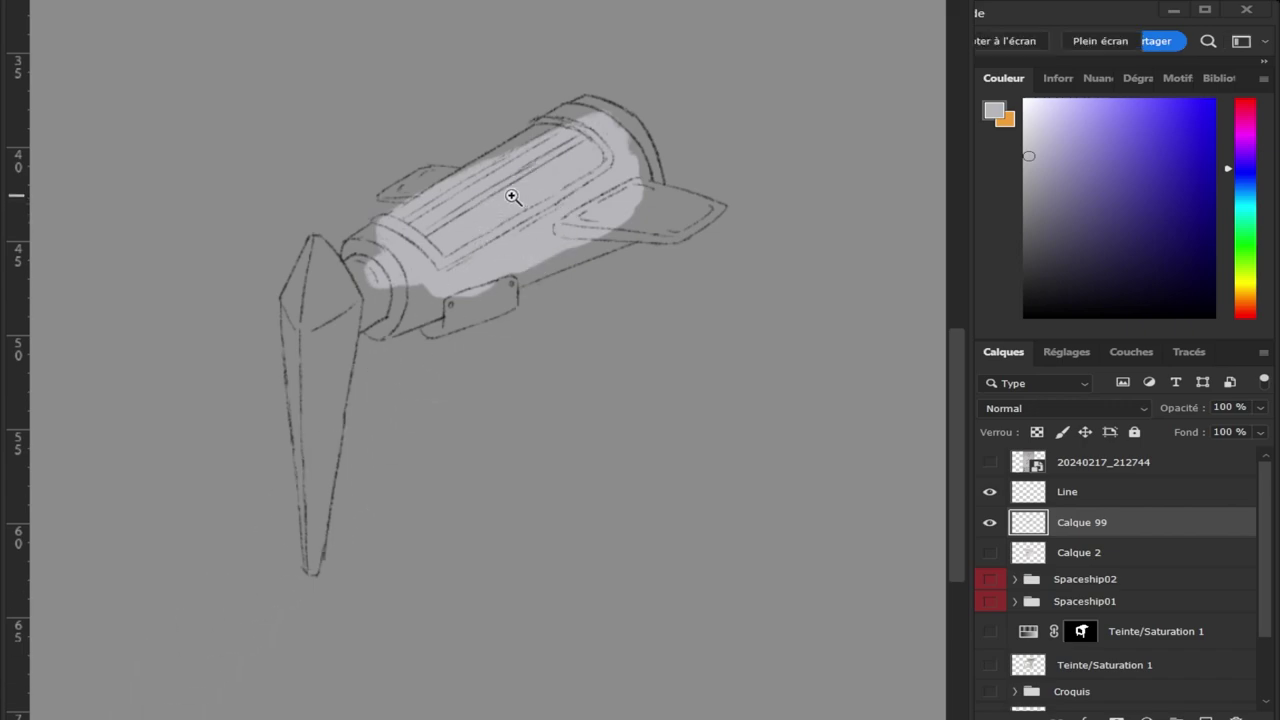
drag(514, 194, 555, 210)
key(b)
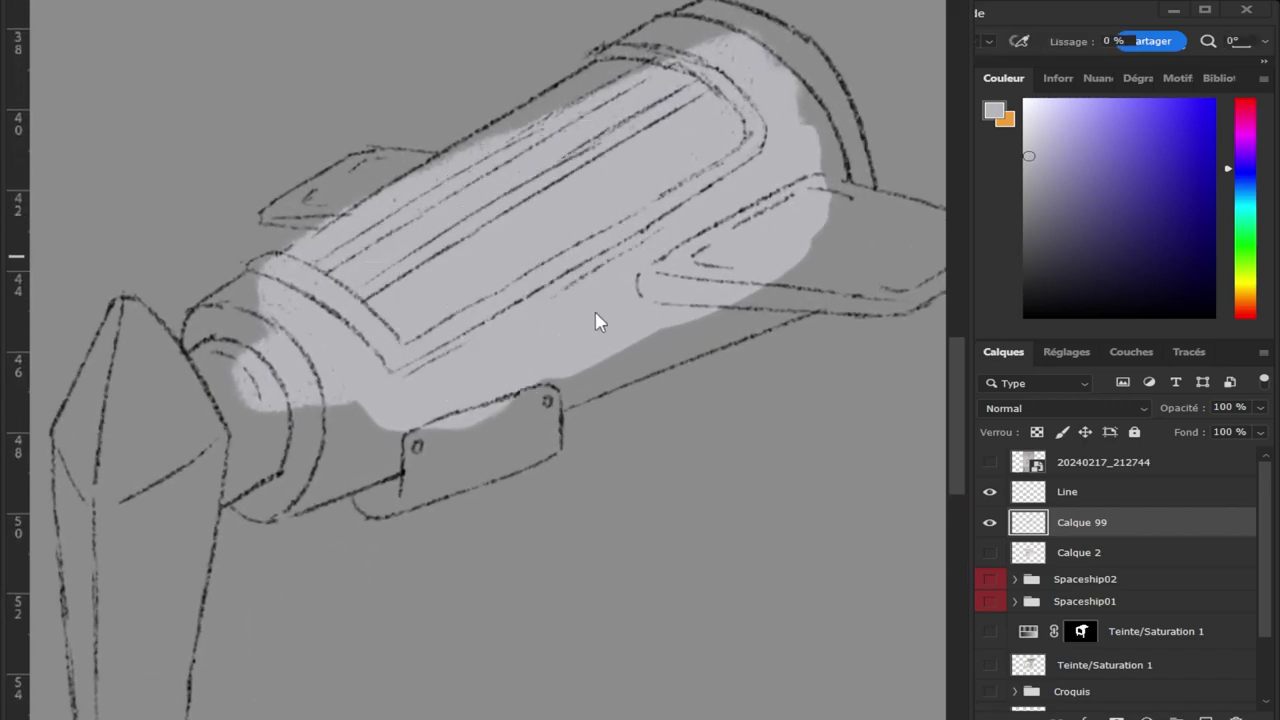
mouse_move(243, 314)
mouse_down()
mouse_move(243, 357)
mouse_move(251, 349)
mouse_move(194, 394)
mouse_move(223, 366)
mouse_move(223, 320)
mouse_move(251, 309)
mouse_move(400, 371)
mouse_move(171, 471)
mouse_move(133, 458)
mouse_move(130, 515)
mouse_up()
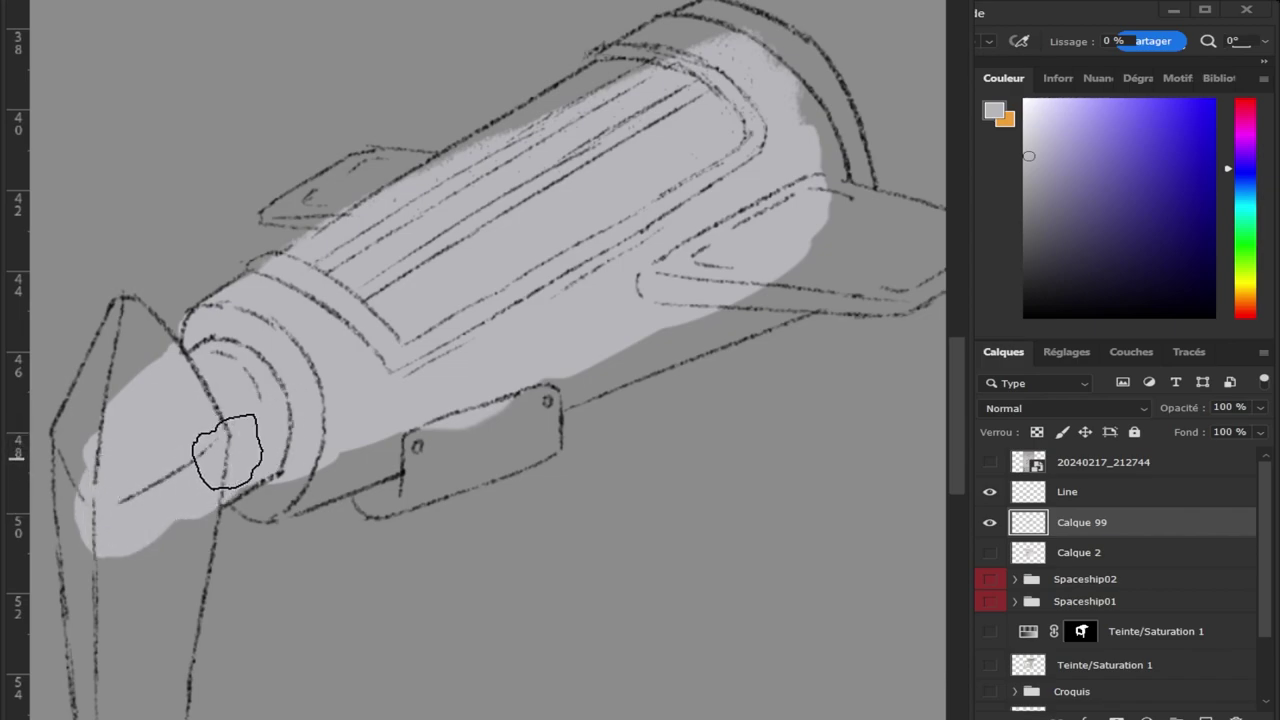
mouse_move(205, 466)
mouse_down()
mouse_move(106, 457)
mouse_move(91, 434)
mouse_move(105, 407)
mouse_move(94, 437)
mouse_move(103, 518)
mouse_move(149, 557)
mouse_up()
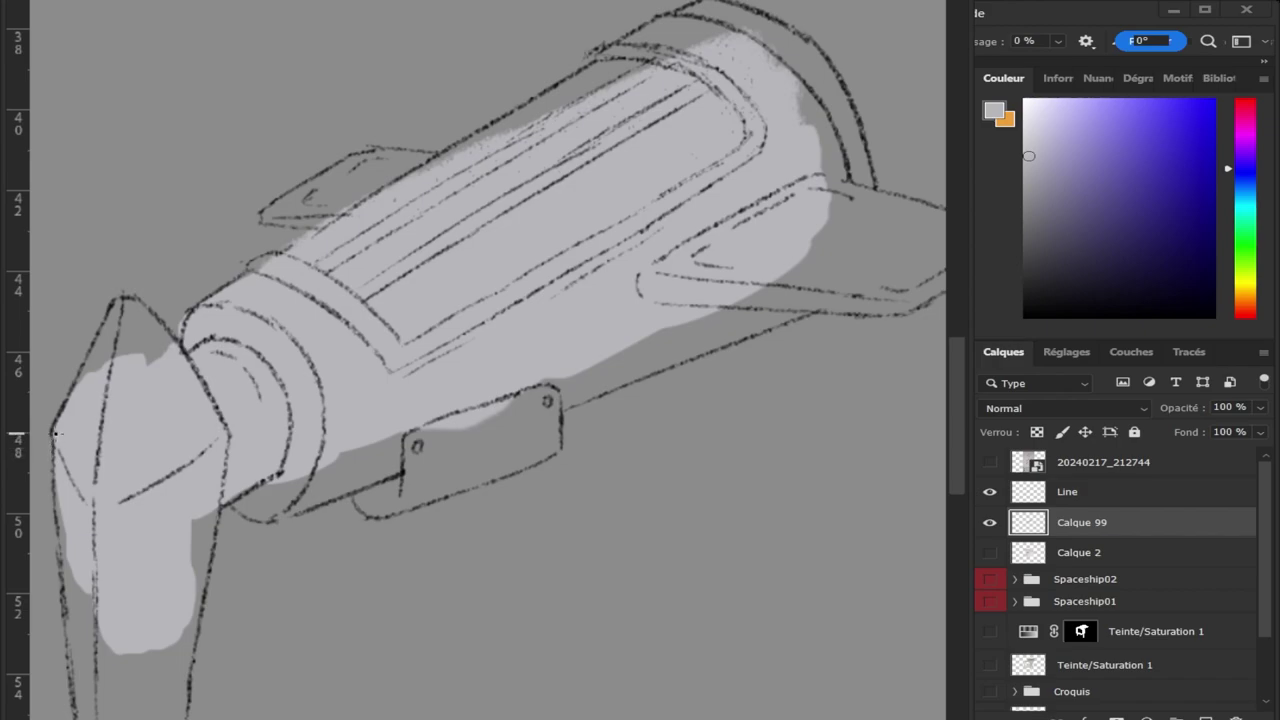
drag(114, 366, 175, 473)
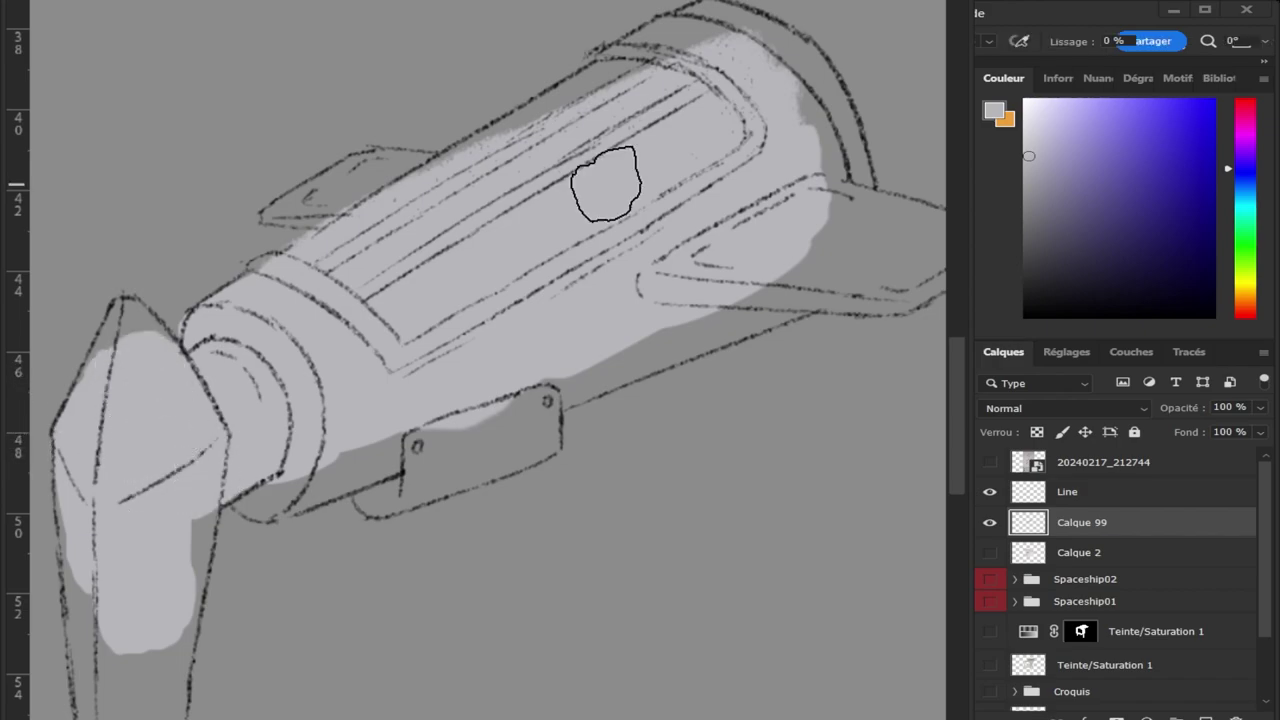
mouse_move(757, 251)
mouse_down()
mouse_move(828, 170)
mouse_move(794, 100)
mouse_move(700, 57)
mouse_move(320, 243)
mouse_move(357, 214)
mouse_move(348, 193)
mouse_move(408, 180)
mouse_up()
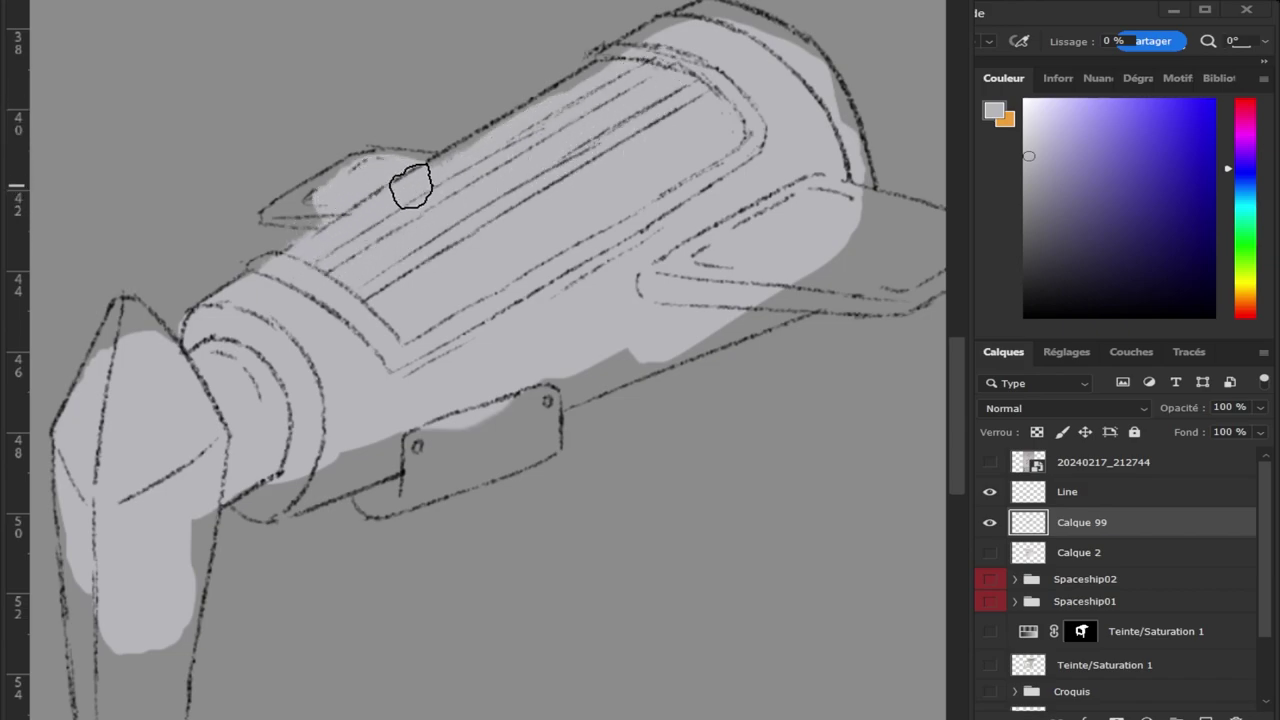
Fill the fin area, the body's bottom-edge gap and the top fin's tip with light grey.
key(z)
drag(226, 263, 191, 374)
key(b)
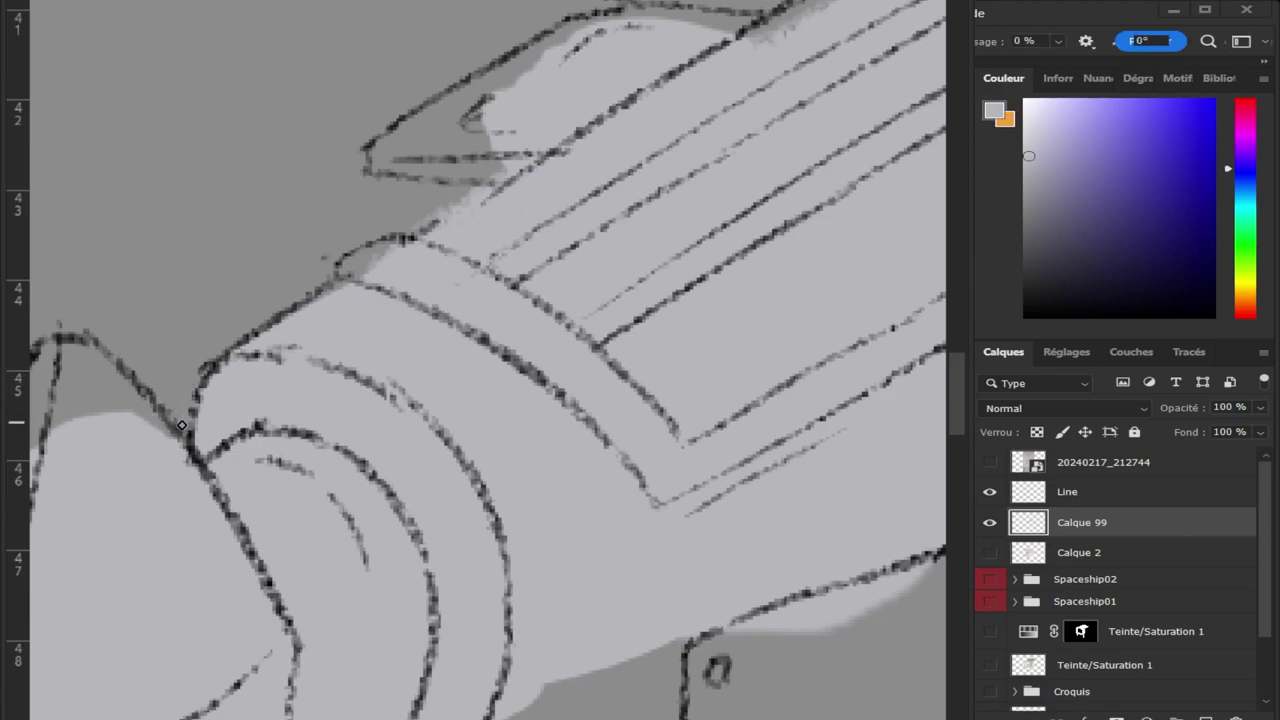
key(bracketleft)
key(bracketleft)
key(bracketleft)
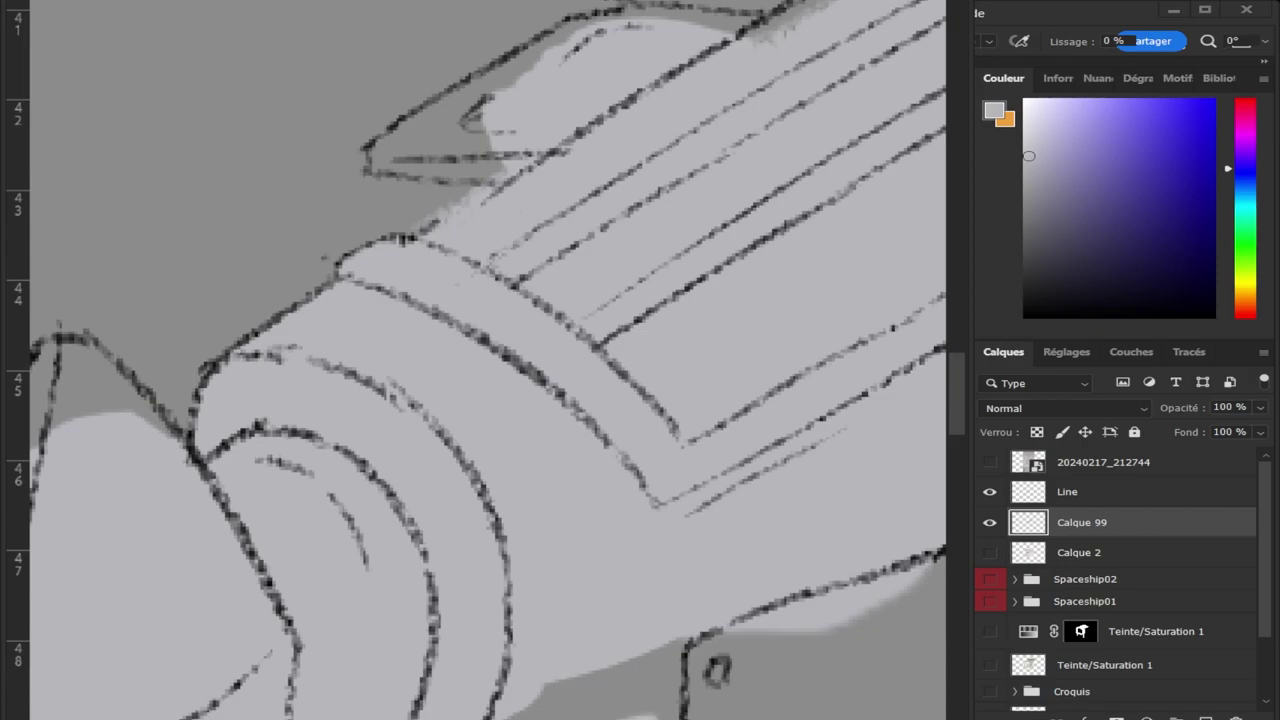
drag(641, 710, 521, 703)
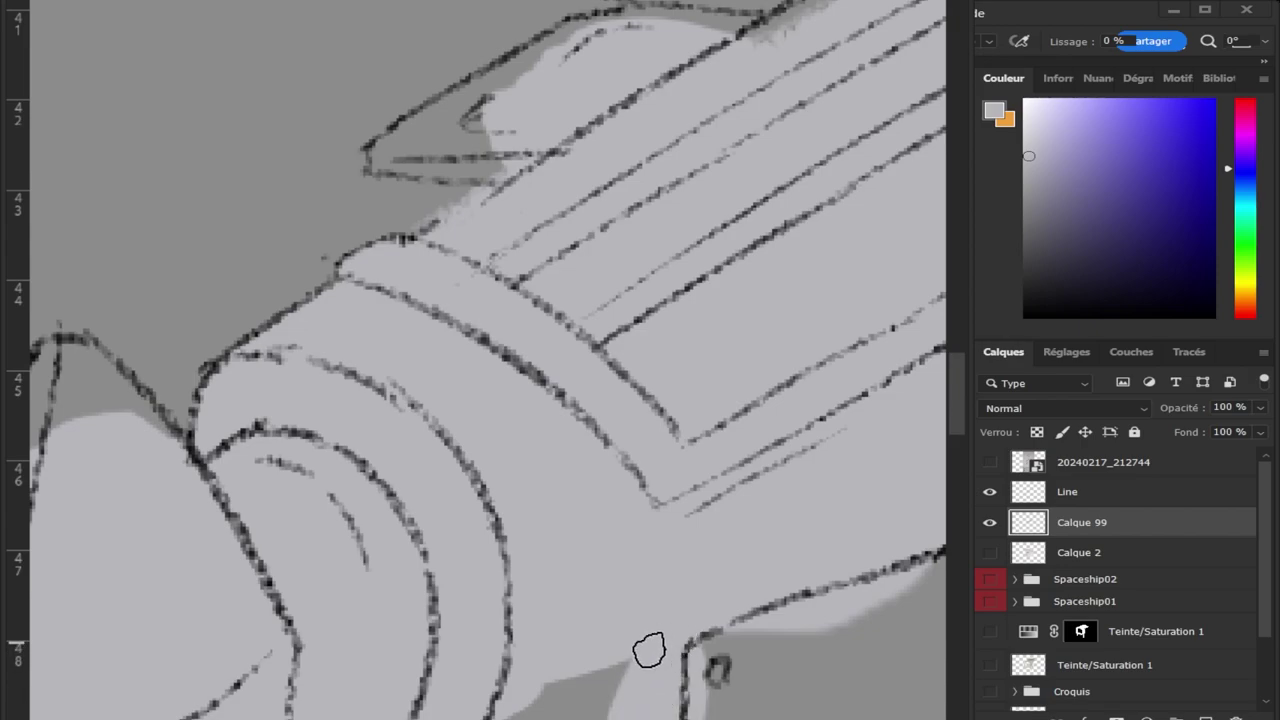
mouse_move(634, 677)
mouse_down()
mouse_move(745, 700)
mouse_move(777, 620)
mouse_move(815, 690)
mouse_move(834, 623)
mouse_move(934, 557)
mouse_move(920, 614)
mouse_move(940, 605)
mouse_up()
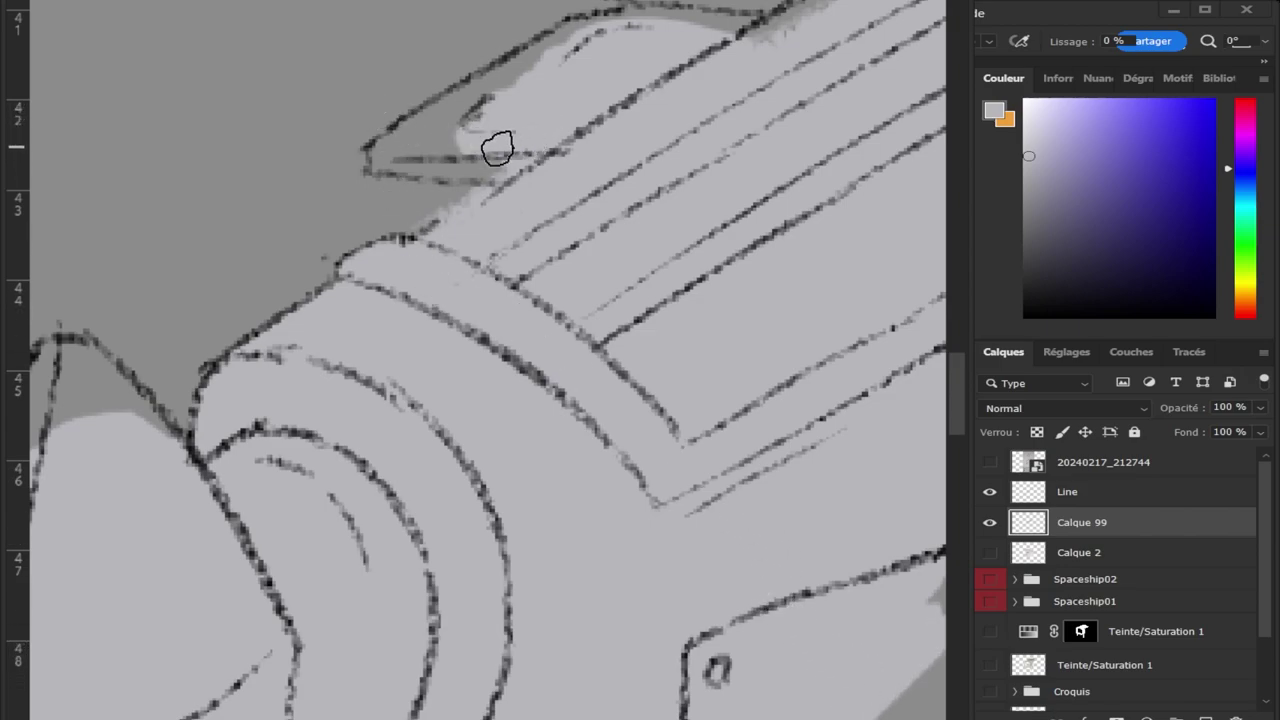
mouse_move(497, 149)
mouse_down()
mouse_move(508, 157)
mouse_move(466, 163)
mouse_move(386, 149)
mouse_move(460, 117)
mouse_move(386, 137)
mouse_move(480, 106)
mouse_move(443, 114)
mouse_move(574, 34)
mouse_move(685, 35)
mouse_move(526, 130)
mouse_up()
Paint light grey down the pointed crystal piece to its bottom outlines.
key(z)
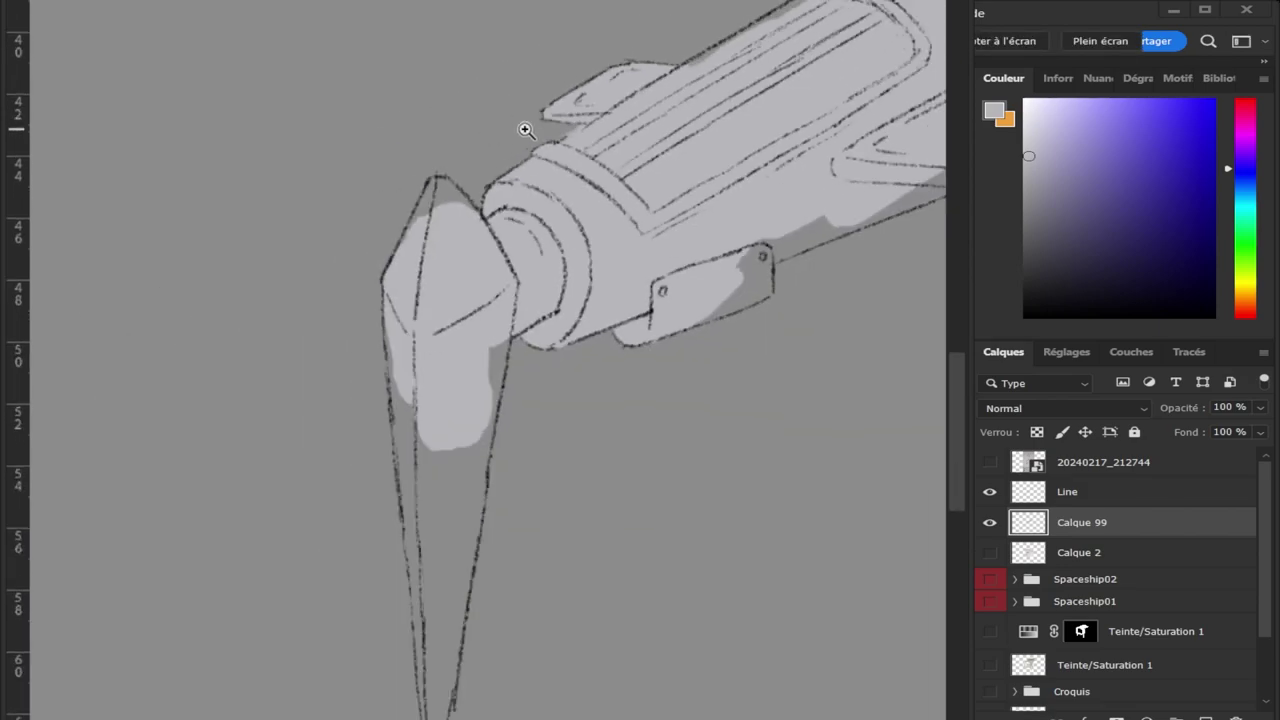
mouse_move(403, 369)
mouse_down()
mouse_move(486, 400)
mouse_move(528, 449)
mouse_up()
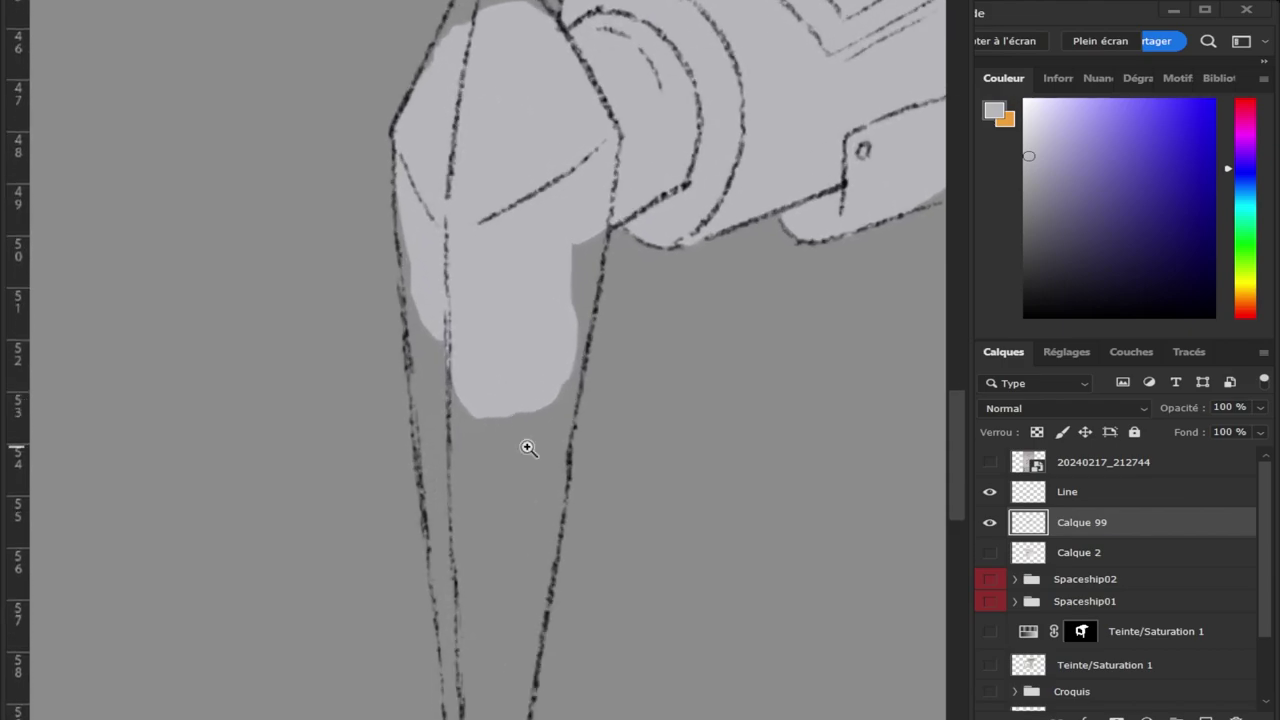
key(b)
mouse_move(477, 529)
mouse_down()
mouse_move(457, 337)
mouse_move(448, 485)
mouse_up()
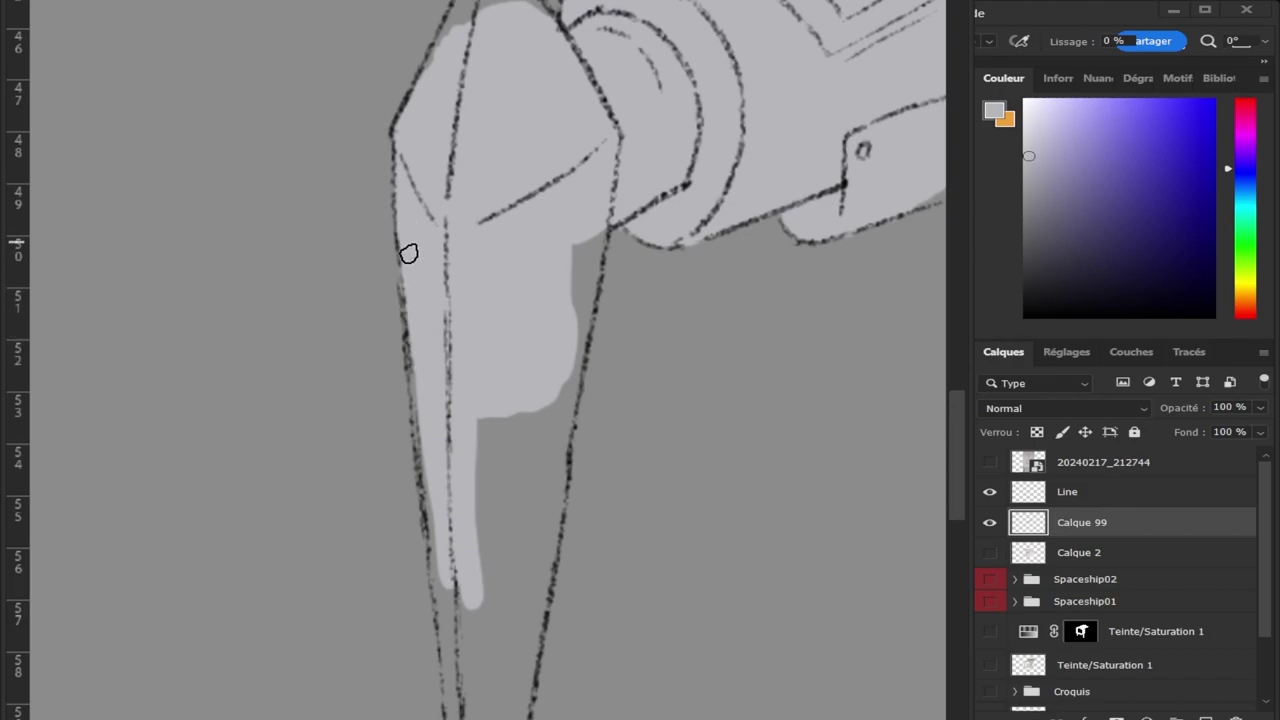
mouse_move(408, 254)
mouse_down()
mouse_move(449, 597)
mouse_move(478, 473)
mouse_move(571, 226)
mouse_move(568, 331)
mouse_move(580, 334)
mouse_move(586, 297)
mouse_move(583, 354)
mouse_move(534, 571)
mouse_up()
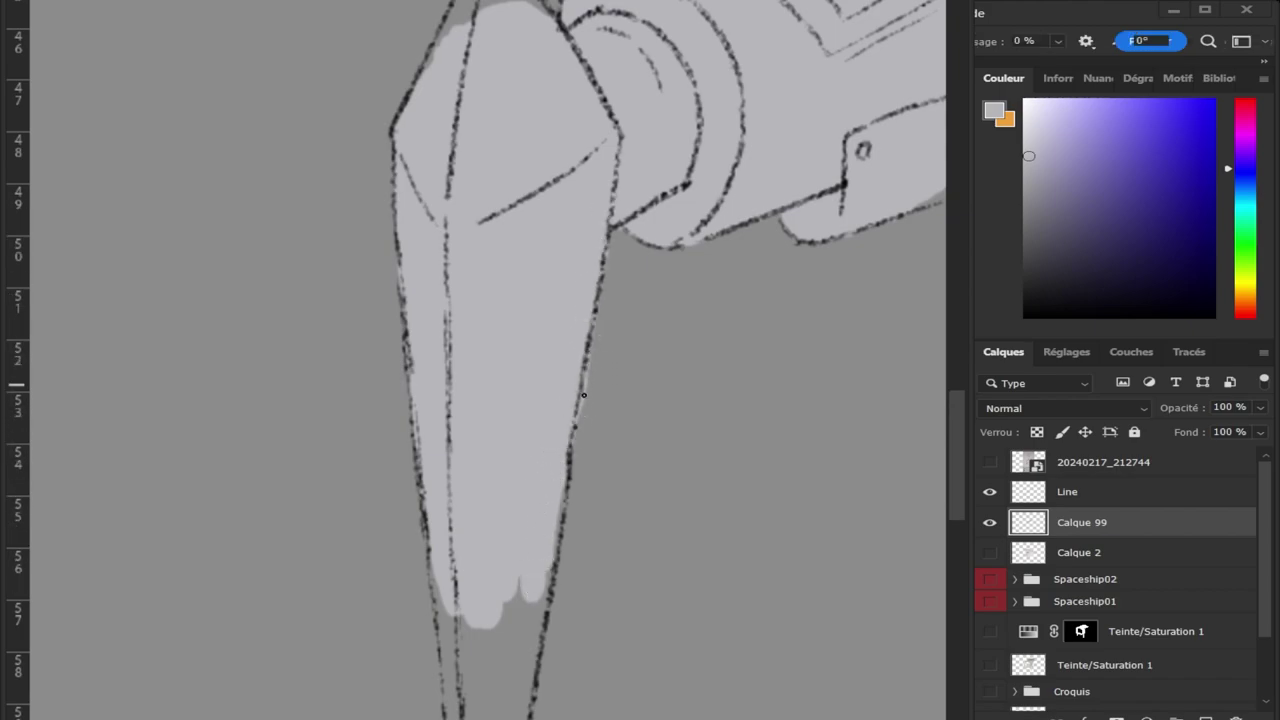
key(b)
mouse_move(512, 575)
mouse_down()
mouse_move(495, 677)
mouse_move(526, 649)
mouse_move(506, 719)
mouse_up()
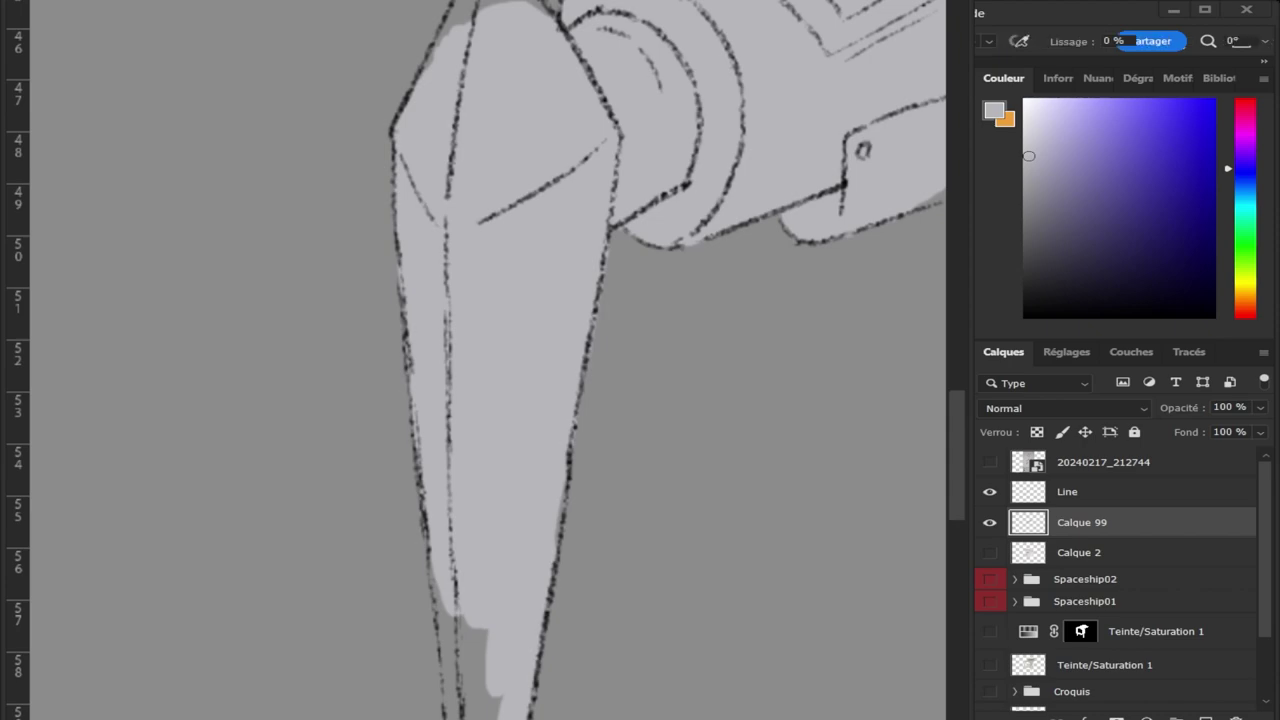
mouse_move(466, 694)
mouse_down()
mouse_move(497, 703)
mouse_move(460, 620)
mouse_move(452, 702)
mouse_up()
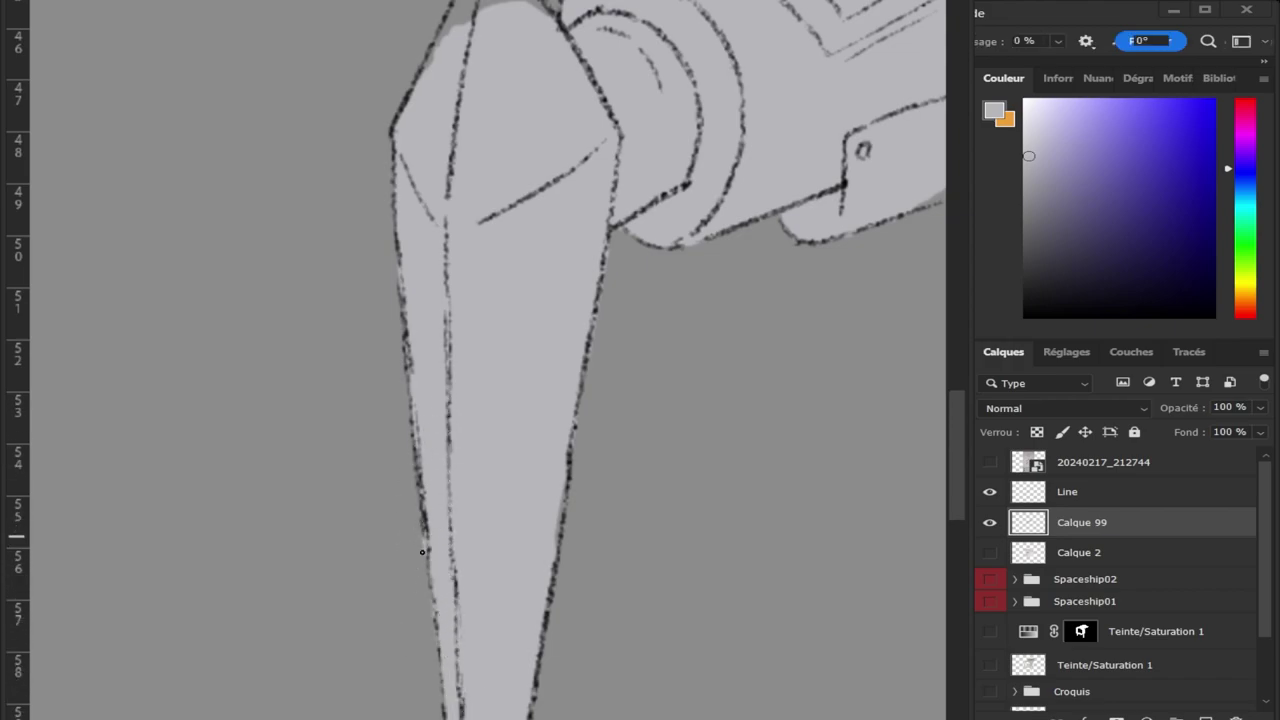
Fill the dark notch at the knee's top and zoom out to check the whole ship.
scroll(406, 663, down, 3)
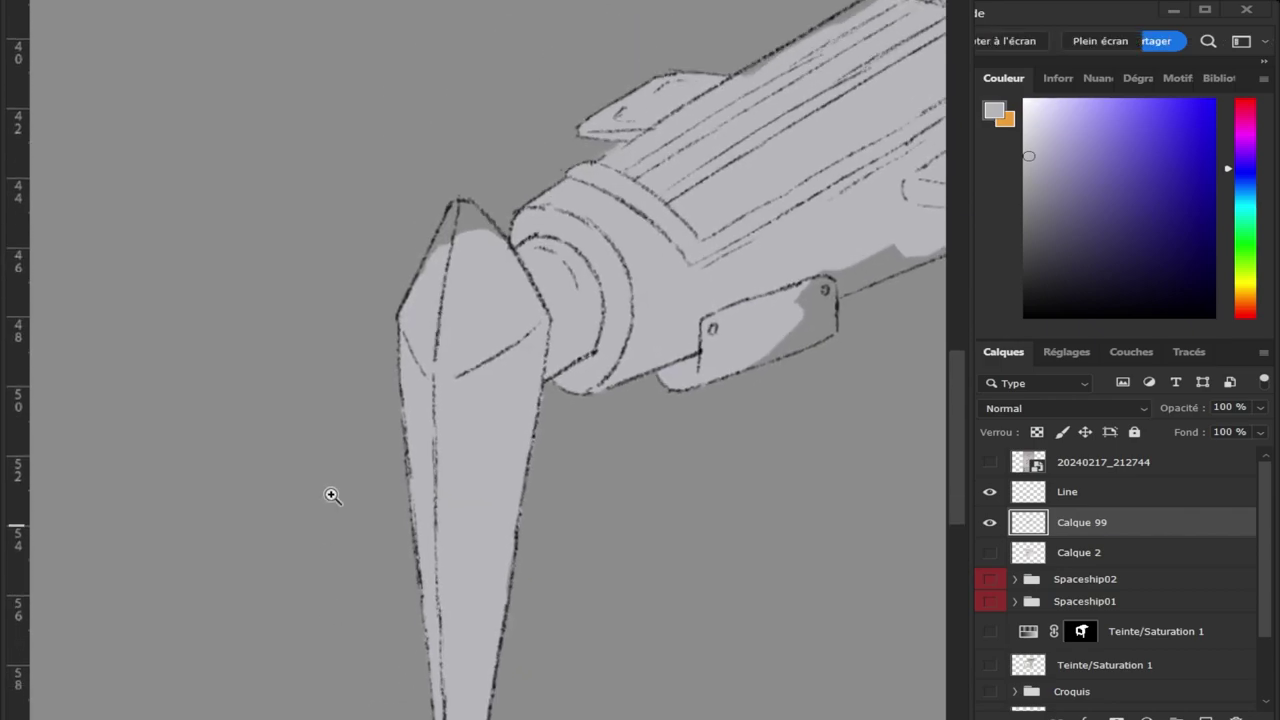
scroll(329, 491, up, 2)
scroll(534, 151, up, 2)
mouse_move(438, 352)
mouse_down()
mouse_move(431, 343)
mouse_move(397, 386)
mouse_move(440, 310)
mouse_move(460, 343)
mouse_move(466, 286)
mouse_move(543, 363)
mouse_up()
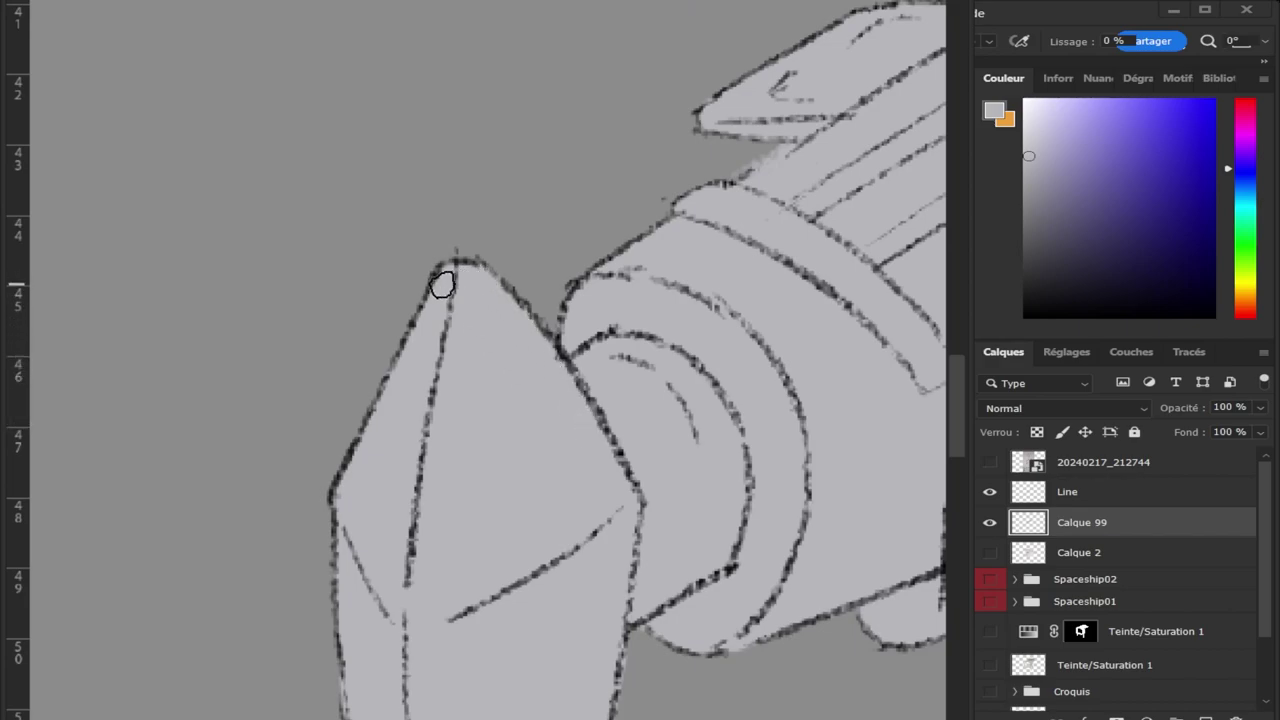
key(z)
drag(540, 140, 404, 223)
Cover the dark marks around the leg and between leg and body with light grey.
scroll(400, 214, down, 2)
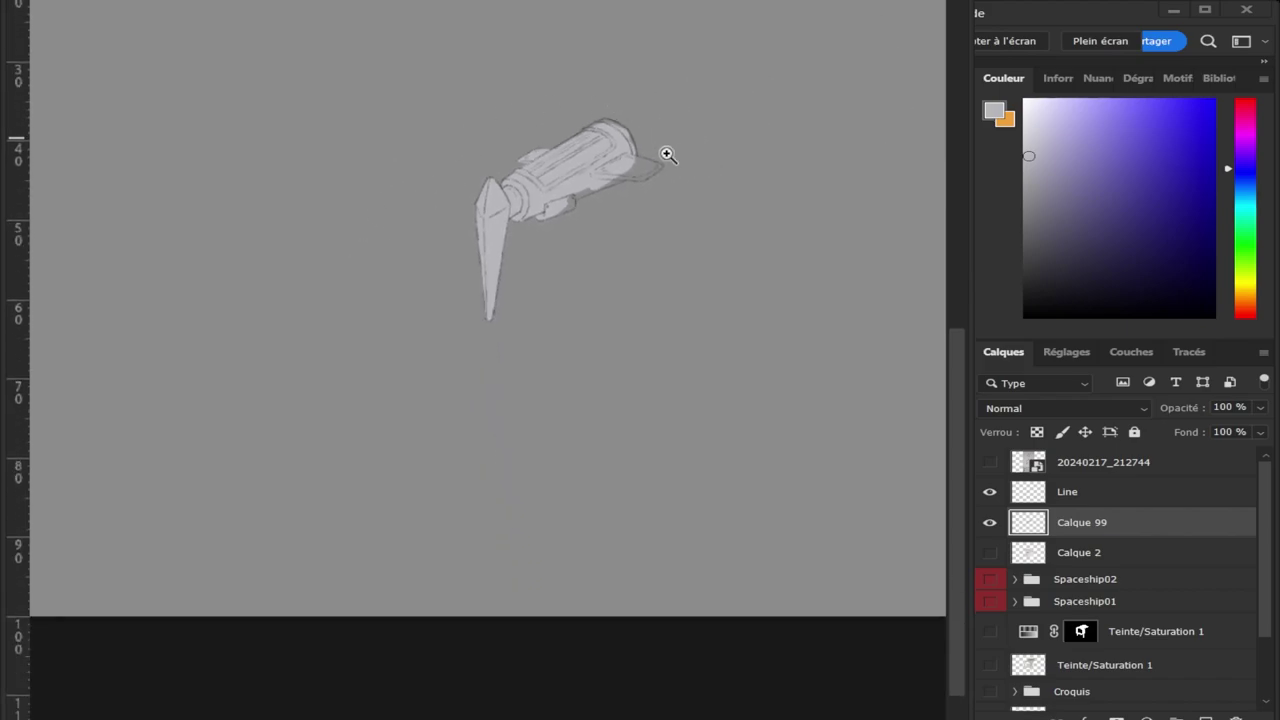
scroll(666, 151, up, 5)
scroll(500, 190, up, 2)
key(b)
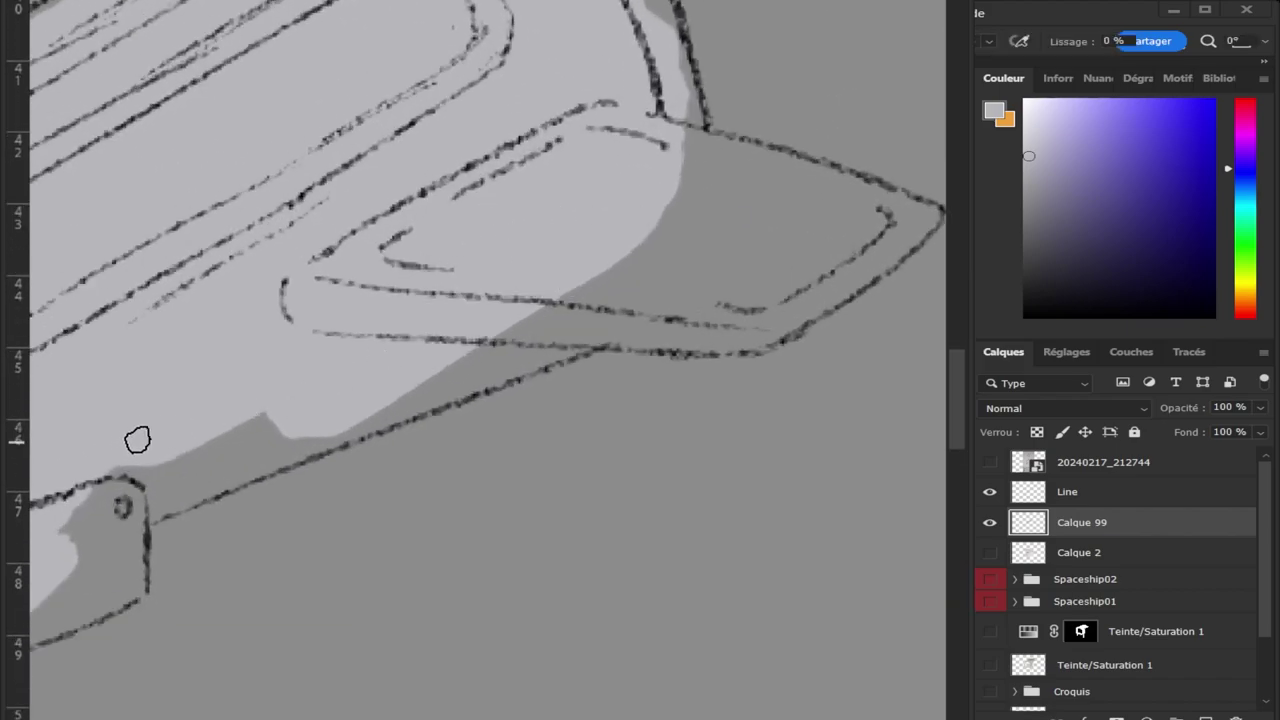
mouse_move(100, 471)
mouse_down()
mouse_move(135, 478)
mouse_move(120, 514)
mouse_move(129, 586)
mouse_move(103, 598)
mouse_move(108, 580)
mouse_move(86, 606)
mouse_up()
mouse_move(149, 491)
mouse_down()
mouse_move(114, 514)
mouse_move(150, 479)
mouse_move(177, 471)
mouse_move(183, 486)
mouse_move(409, 397)
mouse_move(363, 403)
mouse_move(426, 369)
mouse_move(463, 386)
mouse_move(617, 314)
mouse_move(620, 260)
mouse_move(694, 166)
mouse_move(680, 206)
mouse_move(620, 277)
mouse_move(813, 137)
mouse_up()
Paint the rear fin's dark patches light grey, including its right tip.
key(bracketleft)
key(bracketleft)
key(bracketleft)
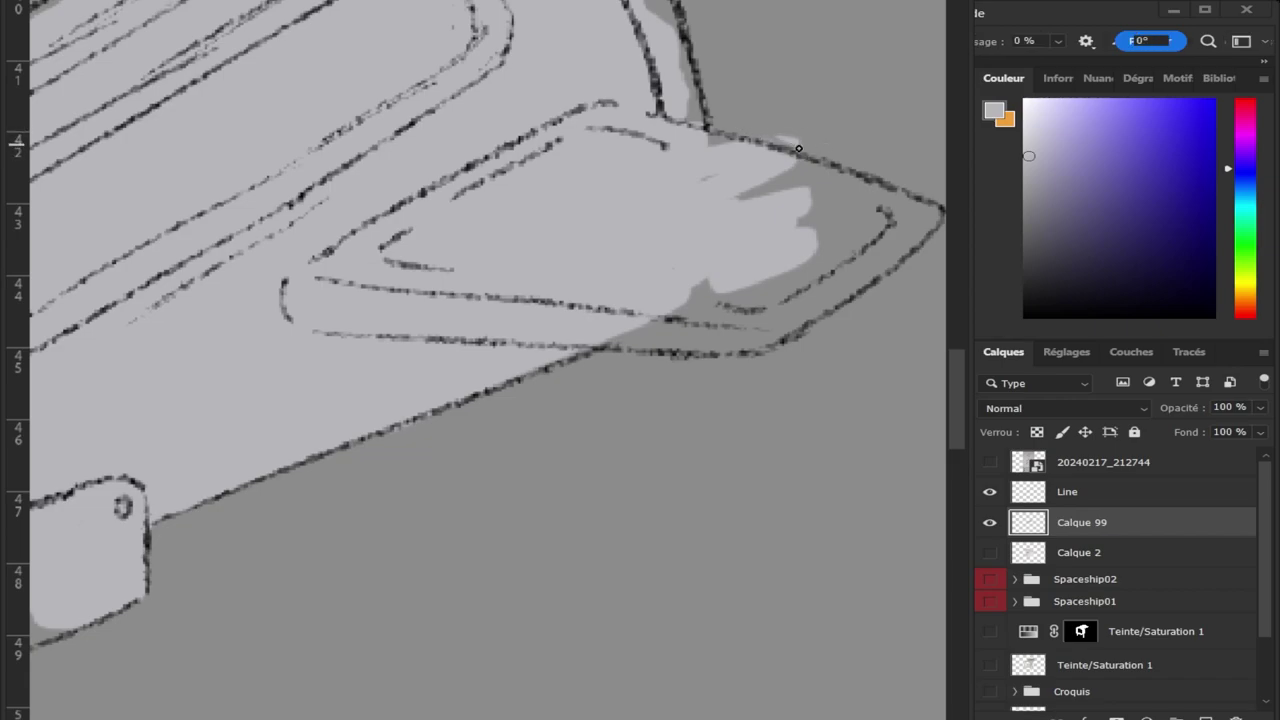
key(bracketright)
key(bracketright)
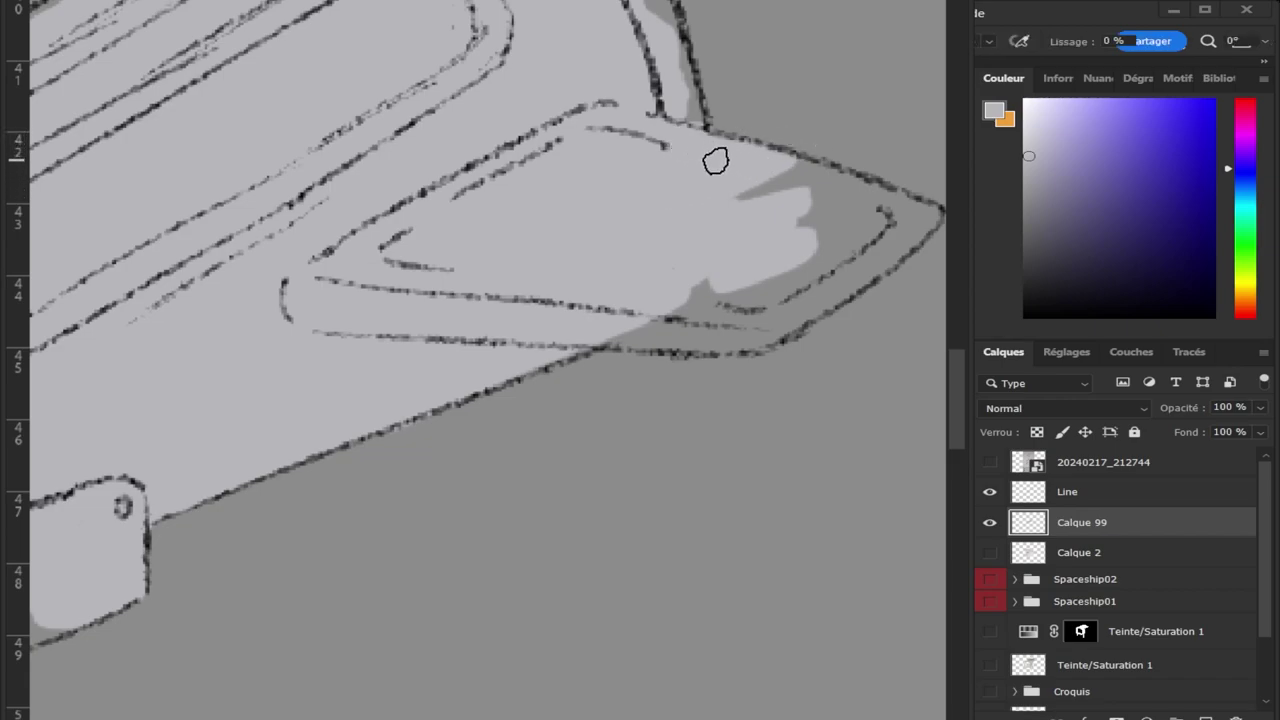
drag(756, 185, 725, 163)
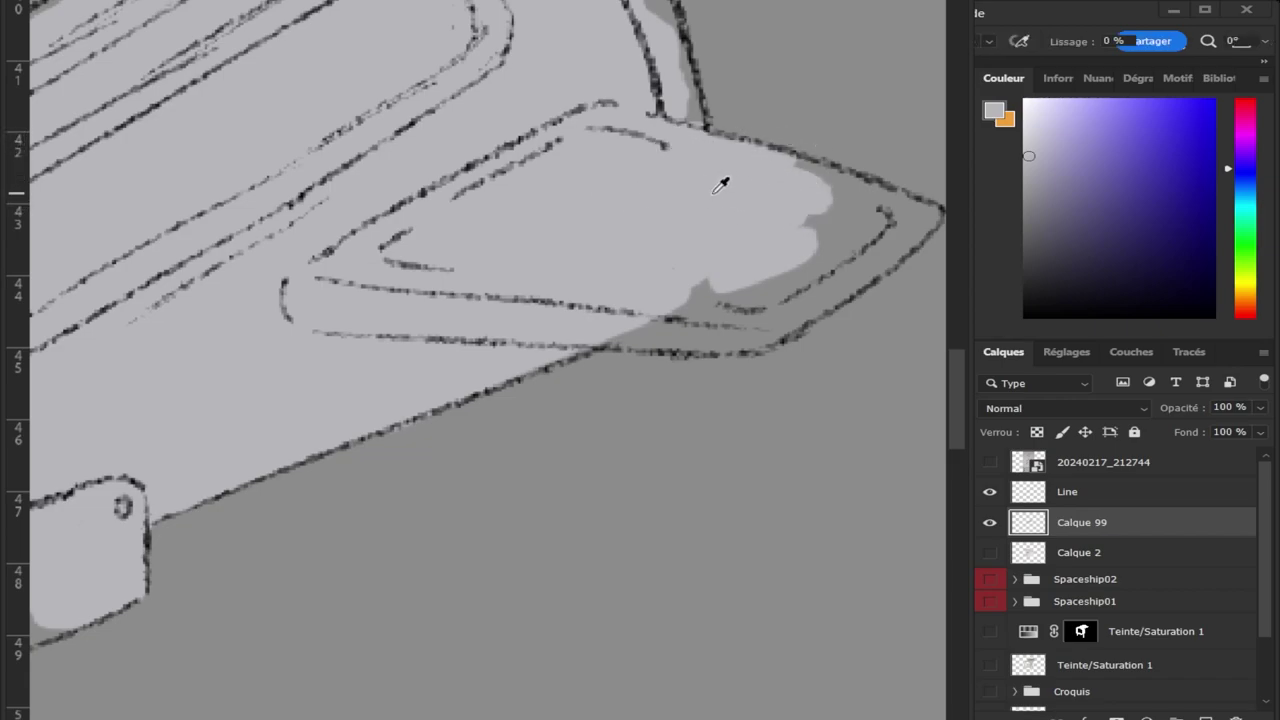
key(bracketright)
key(bracketright)
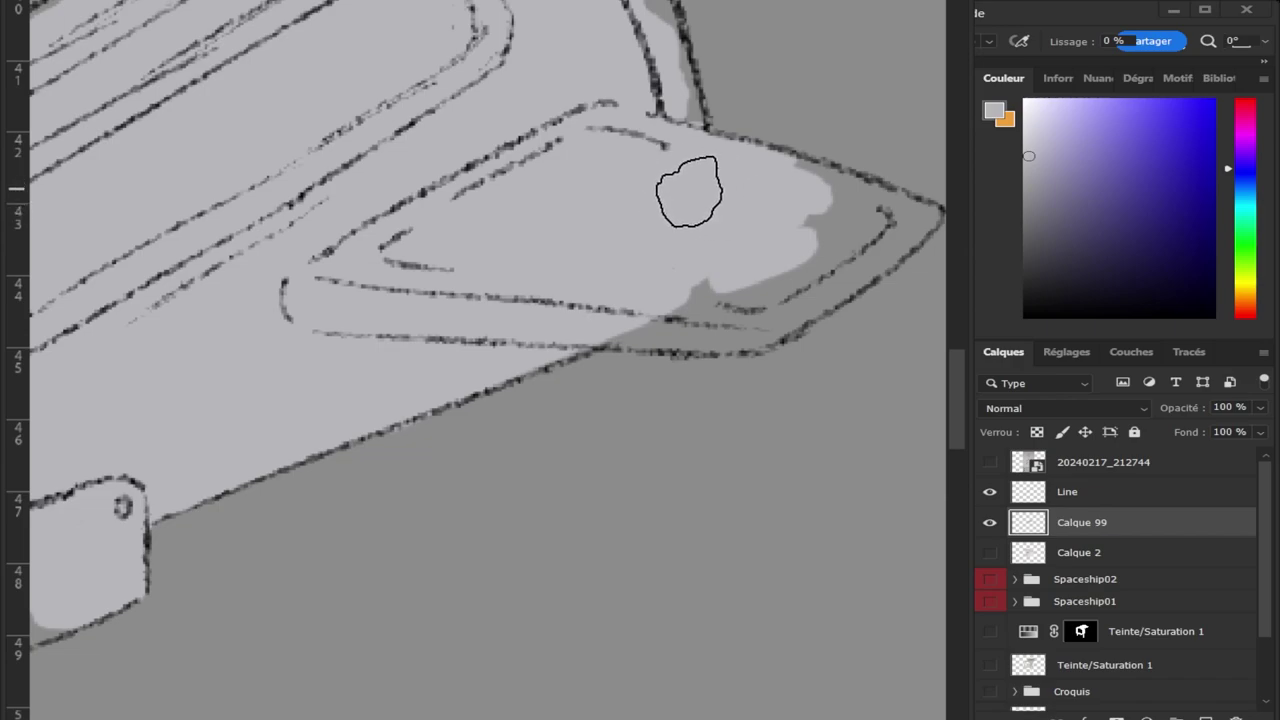
mouse_move(723, 200)
mouse_down()
mouse_move(814, 209)
mouse_move(753, 190)
mouse_move(863, 229)
mouse_move(606, 309)
mouse_move(770, 305)
mouse_move(851, 251)
mouse_move(817, 235)
mouse_up()
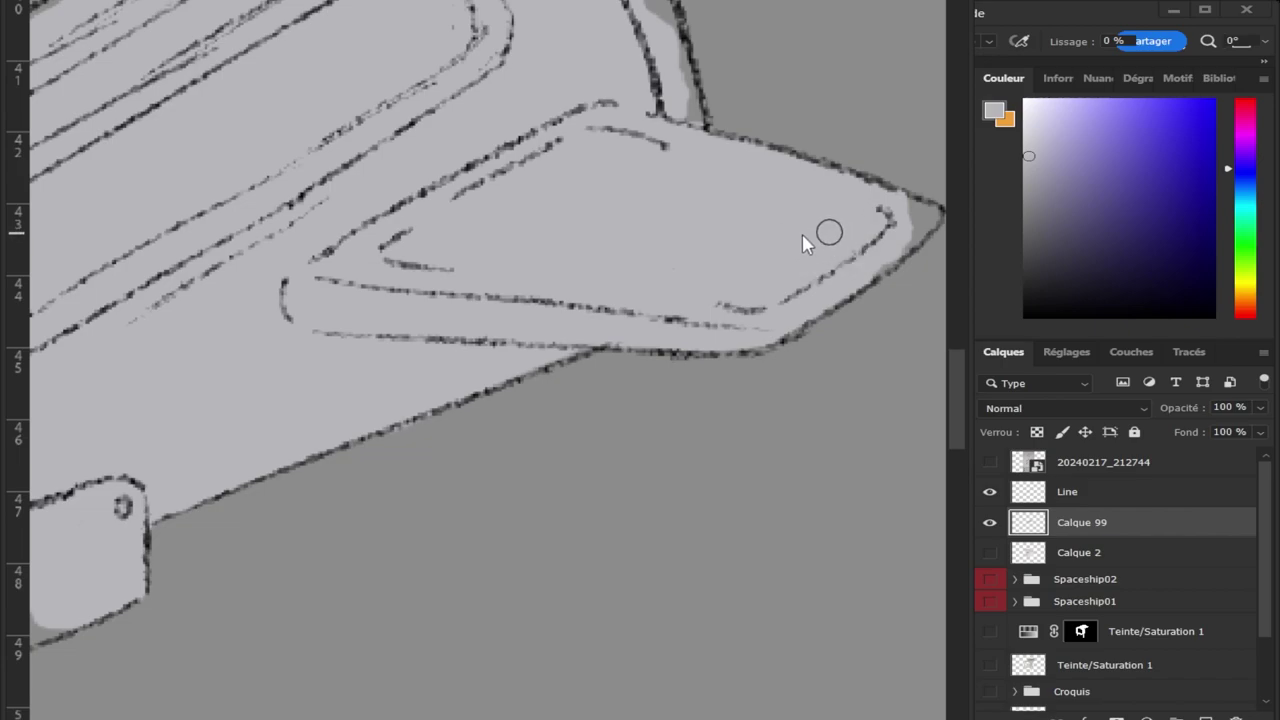
mouse_move(863, 263)
mouse_down()
mouse_move(911, 223)
mouse_move(893, 214)
mouse_up()
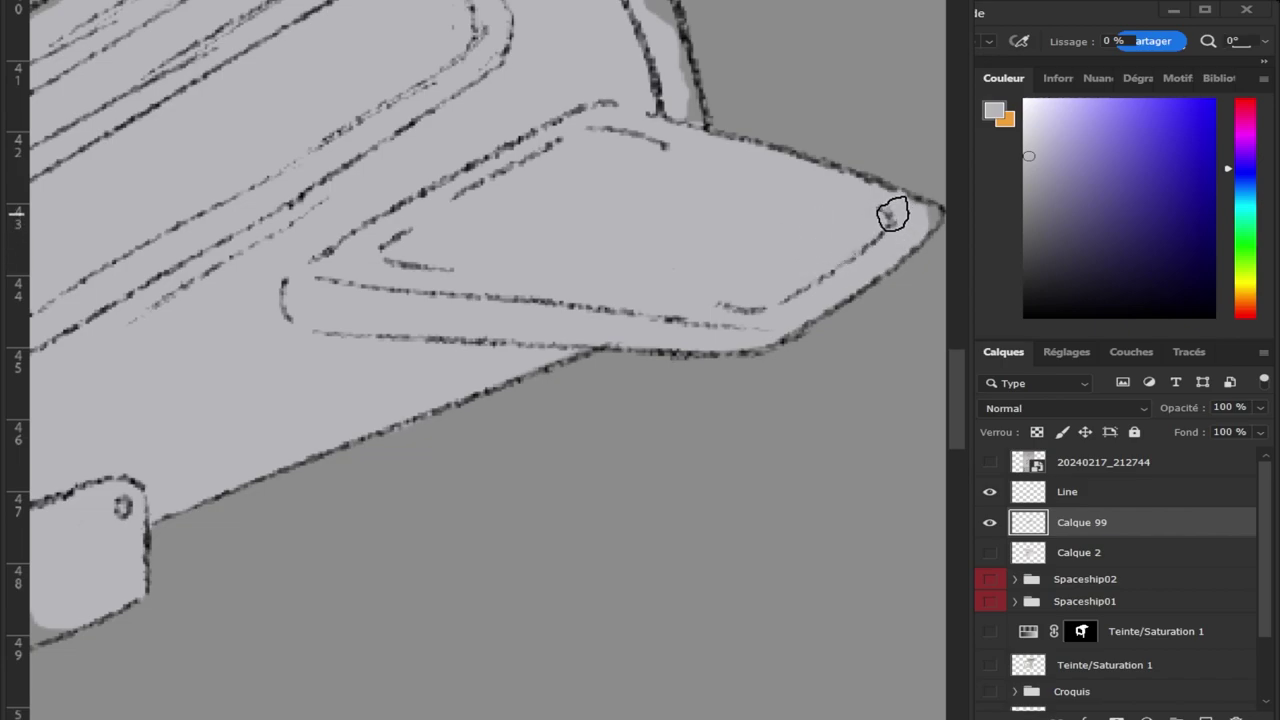
key(bracketleft)
key(bracketleft)
key(bracketleft)
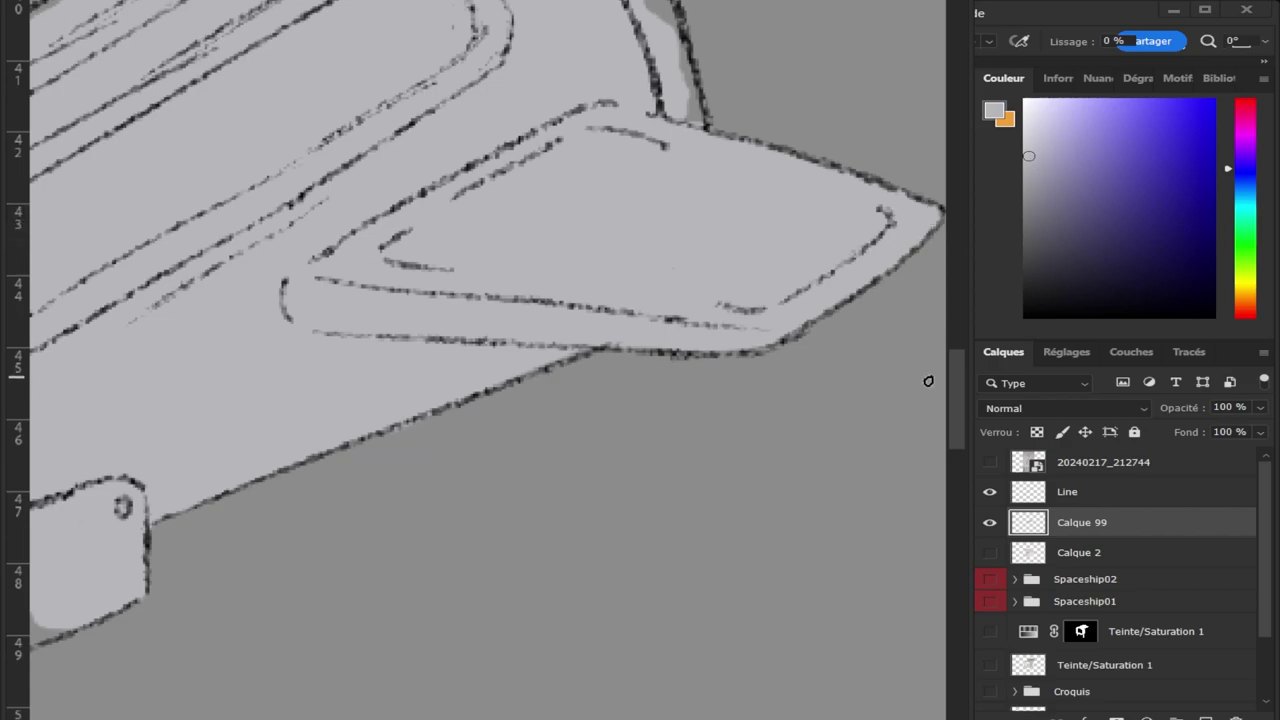
drag(946, 400, 955, 363)
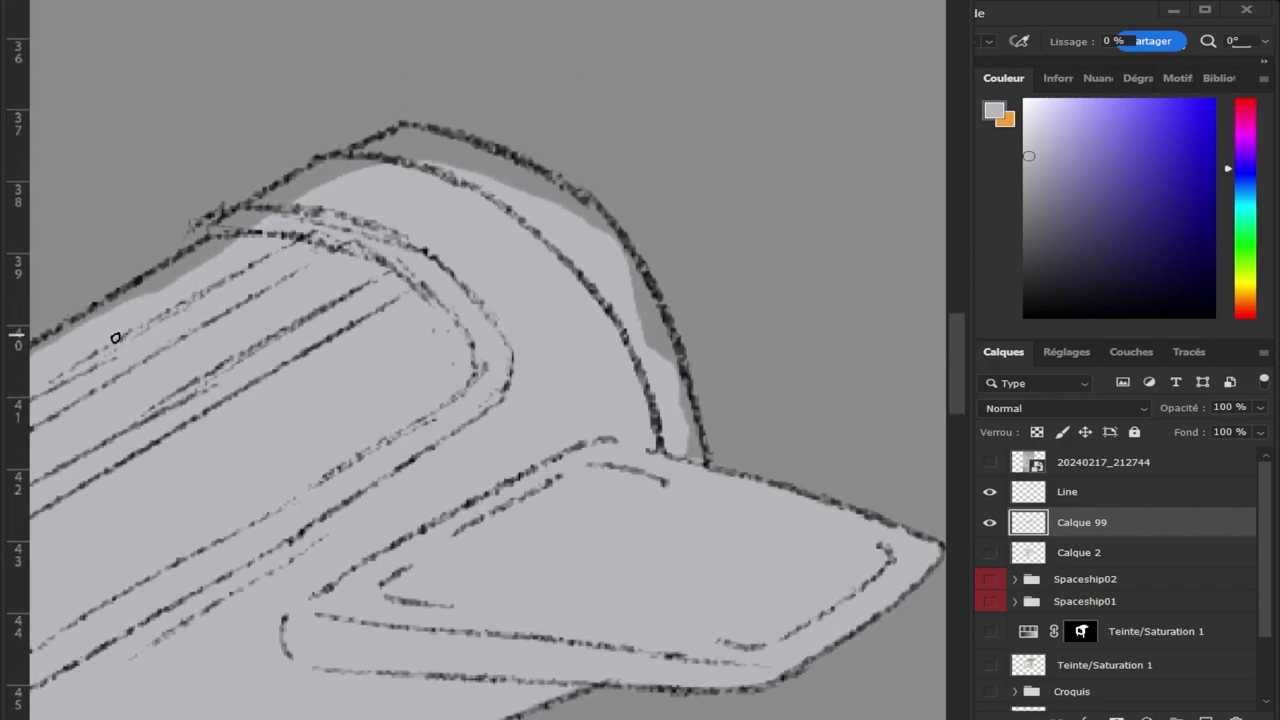
Fill the light grey band under the body's top outline.
mouse_move(48, 349)
mouse_down()
mouse_move(206, 249)
mouse_move(164, 284)
mouse_move(246, 206)
mouse_move(277, 195)
mouse_up()
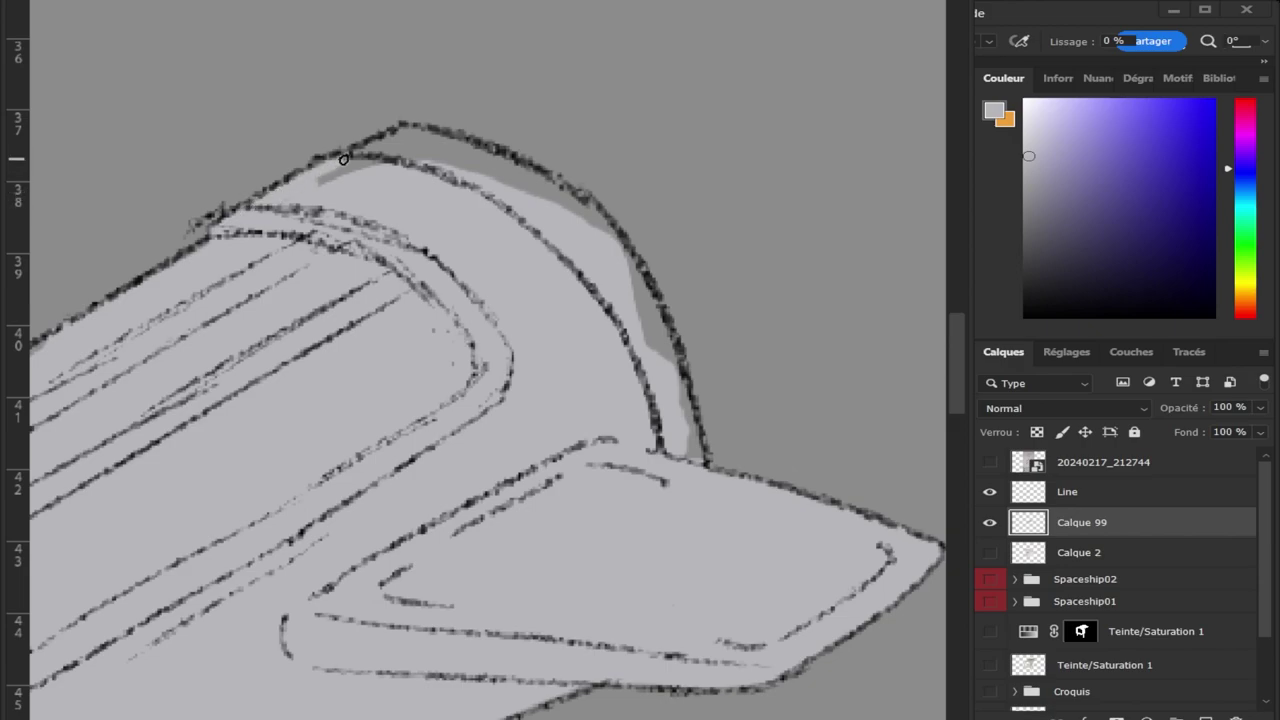
drag(365, 170, 340, 162)
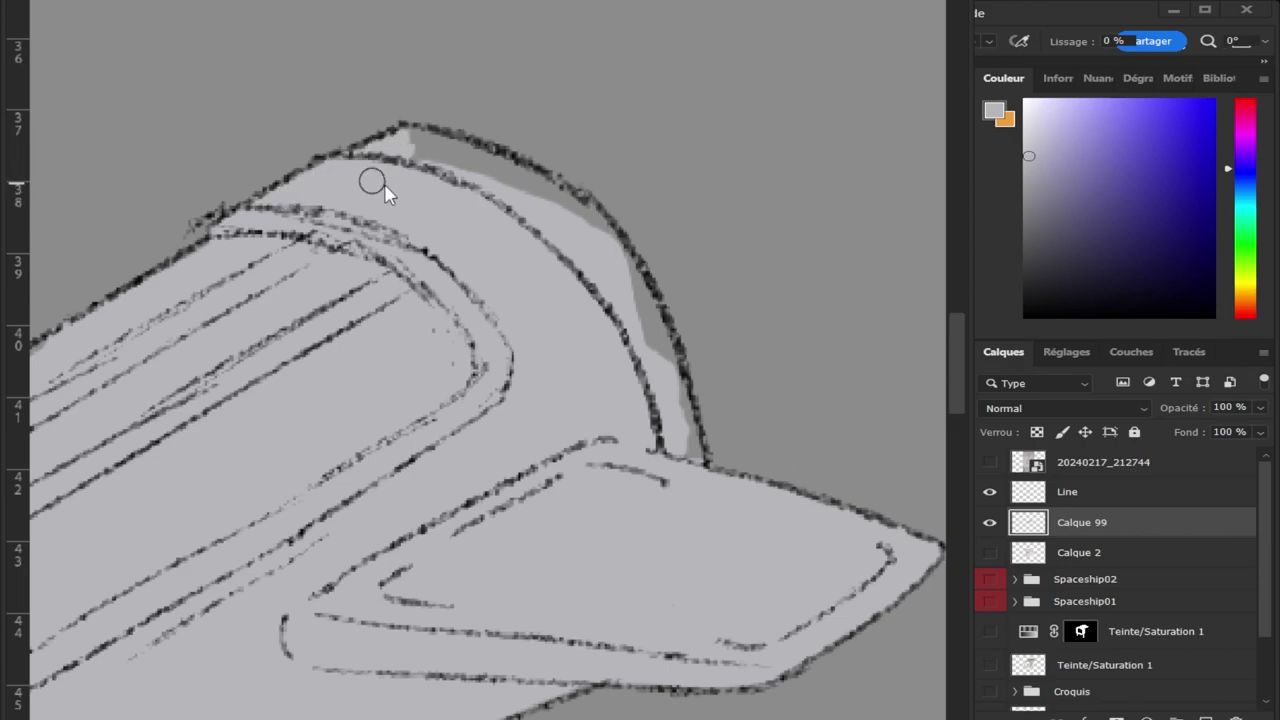
key(bracketright)
key(bracketright)
key(bracketright)
mouse_move(380, 163)
mouse_down()
mouse_move(452, 170)
mouse_move(423, 149)
mouse_move(548, 212)
mouse_move(600, 257)
mouse_move(606, 349)
mouse_move(640, 360)
mouse_move(632, 305)
mouse_move(690, 460)
mouse_move(477, 398)
mouse_up()
key(z)
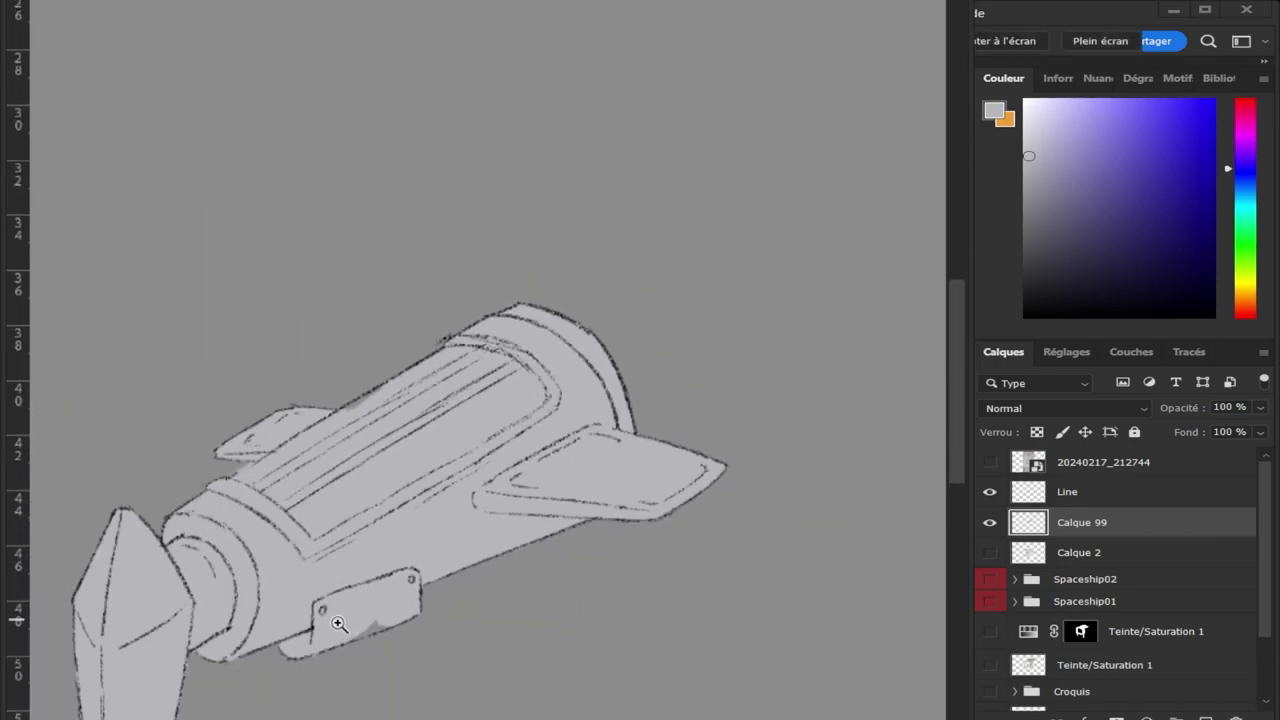
drag(339, 624, 386, 630)
alt+click(563, 345)
key(b)
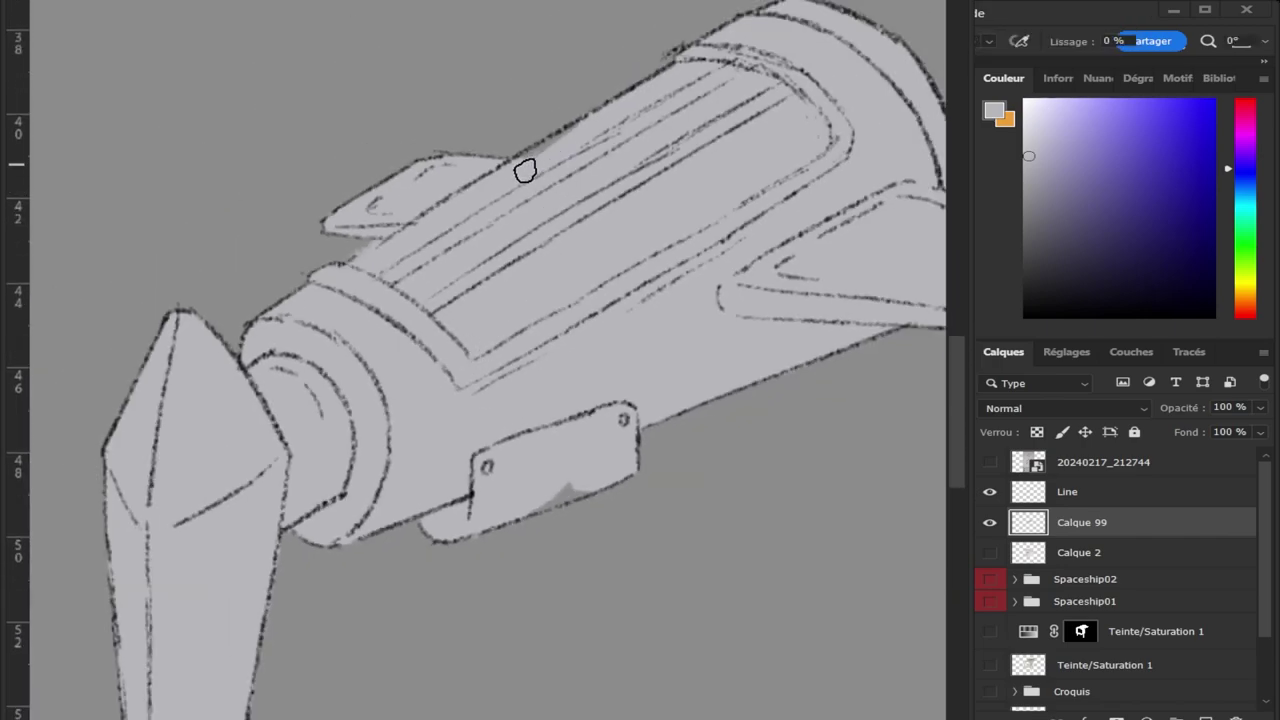
key(z)
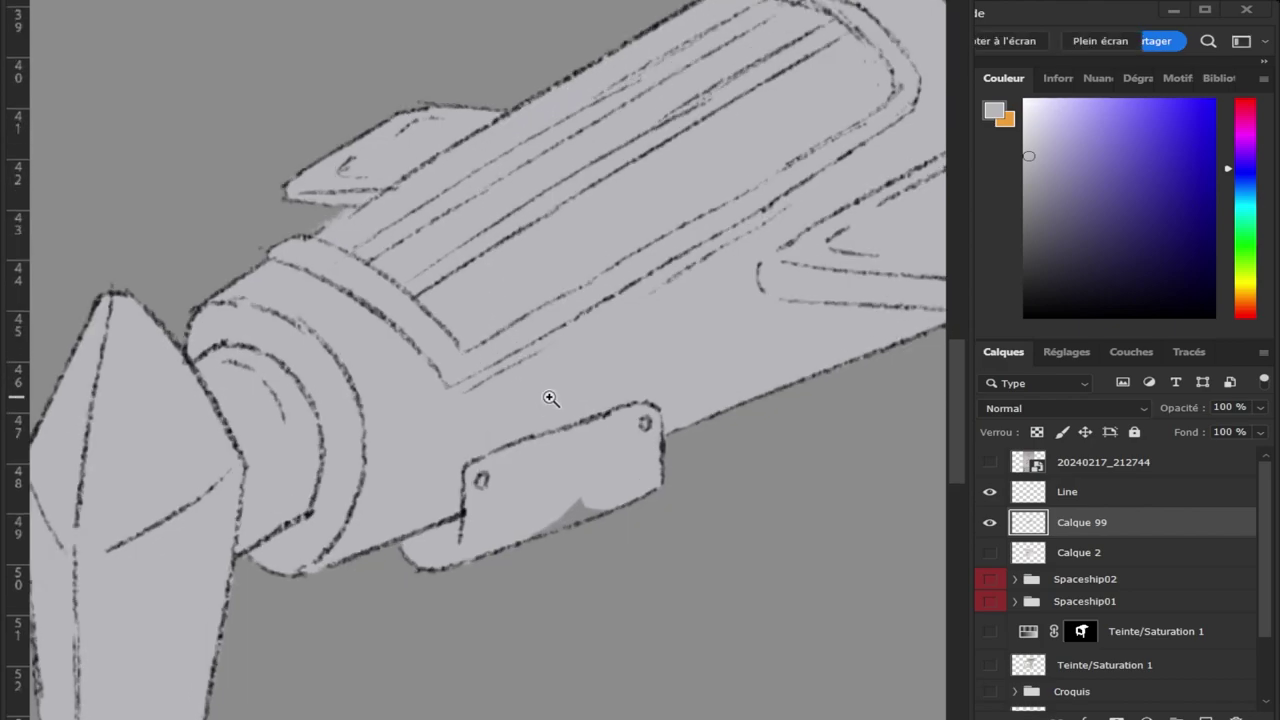
drag(551, 400, 599, 411)
key(b)
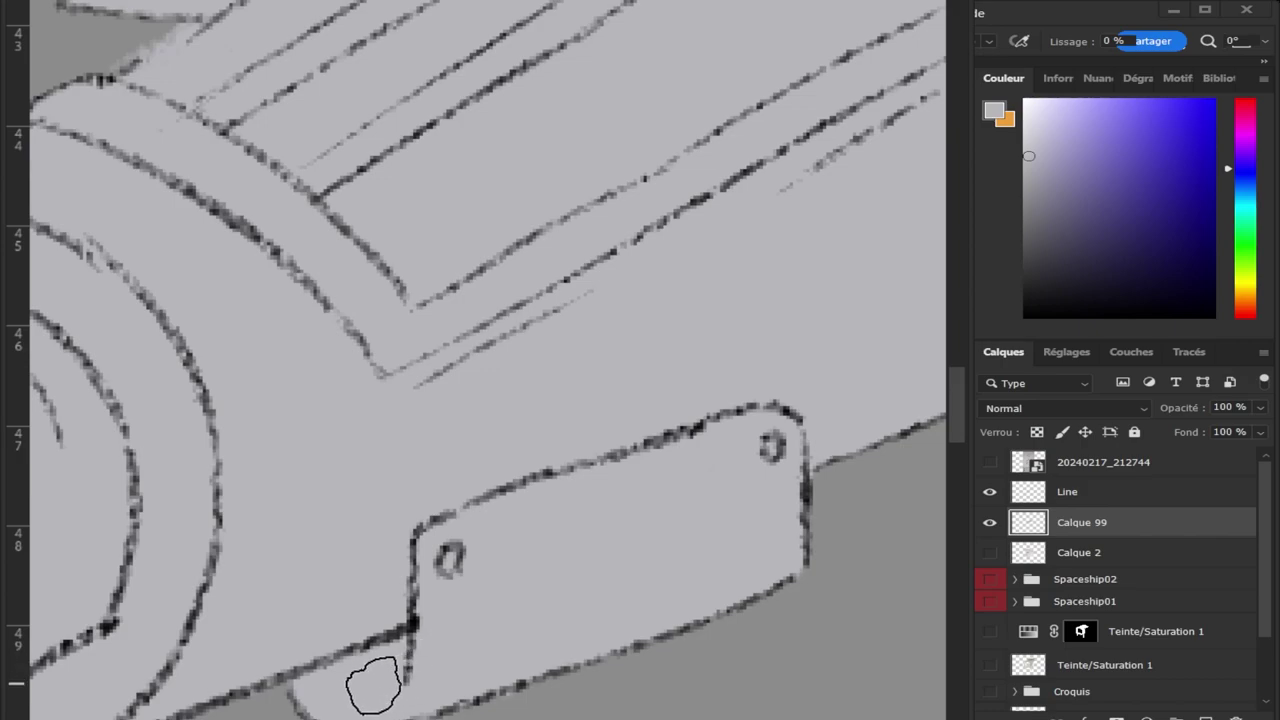
key(z)
alt+click(628, 355)
click(631, 277)
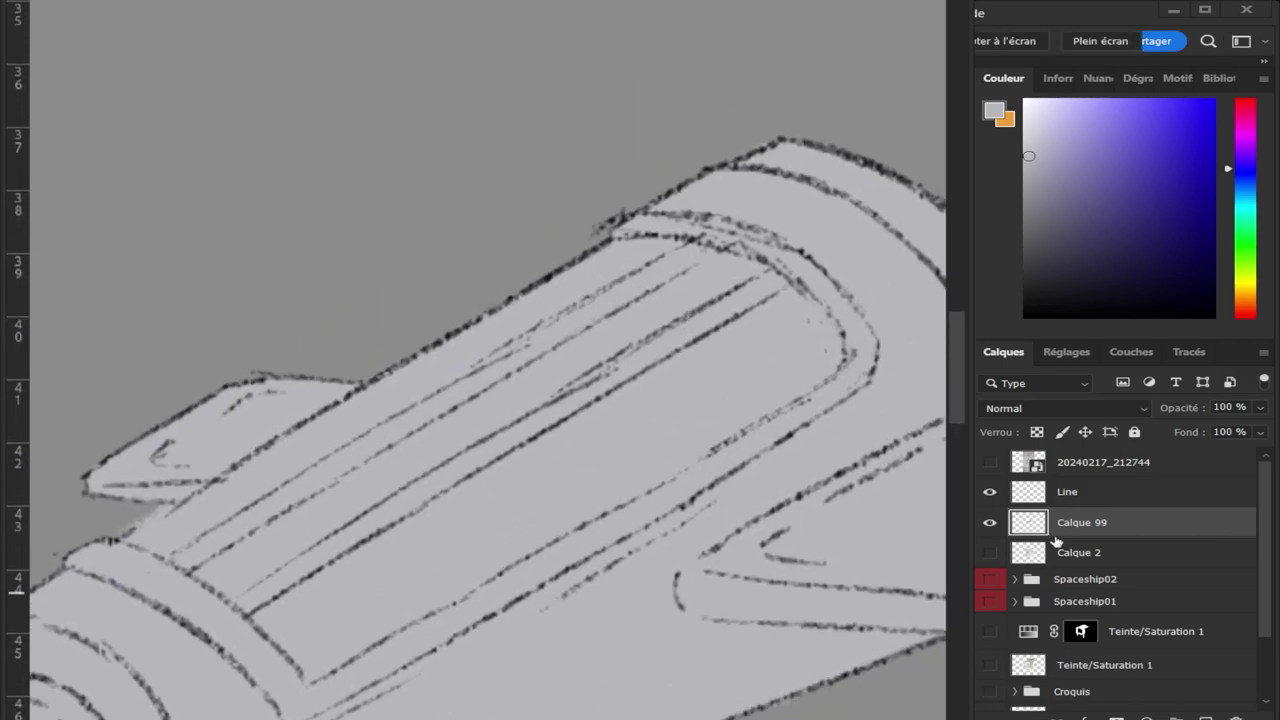
click(1021, 487)
key(b)
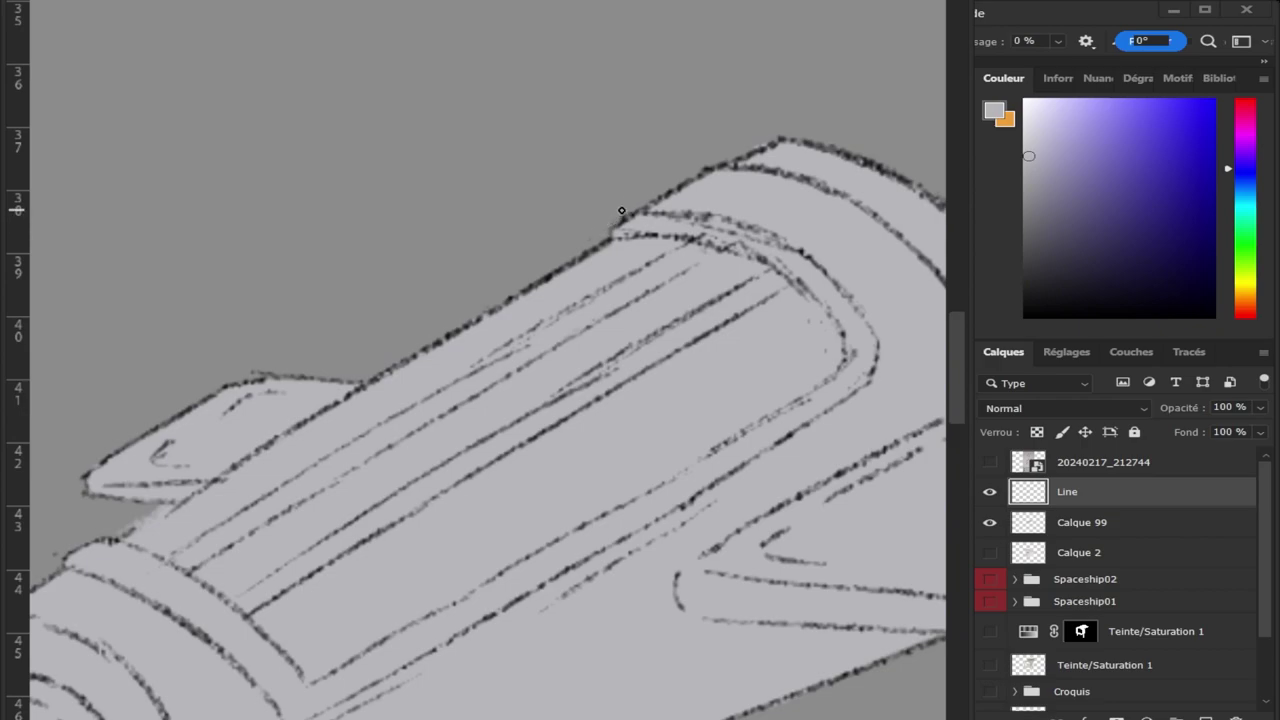
key(z)
alt+click(437, 208)
click(437, 208)
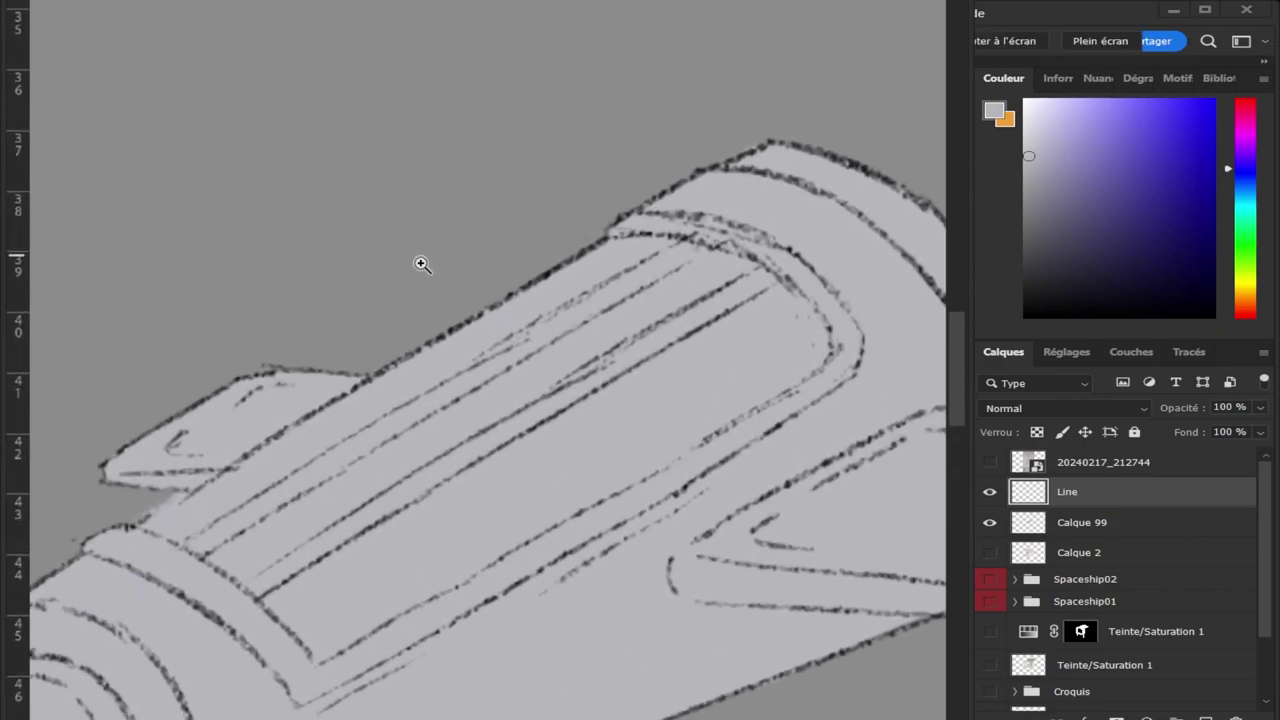
key(b)
key(z)
alt+click(354, 263)
alt+click(338, 260)
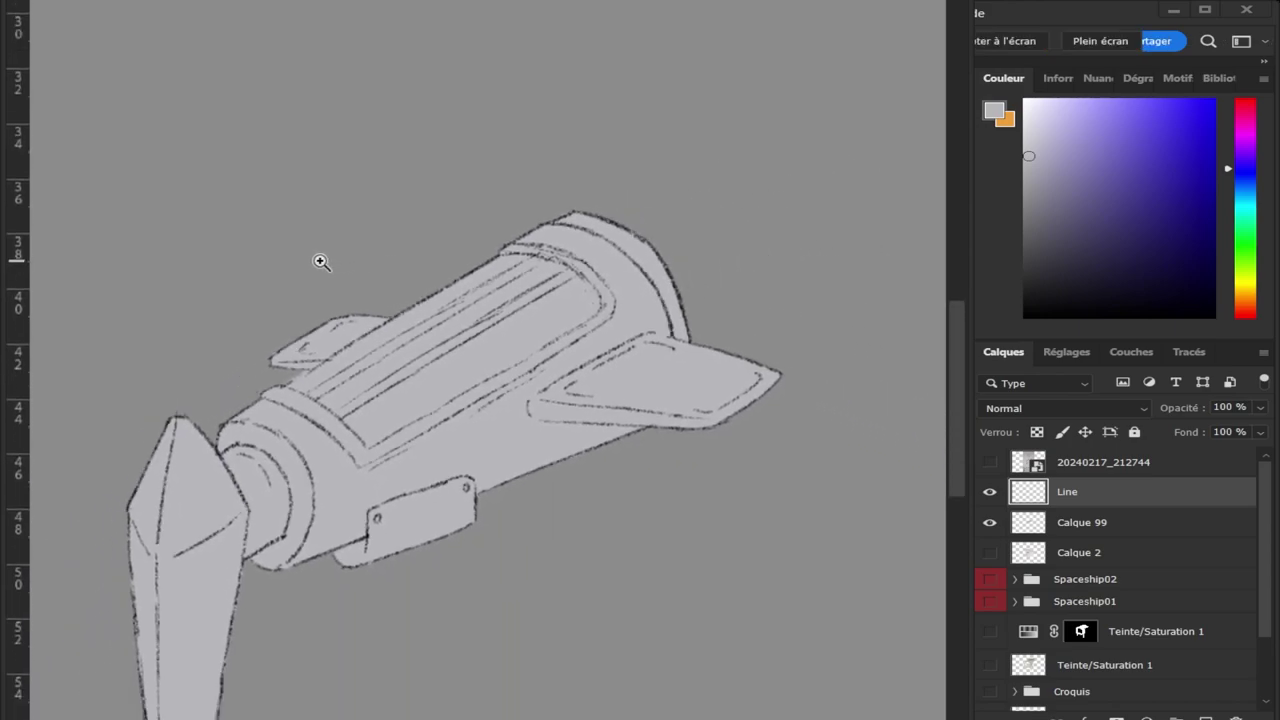
click(315, 262)
key(b)
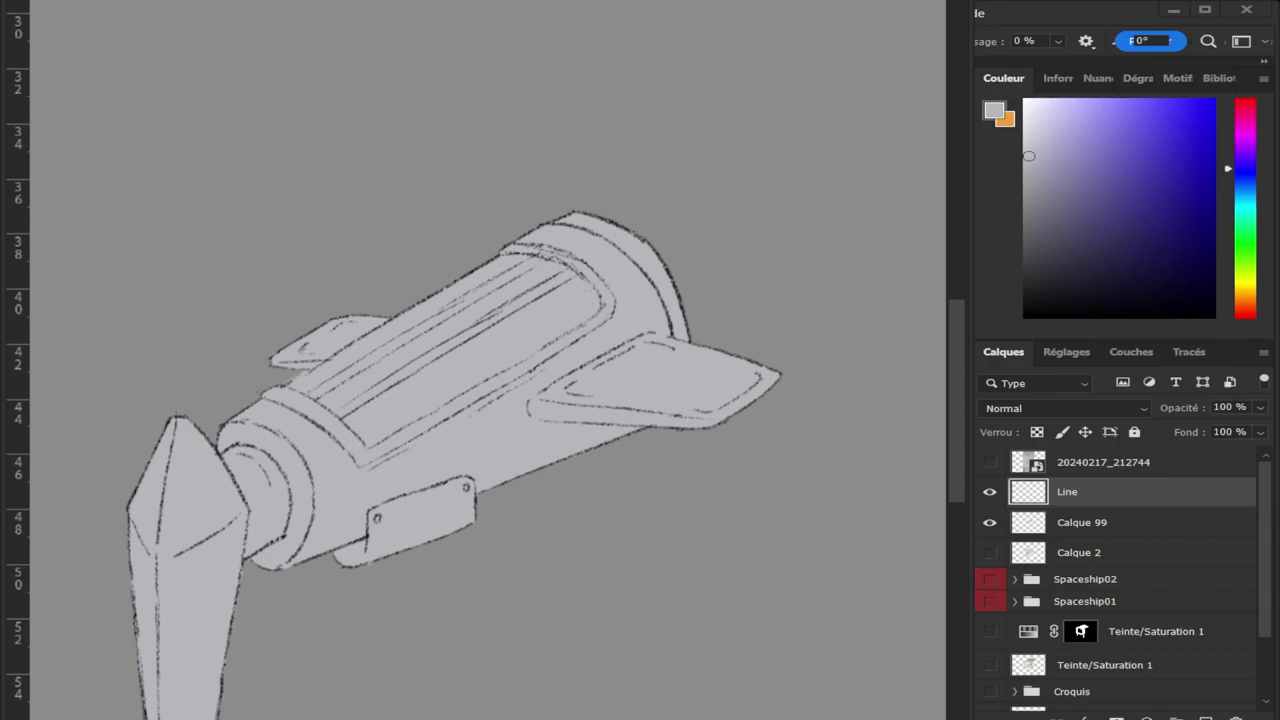
key(z)
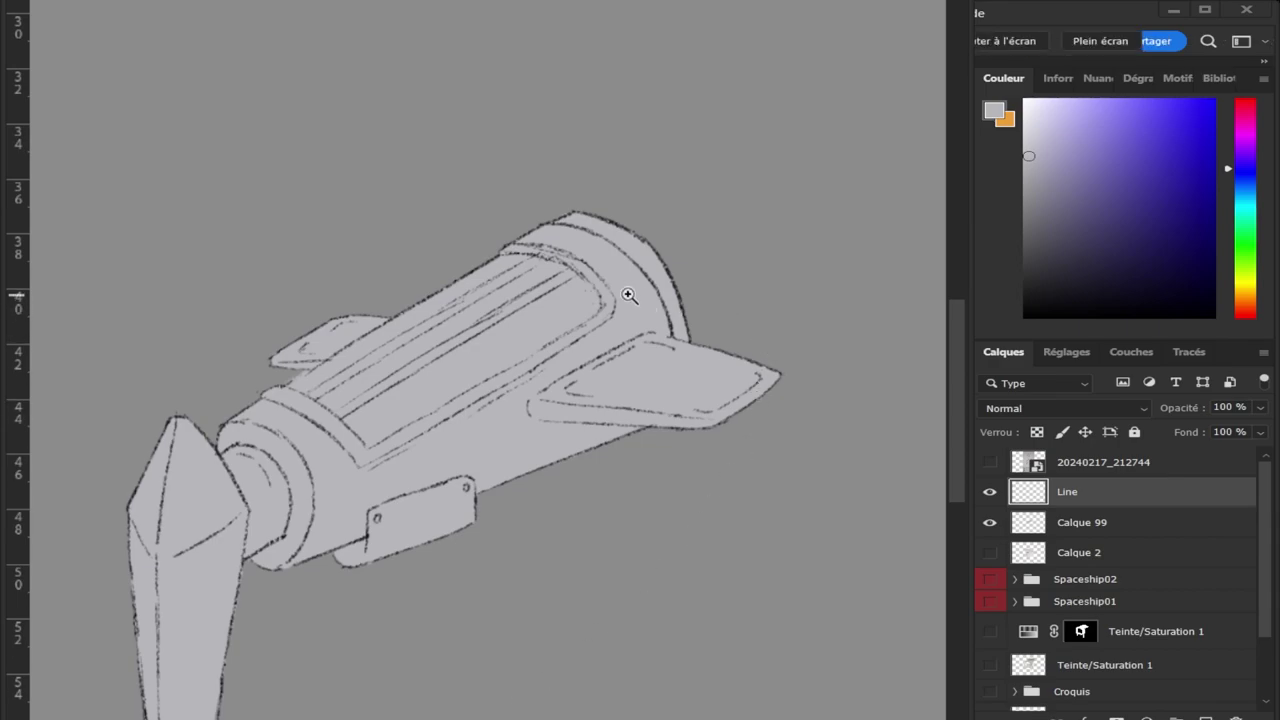
click(1069, 533)
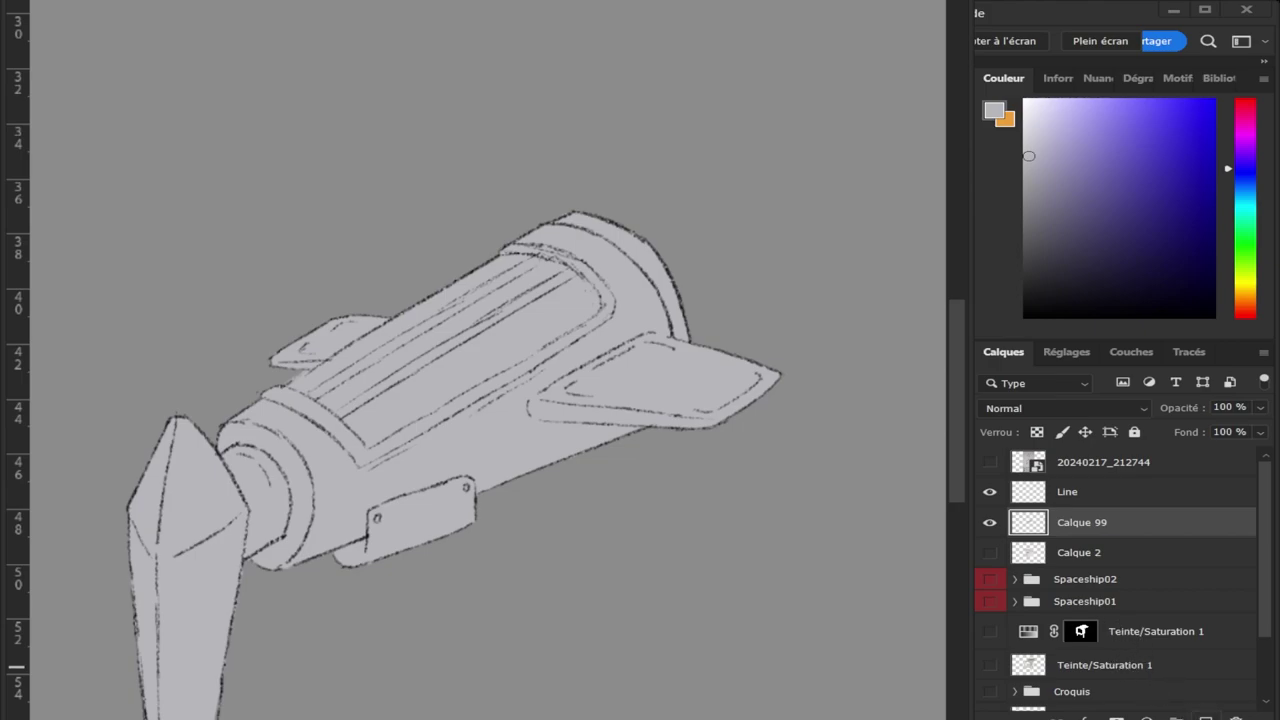
Create Calque 100 above Calque 99 and make it the active layer.
click(1200, 714)
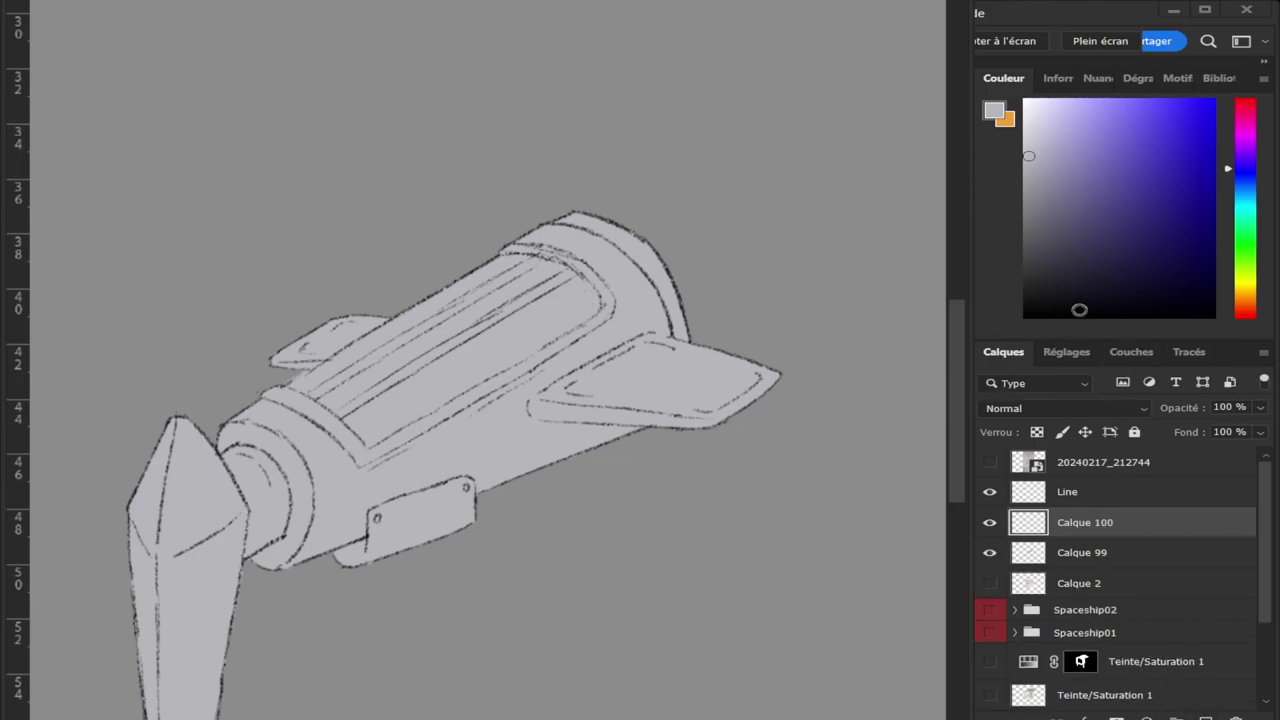
ctrl+click(1022, 558)
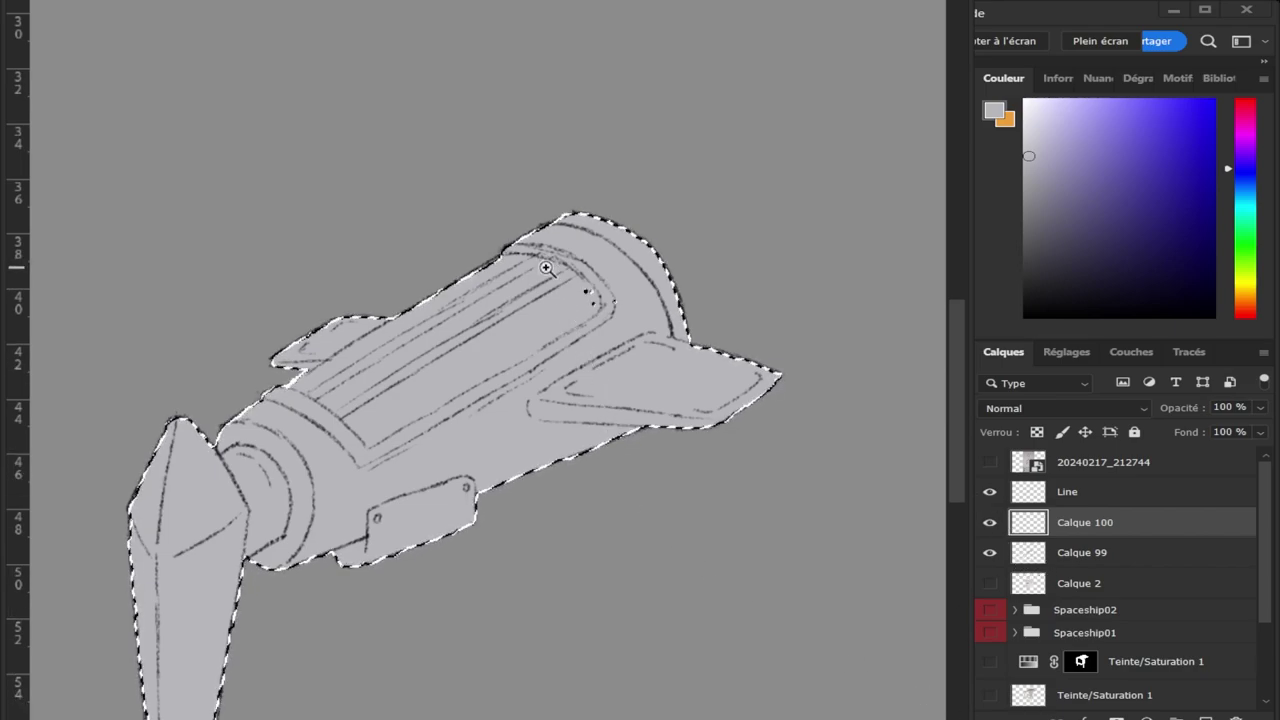
key(ctrl+d)
click(1052, 556)
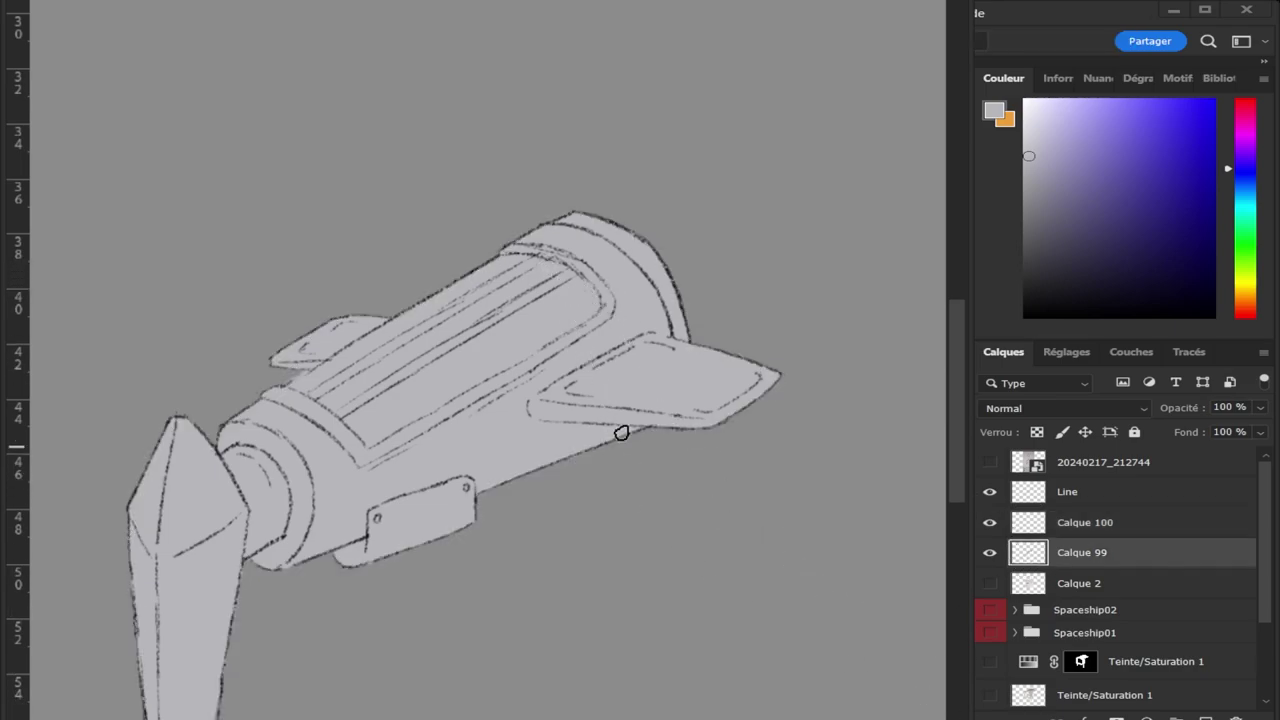
key(b)
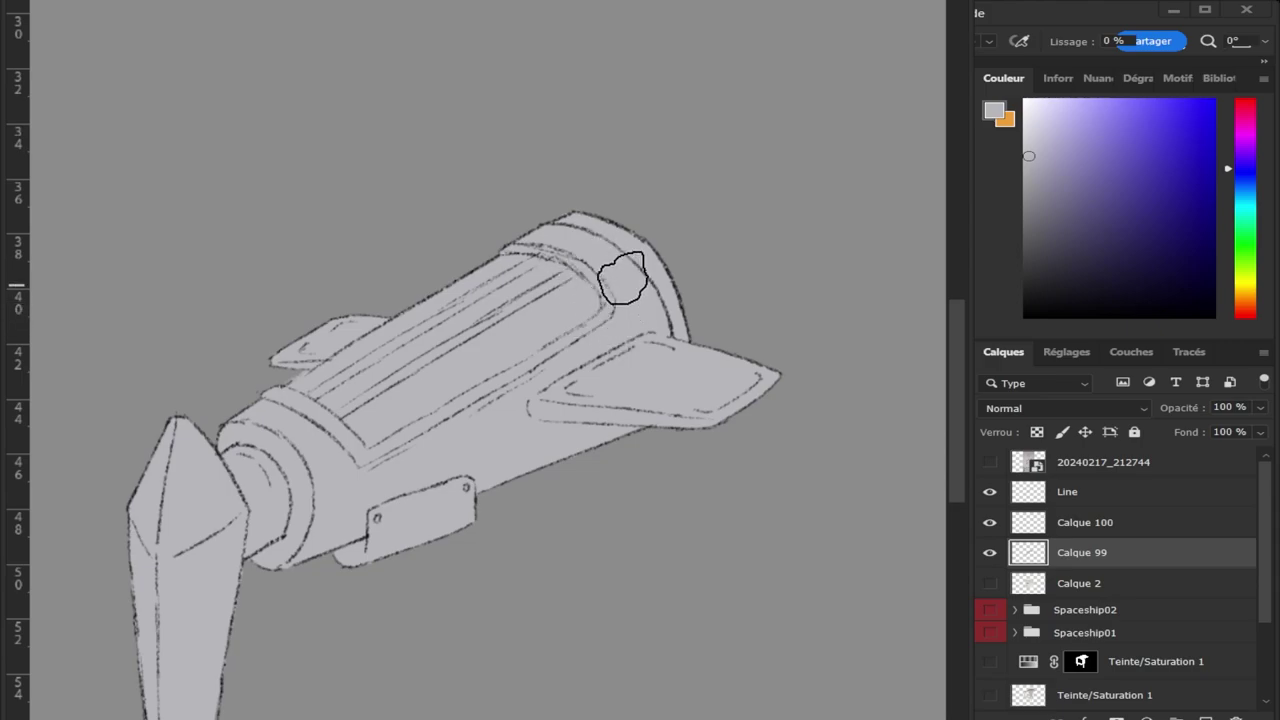
drag(640, 320, 632, 322)
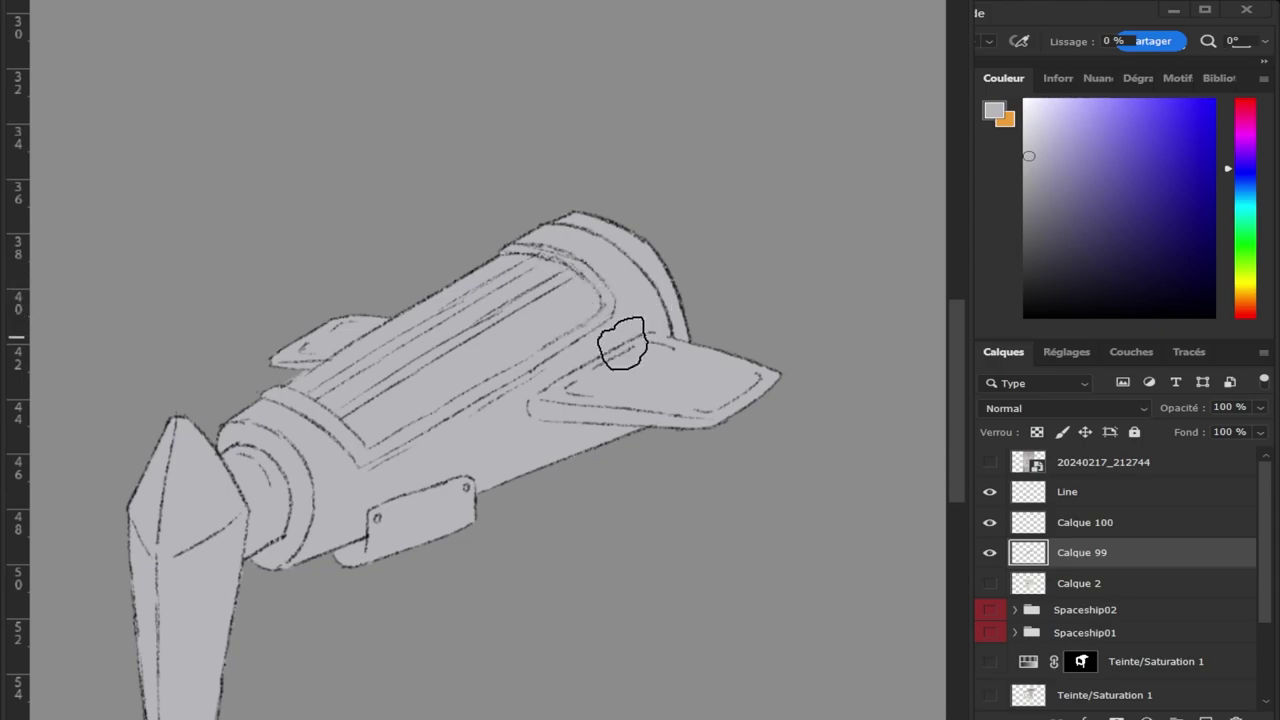
click(1034, 530)
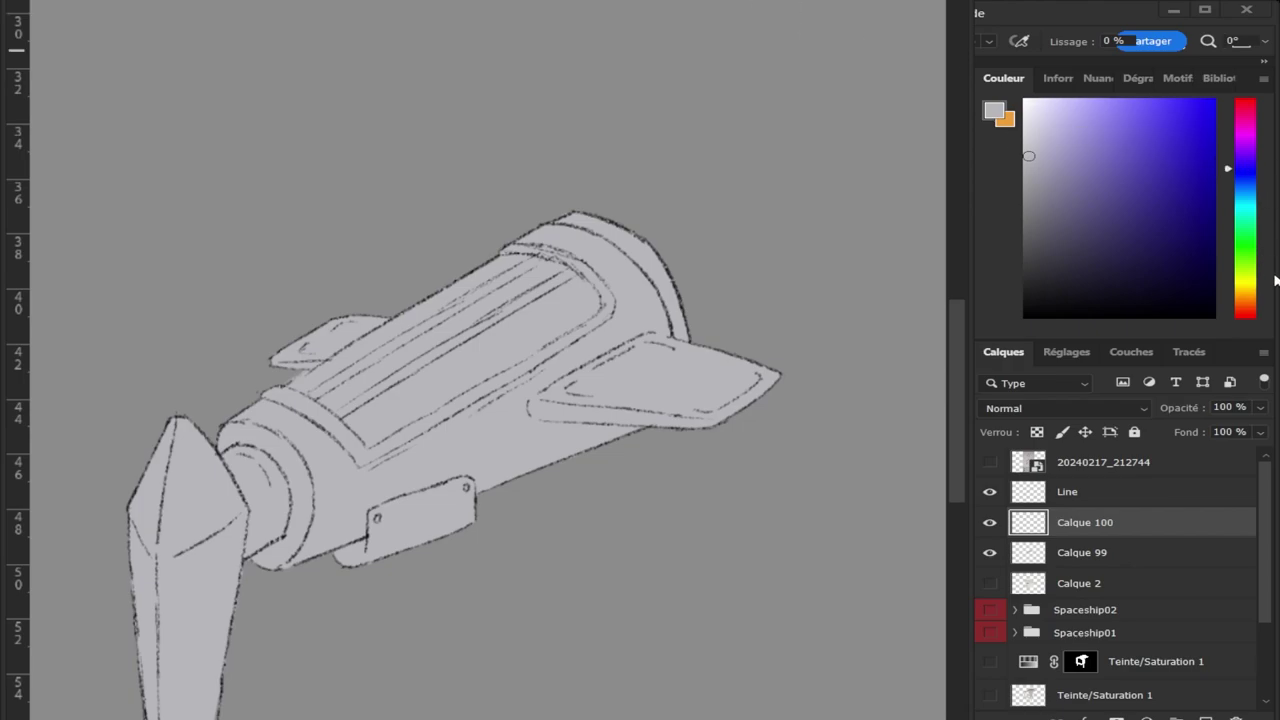
Test a pale yellow-green stroke, undo it, shrink the brush and return the hue to blue.
click(1248, 268)
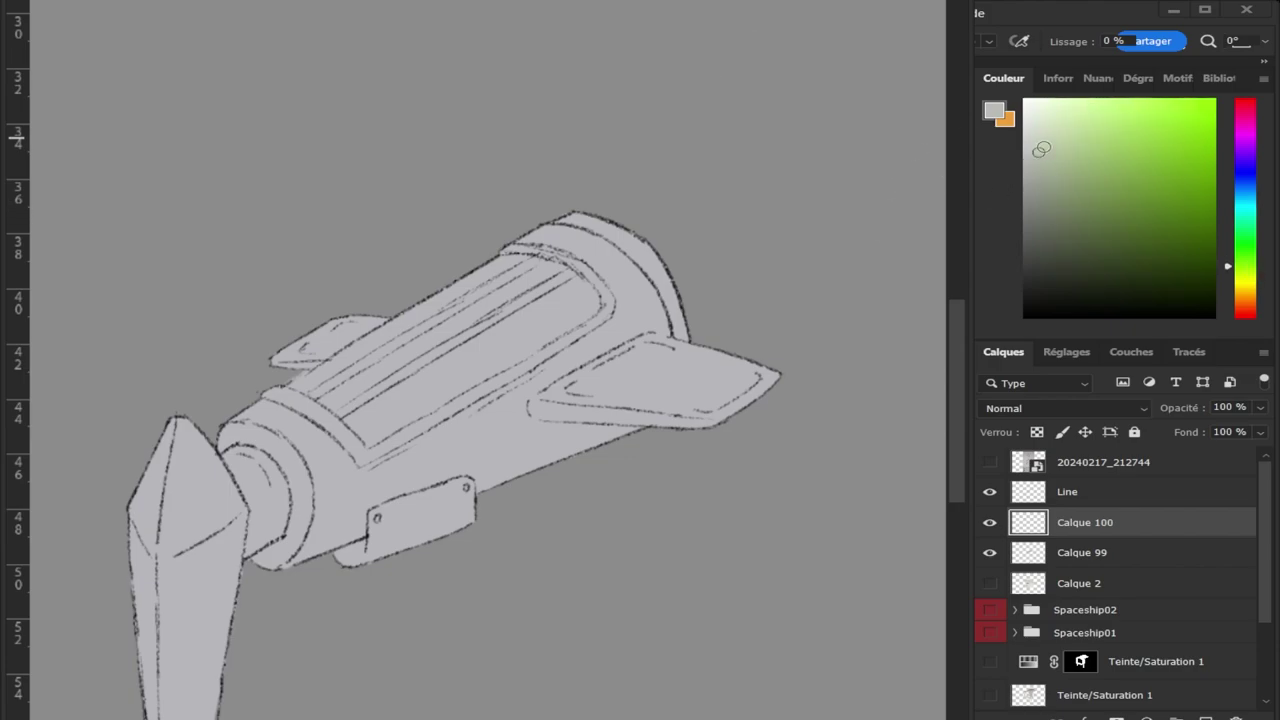
click(1032, 153)
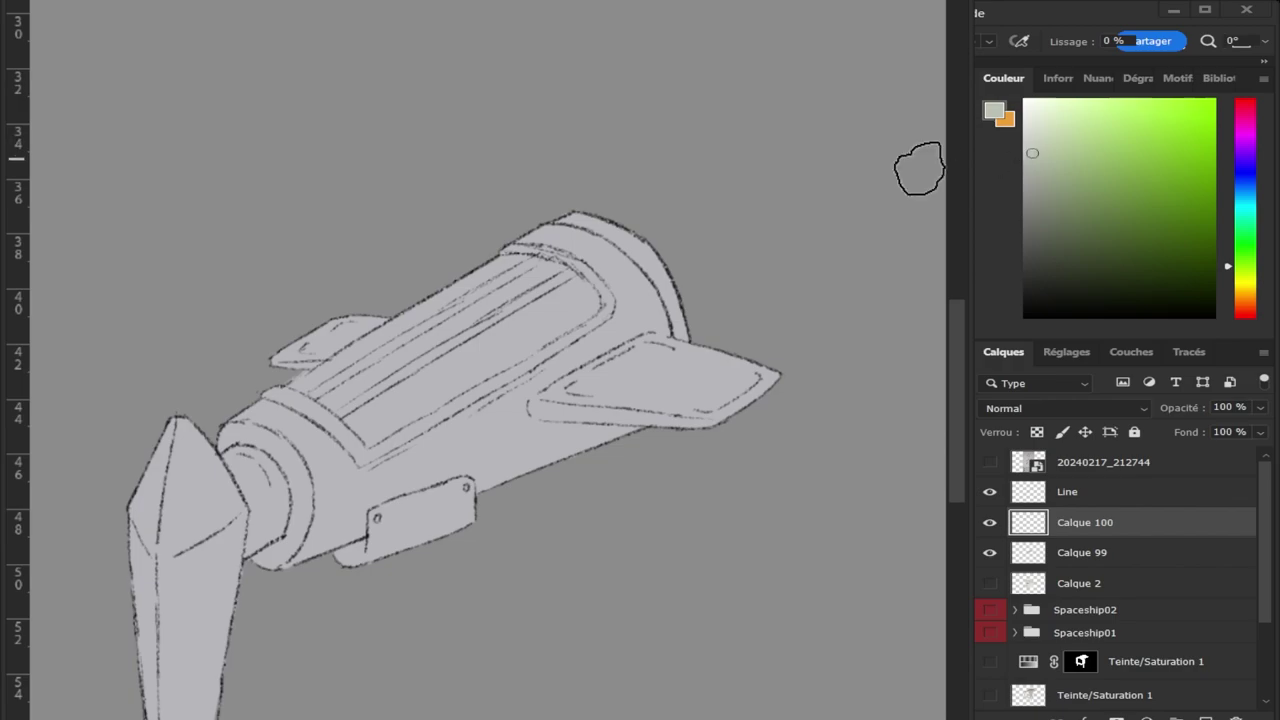
drag(371, 420, 430, 390)
key(ctrl+z)
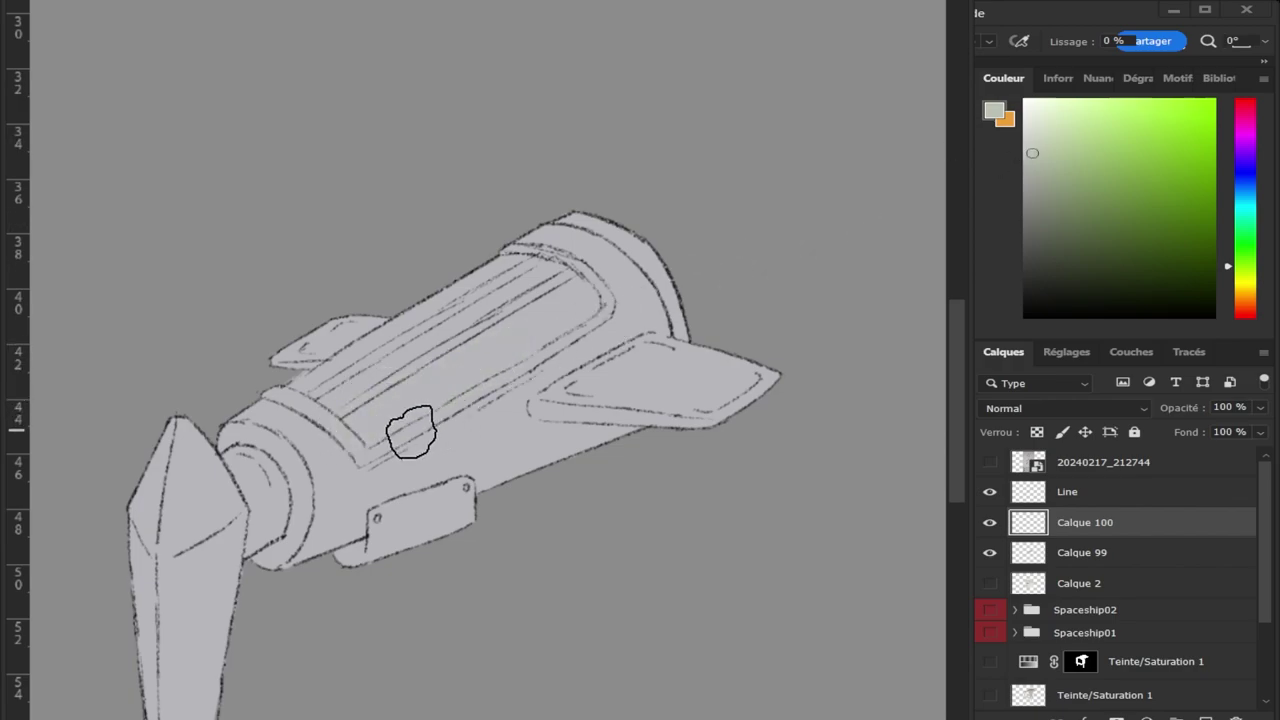
key(ctrl+shift+z)
key(ctrl+z)
key(bracketleft)
key(bracketleft)
key(bracketleft)
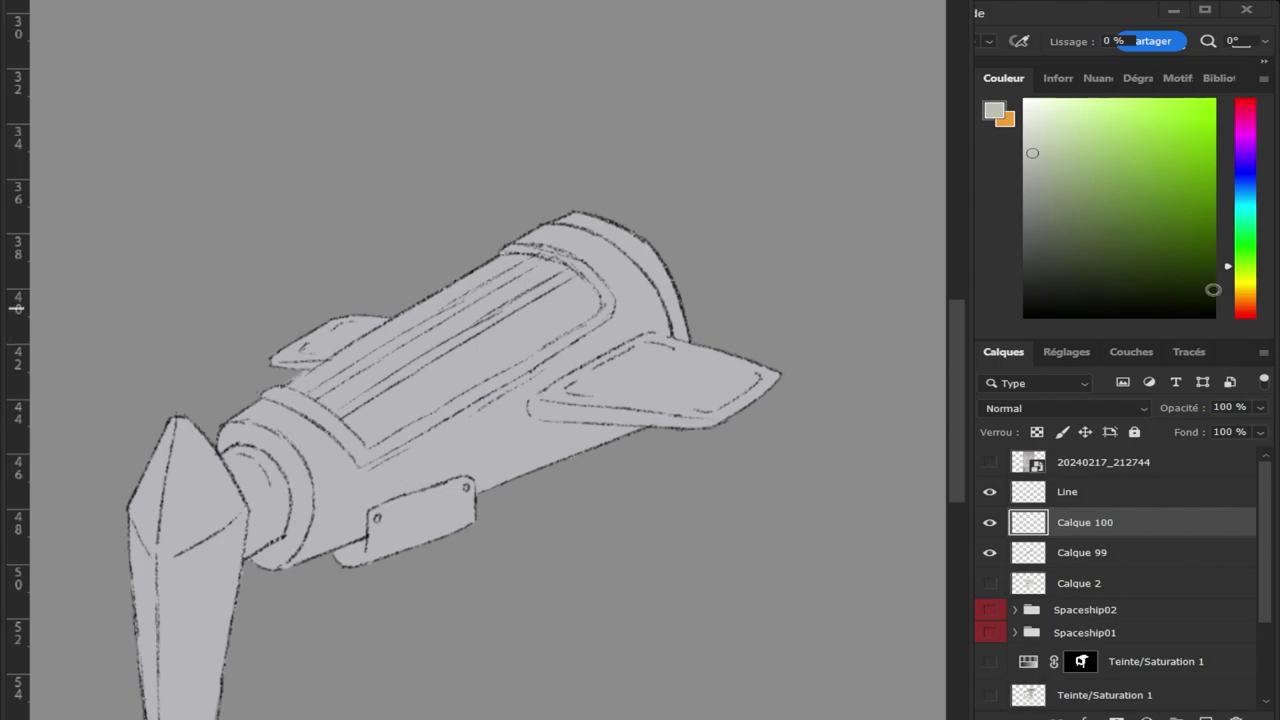
drag(1245, 187, 1252, 172)
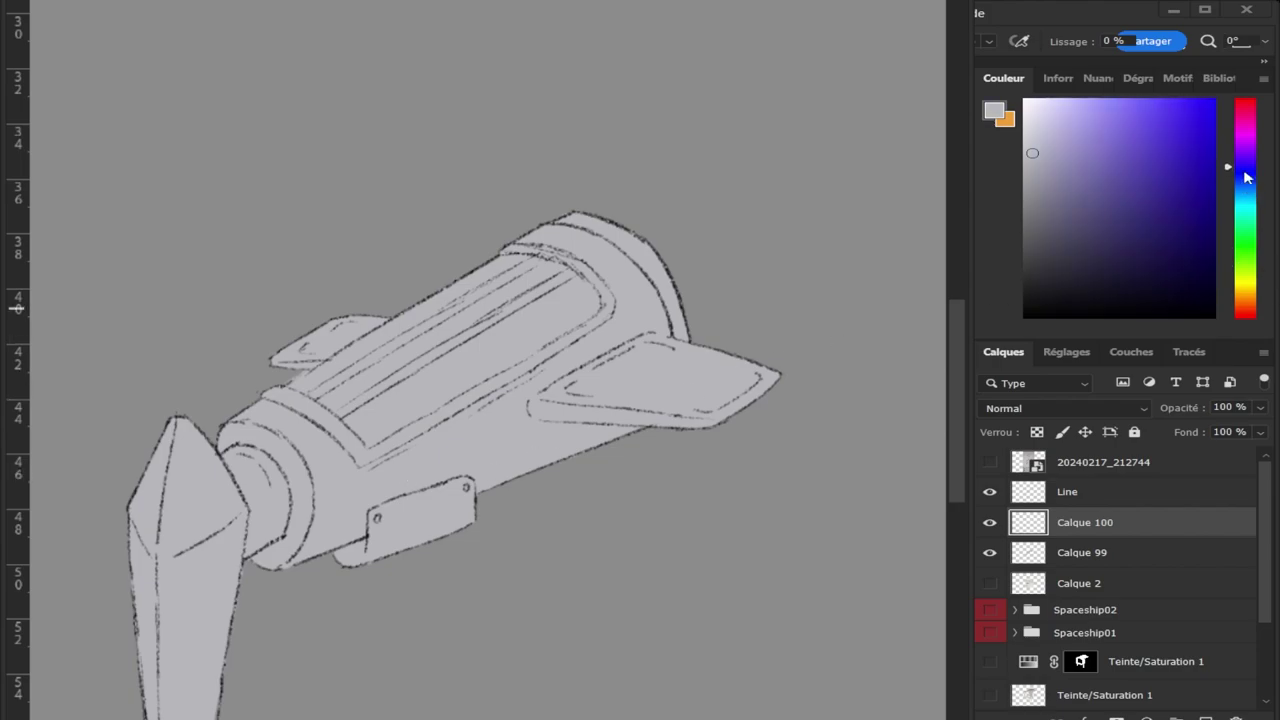
Paint the long top panel dark navy, covering the speck at its left end.
click(1157, 258)
mouse_move(422, 370)
mouse_down()
mouse_move(443, 377)
mouse_move(430, 340)
mouse_move(427, 363)
mouse_move(468, 377)
mouse_move(590, 305)
mouse_up()
key(ctrl+z)
drag(480, 345, 575, 285)
drag(429, 363, 515, 268)
mouse_move(335, 375)
mouse_down()
mouse_move(420, 318)
mouse_move(320, 380)
mouse_move(360, 430)
mouse_move(365, 385)
mouse_move(341, 397)
mouse_move(480, 326)
mouse_move(443, 323)
mouse_move(540, 270)
mouse_move(565, 302)
mouse_move(588, 298)
mouse_up()
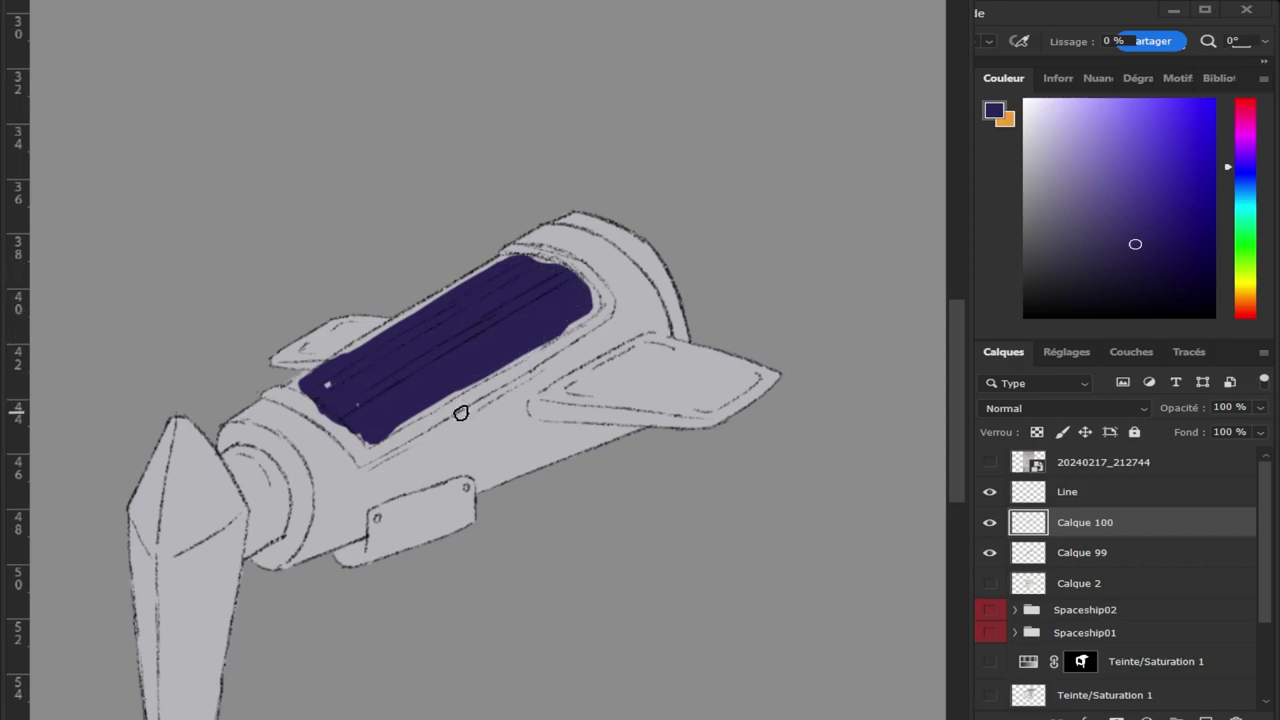
drag(374, 396, 322, 383)
Trim the top panel's edges with a yellow border.
click(1250, 294)
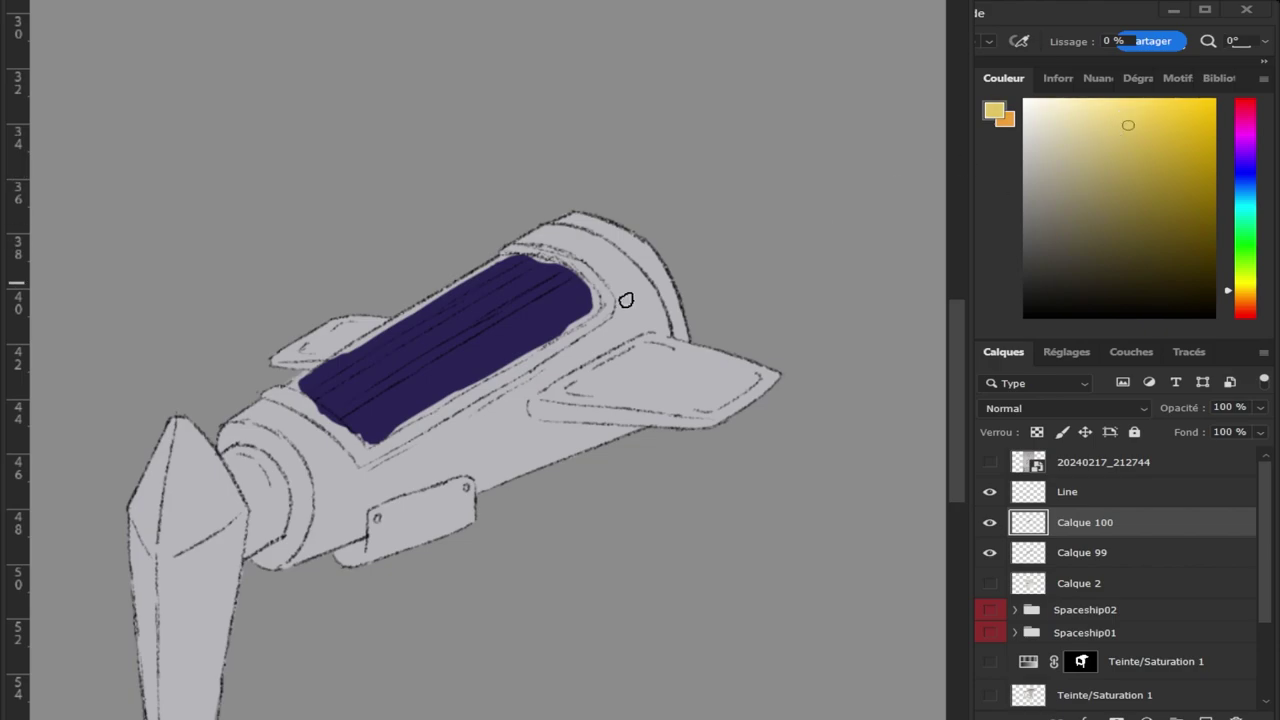
mouse_move(359, 453)
mouse_down()
mouse_move(300, 420)
mouse_move(294, 400)
mouse_move(383, 449)
mouse_move(456, 406)
mouse_up()
mouse_move(591, 322)
mouse_down()
mouse_move(606, 290)
mouse_move(518, 244)
mouse_up()
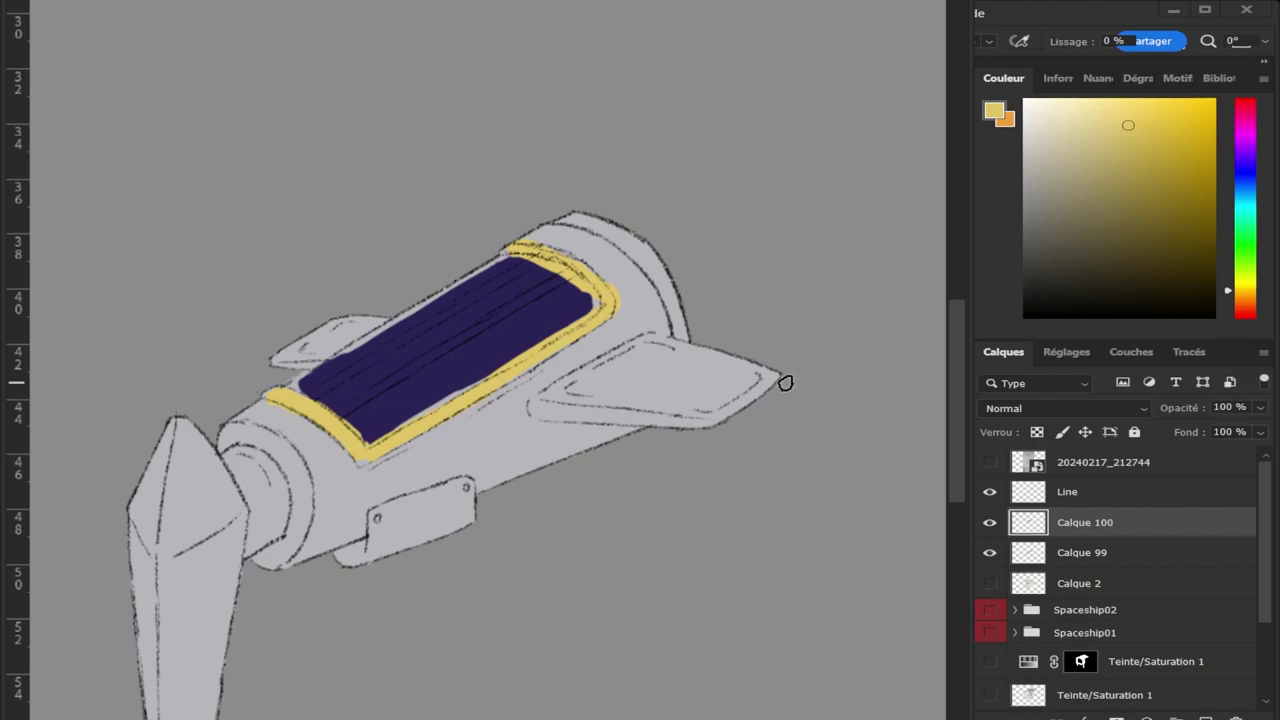
Paint the lower side plate a dark purple sampled from the body grey.
key(i)
click(492, 433)
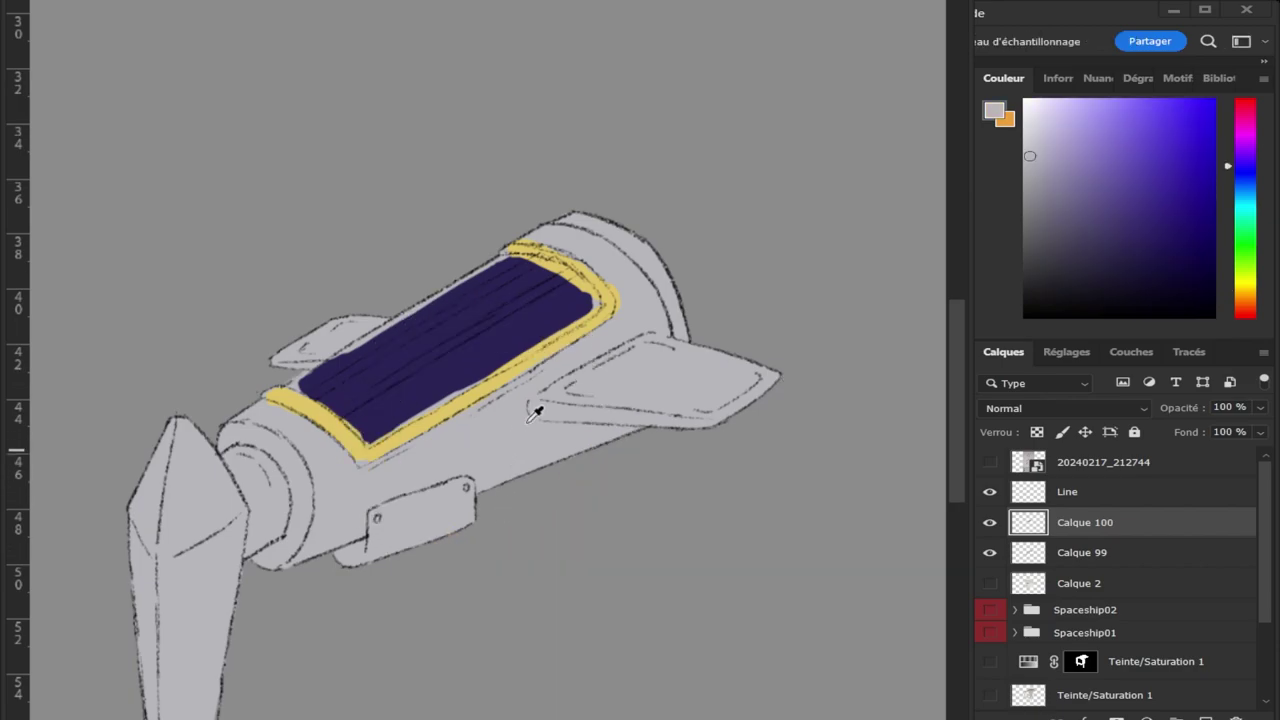
drag(1069, 173, 1062, 232)
key(b)
mouse_move(397, 530)
mouse_down()
mouse_move(368, 556)
mouse_move(478, 500)
mouse_move(403, 486)
mouse_up()
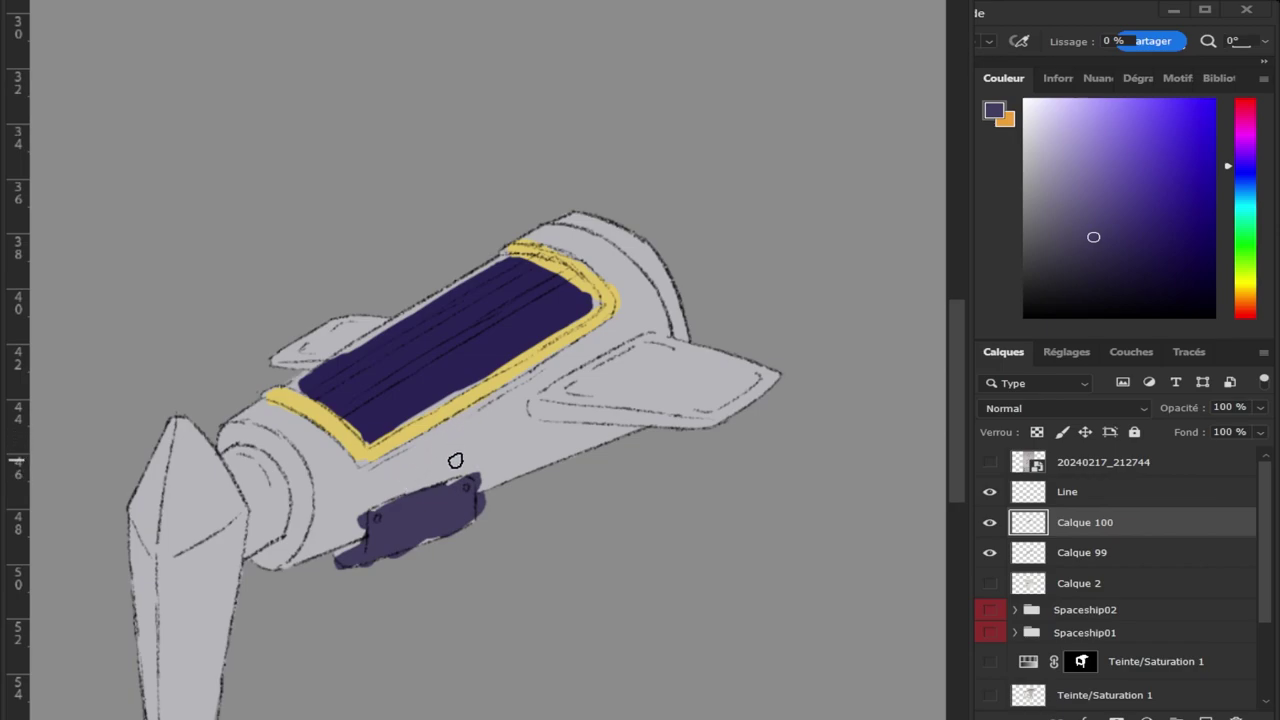
Paint both wings pale cream-yellow, then sample the panel trim's yellow.
key(i)
click(490, 444)
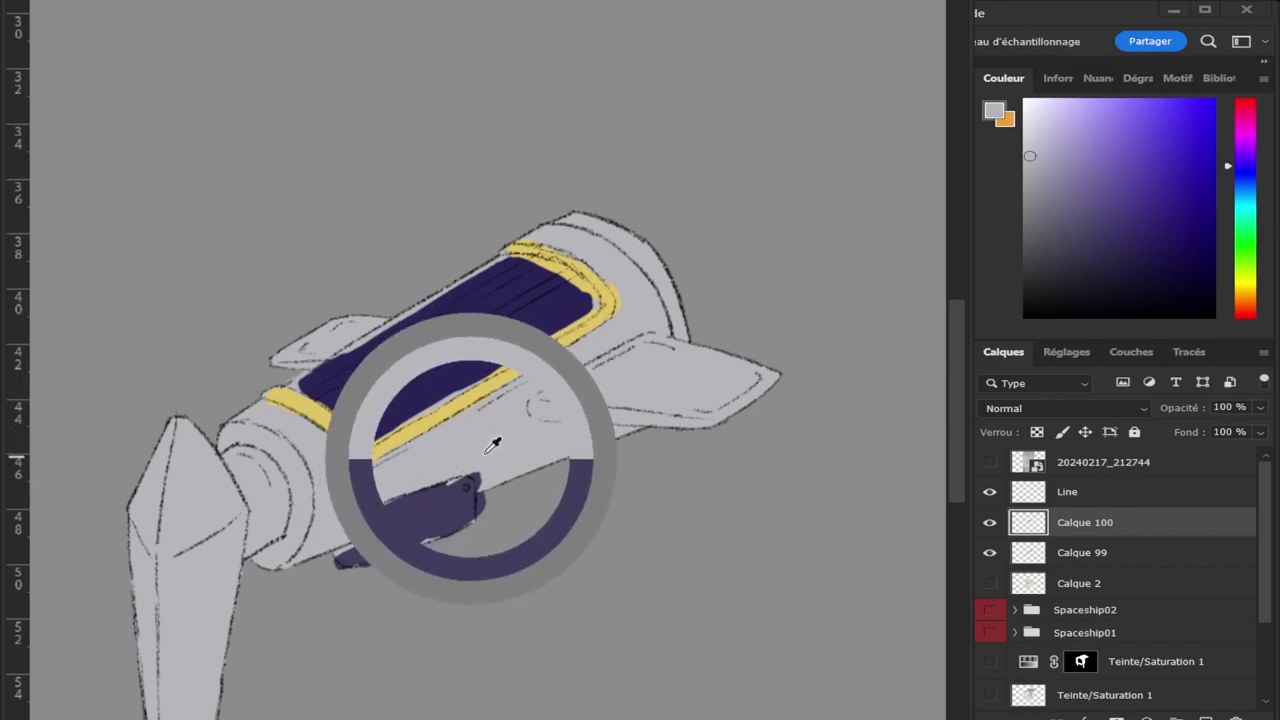
click(1248, 284)
drag(1061, 140, 1054, 142)
key(b)
mouse_move(580, 391)
mouse_down()
mouse_move(600, 363)
mouse_move(614, 382)
mouse_move(705, 402)
mouse_up()
click(1045, 119)
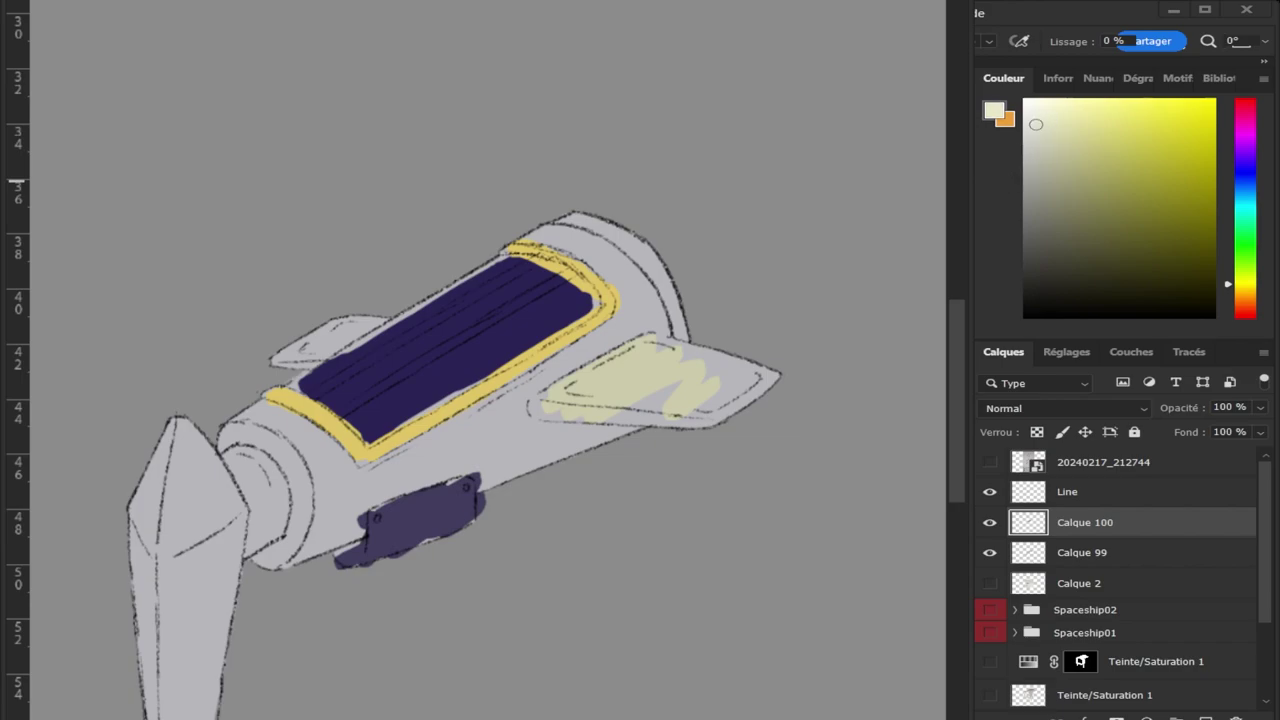
mouse_move(551, 400)
mouse_down()
mouse_move(603, 371)
mouse_move(647, 368)
mouse_move(677, 423)
mouse_move(680, 397)
mouse_up()
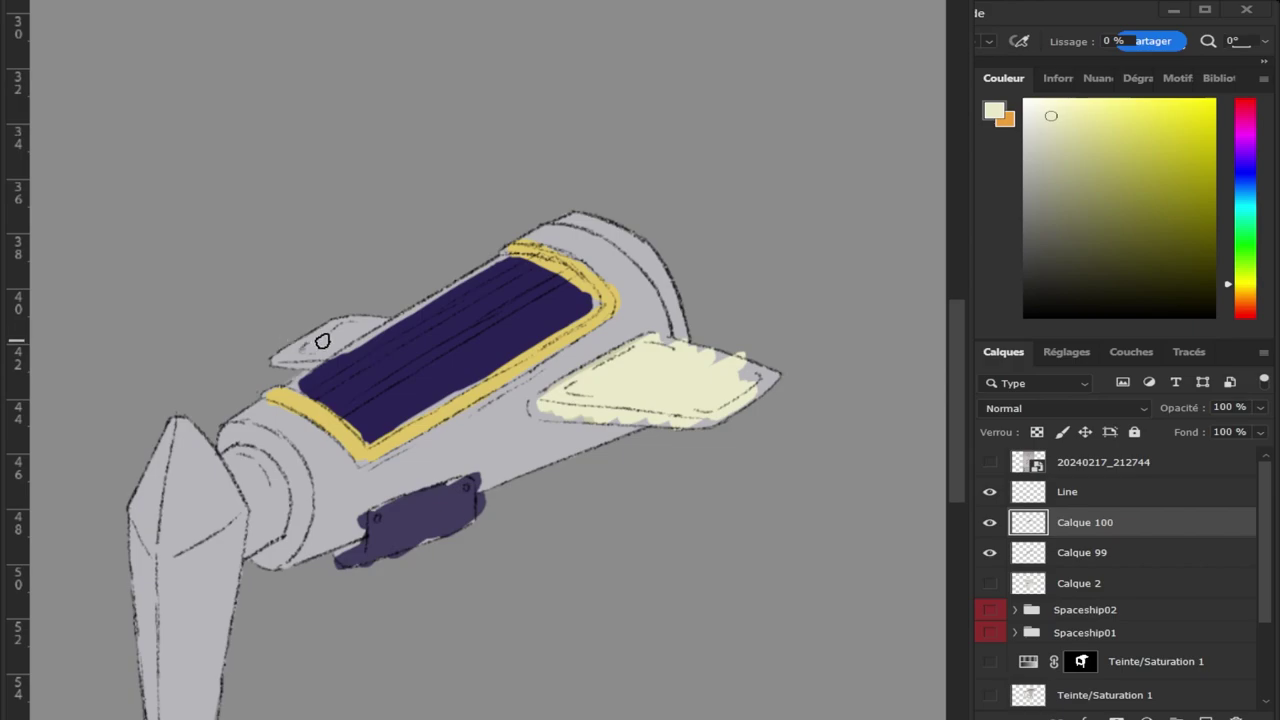
mouse_move(322, 342)
mouse_down()
mouse_move(297, 343)
mouse_move(343, 334)
mouse_move(356, 354)
mouse_up()
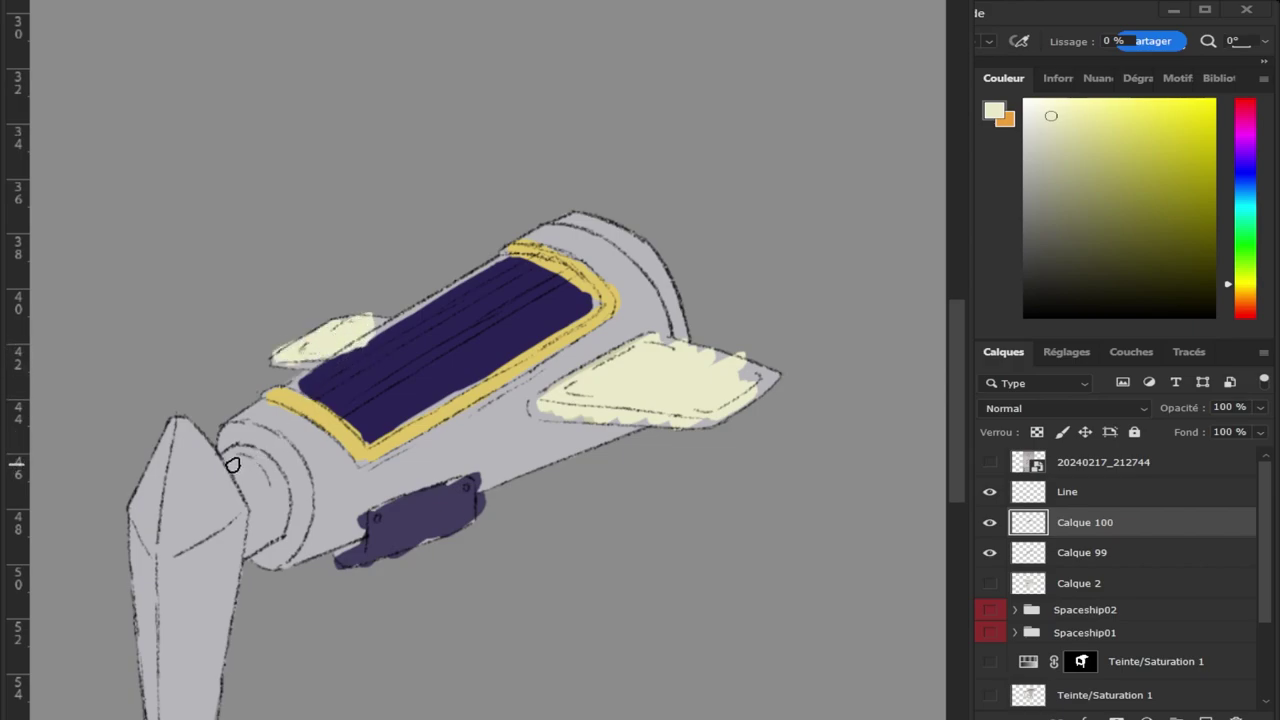
alt+click(322, 426)
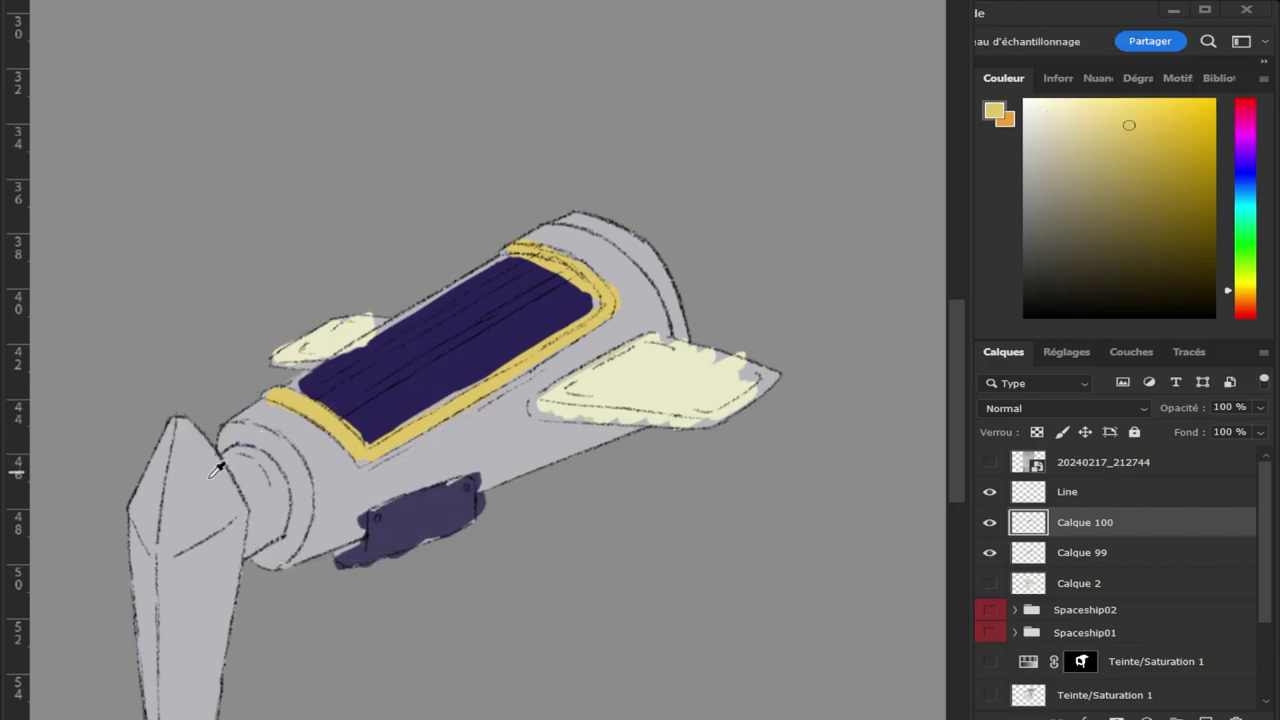
Paint the front fin yellow, using a smaller brush along its right edge.
mouse_move(168, 516)
mouse_down()
mouse_move(163, 643)
mouse_move(143, 531)
mouse_move(191, 449)
mouse_move(209, 503)
mouse_move(180, 710)
mouse_up()
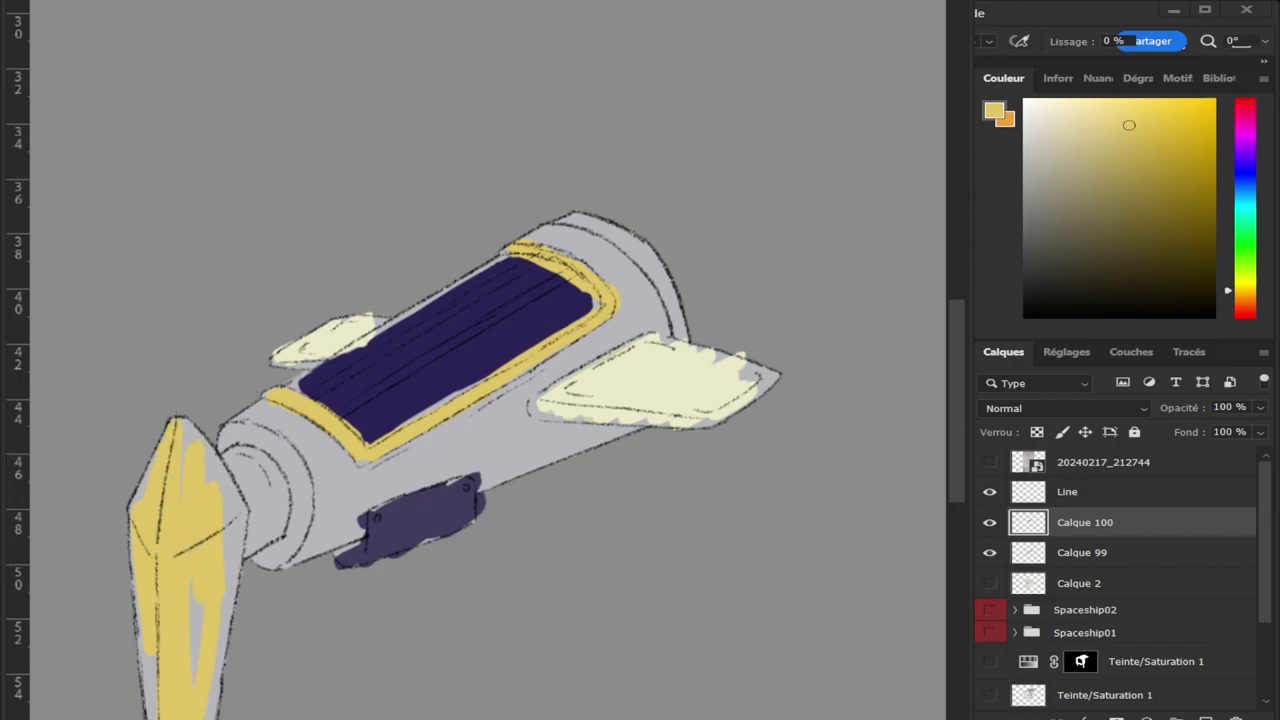
mouse_move(185, 631)
mouse_down()
mouse_move(200, 534)
mouse_move(151, 660)
mouse_move(183, 474)
mouse_move(225, 545)
mouse_move(220, 712)
mouse_up()
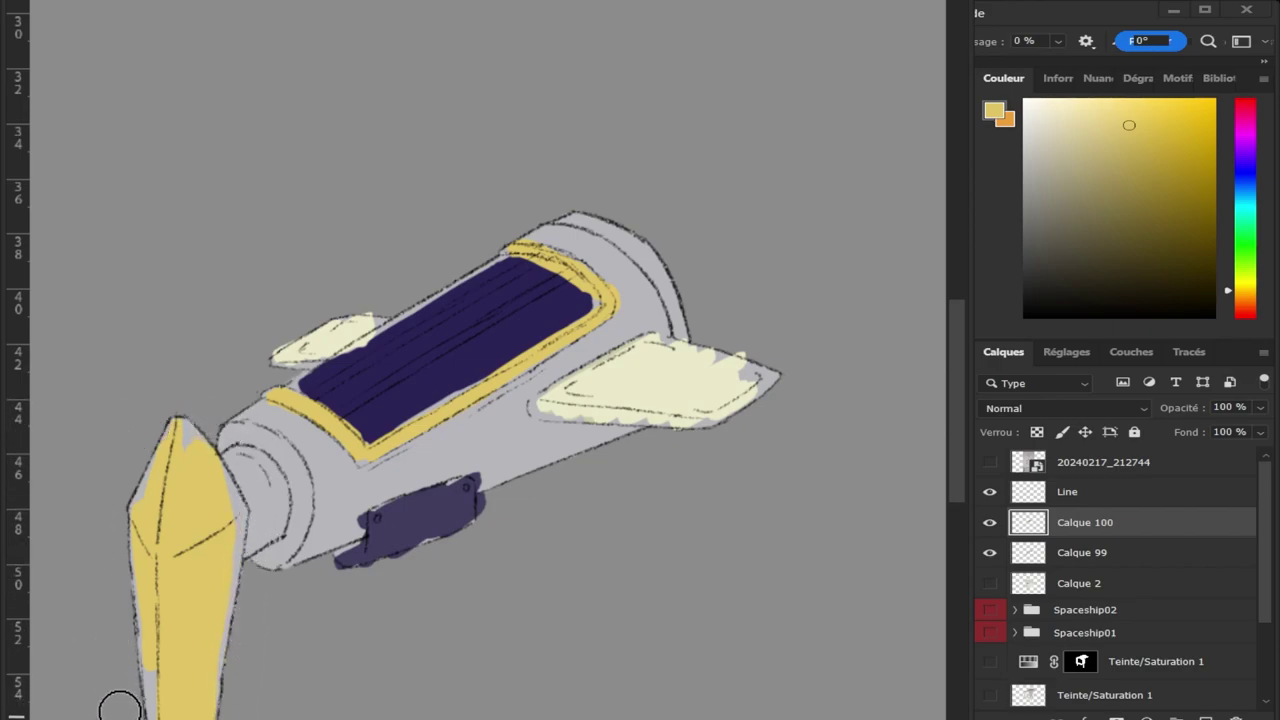
key(bracketleft)
key(bracketleft)
key(bracketleft)
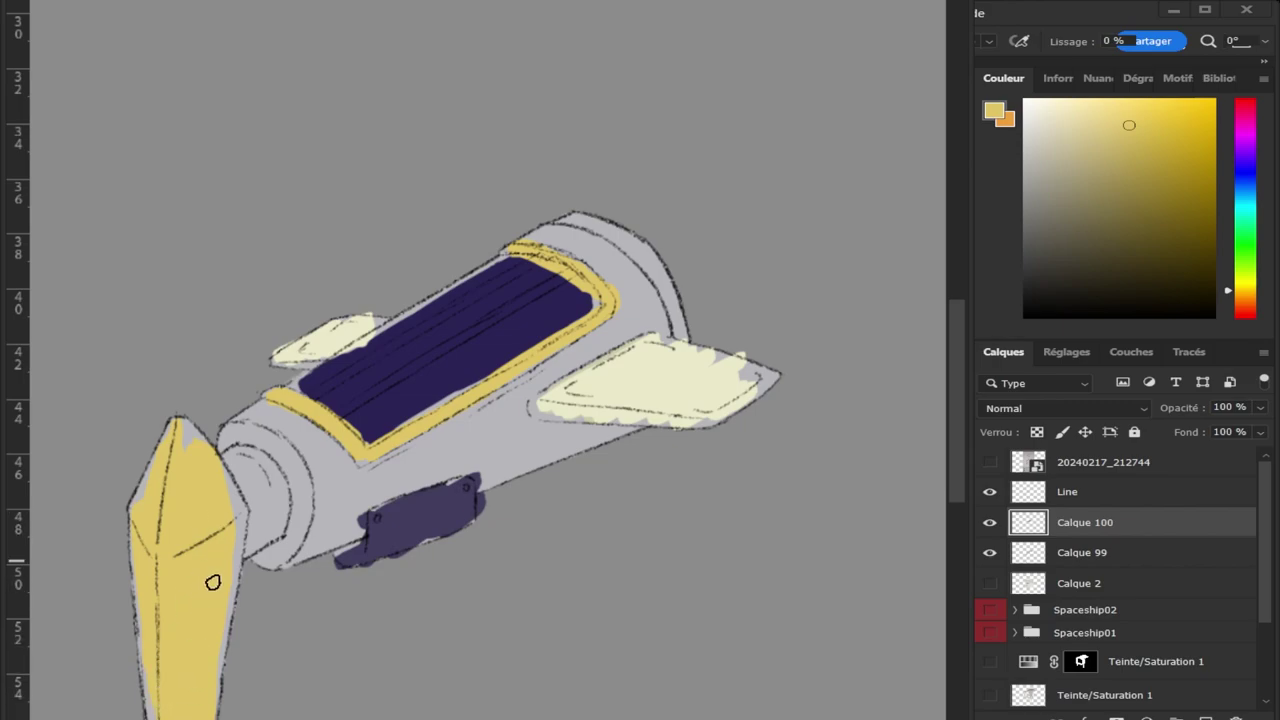
drag(226, 574, 227, 526)
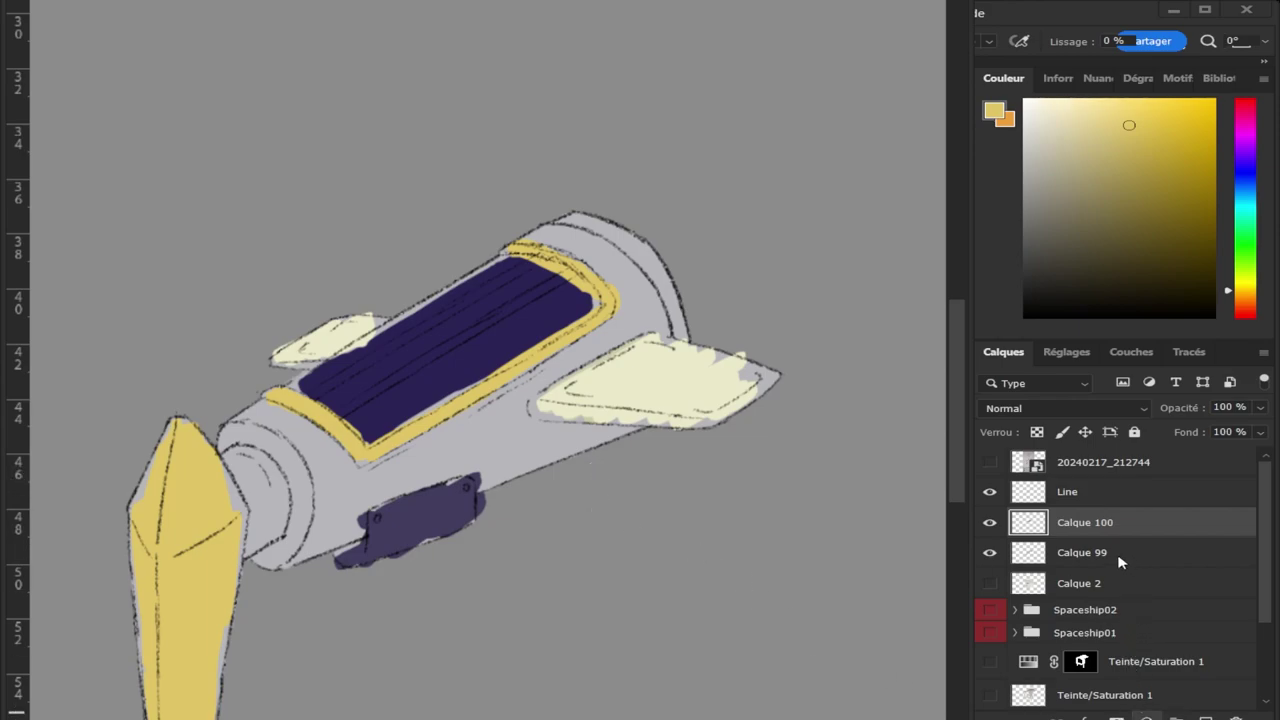
Add a Hue/Saturation adjustment turning yellows cyan, plus new layer Calque 101 on top.
key(ctrl+u)
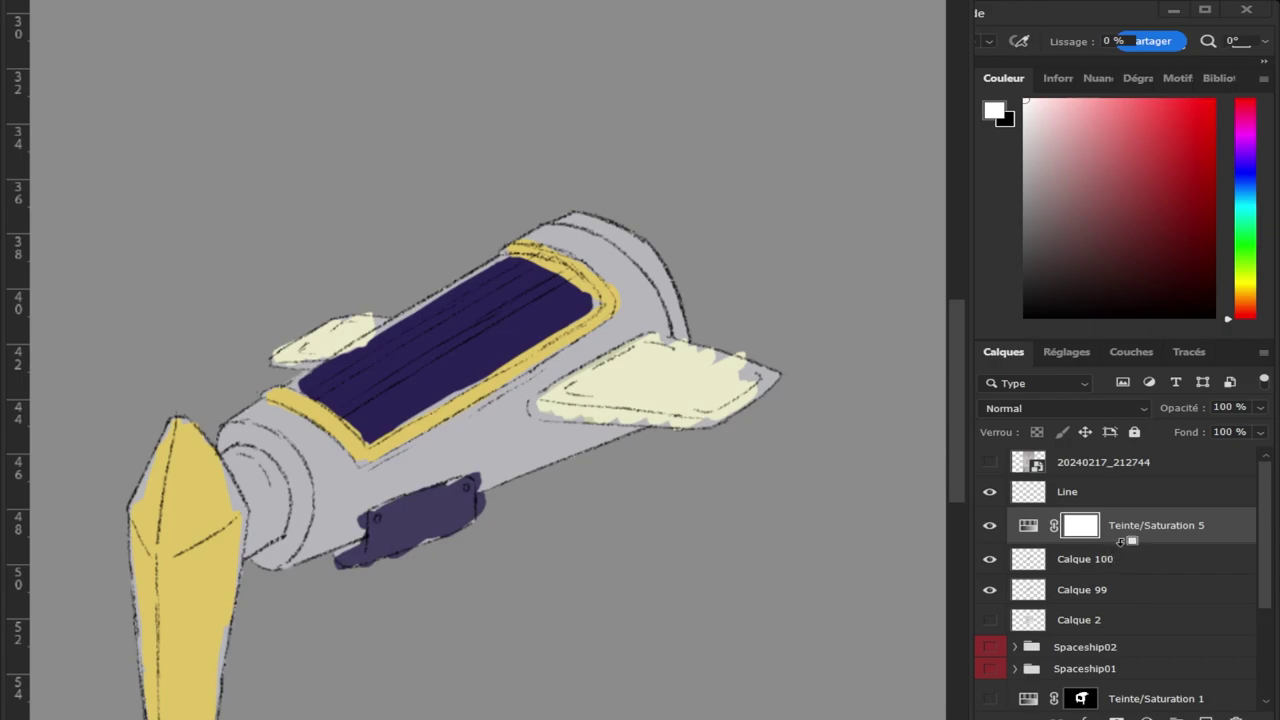
click(1125, 540)
drag(628, 456, 664, 456)
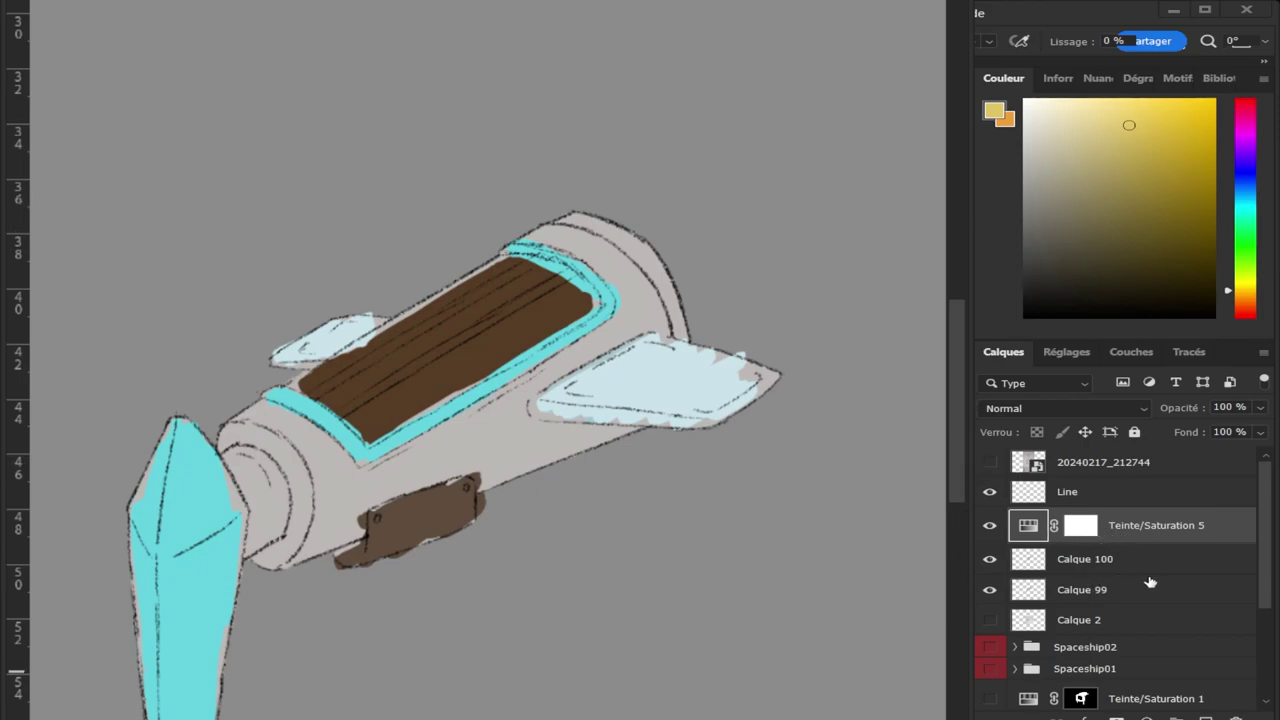
key(ctrl+shift+alt+n)
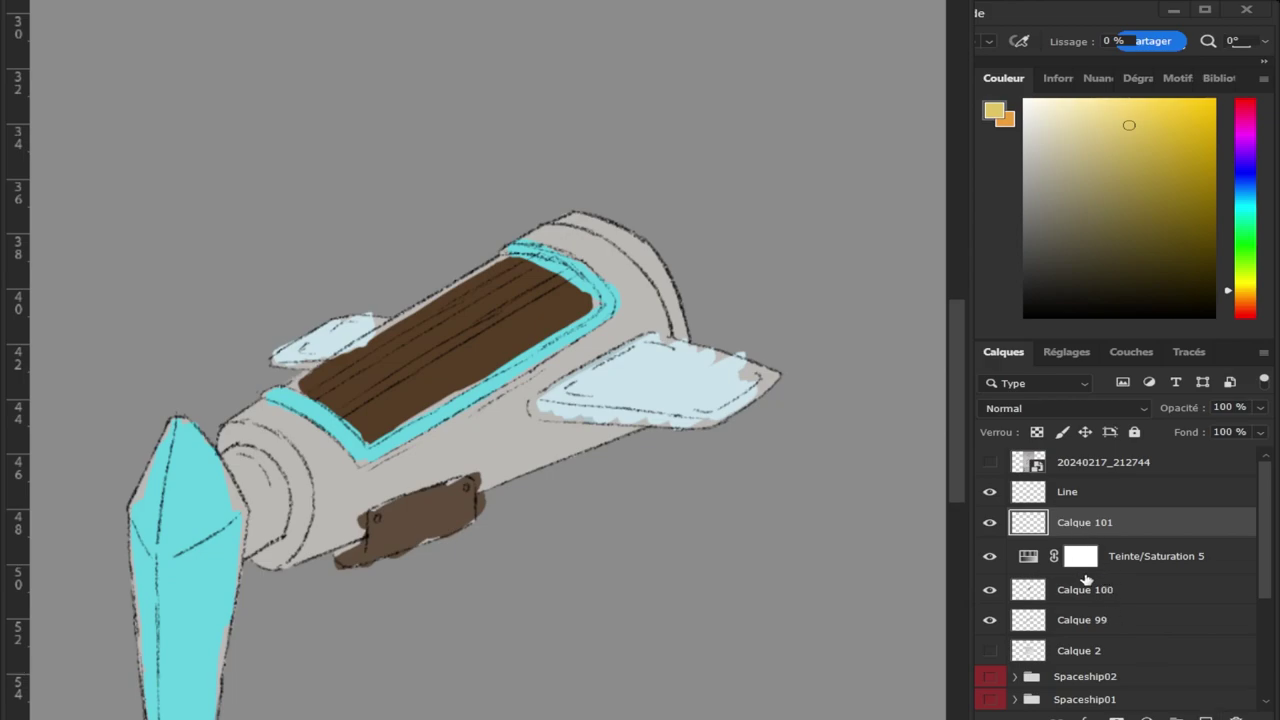
Clip Teinte/Saturation 5 to Calque 100 and sample the front fin's cyan.
alt+click(1102, 567)
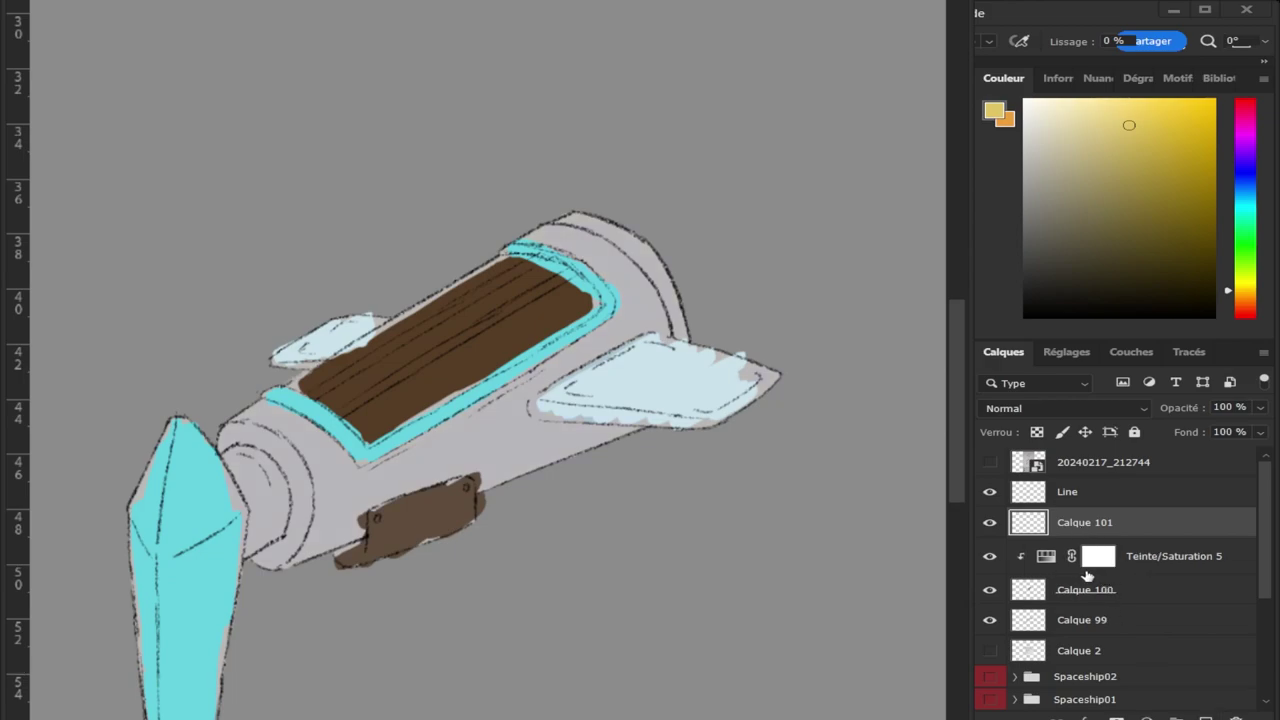
click(988, 560)
key(i)
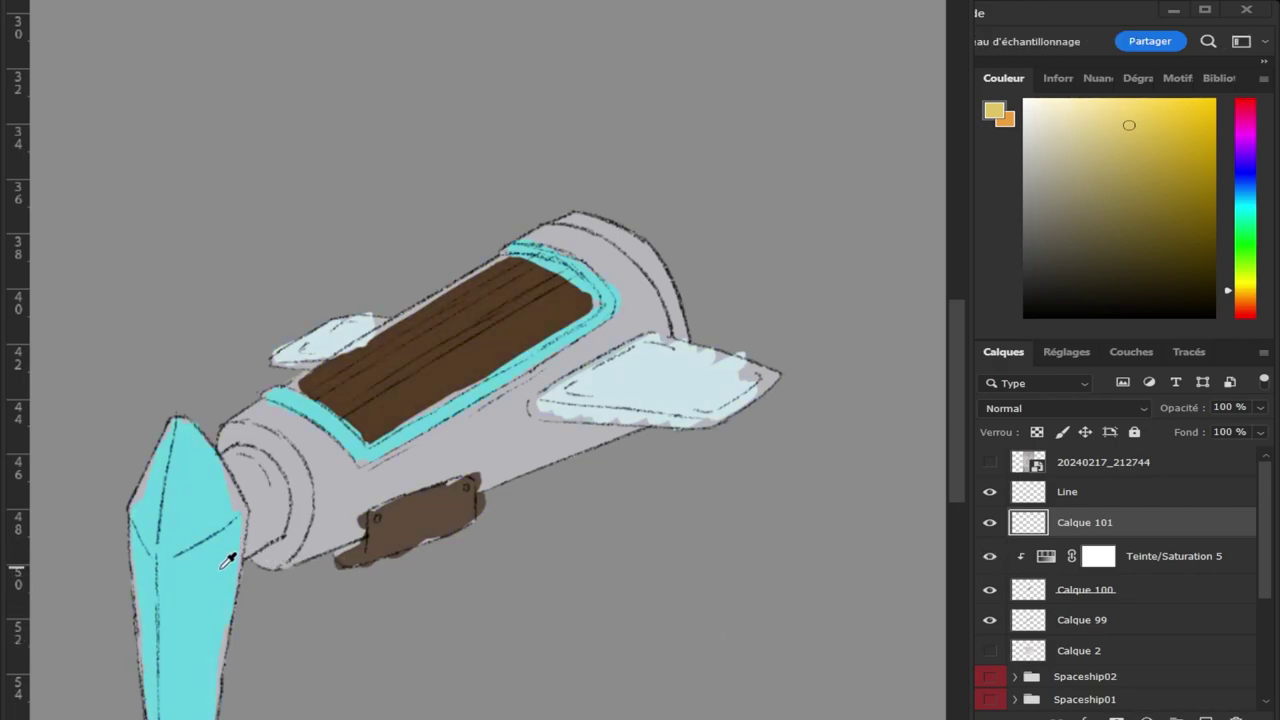
click(208, 588)
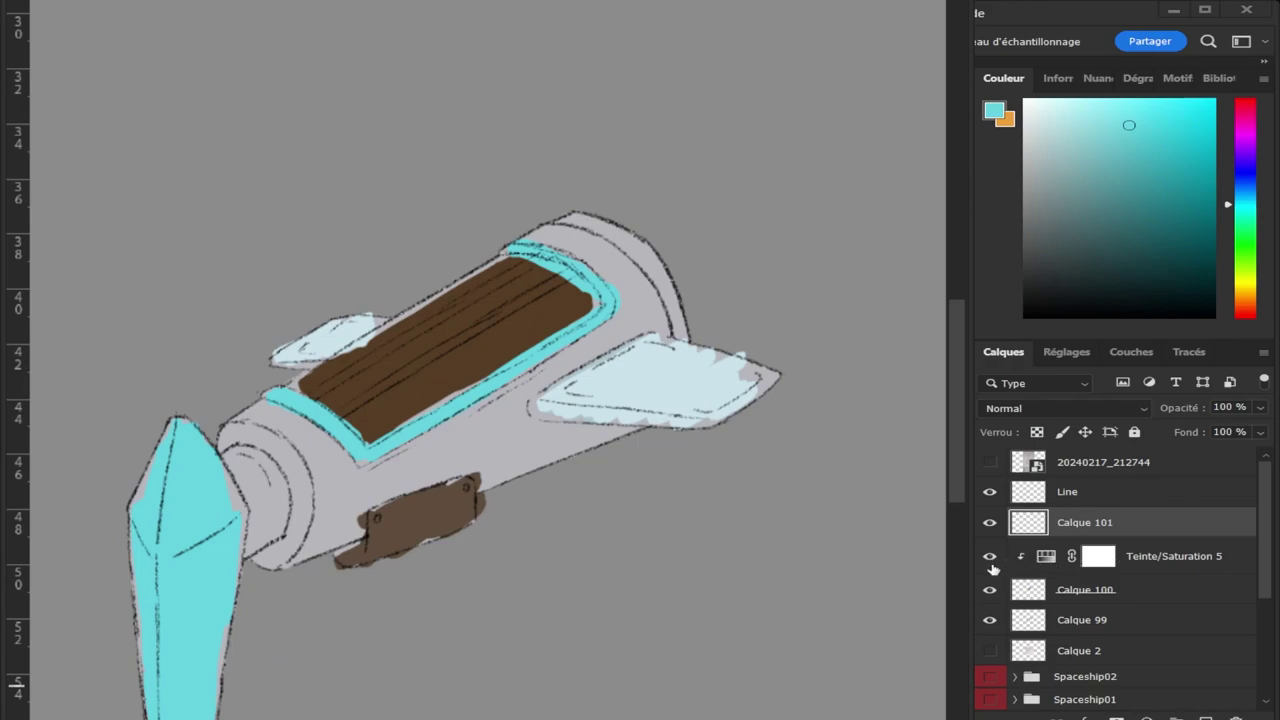
click(991, 590)
click(991, 591)
Paint the top panel a lighter icy cyan on Calque 101.
click(1069, 108)
key(b)
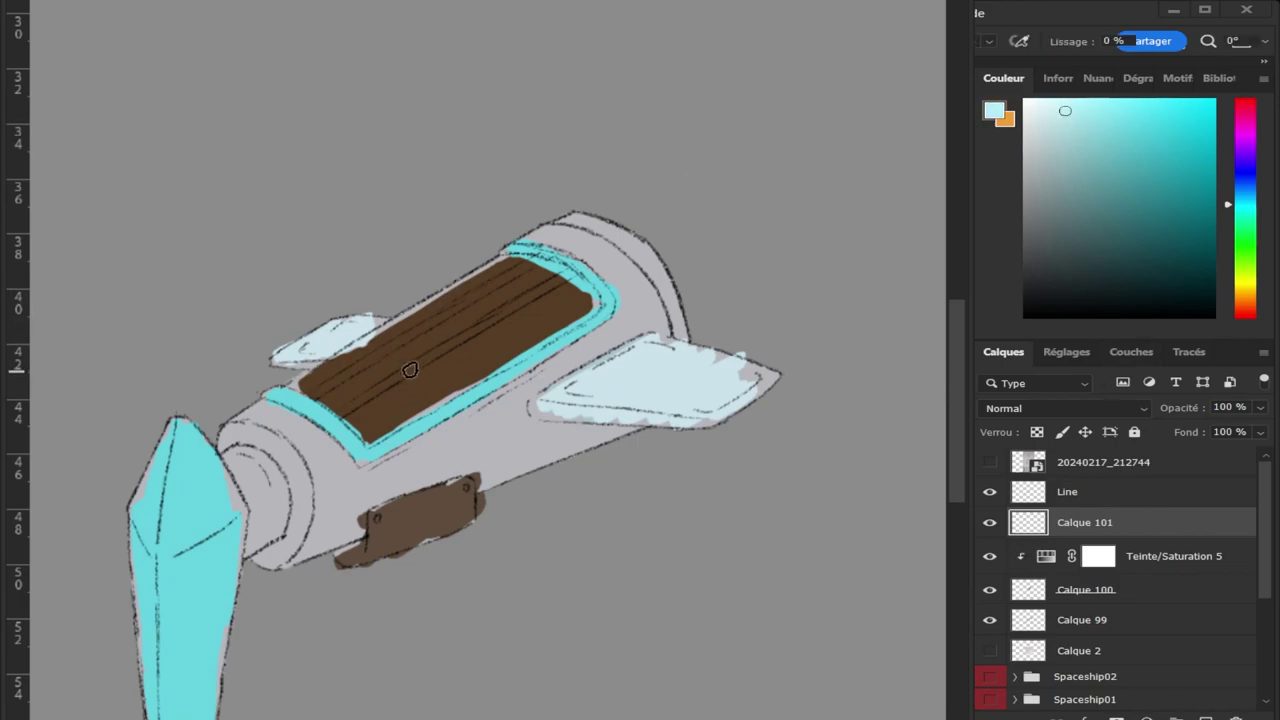
mouse_move(385, 380)
mouse_down()
mouse_move(514, 329)
mouse_move(486, 280)
mouse_move(447, 353)
mouse_move(429, 323)
mouse_move(340, 374)
mouse_move(377, 403)
mouse_move(530, 313)
mouse_up()
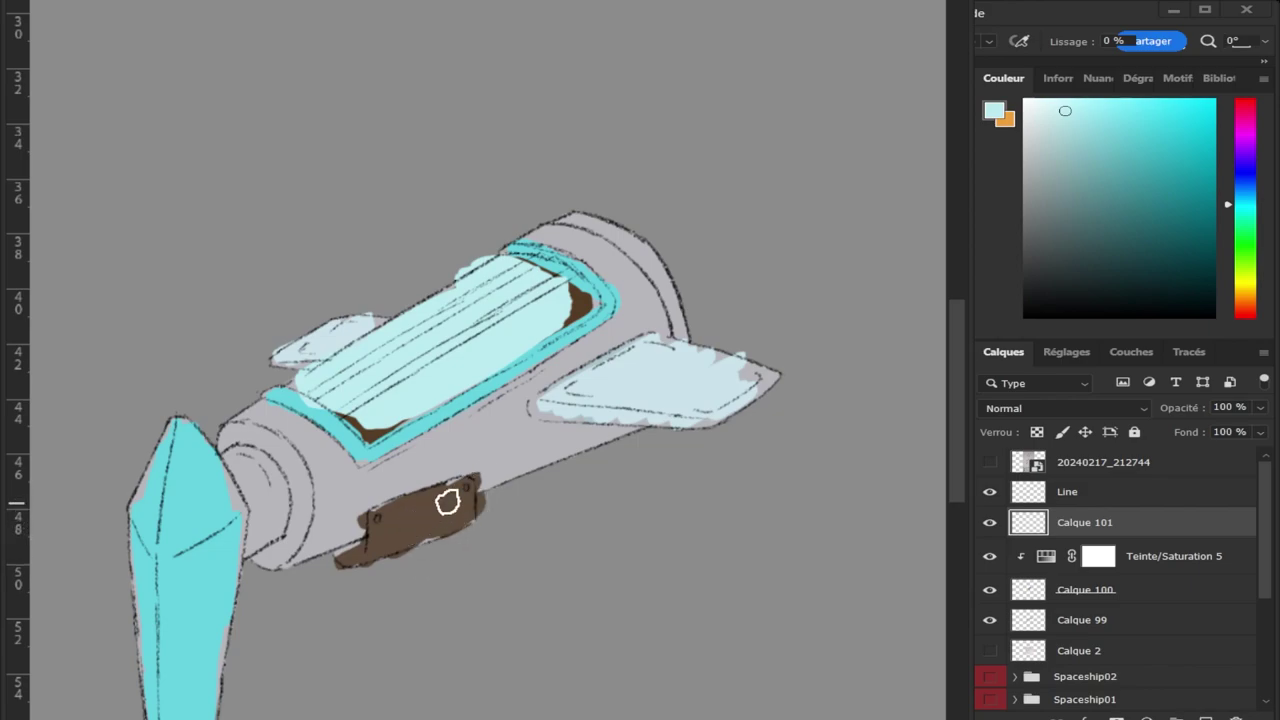
alt+click(513, 430)
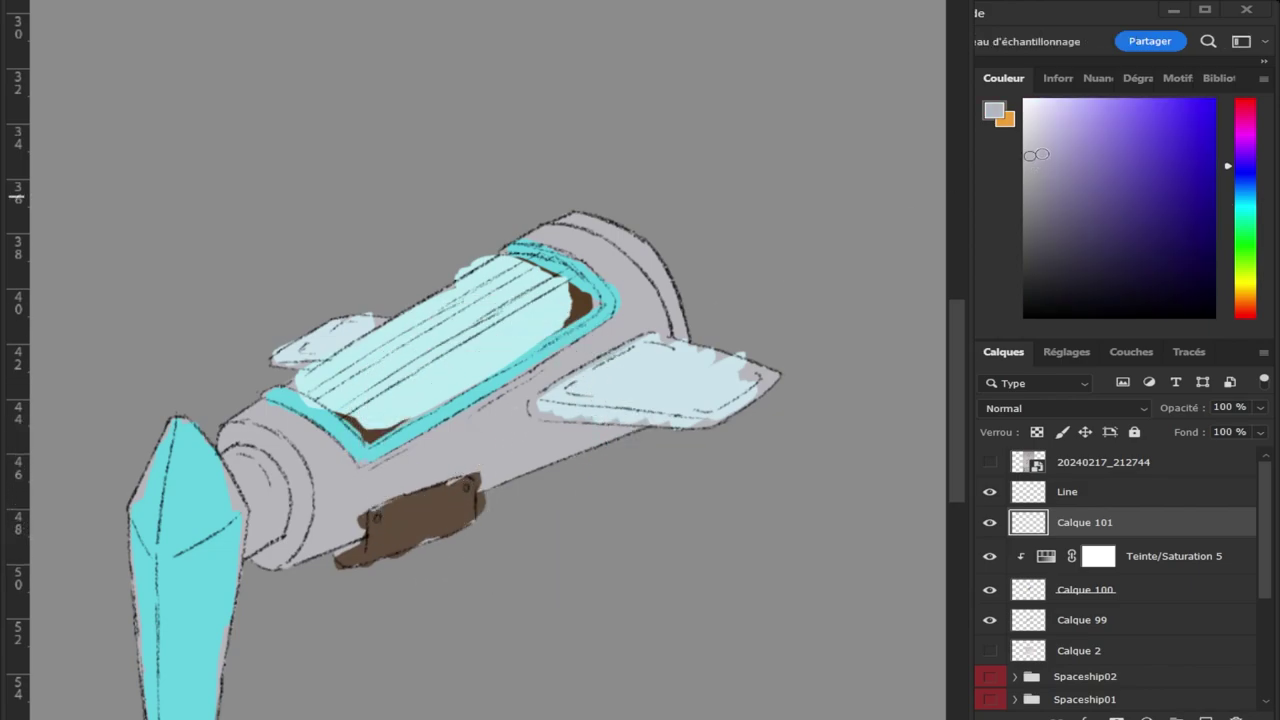
Mix a dark blue-grey and paint the engine and hull up to the wing.
mouse_move(1042, 154)
mouse_down()
mouse_move(1050, 248)
mouse_move(1056, 234)
mouse_up()
click(1248, 188)
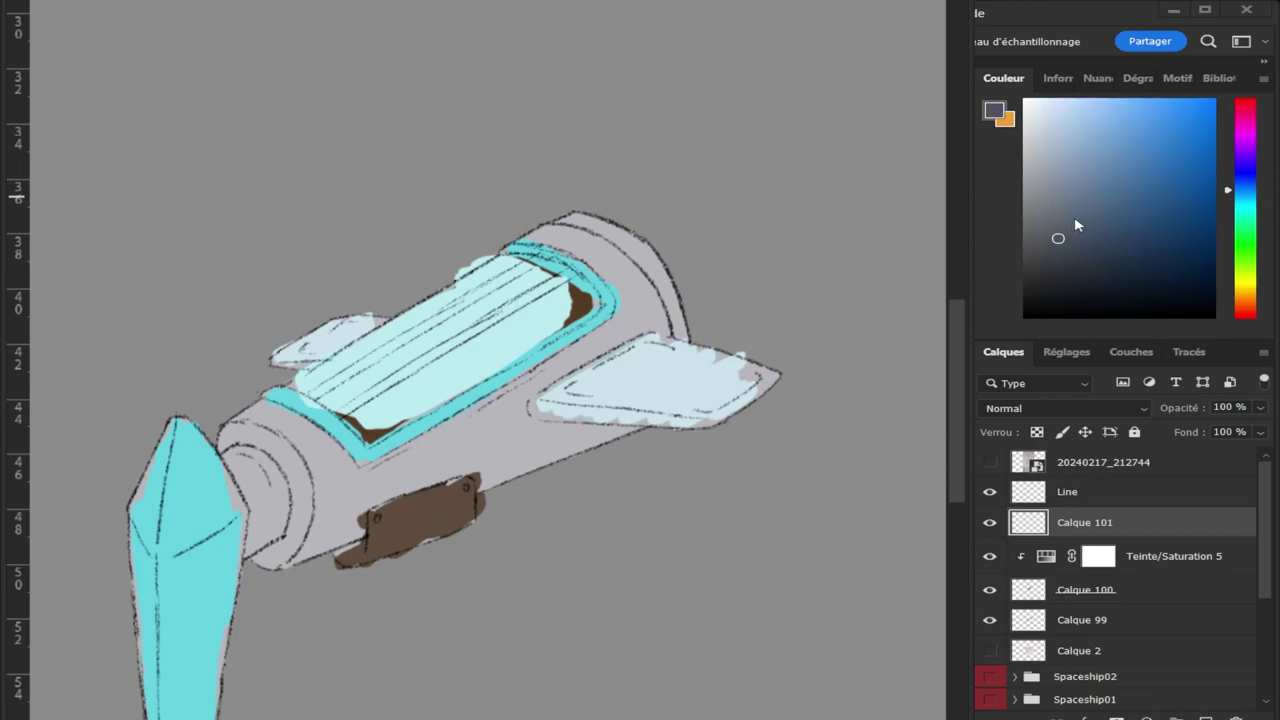
drag(1059, 237, 1081, 251)
key(b)
mouse_move(306, 472)
mouse_down()
mouse_move(291, 500)
mouse_move(285, 465)
mouse_move(246, 425)
mouse_move(300, 440)
mouse_move(305, 540)
mouse_move(280, 550)
mouse_move(283, 435)
mouse_move(305, 545)
mouse_move(335, 530)
mouse_move(345, 490)
mouse_move(480, 430)
mouse_move(420, 480)
mouse_move(590, 437)
mouse_move(490, 415)
mouse_move(635, 325)
mouse_move(545, 225)
mouse_move(640, 300)
mouse_move(662, 335)
mouse_up()
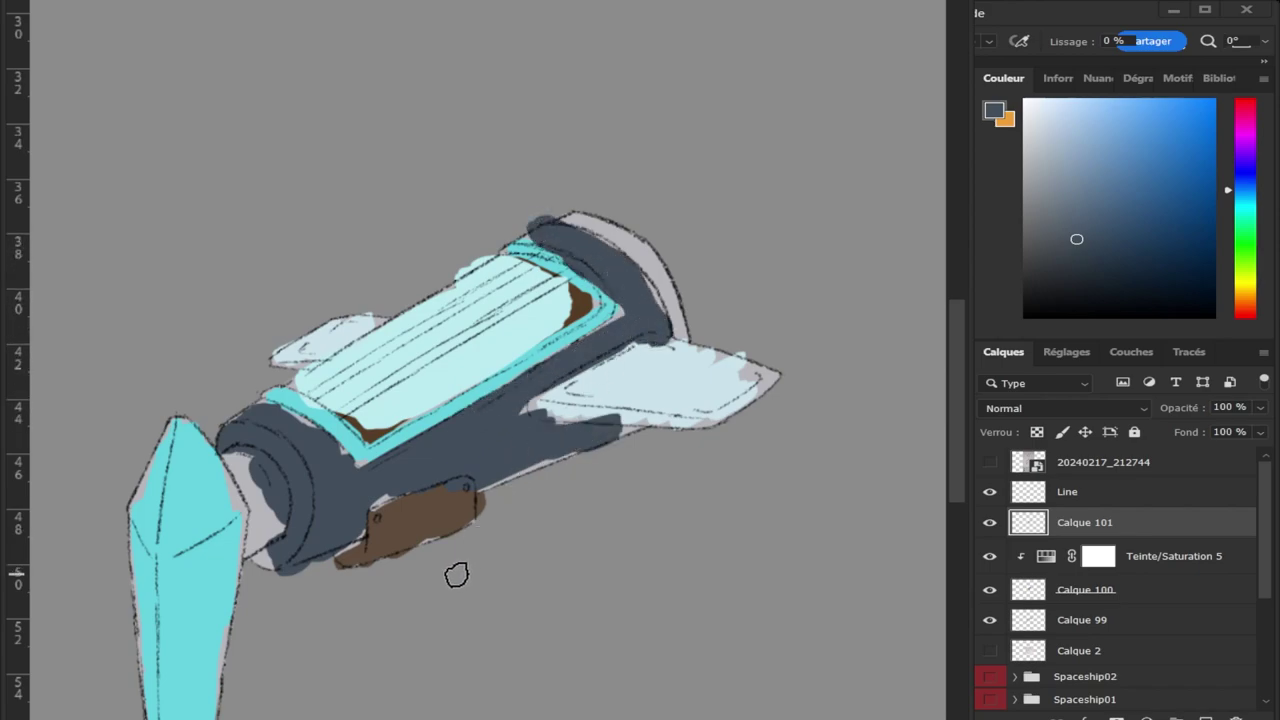
drag(520, 457, 527, 438)
Paint the rear ring, brown bracket and engine ring with the wing's pale blue.
alt+click(665, 385)
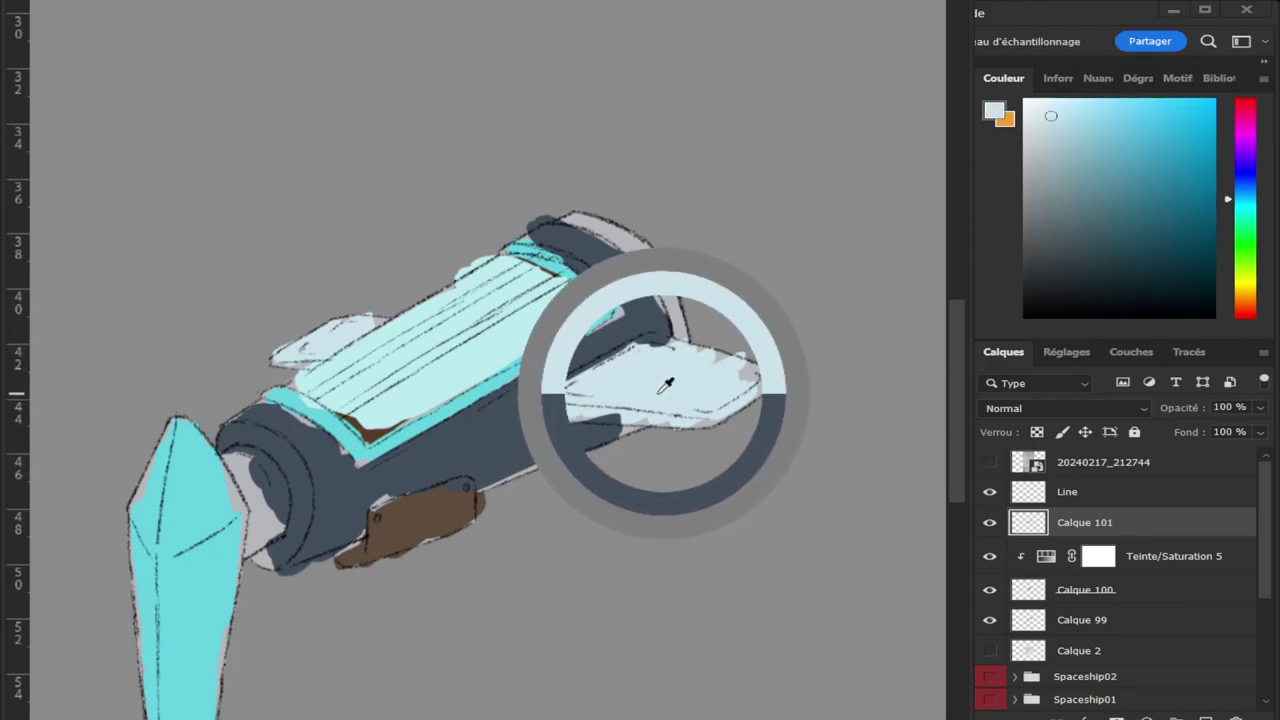
mouse_move(588, 208)
mouse_down()
mouse_move(663, 286)
mouse_move(684, 336)
mouse_up()
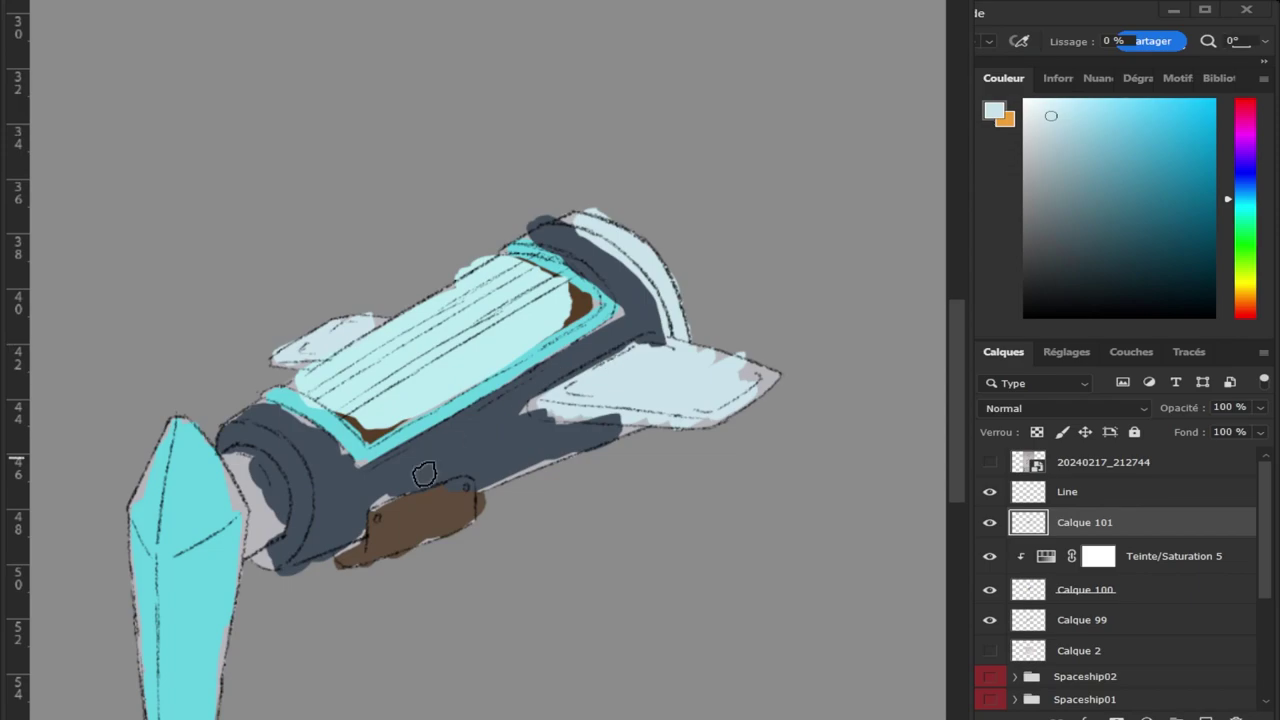
drag(390, 540, 381, 517)
drag(410, 514, 350, 562)
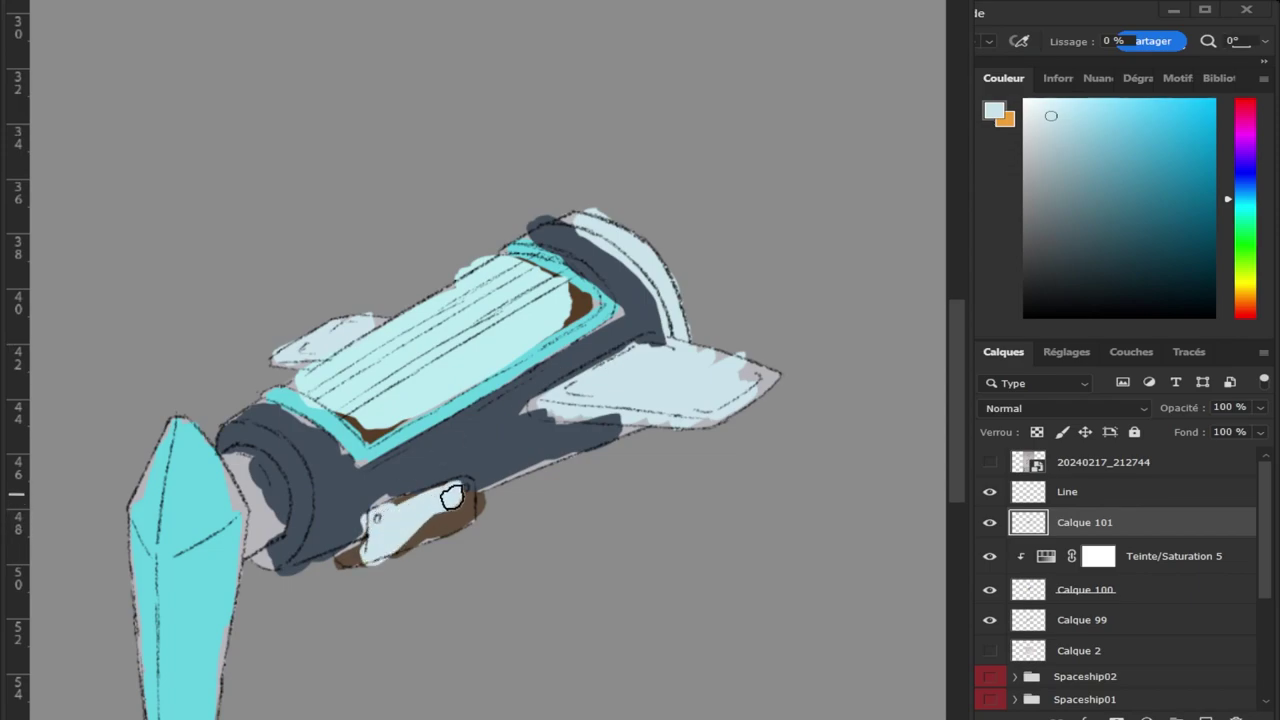
mouse_move(269, 481)
mouse_down()
mouse_move(229, 466)
mouse_move(257, 531)
mouse_move(280, 485)
mouse_move(262, 550)
mouse_up()
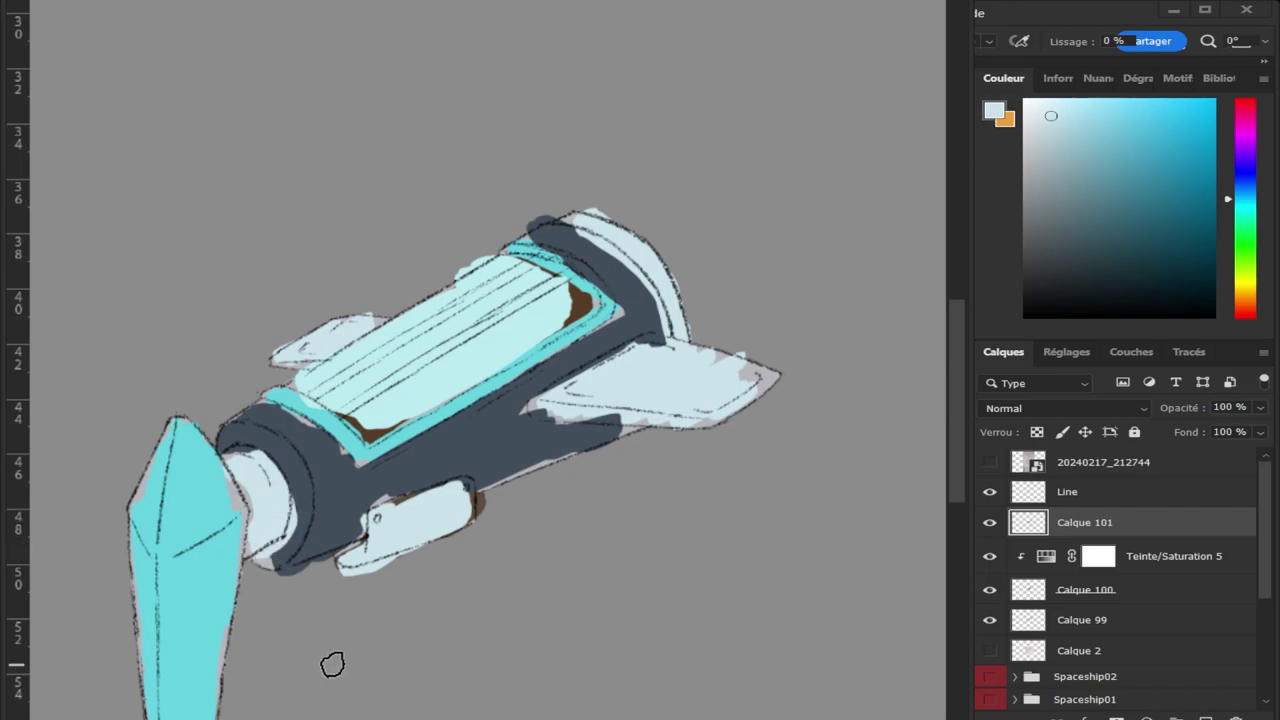
mouse_move(437, 423)
mouse_down()
mouse_move(465, 362)
mouse_move(531, 320)
mouse_move(380, 374)
mouse_move(477, 292)
mouse_up()
Add cyan along the panel trim and two dark cyan stripes along the top panel.
alt+click(458, 446)
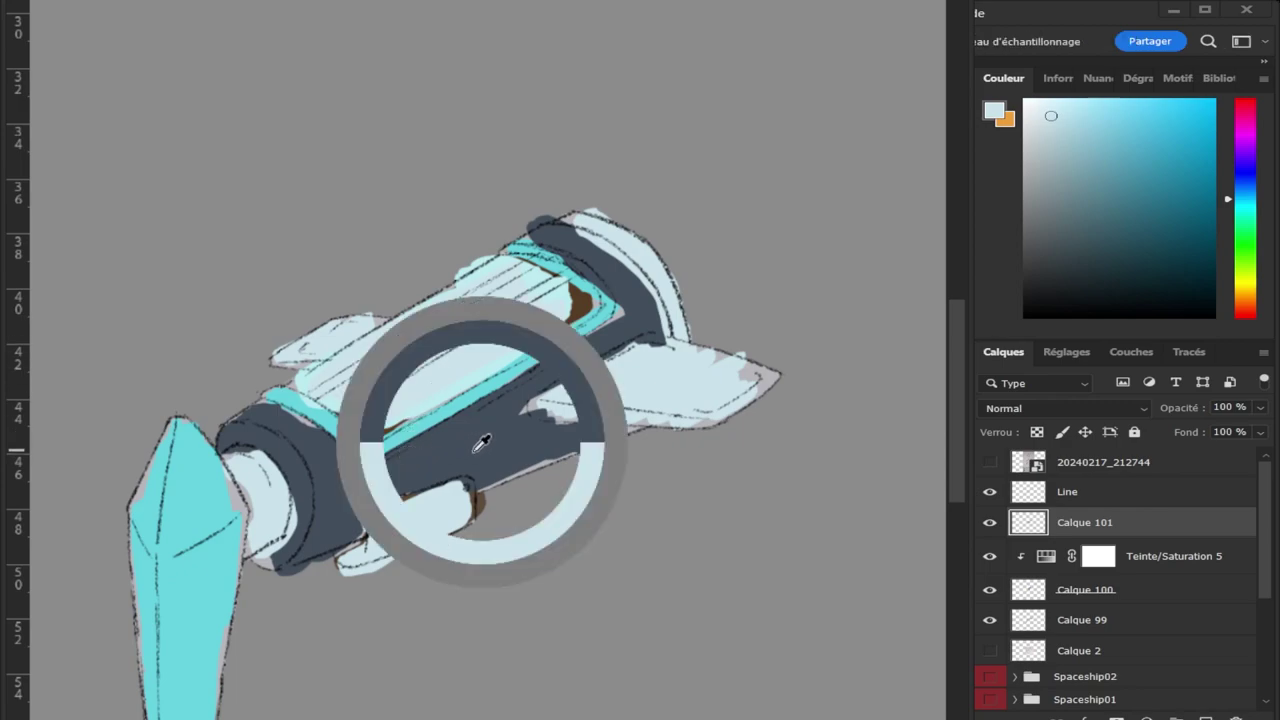
alt+click(400, 432)
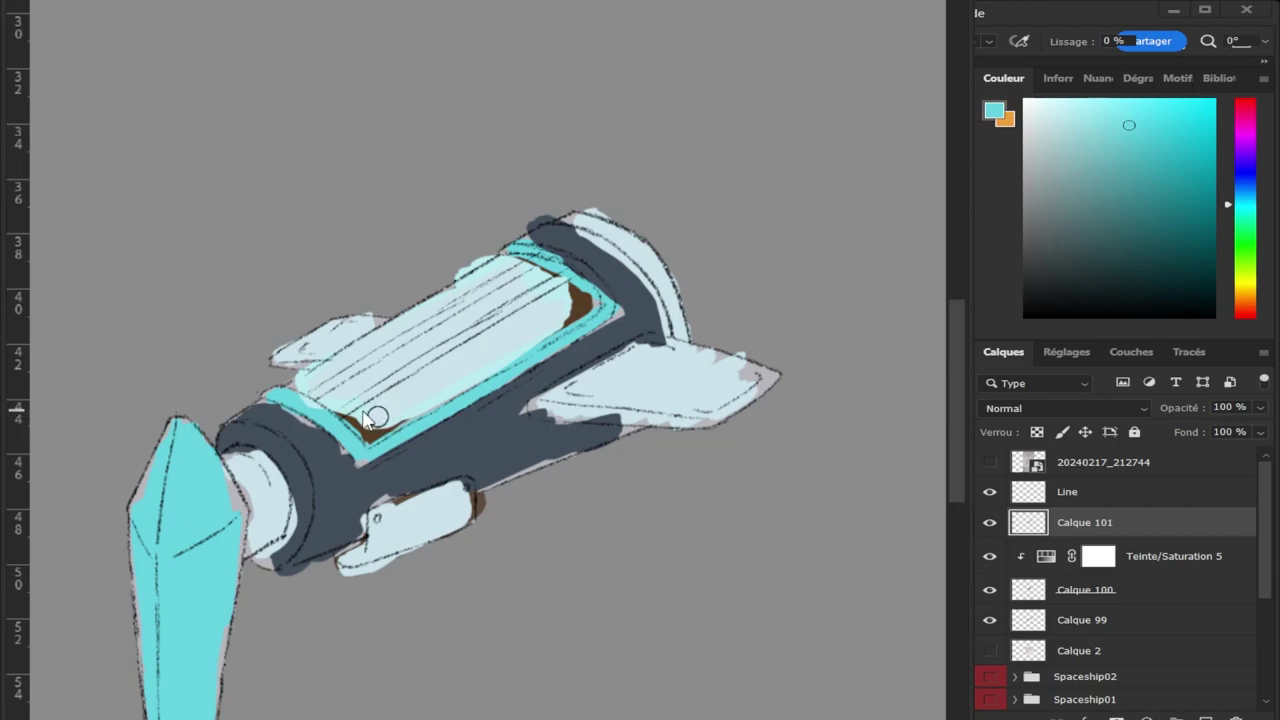
mouse_move(339, 413)
mouse_down()
mouse_move(555, 283)
mouse_move(310, 397)
mouse_up()
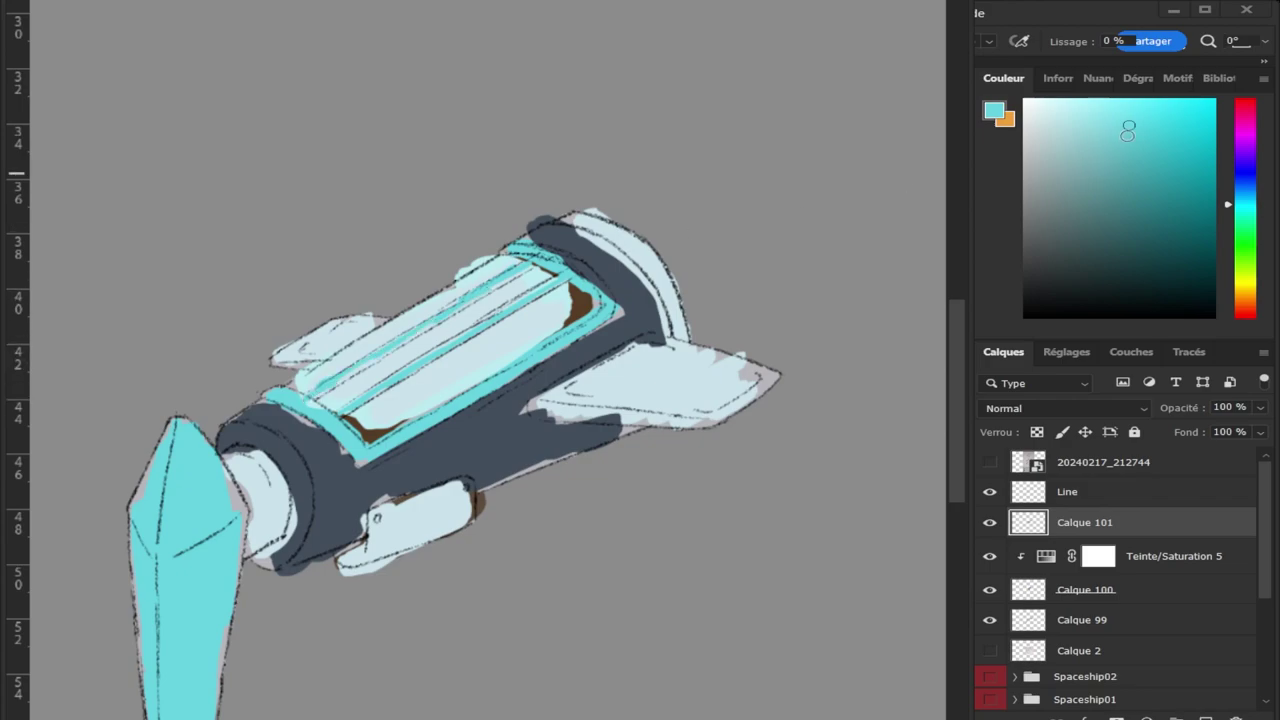
click(1127, 169)
drag(316, 396, 530, 262)
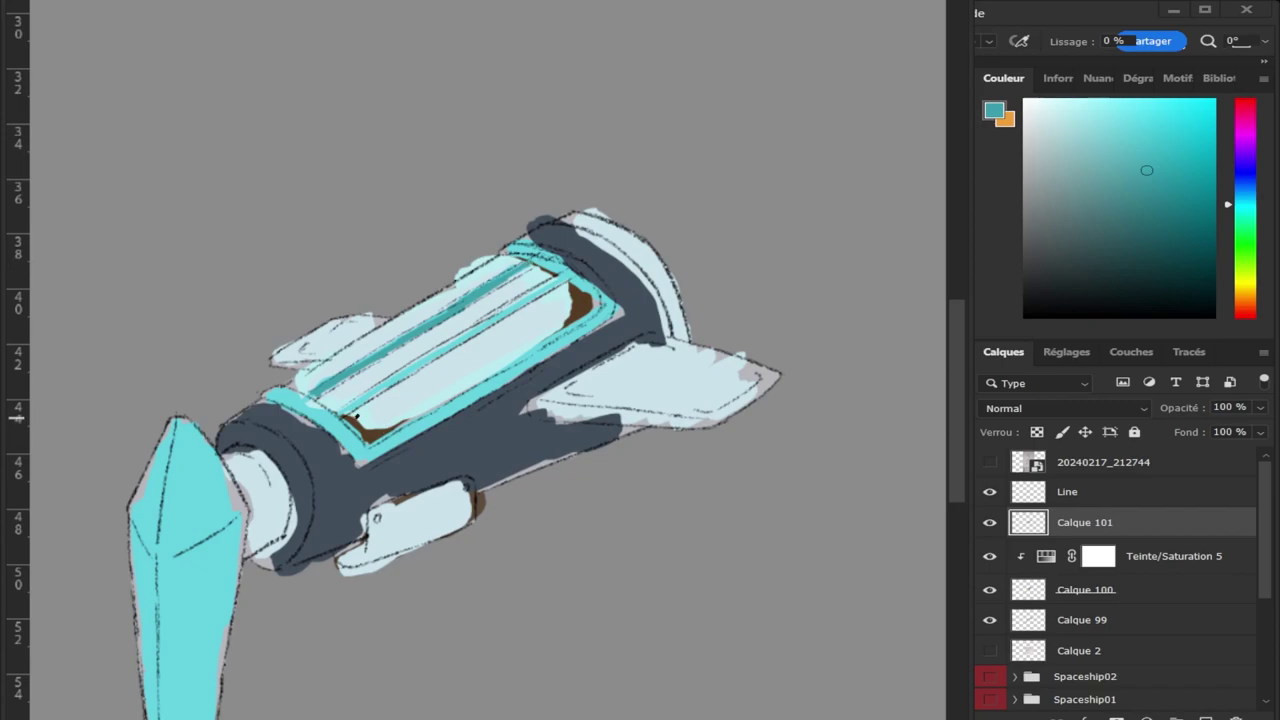
drag(354, 415, 539, 282)
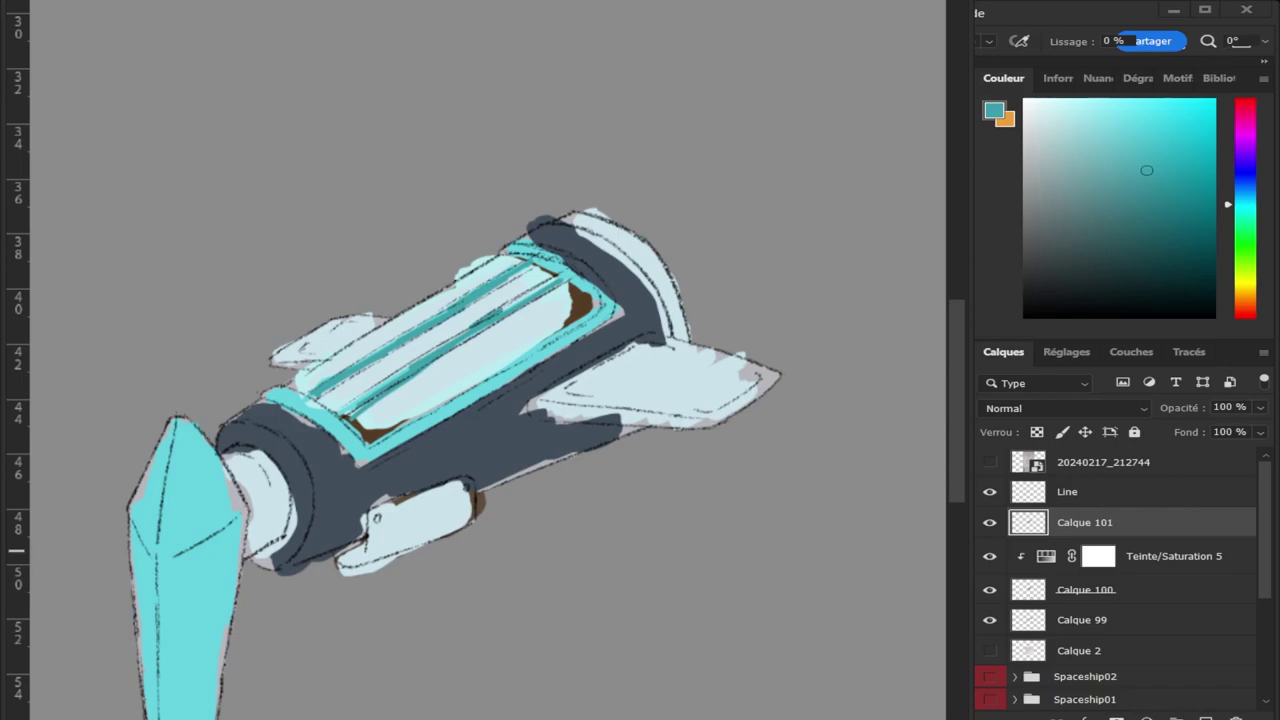
Hide the hue adjustment and toggle the Calque 100 colour fills to compare.
scroll(561, 559, down, 2)
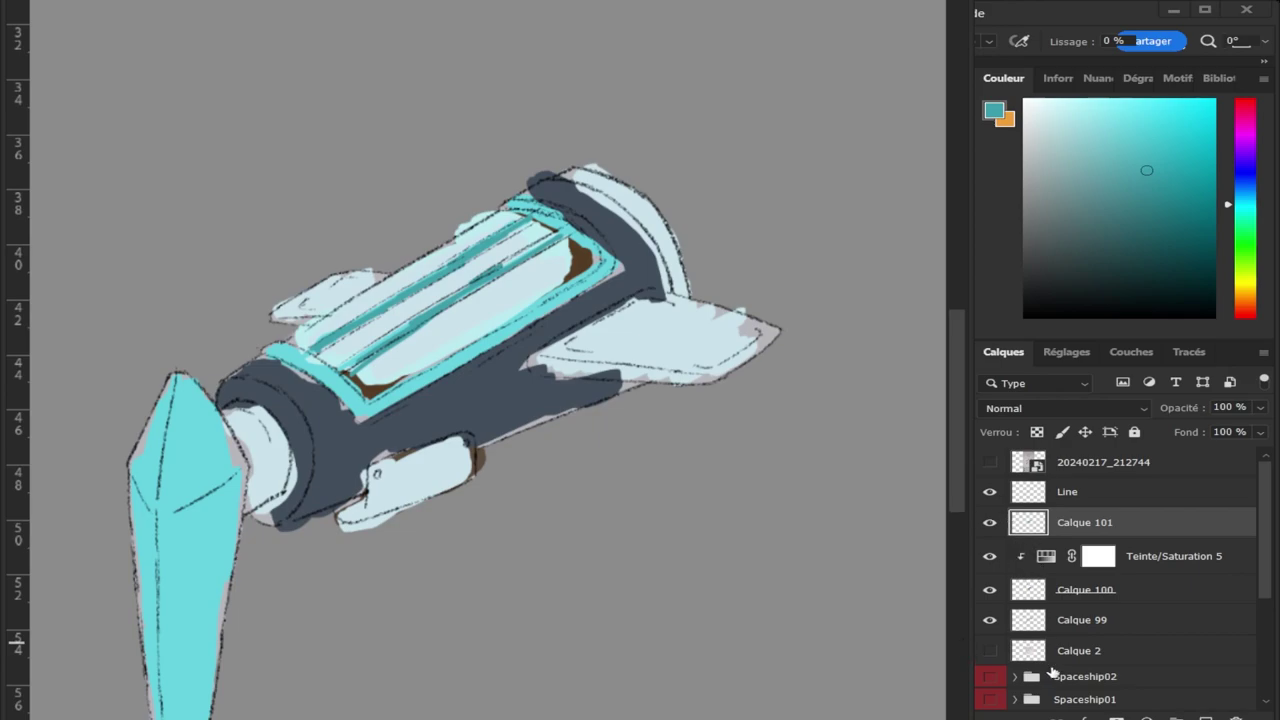
click(989, 556)
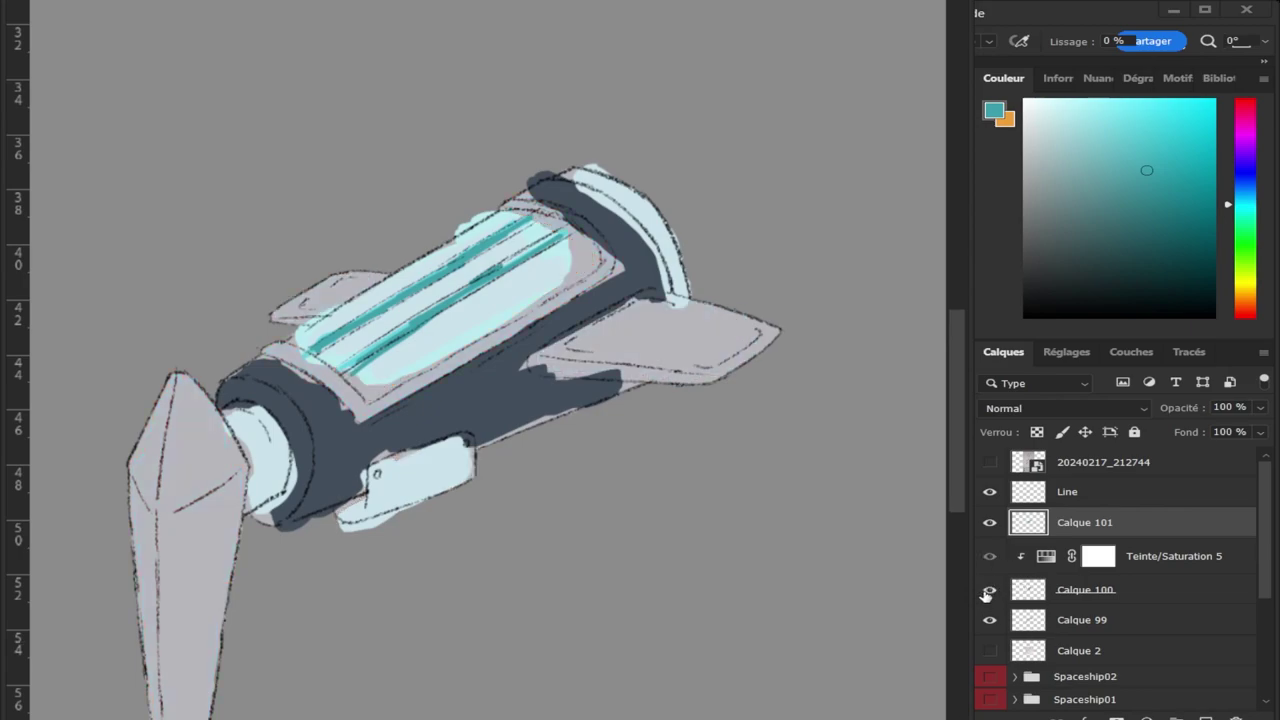
click(988, 592)
click(988, 592)
click(988, 592)
Sample the crystal's cyan, then hide Calque 100 and Calque 101 to leave only line art.
key(i)
click(172, 570)
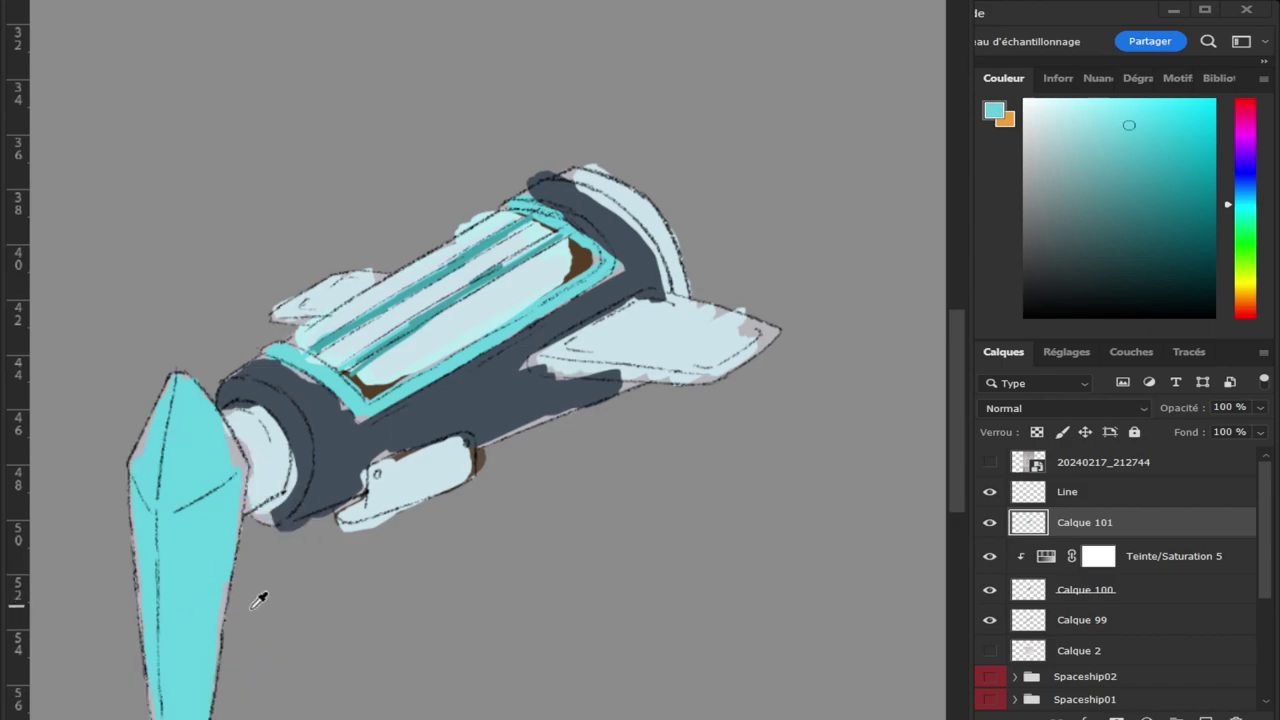
click(988, 592)
click(986, 526)
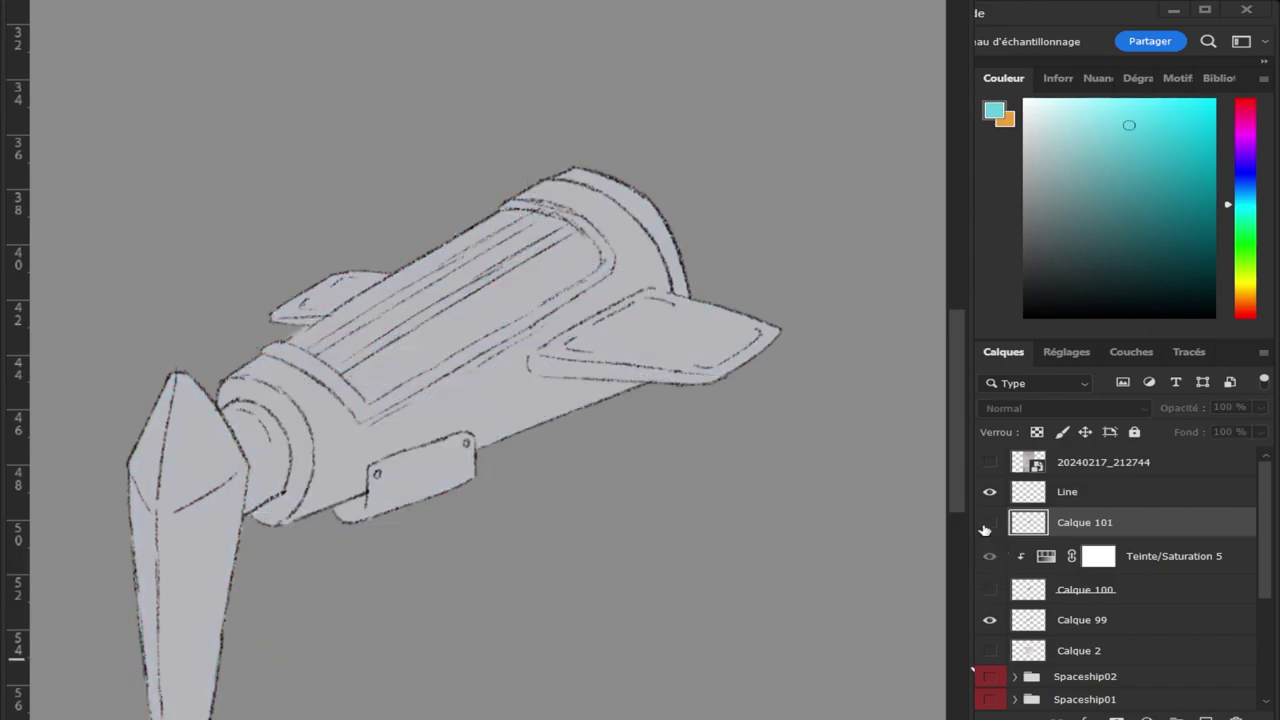
Add new layer Calque 102, load the ship selection and brush a cyan stroke on the crystal.
click(1205, 716)
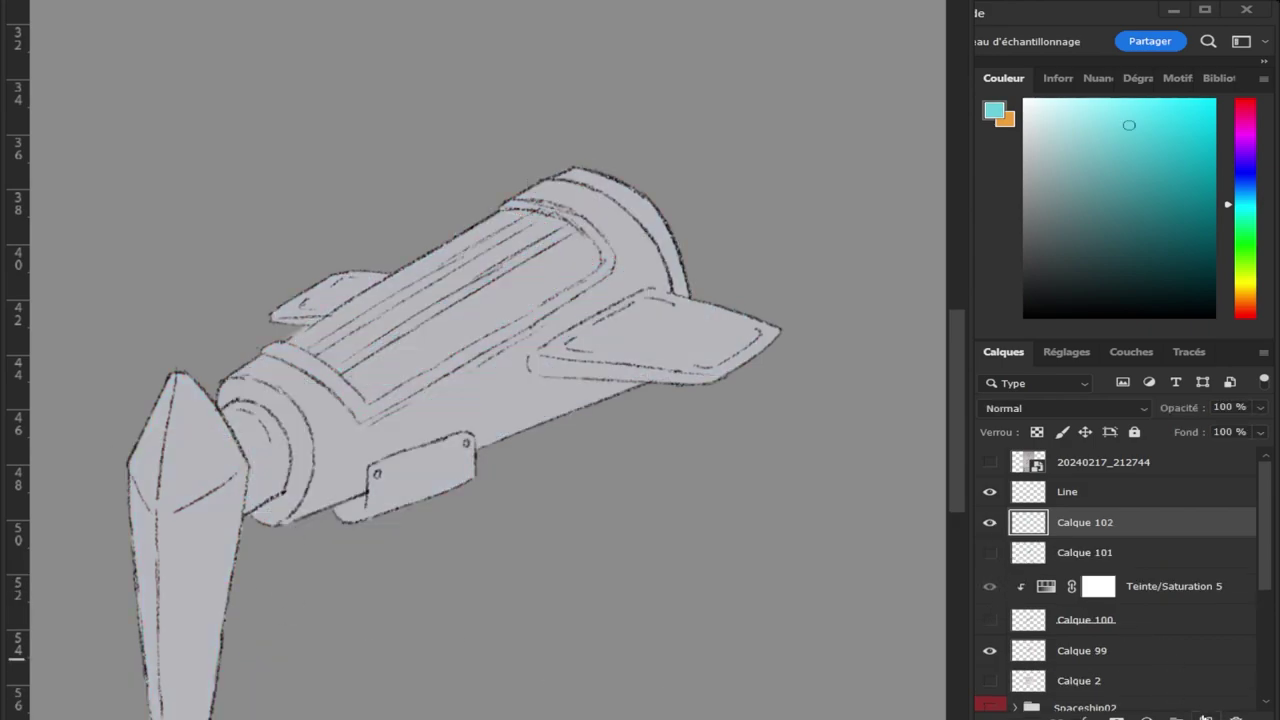
key(b)
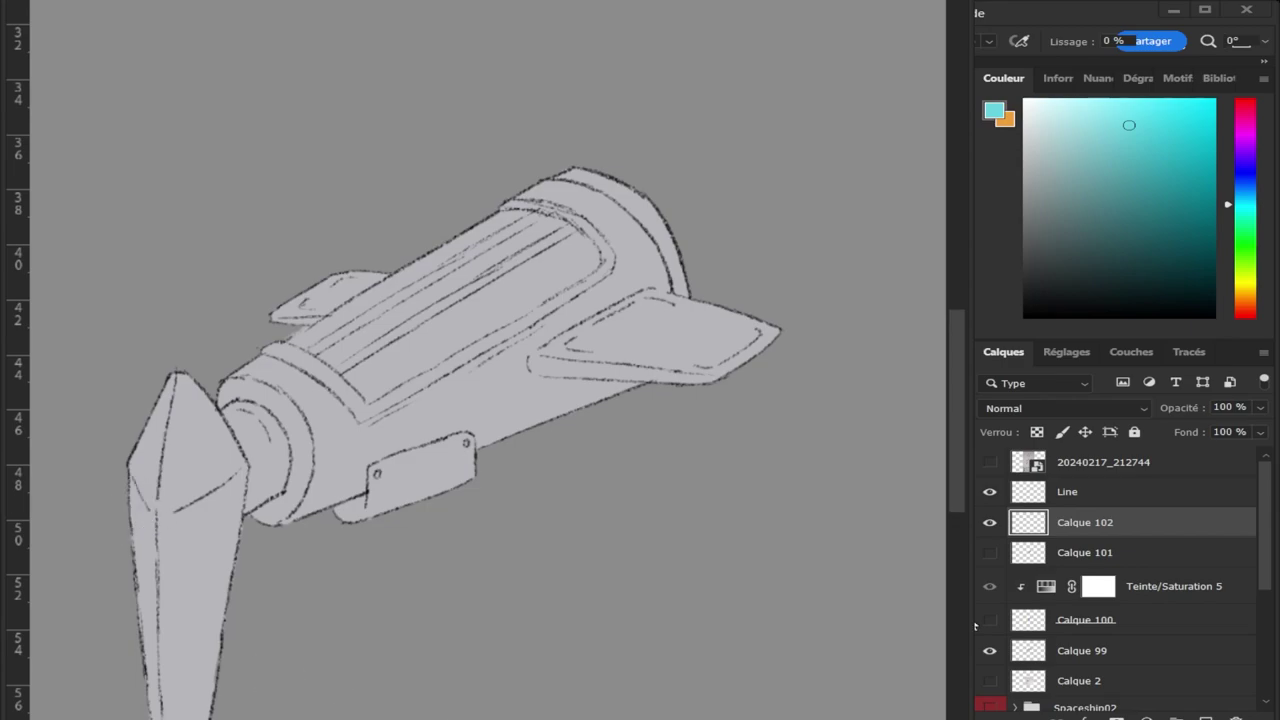
ctrl+click(1028, 652)
drag(166, 608, 166, 715)
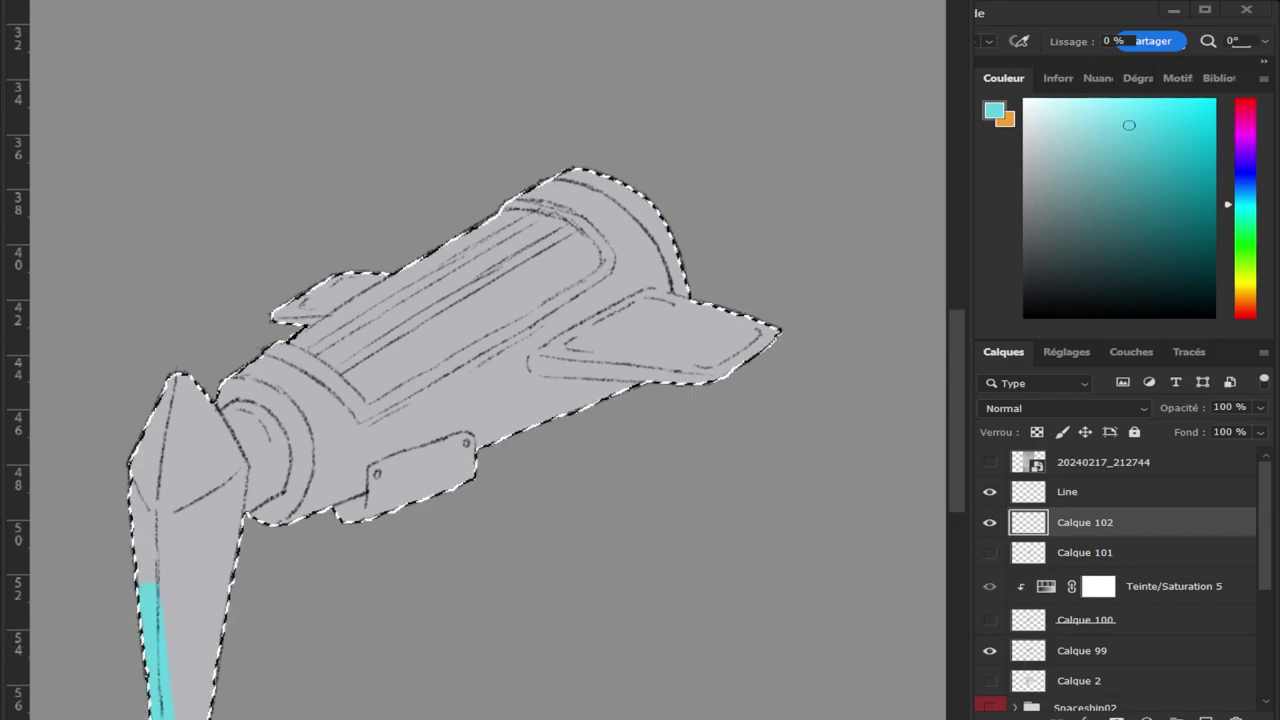
Choose a lighter cyan and cover the crystal with it.
click(1107, 116)
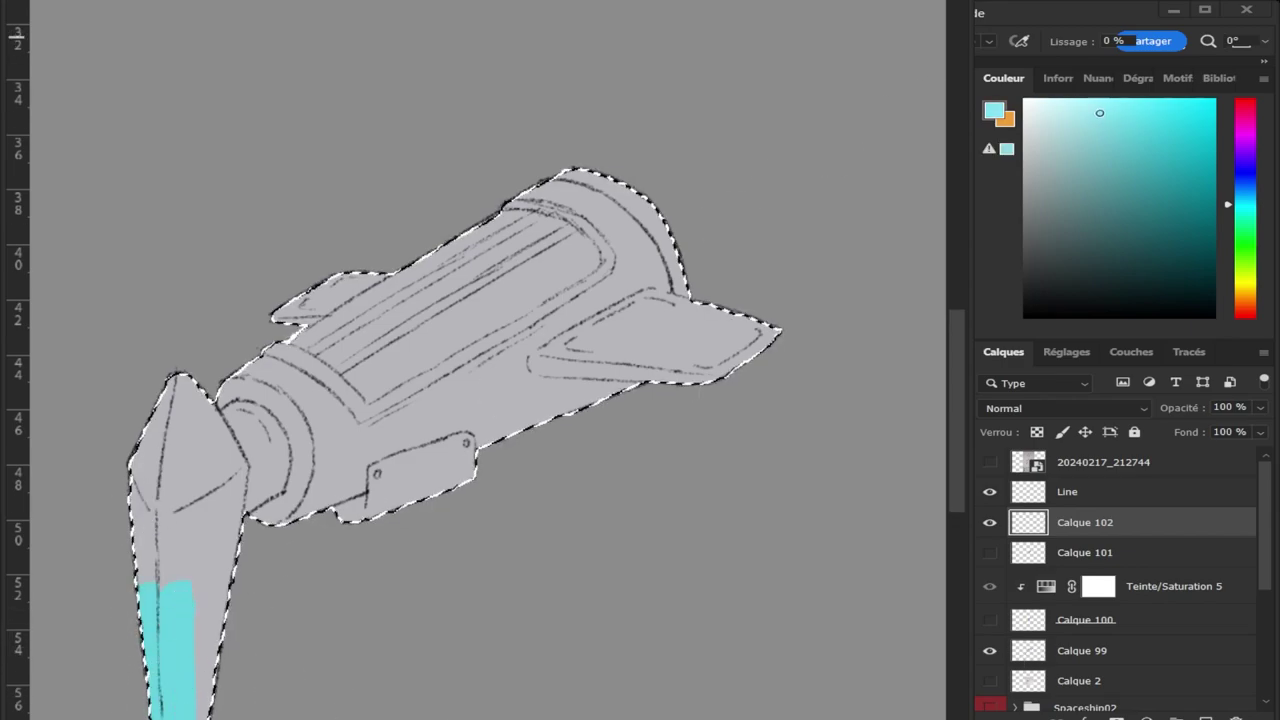
drag(1099, 113, 1101, 110)
drag(1080, 106, 1085, 108)
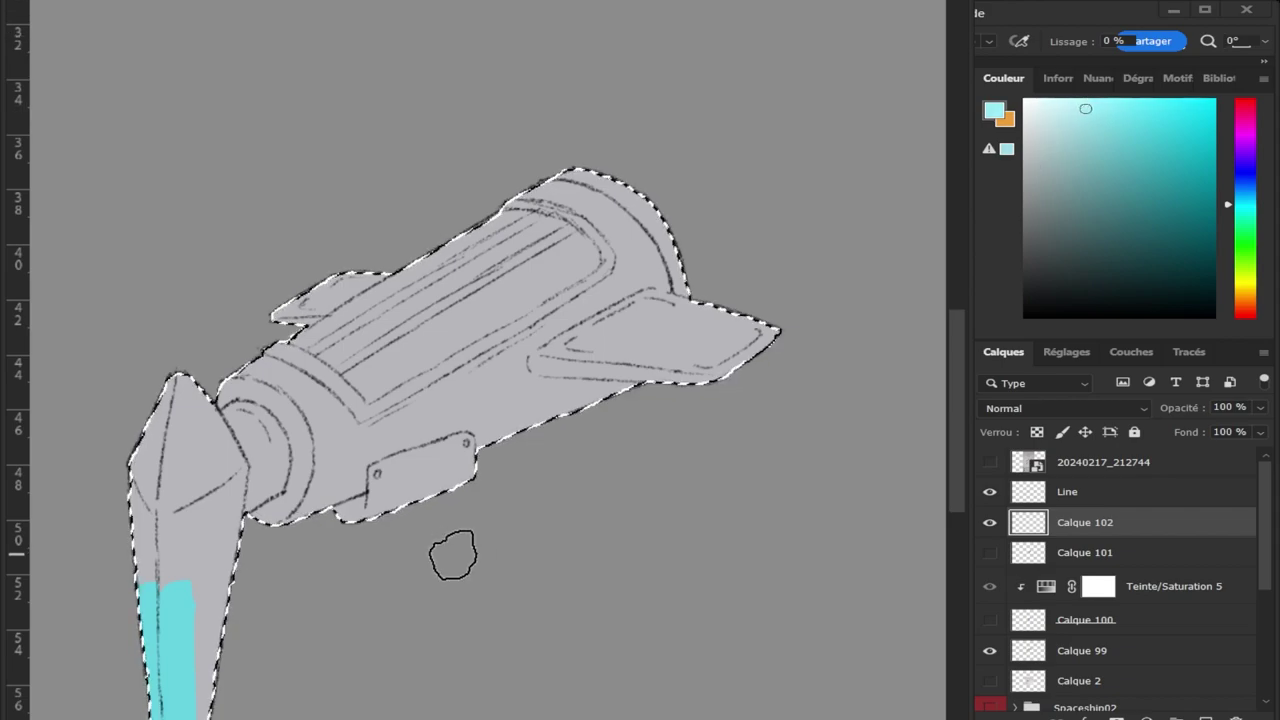
mouse_move(168, 700)
mouse_down()
mouse_move(171, 600)
mouse_move(169, 664)
mouse_move(157, 586)
mouse_move(177, 663)
mouse_move(191, 663)
mouse_move(171, 563)
mouse_move(194, 471)
mouse_move(191, 609)
mouse_move(216, 573)
mouse_move(194, 434)
mouse_move(229, 531)
mouse_move(236, 474)
mouse_up()
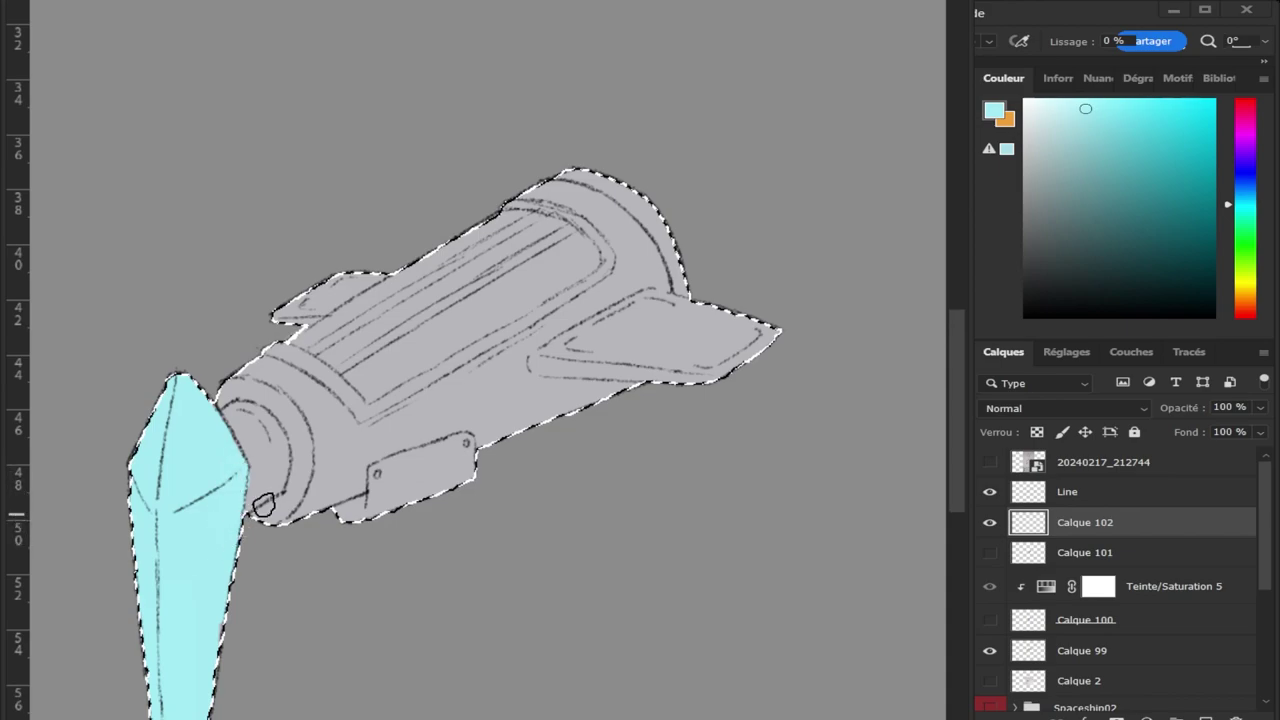
key(bracketright)
key(bracketright)
key(bracketright)
key(bracketleft)
key(bracketleft)
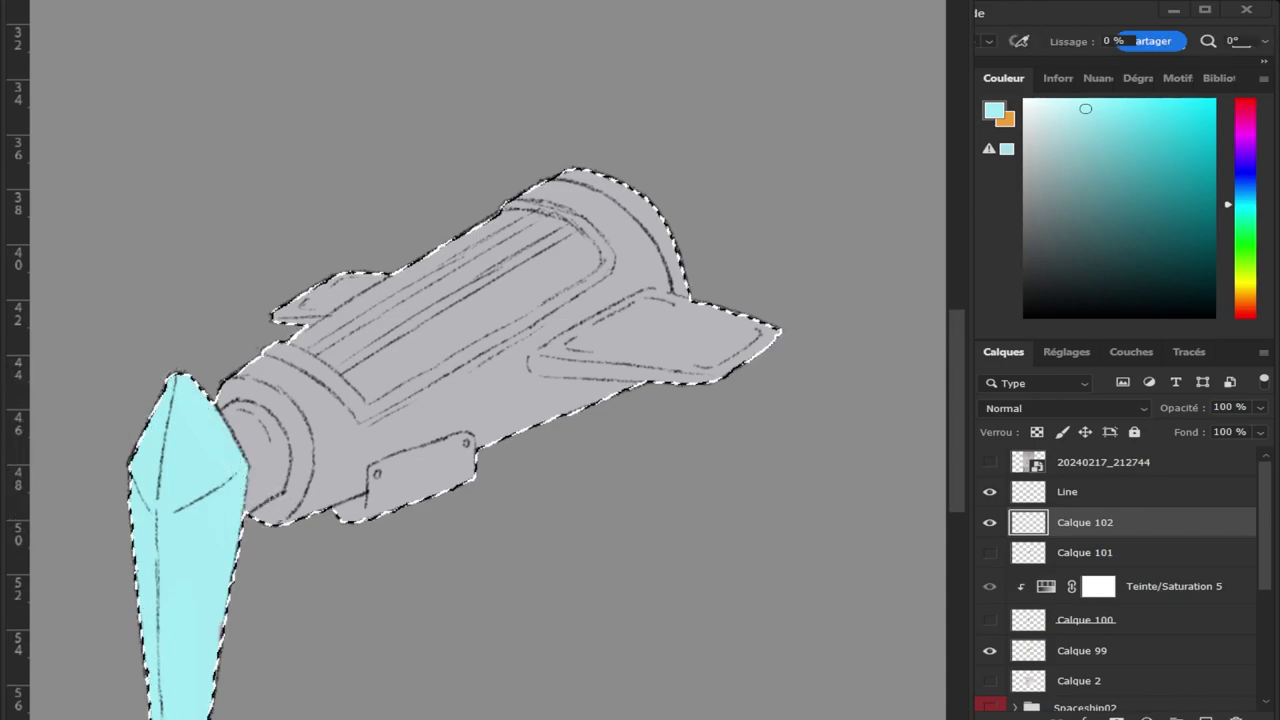
Zoom in on the hull and try a Paint Bucket cyan fill, then undo it.
key(z)
click(355, 319)
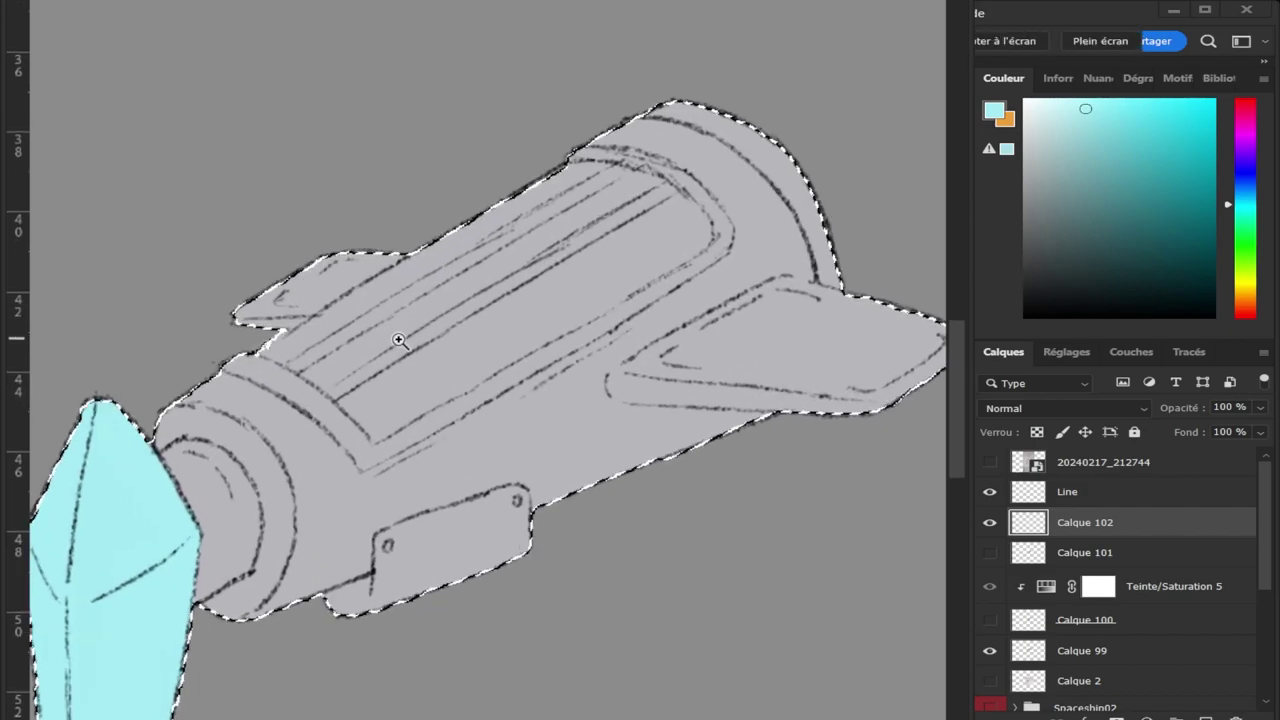
key(g)
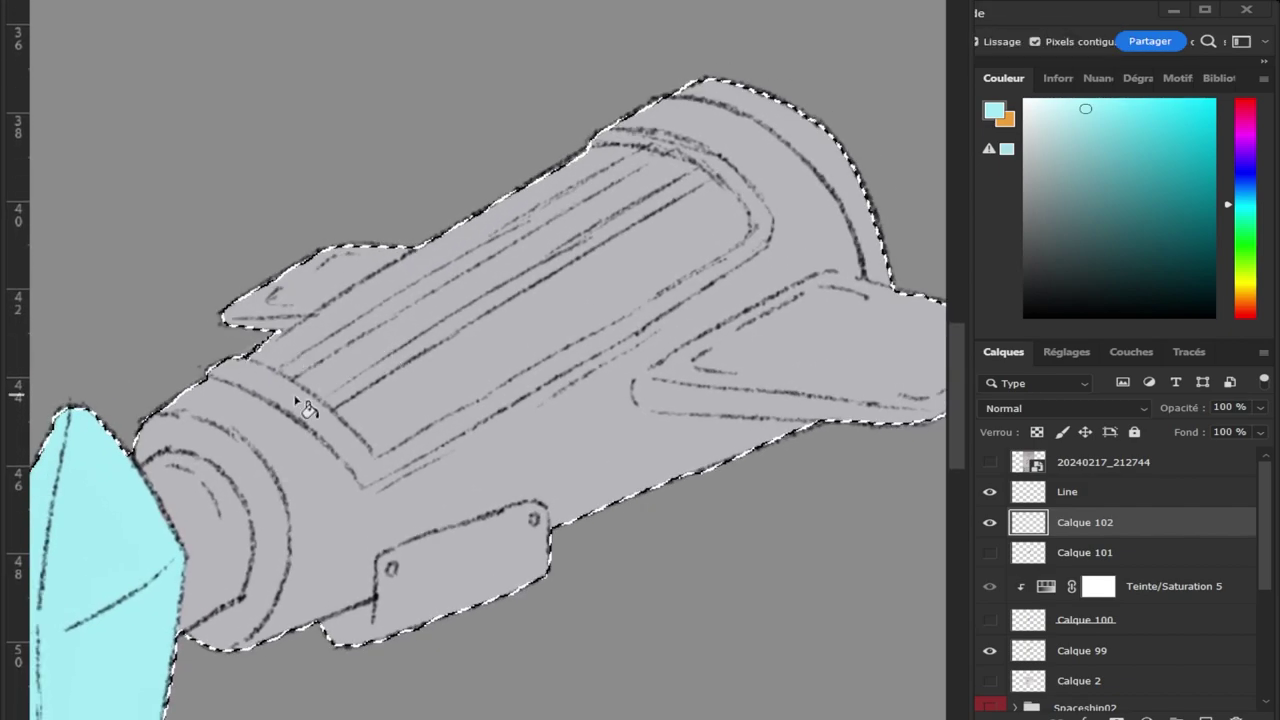
click(305, 405)
key(ctrl+z)
key(b)
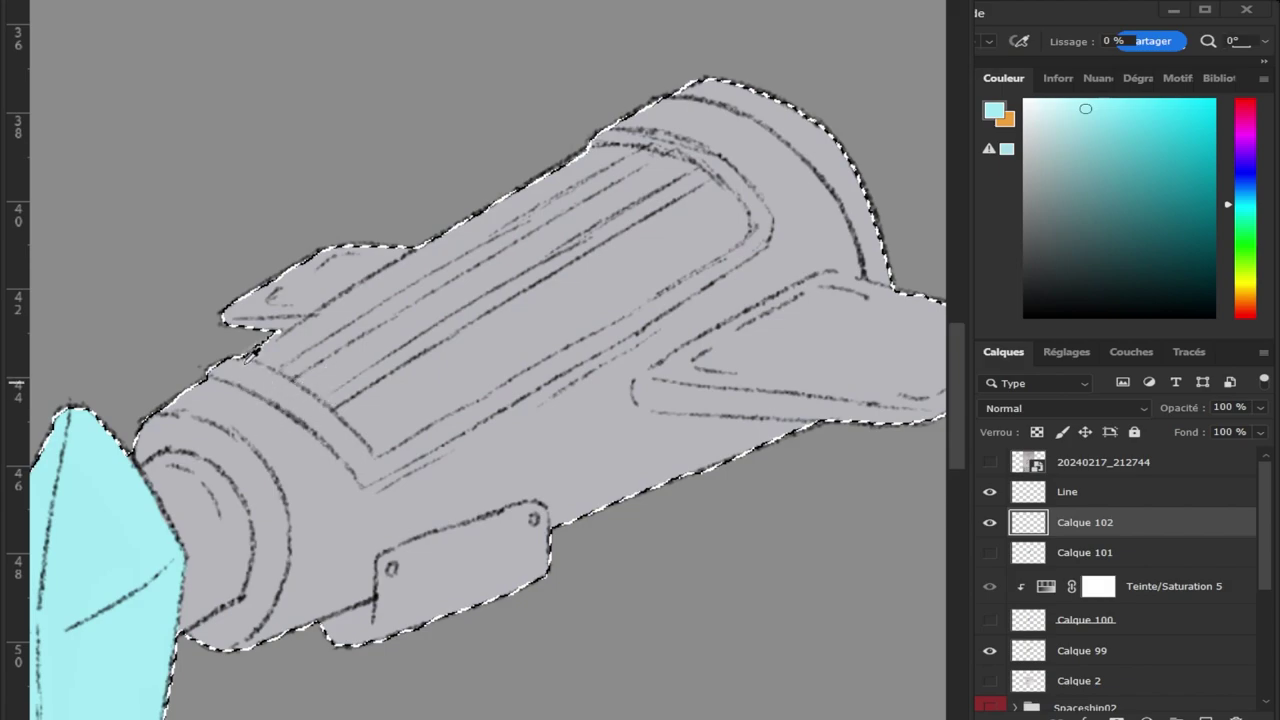
Brush a cyan band along the top panel's front edge, lower edge and up-right.
mouse_move(212, 368)
mouse_down()
mouse_move(289, 392)
mouse_move(343, 449)
mouse_move(359, 446)
mouse_move(363, 477)
mouse_move(349, 440)
mouse_move(365, 478)
mouse_move(357, 445)
mouse_move(372, 469)
mouse_move(503, 400)
mouse_move(429, 438)
mouse_up()
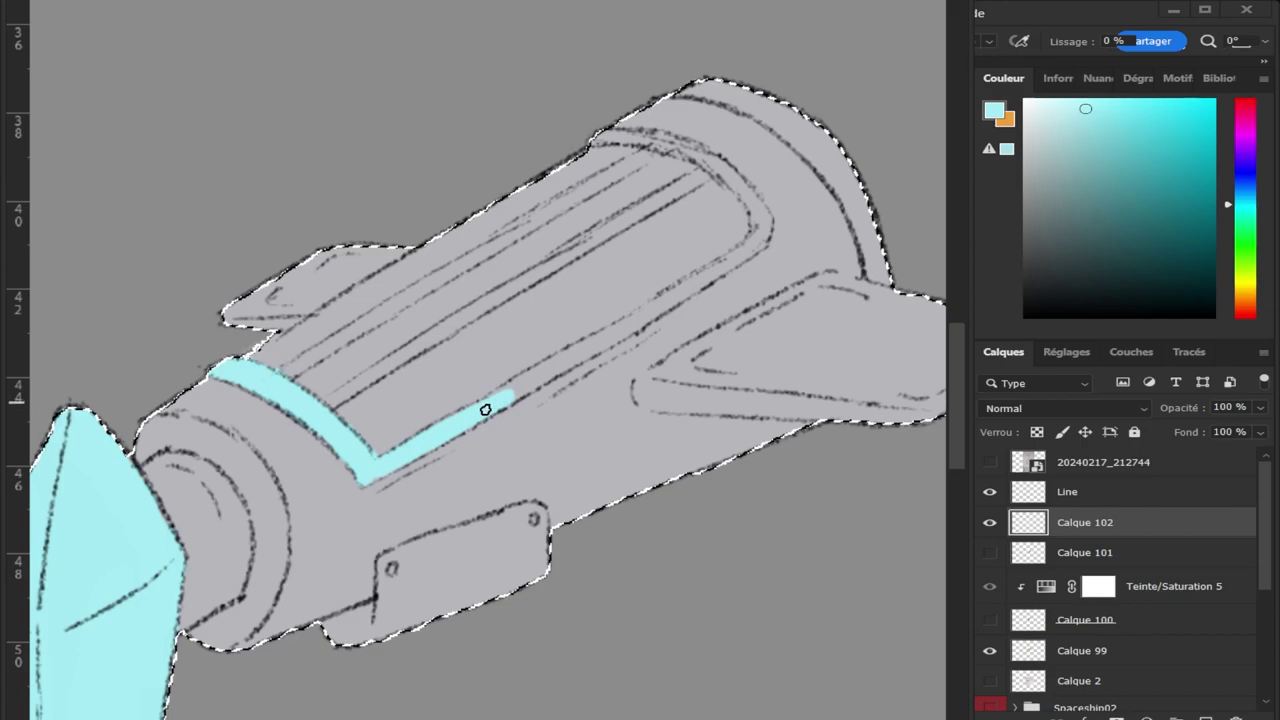
drag(486, 406, 522, 389)
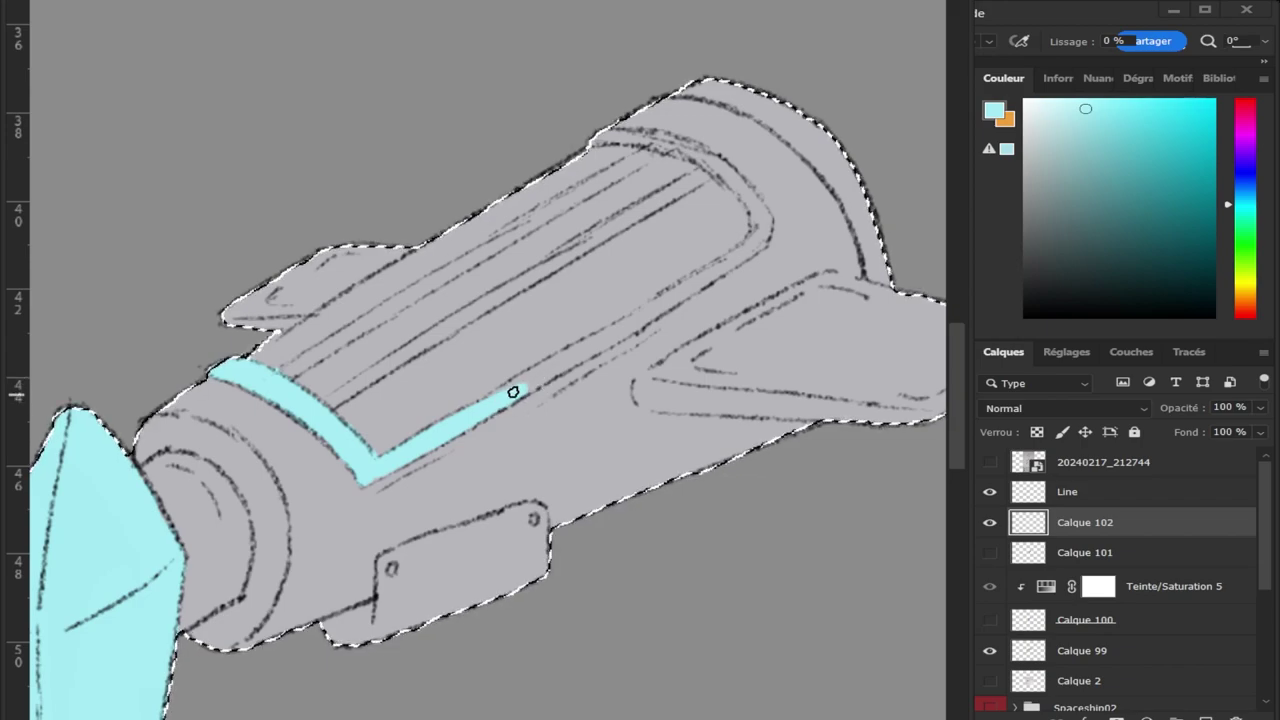
mouse_move(487, 404)
mouse_down()
mouse_move(762, 231)
mouse_move(743, 191)
mouse_move(690, 150)
mouse_move(609, 138)
mouse_move(689, 155)
mouse_move(675, 145)
mouse_up()
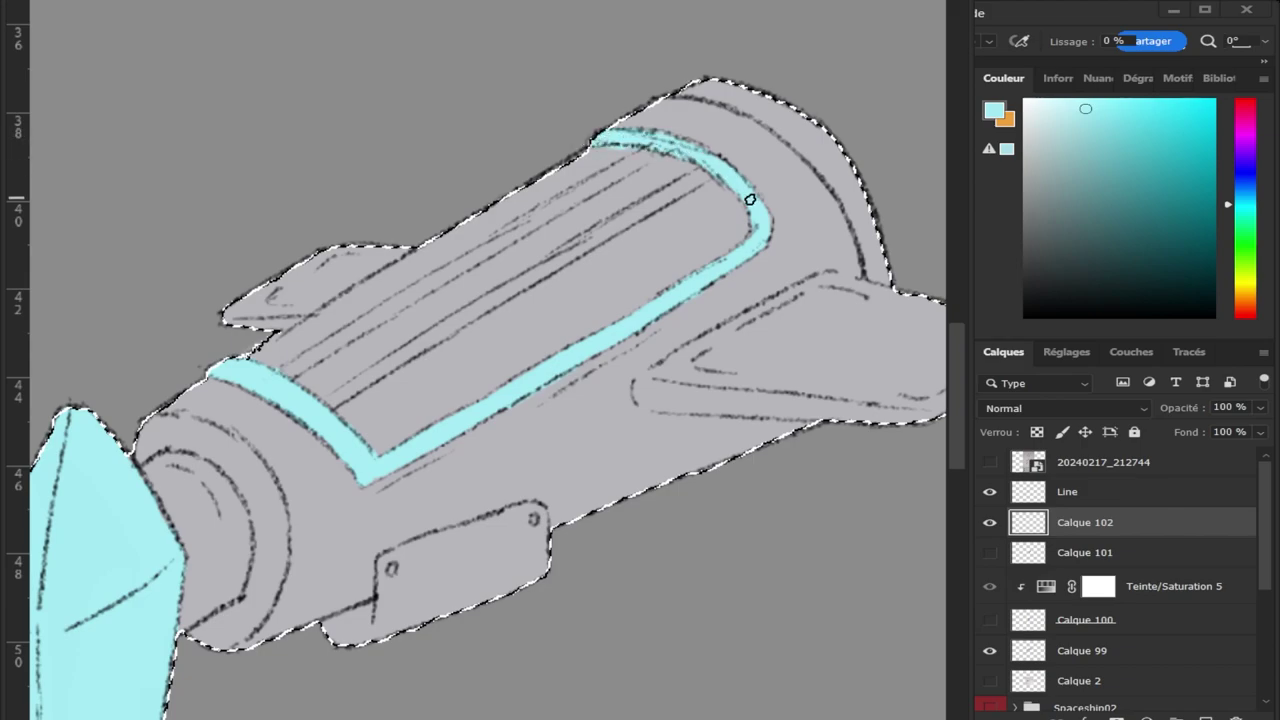
key(e)
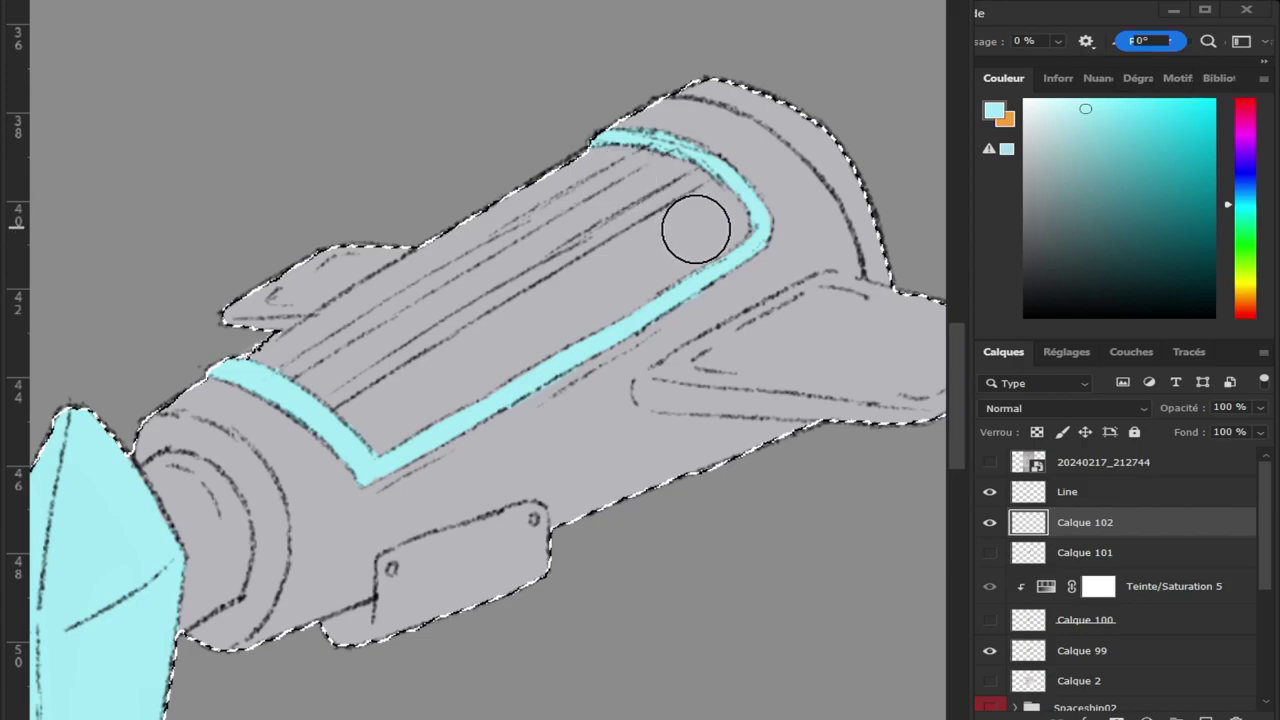
key(b)
Fill the patchy top of the cyan band solidly and add new layer Calque 103.
click(1049, 484)
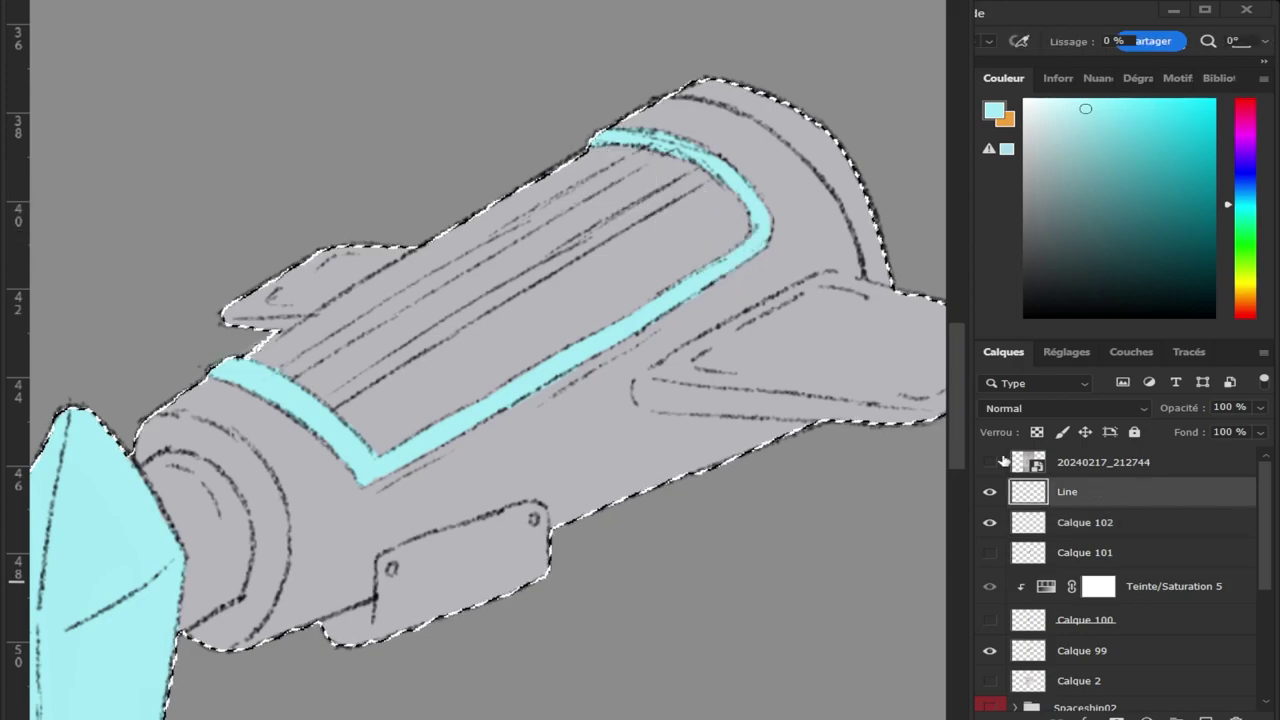
mouse_move(671, 143)
mouse_down()
mouse_move(717, 169)
mouse_move(645, 134)
mouse_move(609, 134)
mouse_up()
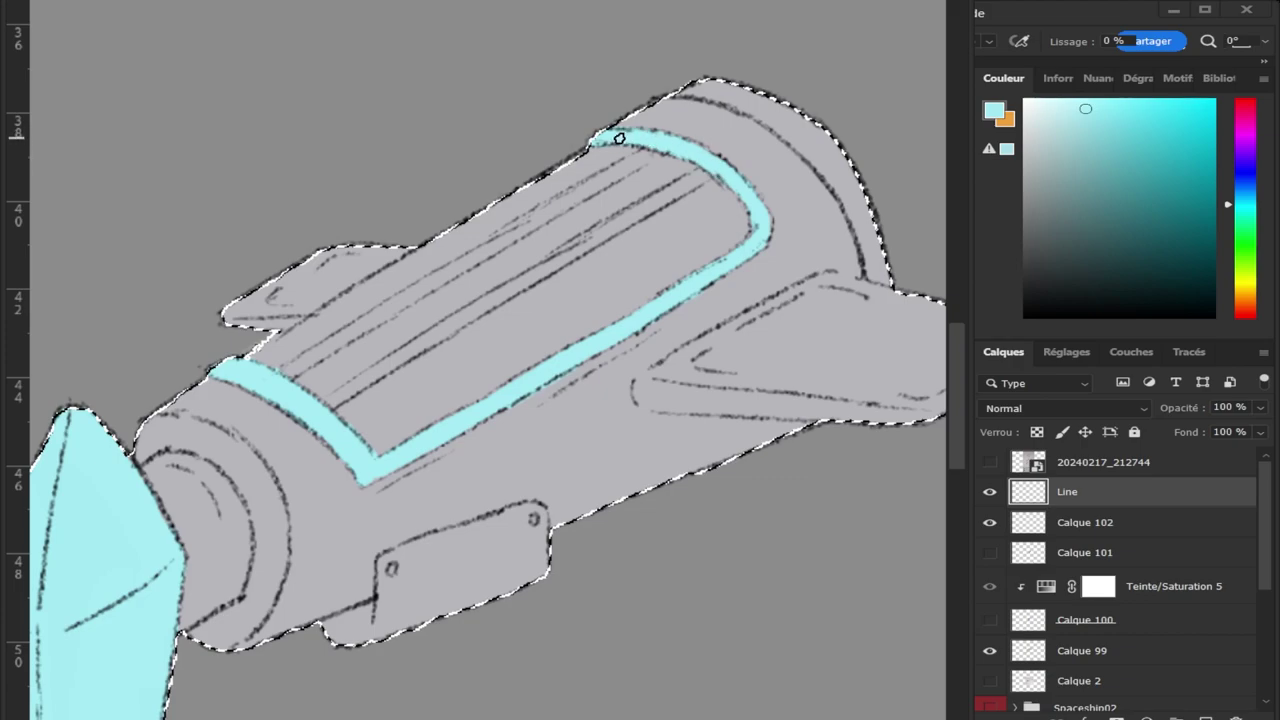
click(1058, 527)
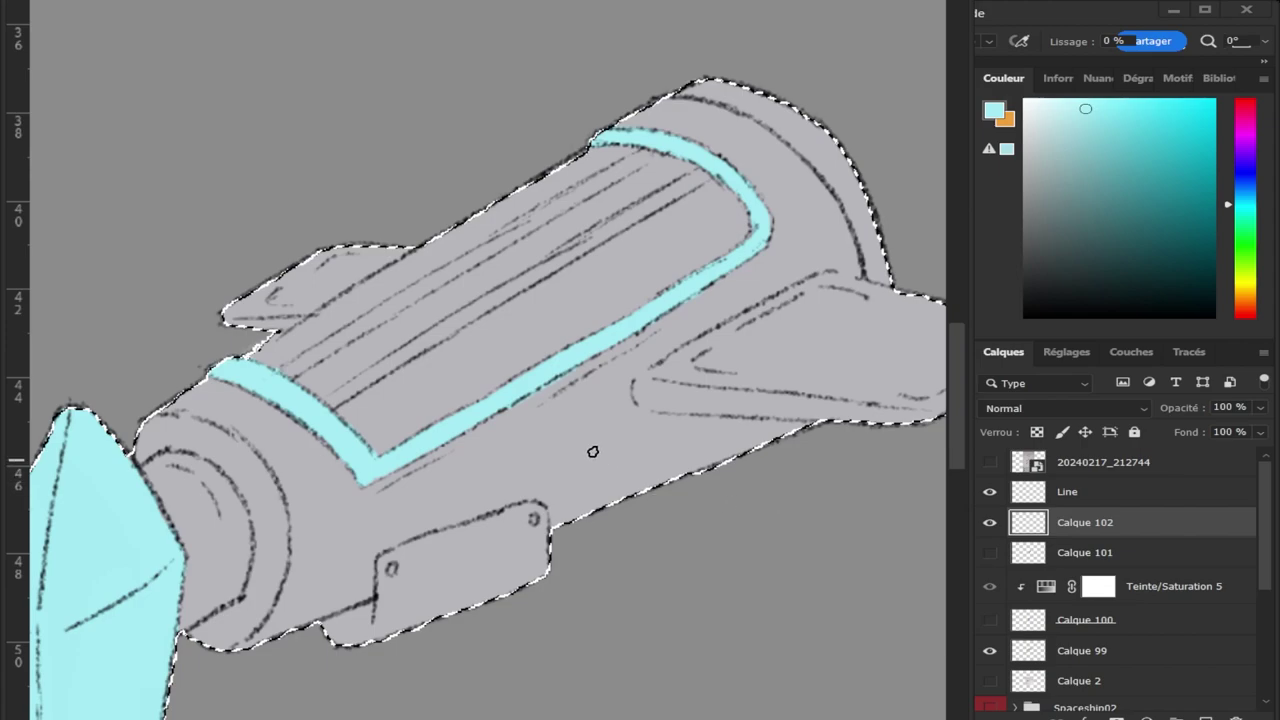
key(e)
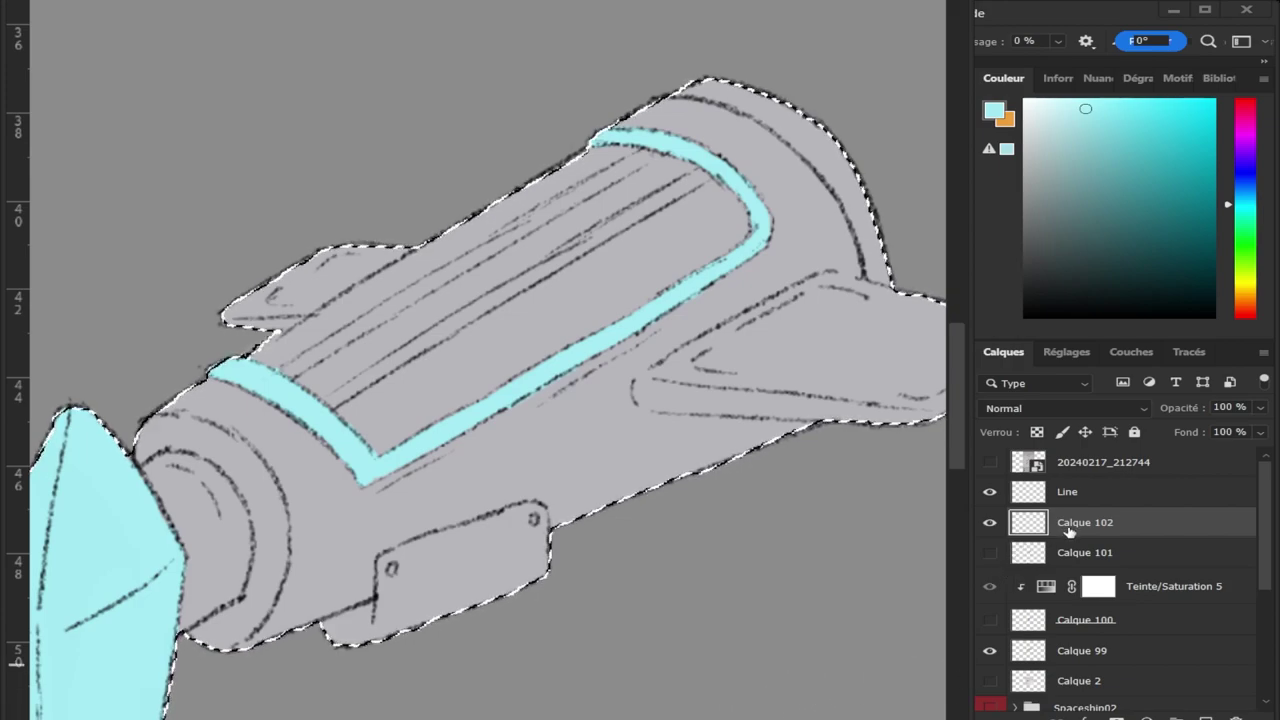
key(ctrl+shift+alt+n)
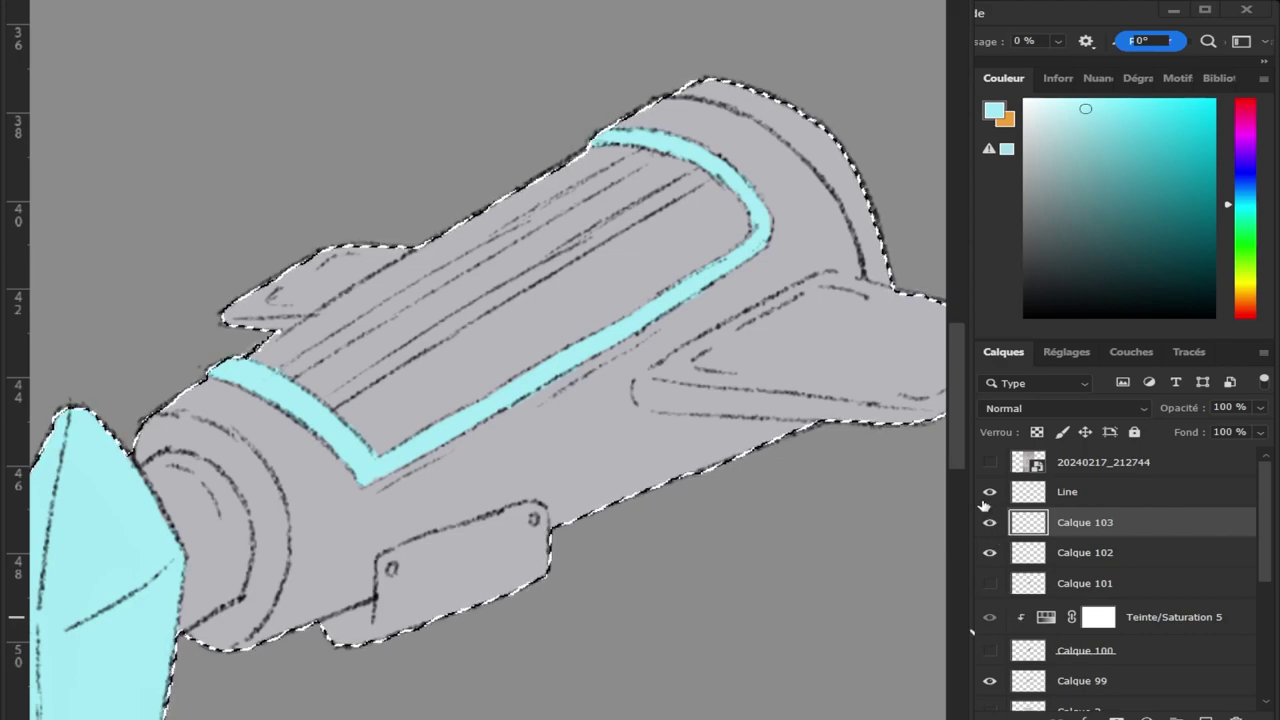
Try a dark teal shadow stroke, undo it, and shift the colour toward navy.
click(1091, 235)
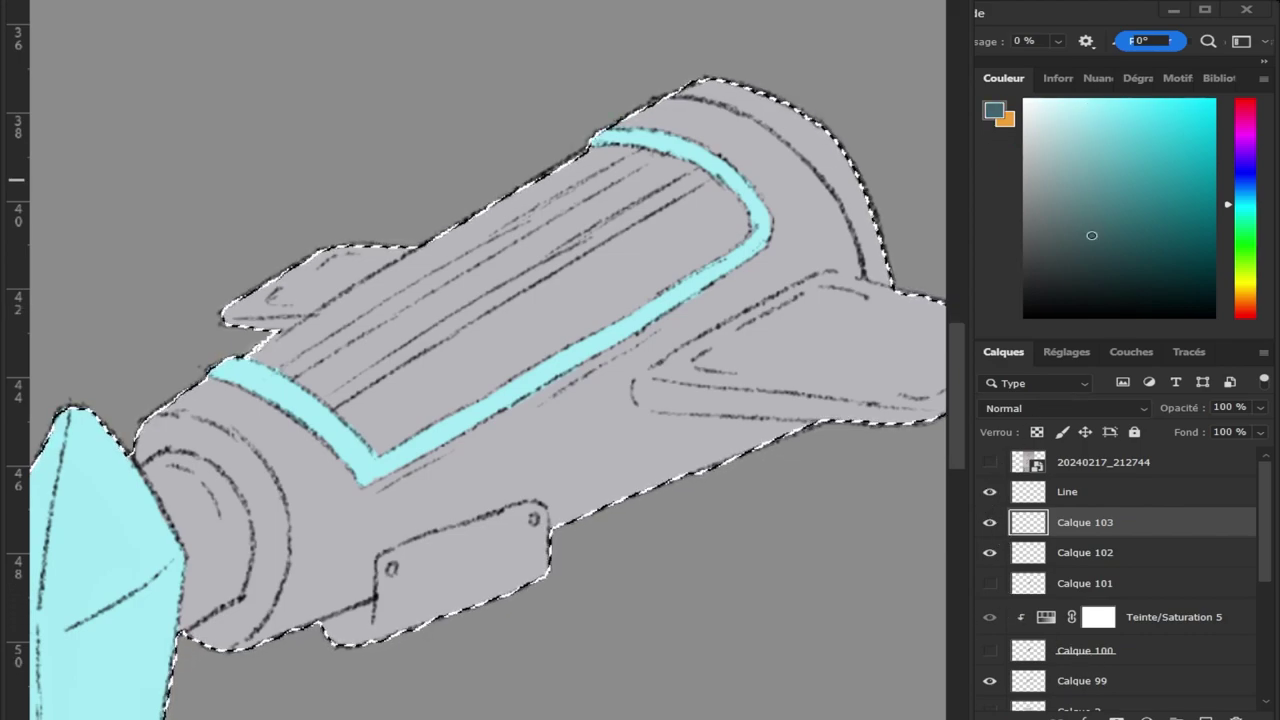
drag(600, 440, 510, 455)
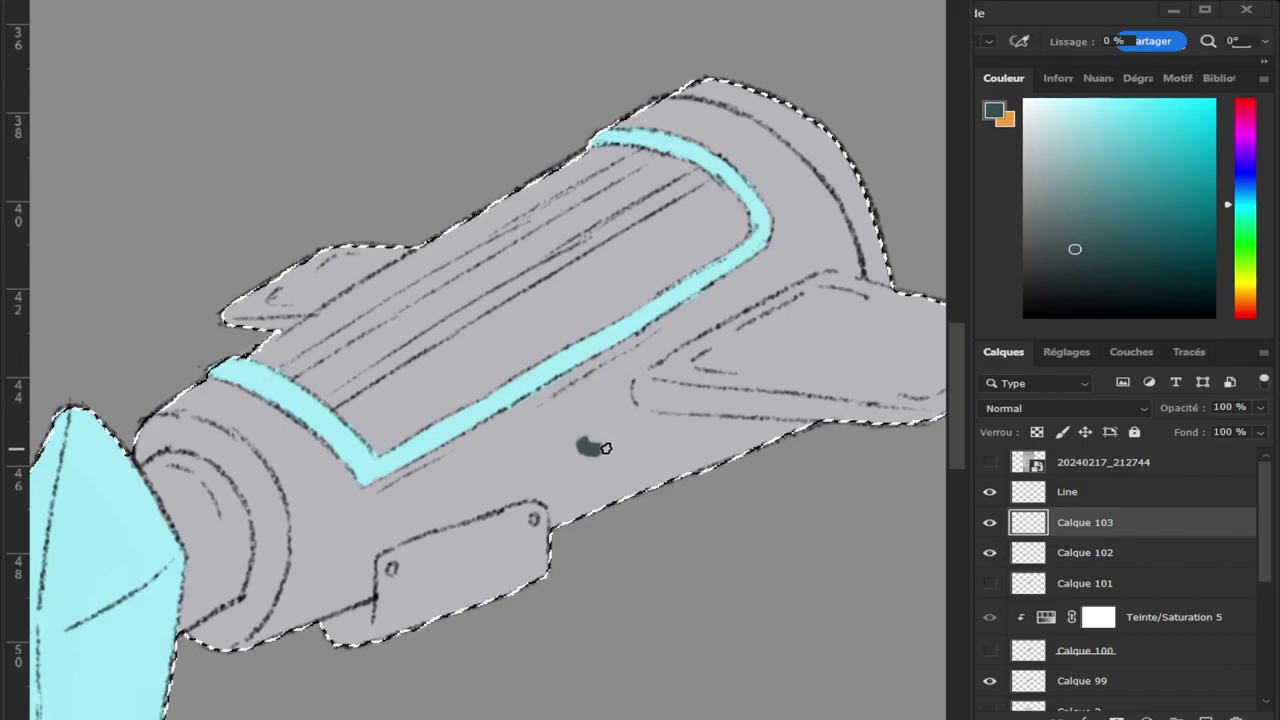
key(ctrl+z)
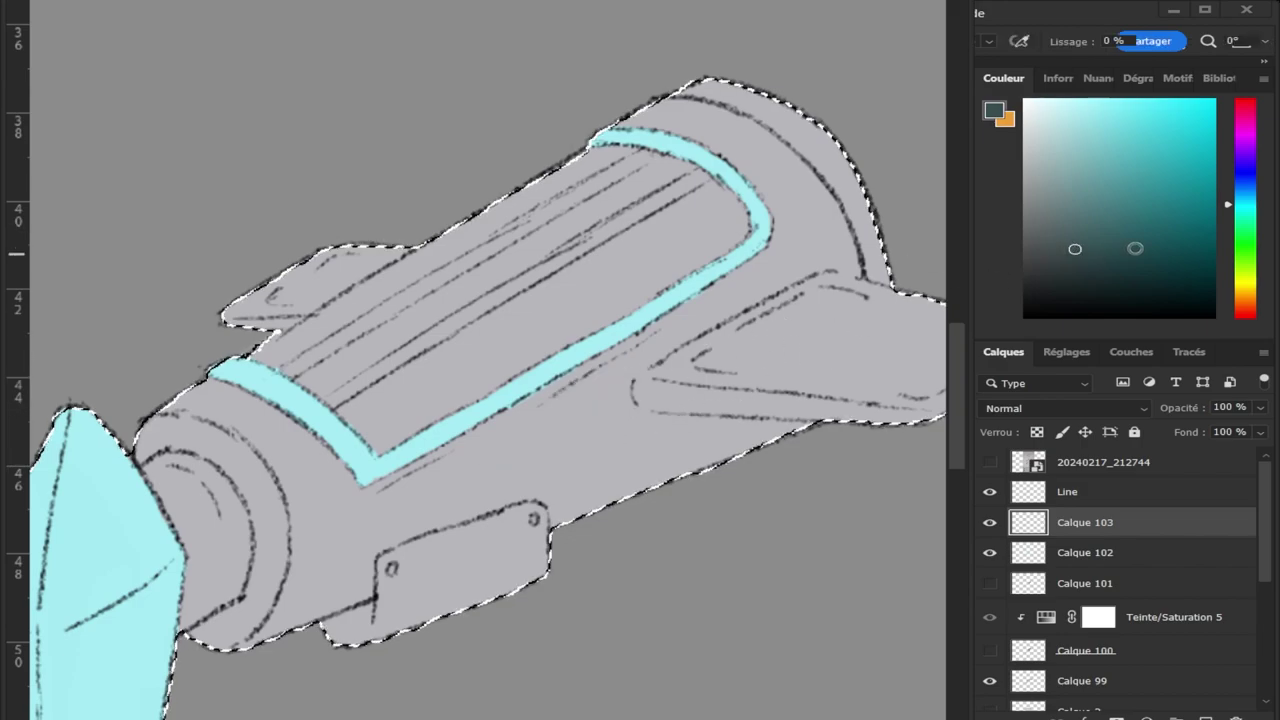
drag(1245, 200, 1253, 192)
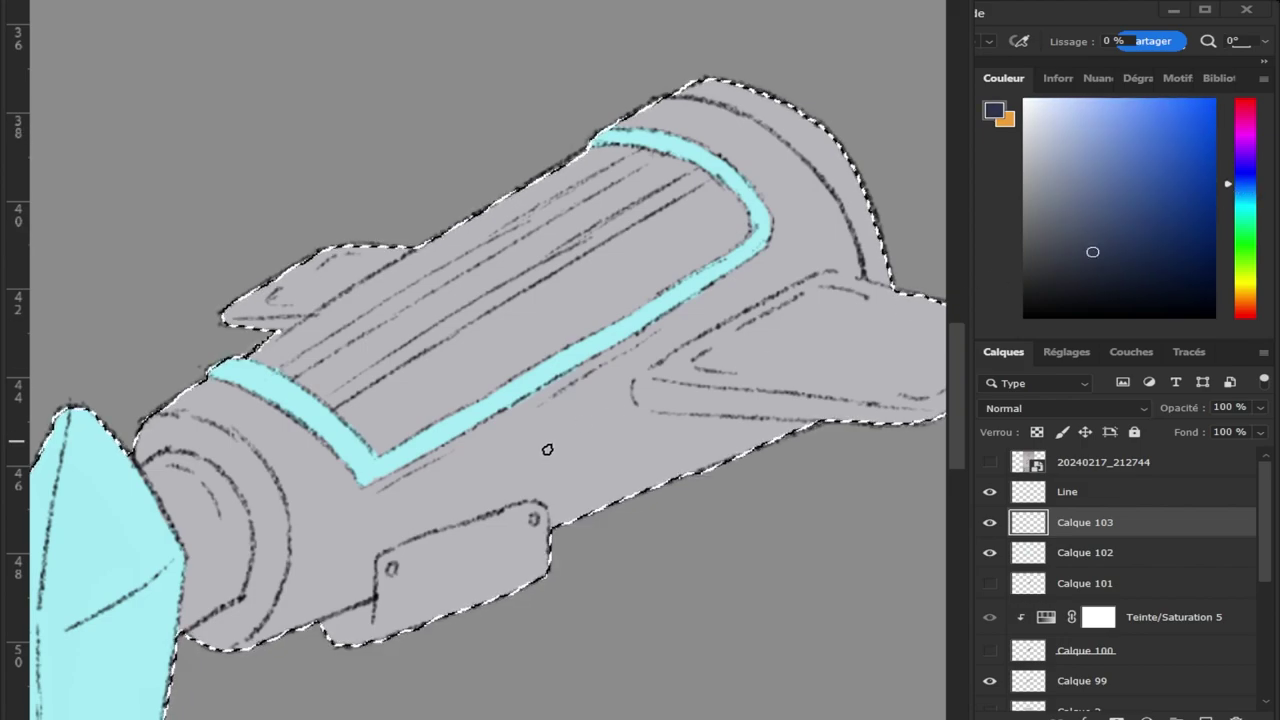
Paint dark navy shadow strokes beneath the cyan band, then hide the layer to compare.
drag(547, 450, 420, 495)
drag(590, 400, 410, 480)
drag(570, 430, 372, 508)
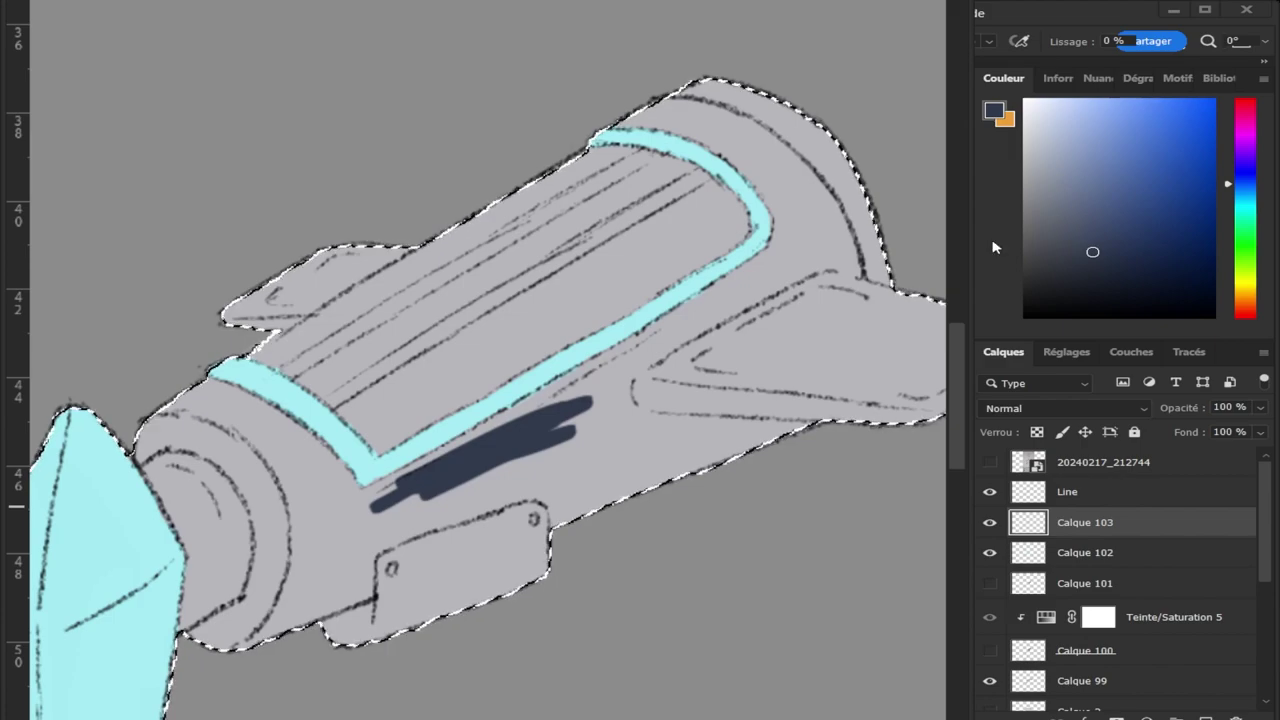
drag(1092, 252, 1097, 259)
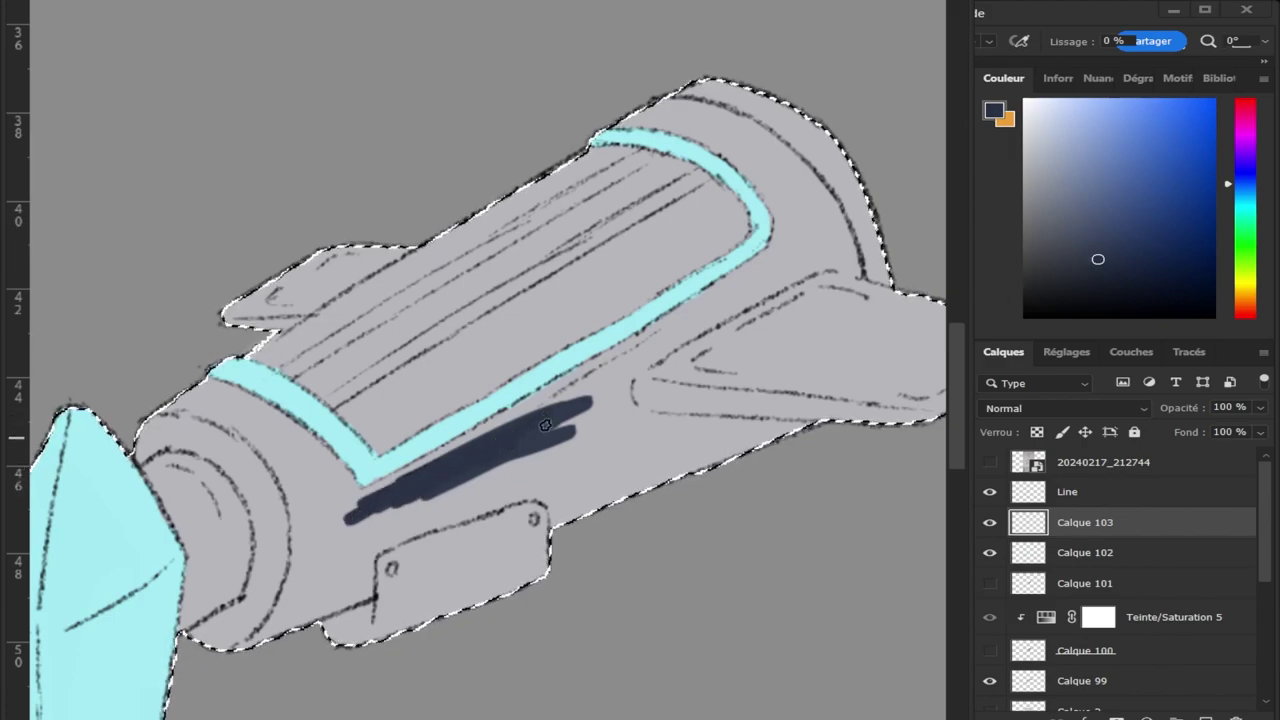
mouse_move(545, 425)
mouse_down()
mouse_move(420, 505)
mouse_move(595, 425)
mouse_move(470, 490)
mouse_move(610, 380)
mouse_up()
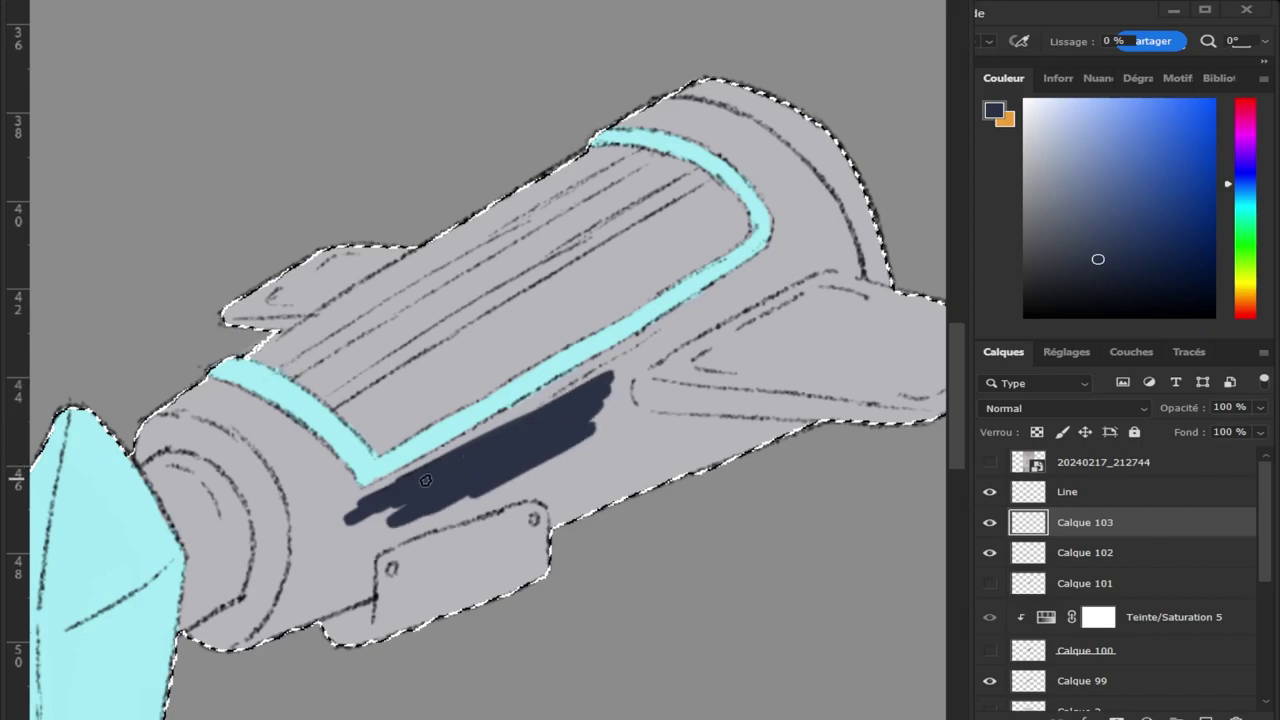
drag(425, 480, 361, 502)
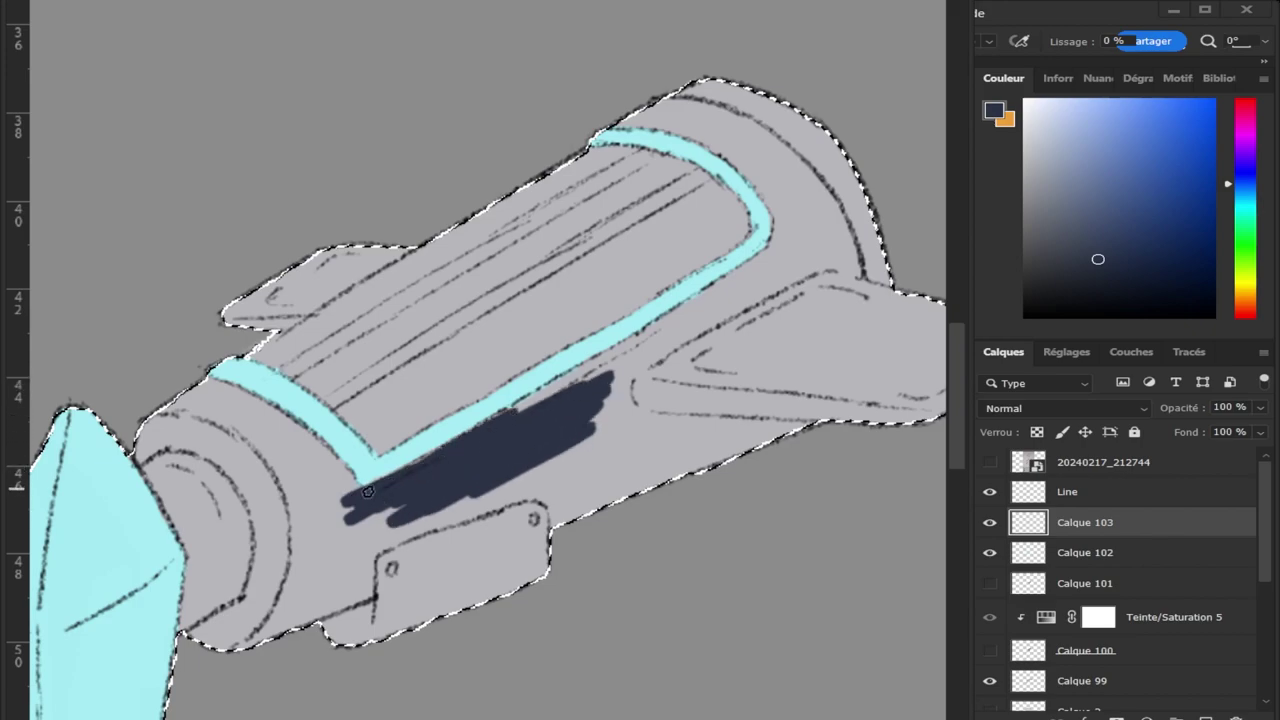
click(990, 522)
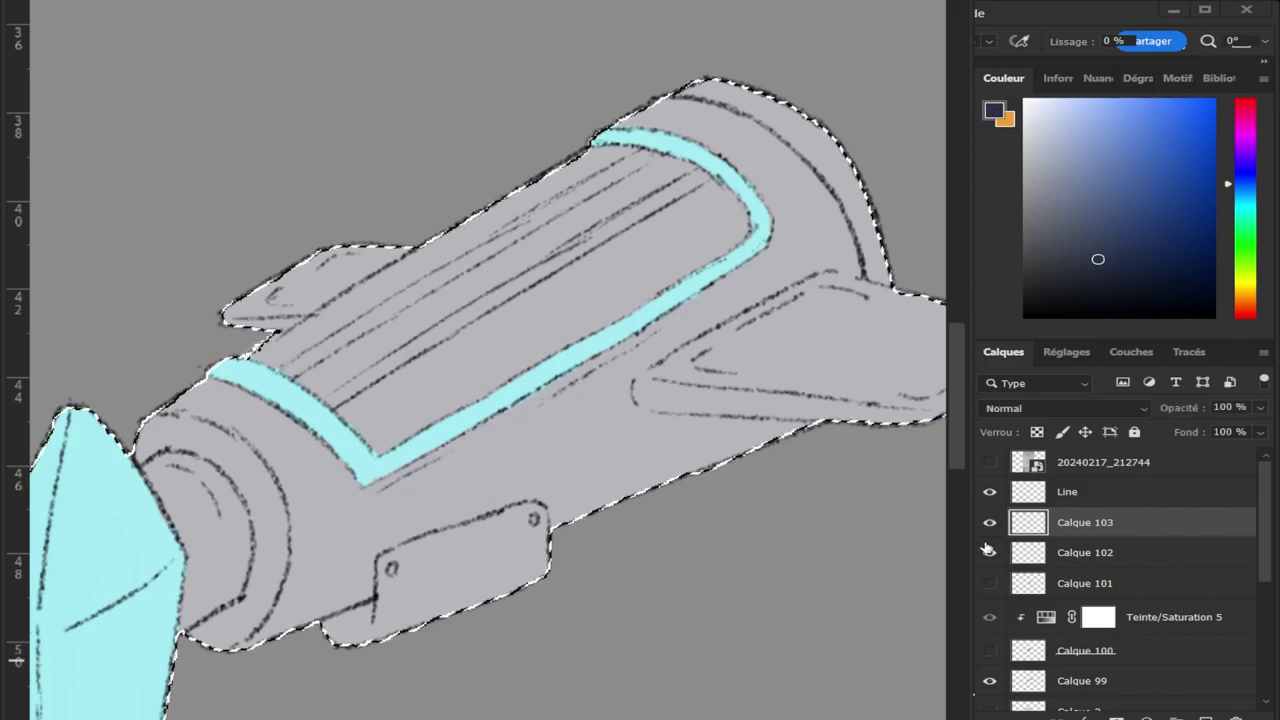
Show Calque 103, move it below Calque 102, and extend the navy shadow up to the cyan band.
click(990, 522)
drag(1047, 525, 1035, 565)
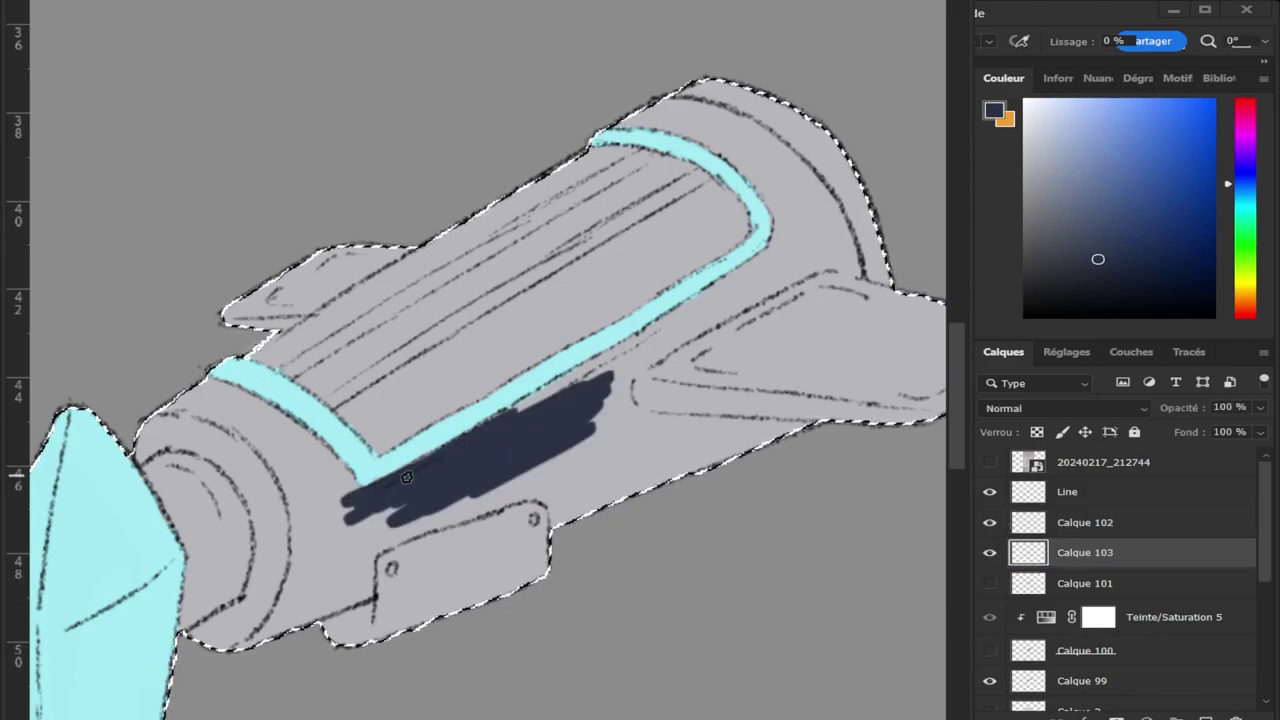
mouse_move(535, 398)
mouse_down()
mouse_move(608, 363)
mouse_move(580, 391)
mouse_move(753, 280)
mouse_move(651, 334)
mouse_move(806, 249)
mouse_move(786, 200)
mouse_move(777, 206)
mouse_move(729, 137)
mouse_move(611, 103)
mouse_move(714, 128)
mouse_move(700, 120)
mouse_move(757, 157)
mouse_move(717, 124)
mouse_move(800, 200)
mouse_move(771, 149)
mouse_move(822, 226)
mouse_up()
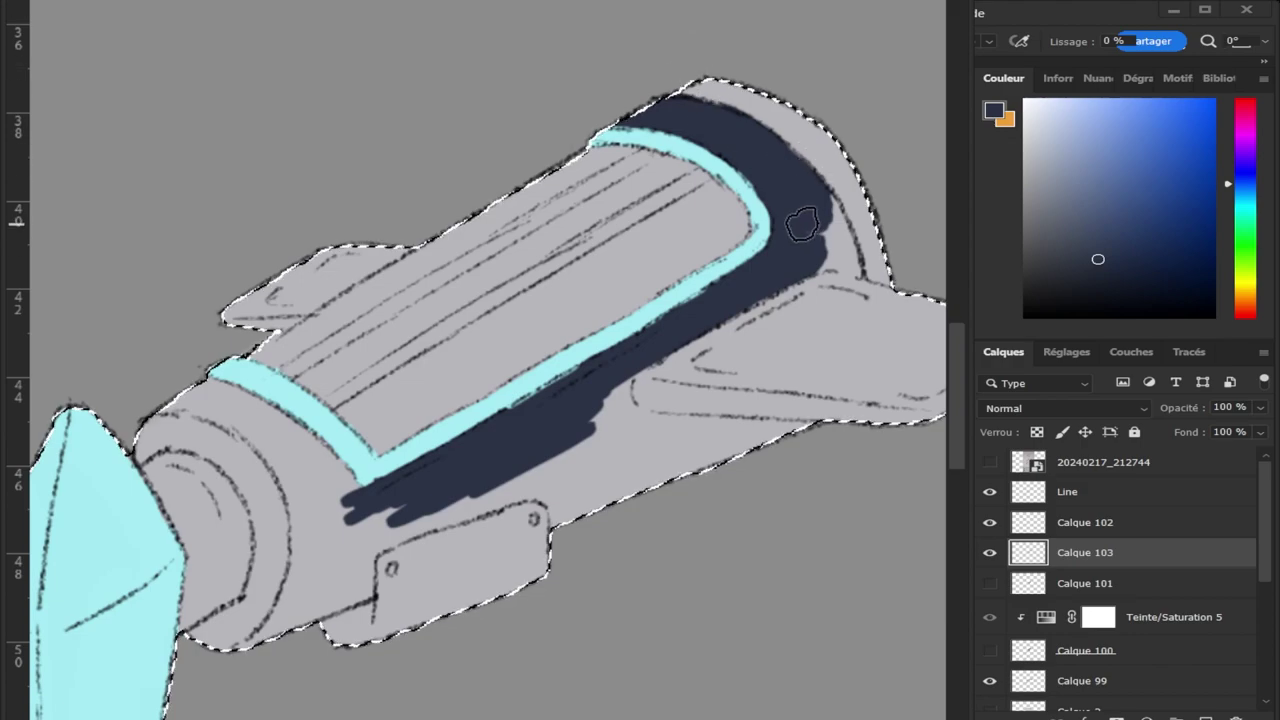
mouse_move(835, 240)
mouse_down()
mouse_move(790, 190)
mouse_move(844, 264)
mouse_up()
Adjust the brush size and paint a navy shadow band down the tube.
key(bracketleft)
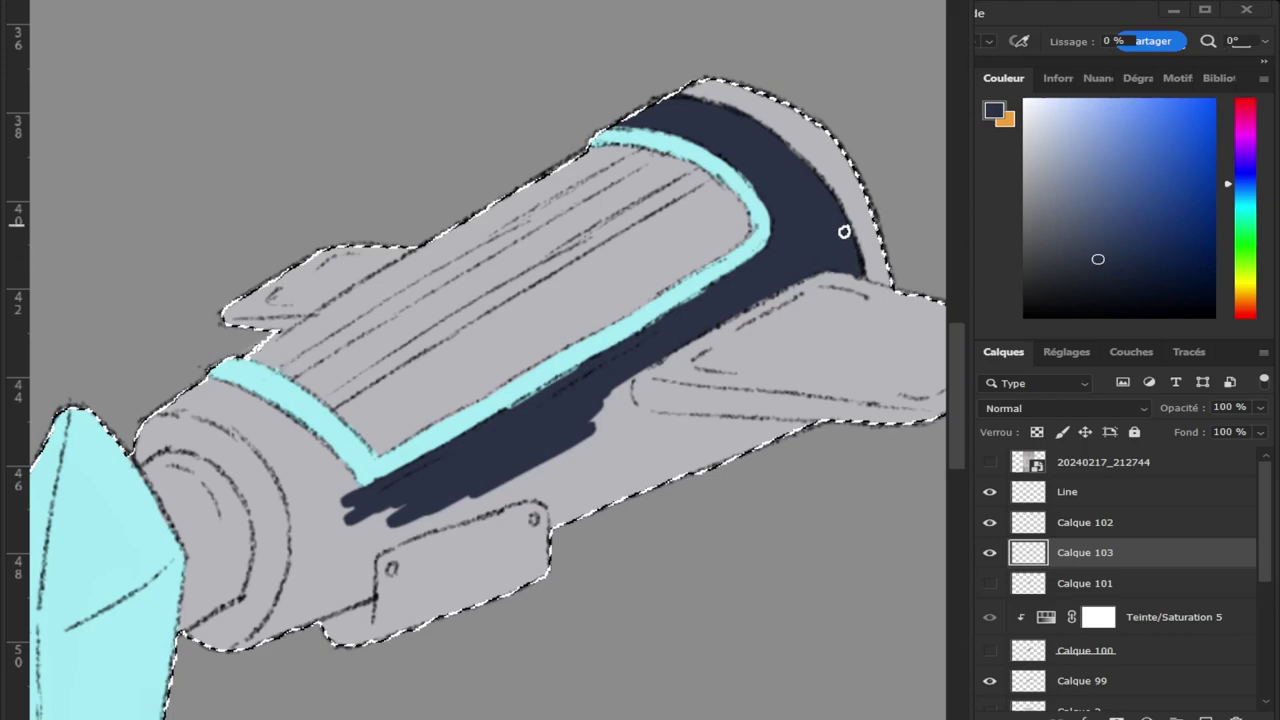
key(bracketright)
key(bracketright)
key(bracketright)
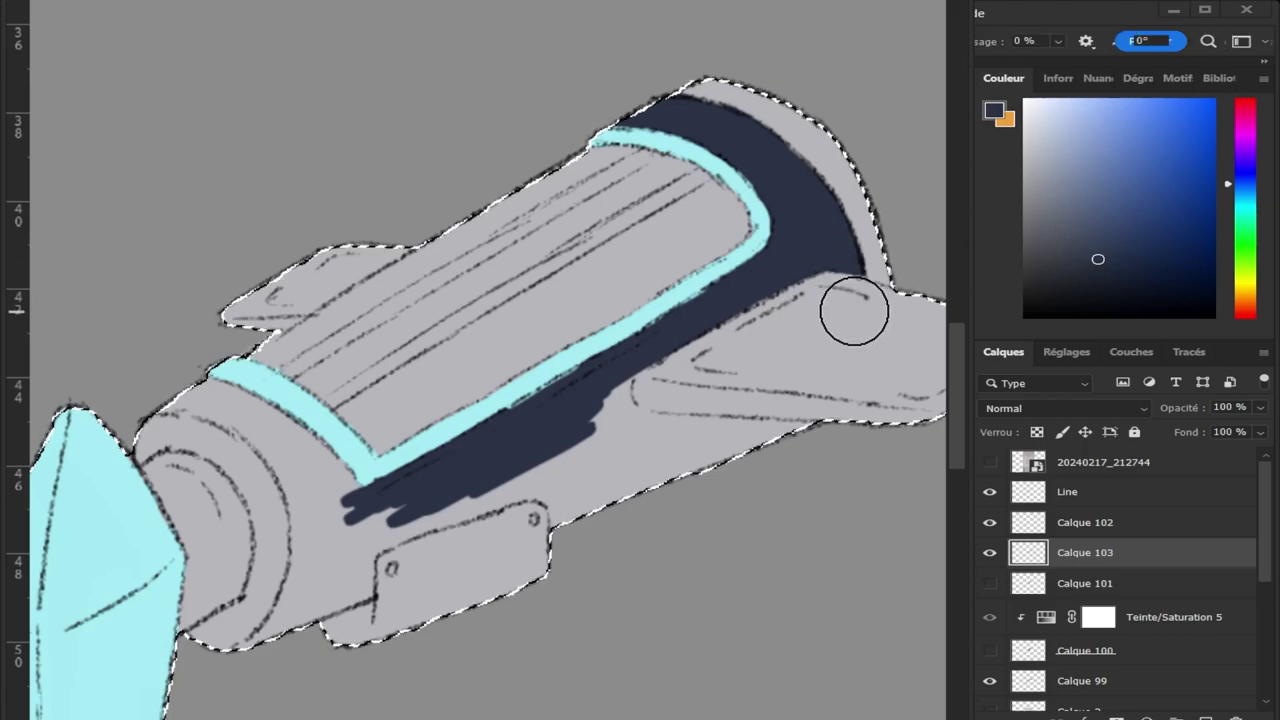
key(bracketleft)
key(bracketleft)
key(bracketleft)
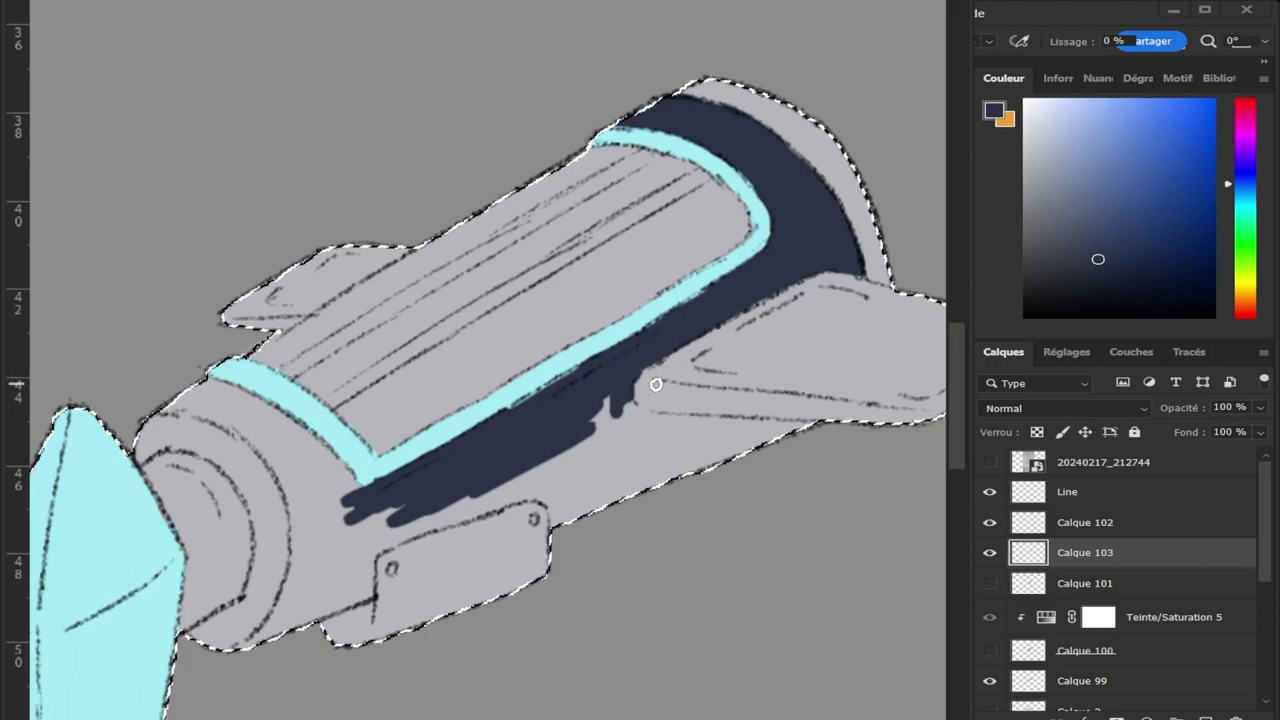
key(bracketright)
key(bracketright)
key(bracketright)
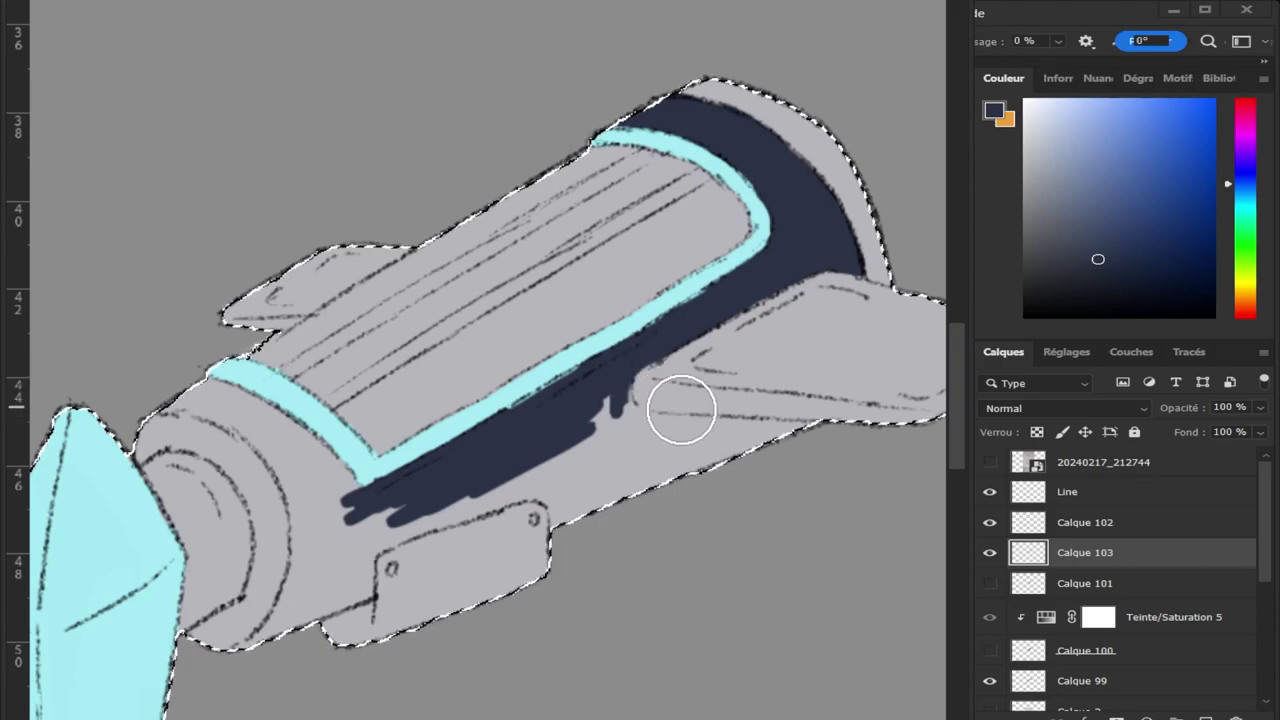
key(bracketleft)
key(bracketleft)
key(bracketleft)
key(bracketright)
key(bracketright)
key(bracketright)
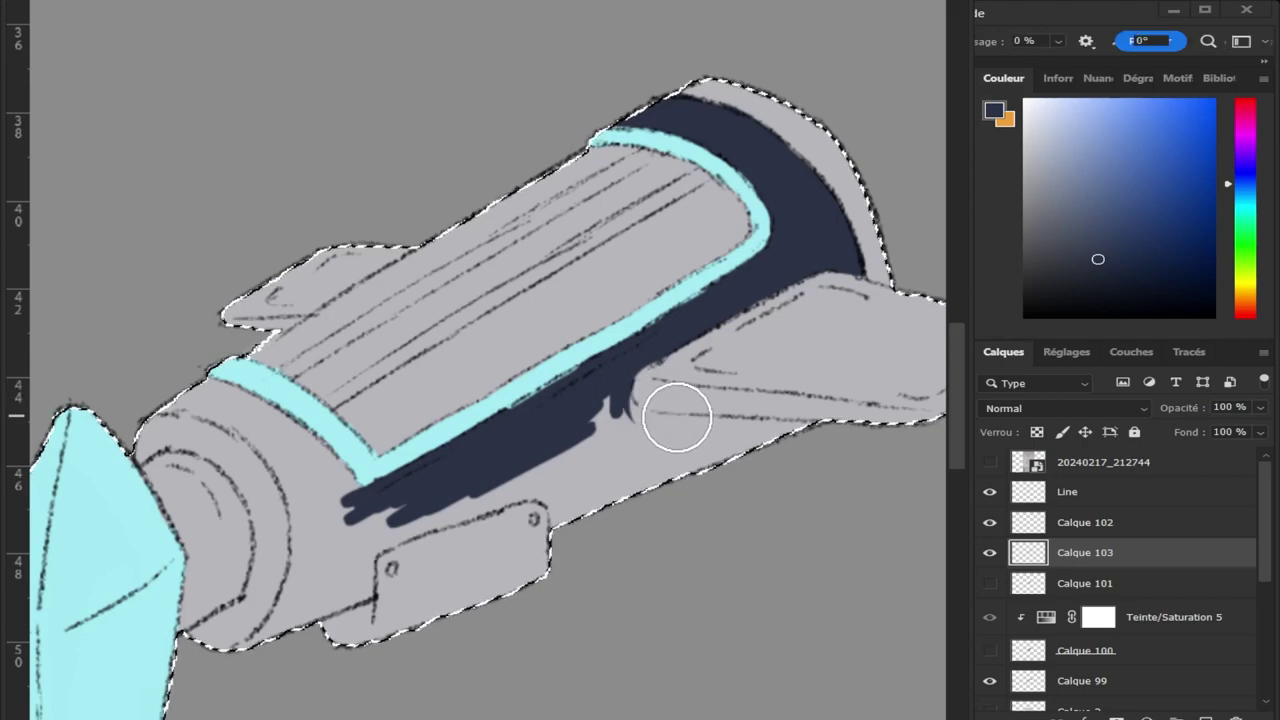
key(bracketleft)
key(bracketleft)
key(bracketleft)
mouse_move(635, 417)
mouse_down()
mouse_move(623, 408)
mouse_move(640, 457)
mouse_move(611, 400)
mouse_move(586, 424)
mouse_move(600, 420)
mouse_move(686, 499)
mouse_move(634, 449)
mouse_move(646, 440)
mouse_move(651, 463)
mouse_move(617, 543)
mouse_move(565, 476)
mouse_move(563, 506)
mouse_move(558, 468)
mouse_up()
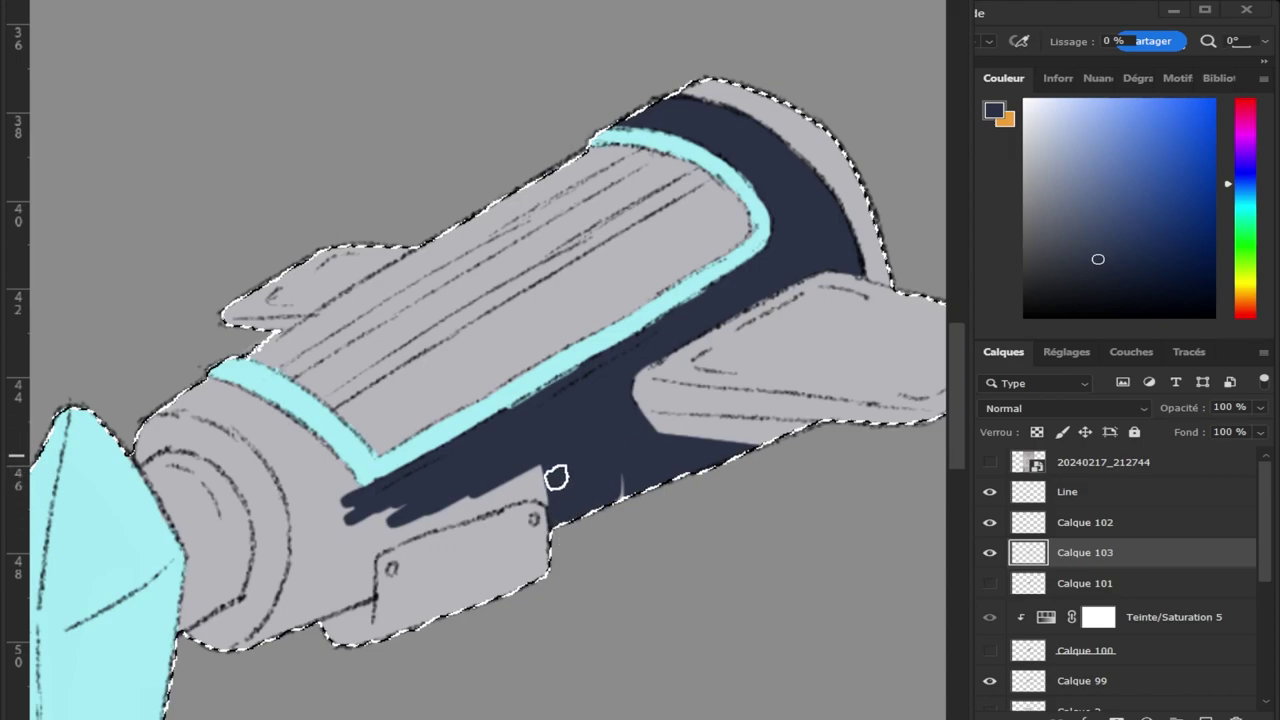
Shade the front collar and lower hull navy, then zoom out to see the whole ship.
mouse_move(286, 451)
mouse_down()
mouse_move(186, 414)
mouse_move(234, 400)
mouse_move(200, 393)
mouse_move(286, 429)
mouse_move(355, 497)
mouse_move(323, 503)
mouse_move(349, 529)
mouse_move(295, 530)
mouse_move(246, 646)
mouse_move(209, 651)
mouse_move(223, 614)
mouse_move(246, 609)
mouse_move(222, 628)
mouse_move(250, 615)
mouse_move(266, 491)
mouse_move(263, 563)
mouse_move(249, 471)
mouse_move(208, 435)
mouse_up()
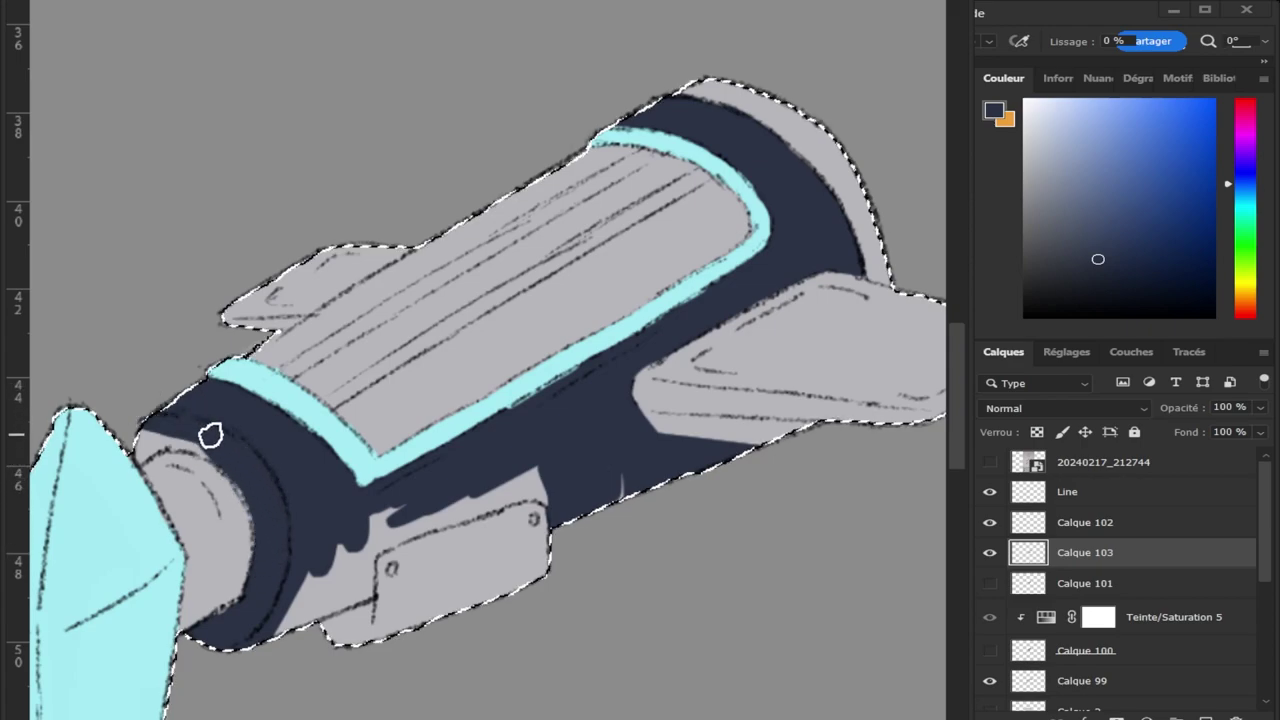
mouse_move(207, 443)
mouse_down()
mouse_move(126, 429)
mouse_move(180, 436)
mouse_move(149, 443)
mouse_move(171, 434)
mouse_up()
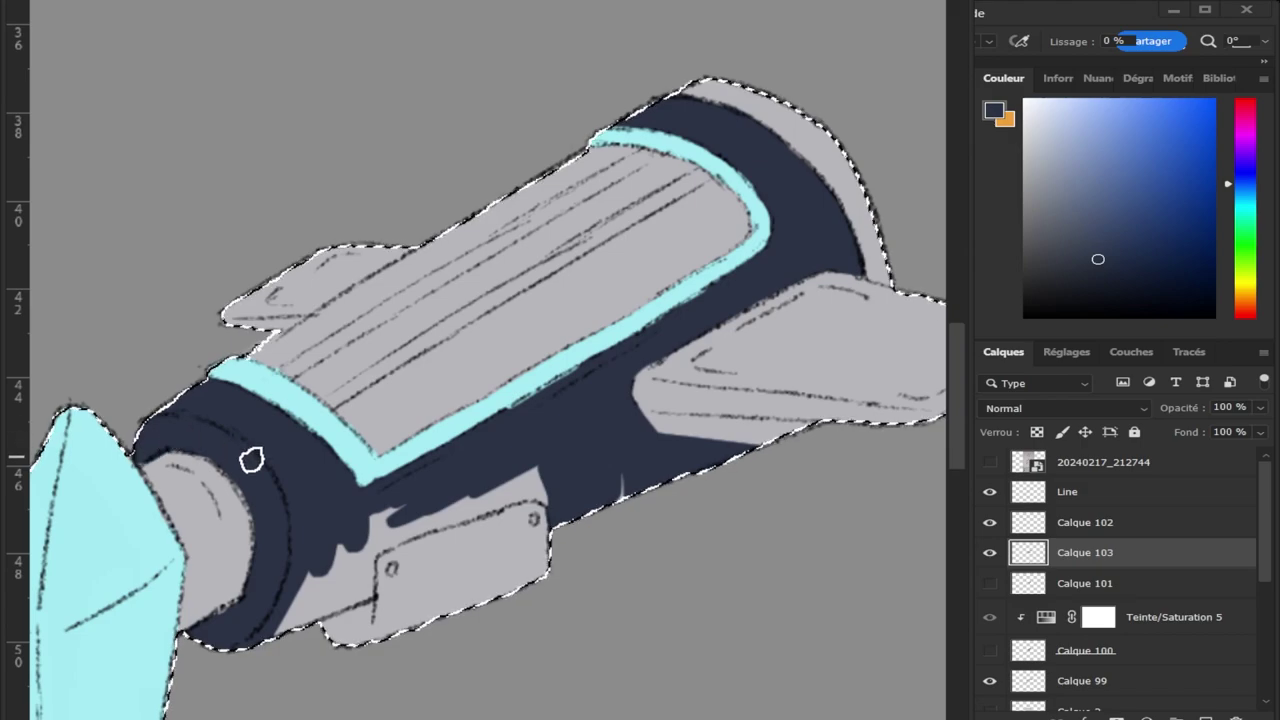
mouse_move(251, 459)
mouse_down()
mouse_move(297, 583)
mouse_move(306, 543)
mouse_move(345, 528)
mouse_move(320, 597)
mouse_move(331, 594)
mouse_move(309, 606)
mouse_move(357, 586)
mouse_move(397, 494)
mouse_move(337, 551)
mouse_move(520, 483)
mouse_move(444, 505)
mouse_move(614, 477)
mouse_move(643, 491)
mouse_move(629, 451)
mouse_move(701, 456)
mouse_up()
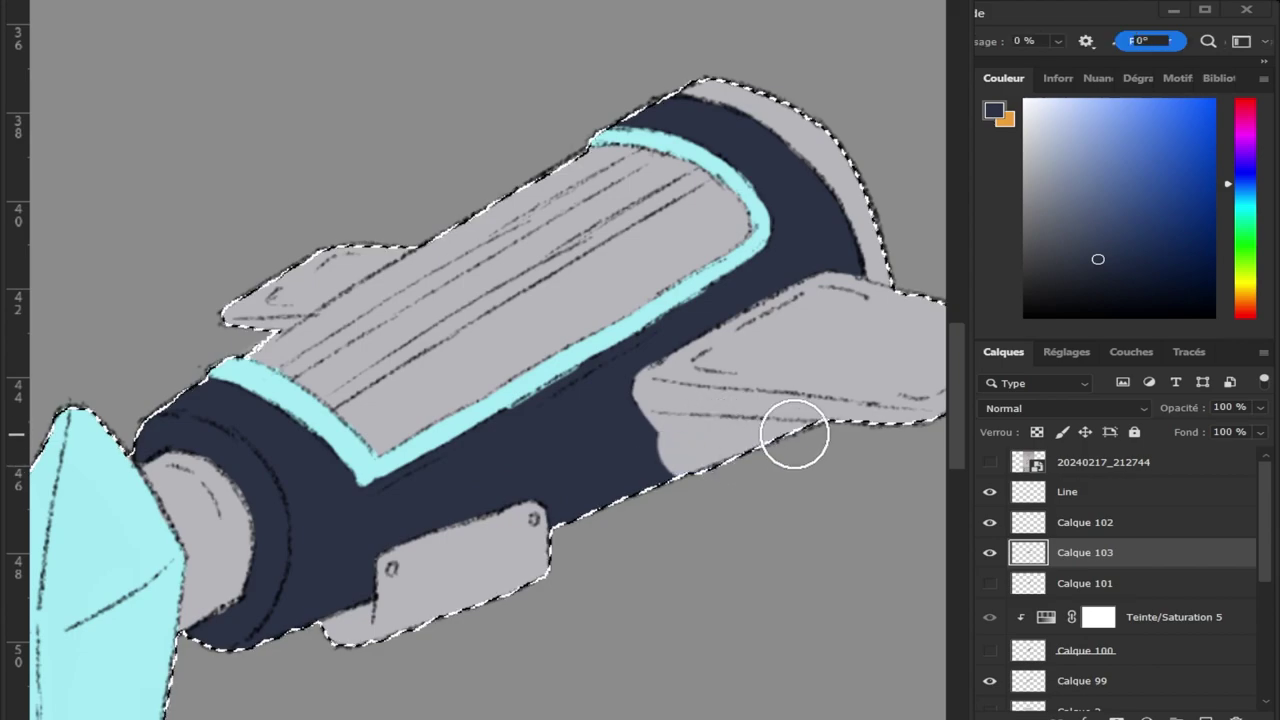
mouse_move(646, 471)
mouse_down()
mouse_move(794, 440)
mouse_move(623, 437)
mouse_move(703, 432)
mouse_up()
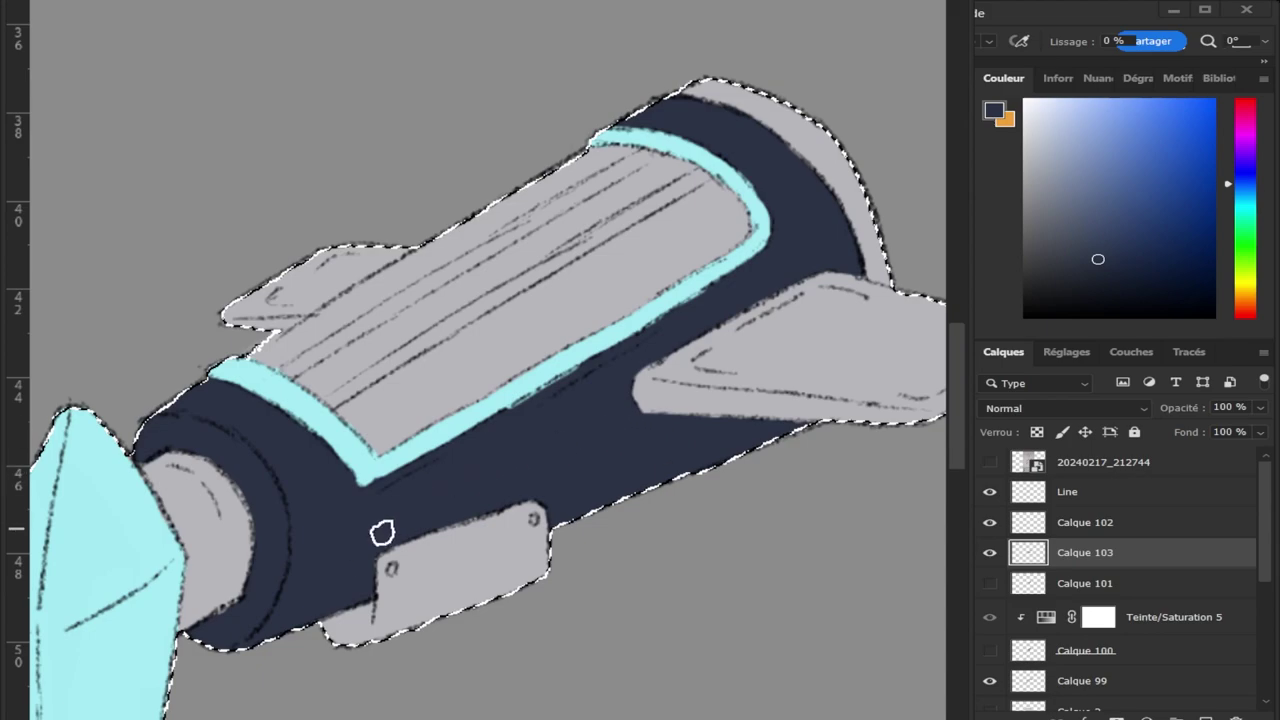
key(z)
drag(428, 620, 331, 665)
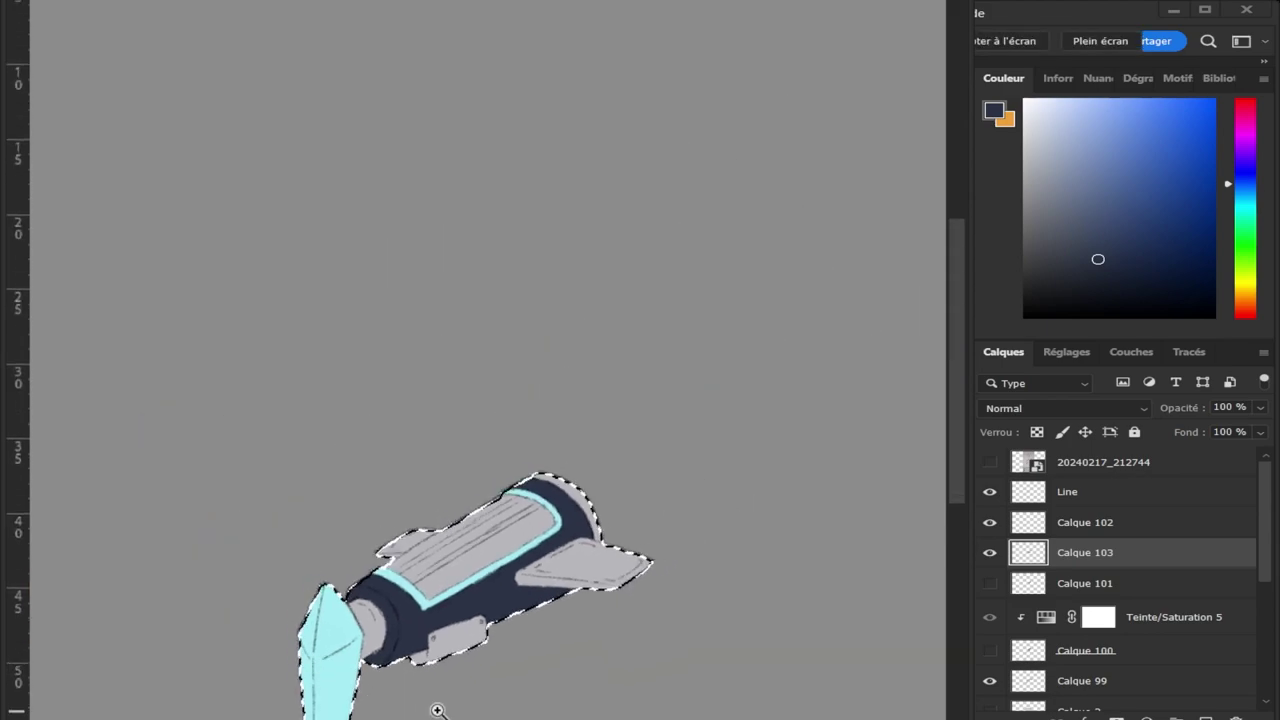
Zoom in and out to frame the ship larger in view.
click(437, 710)
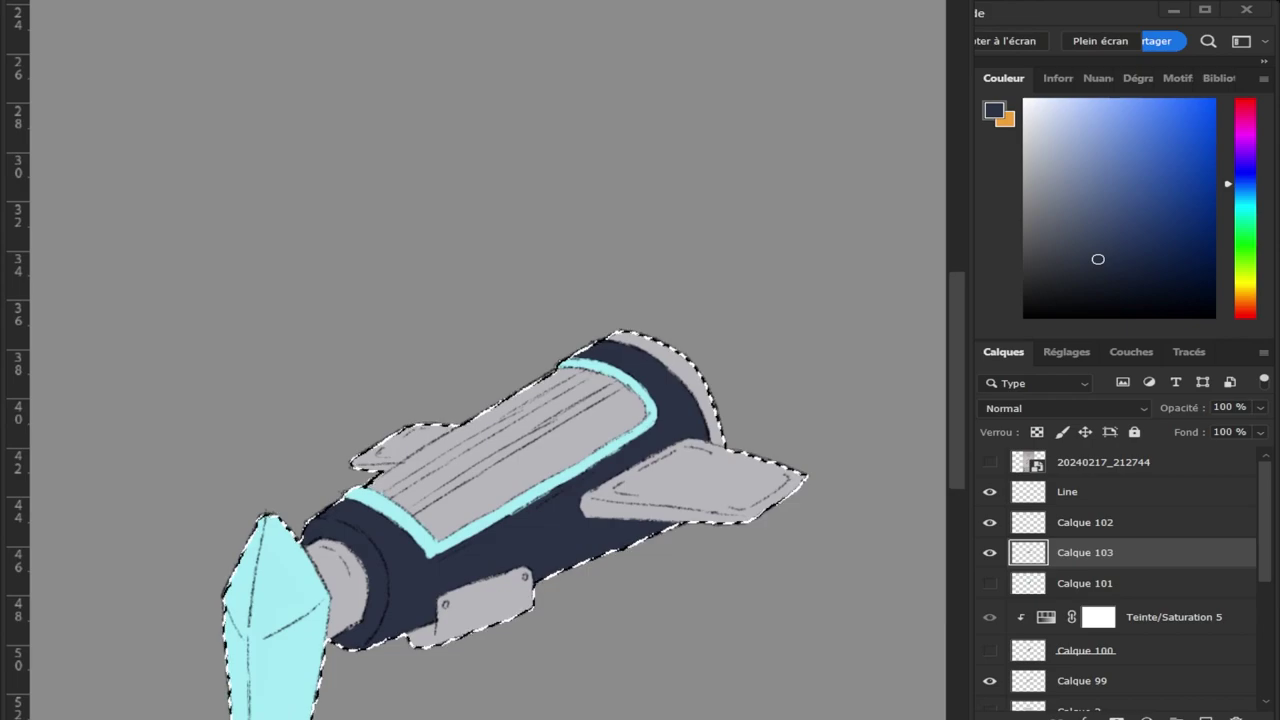
alt+click(485, 712)
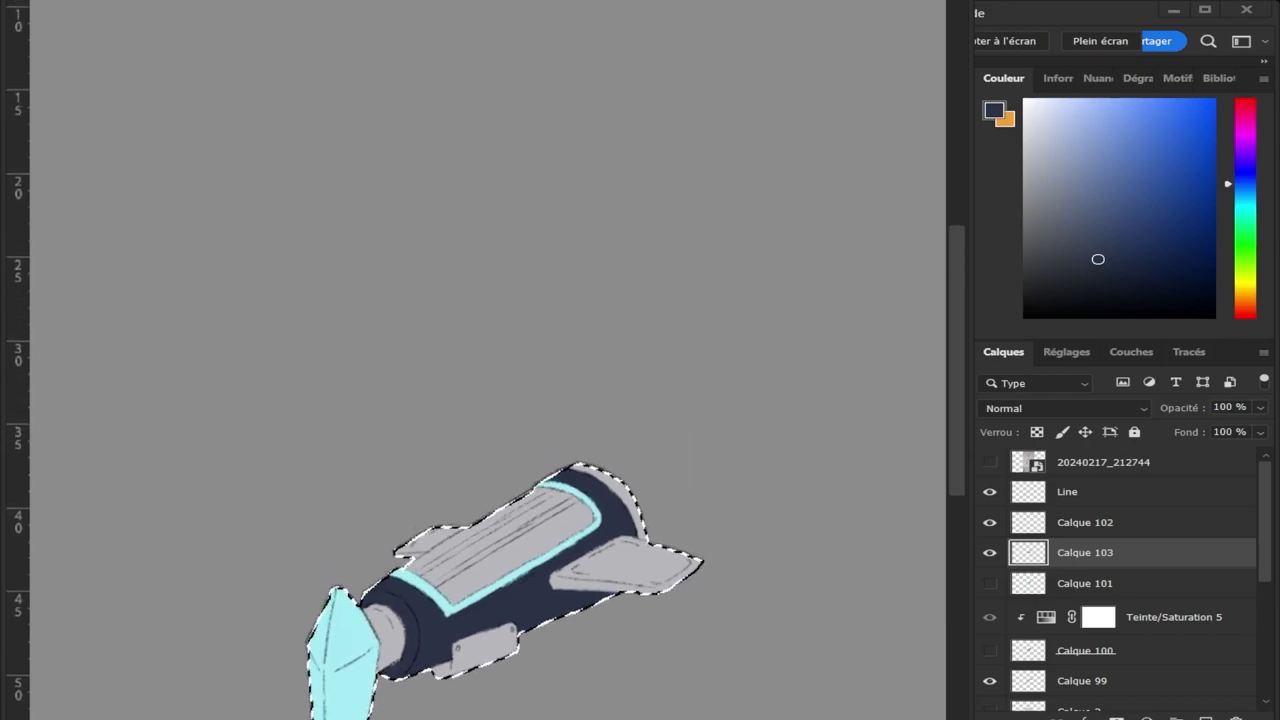
click(513, 714)
alt+click(409, 374)
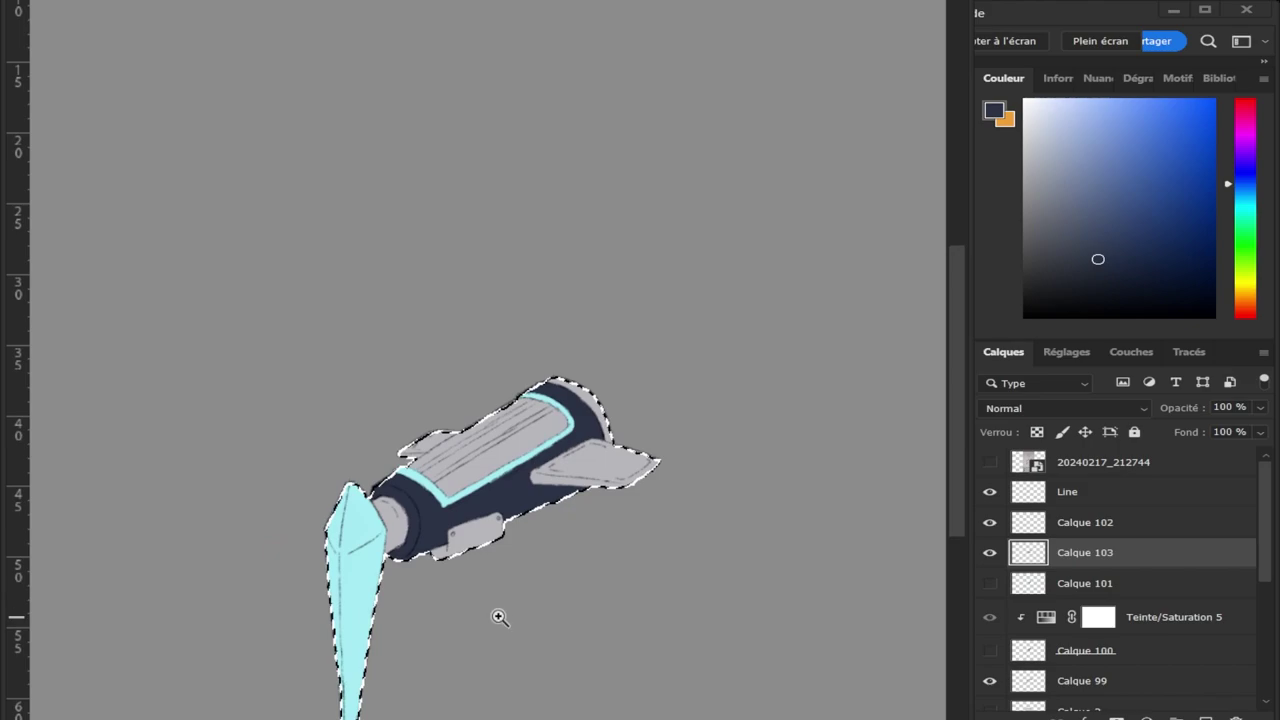
click(451, 531)
click(491, 569)
alt+click(555, 670)
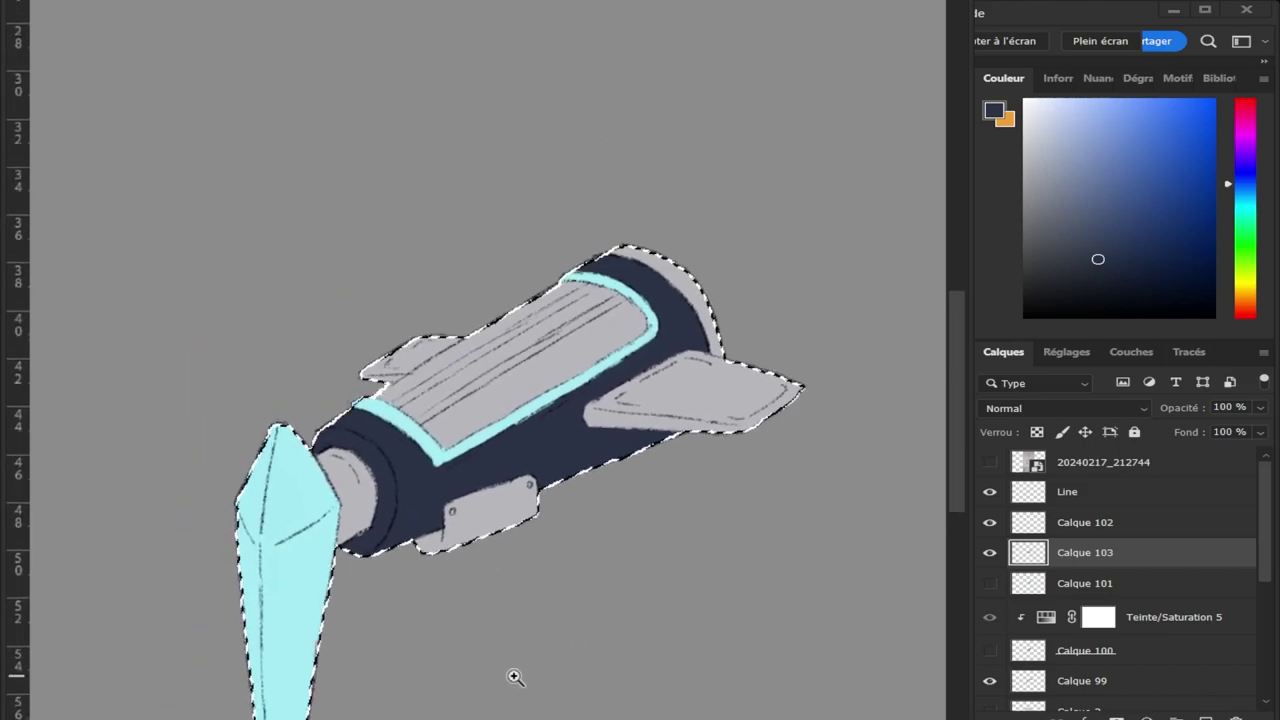
click(520, 445)
alt+click(520, 697)
click(580, 676)
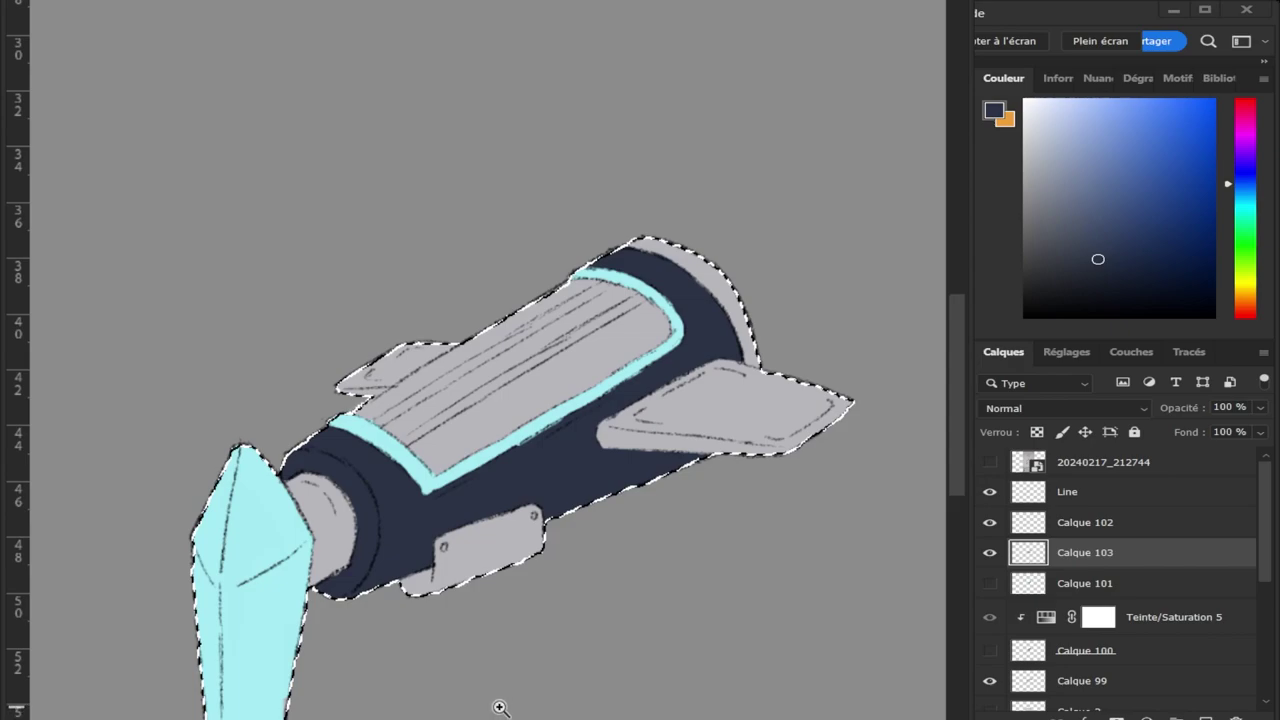
Make Calque 102 active and compare the ship with the shadow, cyan trim and Calque 101 toggled.
click(990, 555)
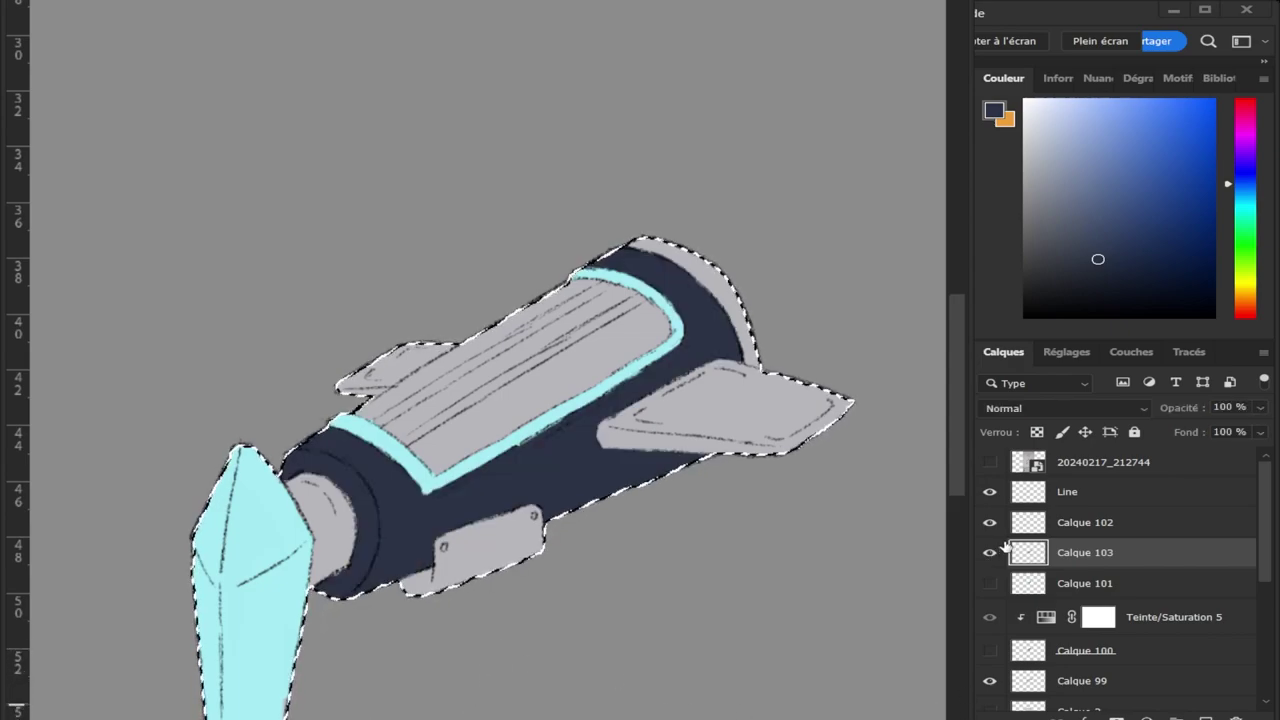
click(1020, 526)
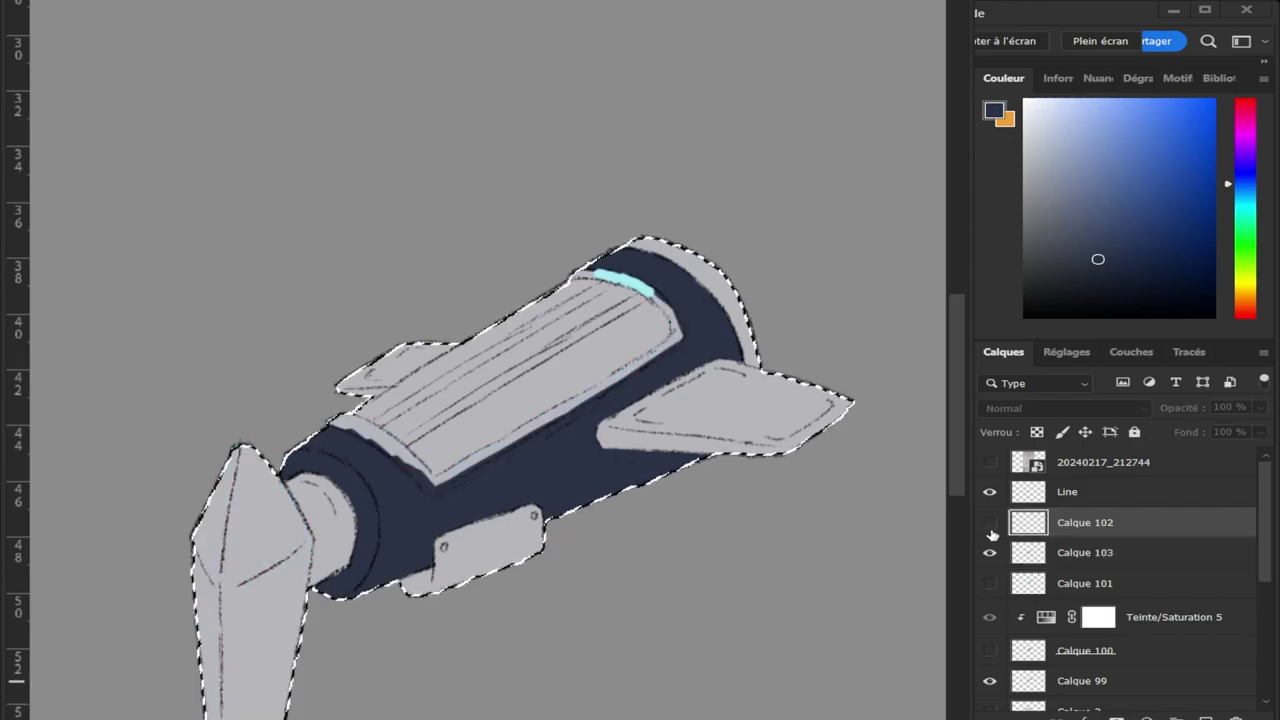
click(990, 526)
click(992, 530)
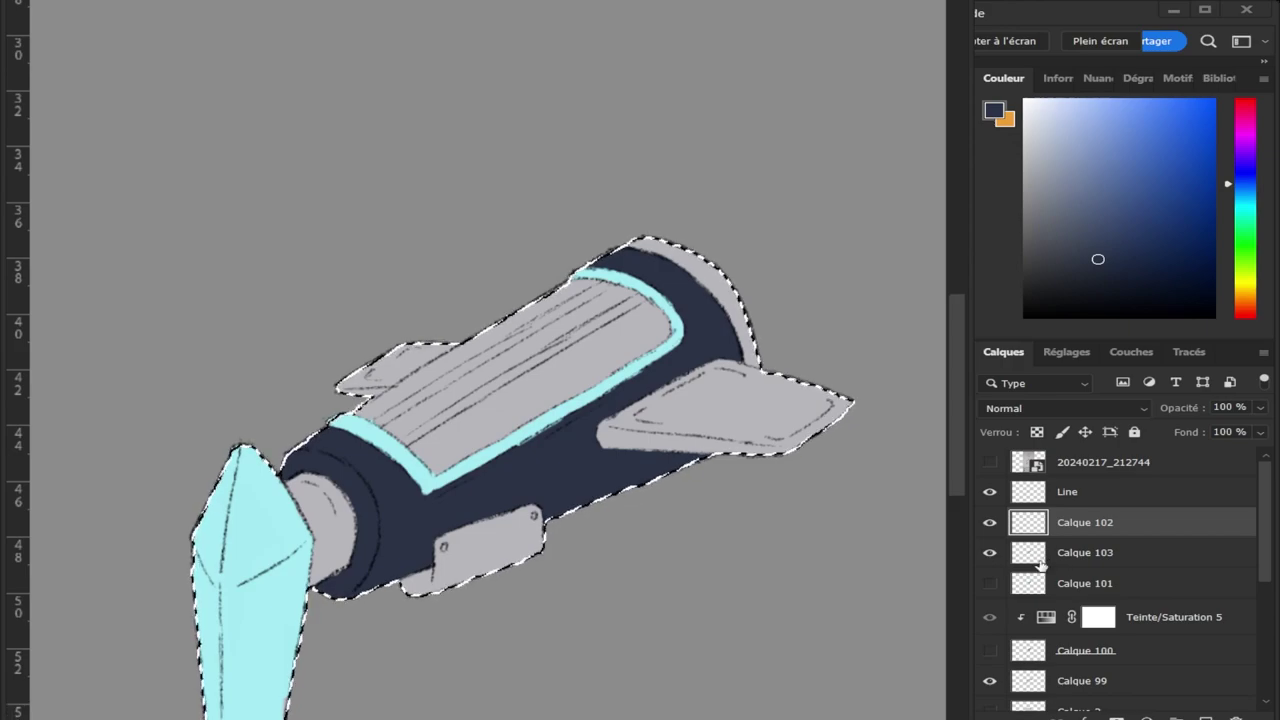
click(990, 583)
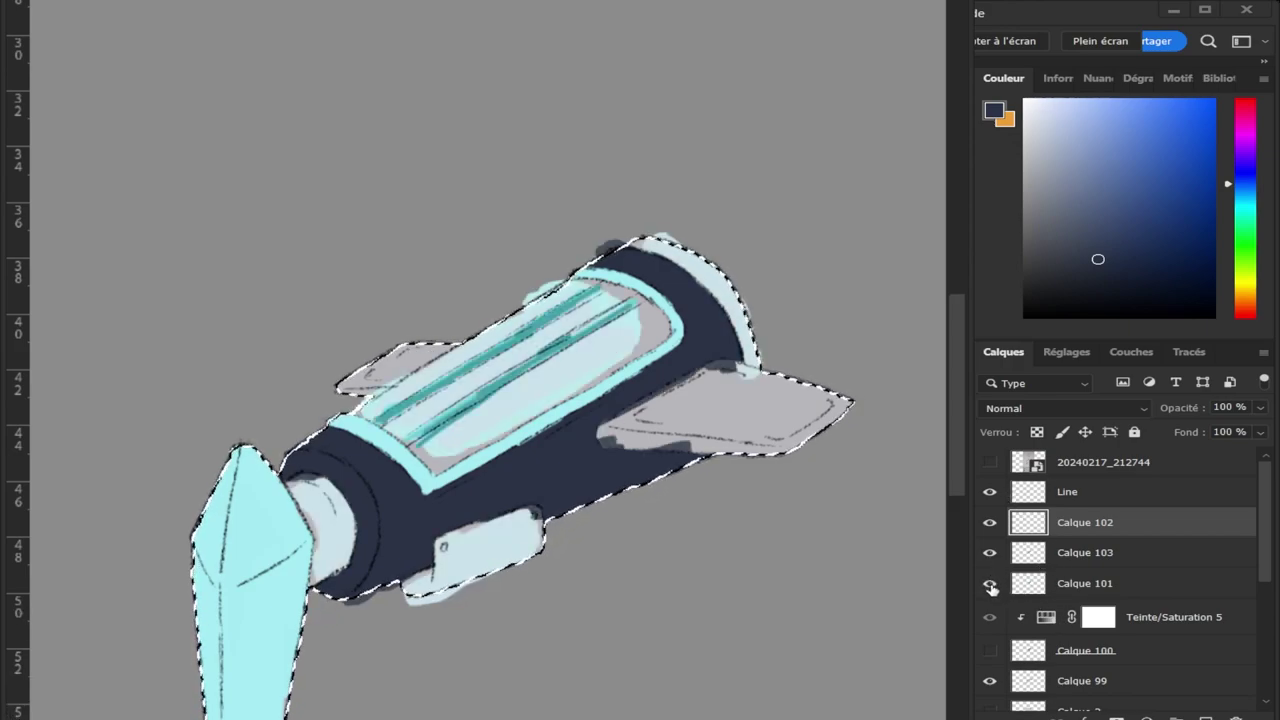
click(990, 584)
click(990, 584)
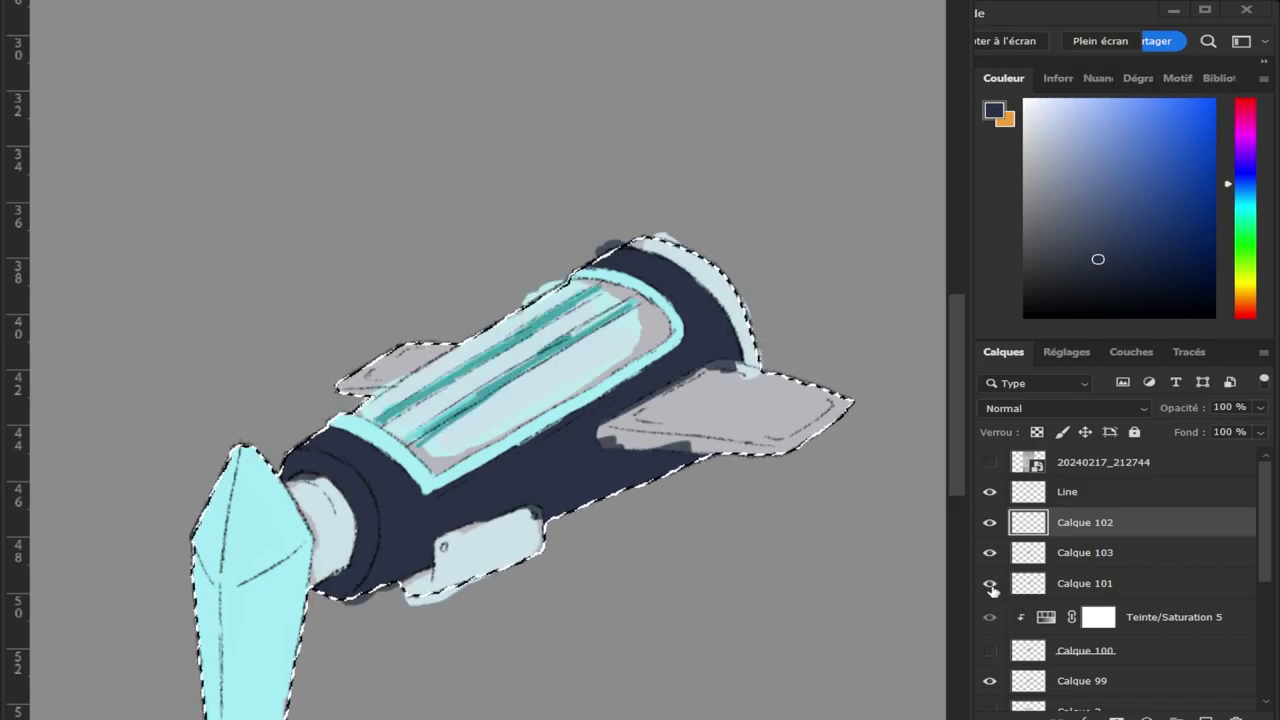
Sample a light blue-grey from the hull, hide Calque 101, and add new layer Calque 104.
click(517, 510)
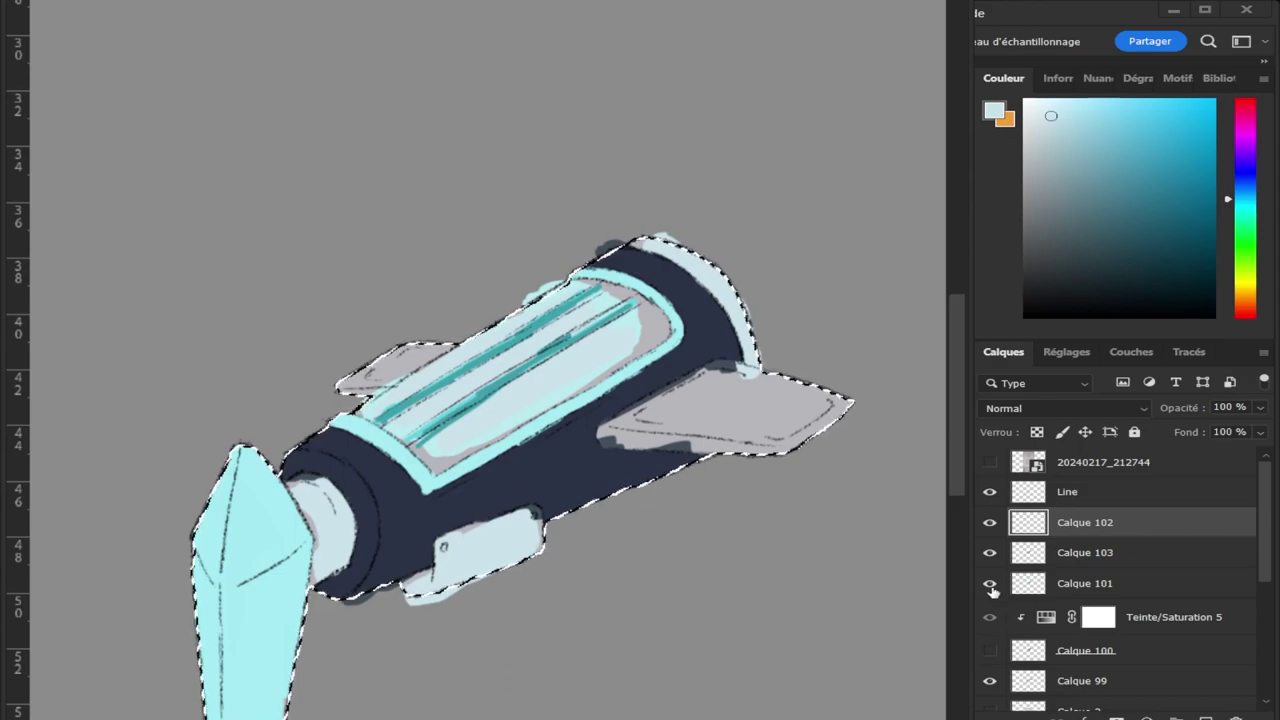
click(990, 584)
click(990, 584)
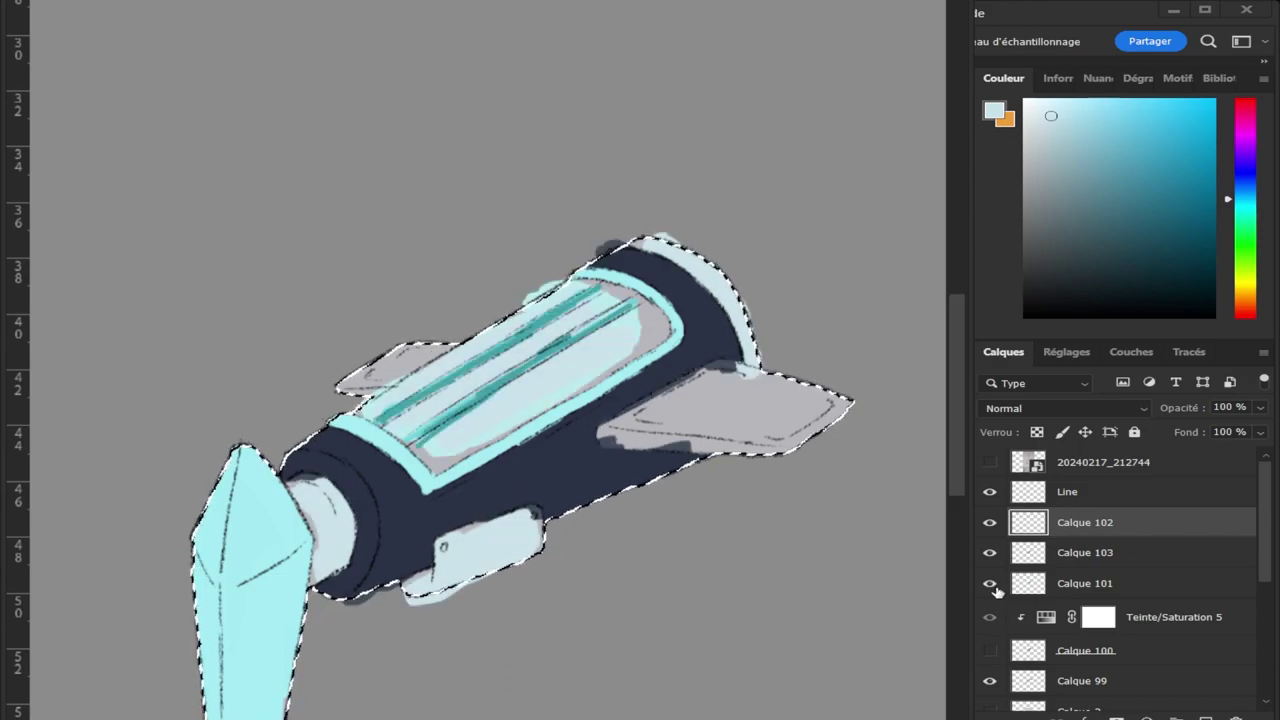
click(990, 584)
click(991, 524)
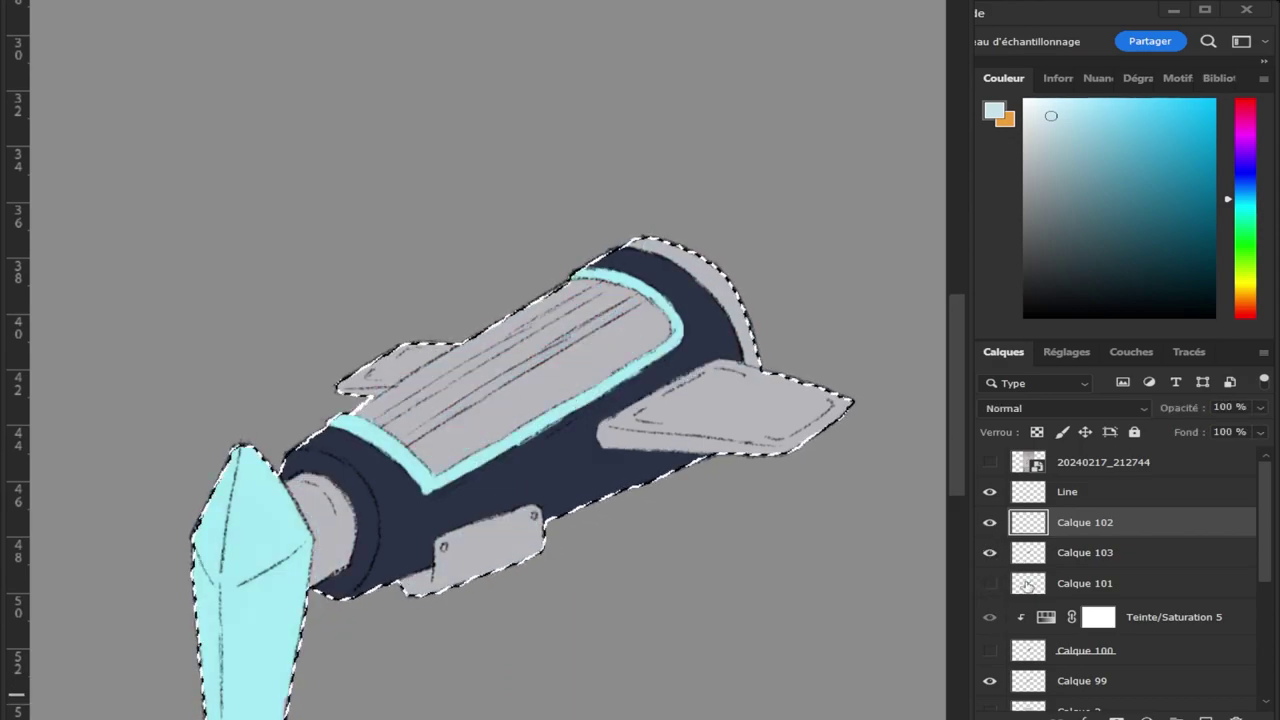
click(1203, 716)
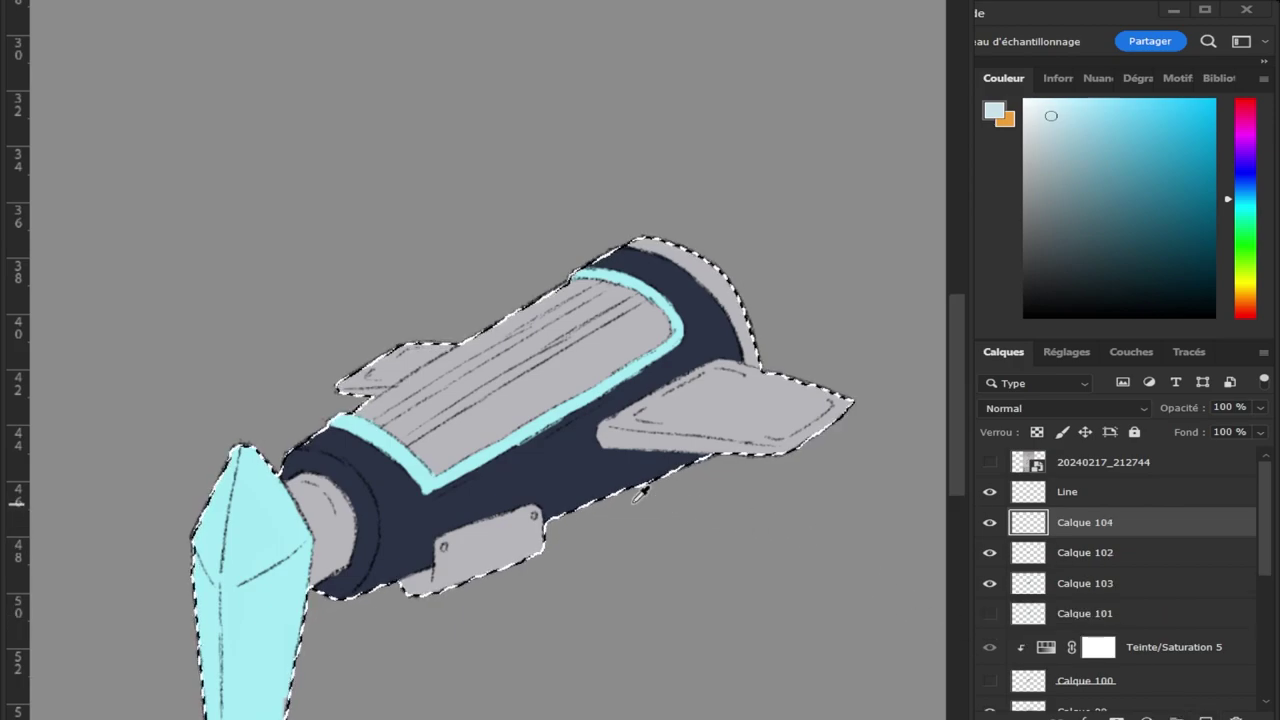
Paint a light blue-grey highlight over the nozzle, redoing the first stroke.
key(b)
mouse_move(338, 496)
mouse_down()
mouse_move(323, 531)
mouse_move(322, 512)
mouse_up()
key(ctrl+z)
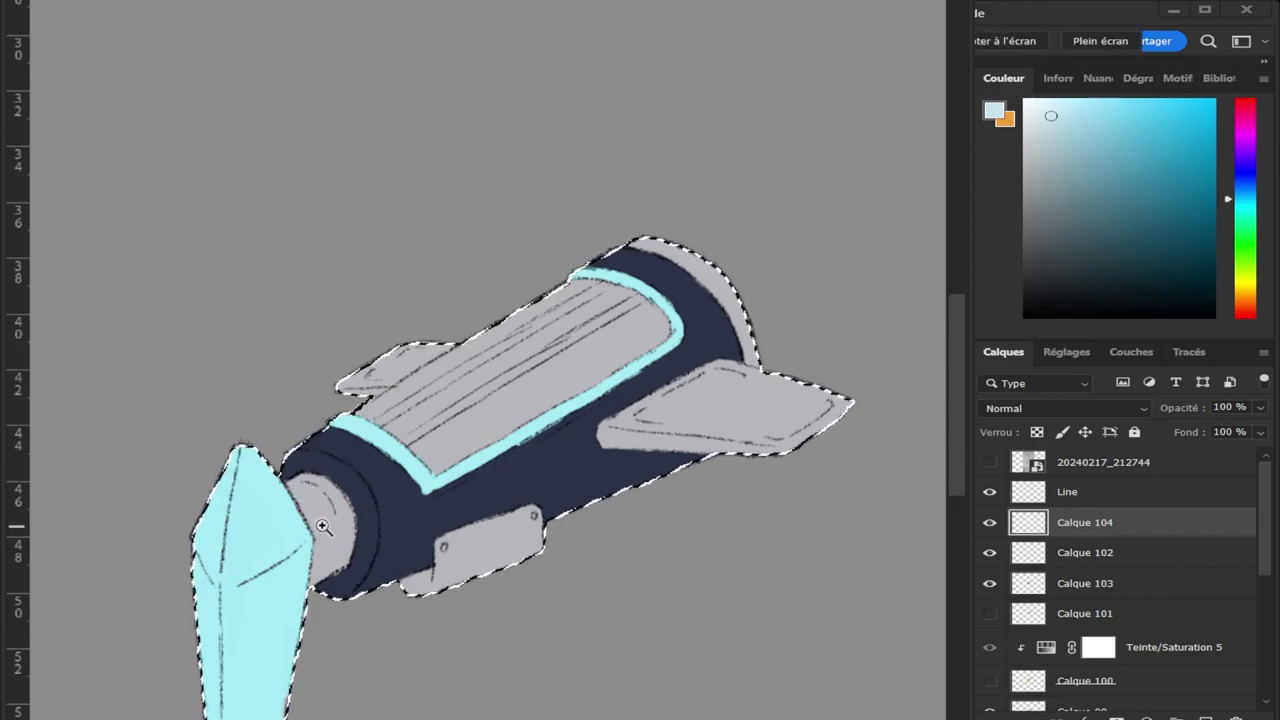
ctrl+click(334, 521)
mouse_move(292, 474)
mouse_down()
mouse_move(309, 469)
mouse_move(360, 544)
mouse_move(337, 583)
mouse_move(294, 478)
mouse_move(329, 543)
mouse_move(325, 598)
mouse_up()
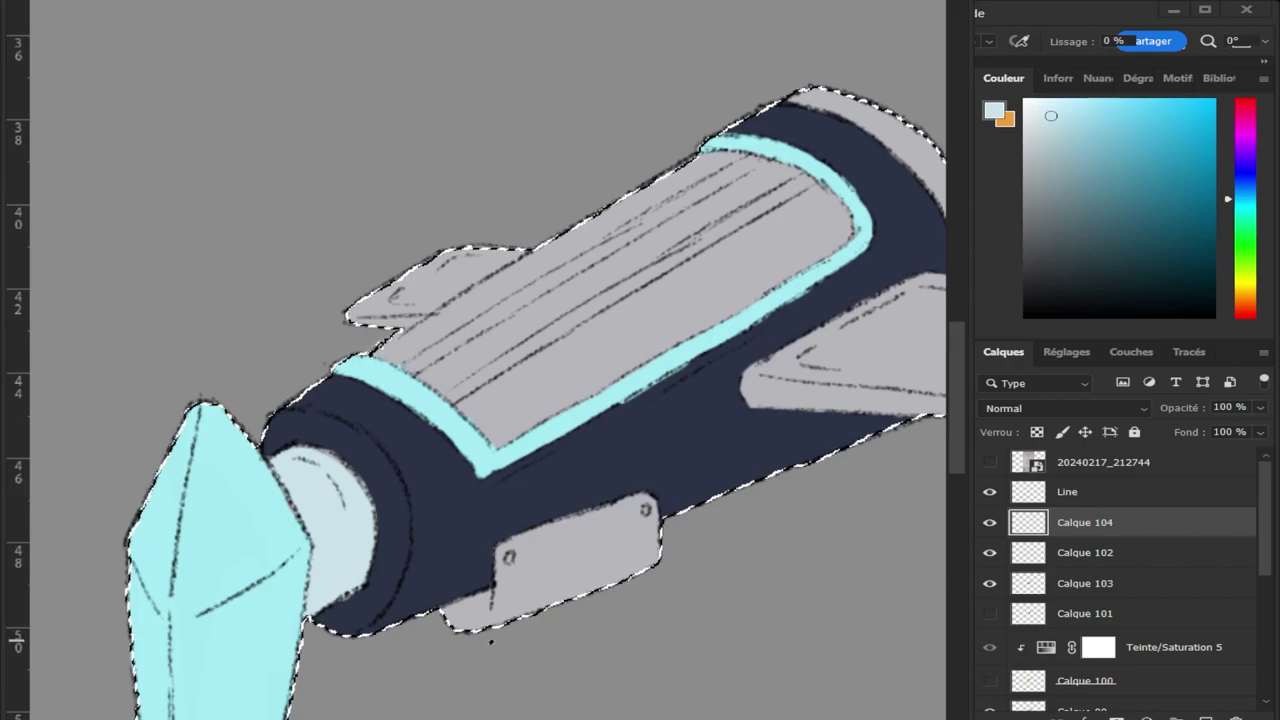
Extend the light-blue highlight along the whole rear rim, then zoom closer on the rocket.
key(z)
mouse_move(452, 670)
mouse_down()
mouse_move(626, 626)
mouse_move(680, 580)
mouse_move(665, 572)
mouse_up()
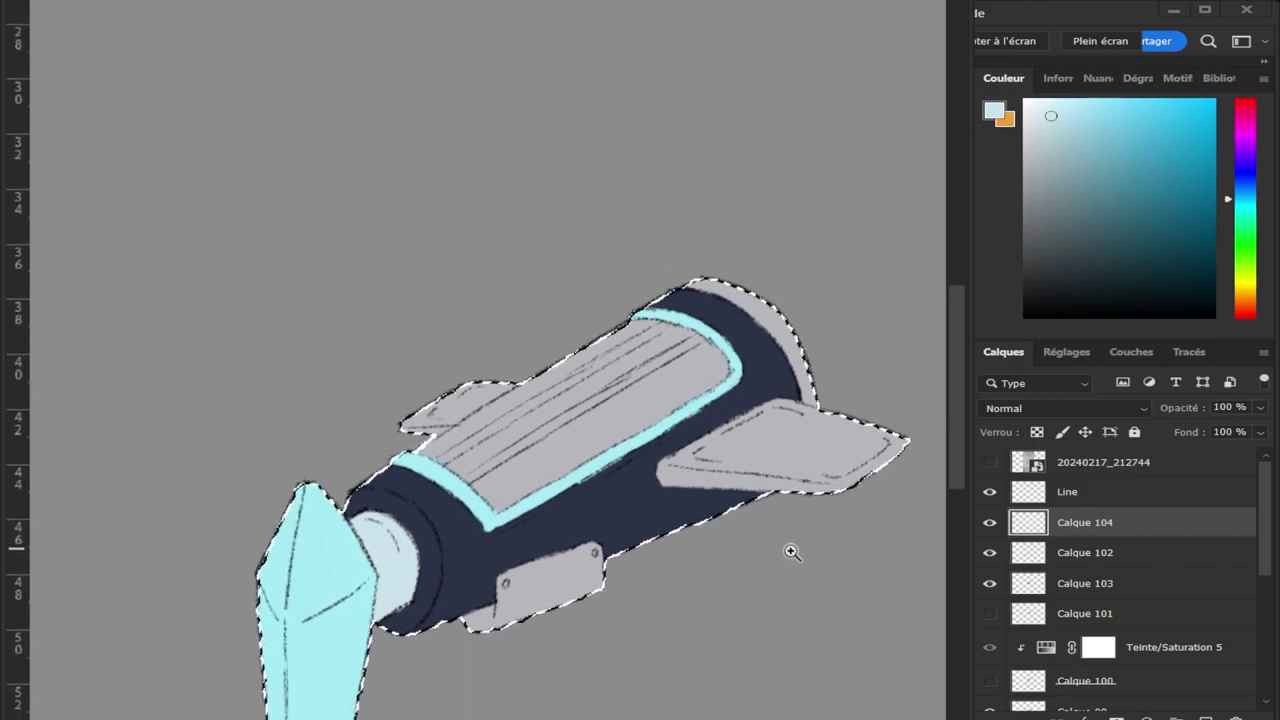
drag(789, 551, 815, 548)
key(b)
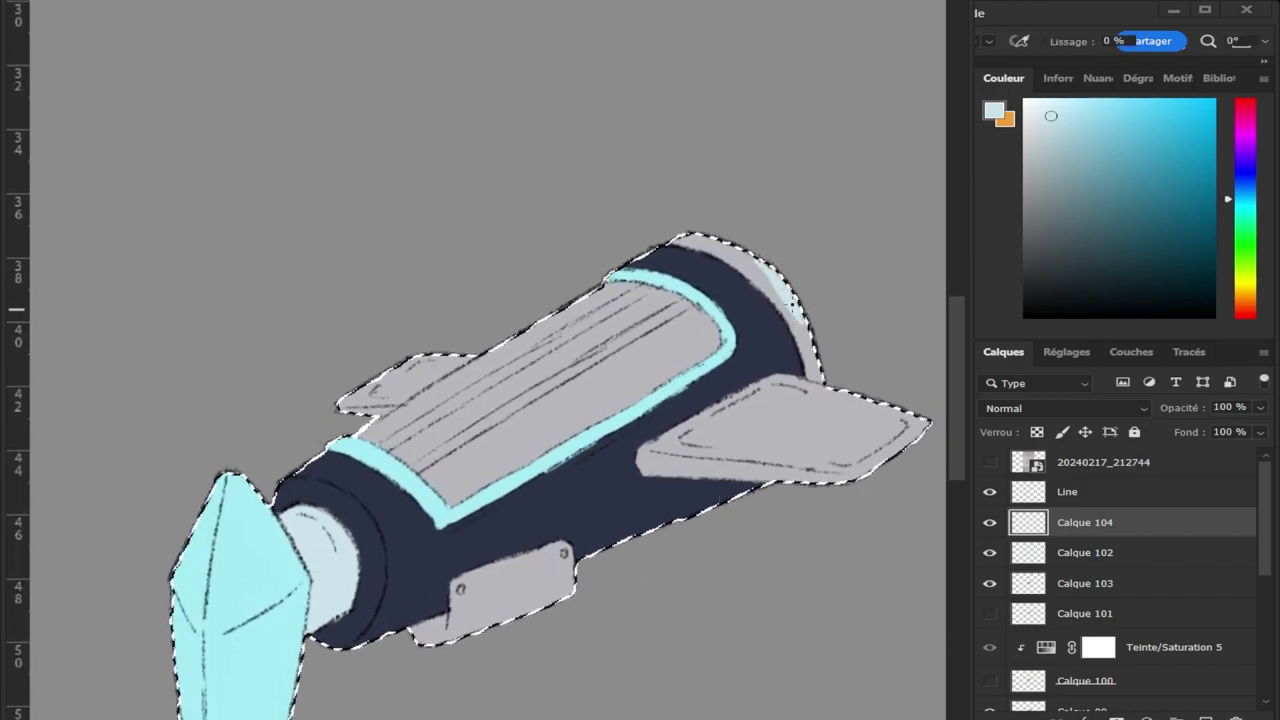
drag(796, 305, 806, 326)
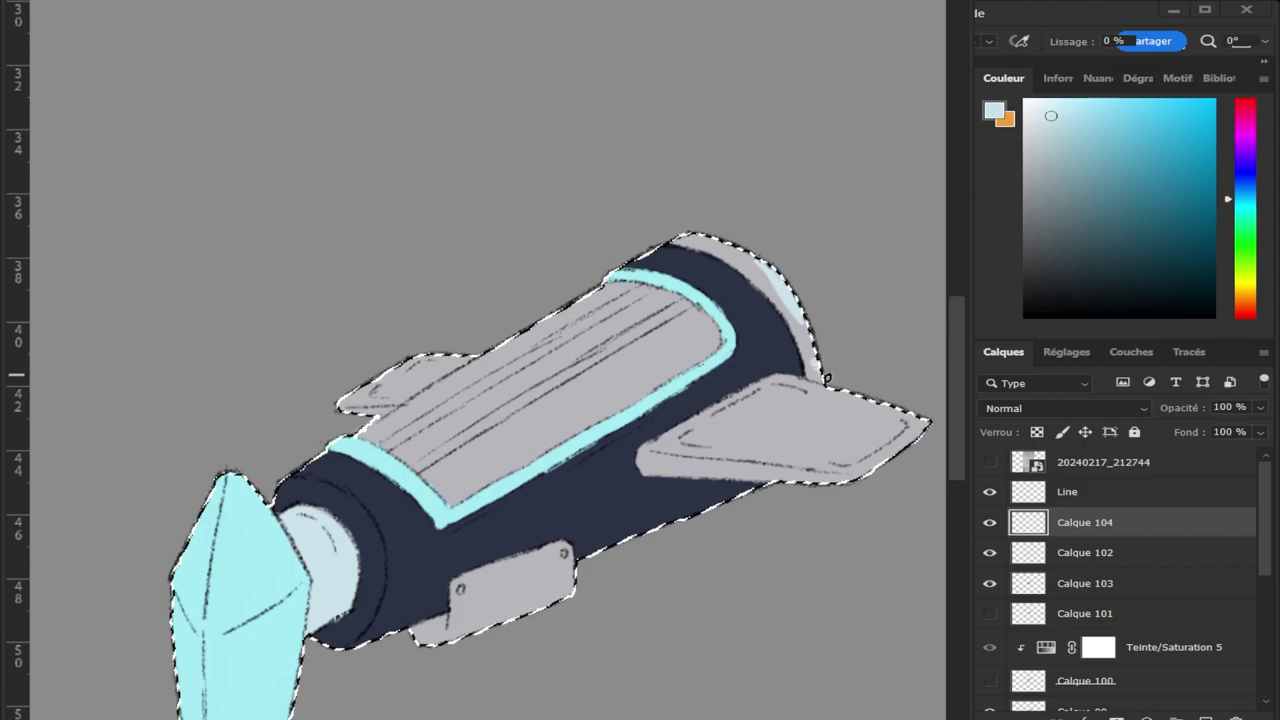
mouse_move(793, 315)
mouse_down()
mouse_move(812, 358)
mouse_move(760, 275)
mouse_move(686, 227)
mouse_up()
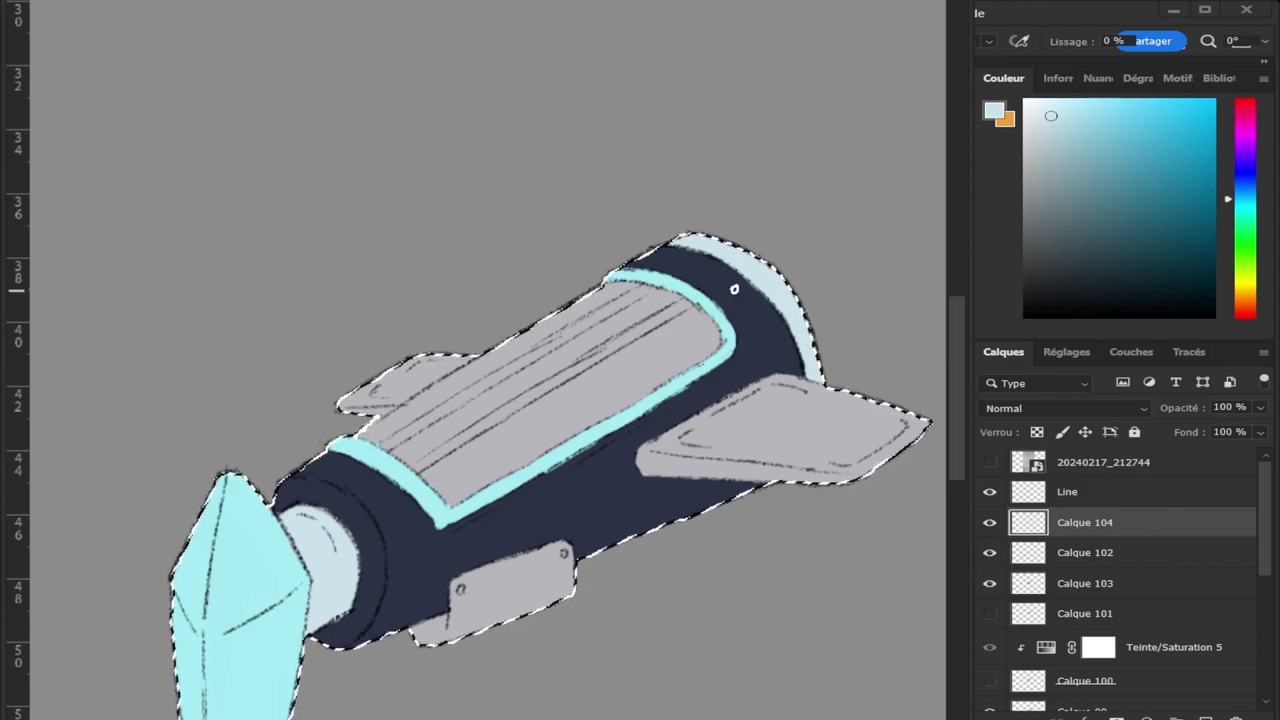
key(z)
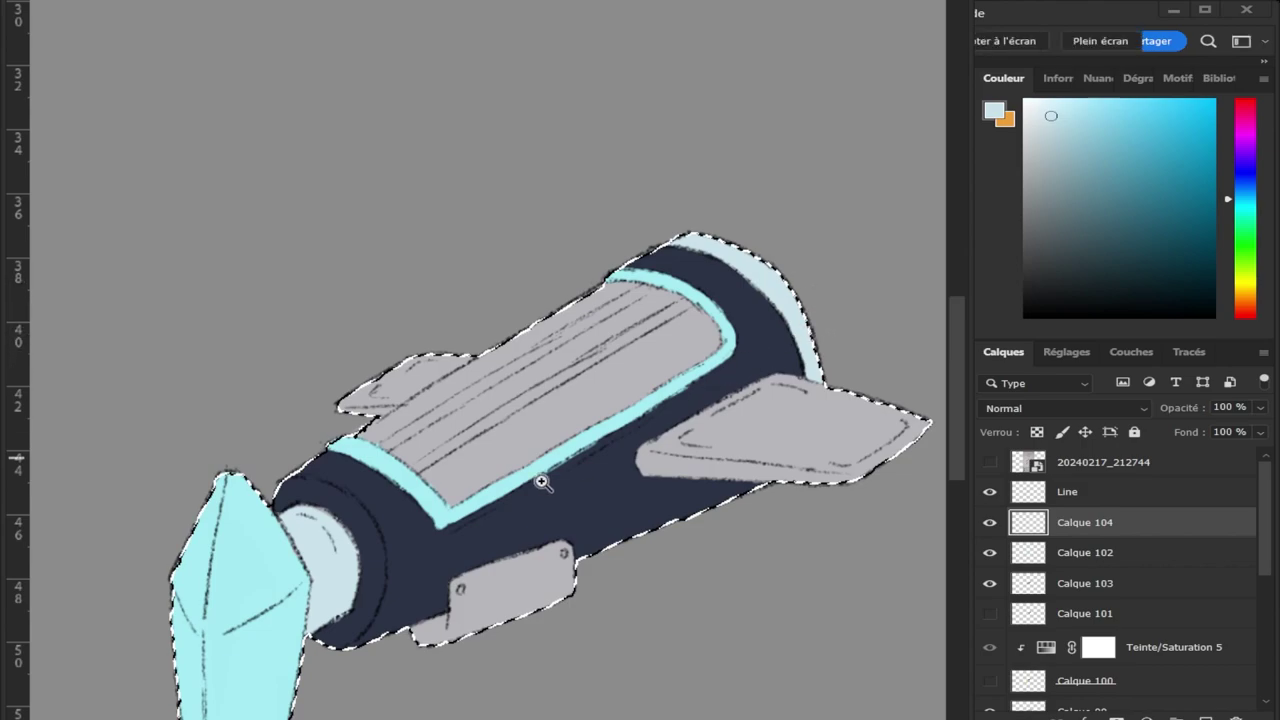
drag(459, 454, 631, 597)
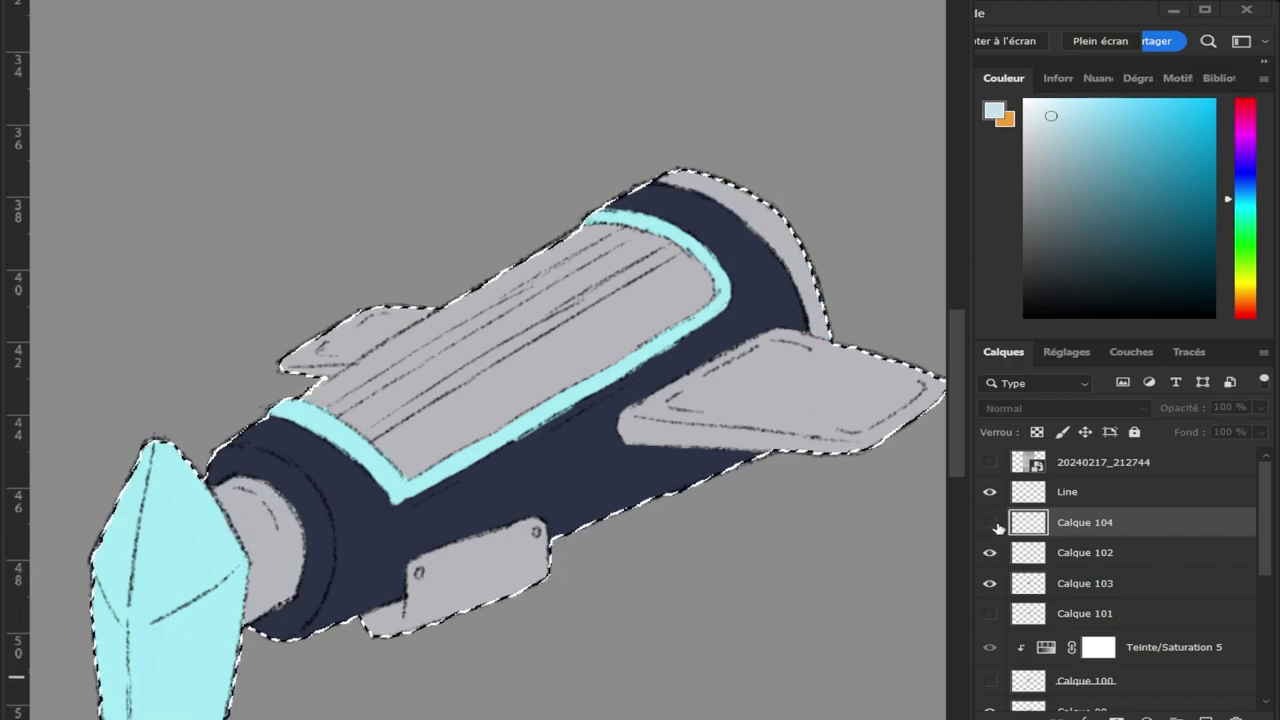
On Calque 102, sample the hull's cyan and brush two cyan stripes along the hull panel.
click(1008, 554)
click(990, 553)
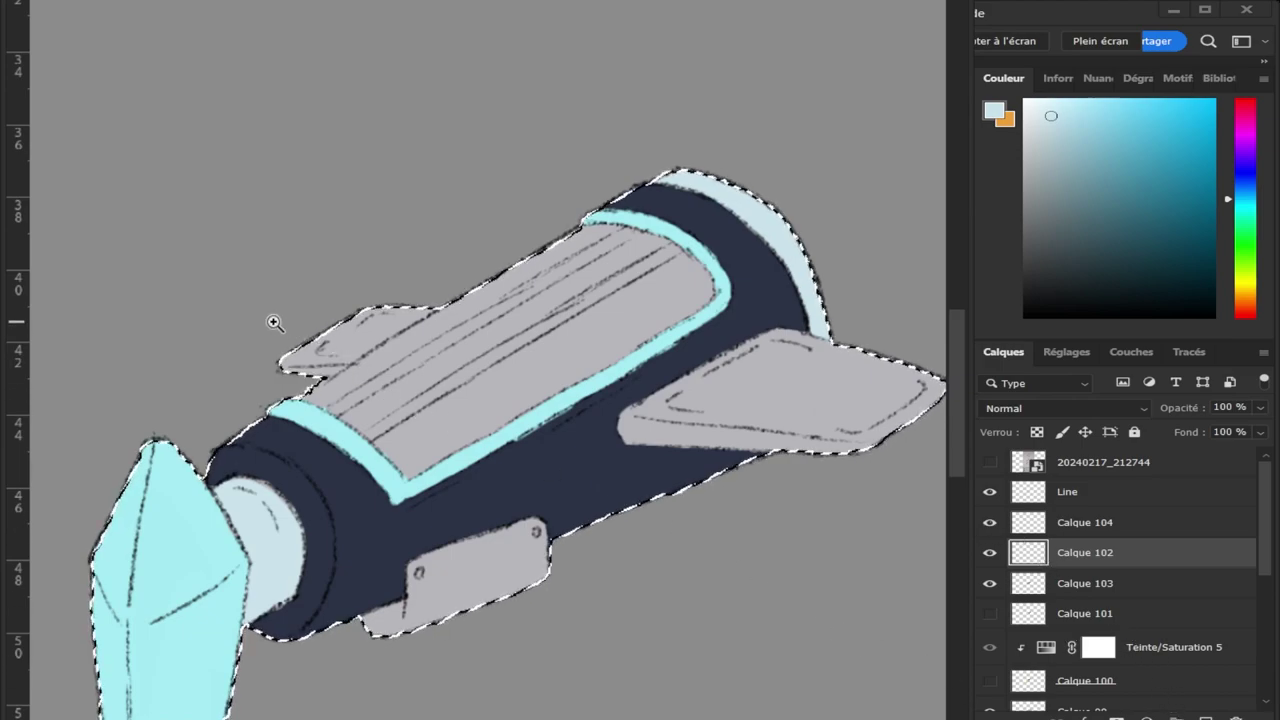
key(i)
click(342, 422)
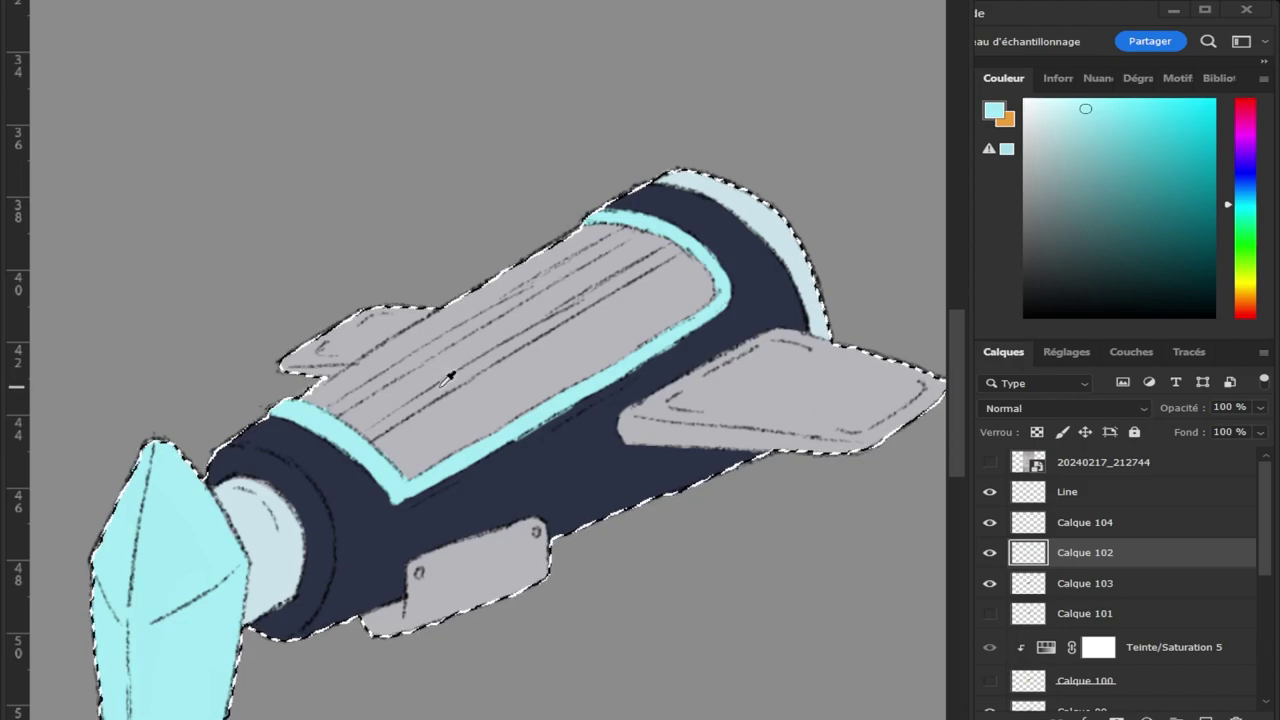
key(b)
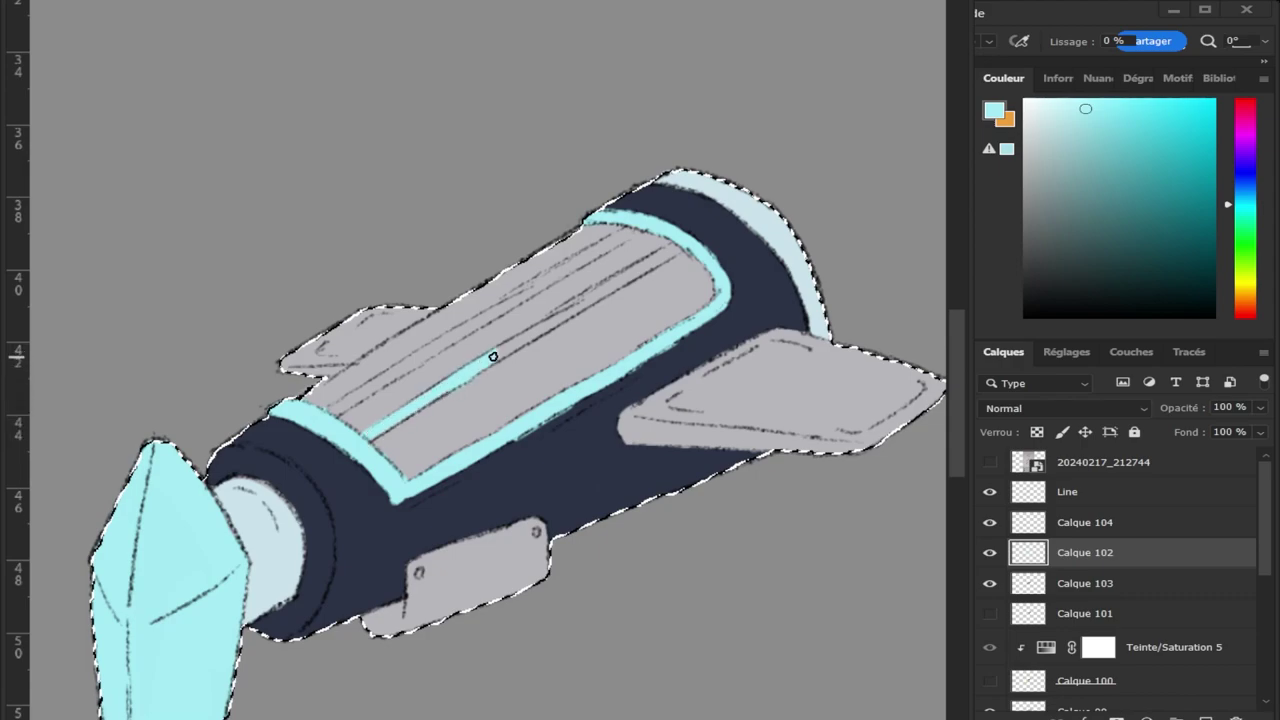
drag(498, 353, 511, 343)
drag(539, 328, 680, 243)
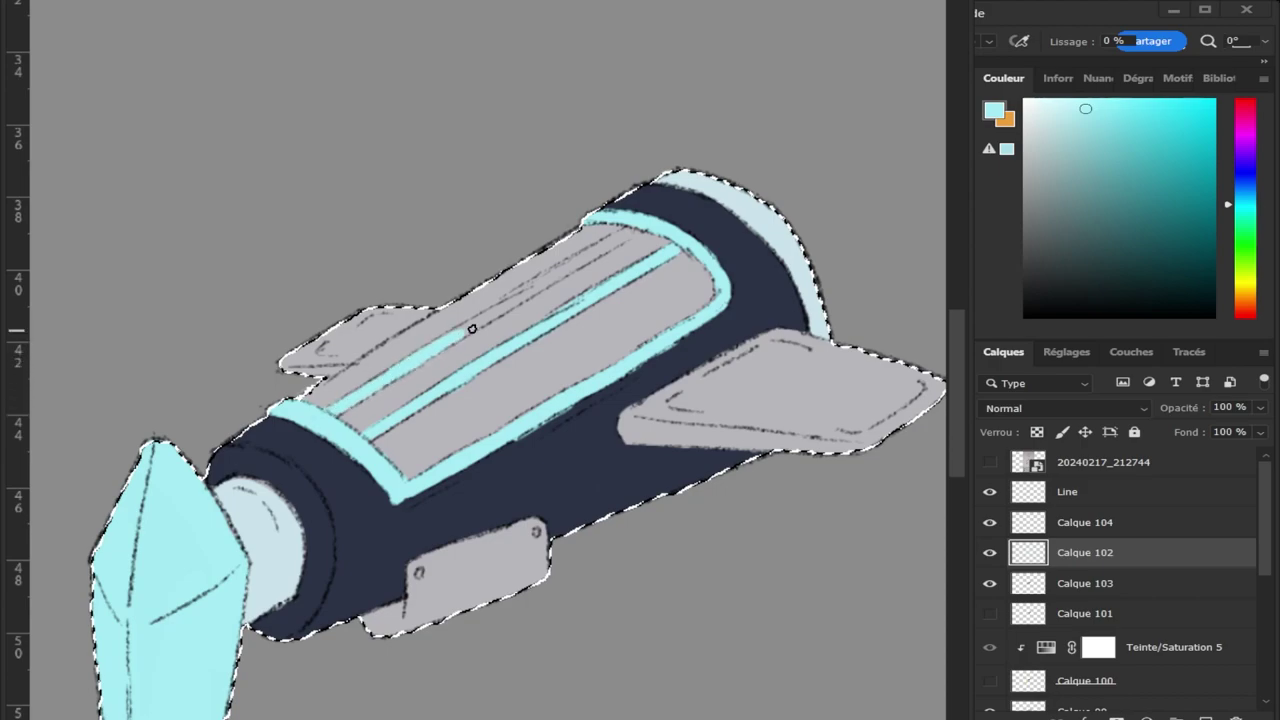
drag(472, 329, 425, 356)
drag(502, 308, 618, 238)
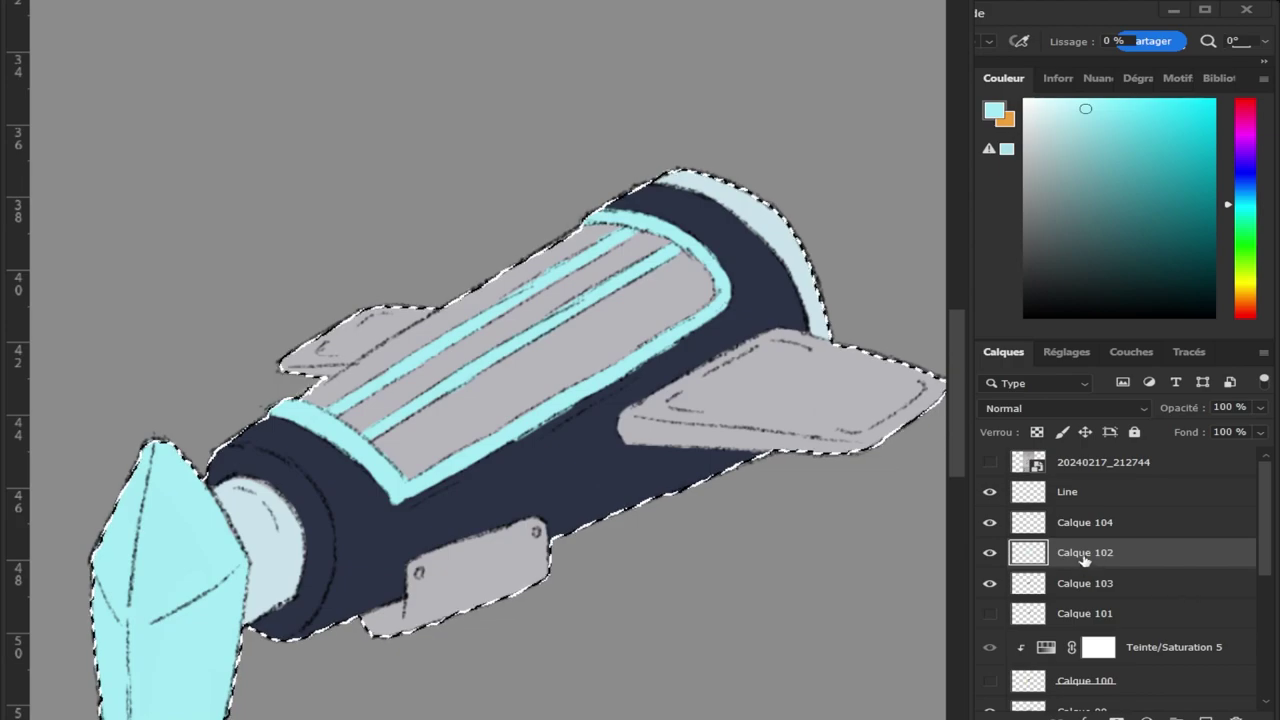
Select Calque 104 and add new layer Calque 105 above it.
click(1028, 524)
click(990, 522)
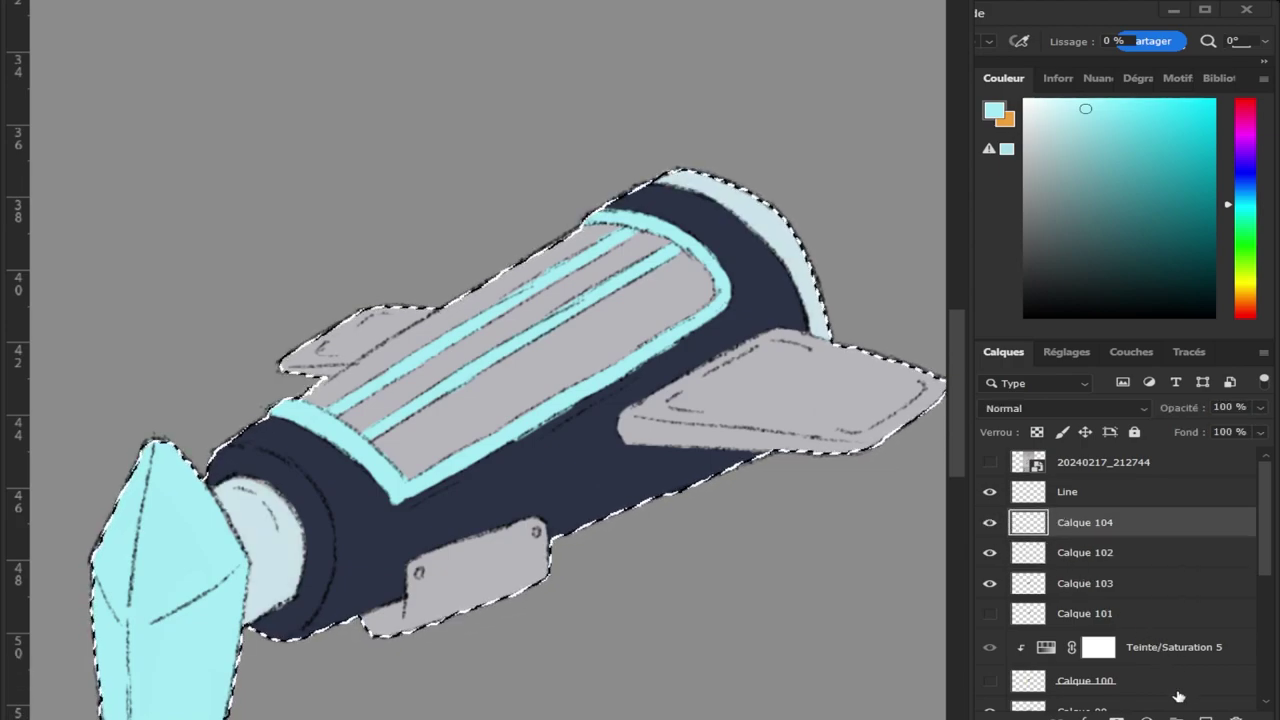
key(ctrl+shift+alt+n)
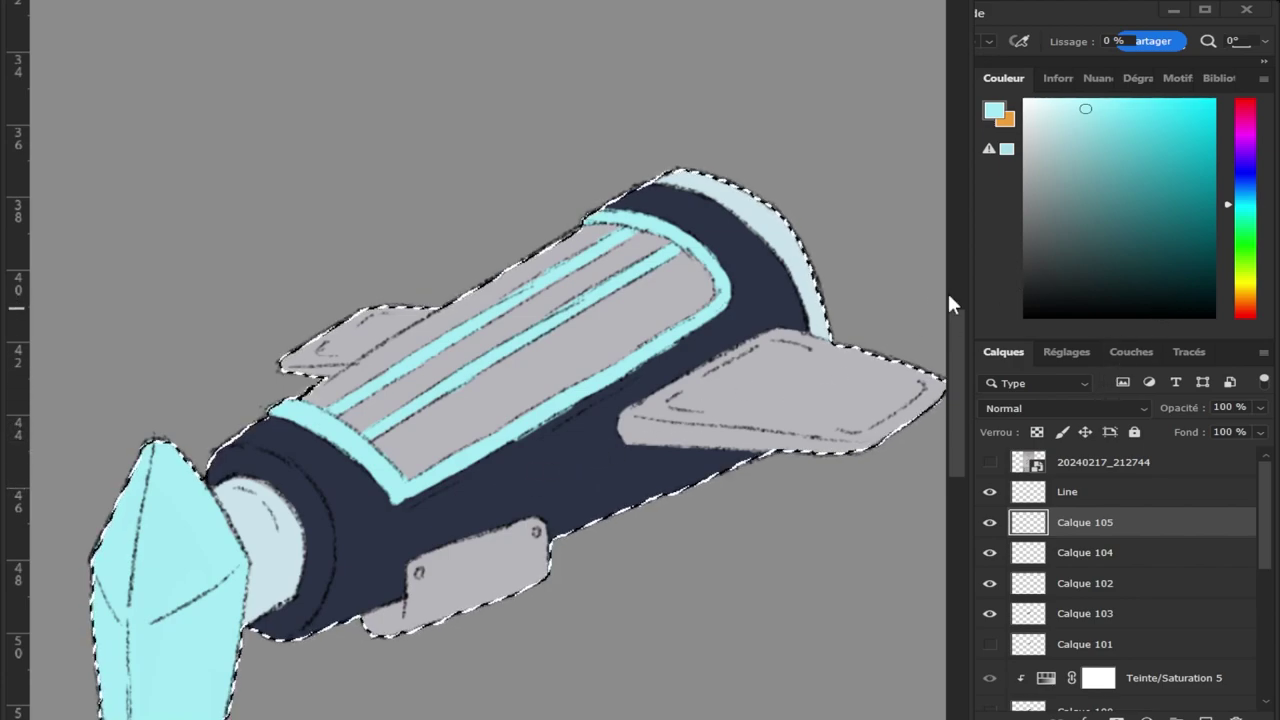
Sample the side plate grey, pick a light lavender, and undo a test stroke on the right wing.
key(i)
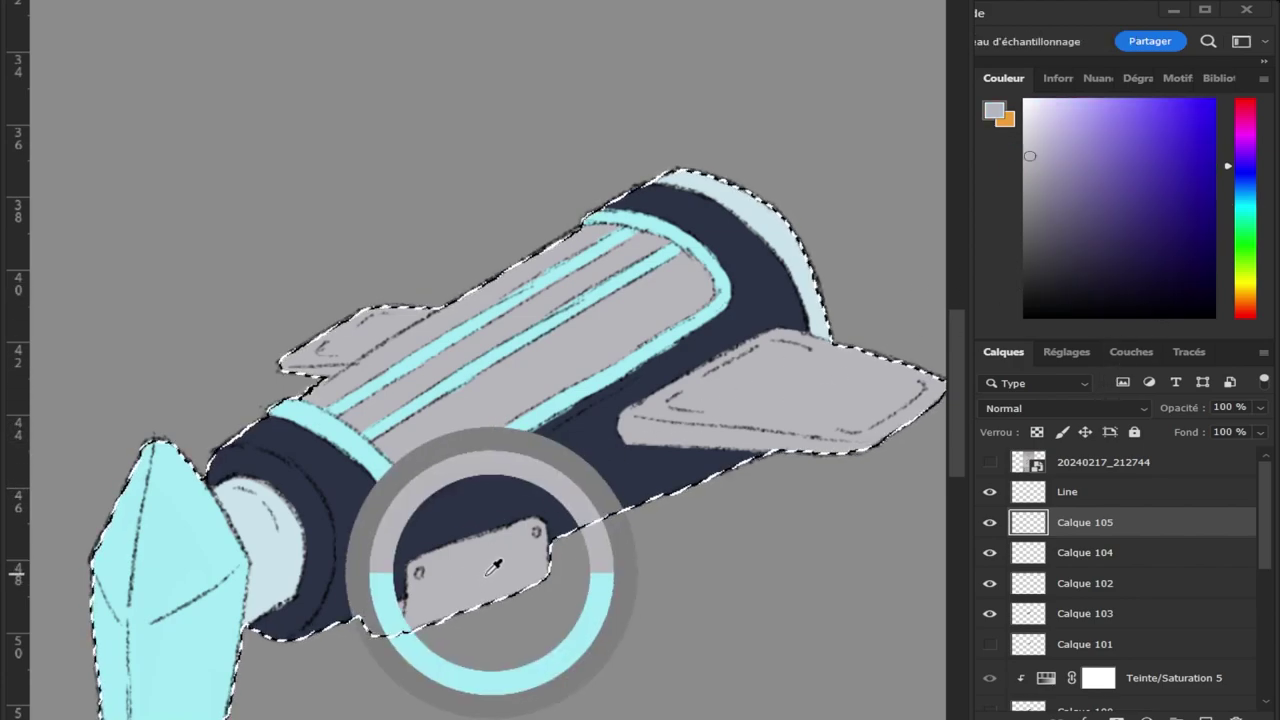
click(490, 560)
drag(1095, 196, 1051, 127)
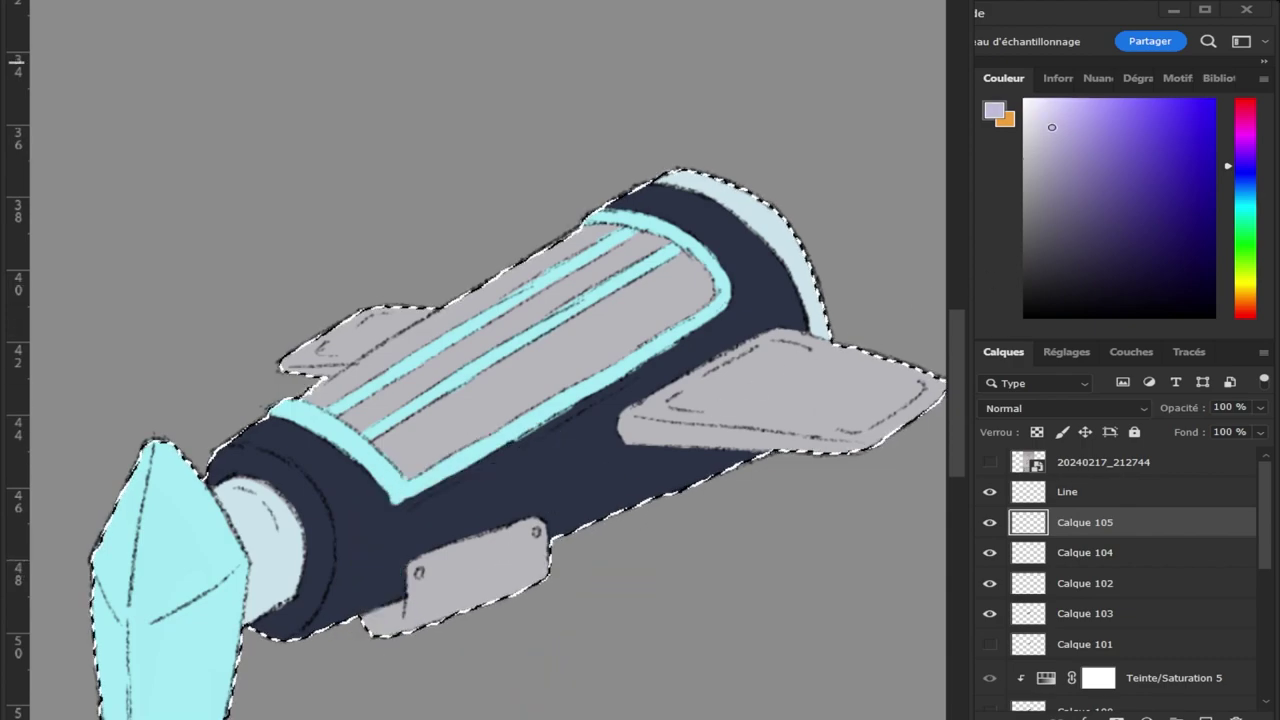
key(b)
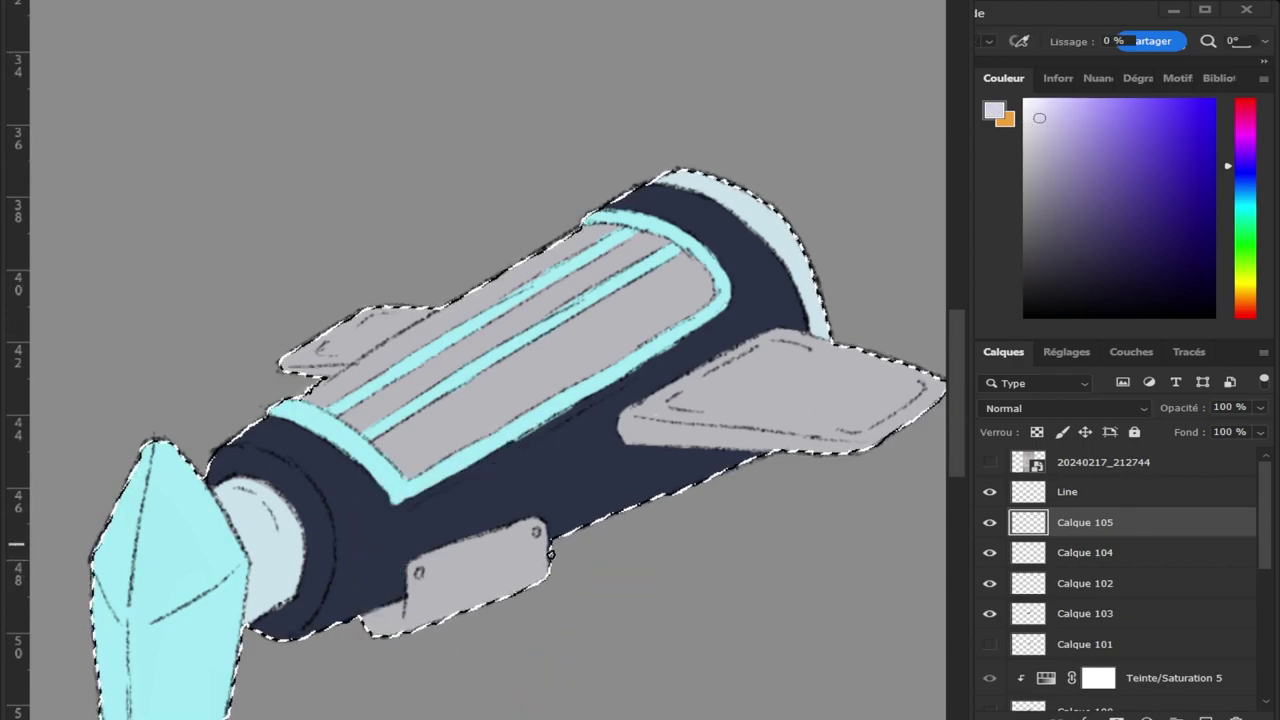
drag(670, 432, 717, 370)
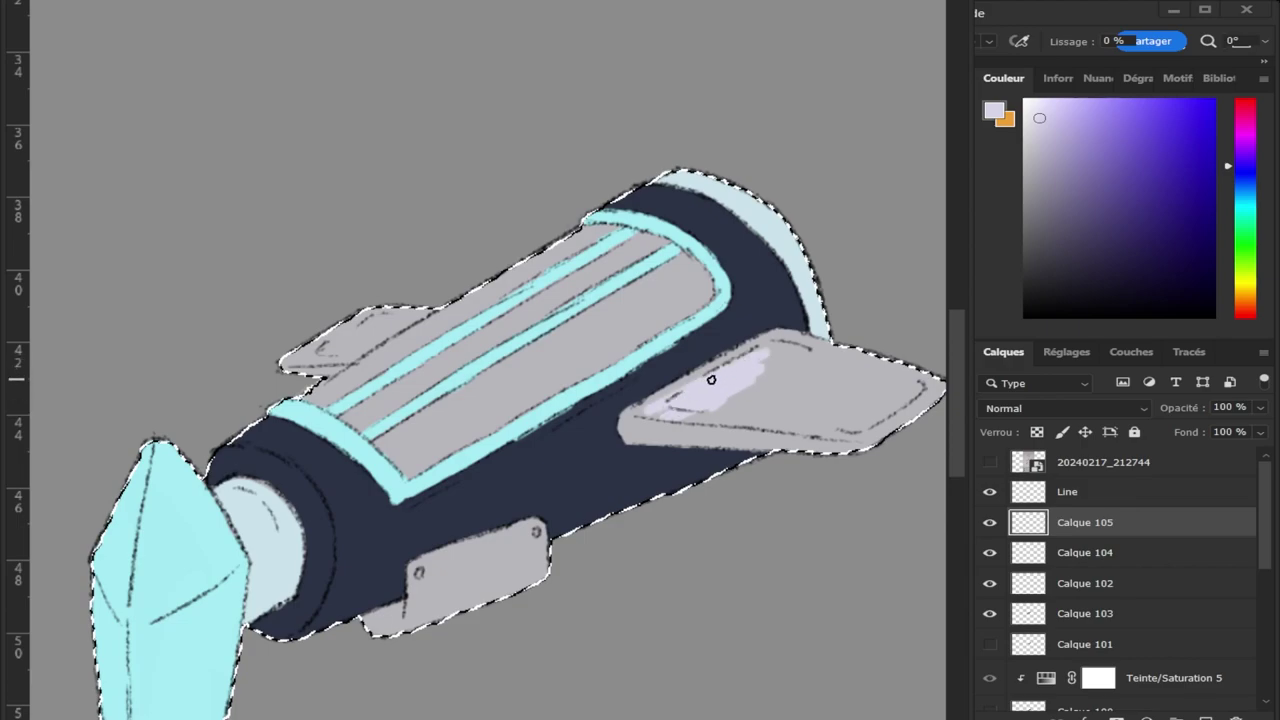
key(ctrl+z)
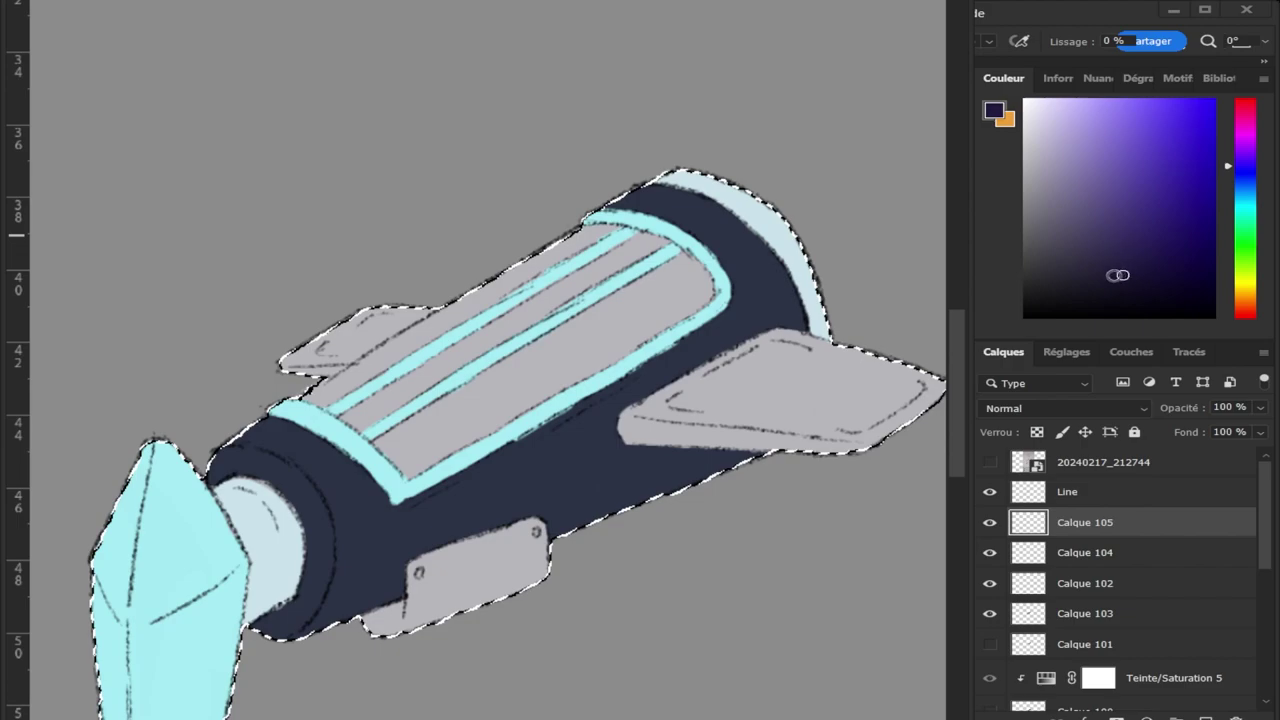
Paint the upper hull panel dark navy and erase overspill at its lower-left.
mouse_move(433, 370)
mouse_down()
mouse_move(443, 400)
mouse_move(460, 395)
mouse_move(500, 357)
mouse_move(508, 323)
mouse_move(423, 366)
mouse_move(514, 350)
mouse_move(414, 423)
mouse_move(412, 445)
mouse_move(423, 429)
mouse_move(463, 431)
mouse_move(428, 456)
mouse_move(571, 366)
mouse_move(523, 371)
mouse_move(502, 413)
mouse_move(703, 288)
mouse_move(689, 277)
mouse_move(677, 297)
mouse_move(569, 329)
mouse_move(610, 282)
mouse_move(666, 277)
mouse_move(671, 263)
mouse_move(700, 286)
mouse_move(660, 248)
mouse_move(609, 249)
mouse_move(651, 249)
mouse_move(620, 234)
mouse_move(563, 231)
mouse_move(558, 273)
mouse_up()
key(bracketleft)
key(bracketleft)
key(bracketleft)
mouse_move(534, 323)
mouse_down()
mouse_move(437, 334)
mouse_move(497, 269)
mouse_move(541, 245)
mouse_move(514, 289)
mouse_move(451, 331)
mouse_move(380, 360)
mouse_move(438, 322)
mouse_move(323, 394)
mouse_move(300, 389)
mouse_move(363, 383)
mouse_move(390, 455)
mouse_up()
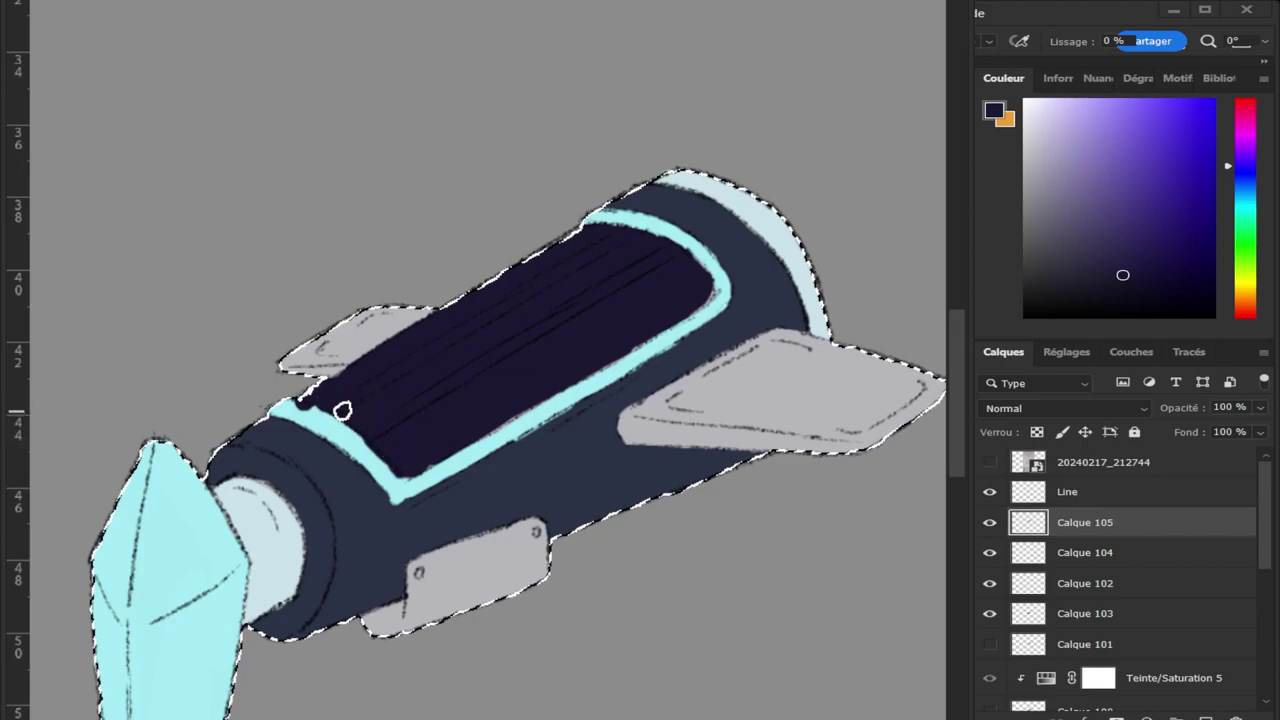
key(e)
drag(305, 405, 271, 417)
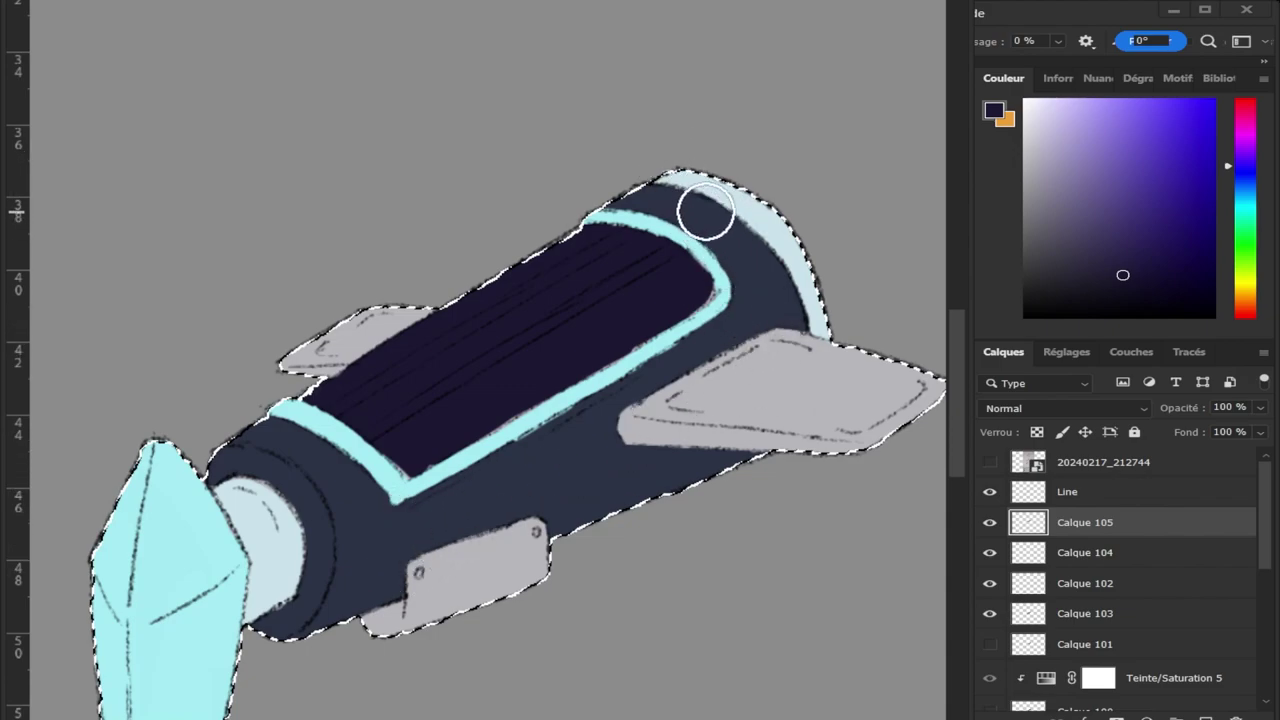
Move Calque 105 beneath Calque 102 and make Calque 104 active.
drag(1062, 527, 1058, 598)
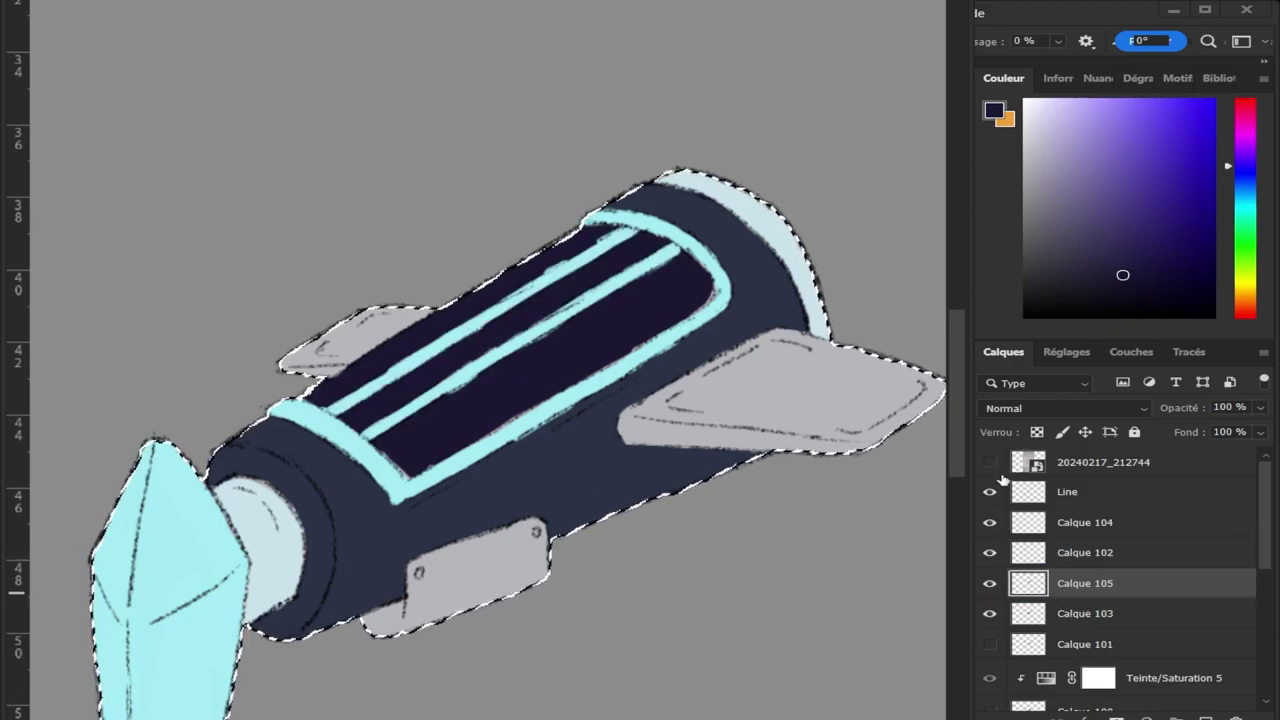
click(1060, 522)
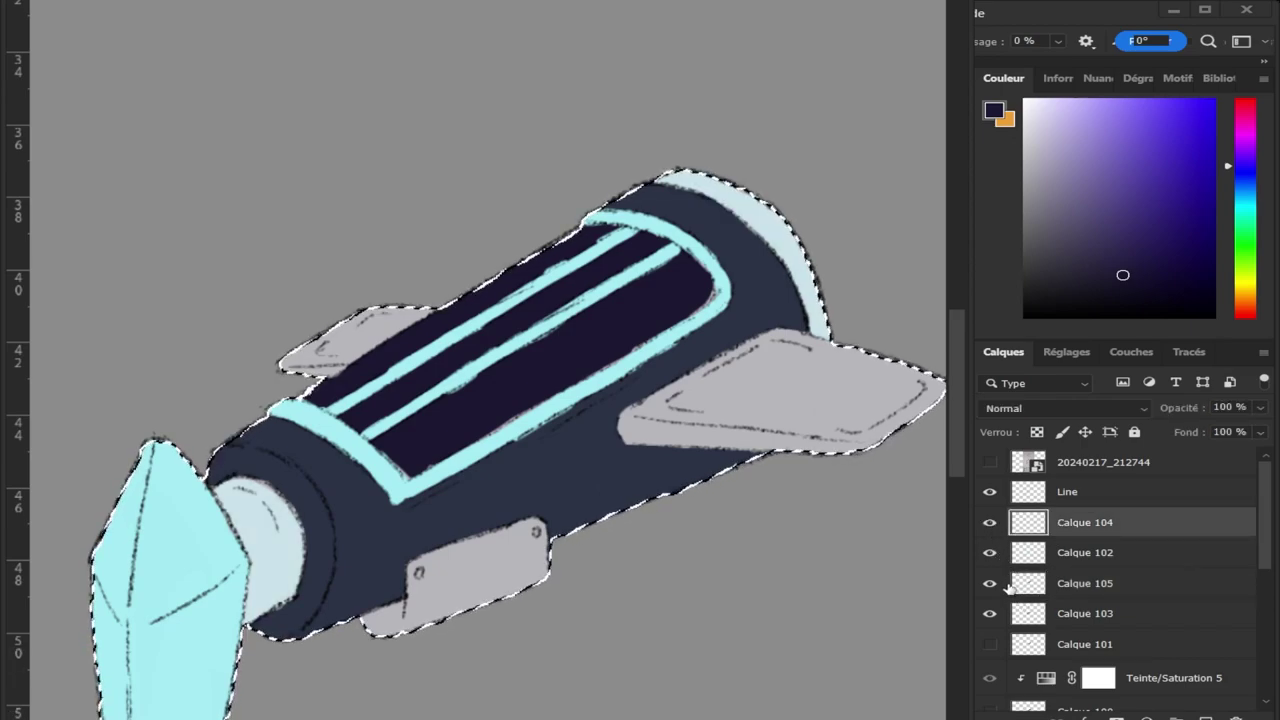
key(z)
scroll(608, 660, down, 2)
scroll(795, 716, up, 1)
scroll(795, 716, up, 1)
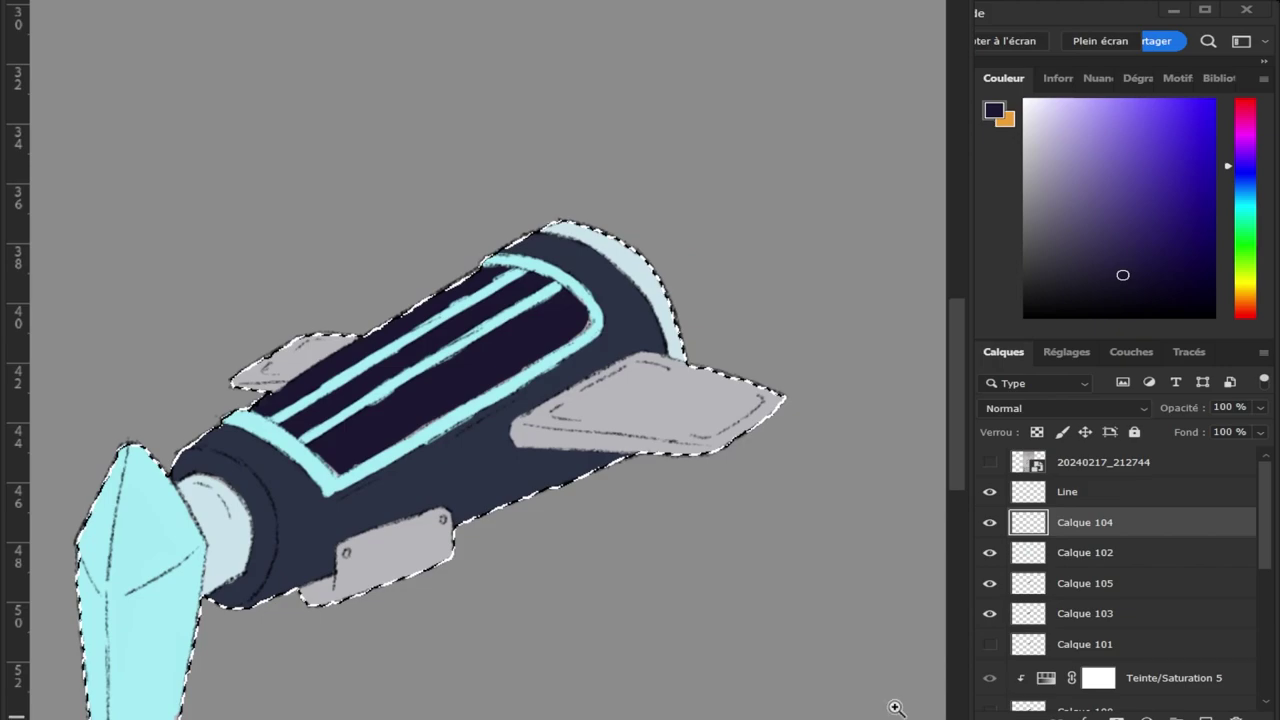
Add new layer Calque 106 and pick a light bluish-grey colour.
click(1203, 714)
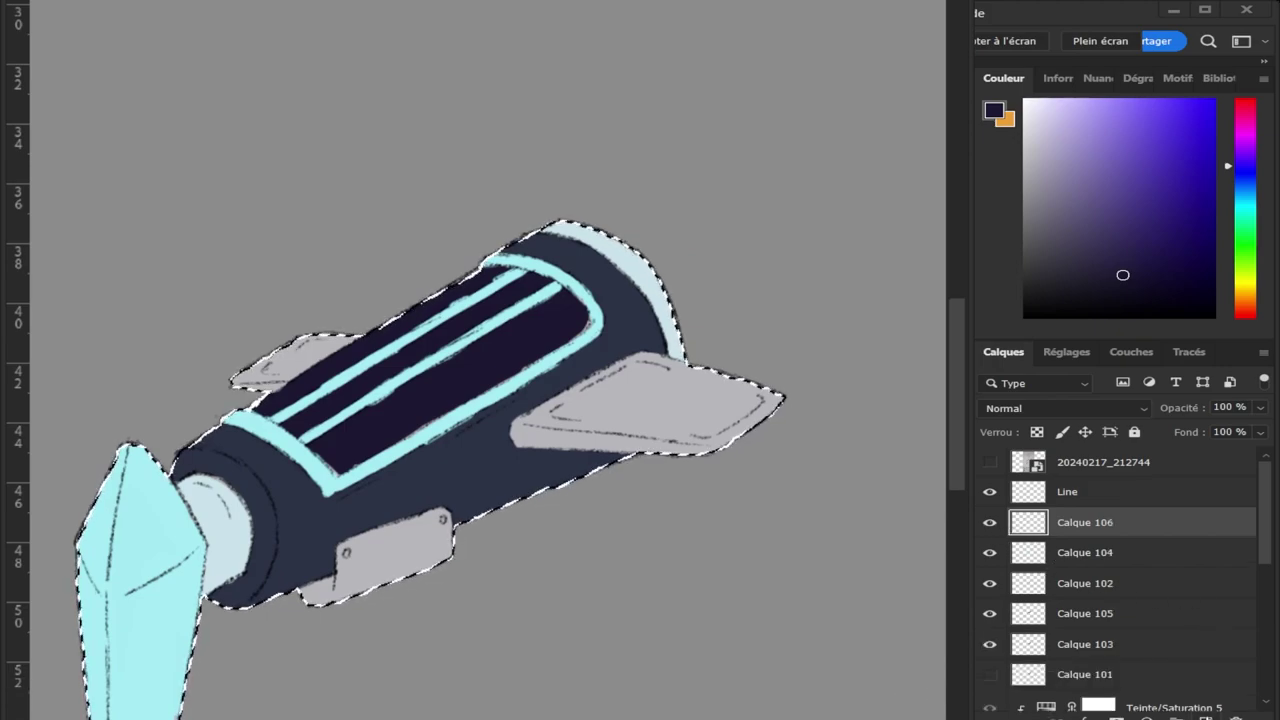
click(1246, 293)
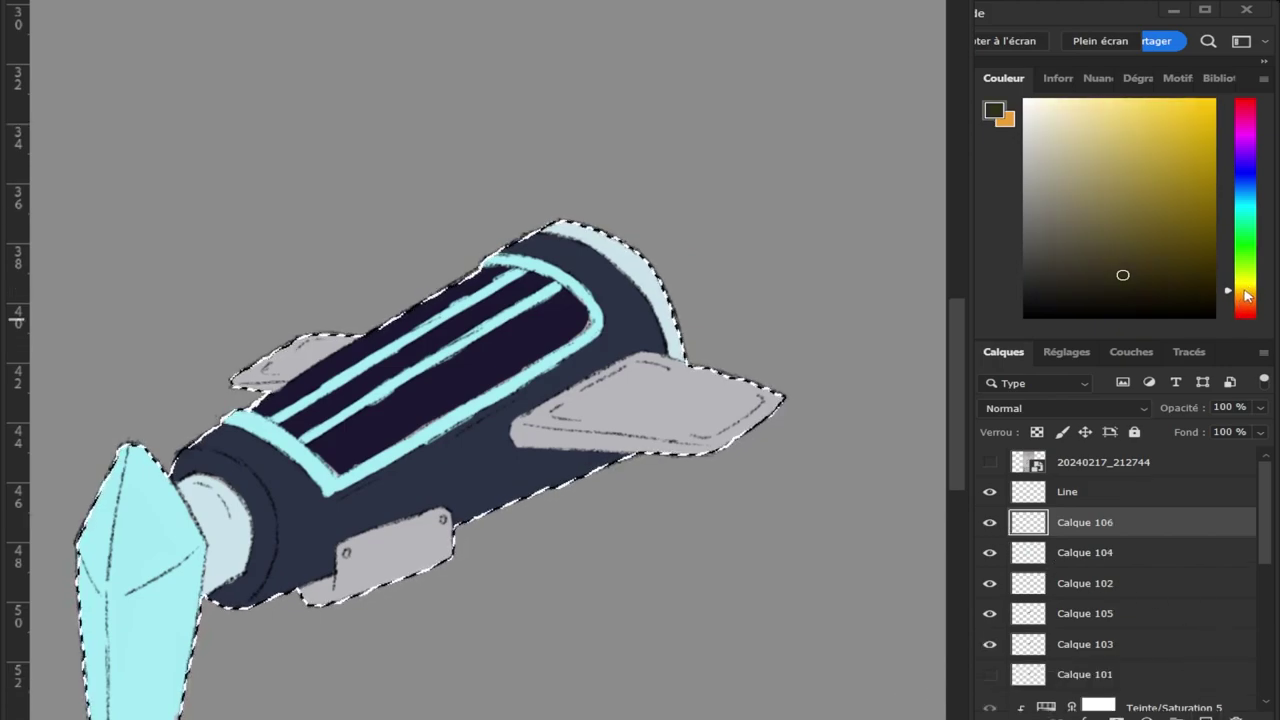
click(1044, 152)
key(b)
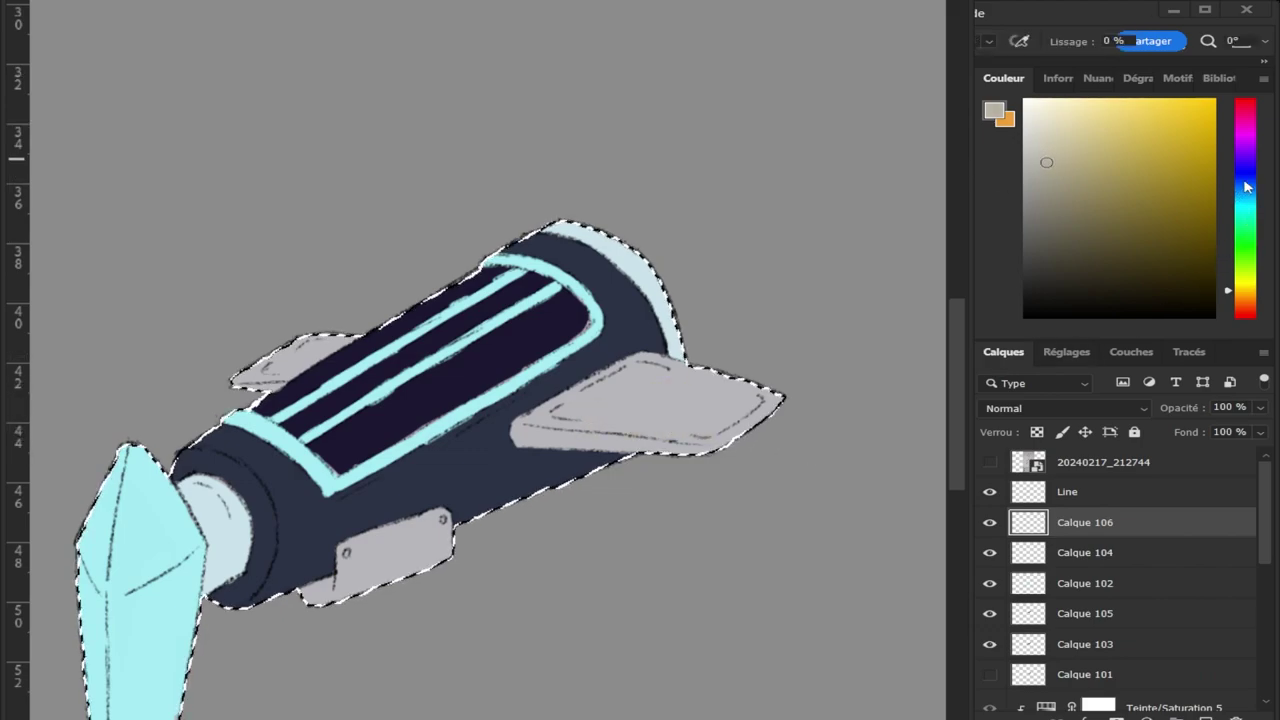
drag(1247, 193, 1249, 196)
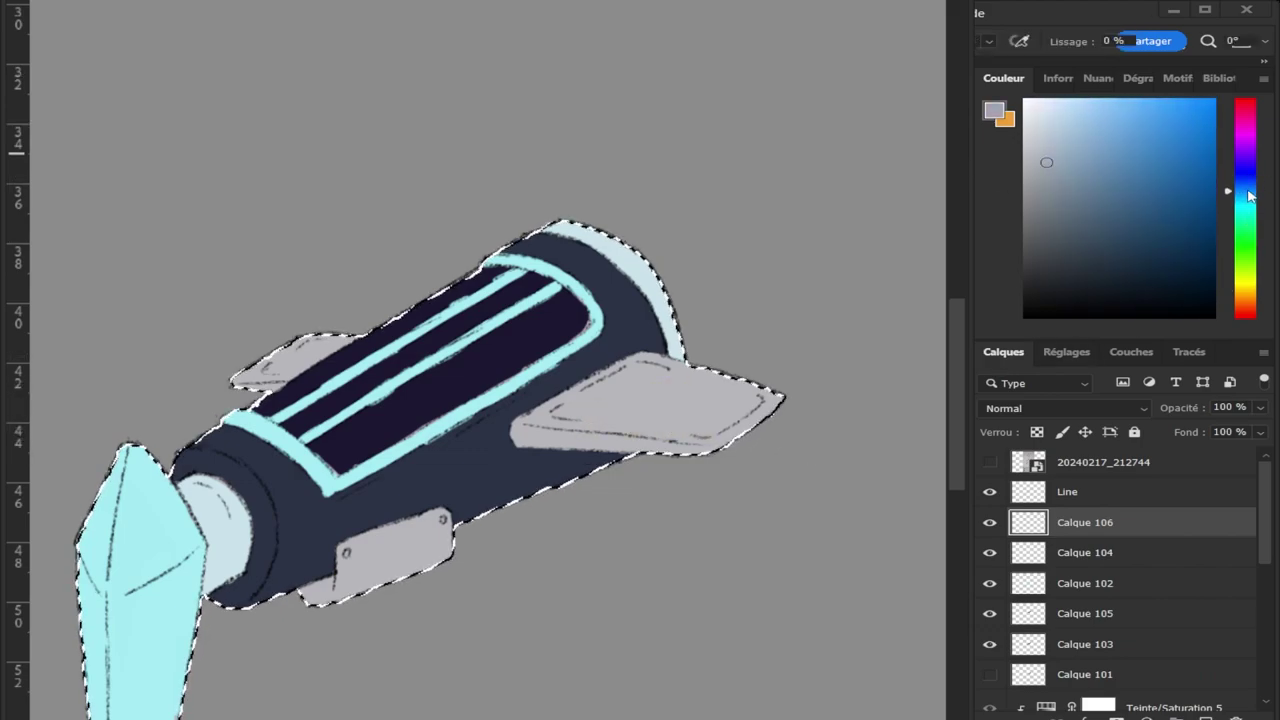
click(1035, 128)
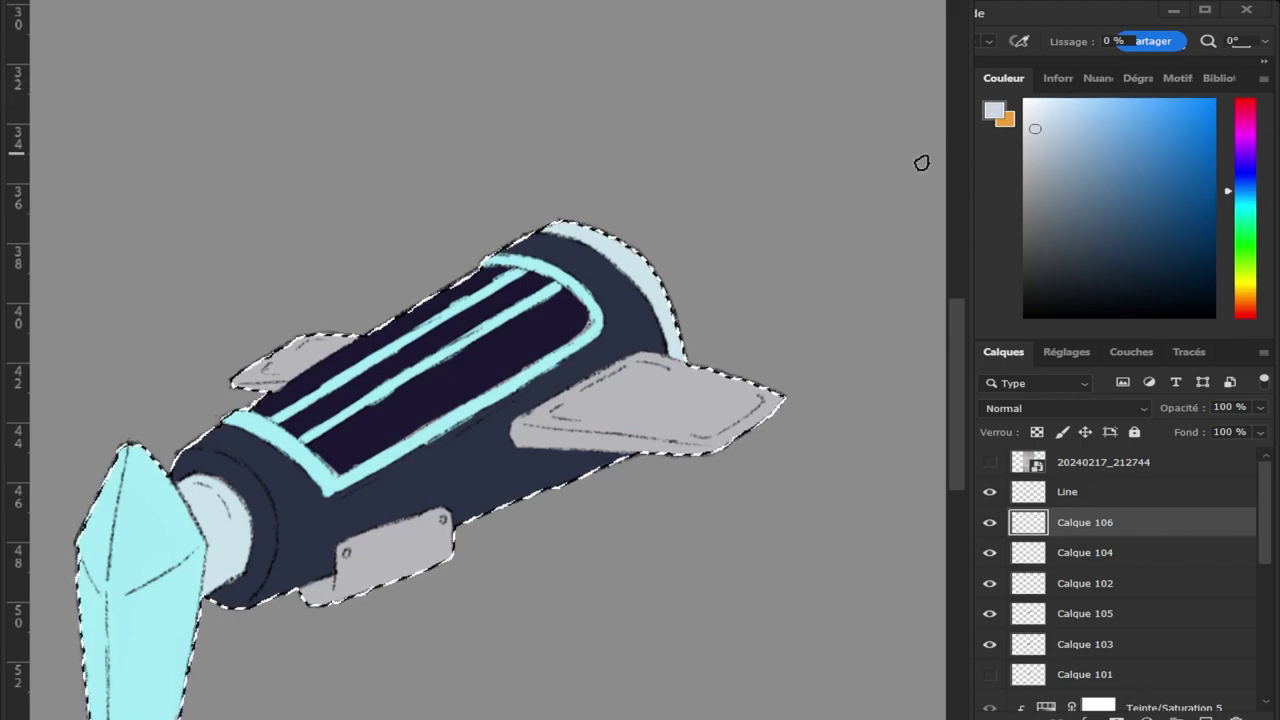
Paint pale grey on the wings, side plate and left wing tip, then move Calque 106 beneath Calque 103.
mouse_move(652, 436)
mouse_down()
mouse_move(777, 391)
mouse_move(737, 383)
mouse_move(534, 423)
mouse_move(632, 372)
mouse_move(569, 374)
mouse_move(646, 366)
mouse_move(726, 386)
mouse_move(571, 428)
mouse_move(600, 434)
mouse_up()
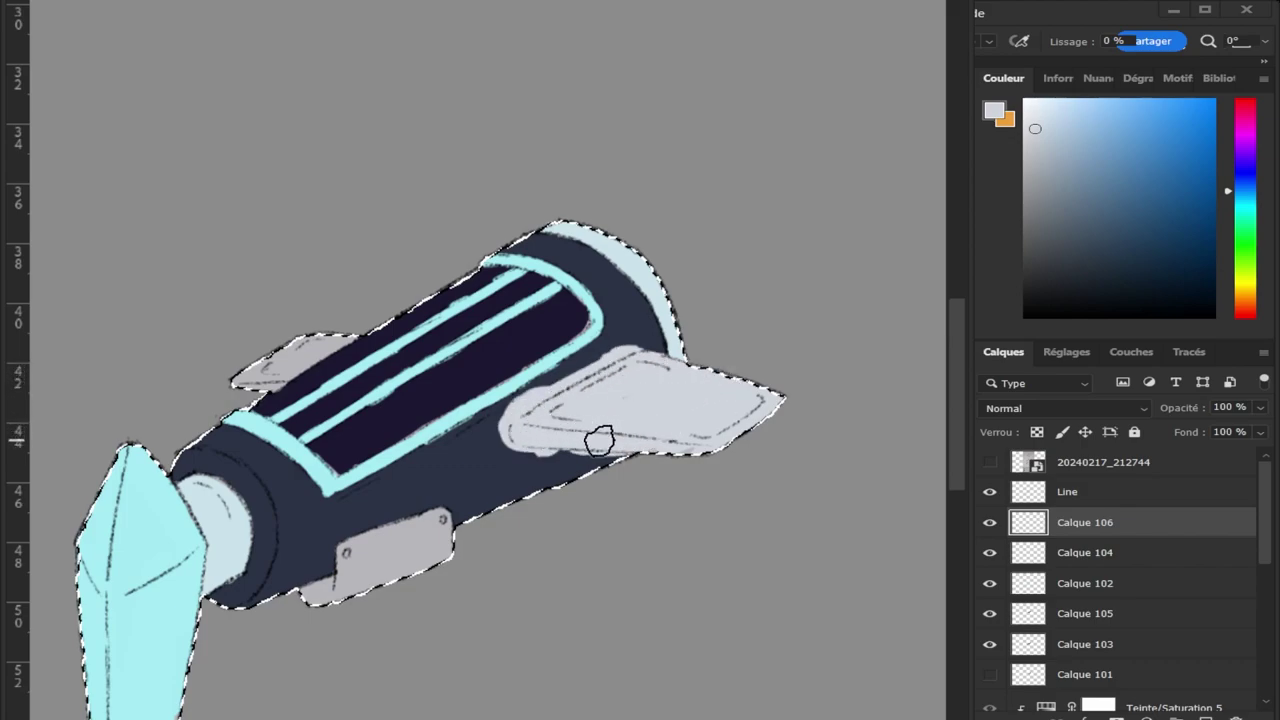
mouse_move(363, 571)
mouse_down()
mouse_move(353, 552)
mouse_move(443, 531)
mouse_move(333, 597)
mouse_move(300, 600)
mouse_up()
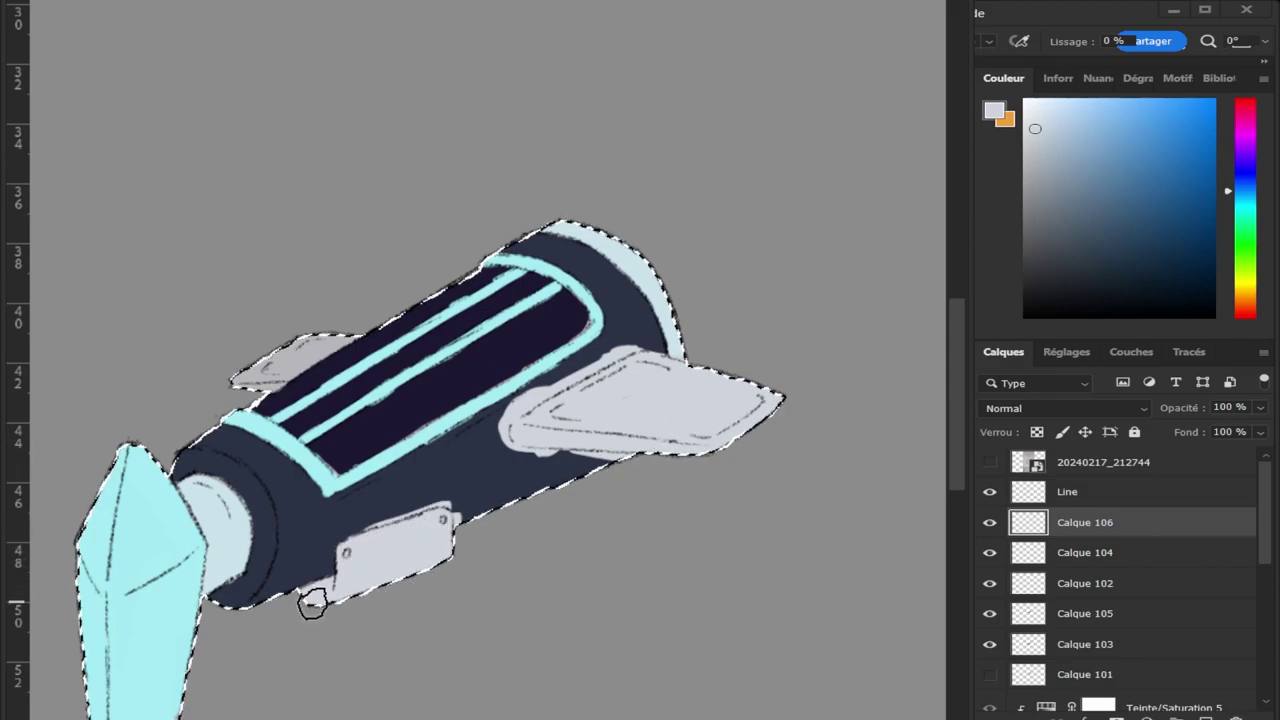
mouse_move(242, 383)
mouse_down()
mouse_move(309, 343)
mouse_move(276, 372)
mouse_up()
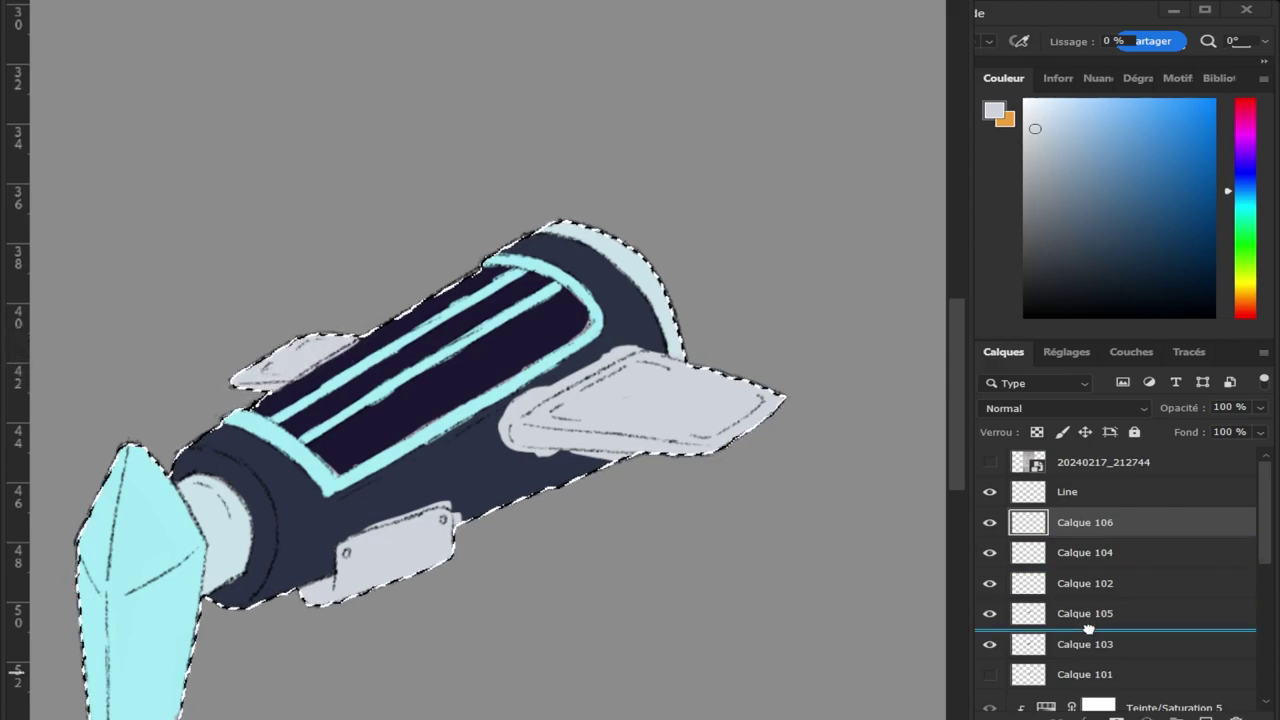
drag(1086, 528, 1086, 655)
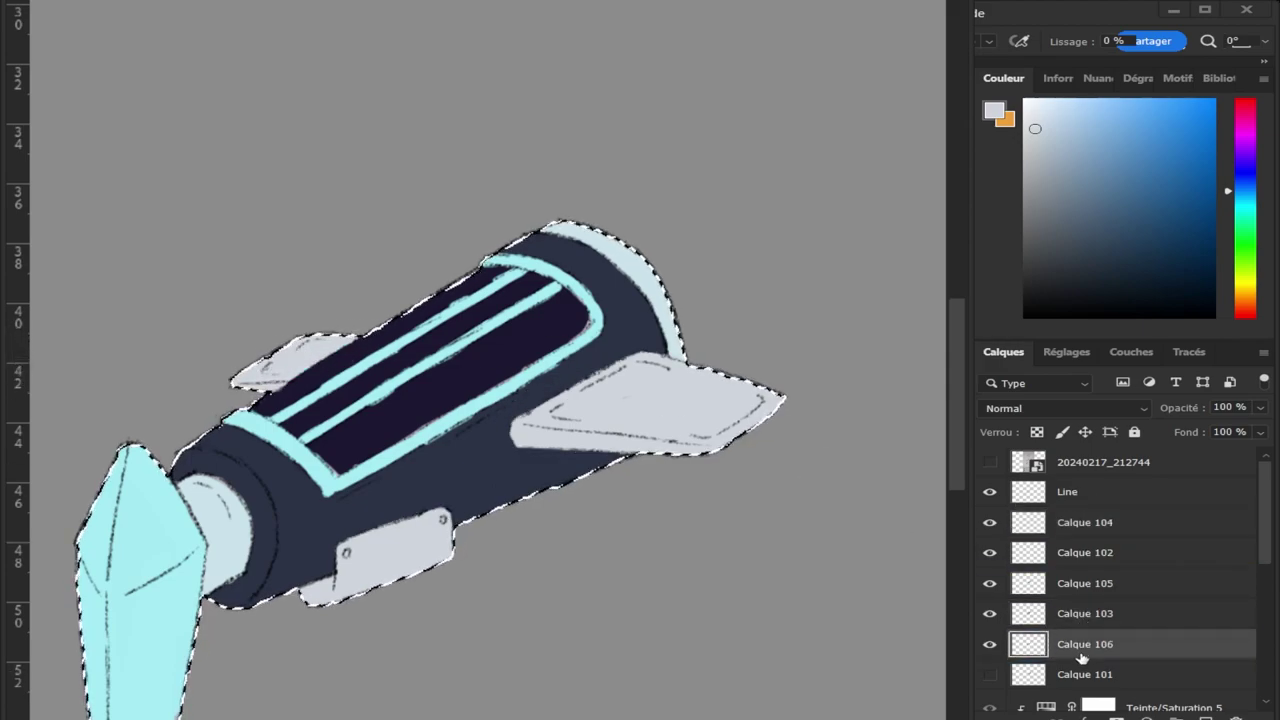
Check the whole ship, then clear the selection around it.
key(z)
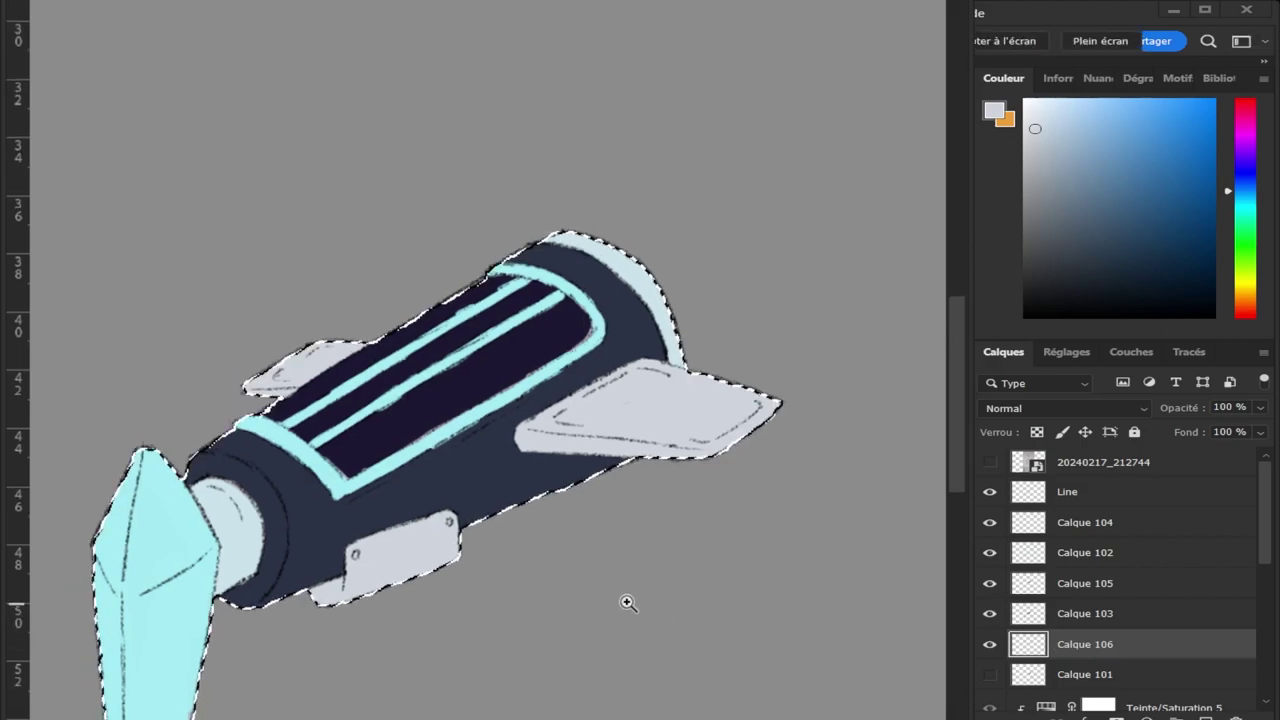
drag(626, 600, 457, 334)
mouse_move(607, 635)
mouse_down()
mouse_move(629, 634)
mouse_move(674, 674)
mouse_move(657, 684)
mouse_up()
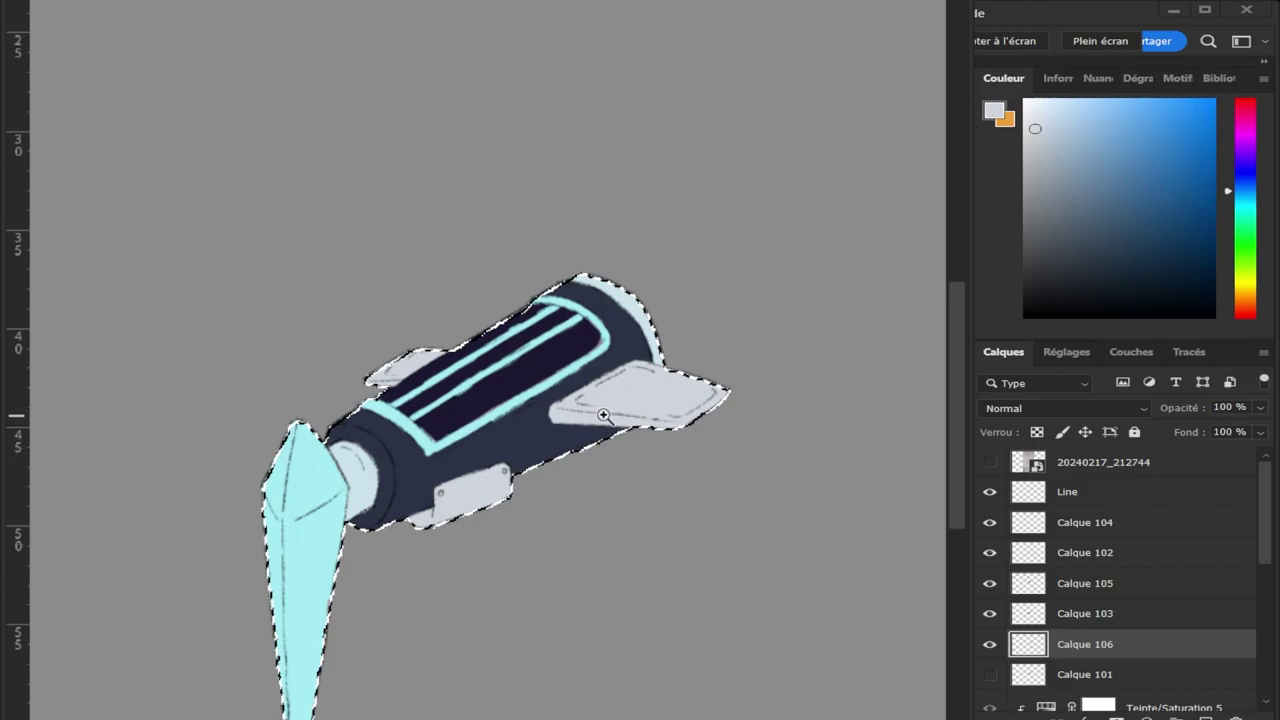
key(v)
key(ctrl+d)
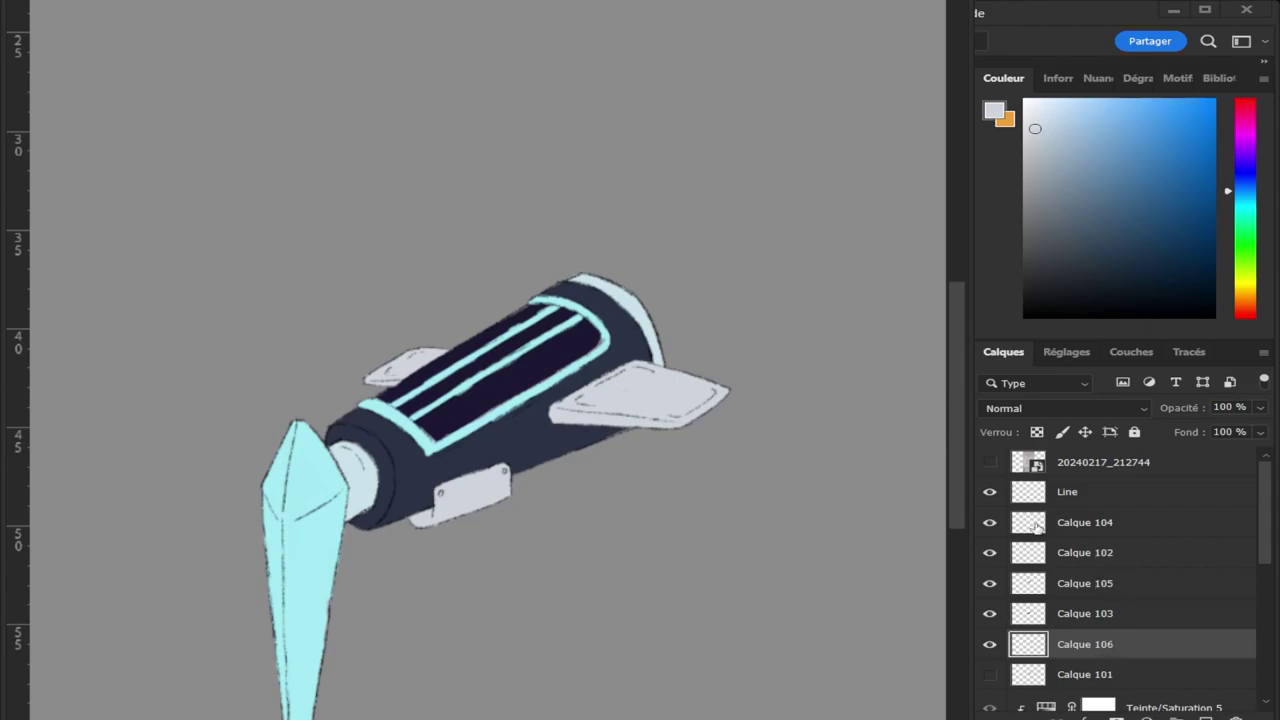
Group Calque 104 through 106 into a folder named 'Aplat' and add empty Calque 107 above it.
click(990, 522)
shift+click(1075, 522)
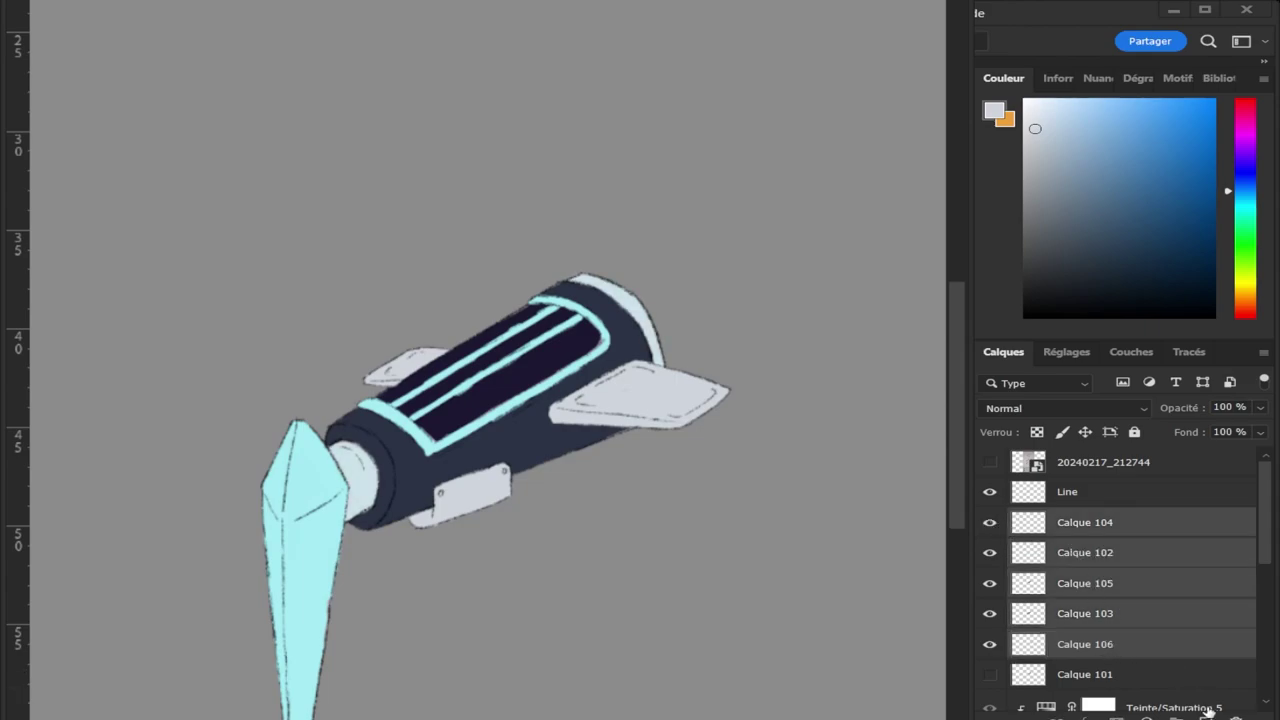
key(ctrl+g)
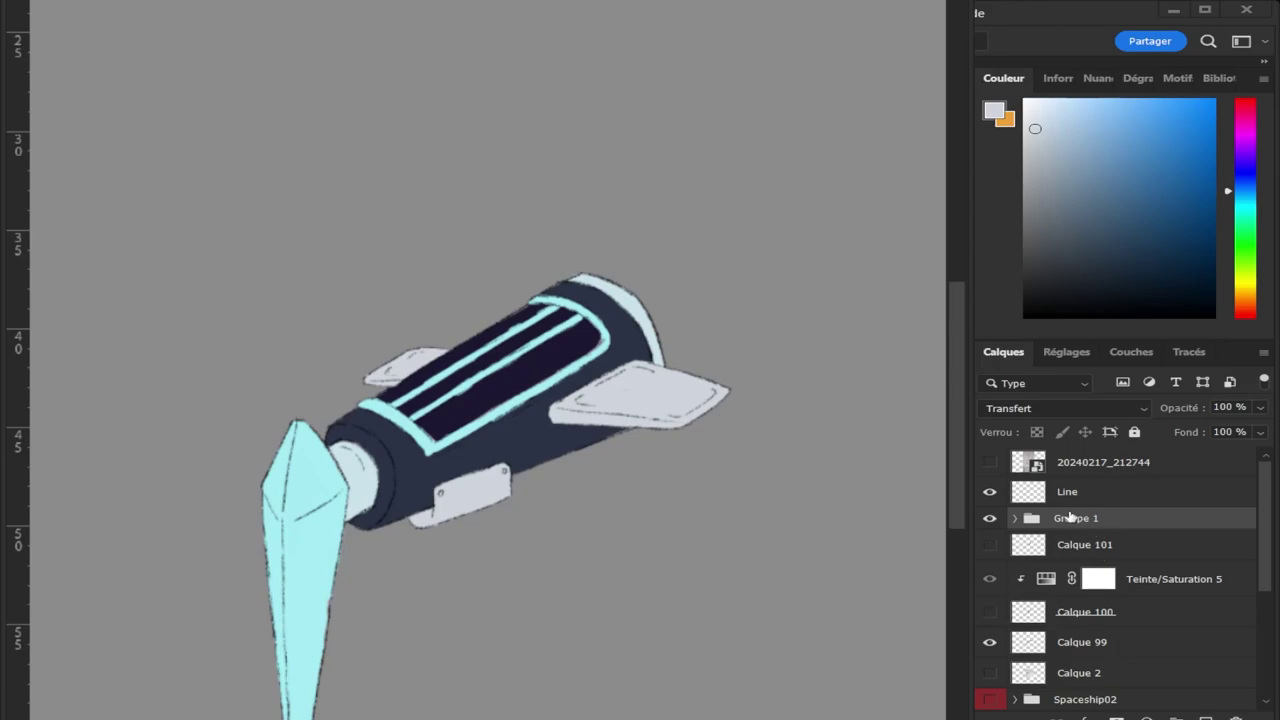
double_click(1070, 517)
text(Aplat)
key(Return)
click(1190, 712)
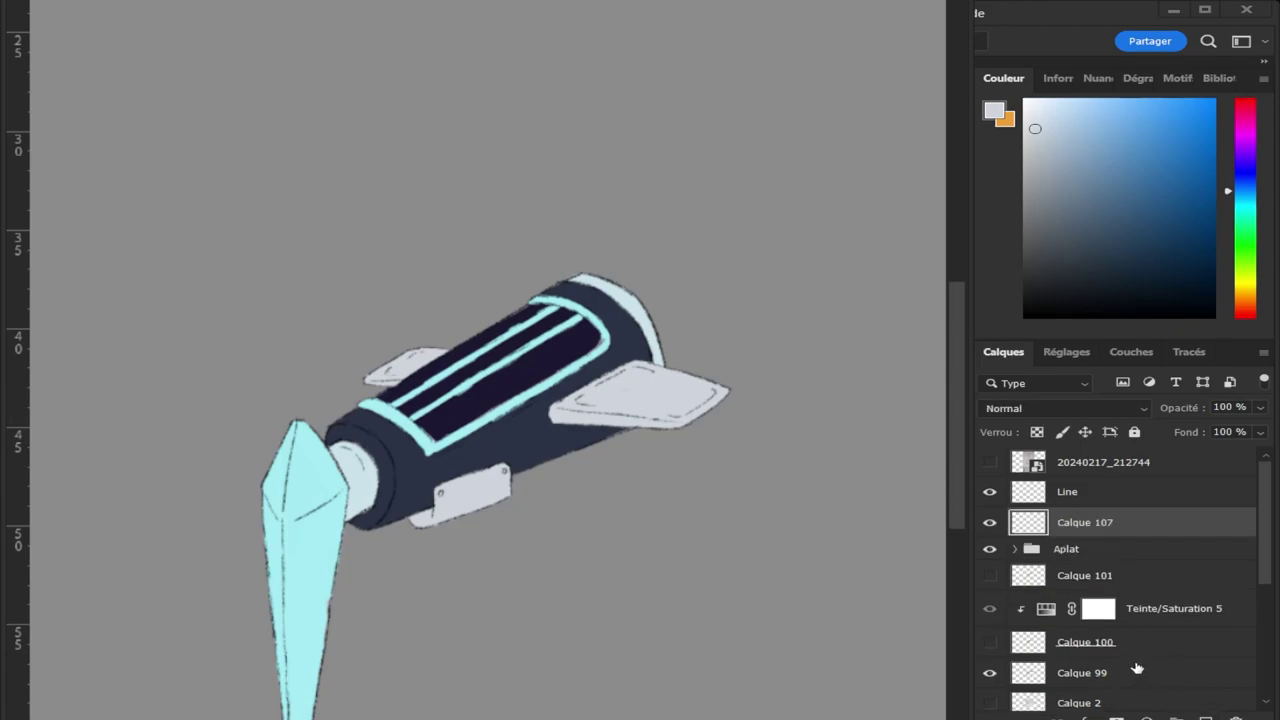
Sample the crystal's light cyan and shift it to a darker sky blue.
key(z)
click(545, 607)
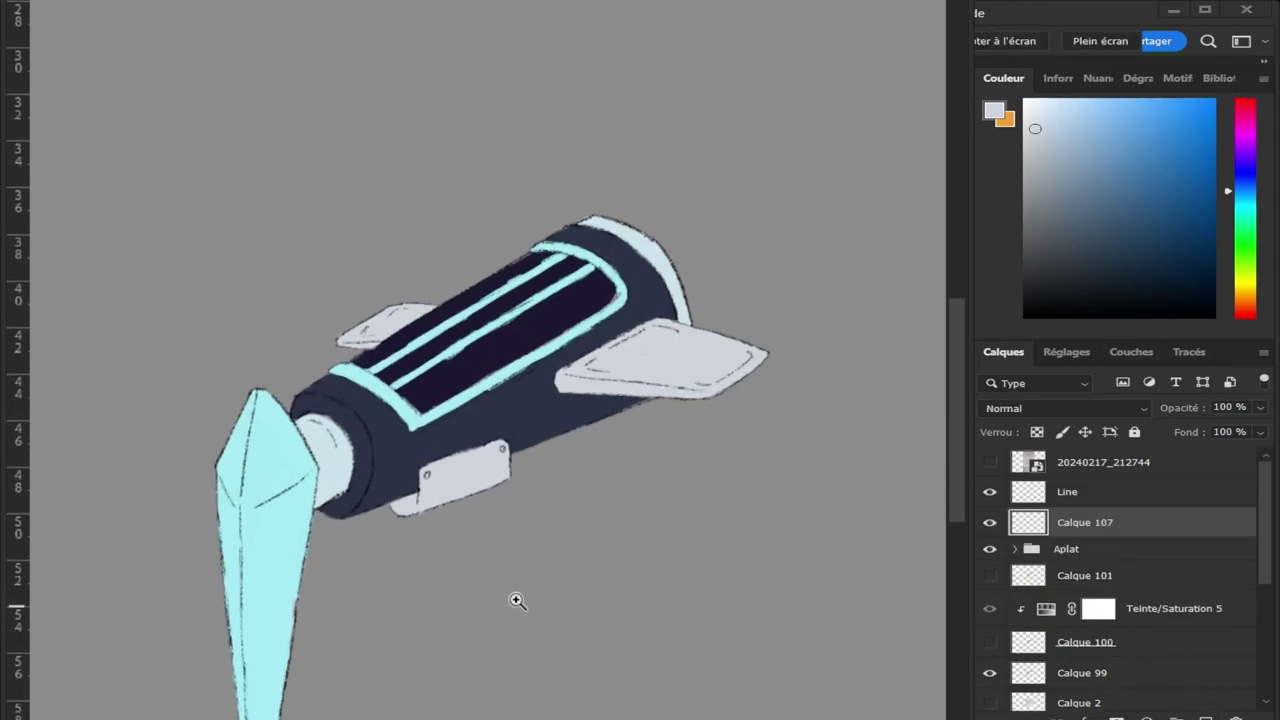
key(i)
click(296, 532)
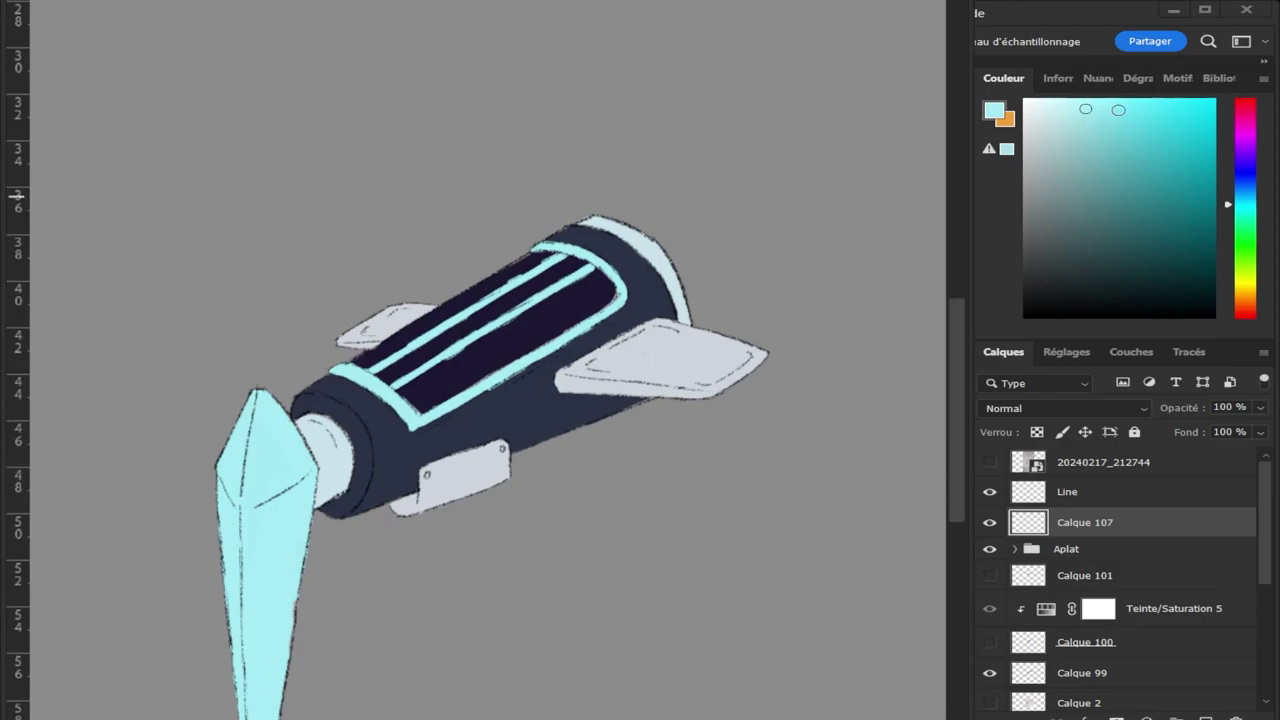
drag(1084, 152, 1104, 148)
drag(1248, 200, 1254, 196)
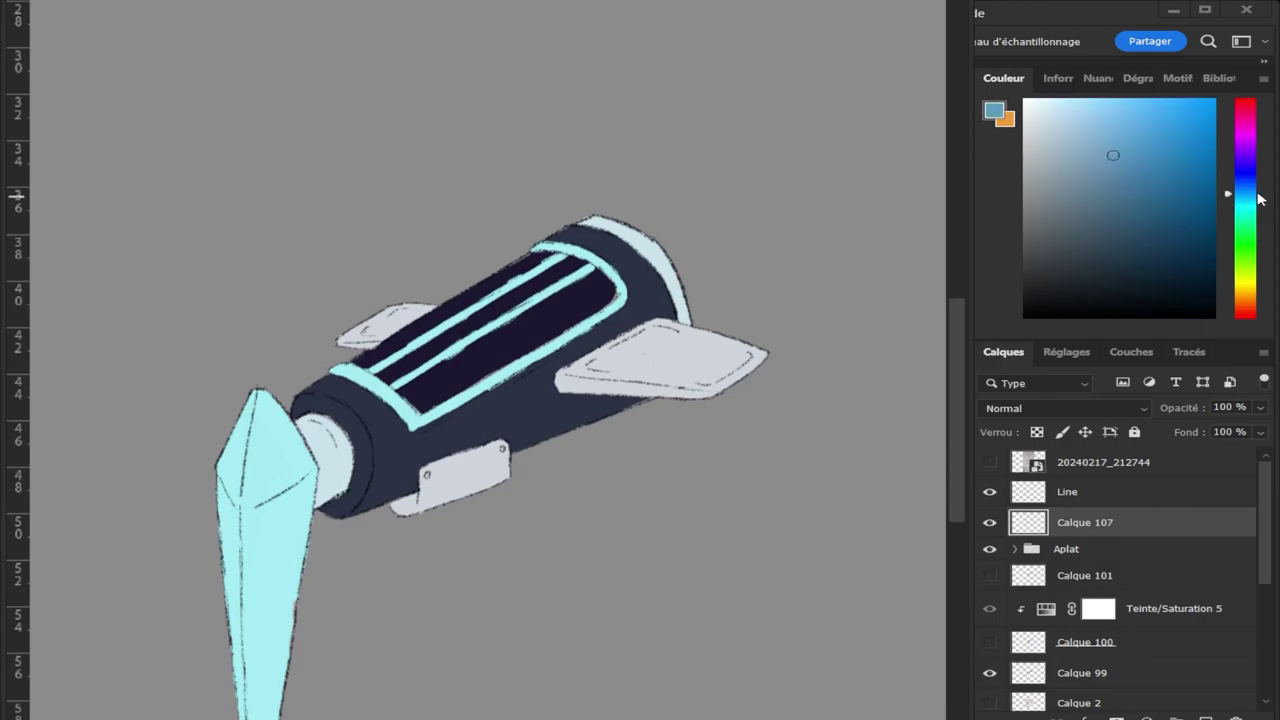
Fill the crystal blade with sky blue on Calque 107.
key(b)
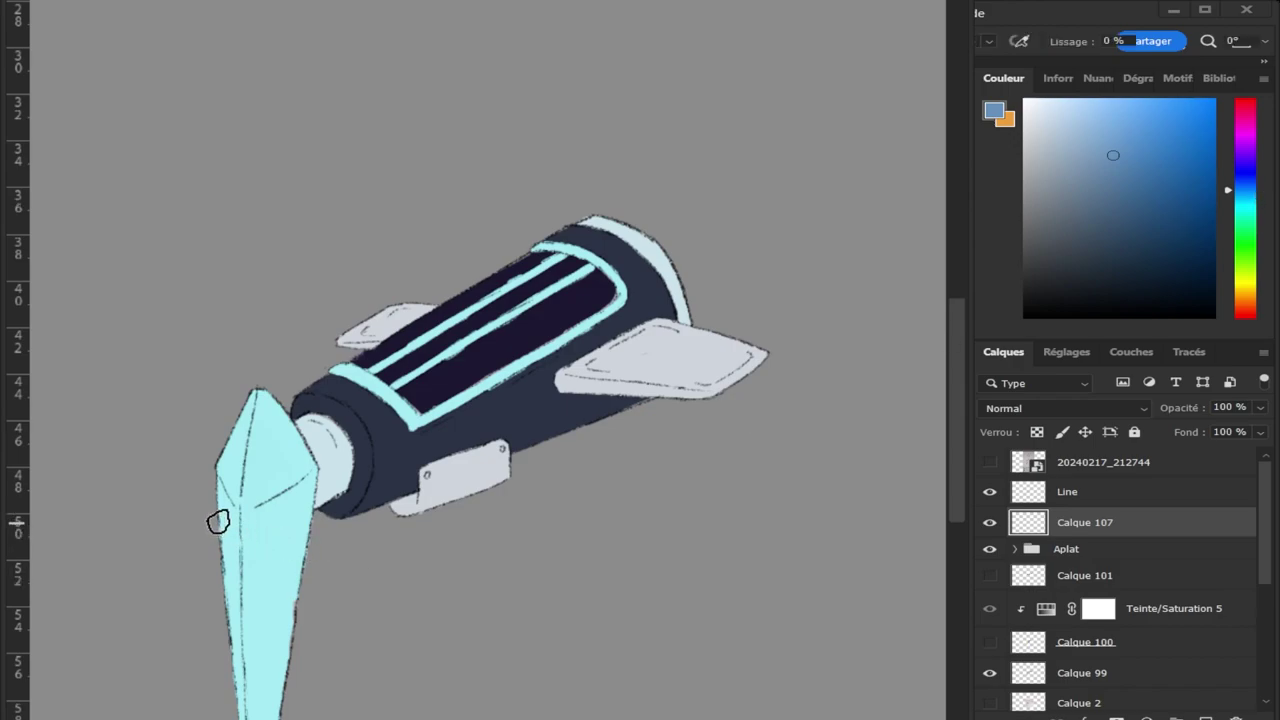
drag(214, 530, 223, 445)
key(ctrl+z)
key(g)
click(246, 490)
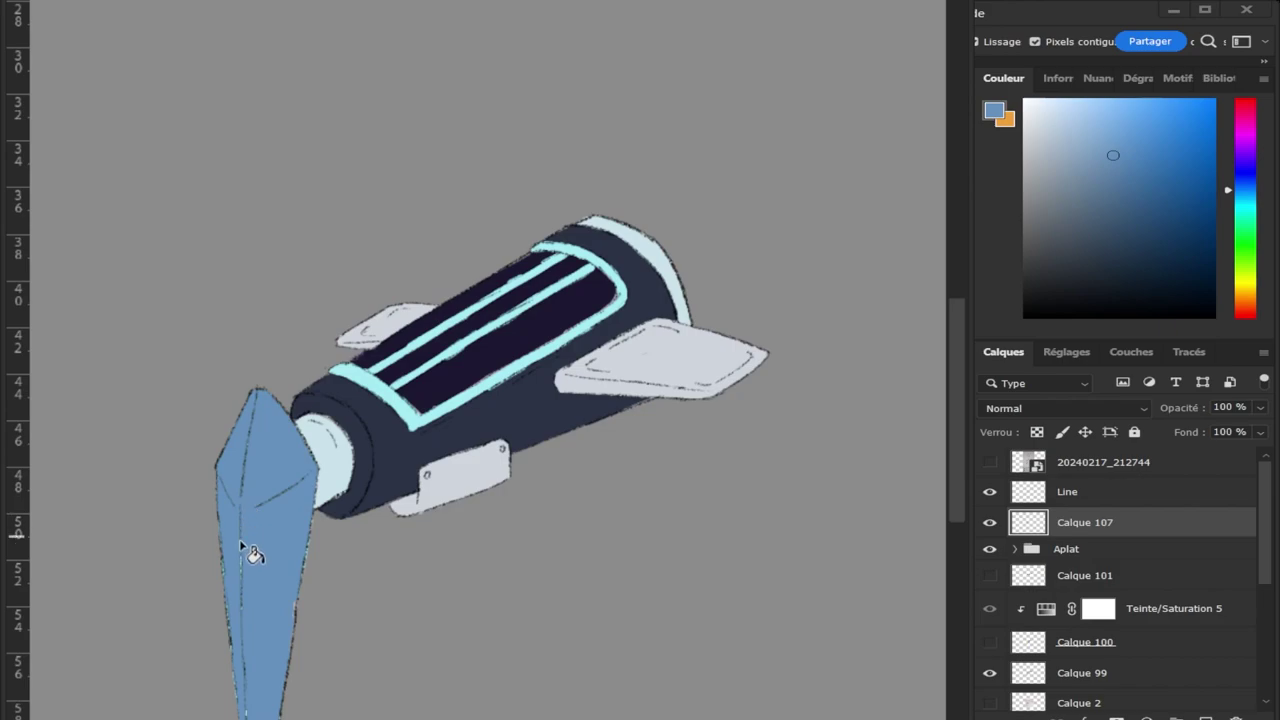
Brush light cyan back down the blade's right edge and lower part.
key(b)
mouse_move(285, 660)
mouse_down()
mouse_move(276, 716)
mouse_move(266, 680)
mouse_move(297, 434)
mouse_move(286, 400)
mouse_move(280, 531)
mouse_move(269, 443)
mouse_move(261, 463)
mouse_up()
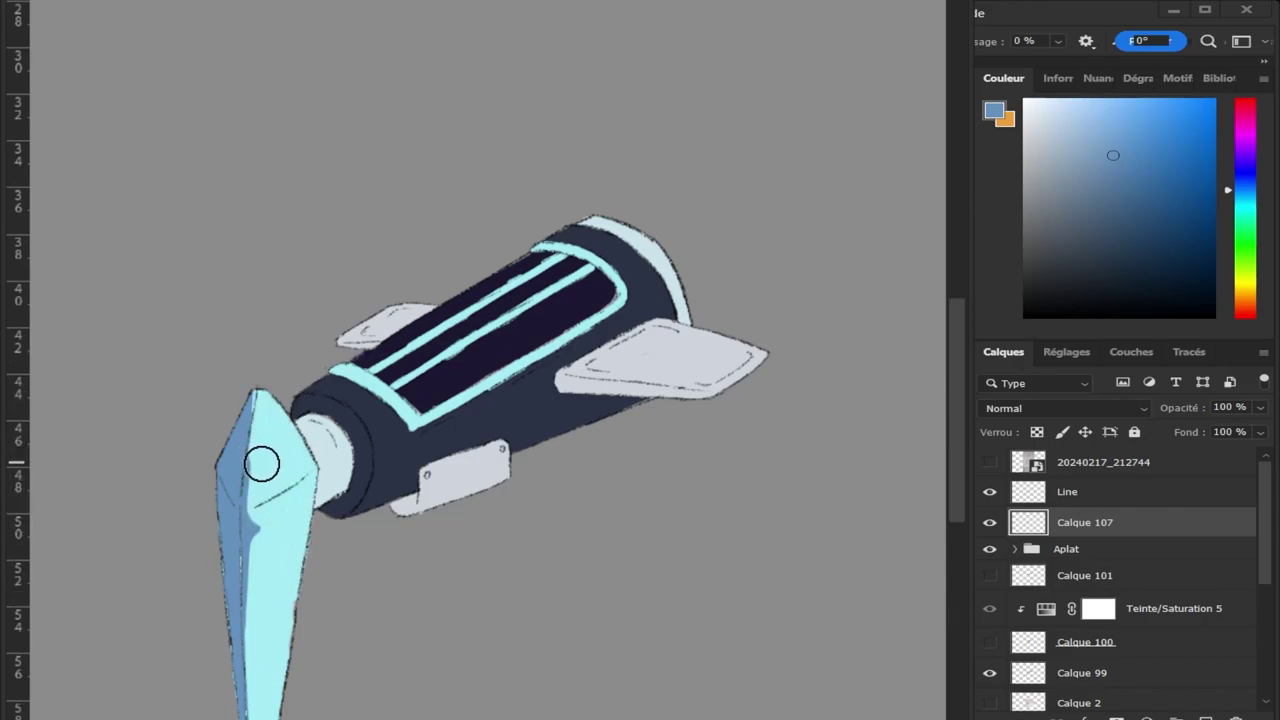
key(ctrl+z)
mouse_move(275, 410)
mouse_down()
mouse_move(314, 594)
mouse_move(266, 718)
mouse_up()
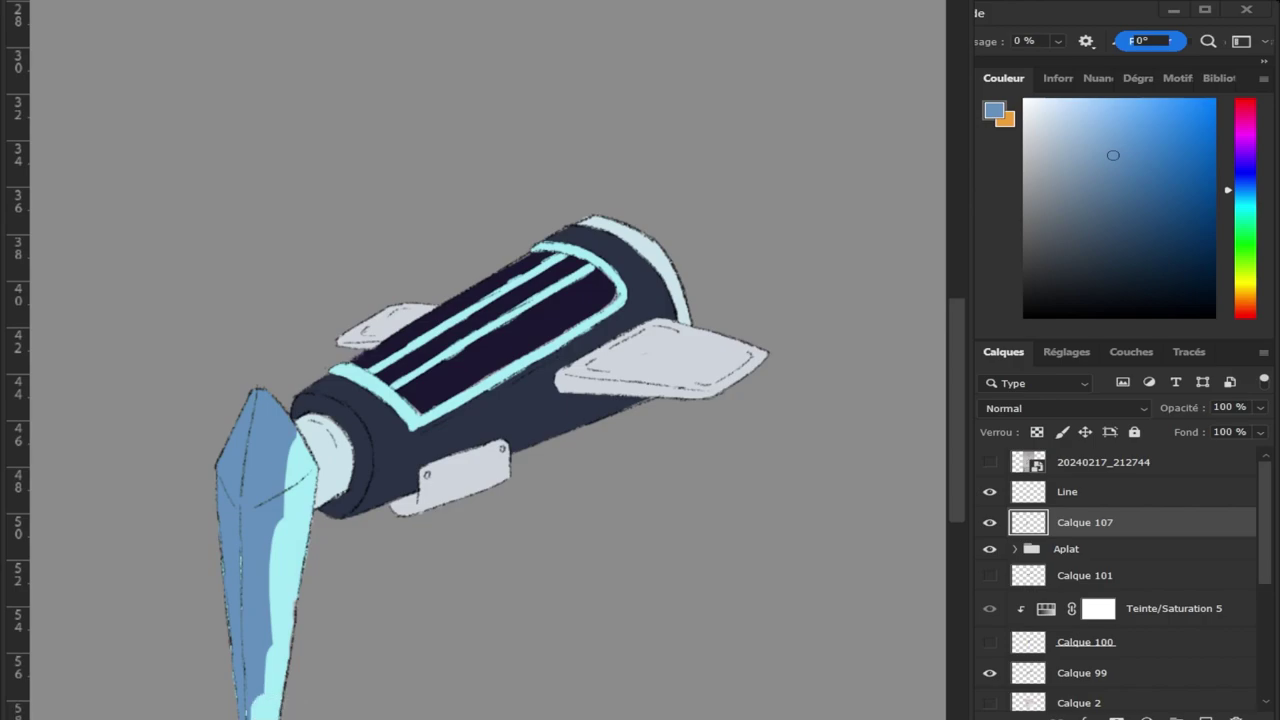
mouse_move(268, 709)
mouse_down()
mouse_move(260, 526)
mouse_move(283, 374)
mouse_move(266, 491)
mouse_move(275, 432)
mouse_up()
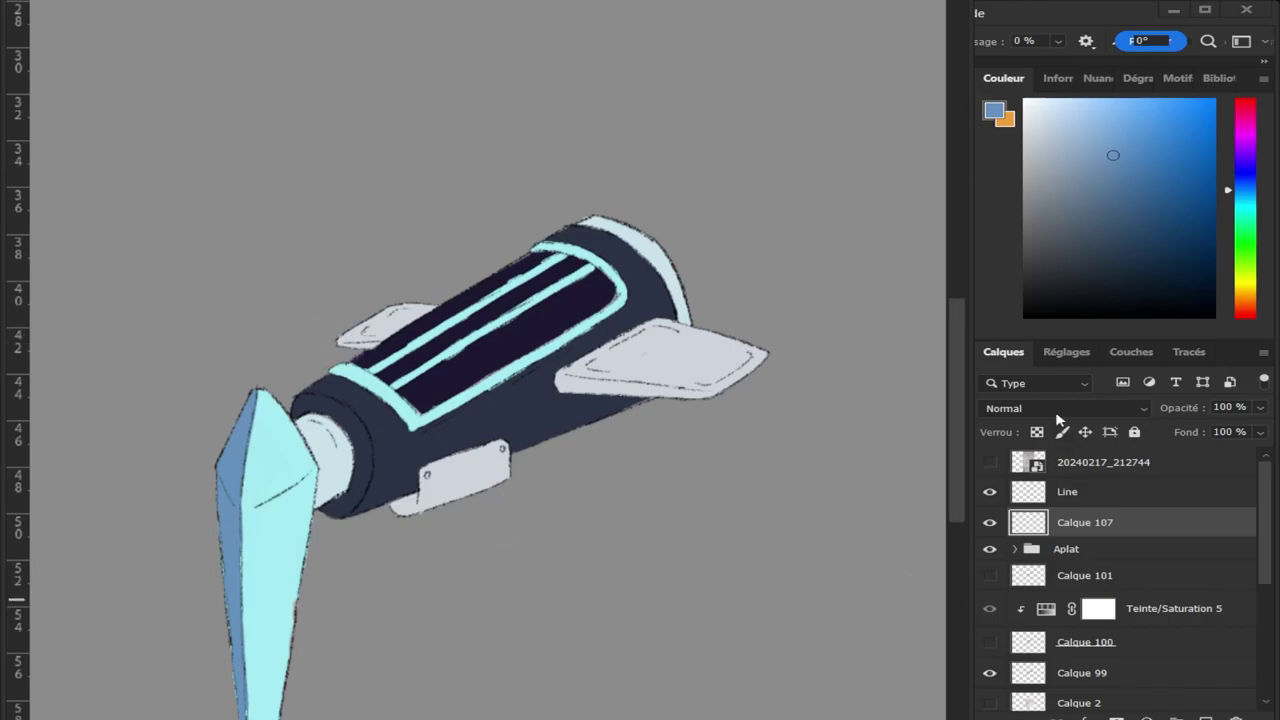
Reselect the Calque 107 shading layer and reduce its opacity.
scroll(1060, 410, down, 3)
click(1231, 463)
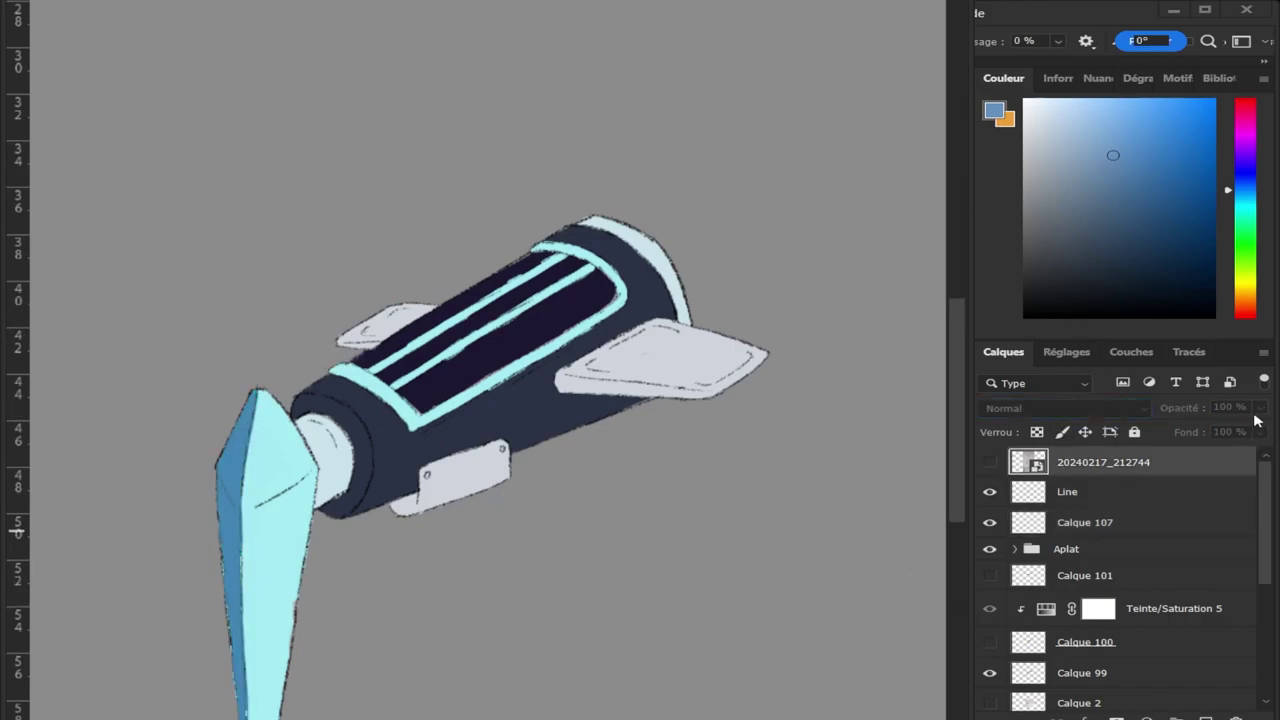
click(1104, 580)
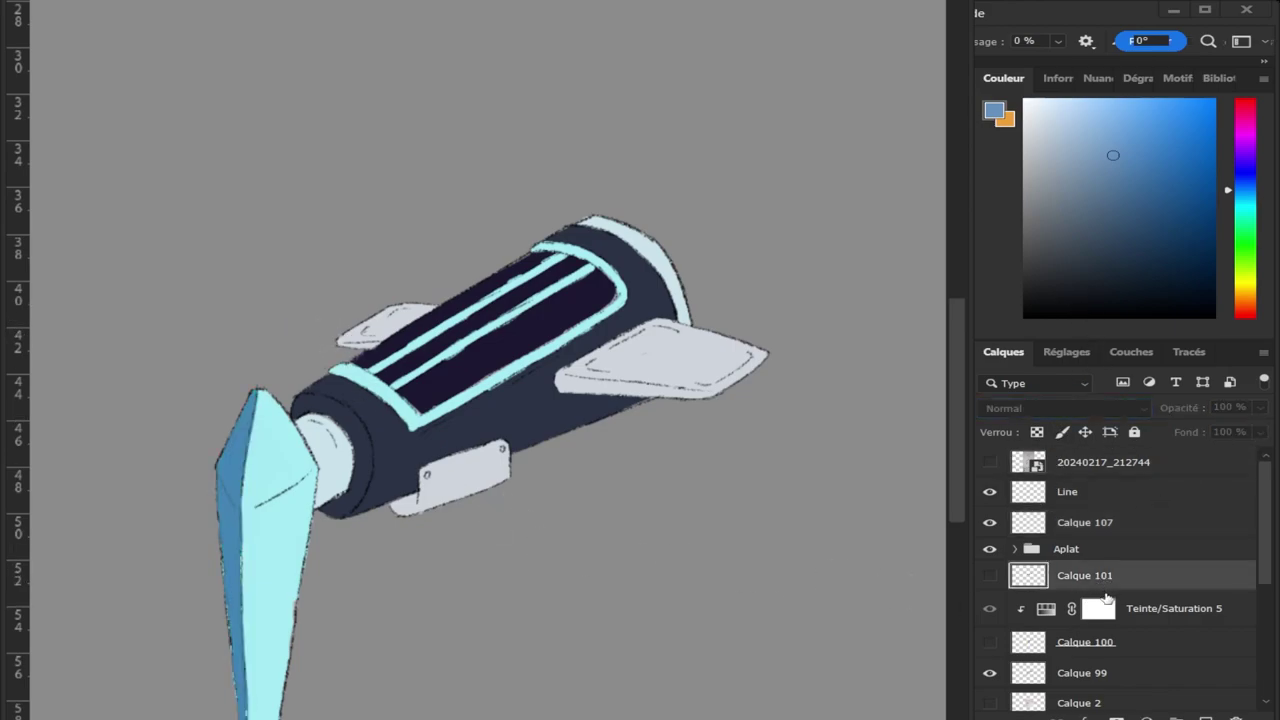
click(1095, 522)
key(6)
key(7)
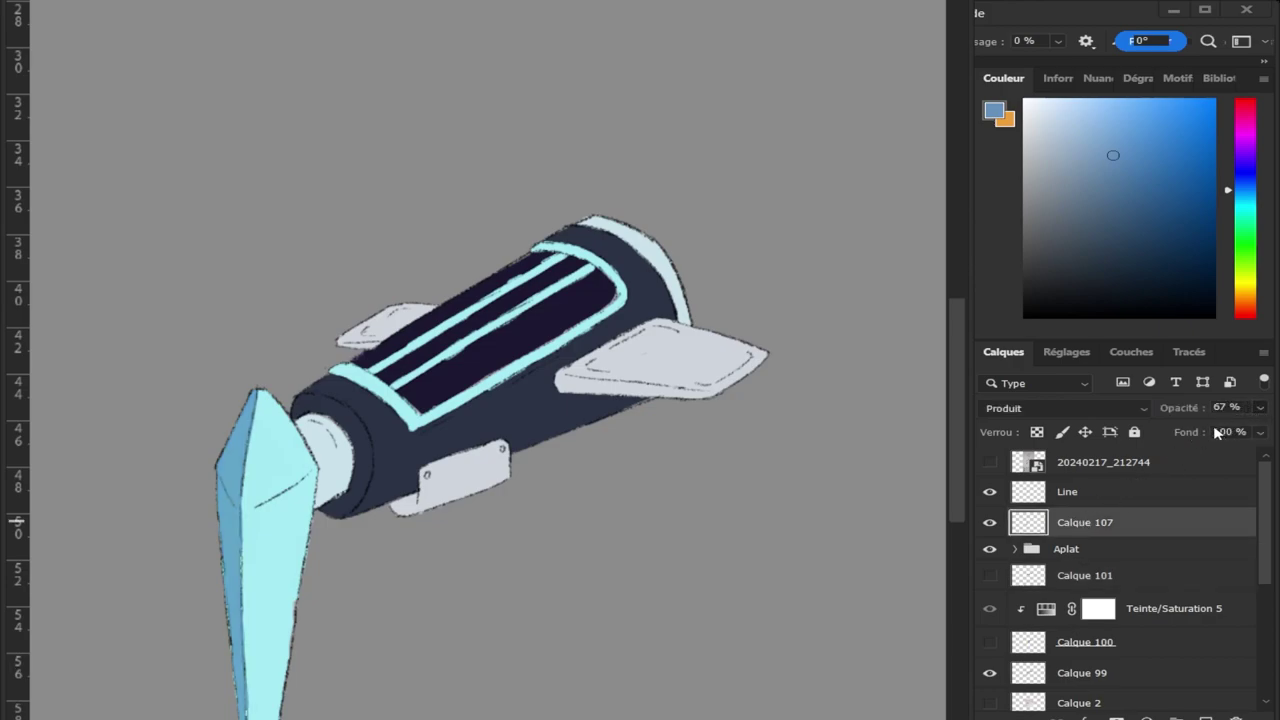
key(5)
key(3)
Paint a blue shade along the hull's cyan stripe.
key(z)
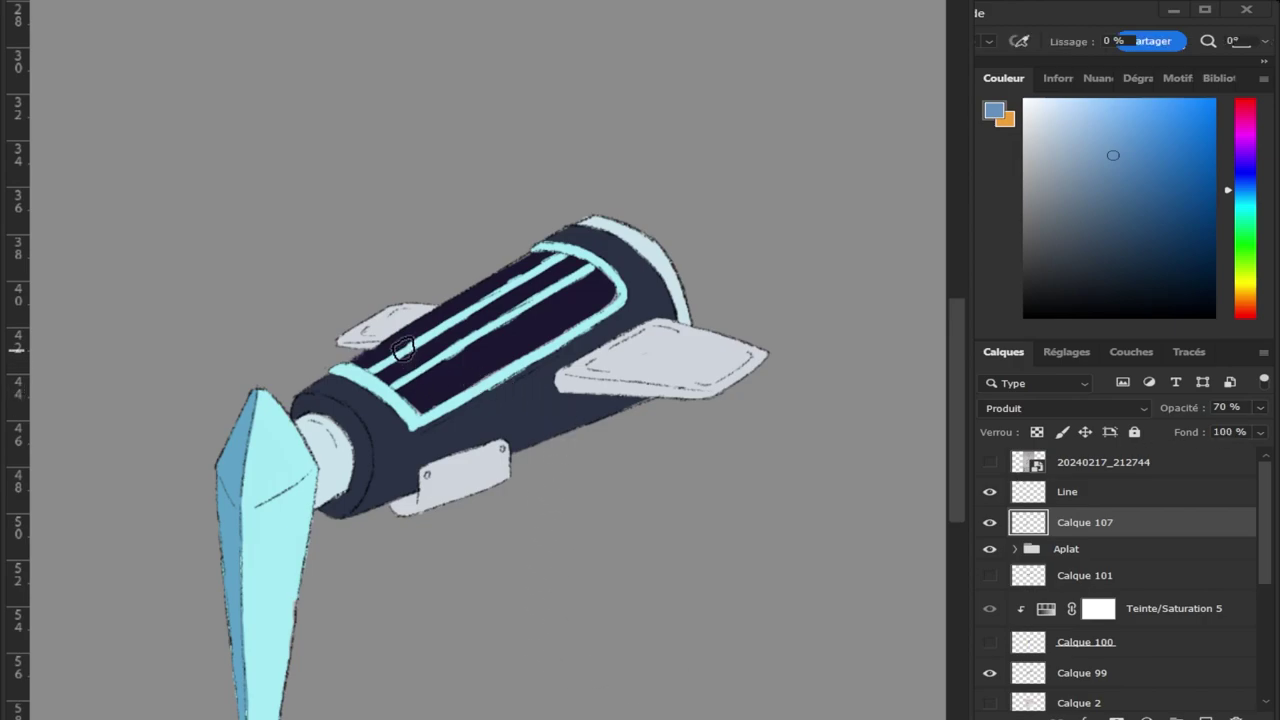
click(423, 329)
key(b)
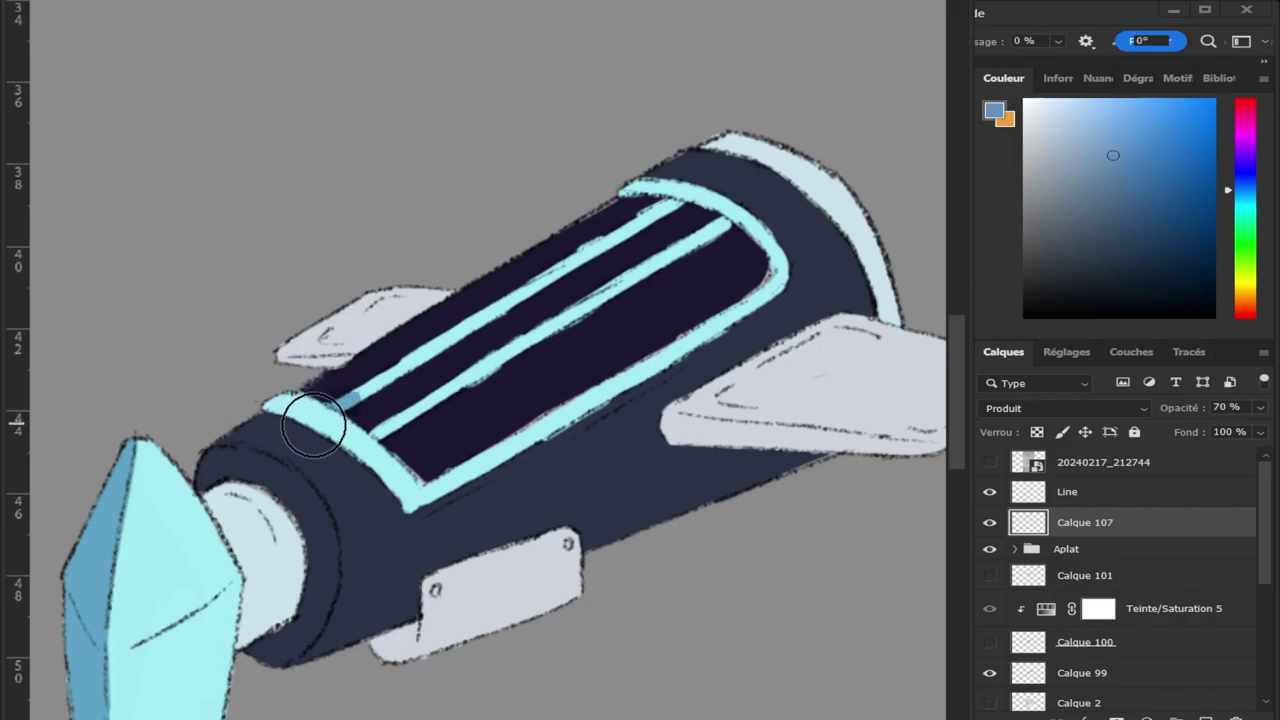
mouse_move(435, 345)
mouse_down()
mouse_move(362, 393)
mouse_move(663, 209)
mouse_up()
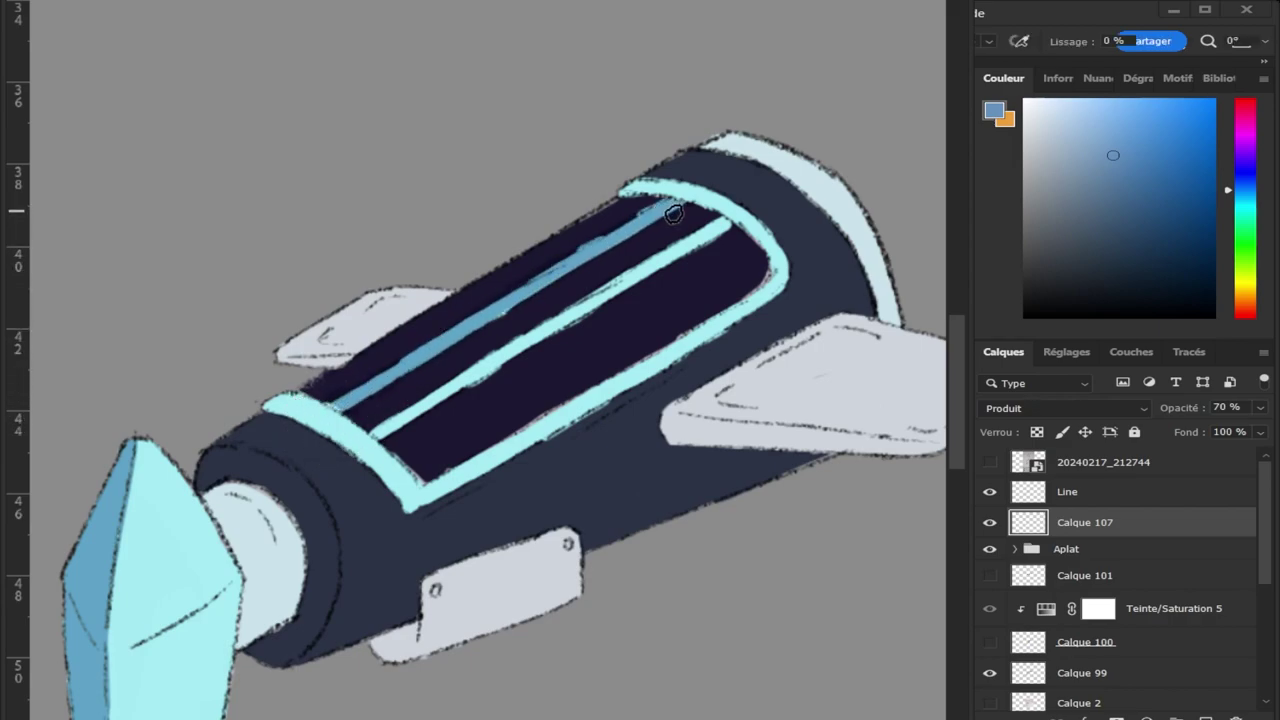
Extend the blue stripe toward the front of the hull with a resized brush.
key(z)
drag(560, 337, 471, 314)
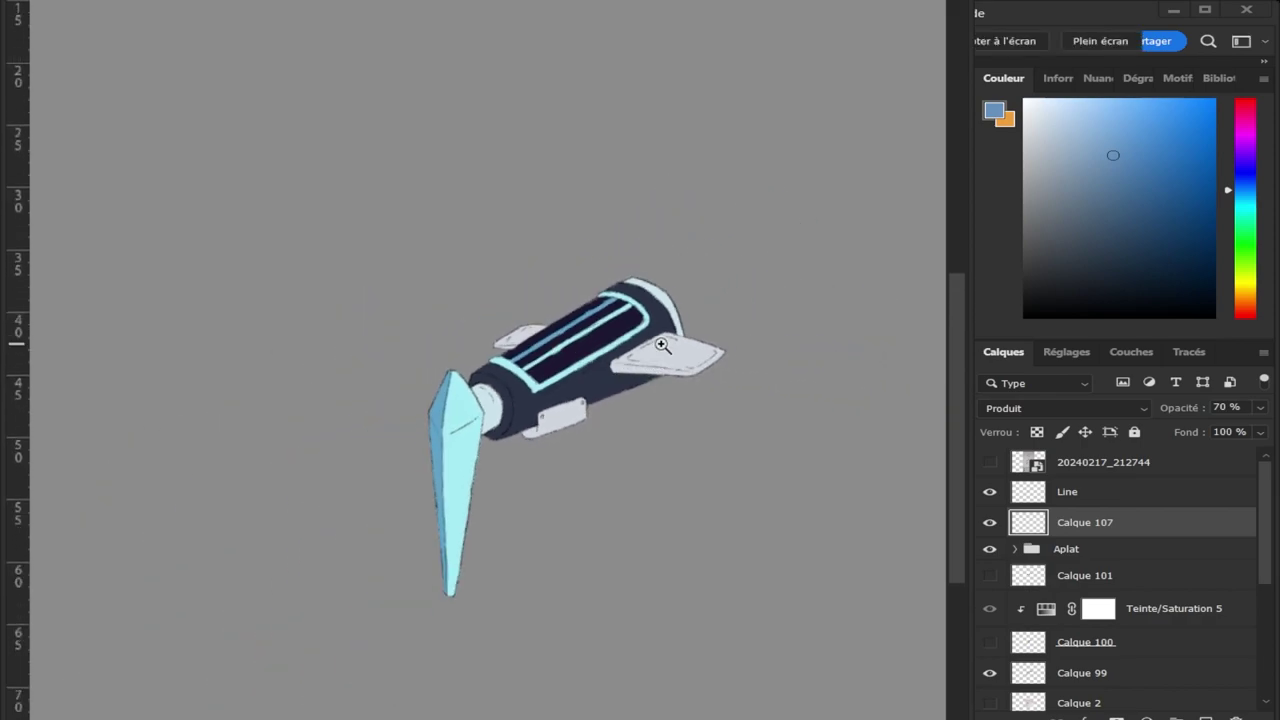
scroll(600, 340, up, 2)
scroll(551, 334, up, 3)
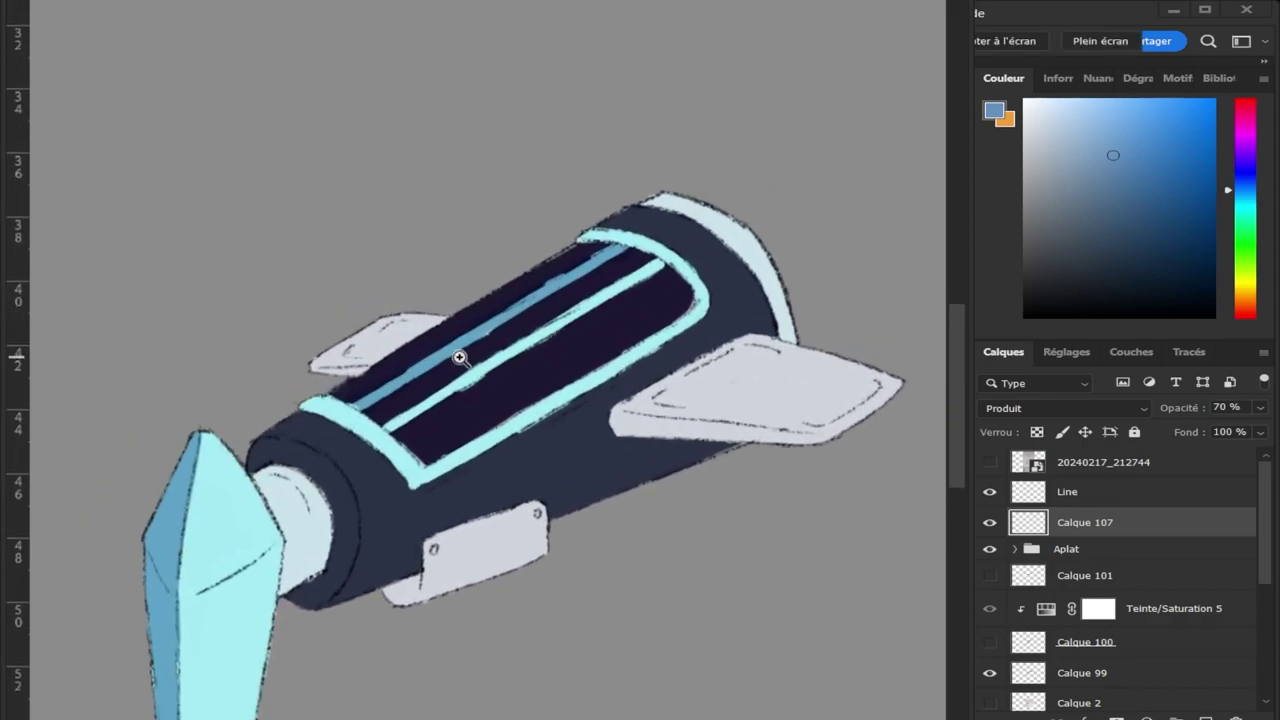
key(b)
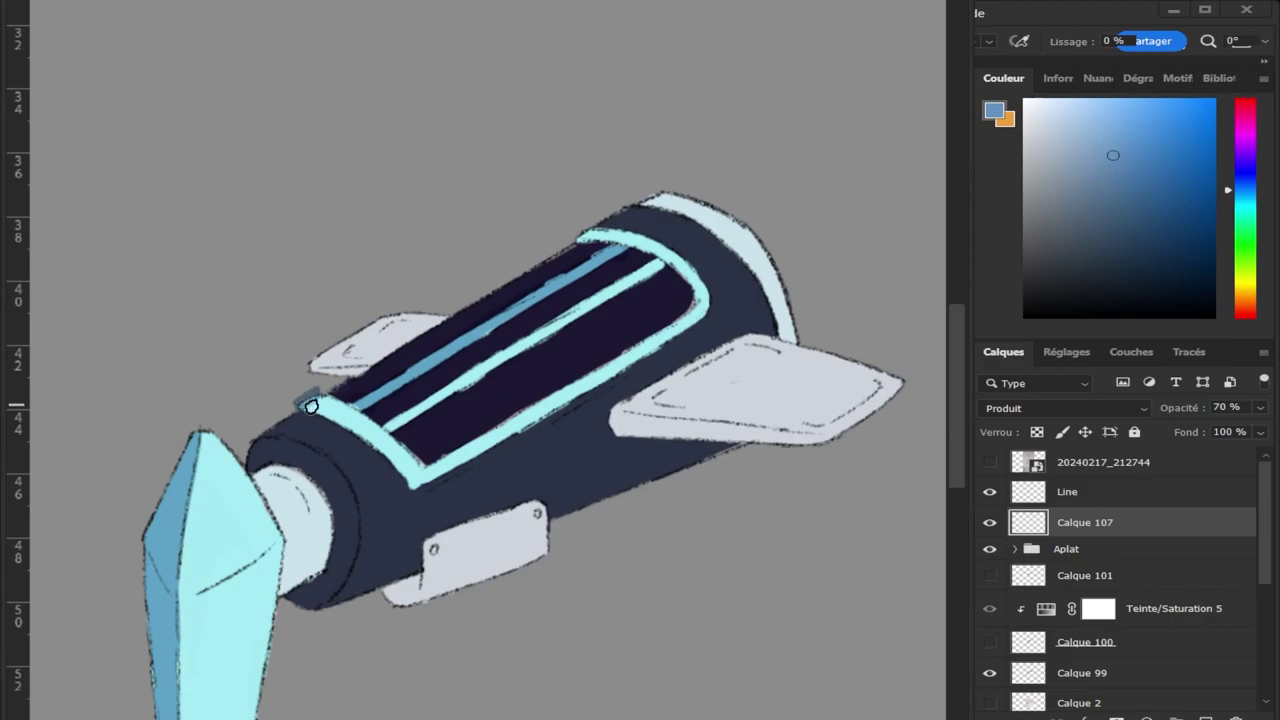
key(bracketright)
key(bracketright)
key(z)
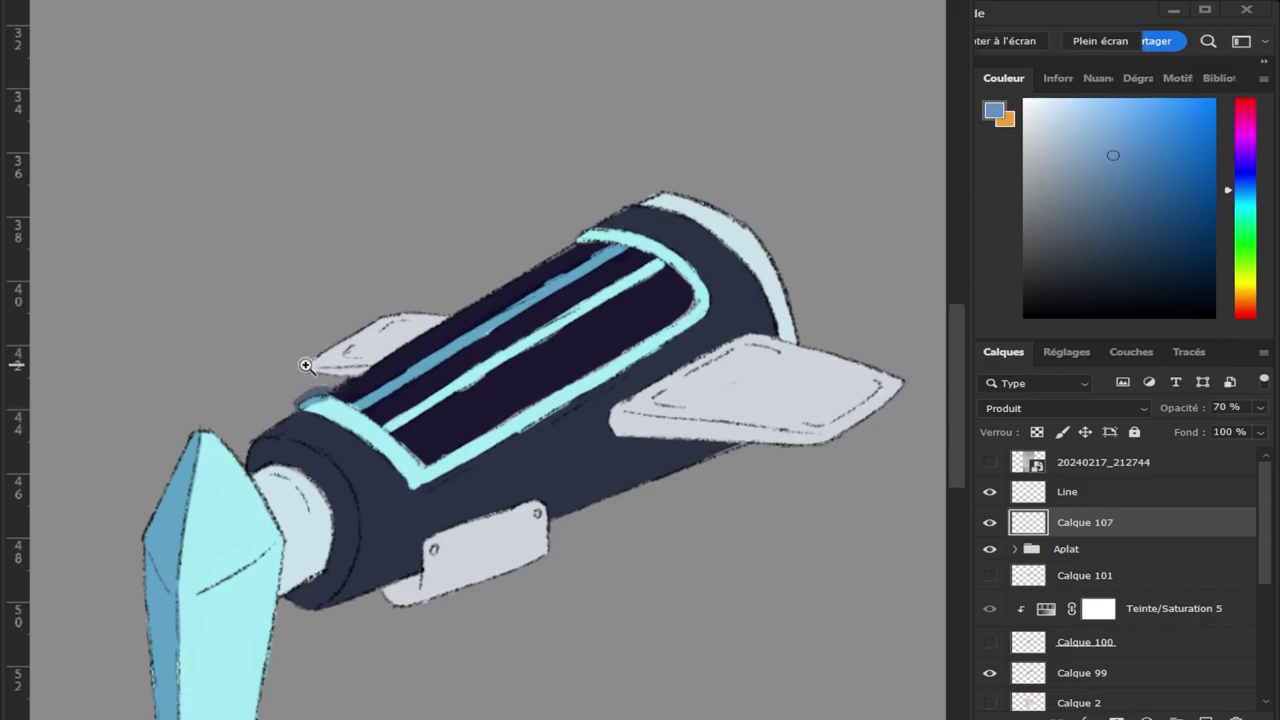
click(283, 352)
key(b)
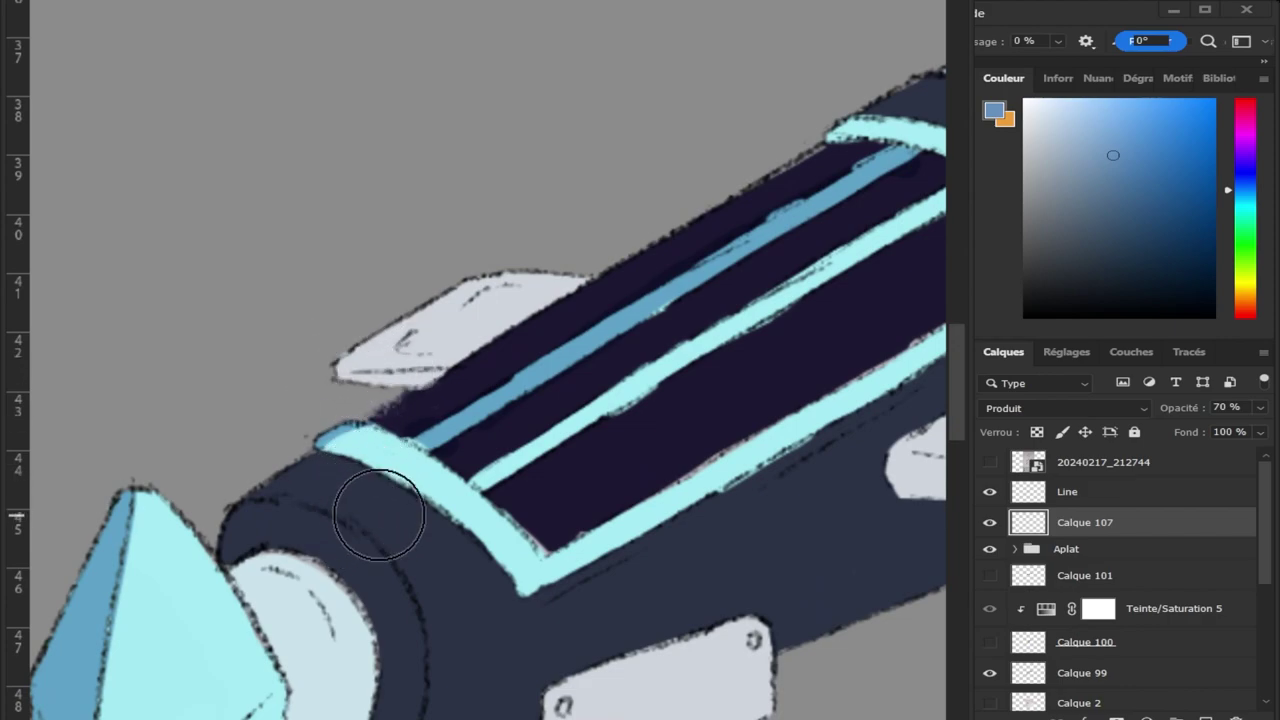
key(bracketleft)
key(bracketleft)
key(bracketleft)
drag(430, 425, 418, 436)
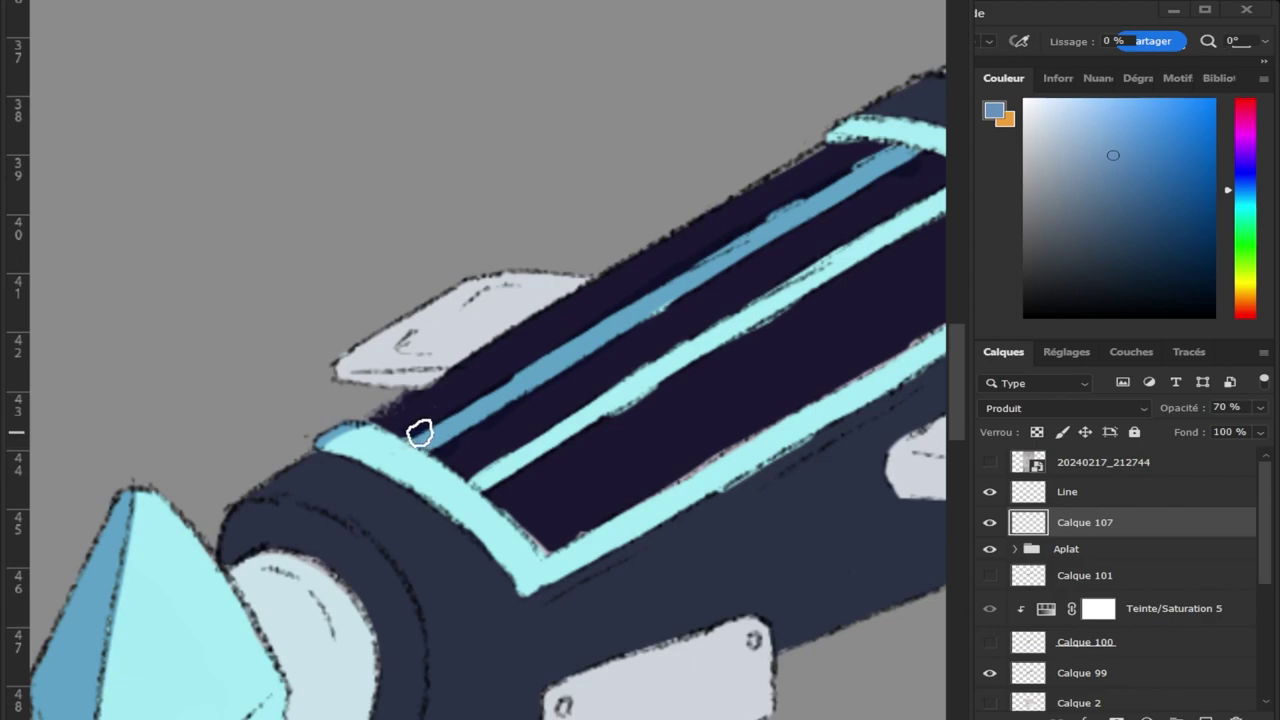
Add a short shading stroke on the upper cyan band.
scroll(497, 367, down, 2)
scroll(394, 306, down, 2)
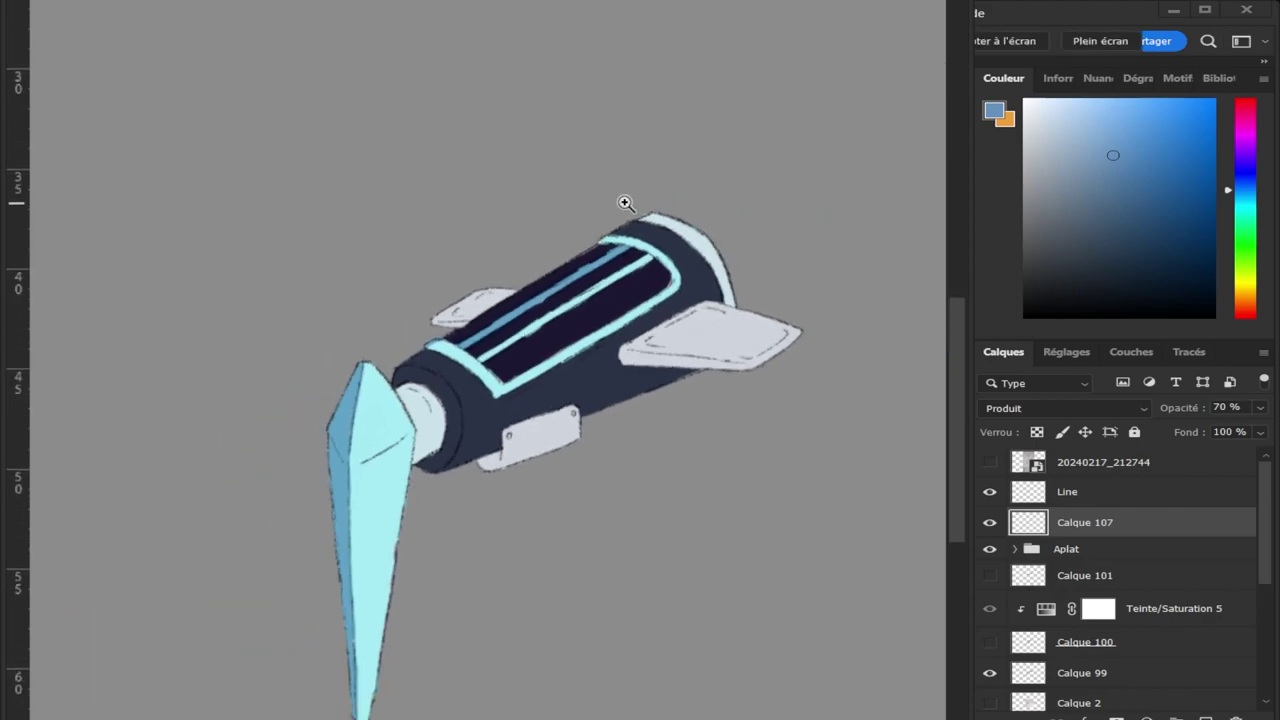
scroll(623, 203, up, 3)
drag(576, 280, 599, 272)
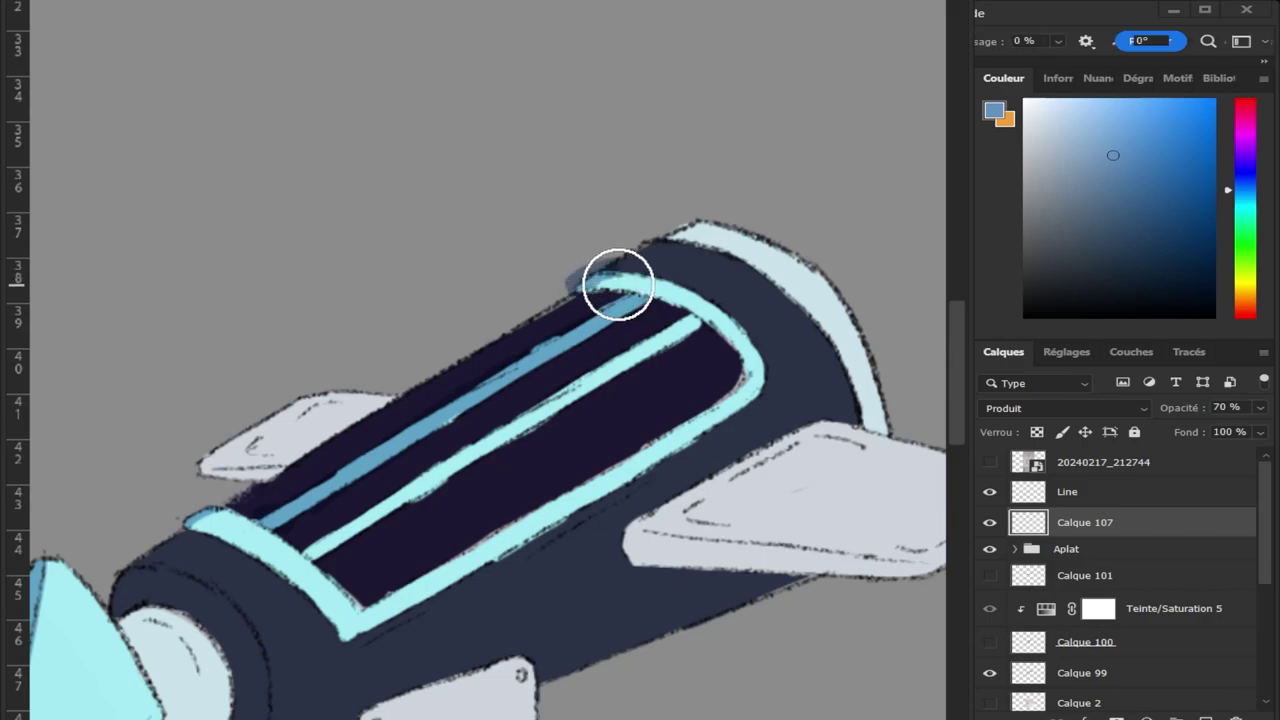
click(600, 285)
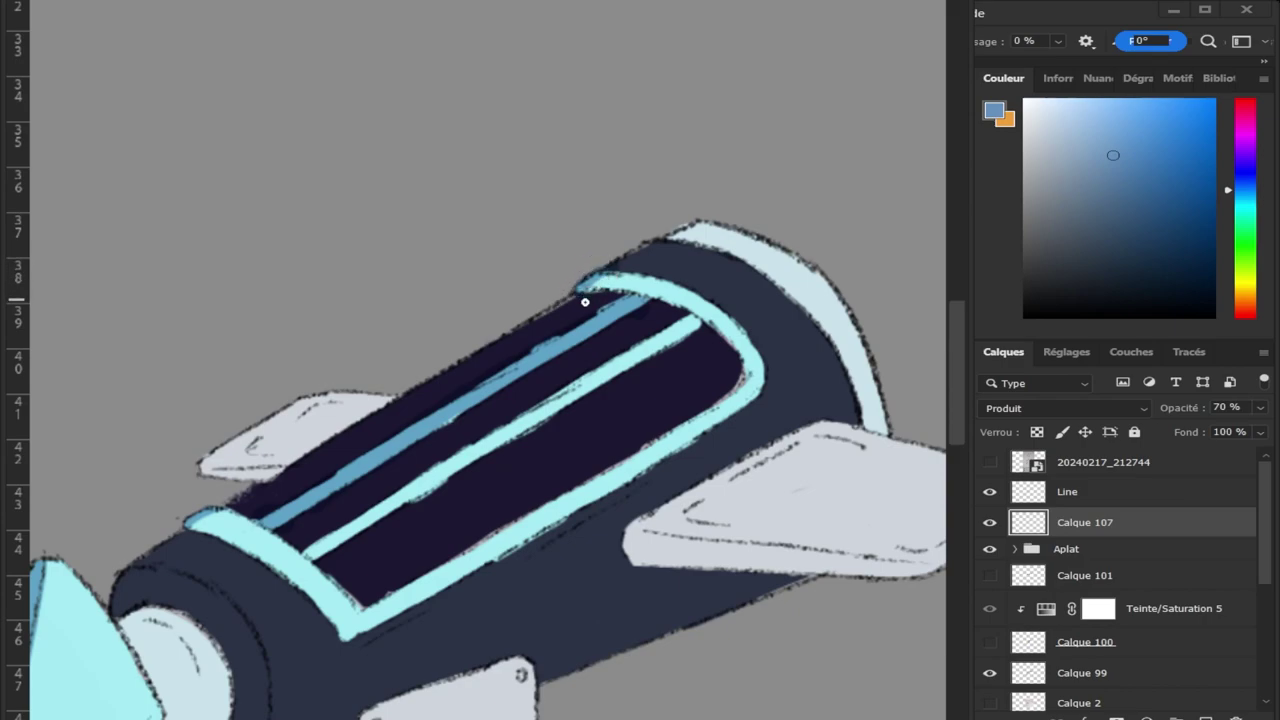
Darken the cyan rim near the rocket's front with a shading stroke.
key(z)
mouse_move(529, 263)
mouse_down()
mouse_move(520, 323)
mouse_move(631, 480)
mouse_move(610, 491)
mouse_up()
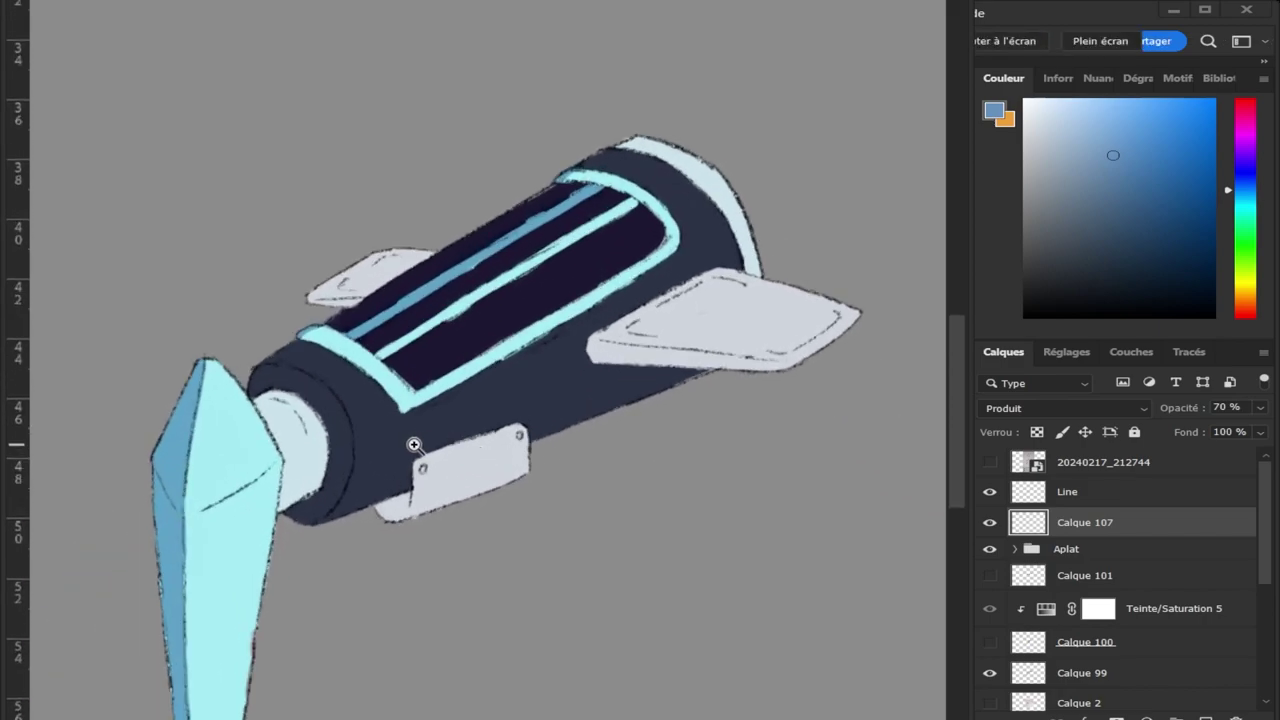
drag(308, 346, 337, 354)
key(b)
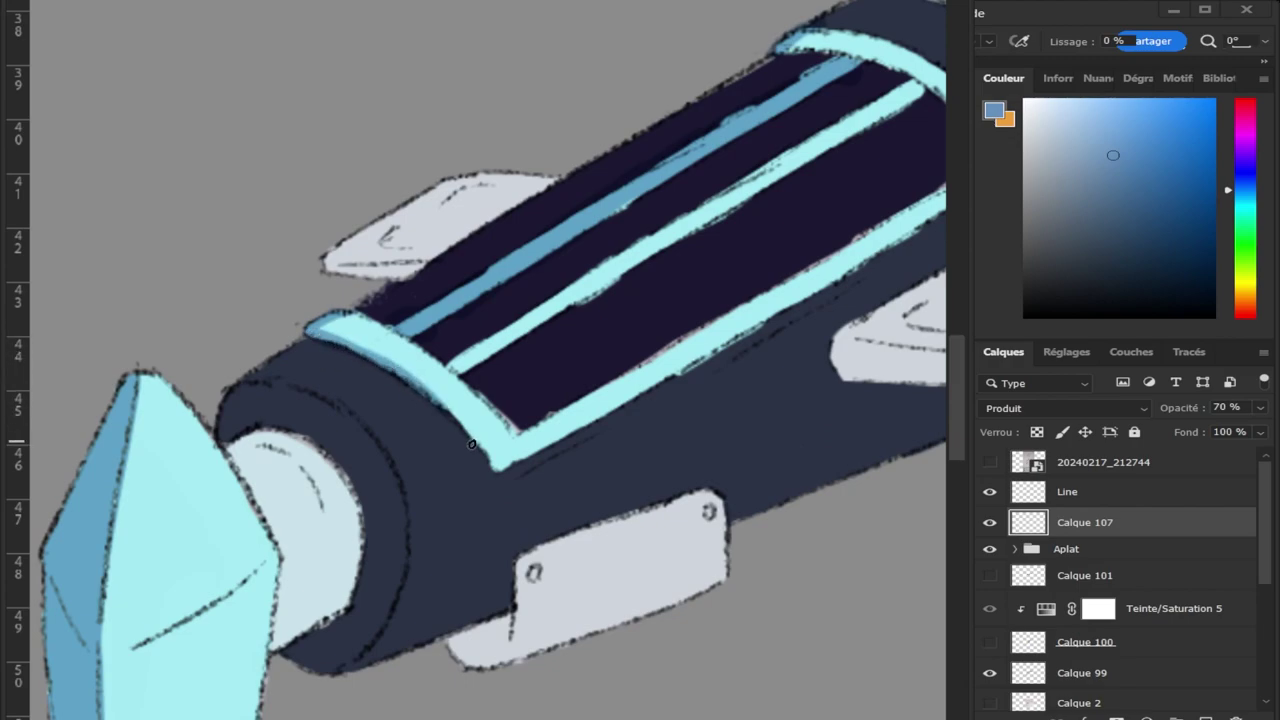
drag(462, 424, 503, 473)
Paint a dark stroke under the cyan band and touch up its outline on the Line layer.
key(e)
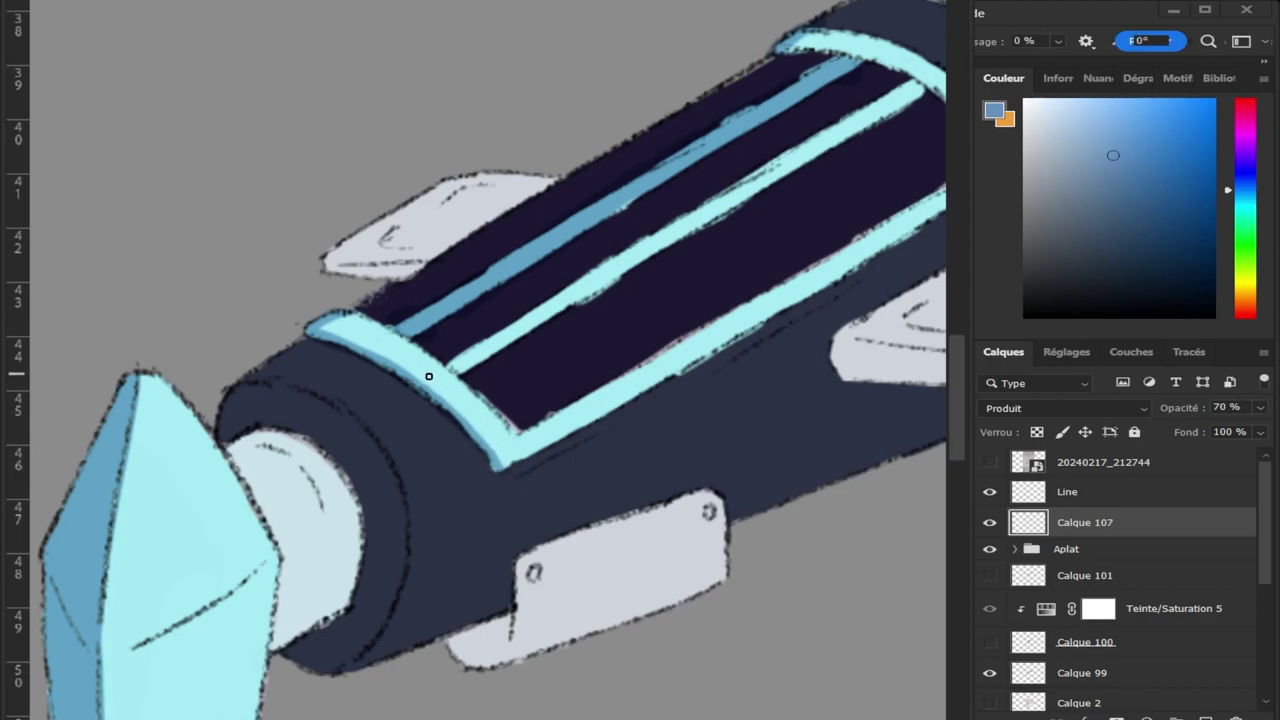
alt+click(314, 343)
drag(617, 166, 611, 221)
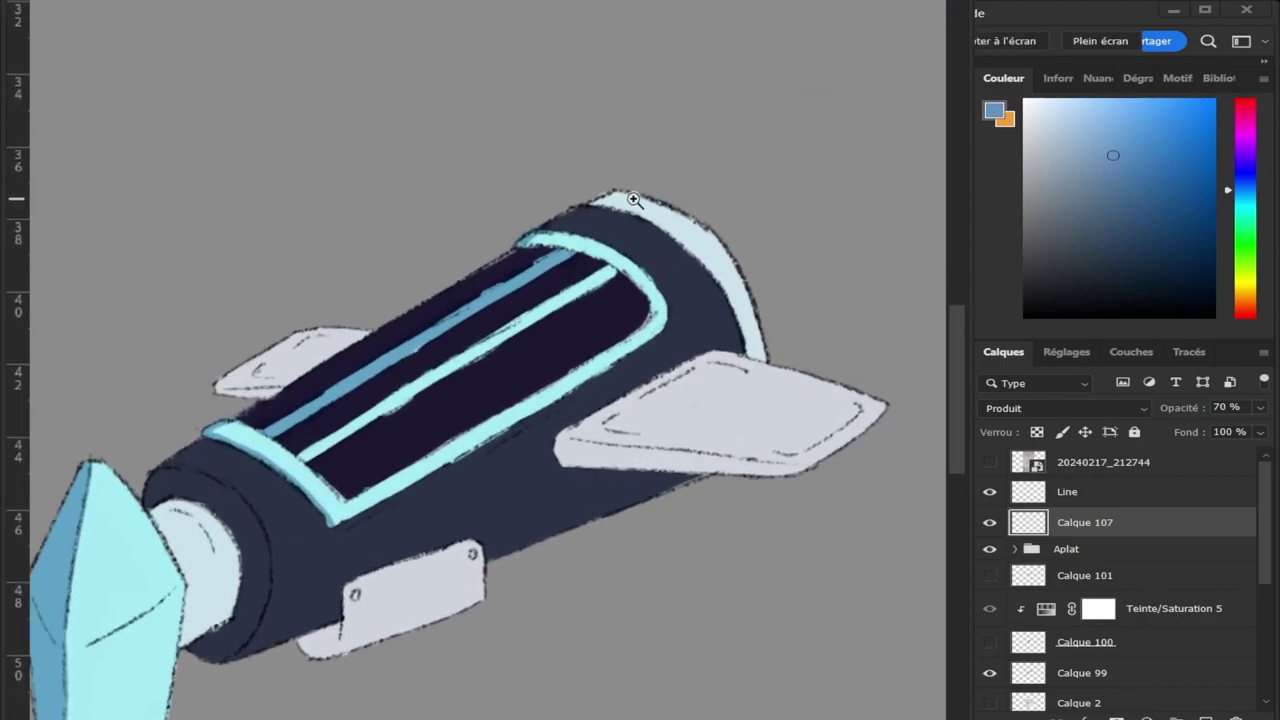
click(611, 221)
drag(363, 313, 549, 355)
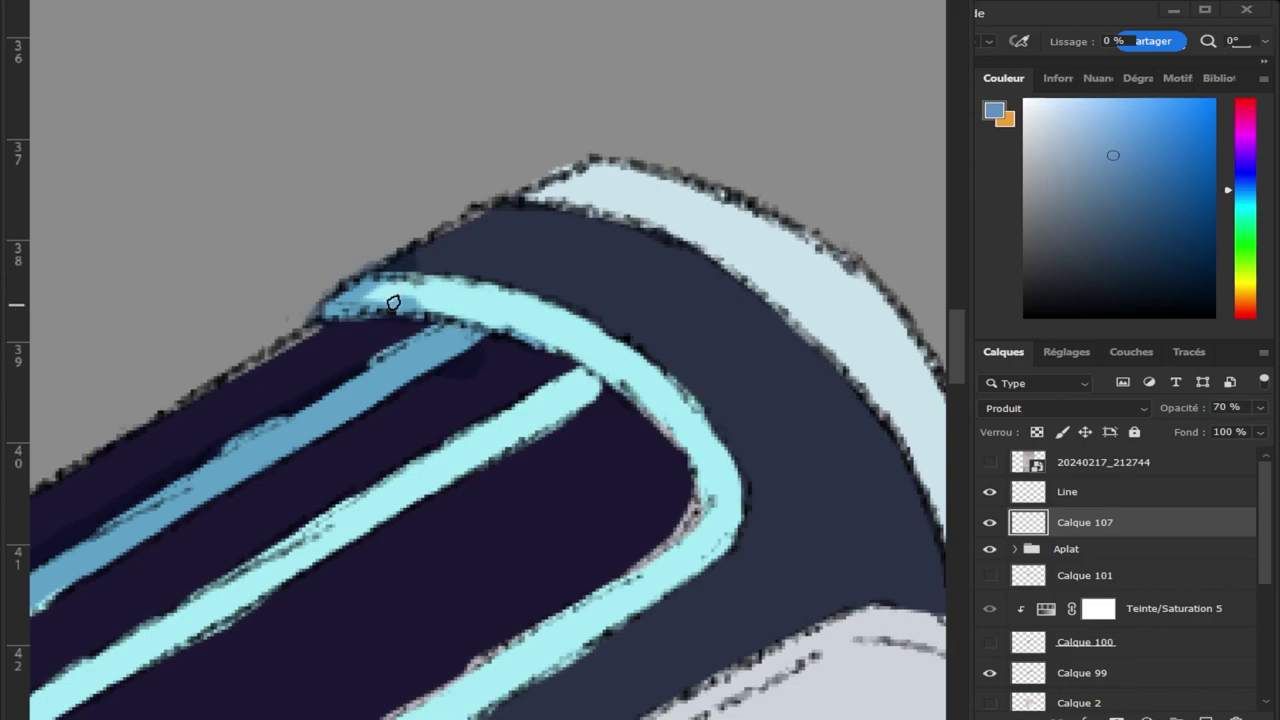
key(e)
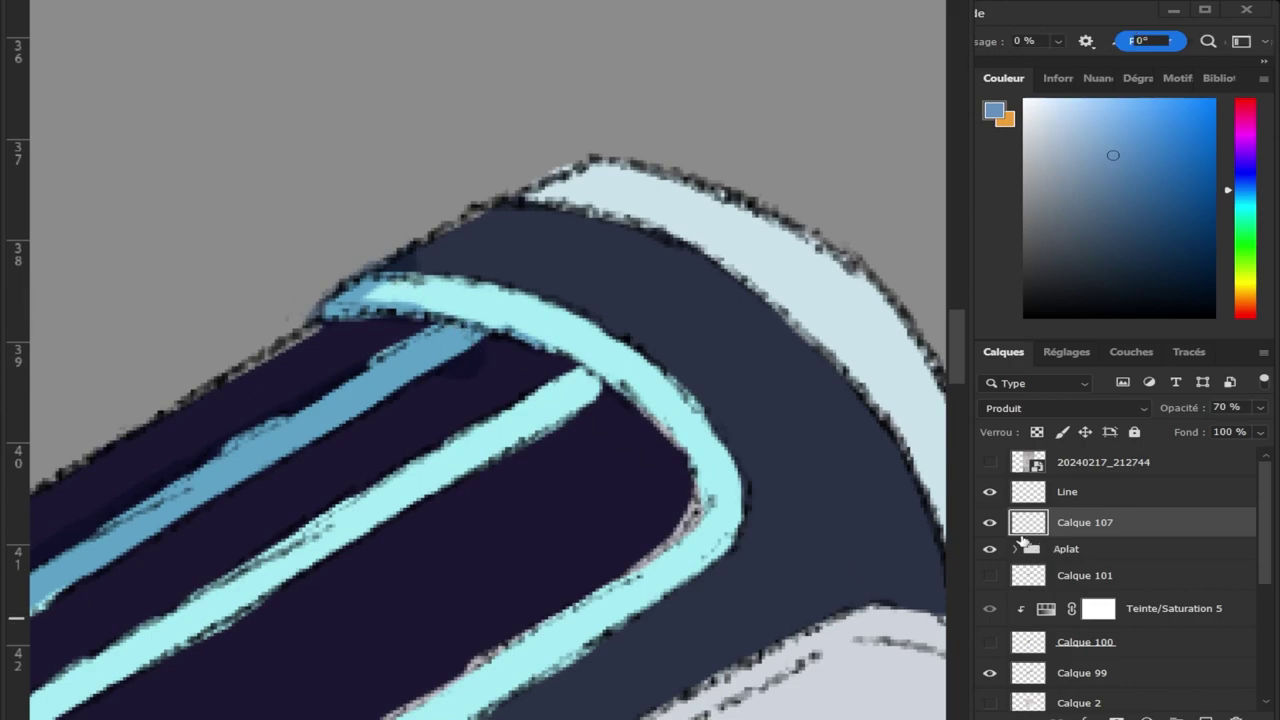
click(990, 492)
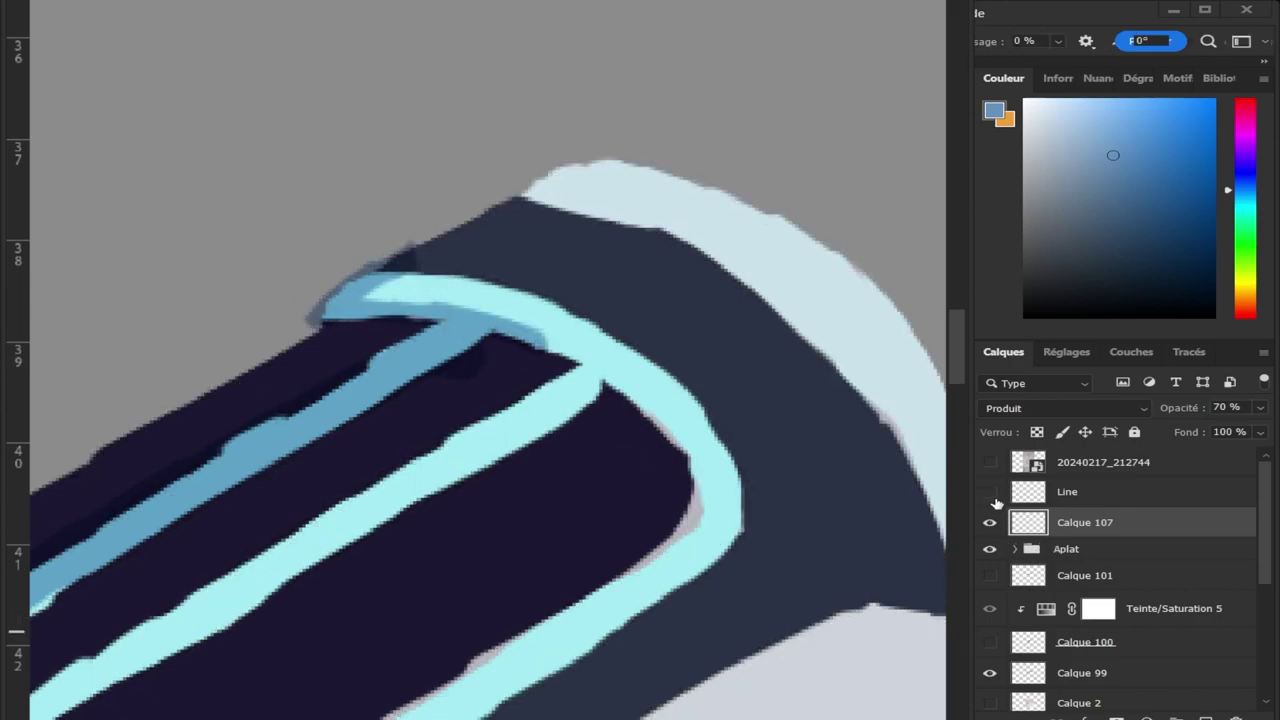
click(1032, 504)
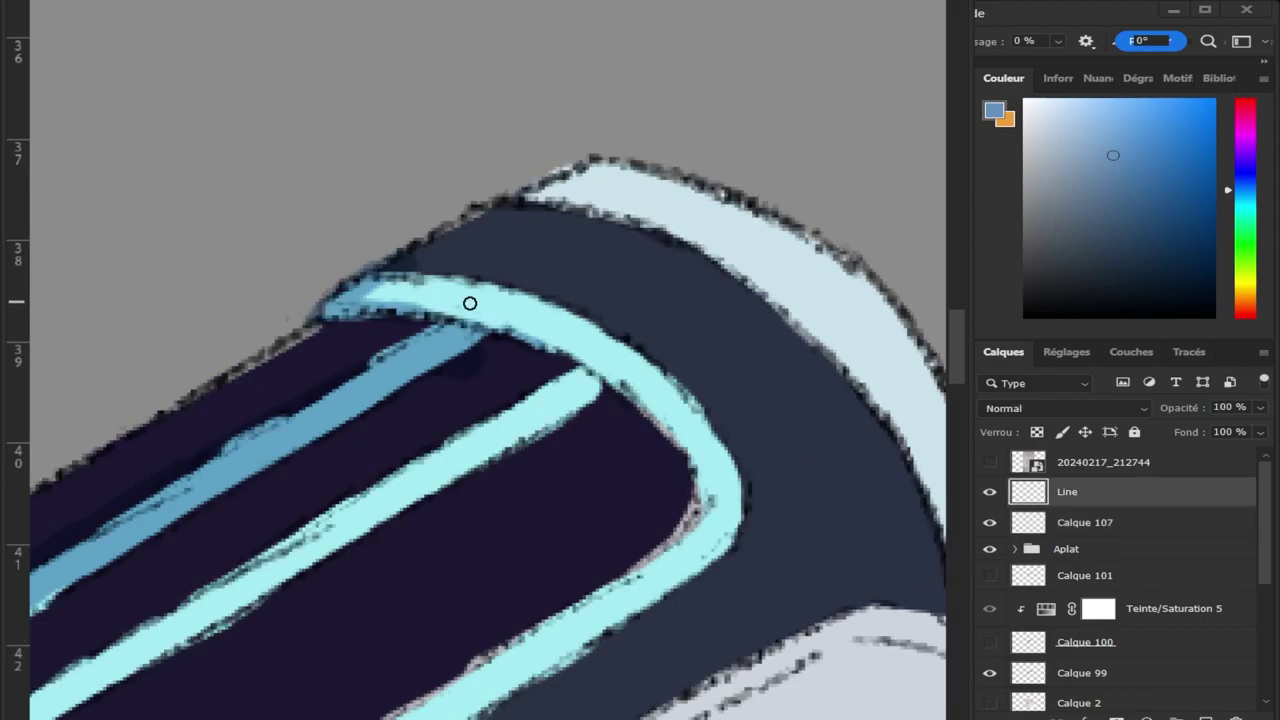
drag(487, 311, 553, 332)
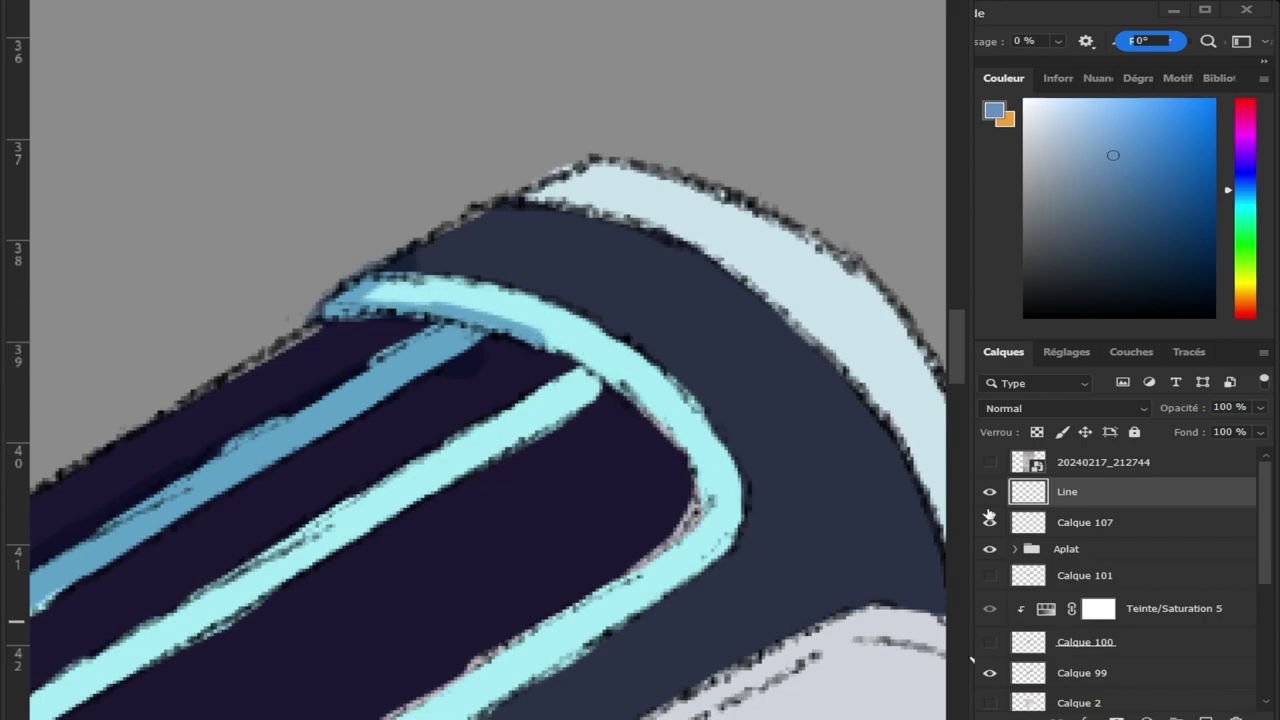
Darken the cyan band with another multiply stroke on Calque 107, then reframe the ship.
click(1085, 522)
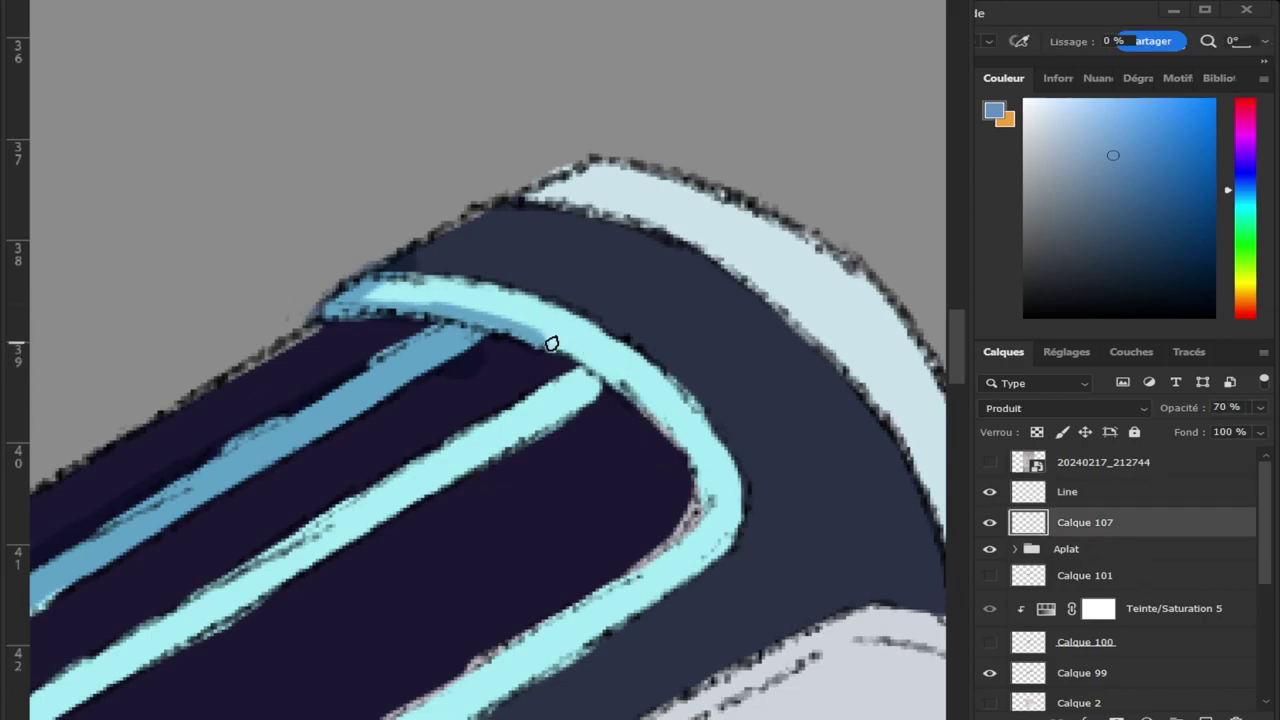
mouse_move(551, 343)
mouse_down()
mouse_move(694, 465)
mouse_move(701, 486)
mouse_move(678, 534)
mouse_up()
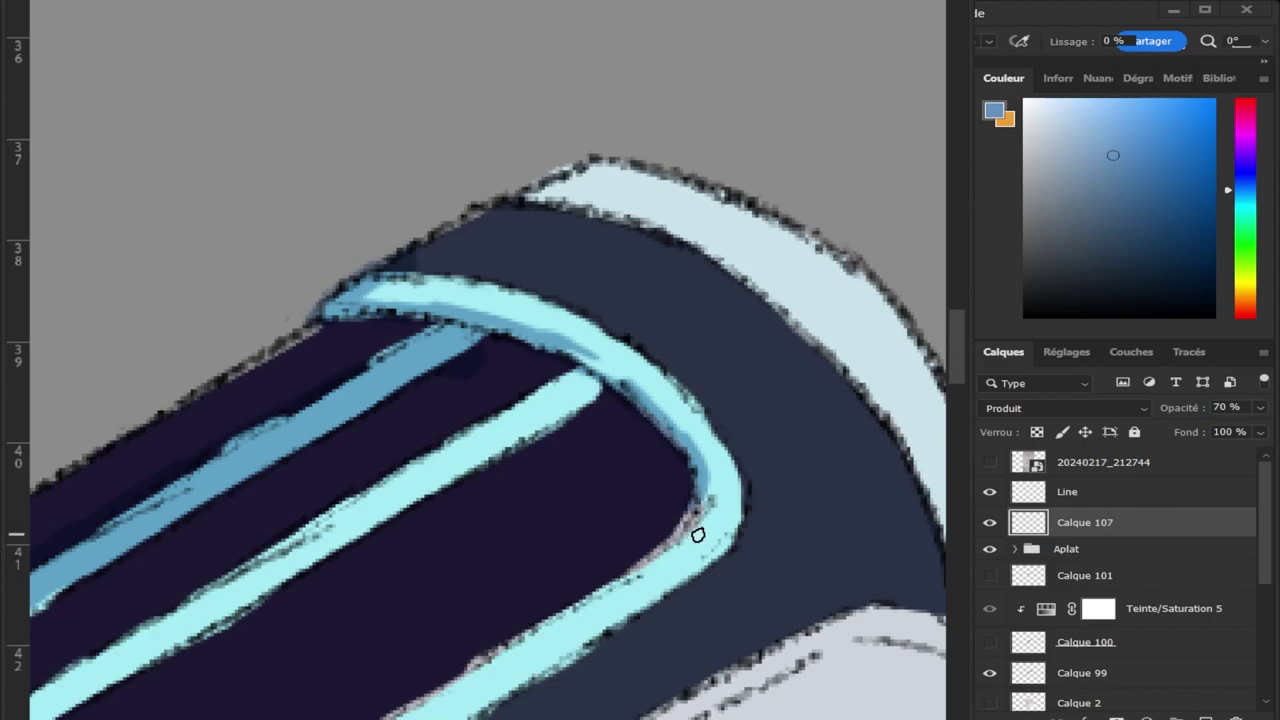
click(1064, 492)
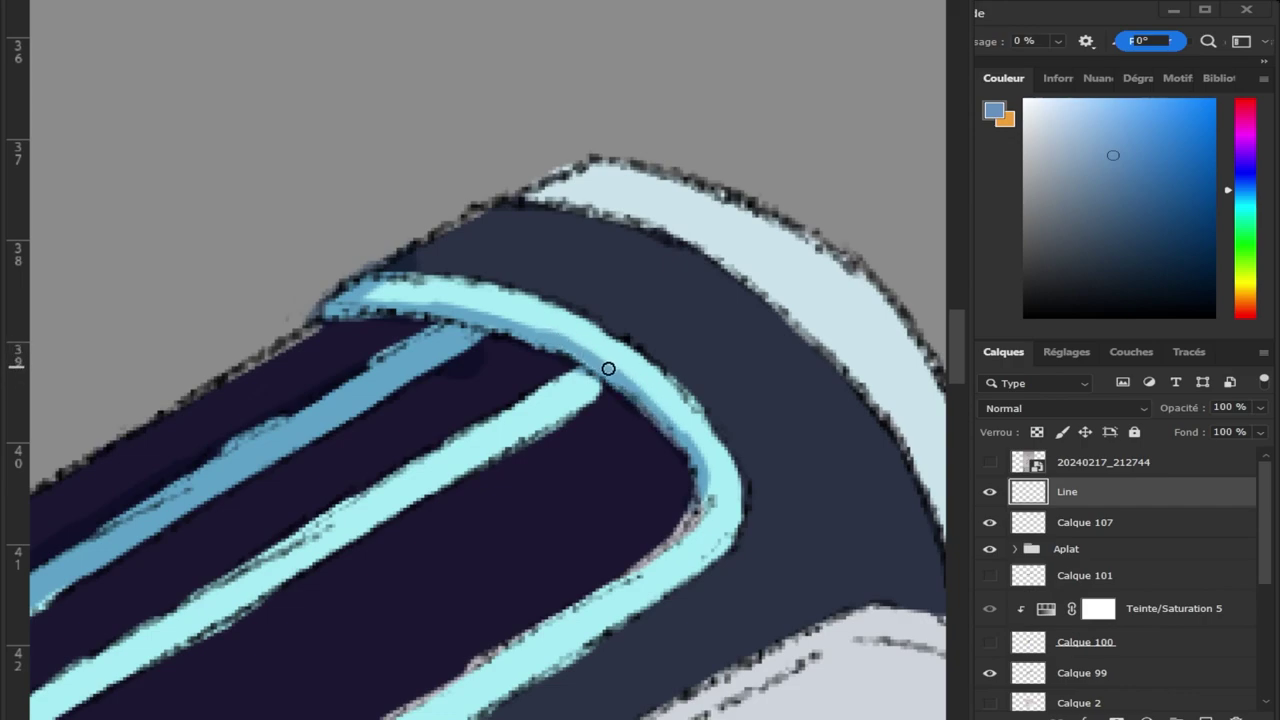
click(1080, 526)
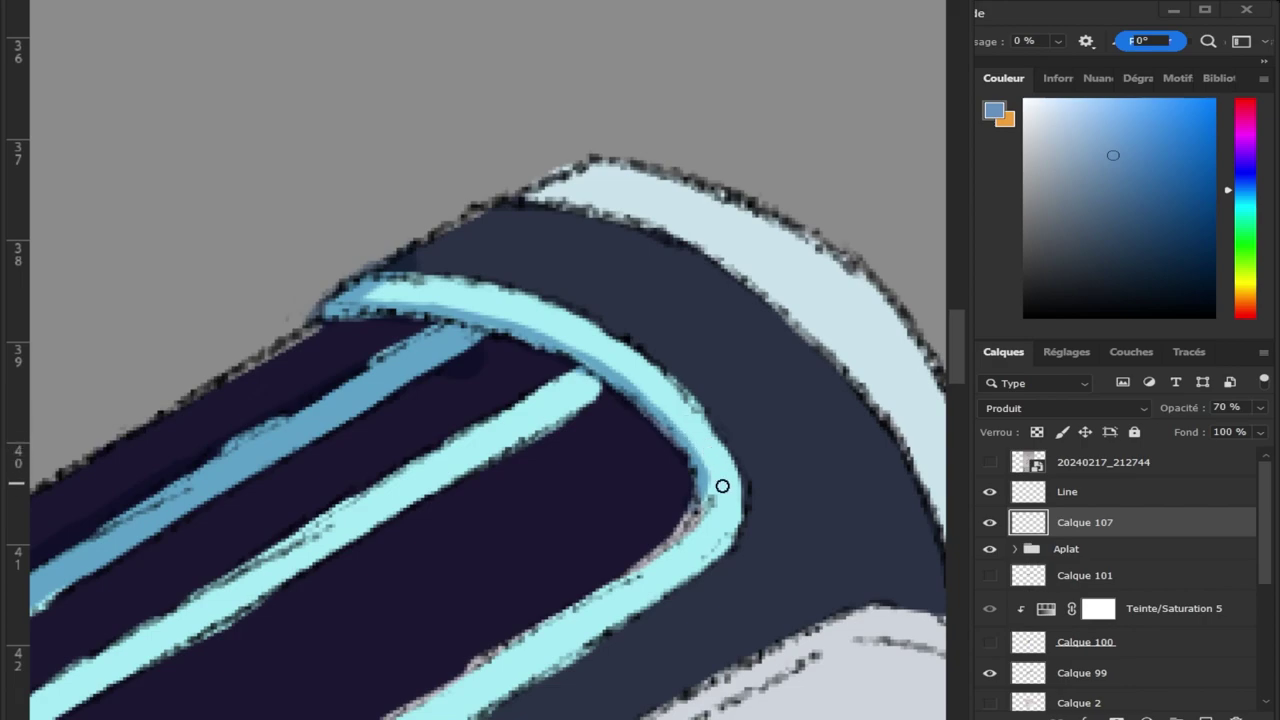
key(z)
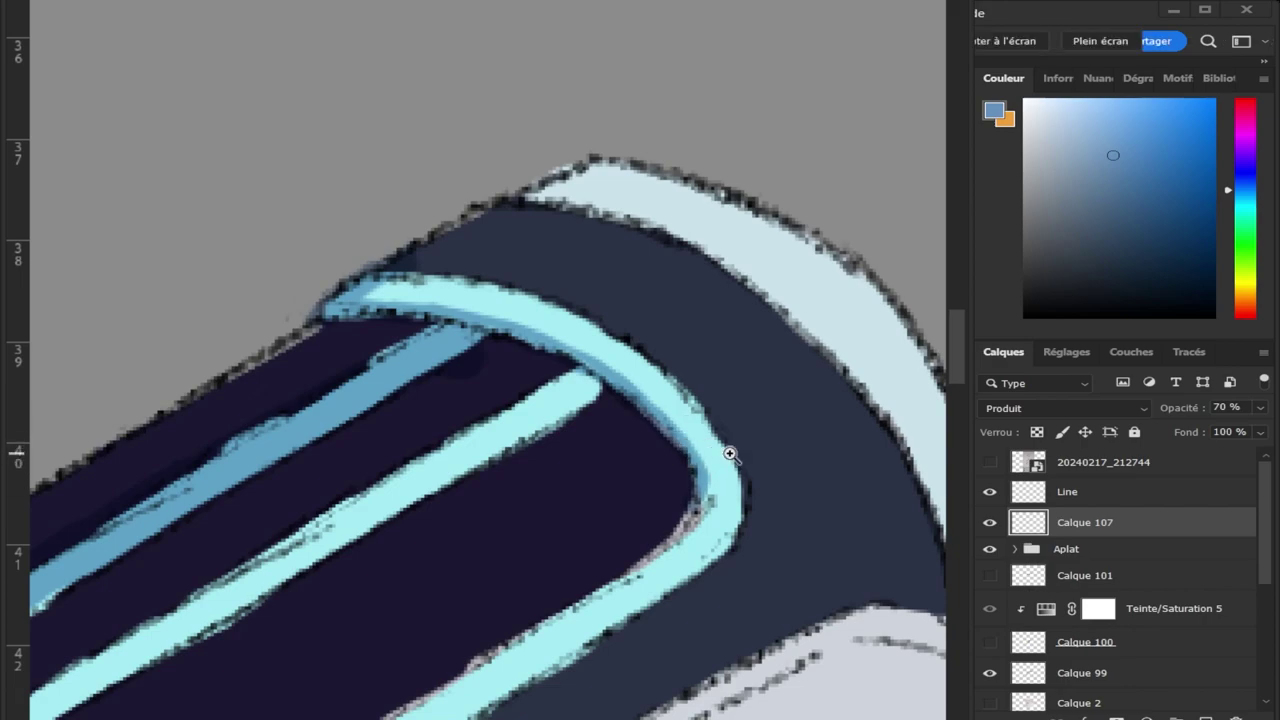
drag(689, 450, 678, 432)
click(678, 432)
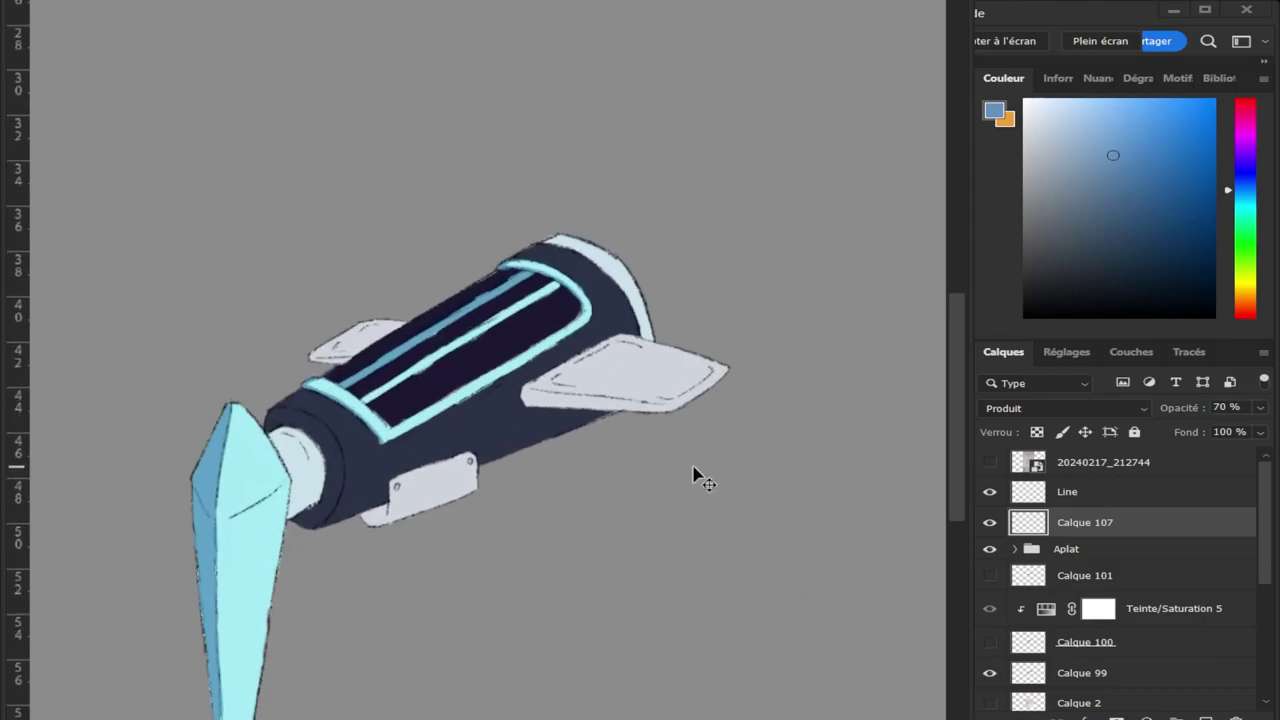
alt+click(476, 474)
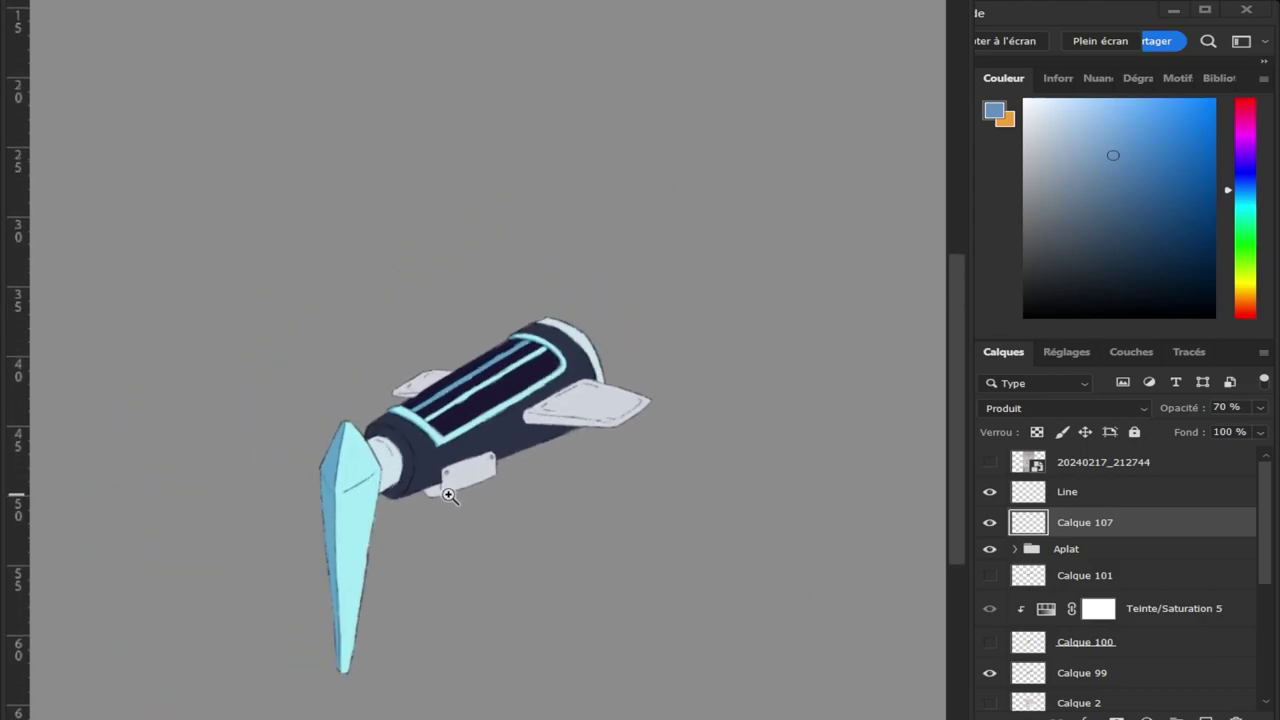
On new layer Calque 108, sample the neck cylinder's light blue and darken it to bluish grey.
key(ctrl+shift+alt+n)
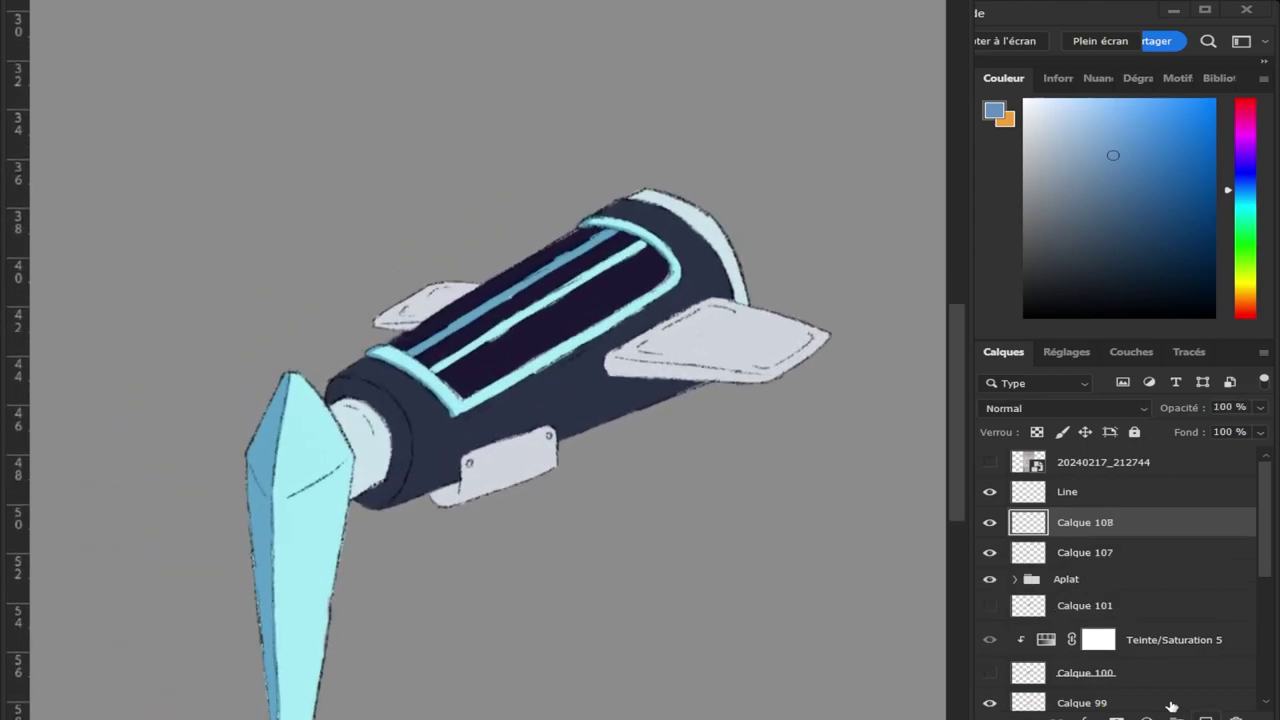
click(495, 497)
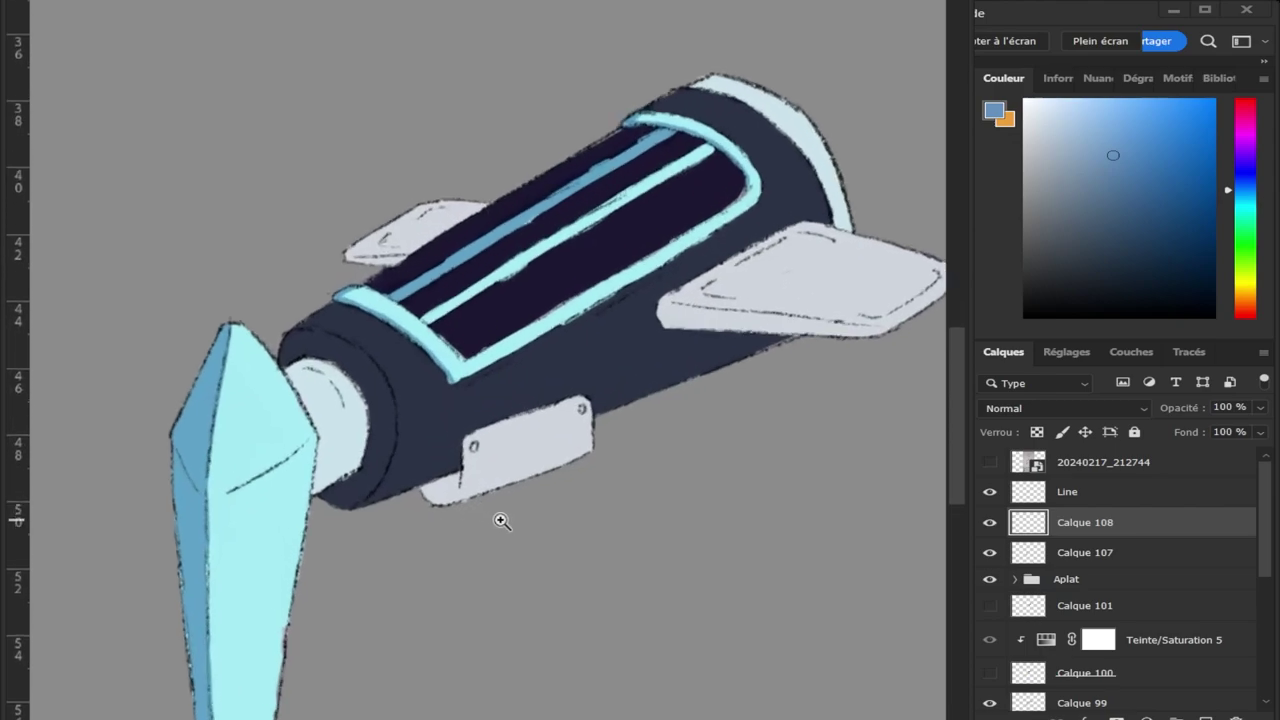
key(i)
click(360, 421)
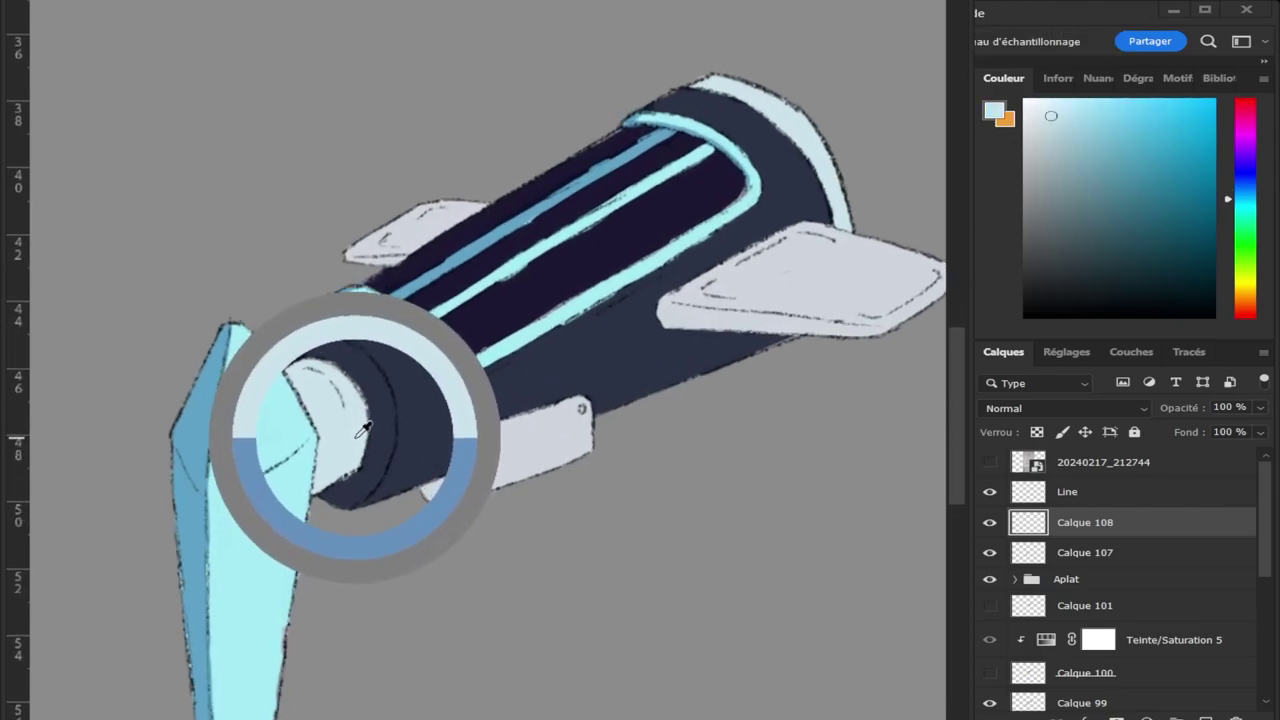
drag(1052, 119, 1061, 154)
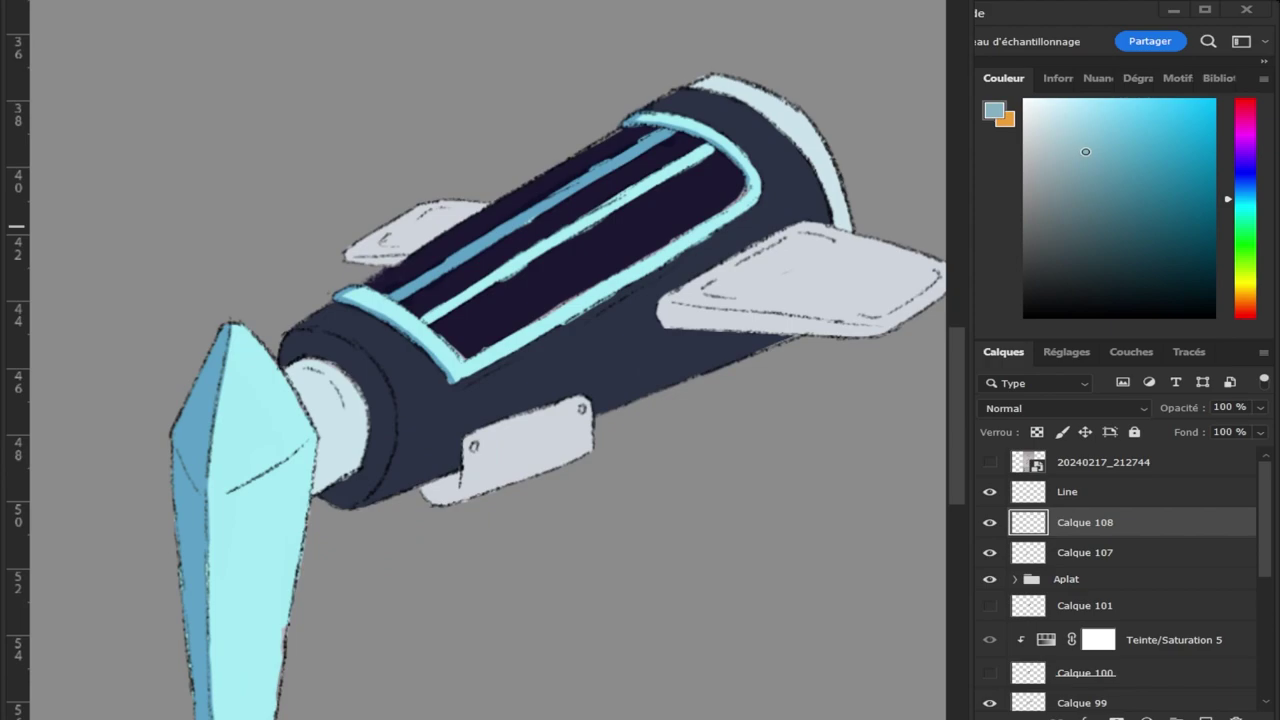
drag(1247, 205, 1250, 195)
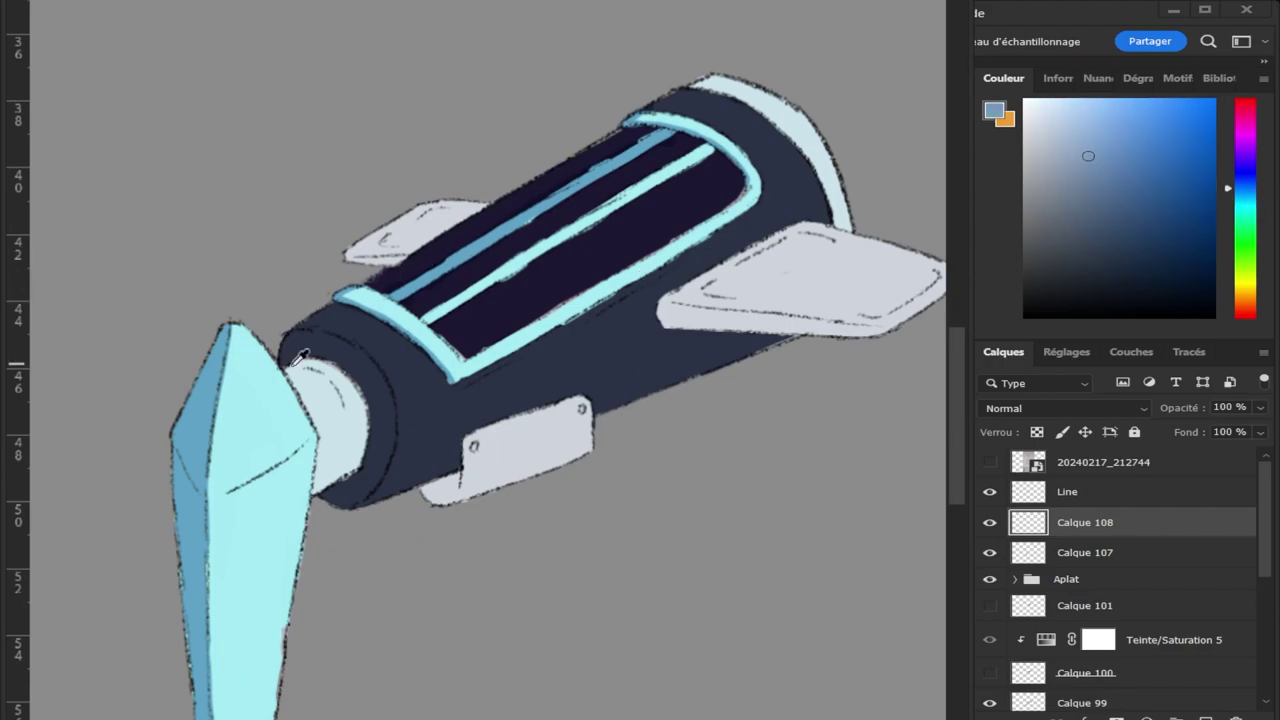
Paint a bluish-grey shadow around the neck cylinder behind the crystal.
key(z)
click(322, 371)
drag(322, 371, 325, 396)
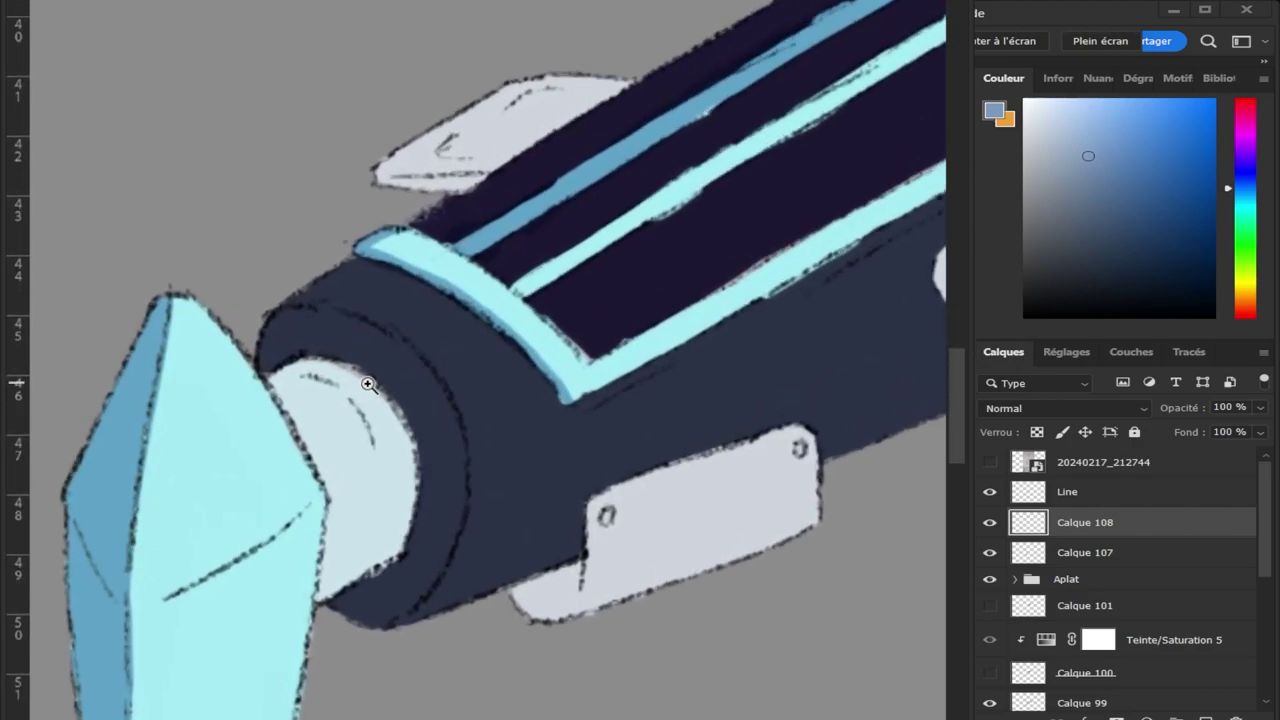
key(b)
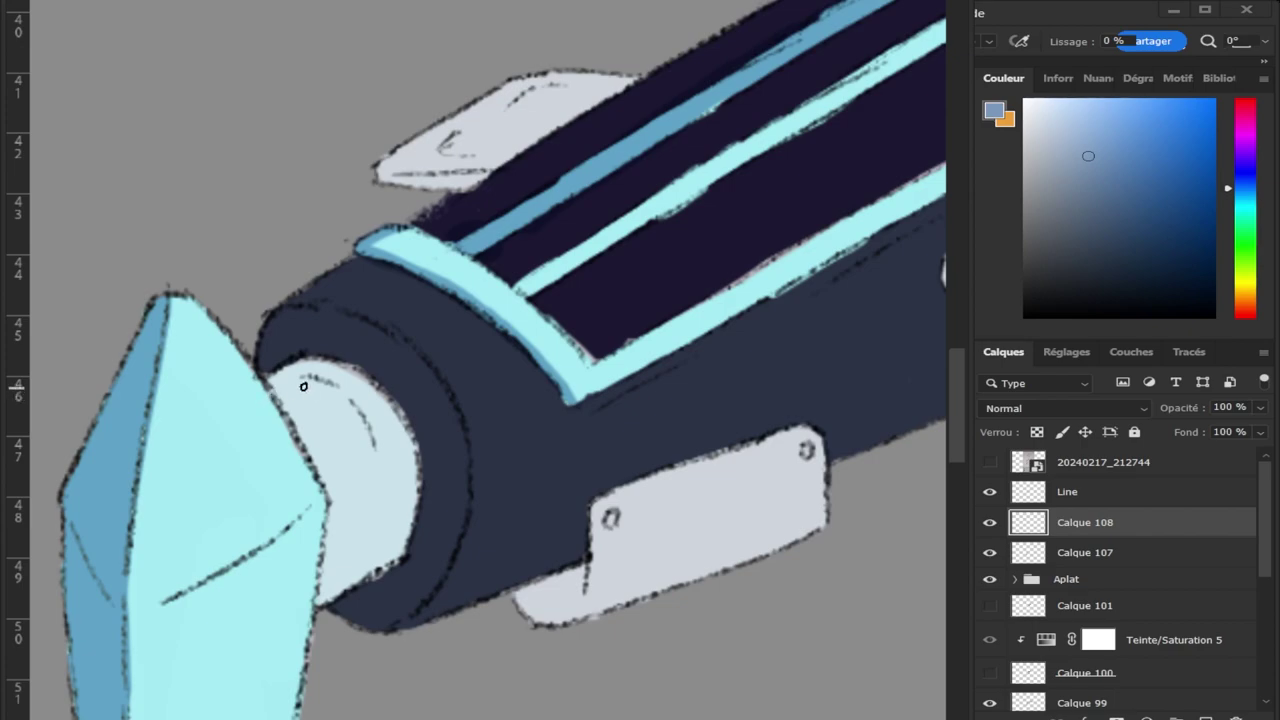
mouse_move(292, 368)
mouse_down()
mouse_move(272, 378)
mouse_move(326, 362)
mouse_move(372, 396)
mouse_move(410, 476)
mouse_move(408, 462)
mouse_move(412, 510)
mouse_move(408, 436)
mouse_move(400, 556)
mouse_move(410, 440)
mouse_up()
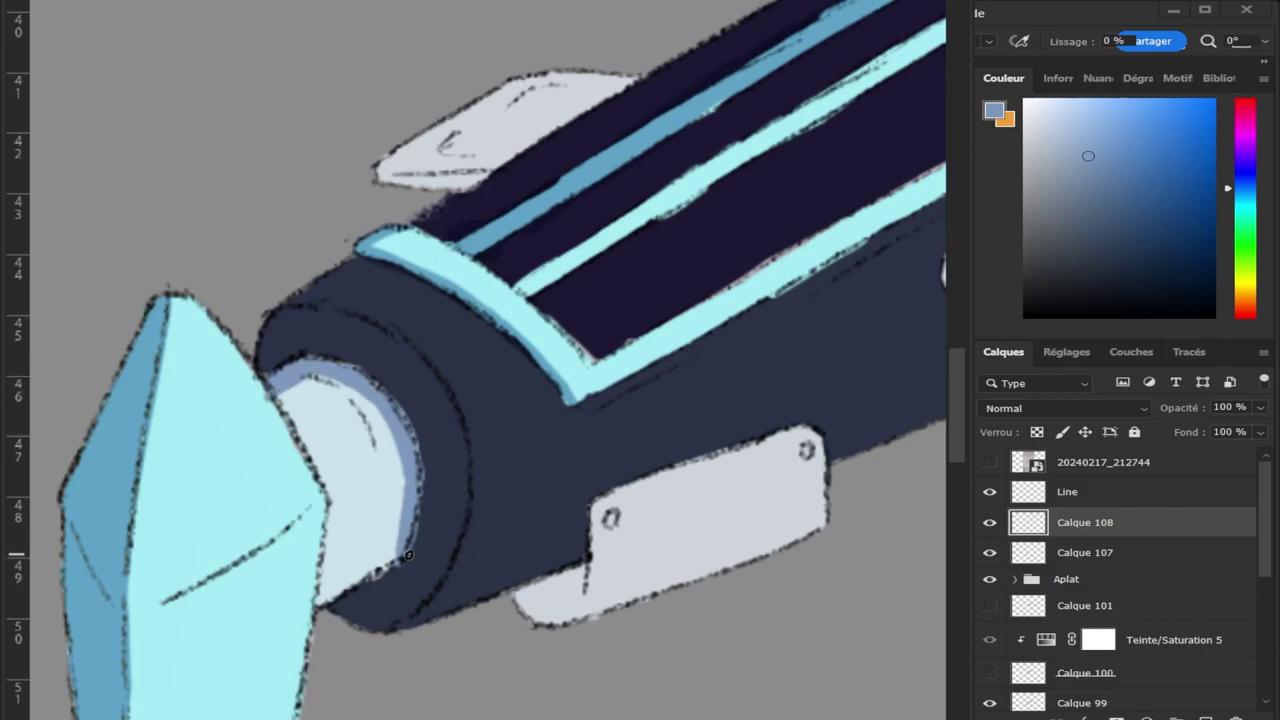
Try a shading stroke on the bracket plate, then undo it.
key(z)
mouse_move(360, 251)
mouse_down()
mouse_move(286, 277)
mouse_move(594, 406)
mouse_move(381, 382)
mouse_move(271, 414)
mouse_up()
drag(546, 185, 600, 200)
key(b)
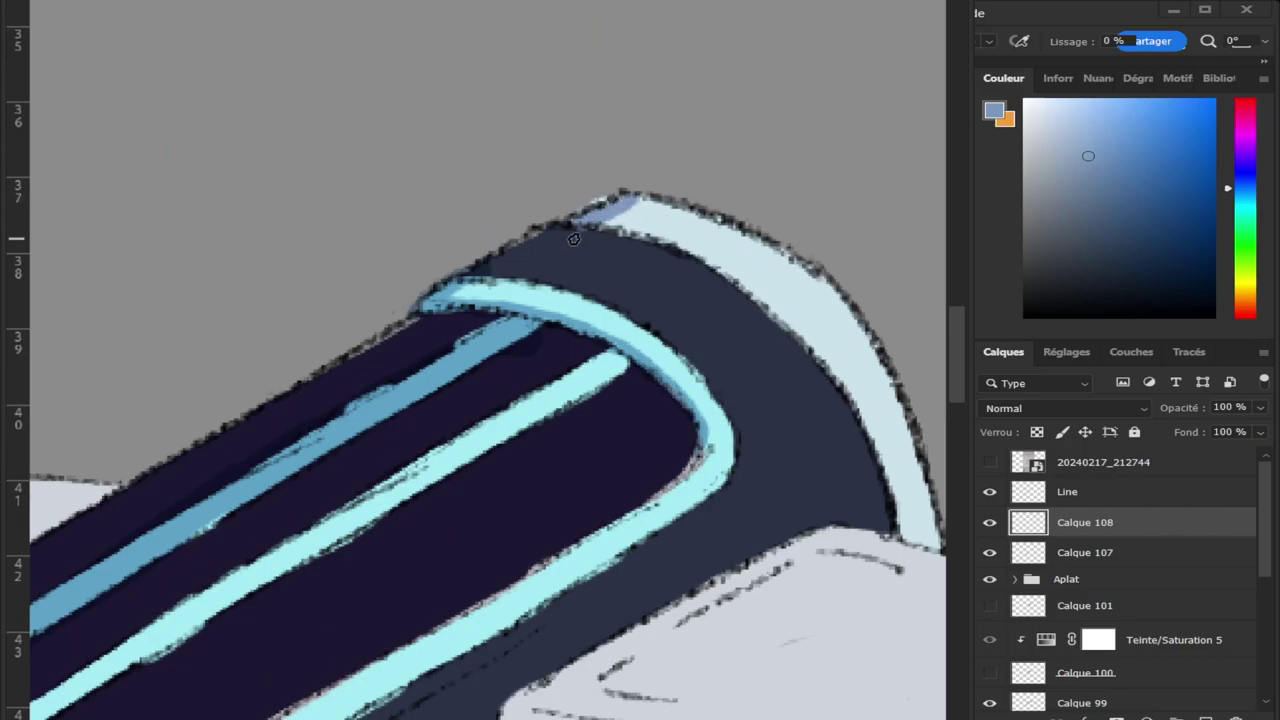
key(z)
drag(586, 209, 478, 216)
drag(515, 470, 580, 470)
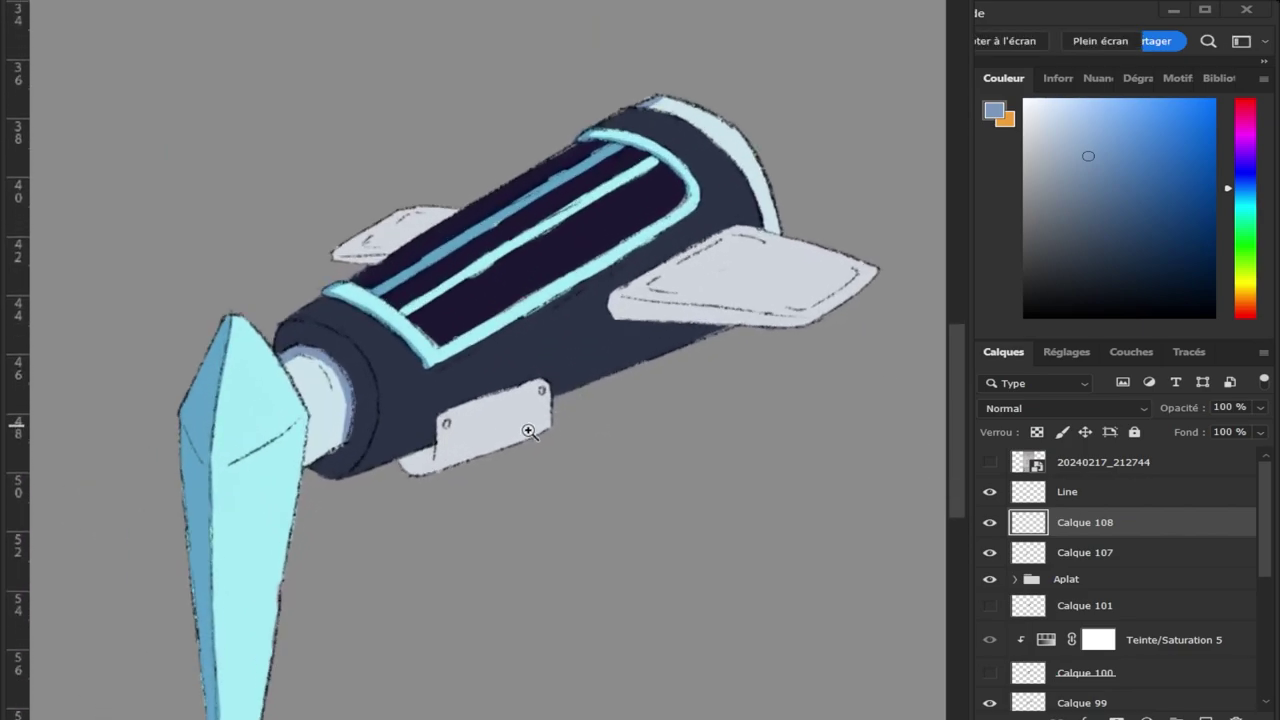
key(b)
drag(417, 428, 449, 466)
key(ctrl+z)
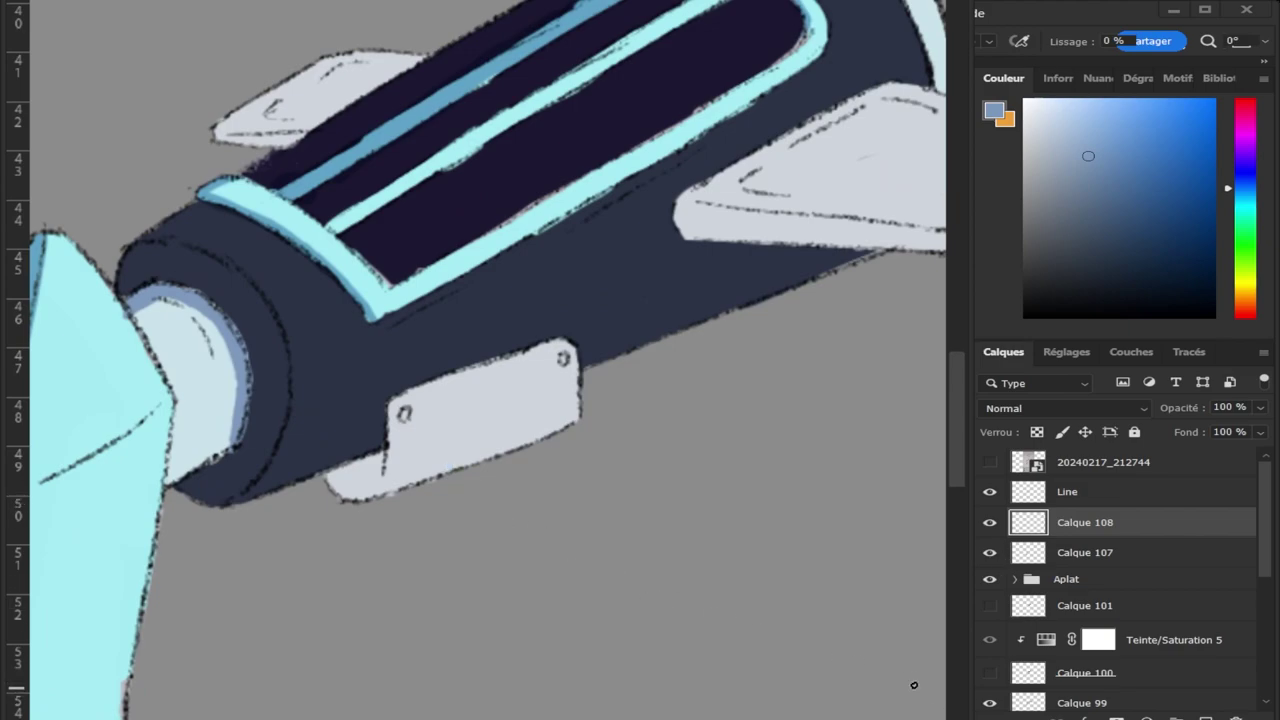
On new layer Calque 109, sample the bracket plate grey and shift it to a darker violet blue.
key(ctrl+shift+alt+n)
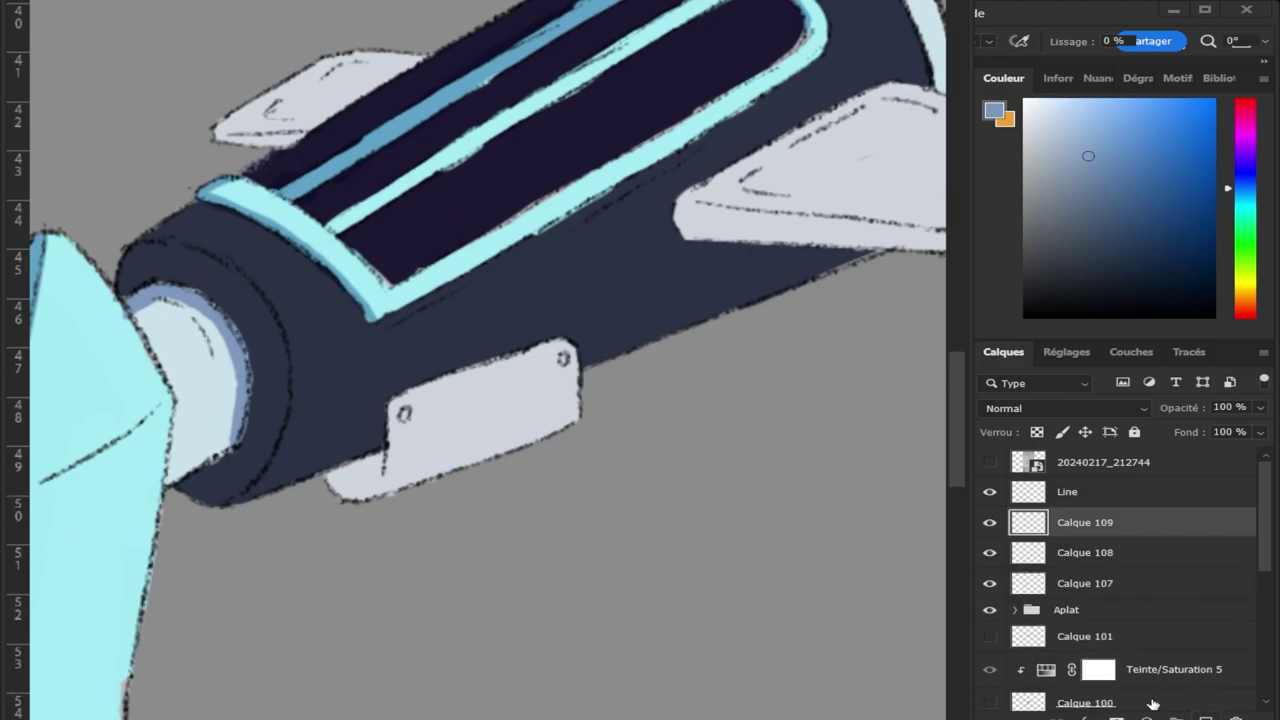
key(i)
click(486, 430)
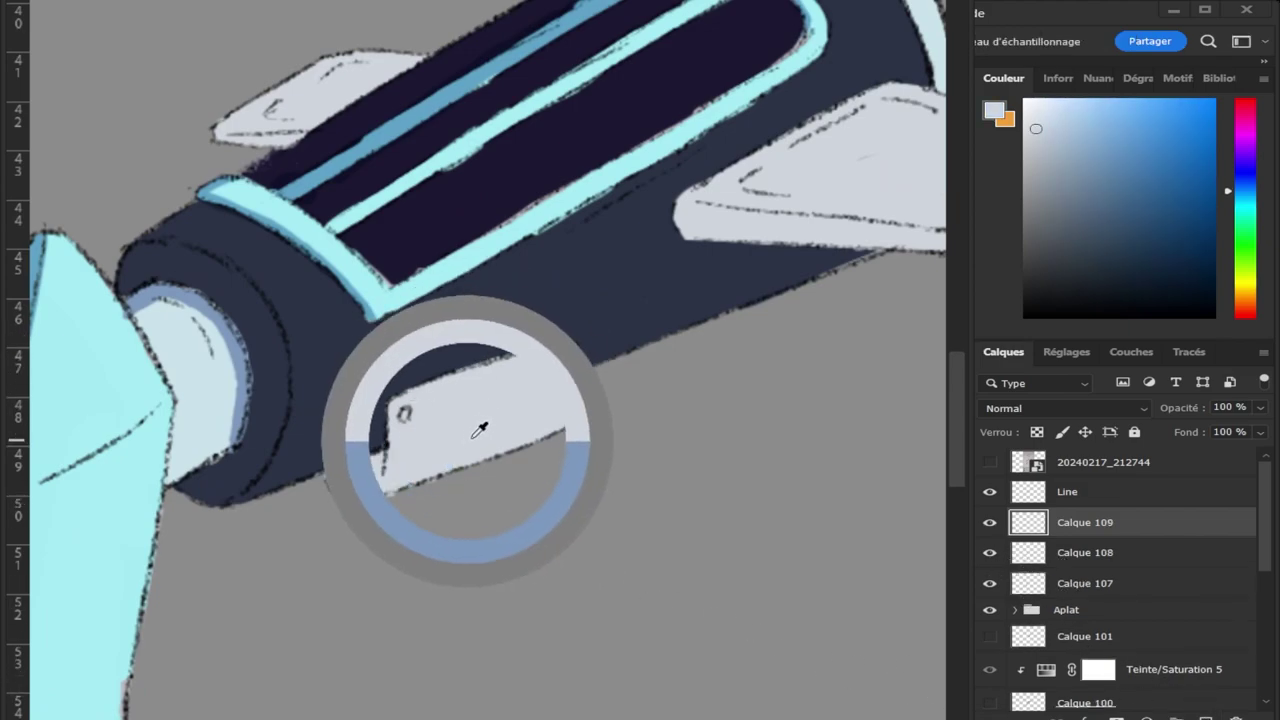
drag(1055, 121, 1059, 165)
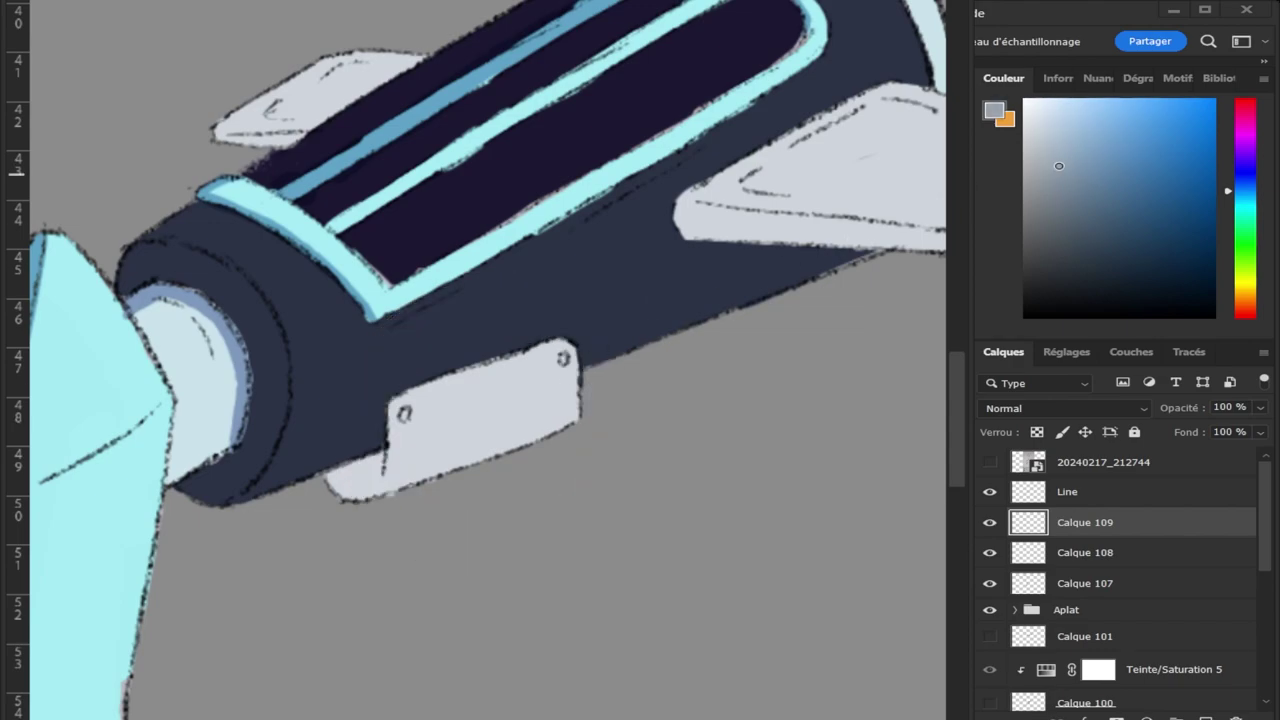
drag(1249, 193, 1249, 187)
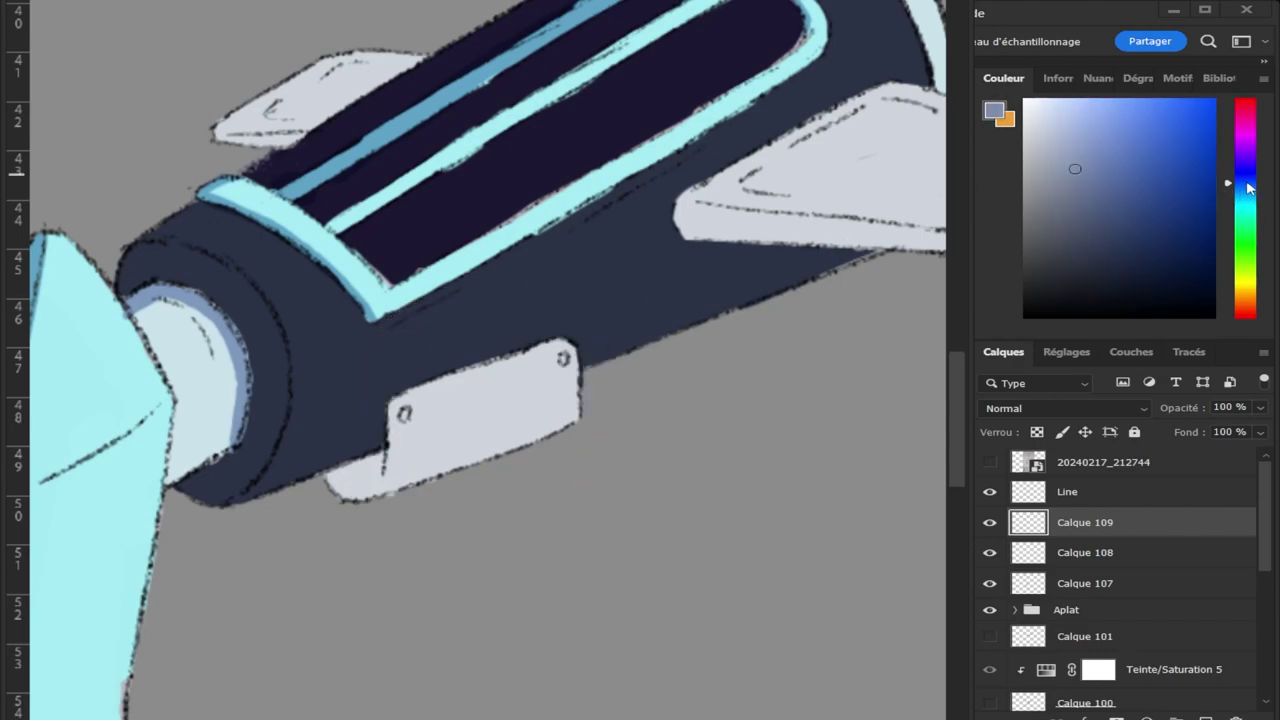
Shade the bracket plate in bluish grey.
key(b)
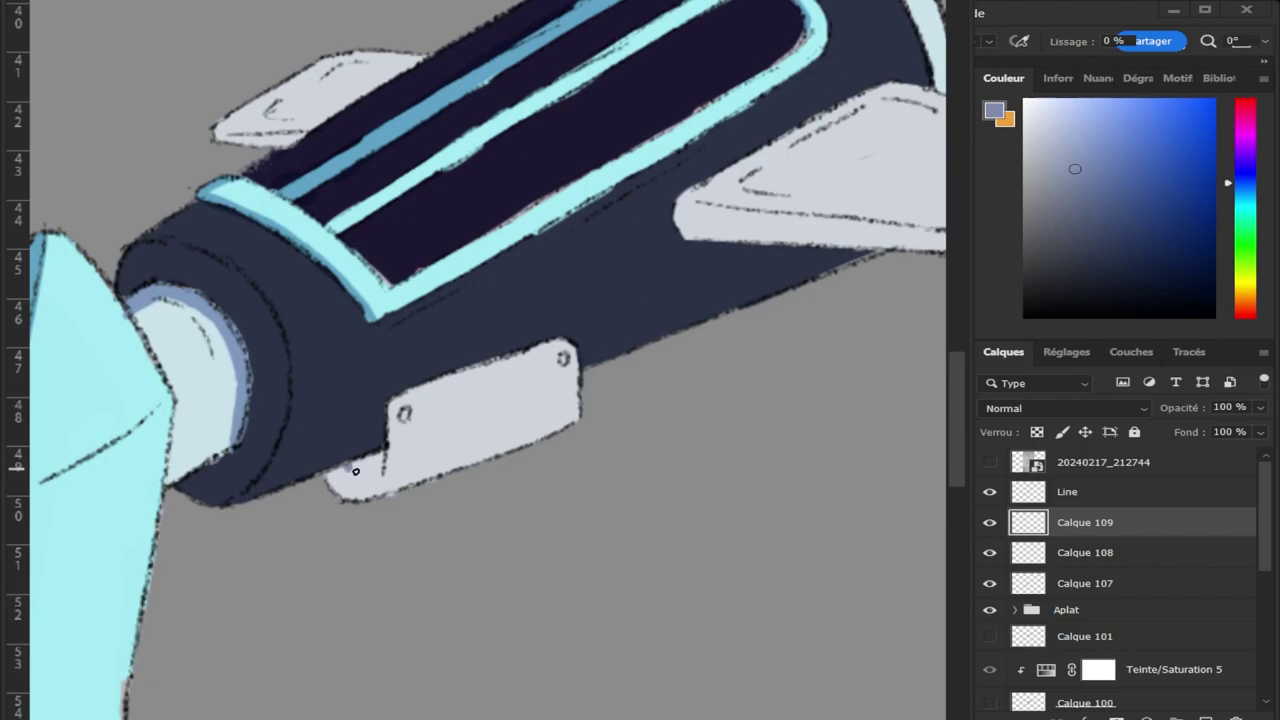
drag(355, 471, 347, 471)
mouse_move(349, 479)
mouse_down()
mouse_move(380, 479)
mouse_move(392, 461)
mouse_up()
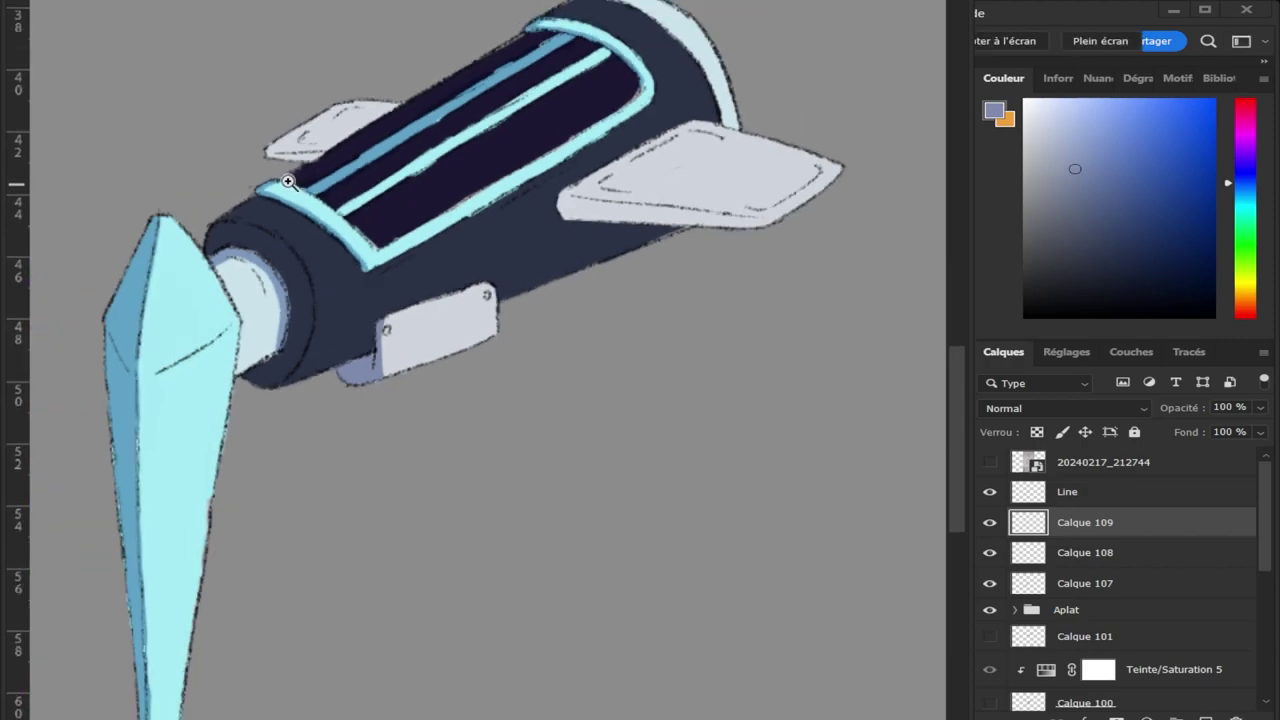
drag(351, 222, 694, 218)
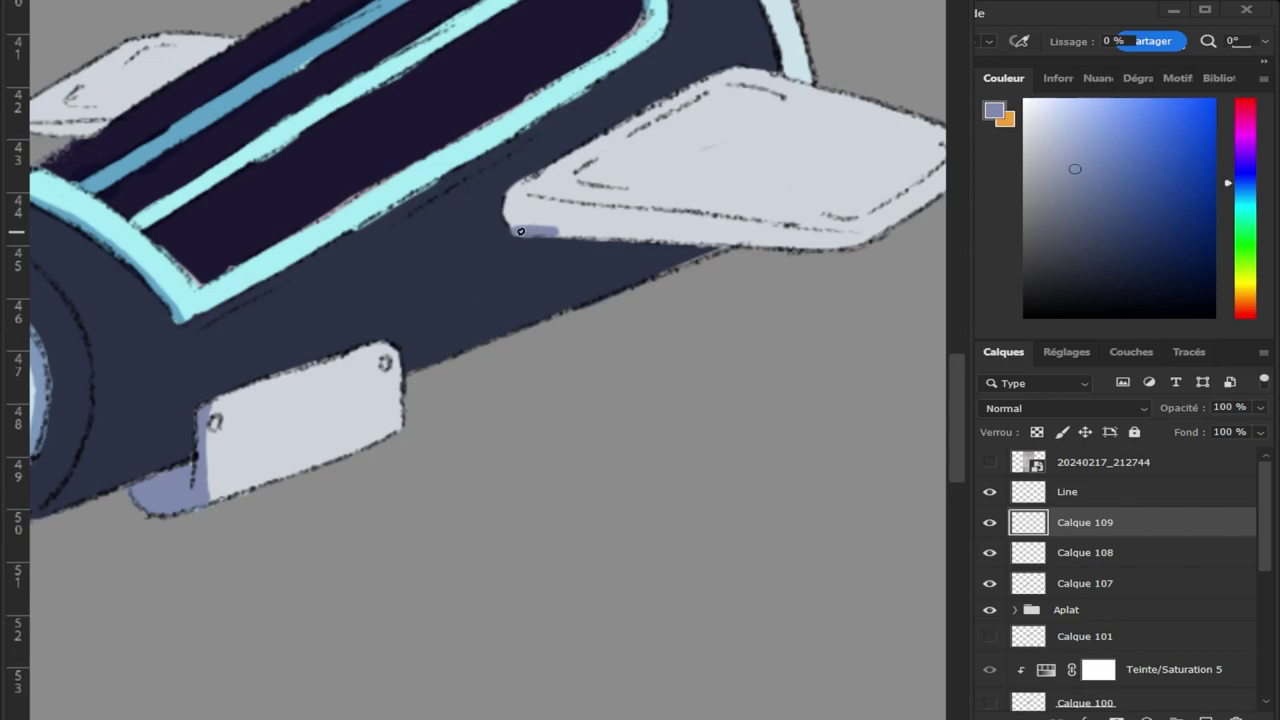
Paint a pale lavender band along the right fin's underside, darkening its ends.
mouse_move(520, 231)
mouse_down()
mouse_move(764, 258)
mouse_move(824, 247)
mouse_up()
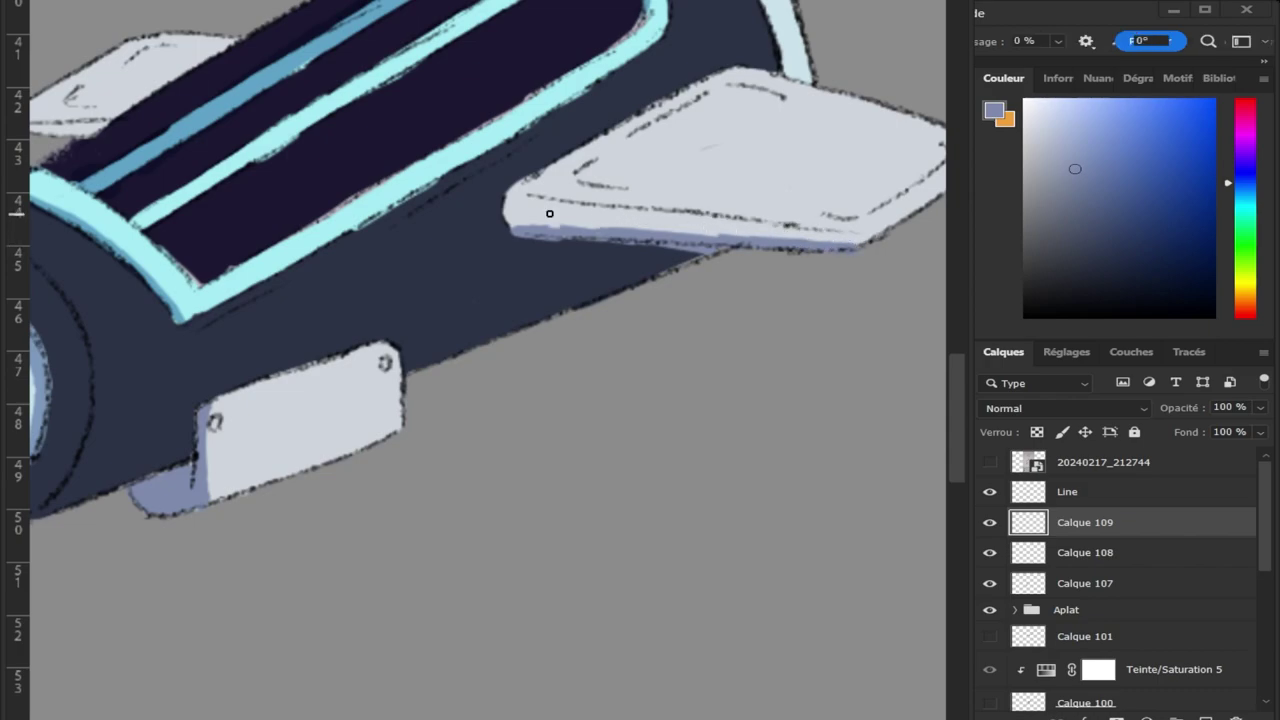
drag(529, 224, 692, 245)
drag(510, 238, 566, 244)
drag(688, 254, 699, 252)
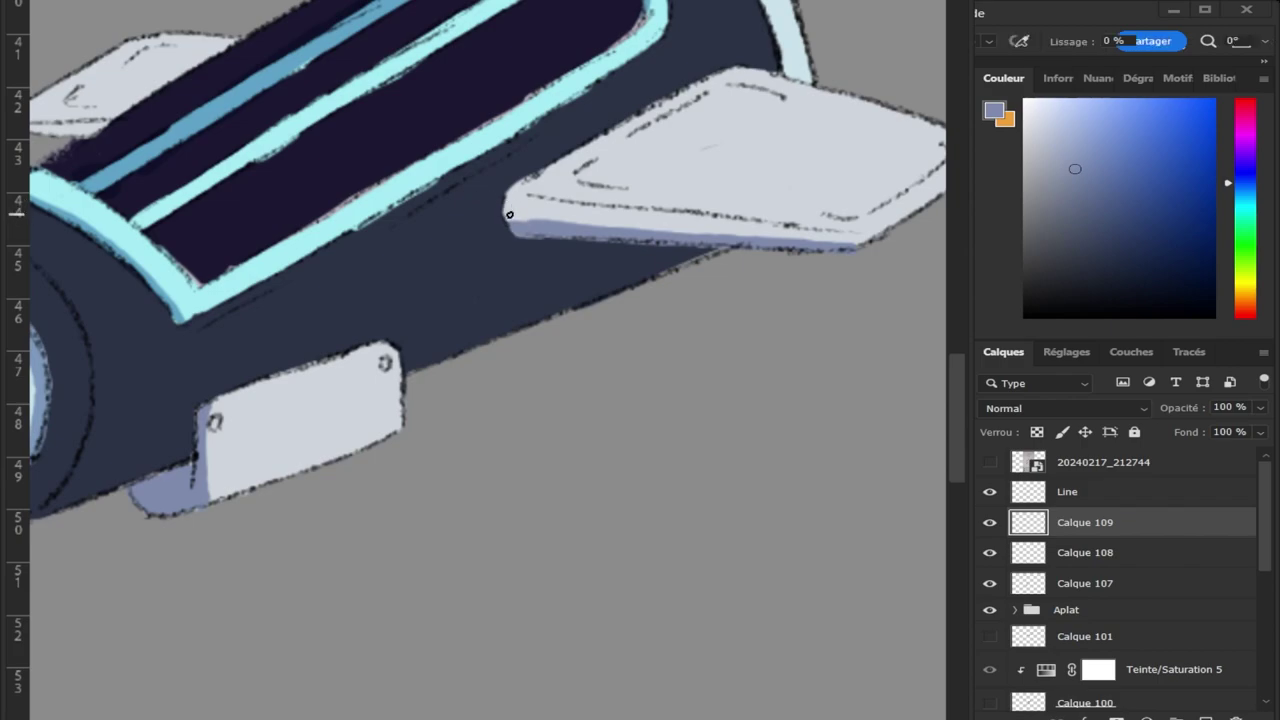
drag(514, 218, 555, 226)
Add a lavender stroke beside the upper-left fin.
key(z)
alt+click(511, 219)
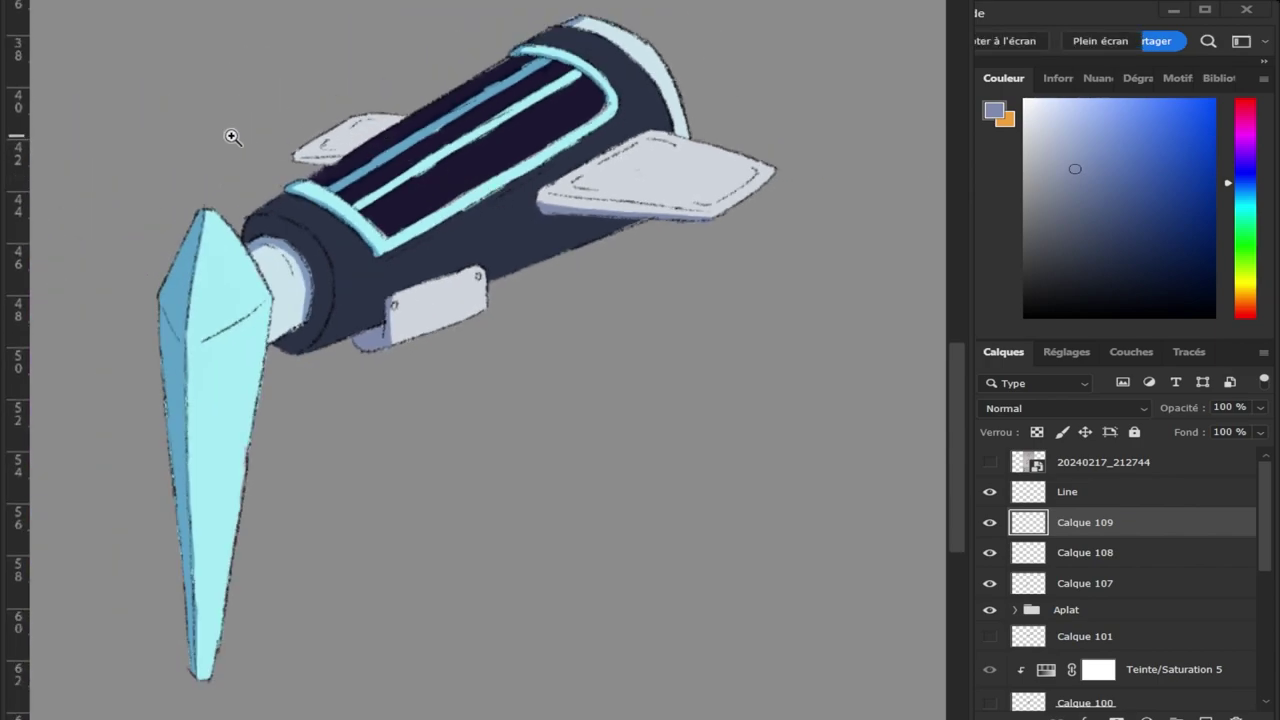
click(358, 140)
key(b)
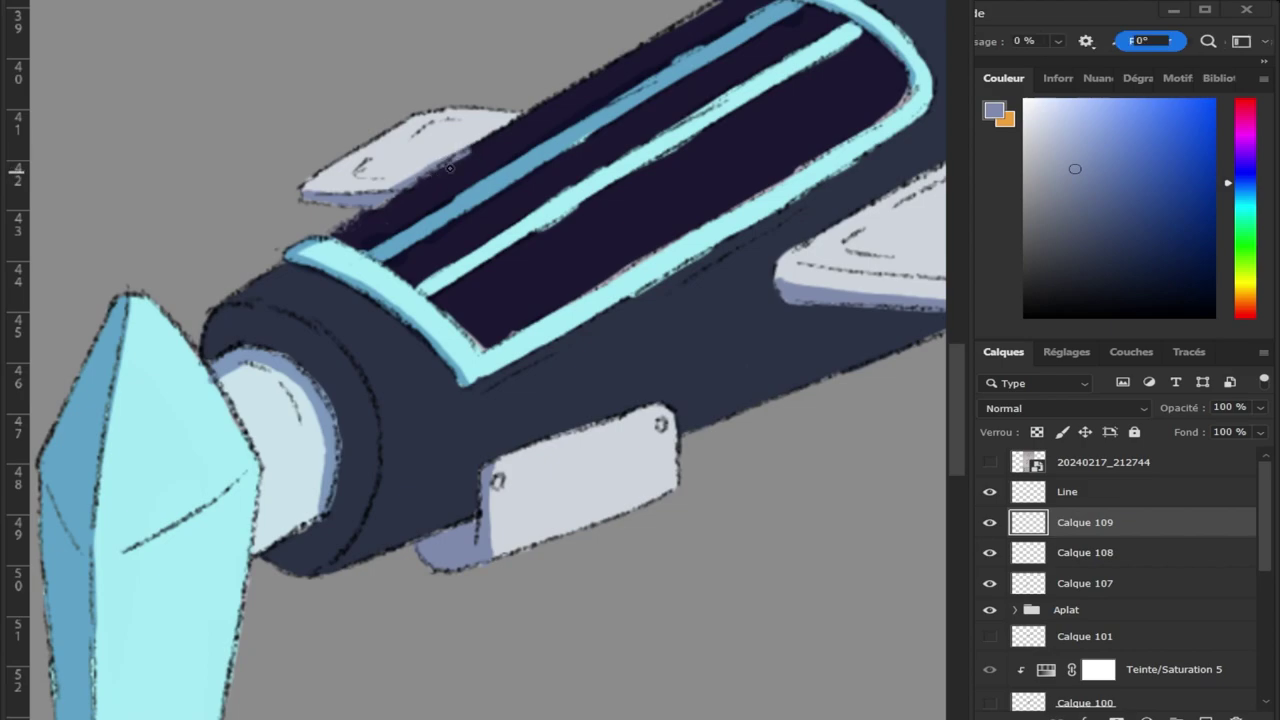
drag(300, 163, 250, 173)
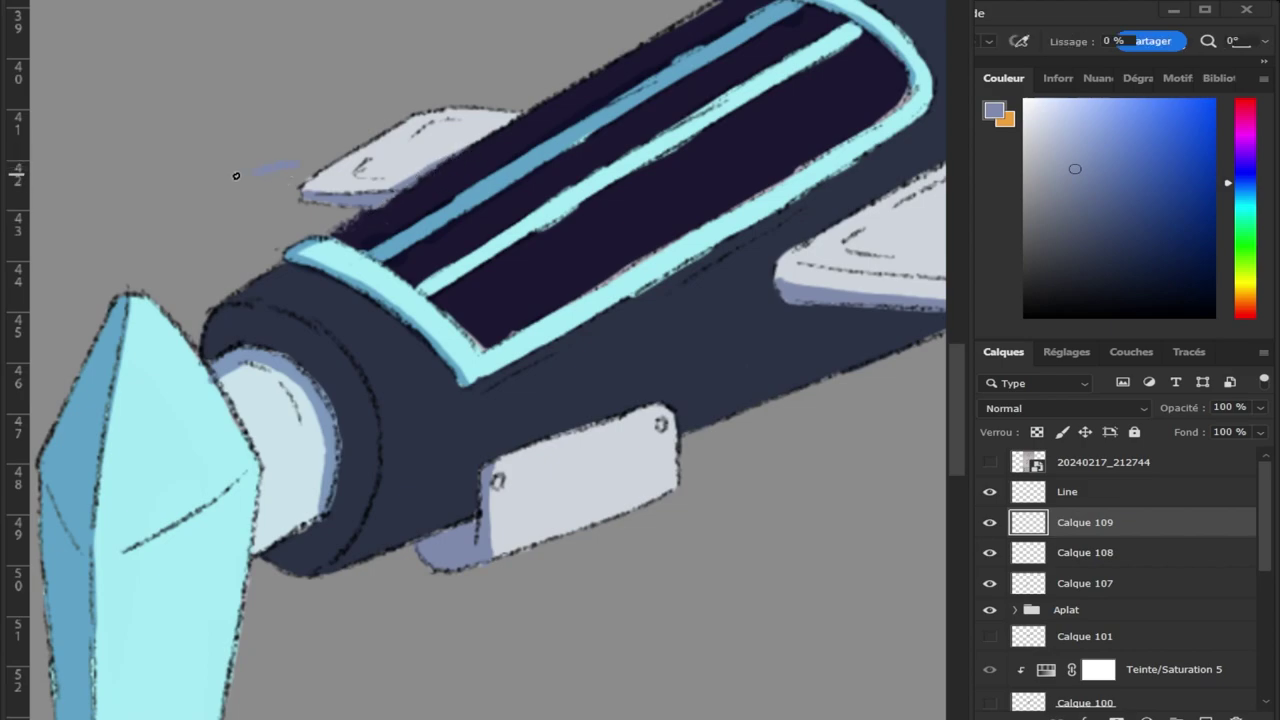
Zoom back out on the ship and add empty layer Calque 110.
key(z)
alt+click(317, 294)
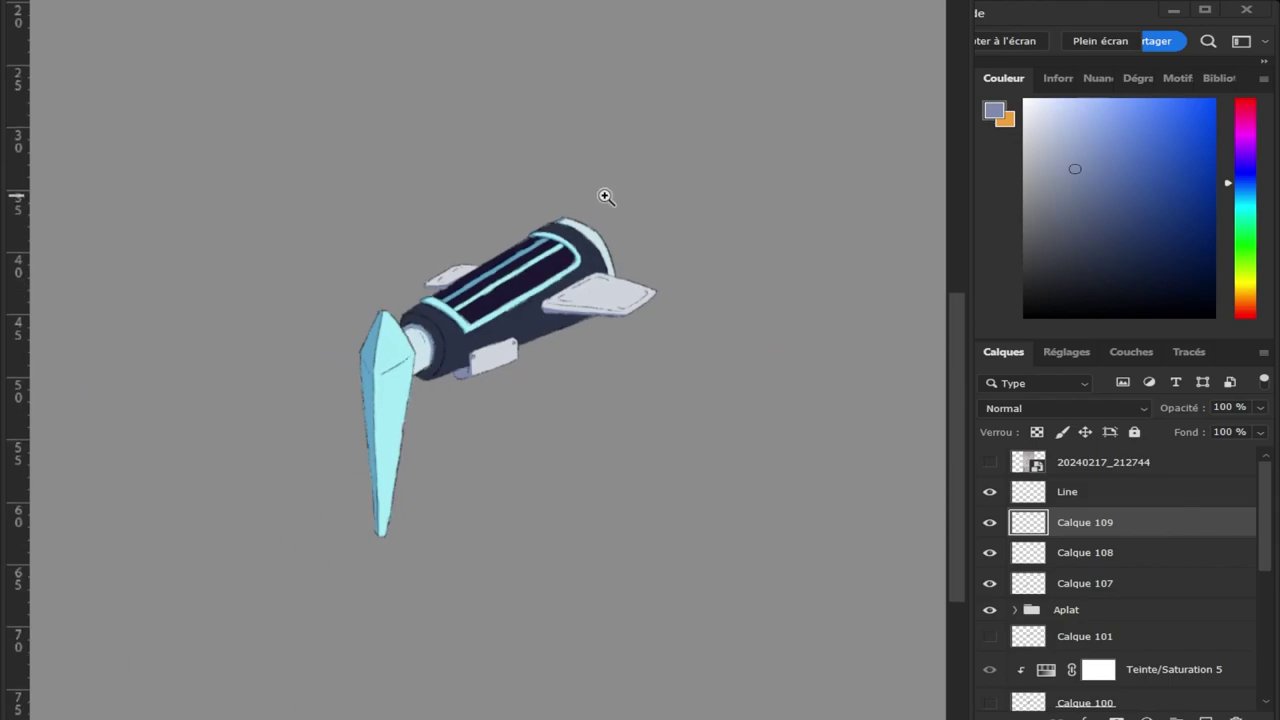
click(603, 200)
click(541, 279)
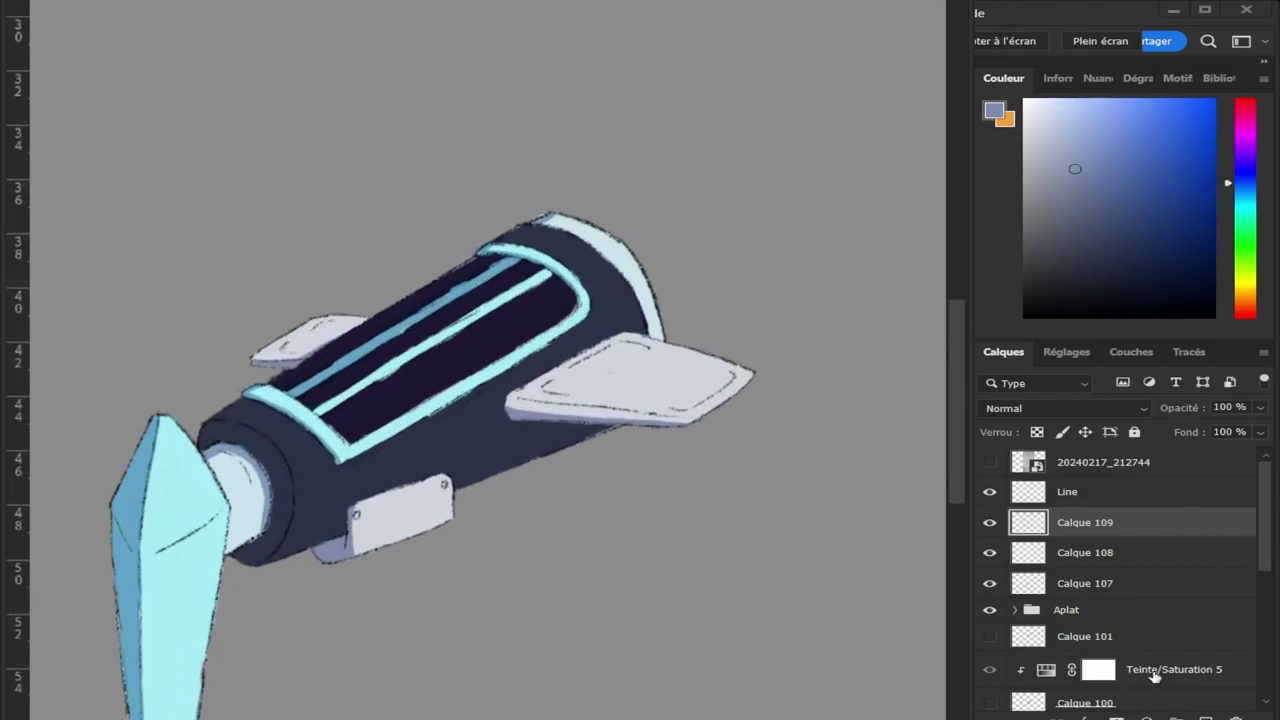
key(ctrl+shift+alt+n)
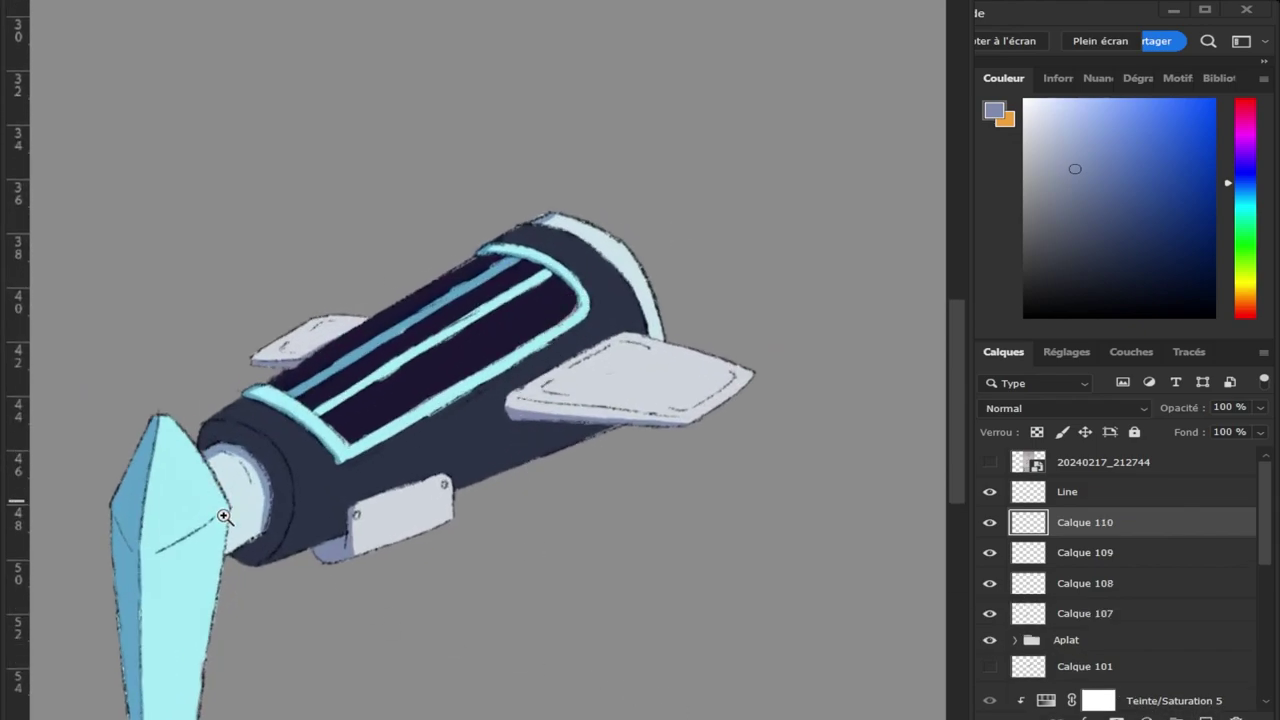
Sample the hull's dark navy and shift it to a darker navy-violet.
key(i)
click(482, 436)
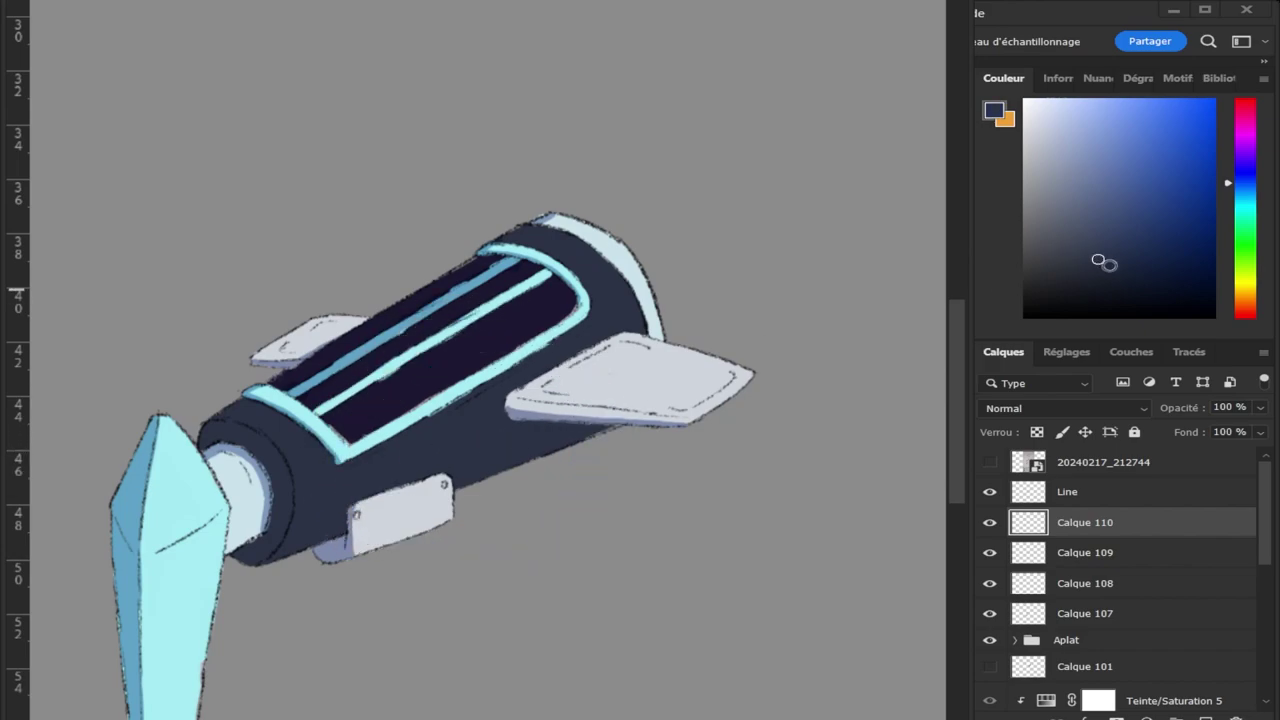
click(1106, 283)
drag(1242, 181, 1247, 178)
Paint a near-black shadow on the inner edge of the hull's front rim.
key(b)
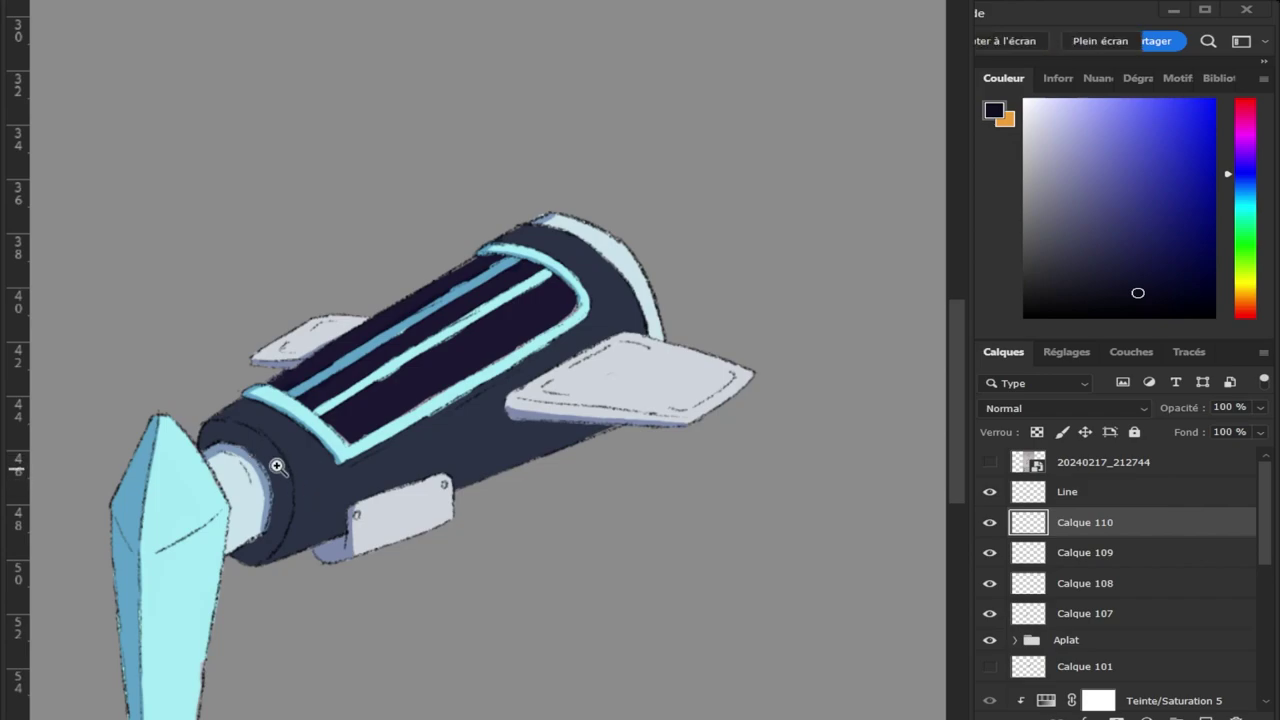
scroll(159, 439, up, 2)
scroll(159, 439, up, 1)
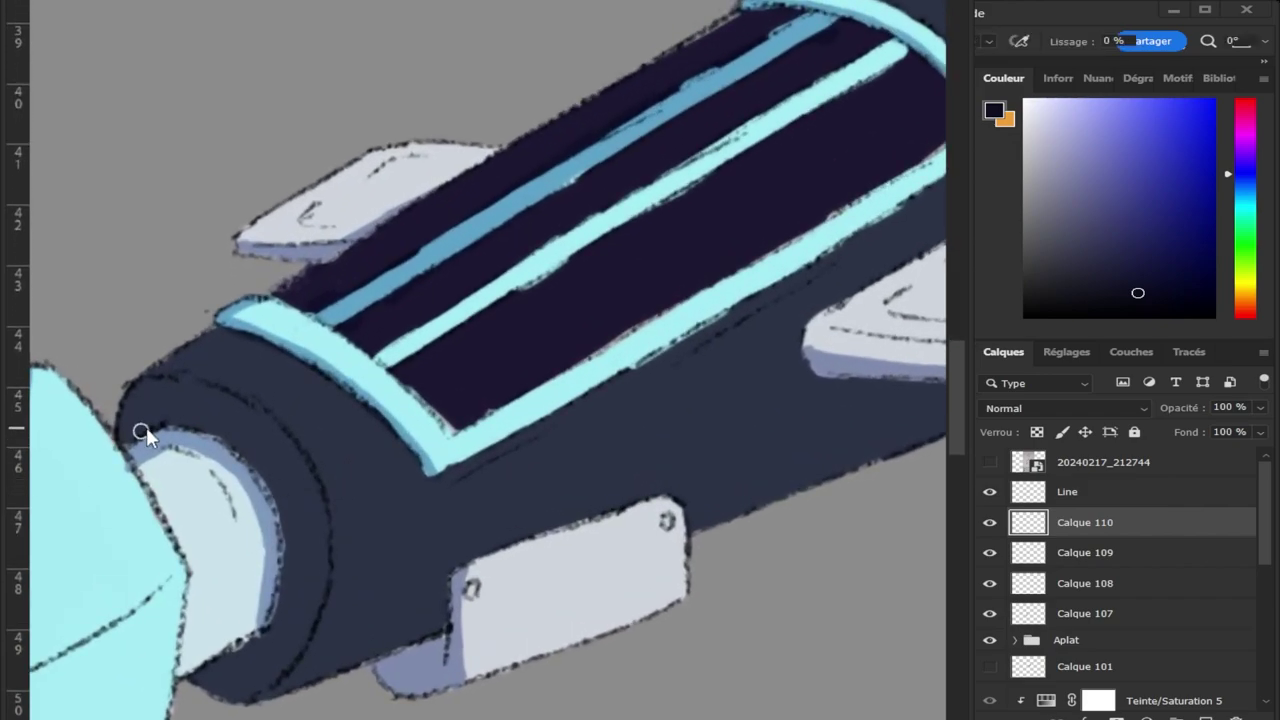
mouse_move(126, 423)
mouse_down()
mouse_move(134, 406)
mouse_move(137, 420)
mouse_up()
Expand the Aplat group and load the wings and side plate shapes as a selection.
click(1017, 640)
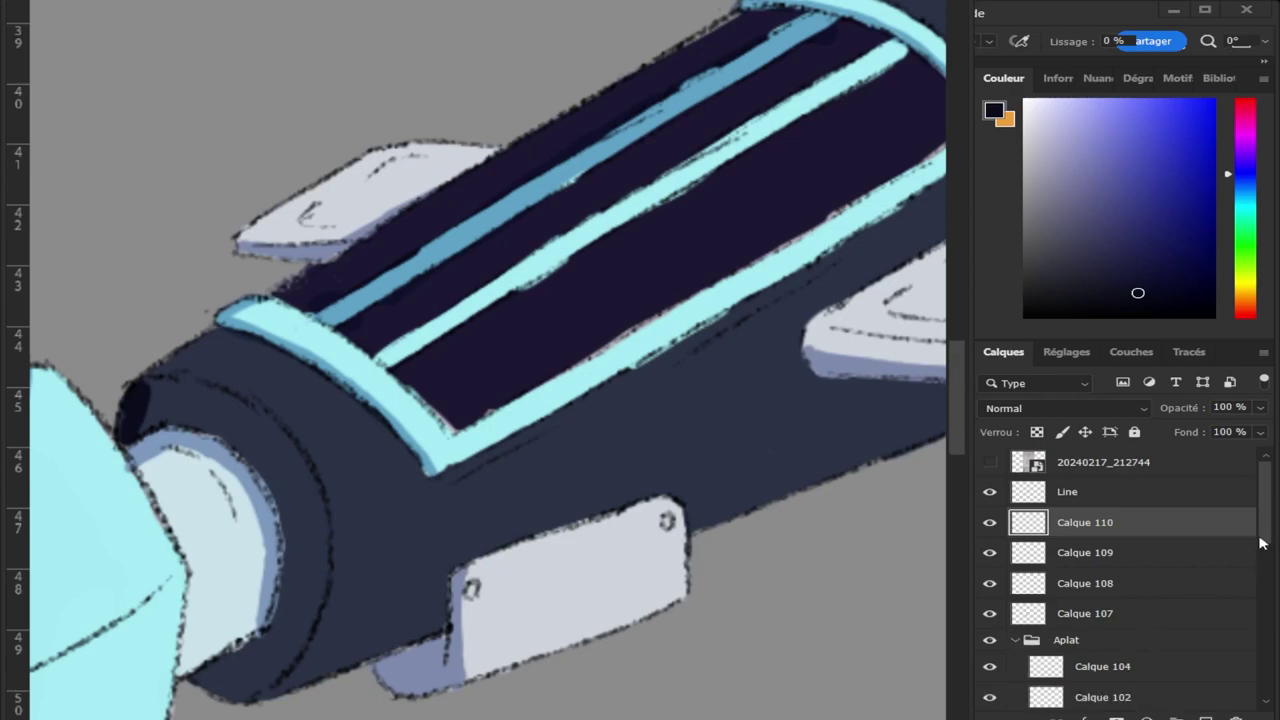
scroll(1262, 560, down, 3)
scroll(1224, 583, down, 4)
ctrl+click(1043, 549)
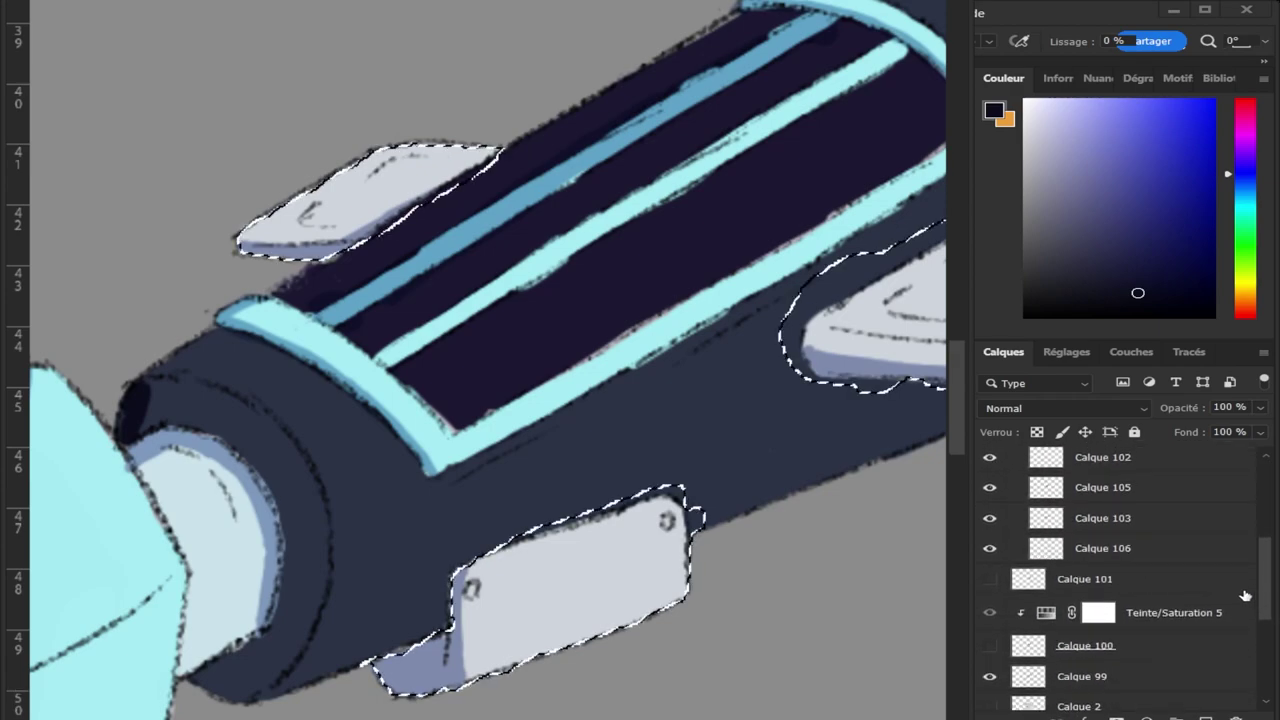
Load the hull body as a selection and paint a near-black ring around the hull's front end on Calque 110.
ctrl+click(1040, 678)
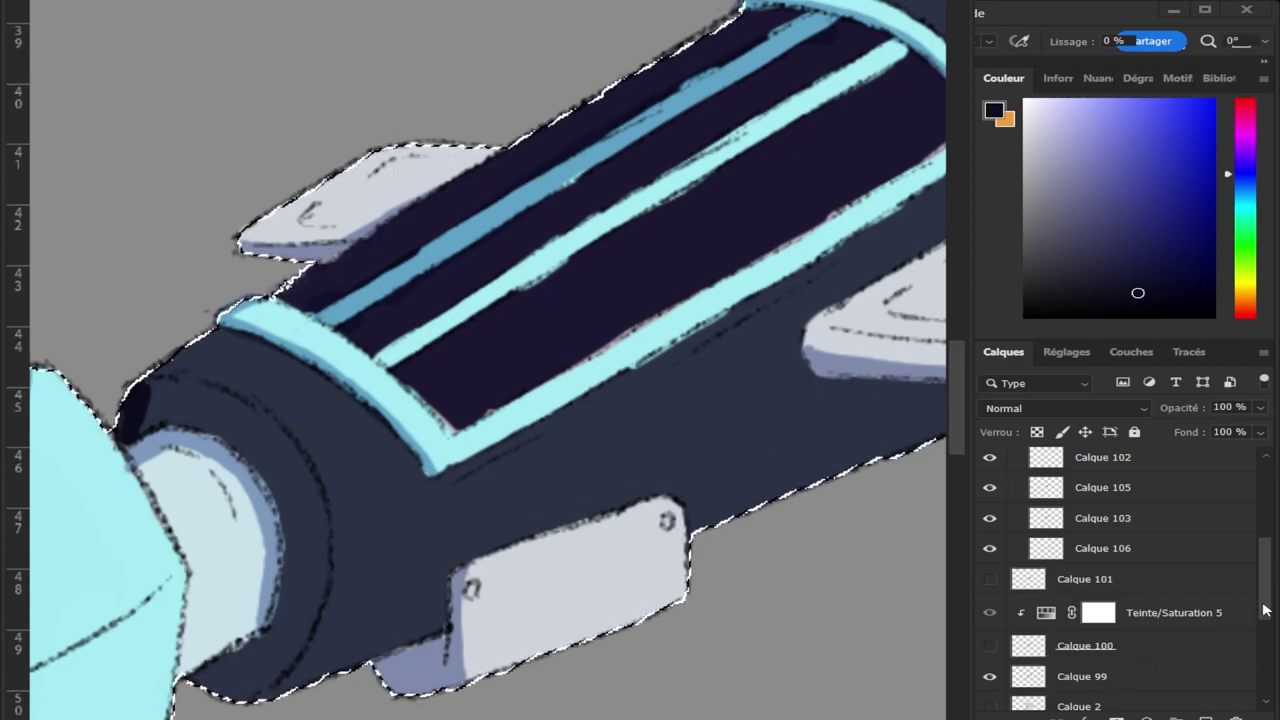
scroll(1262, 600, up, 3)
scroll(1264, 600, down, 3)
scroll(1270, 570, up, 5)
scroll(1265, 560, up, 2)
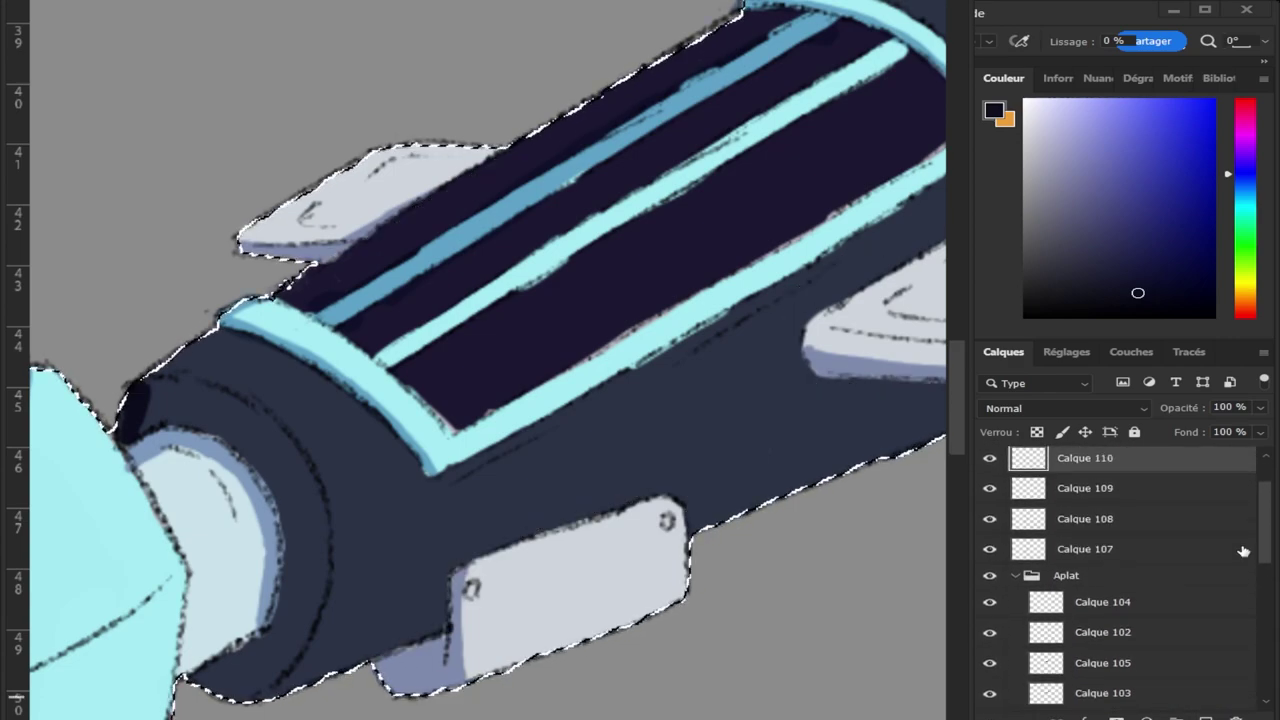
click(1015, 575)
mouse_move(161, 398)
mouse_down()
mouse_move(138, 388)
mouse_move(142, 428)
mouse_move(169, 419)
mouse_move(160, 390)
mouse_move(230, 395)
mouse_move(262, 420)
mouse_move(225, 420)
mouse_move(244, 449)
mouse_move(216, 429)
mouse_move(308, 488)
mouse_move(290, 508)
mouse_move(302, 530)
mouse_move(318, 522)
mouse_move(279, 451)
mouse_move(300, 545)
mouse_move(286, 590)
mouse_move(224, 697)
mouse_move(196, 687)
mouse_move(215, 661)
mouse_move(278, 636)
mouse_move(270, 690)
mouse_move(322, 530)
mouse_move(316, 594)
mouse_move(272, 632)
mouse_up()
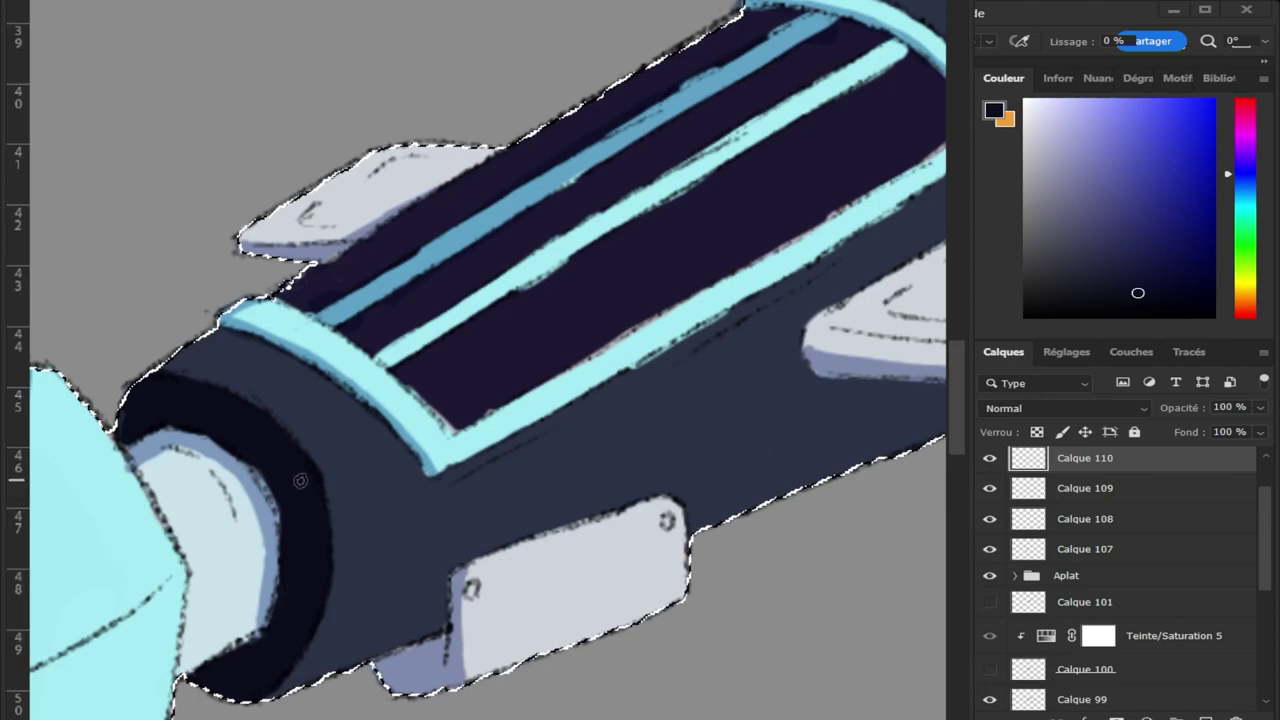
key(e)
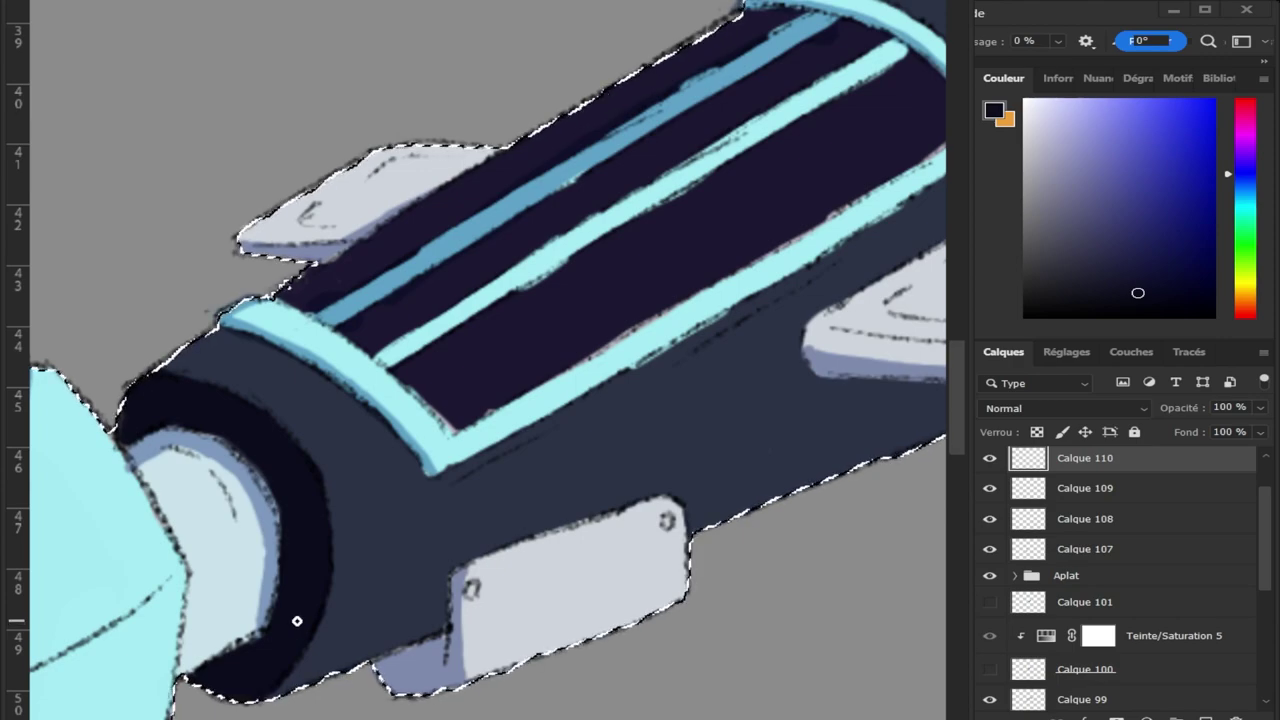
key(e)
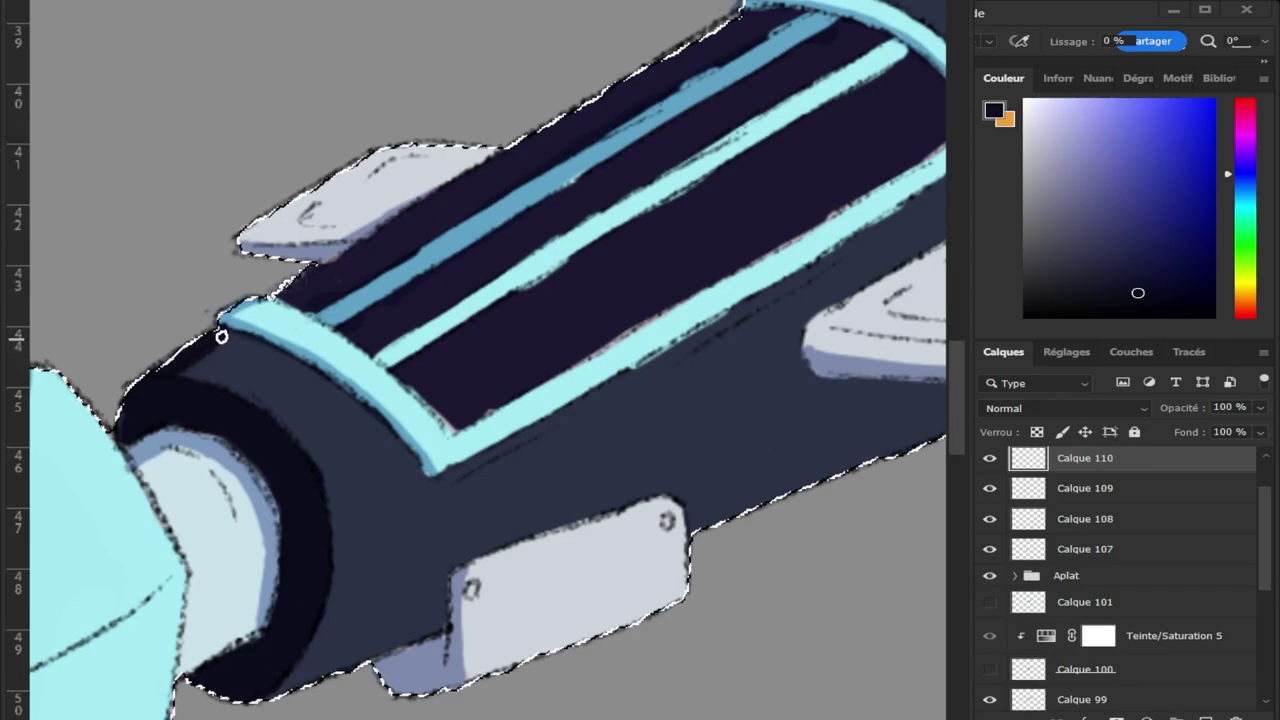
Paint a dark shadow under the right wing, extending it along the hull edge.
key(z)
click(228, 393)
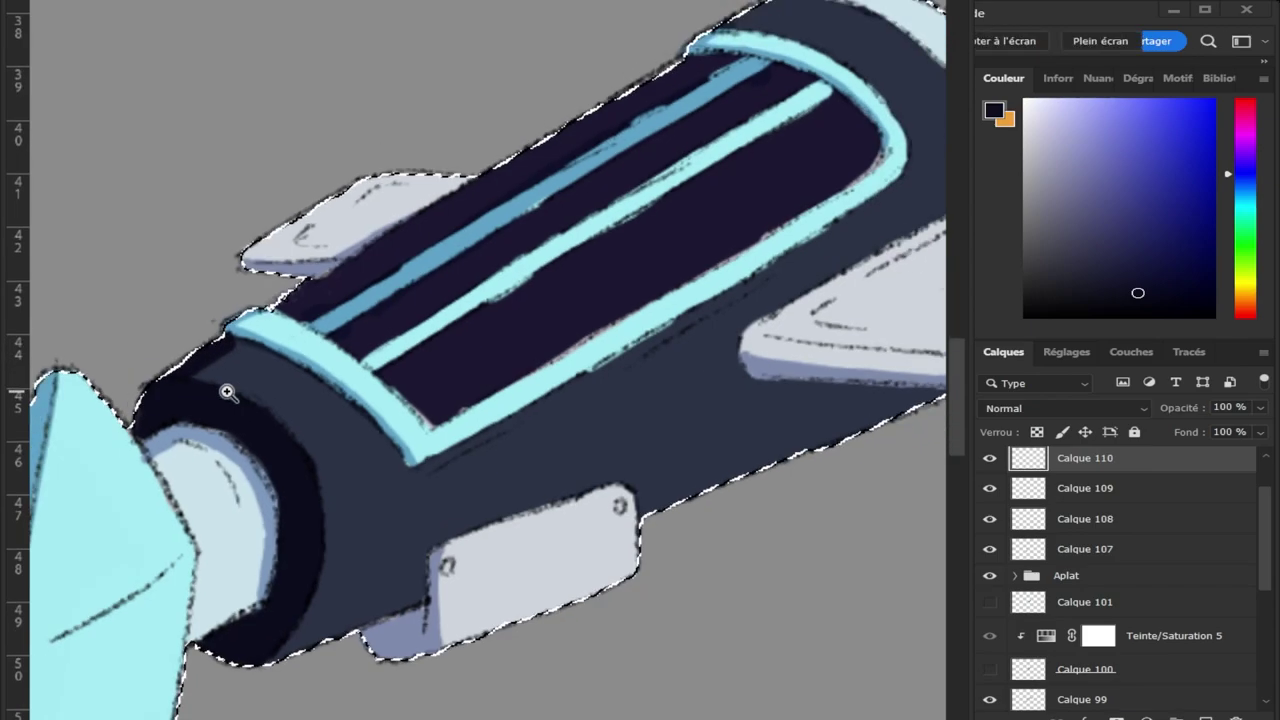
click(553, 169)
key(e)
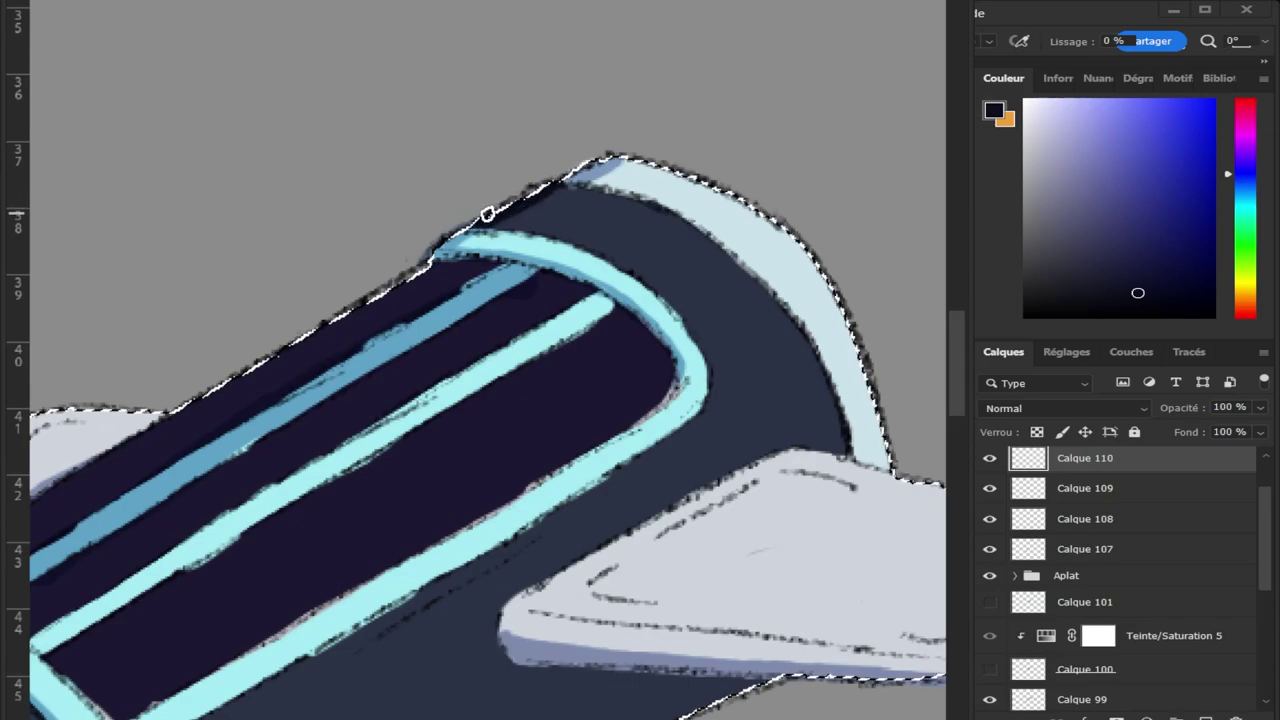
key(z)
alt+click(537, 290)
drag(591, 451, 647, 492)
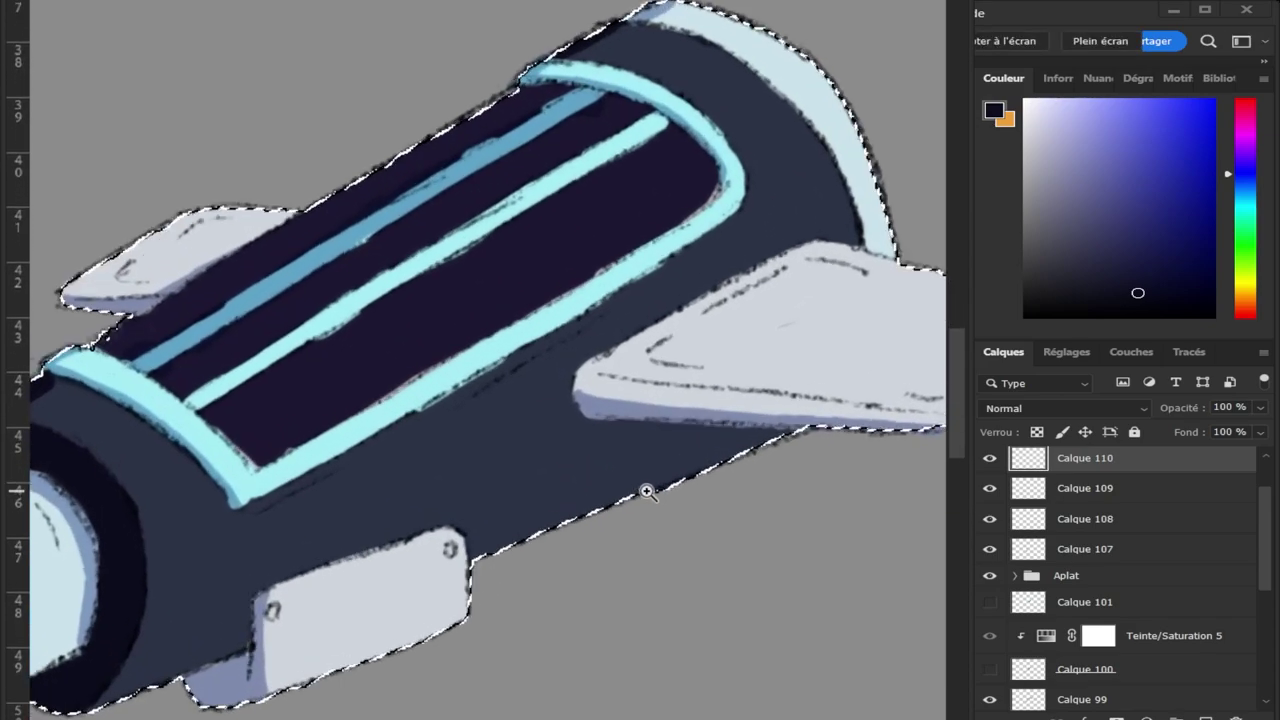
key(e)
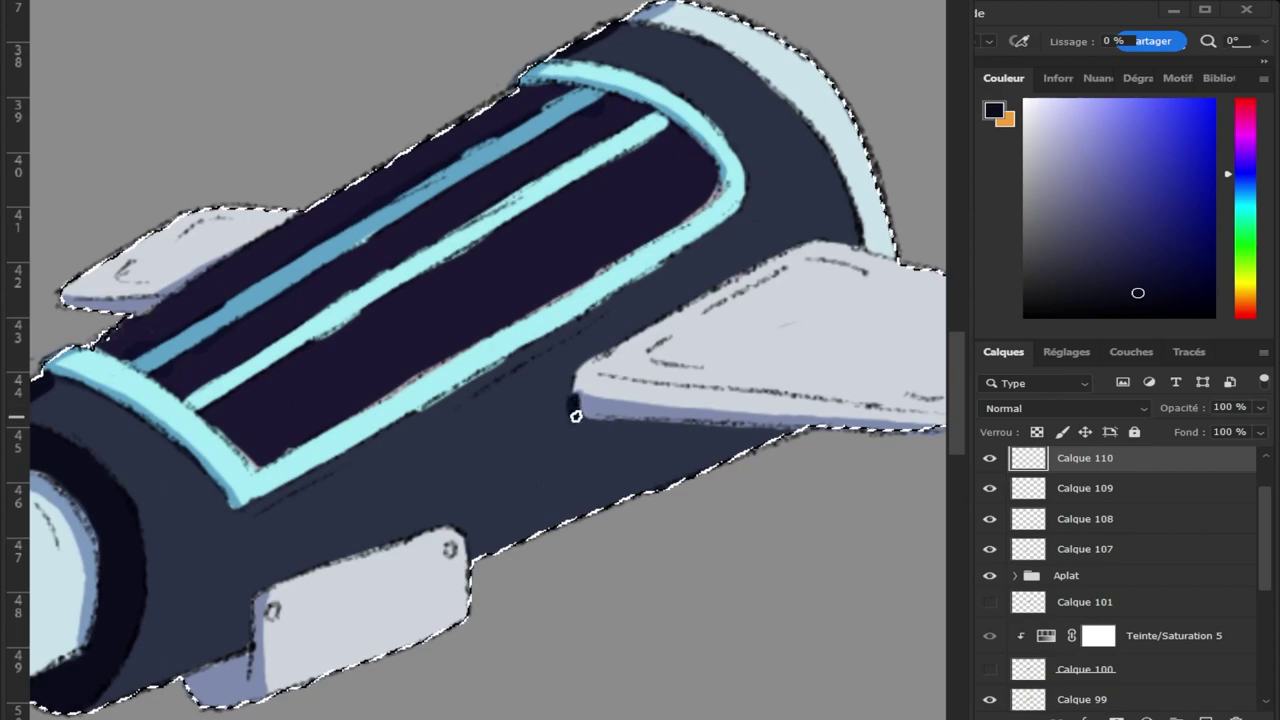
mouse_move(568, 411)
mouse_down()
mouse_move(686, 440)
mouse_move(760, 438)
mouse_move(646, 449)
mouse_move(686, 443)
mouse_move(586, 443)
mouse_move(569, 434)
mouse_move(570, 411)
mouse_move(584, 440)
mouse_move(572, 409)
mouse_move(550, 417)
mouse_up()
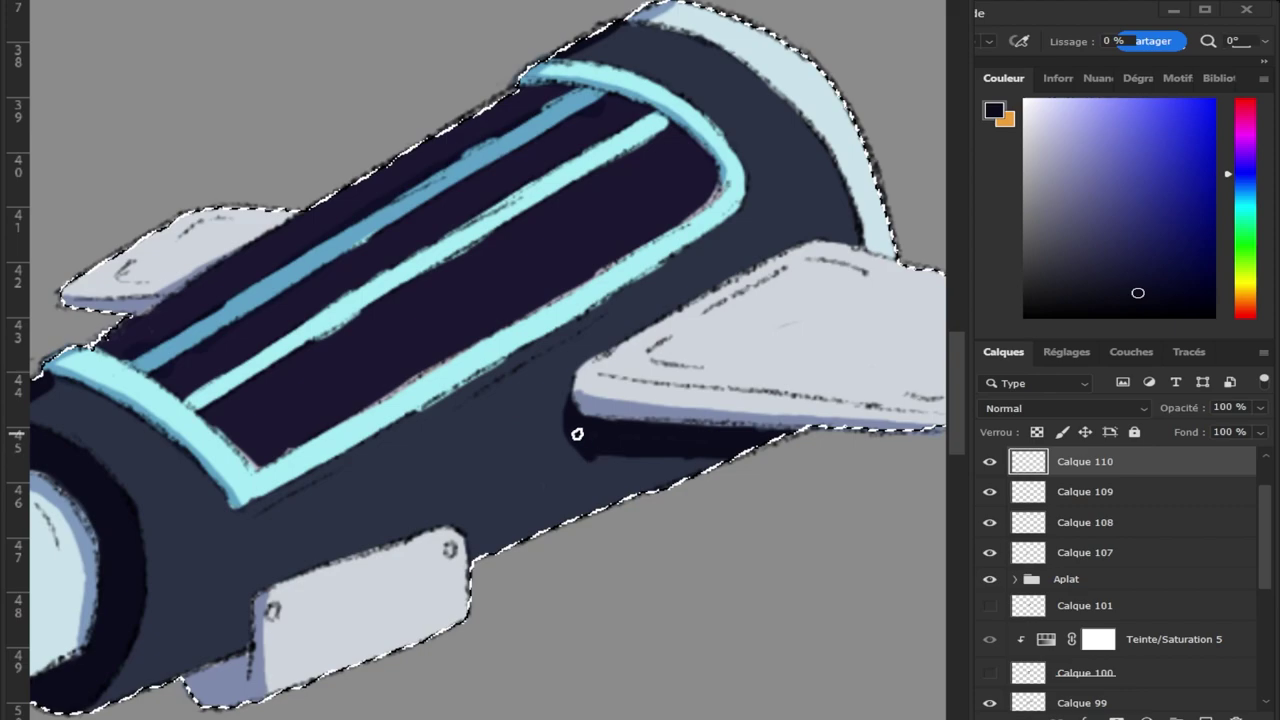
drag(574, 434, 636, 454)
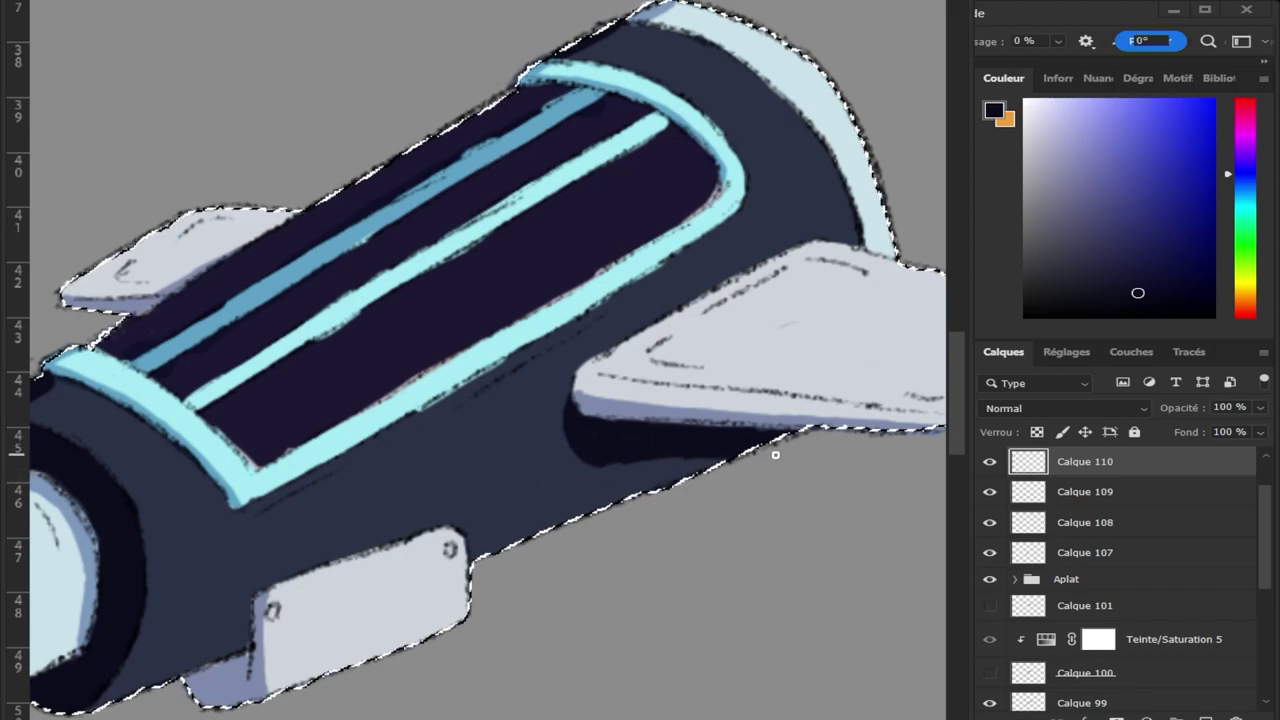
drag(713, 462, 620, 456)
Paint a near-black shadow on the hull against the lower side panel.
key(z)
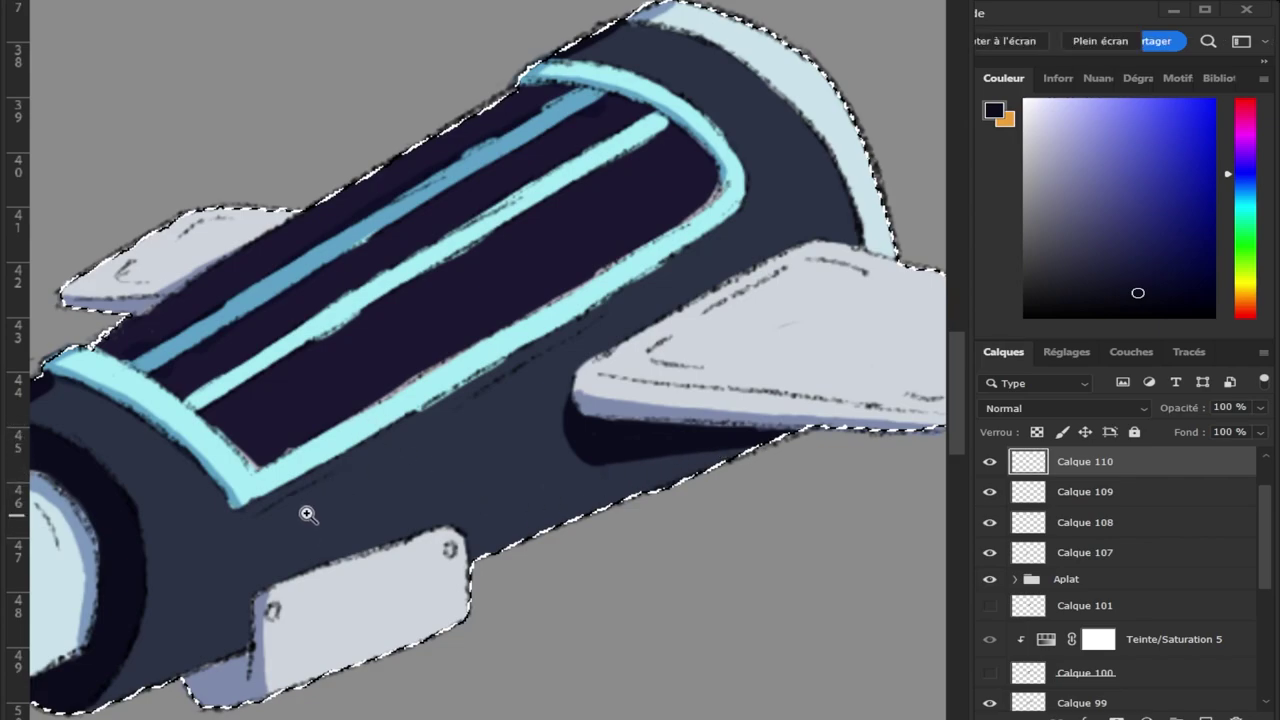
drag(337, 503, 291, 494)
mouse_move(255, 603)
mouse_down()
mouse_move(303, 603)
mouse_move(329, 537)
mouse_move(306, 589)
mouse_move(254, 612)
mouse_up()
key(b)
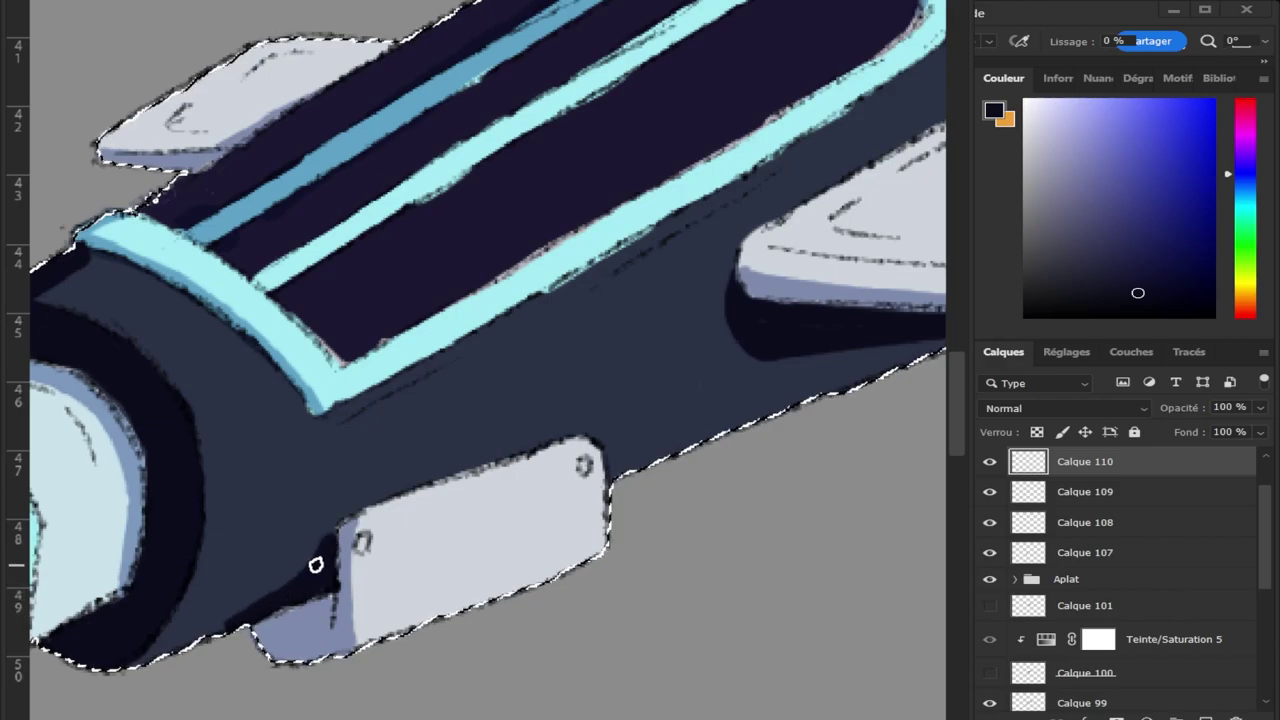
drag(331, 537, 231, 627)
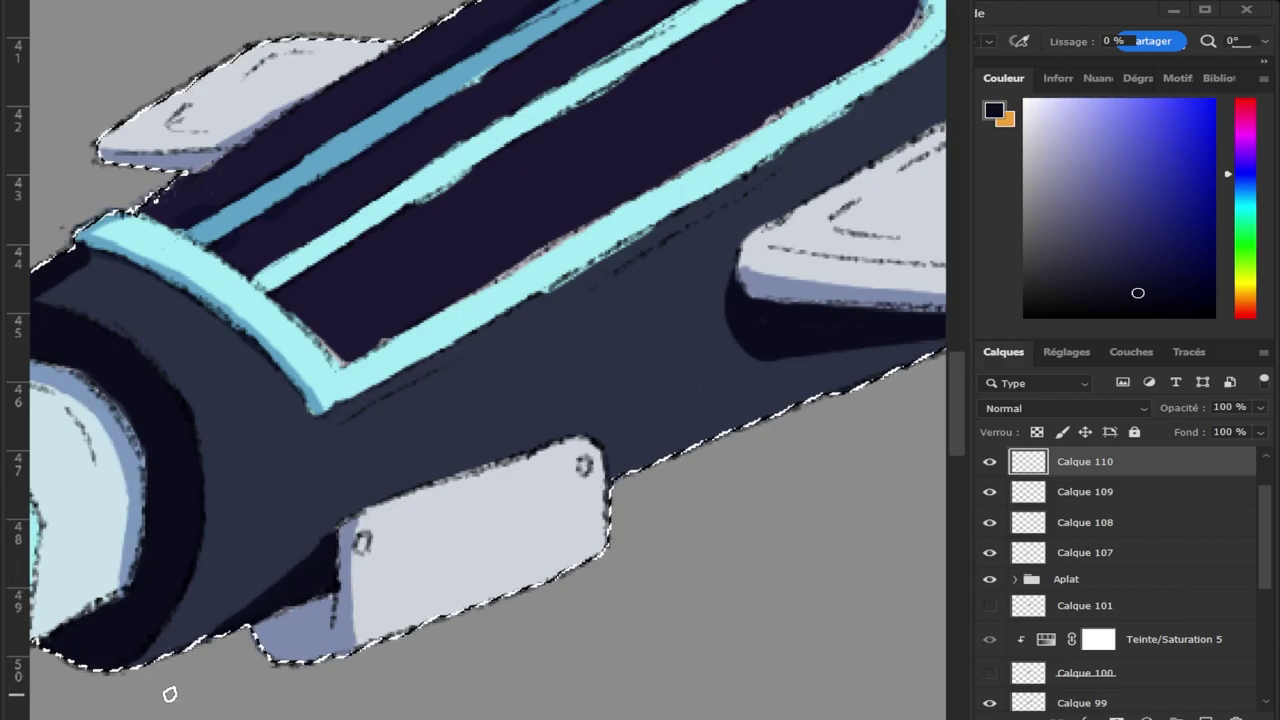
key(z)
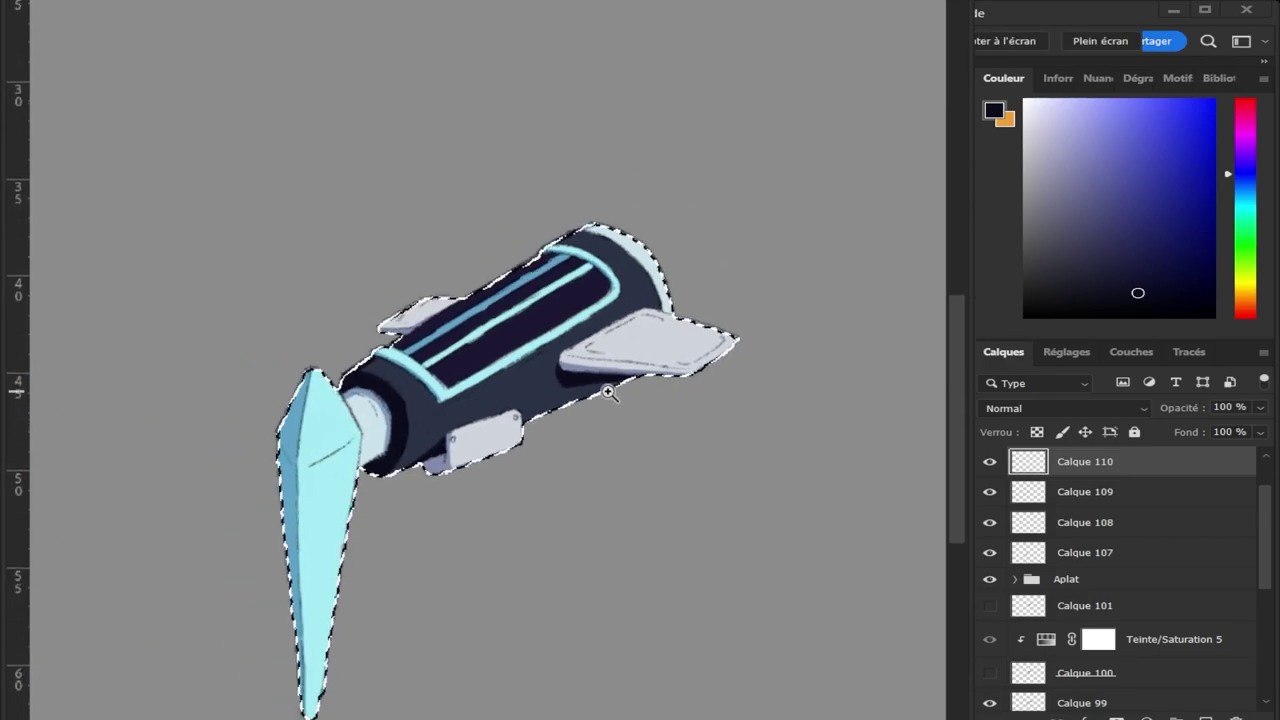
mouse_move(477, 488)
mouse_down()
mouse_move(515, 499)
mouse_move(523, 534)
mouse_move(323, 628)
mouse_move(350, 625)
mouse_up()
key(b)
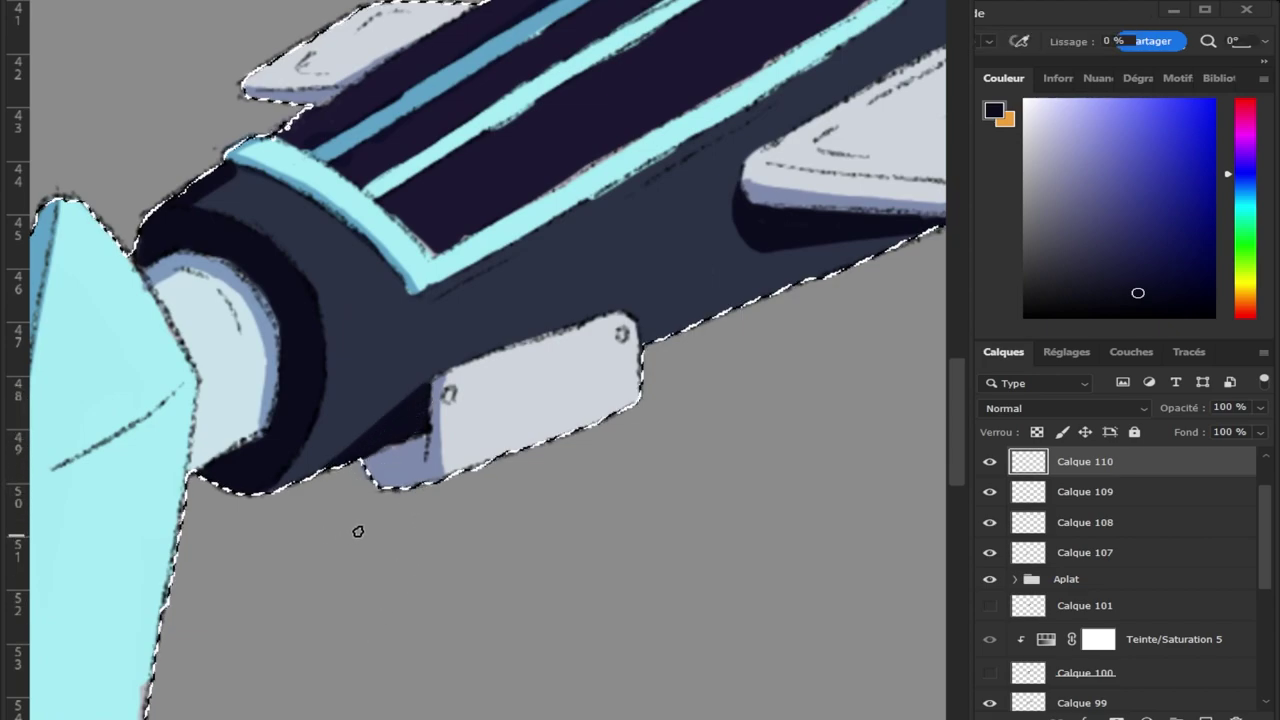
key(z)
mouse_move(409, 603)
mouse_down()
mouse_move(370, 601)
mouse_move(543, 589)
mouse_move(643, 560)
mouse_up()
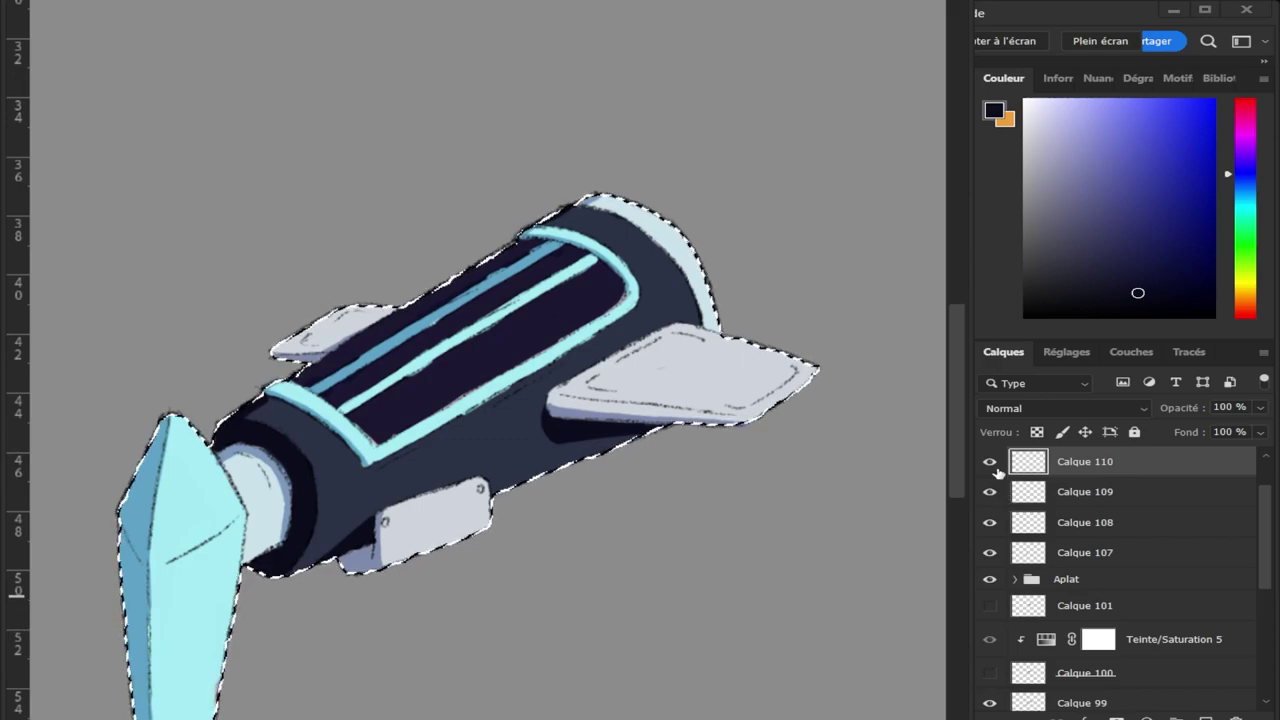
Lower the opacity of shading layers Calque 110 and Calque 109, the latter to about 70%.
click(990, 463)
scroll(1040, 408, down, 3)
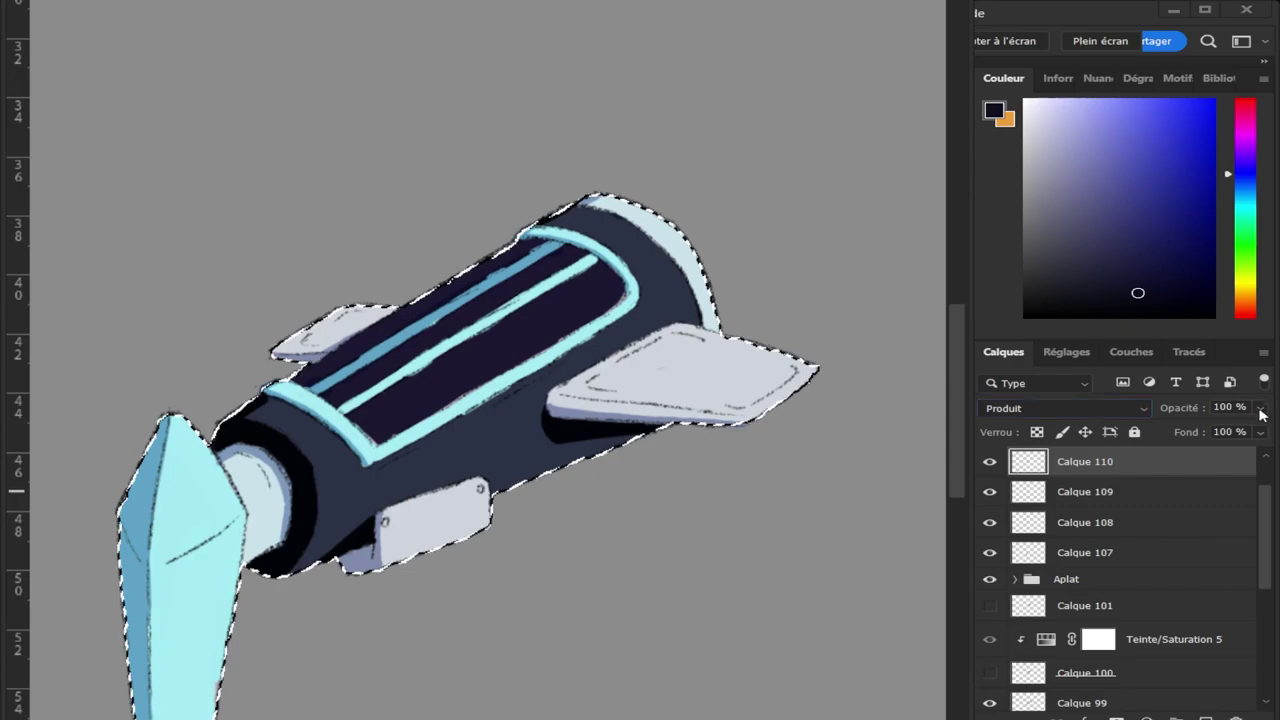
drag(1262, 414, 1218, 435)
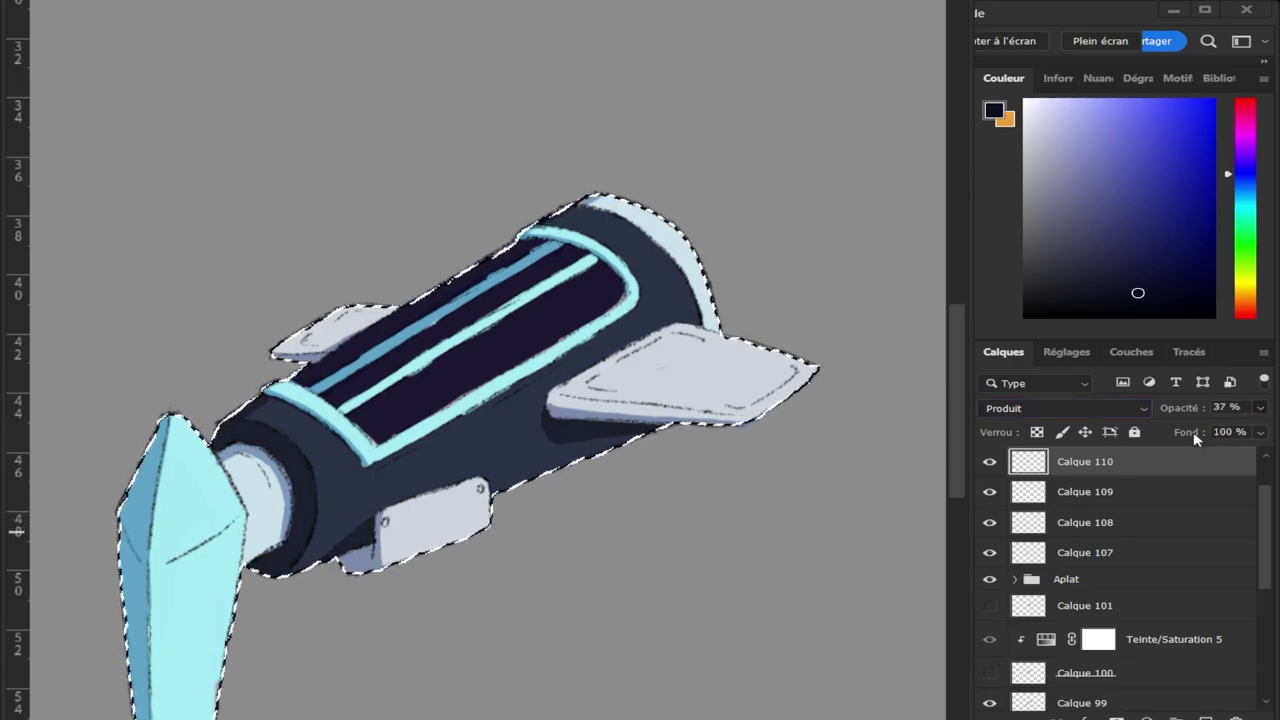
click(1070, 492)
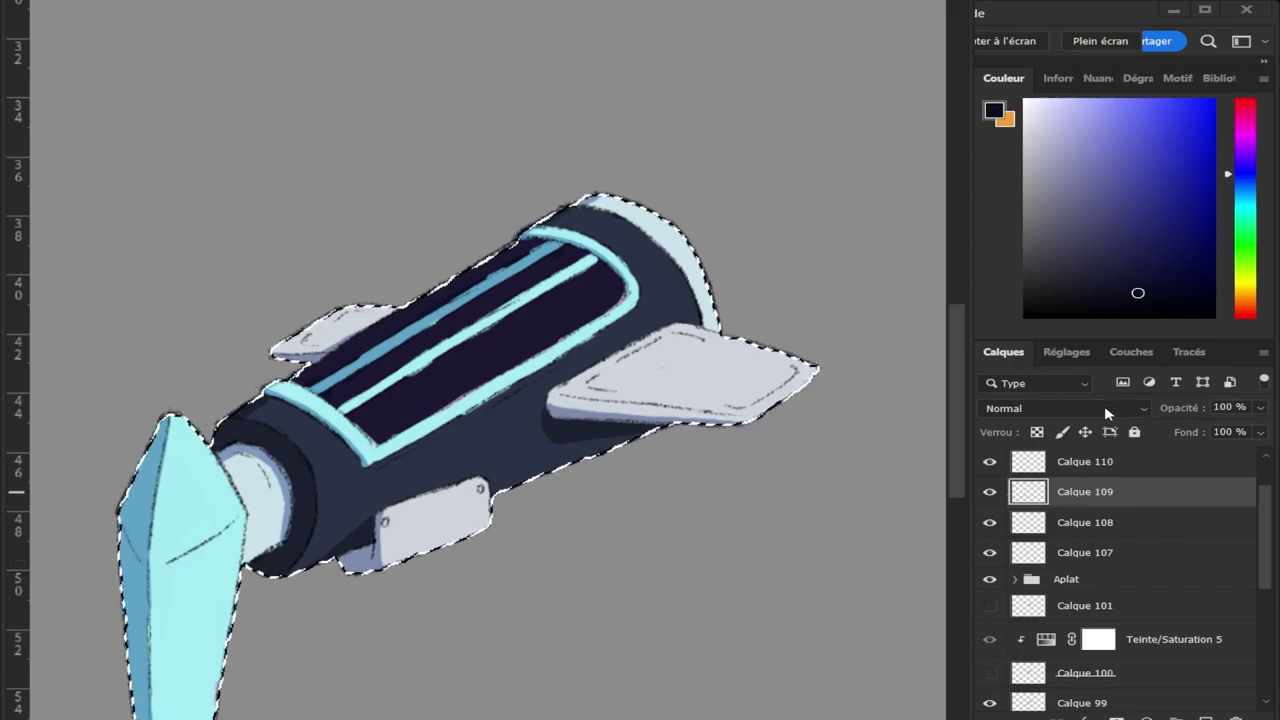
scroll(1100, 408, down, 4)
scroll(1100, 408, down, 5)
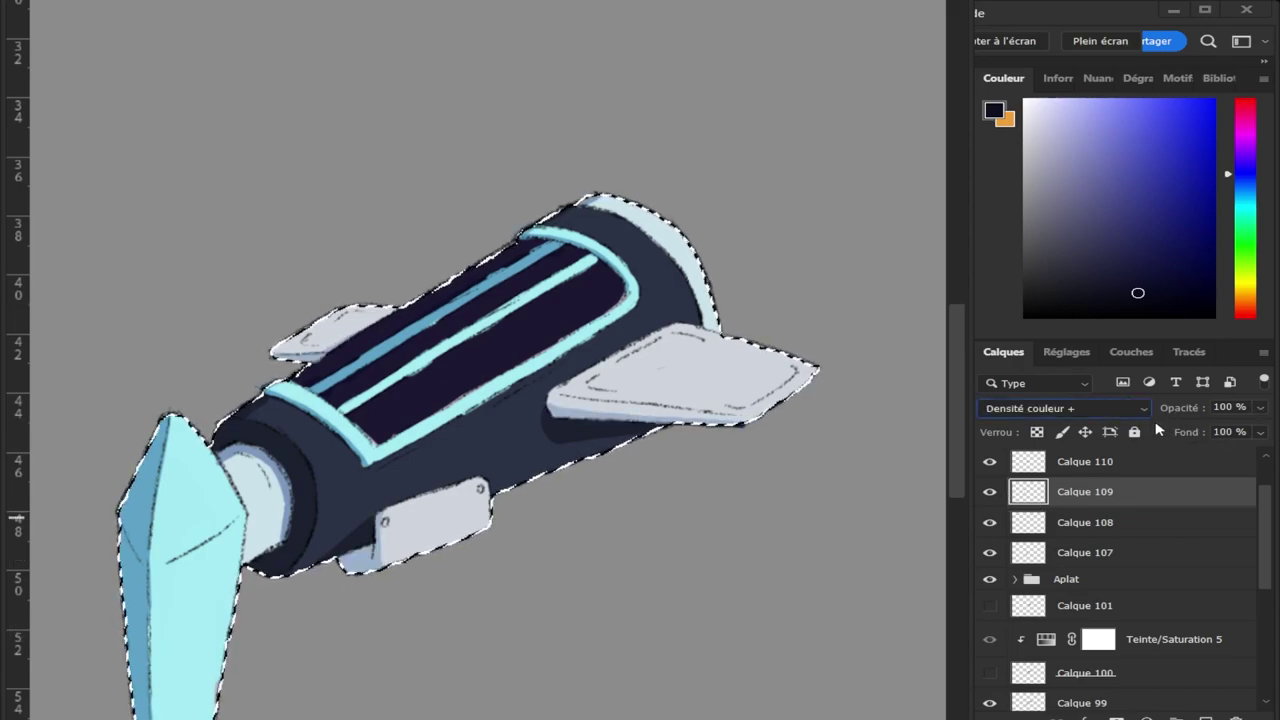
scroll(1110, 408, up, 1)
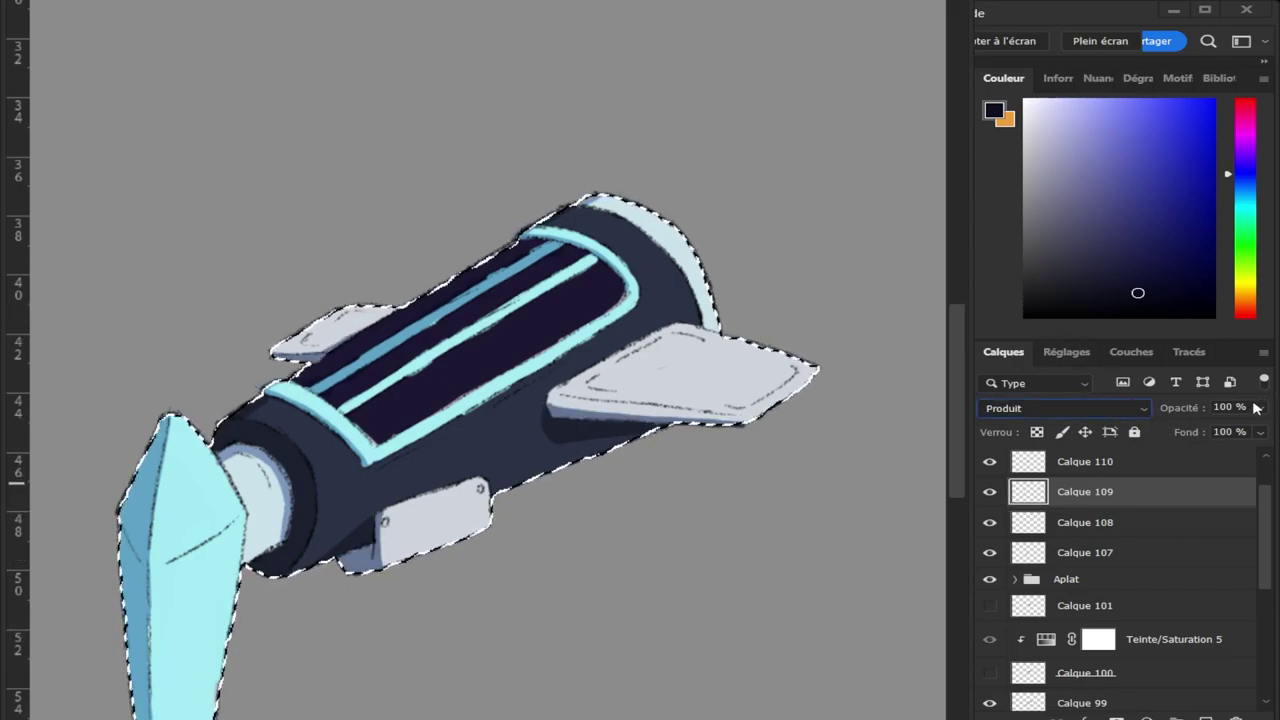
drag(1257, 407, 1224, 432)
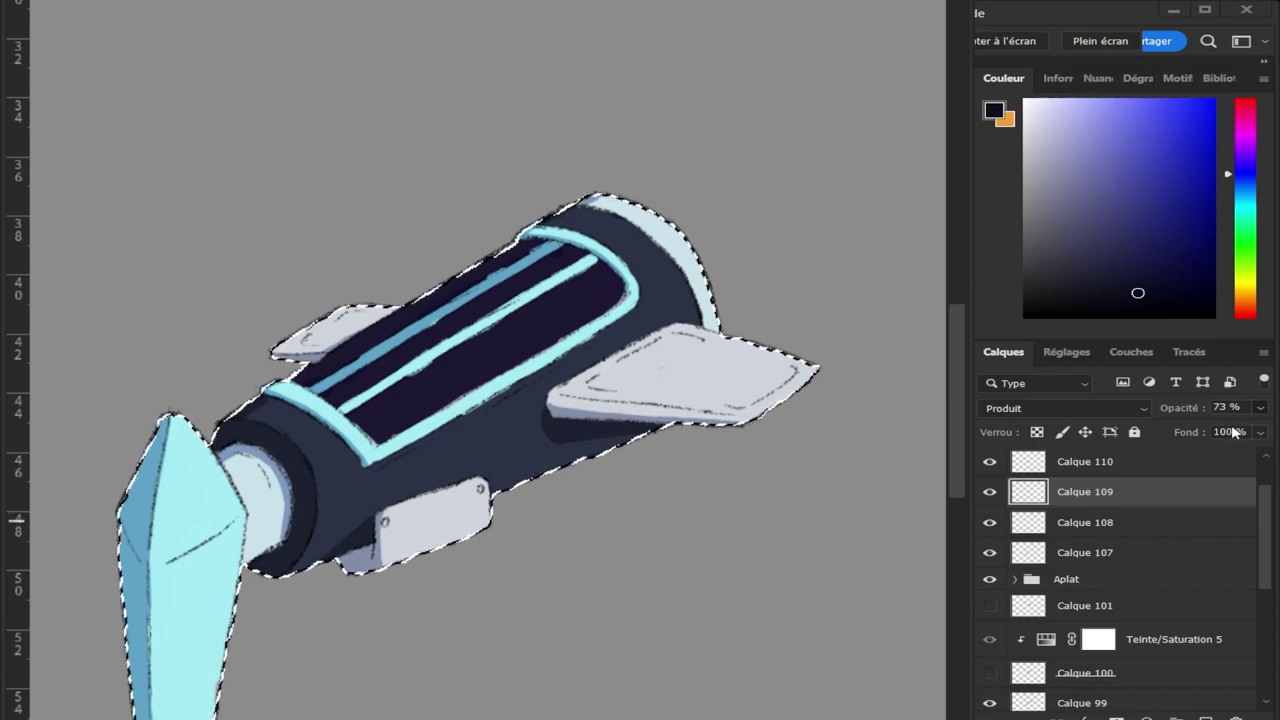
Set Calque 108 to 68% opacity, leaving Calque 110 at 37% in Produit blending.
click(1111, 524)
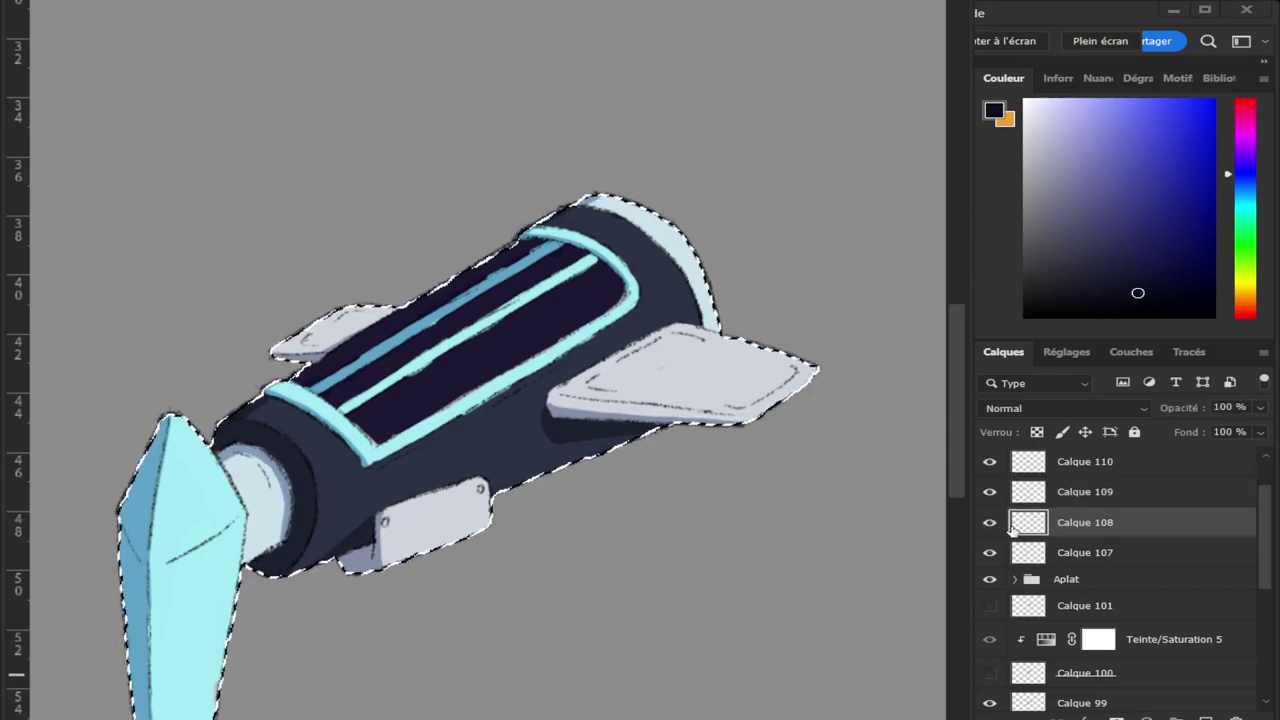
scroll(1111, 408, down, 3)
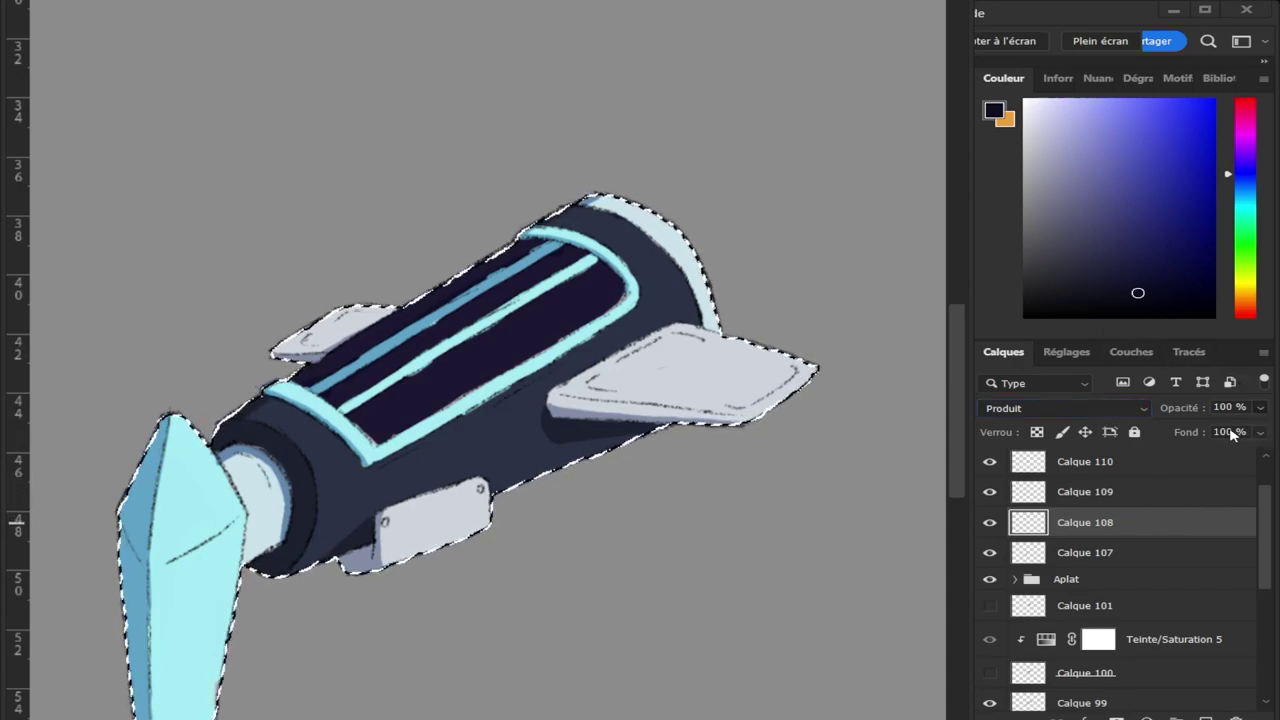
key(6)
key(8)
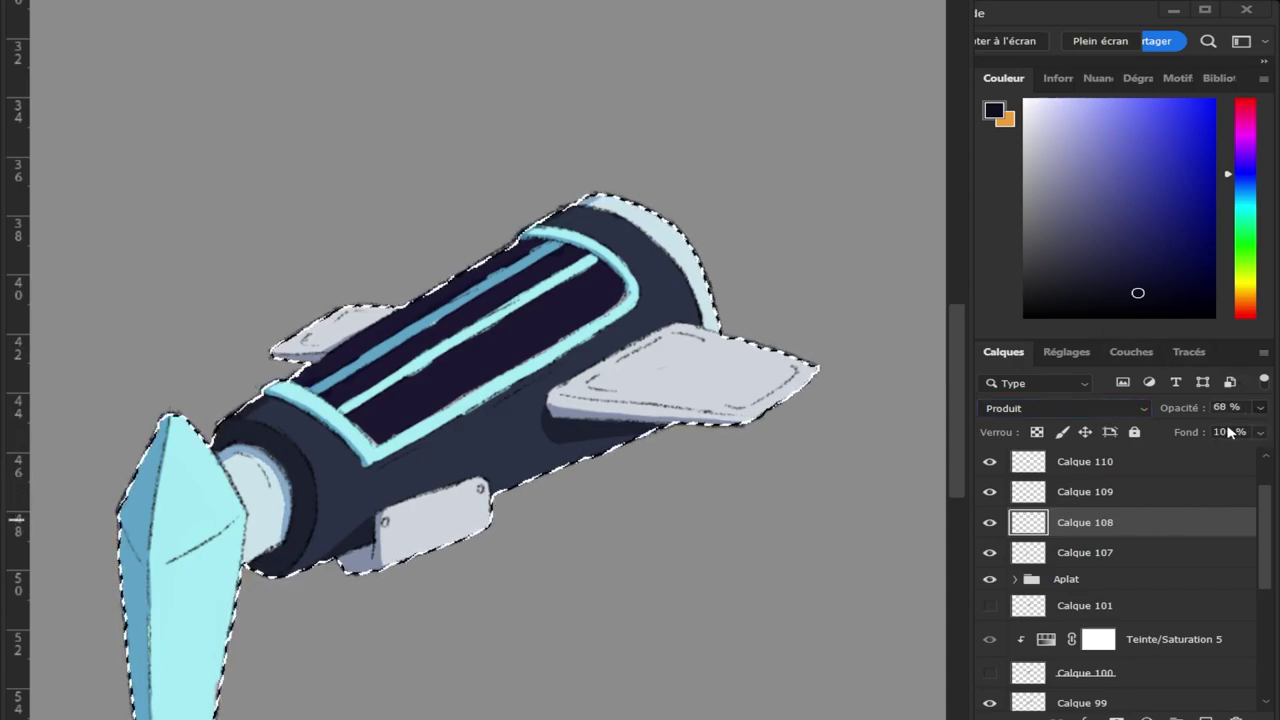
click(1085, 558)
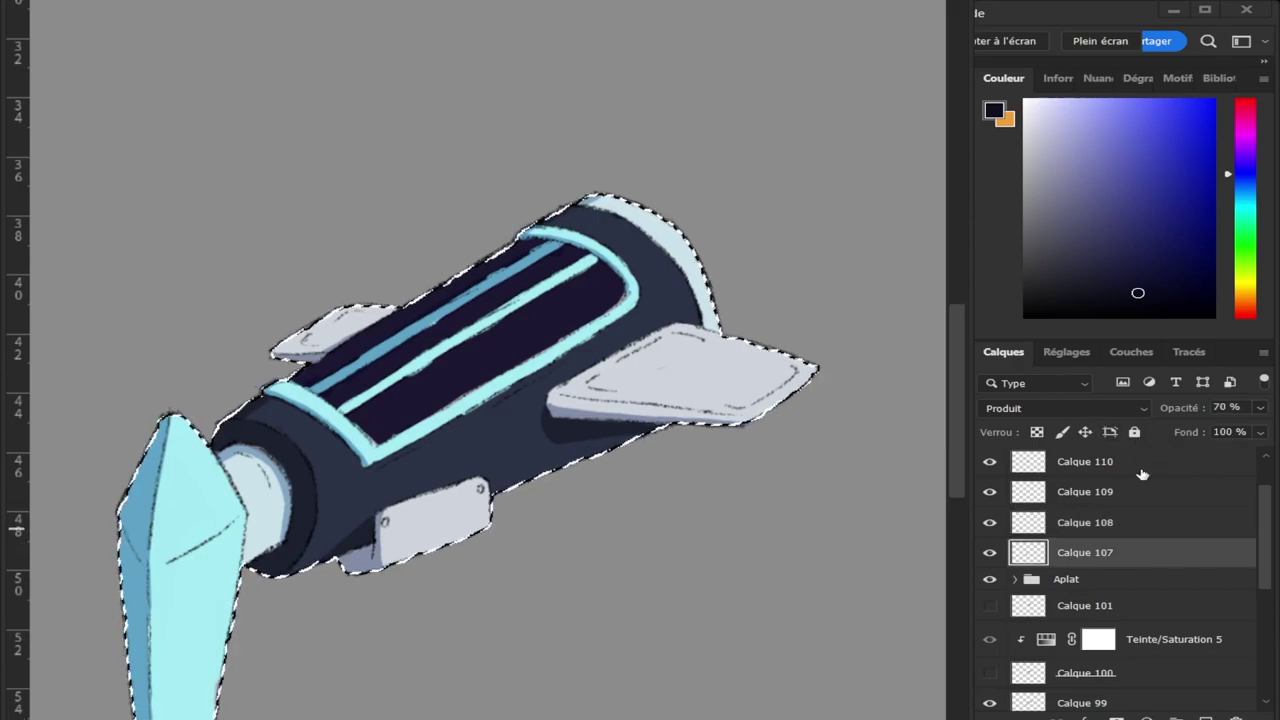
click(1100, 470)
mouse_move(1266, 527)
mouse_down()
mouse_move(1264, 501)
mouse_move(1266, 547)
mouse_up()
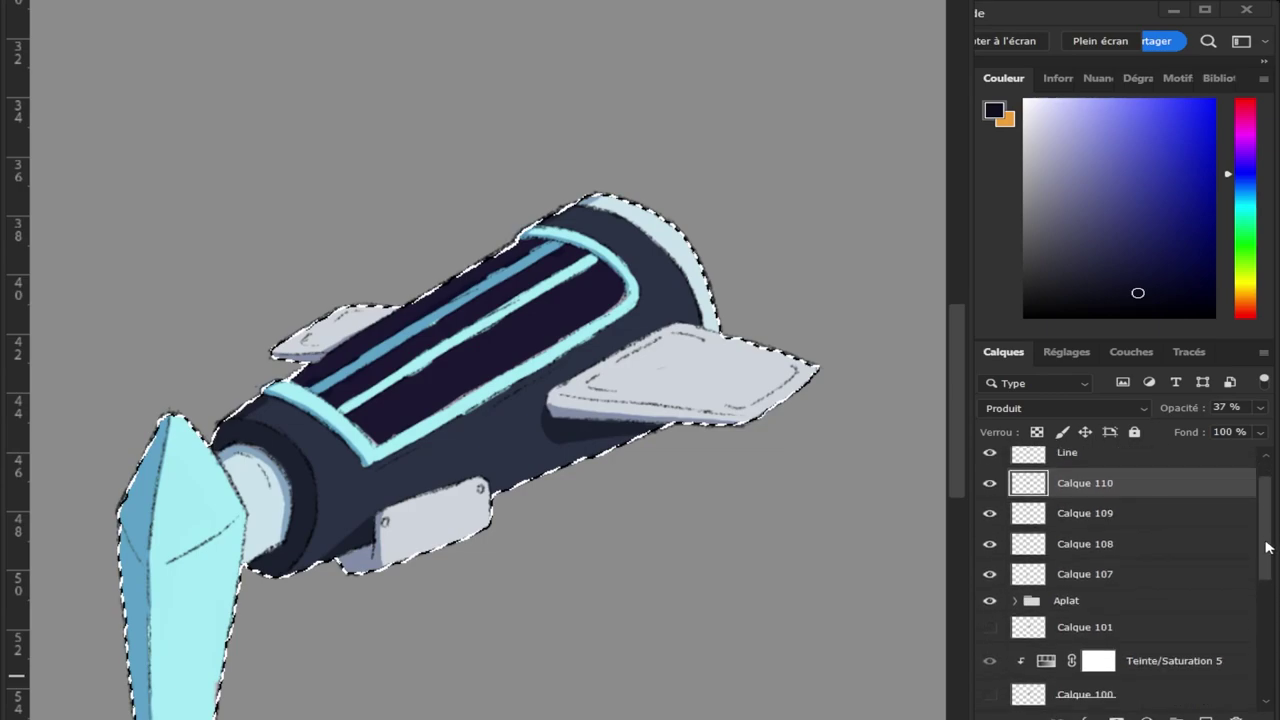
Group shading layers Calque 107–110 into a group named 'Shadow'.
drag(1266, 547, 1266, 560)
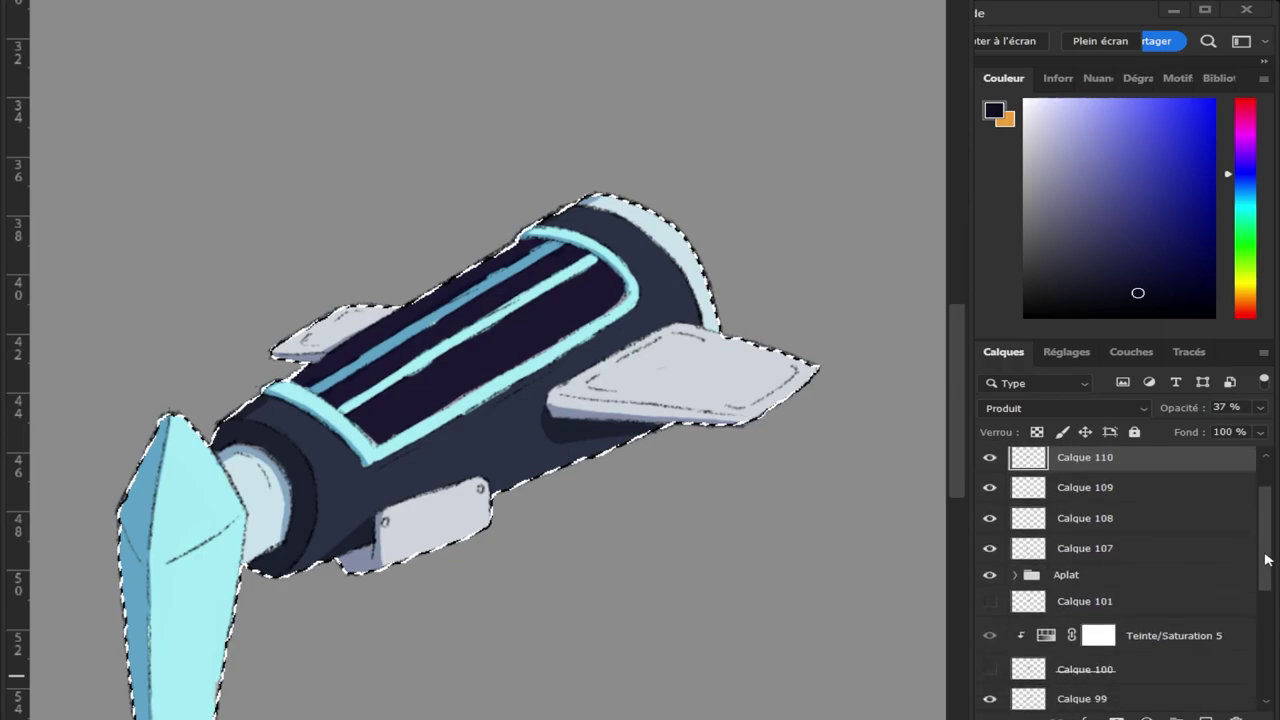
shift+click(1186, 556)
key(ctrl+g)
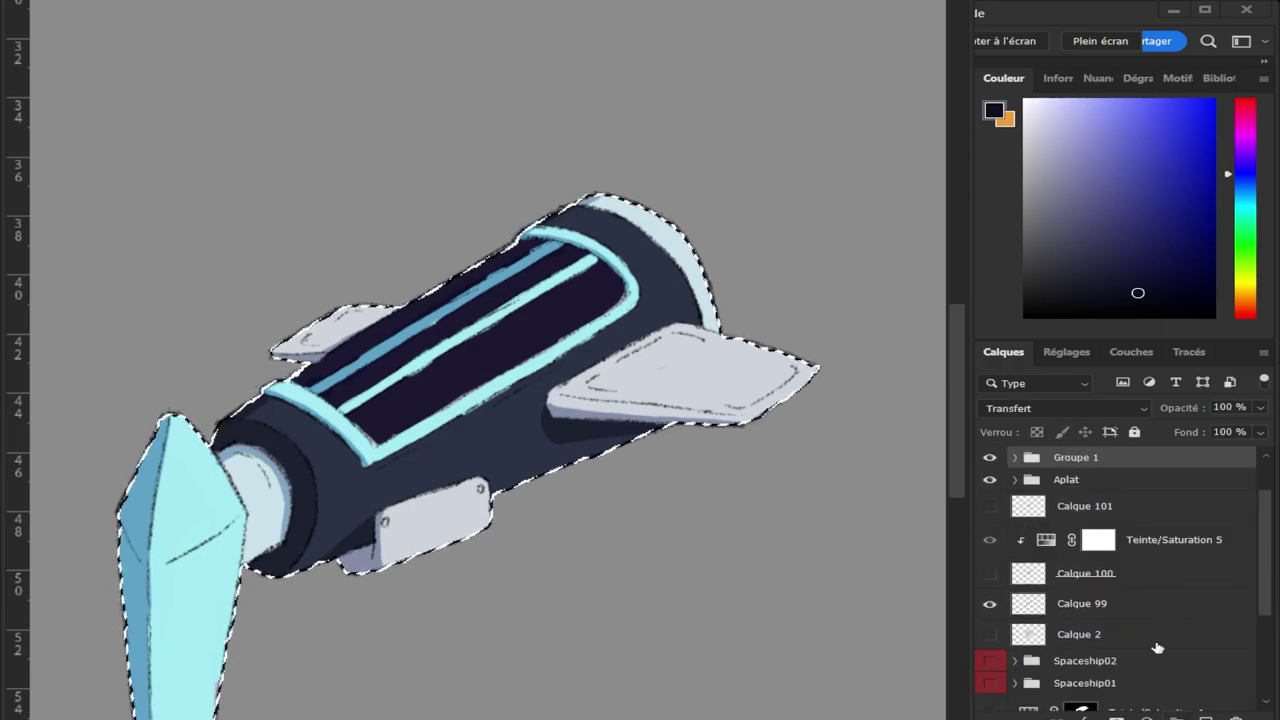
scroll(1266, 550, up, 2)
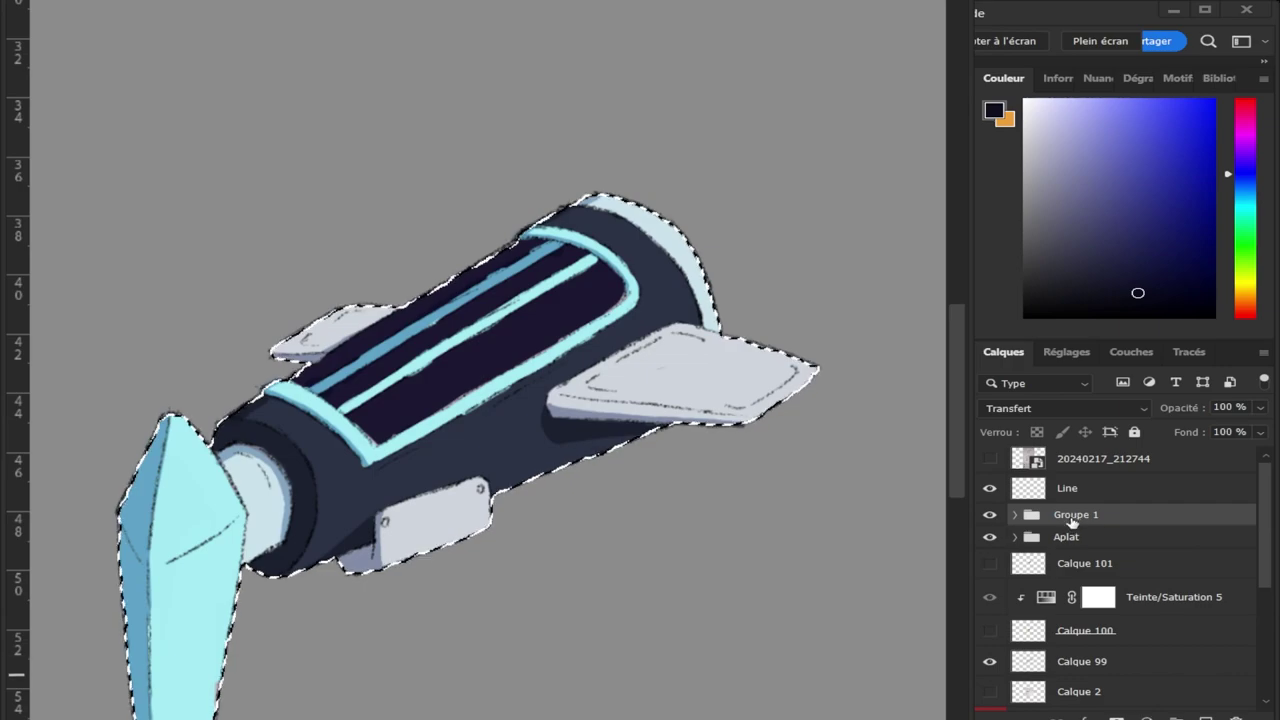
double_click(1070, 516)
text(Shad)
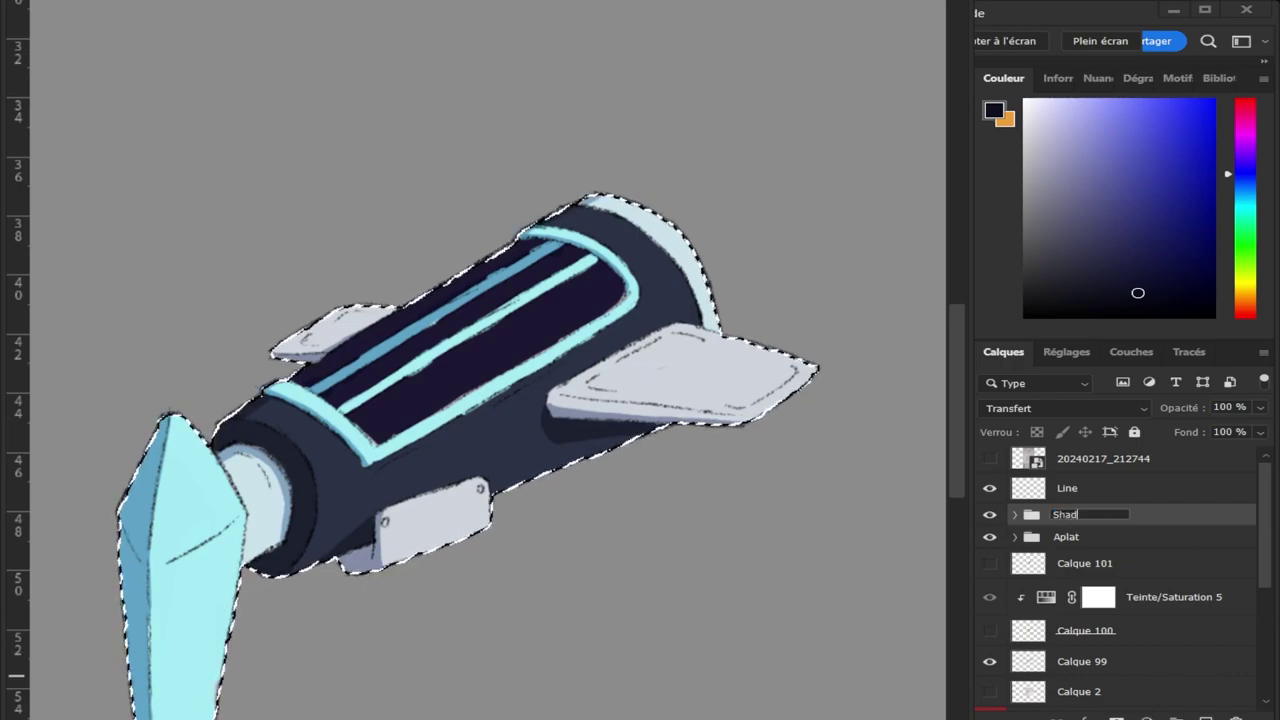
text(ow)
key(Return)
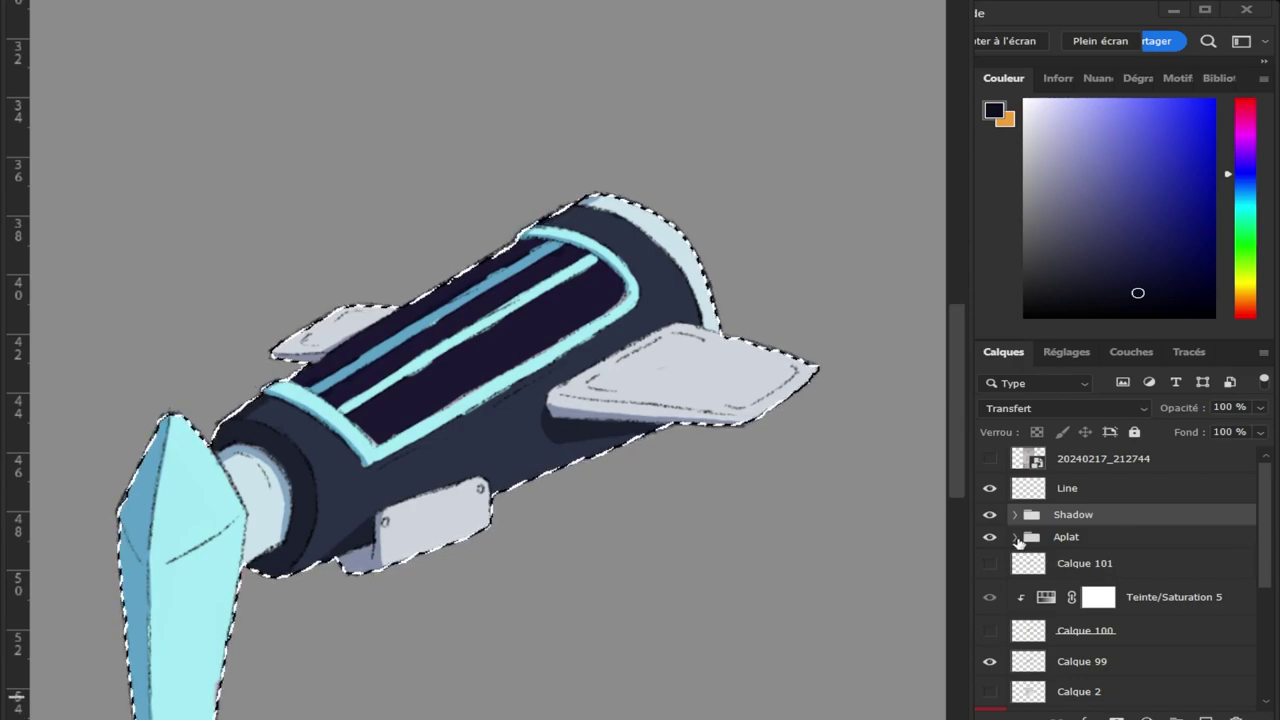
Move Calque 99 into the Aplat group and collapse Aplat.
click(1016, 538)
scroll(1255, 560, down, 2)
scroll(1250, 607, down, 3)
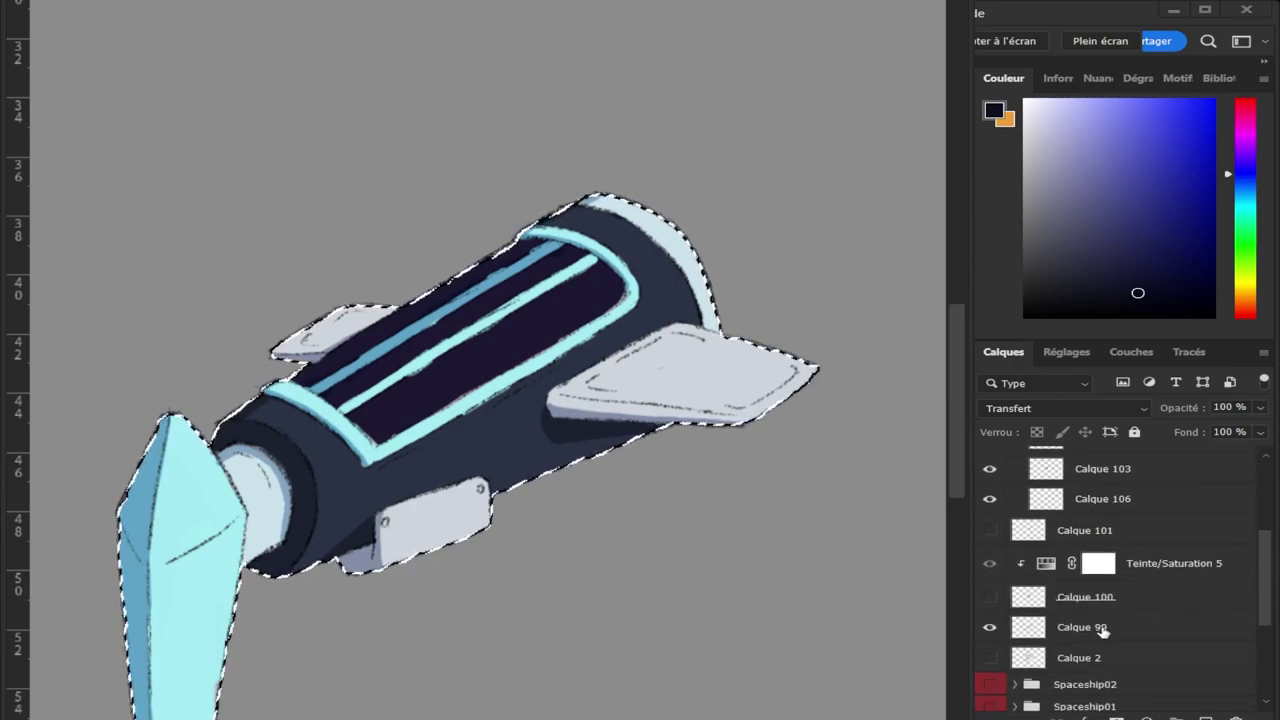
drag(1102, 627, 1148, 528)
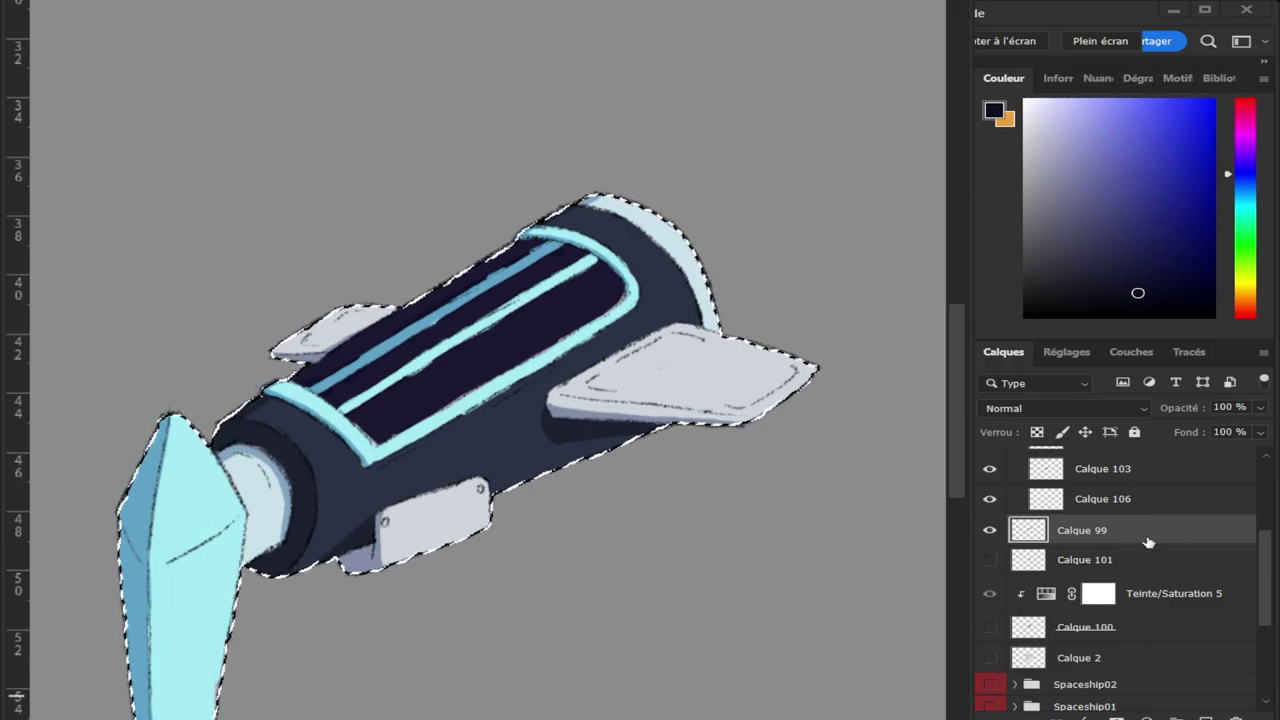
drag(1257, 563, 1266, 523)
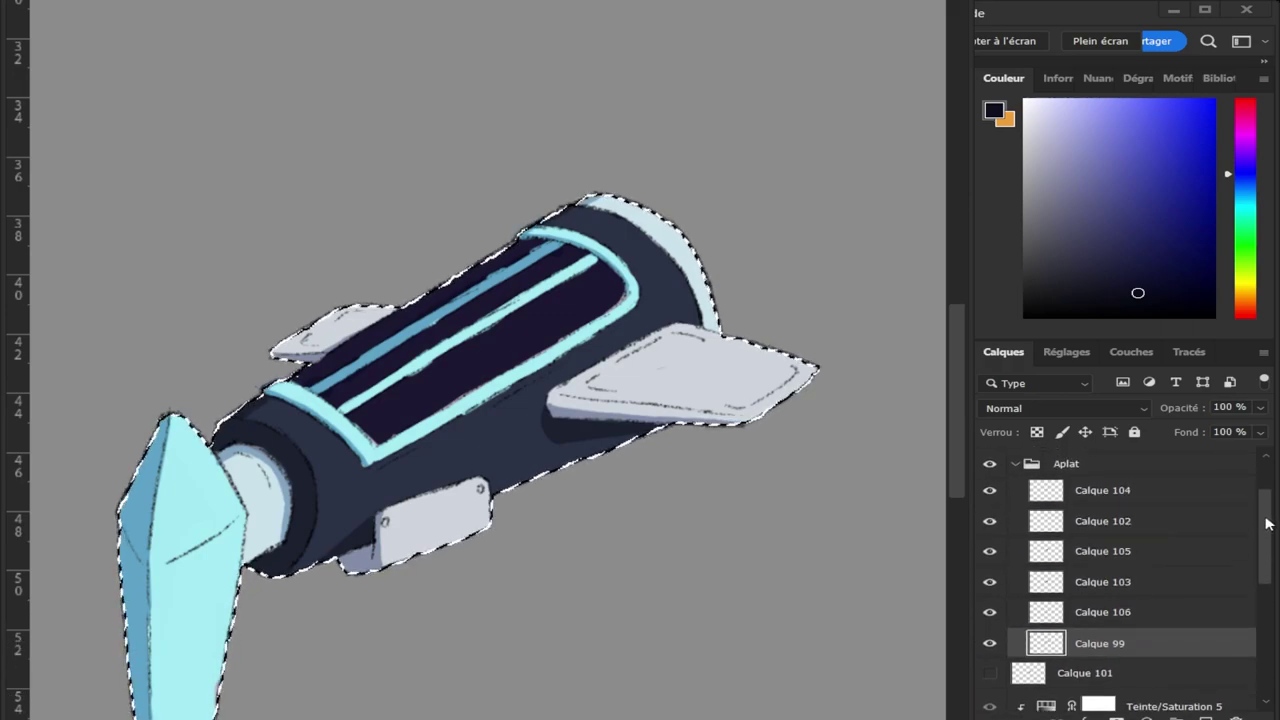
scroll(1016, 526, up, 2)
click(1016, 526)
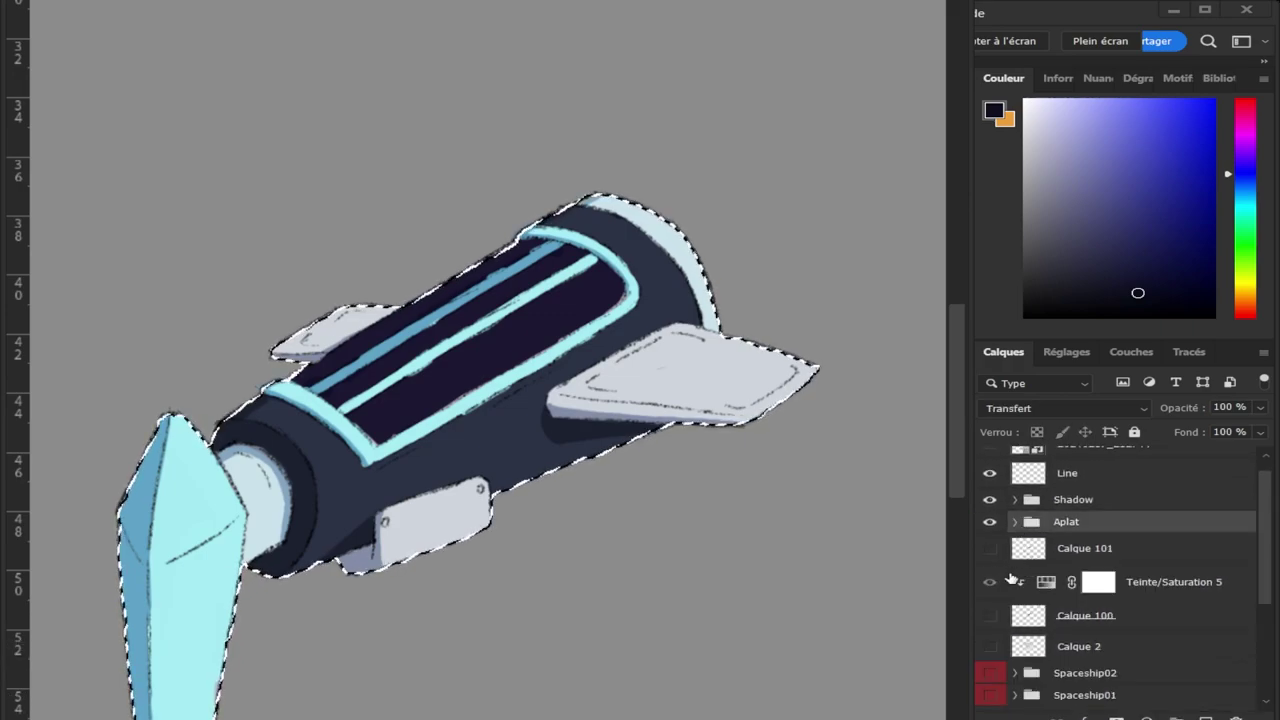
Add a new empty layer, Calque 111, above the Shadow group.
scroll(1268, 531, up, 1)
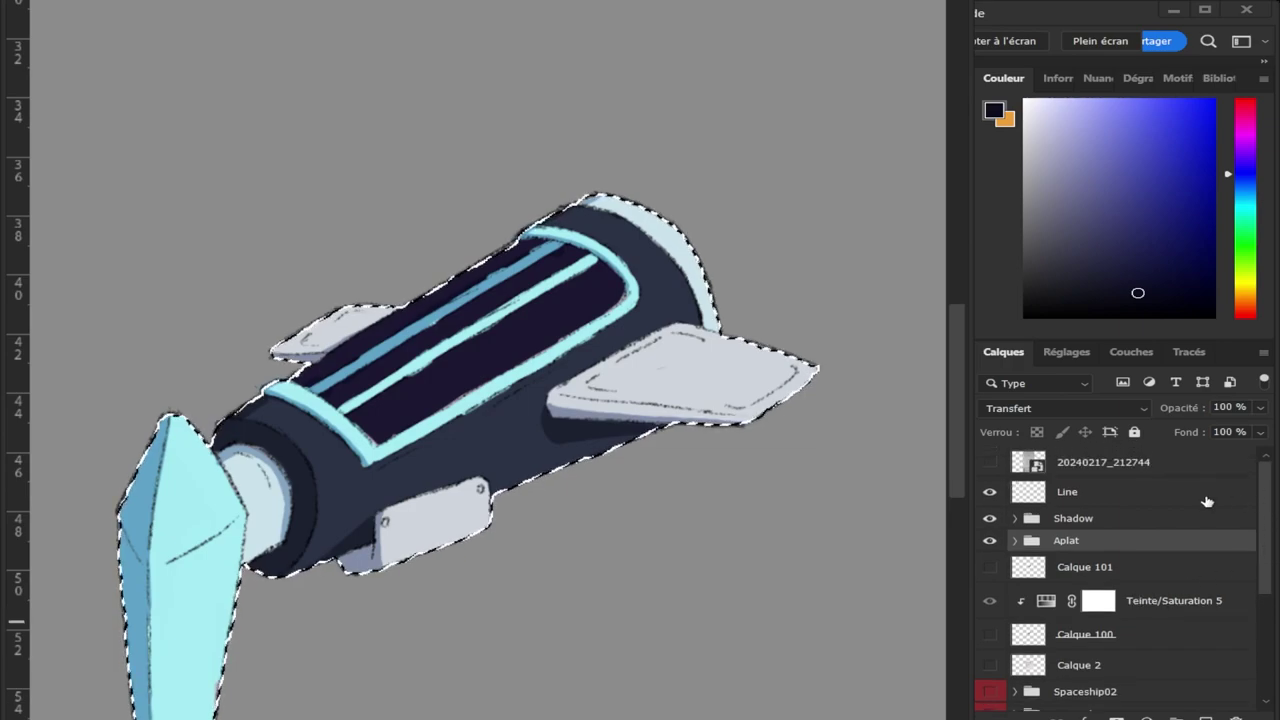
click(1078, 522)
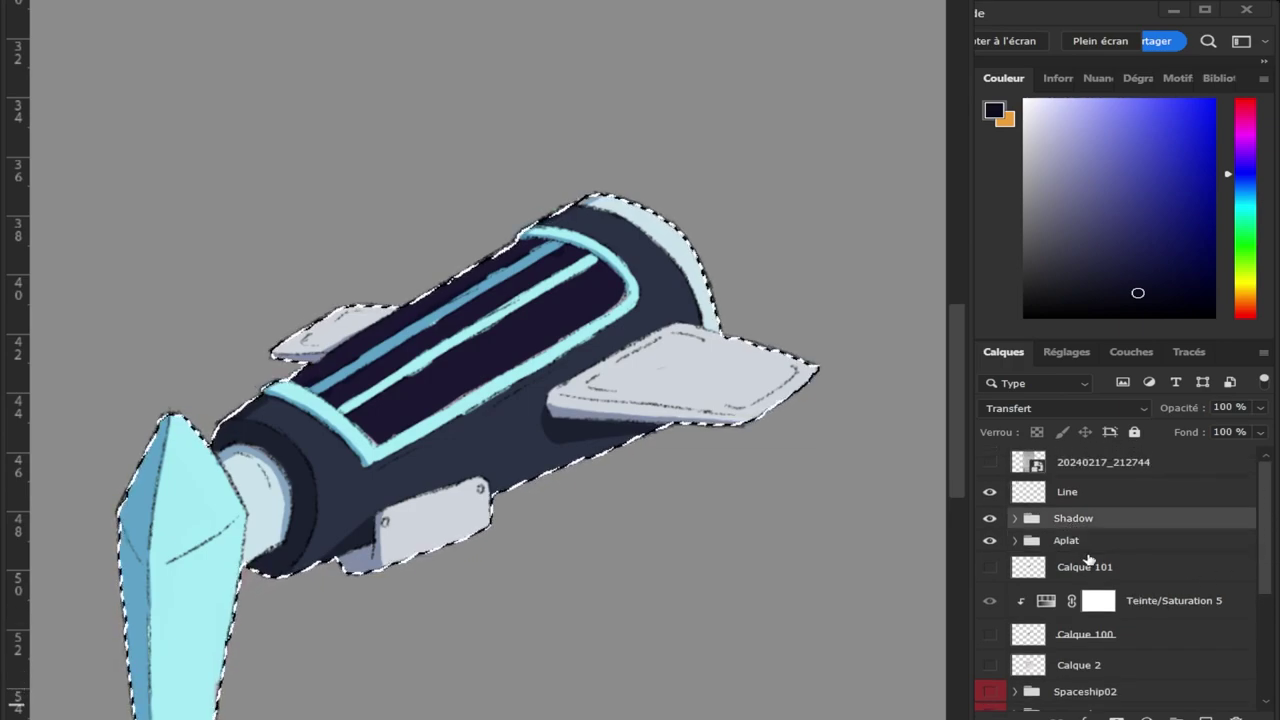
key(ctrl+shift+alt+n)
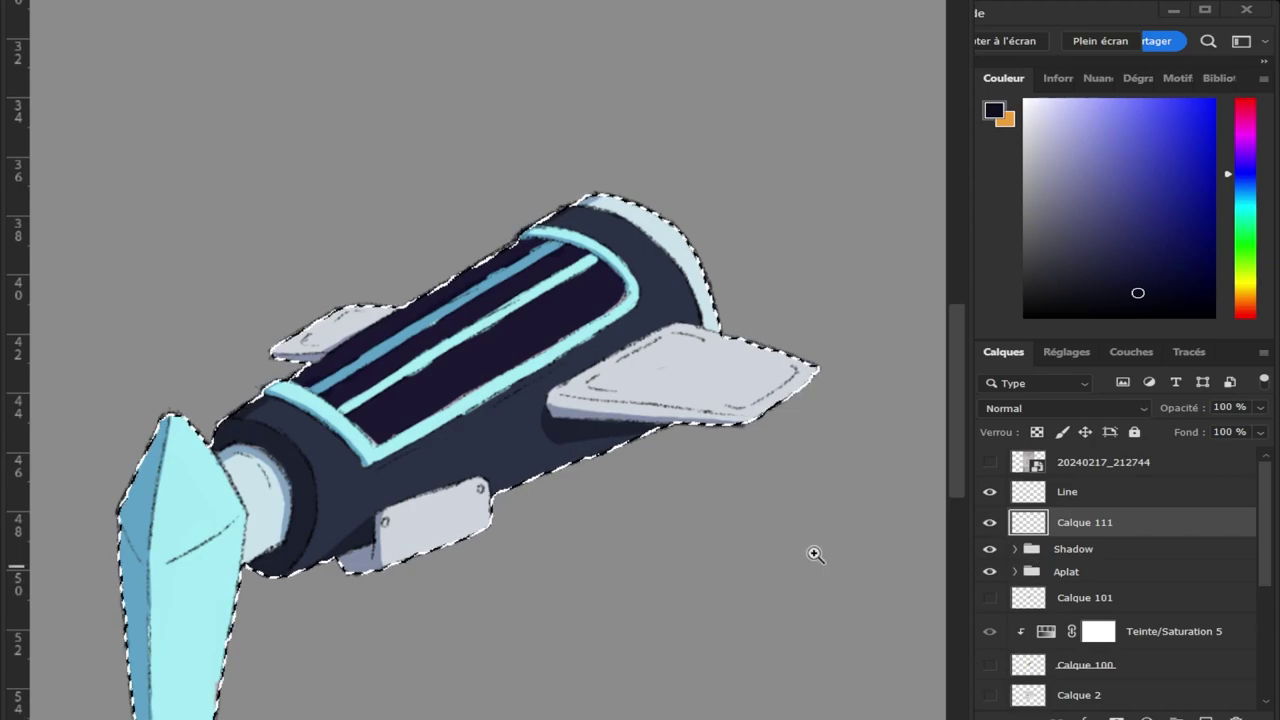
Sample the wing's light grey and paint highlights along the right wing's upper edge.
key(i)
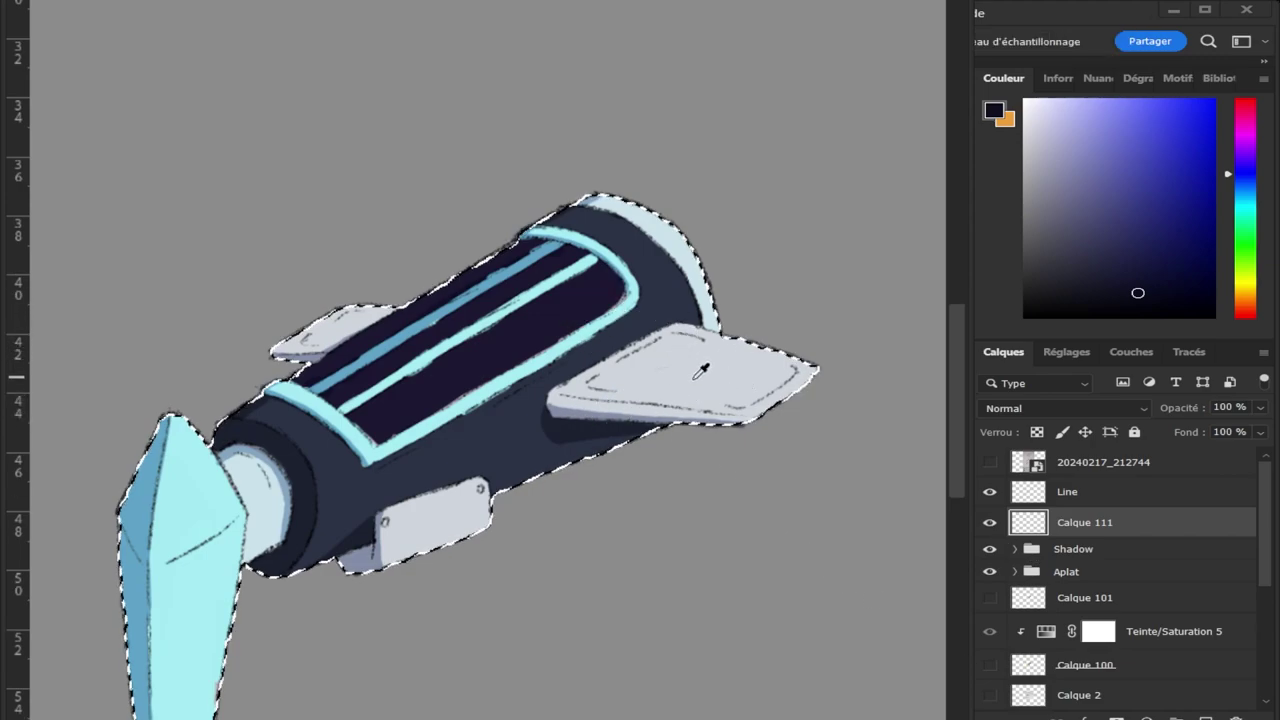
click(718, 366)
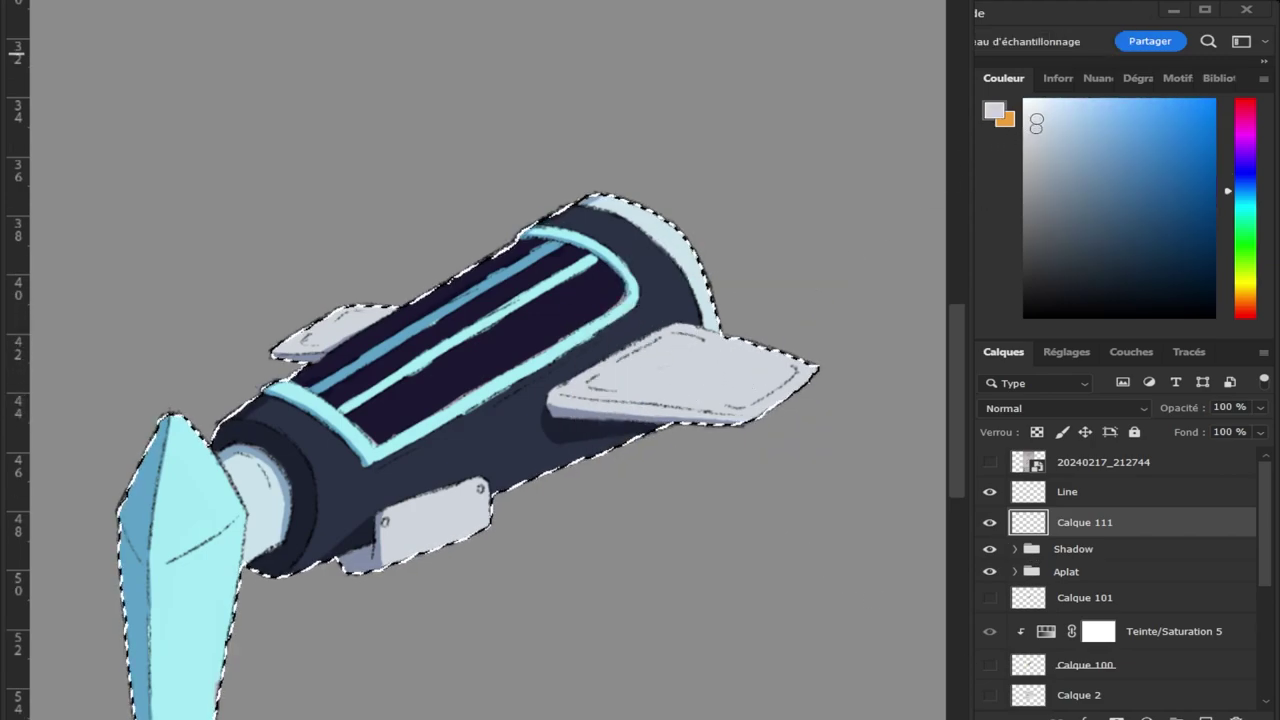
key(z)
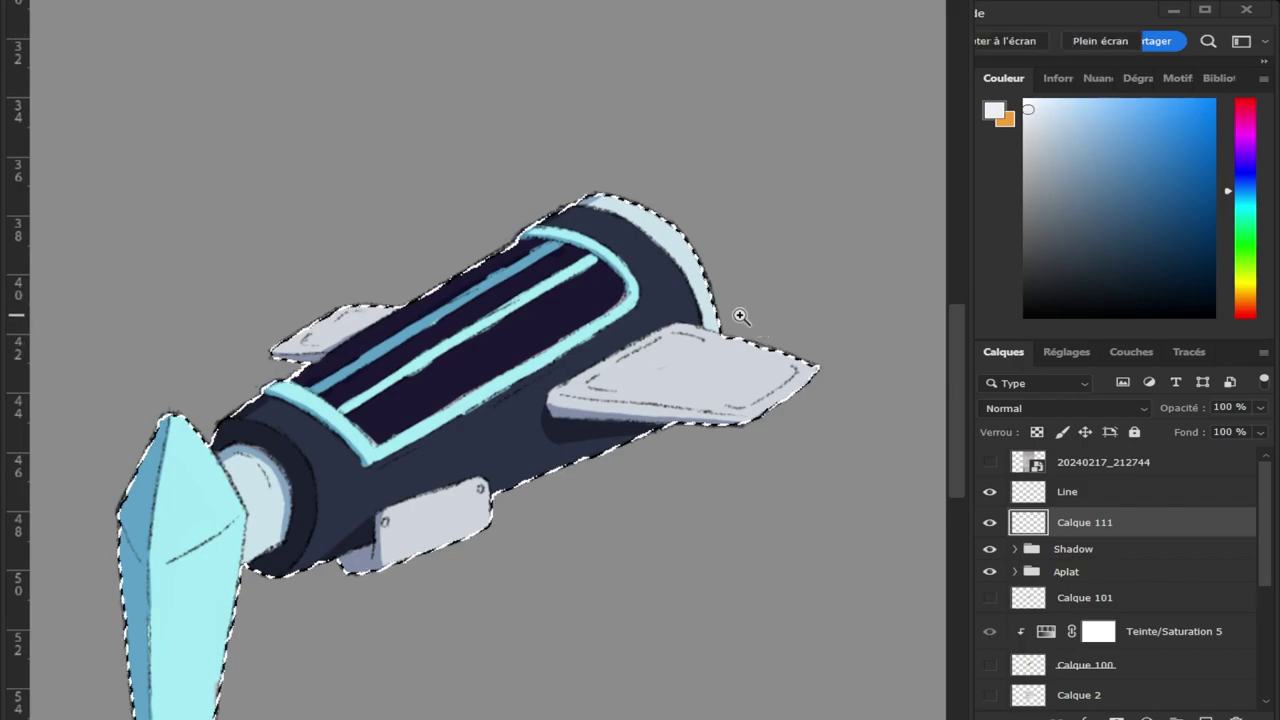
click(738, 315)
key(b)
drag(729, 371, 916, 436)
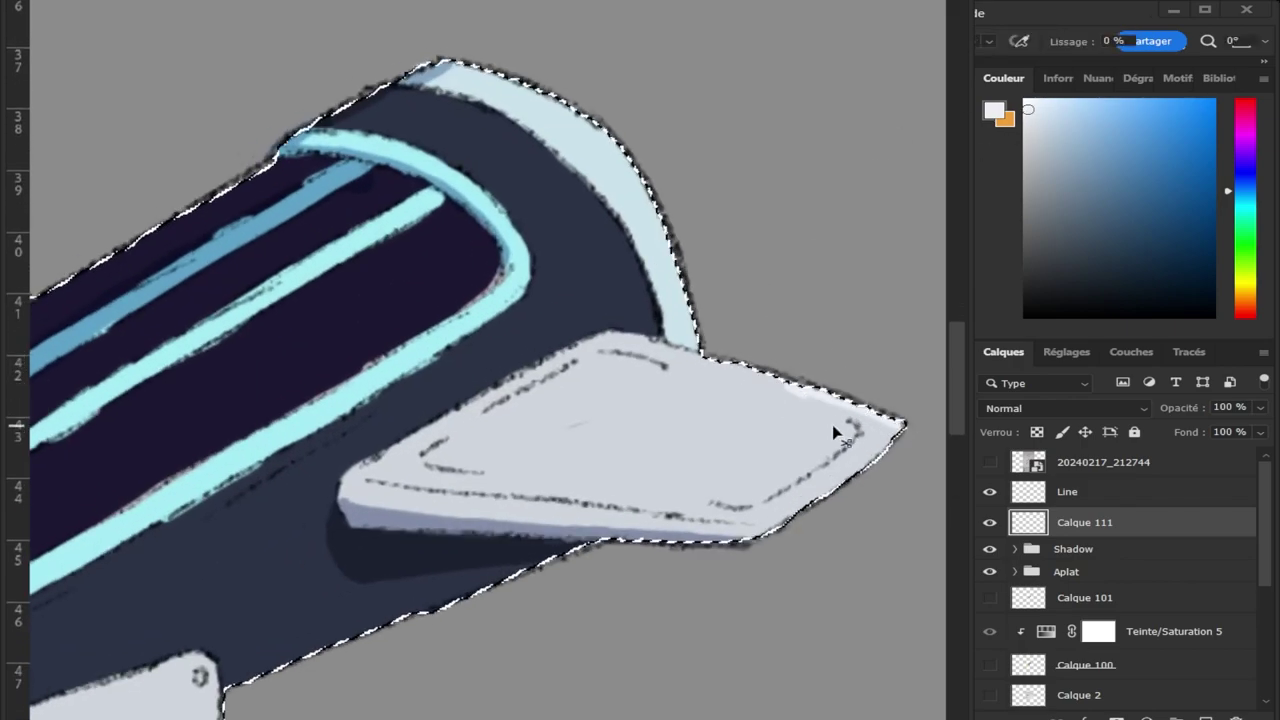
drag(787, 389, 915, 432)
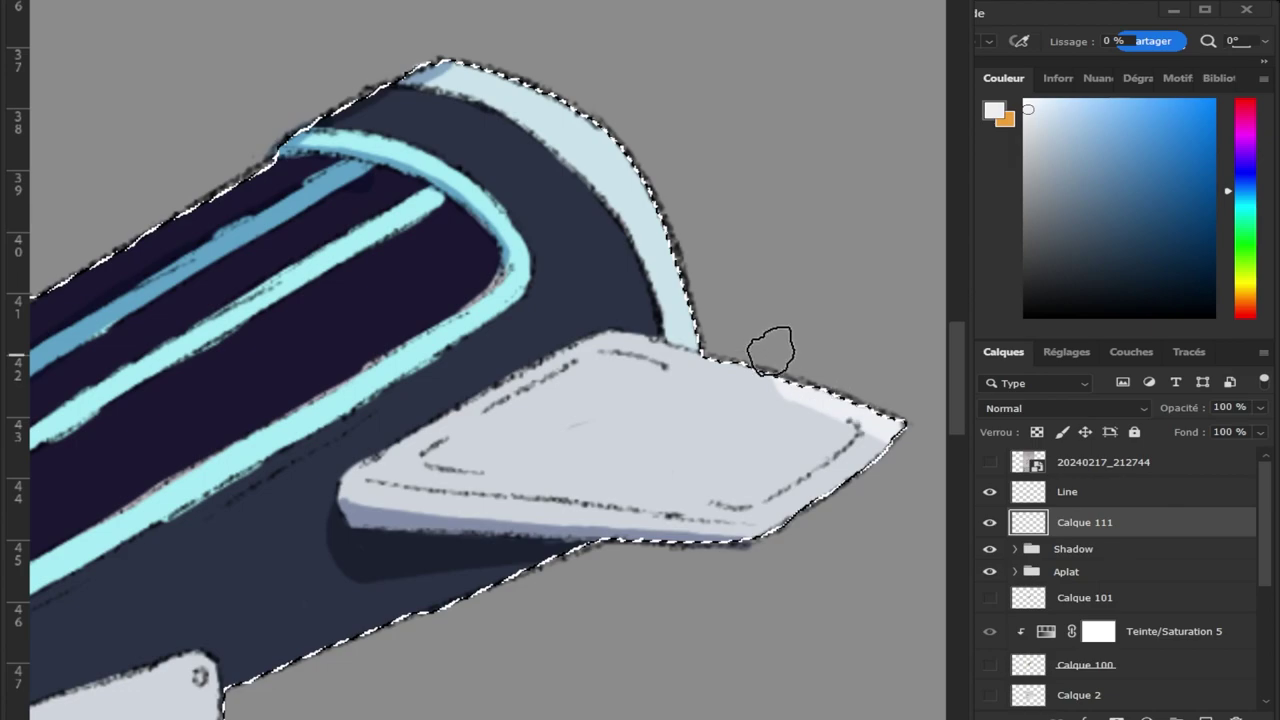
mouse_move(623, 334)
mouse_down()
mouse_move(823, 395)
mouse_move(620, 322)
mouse_up()
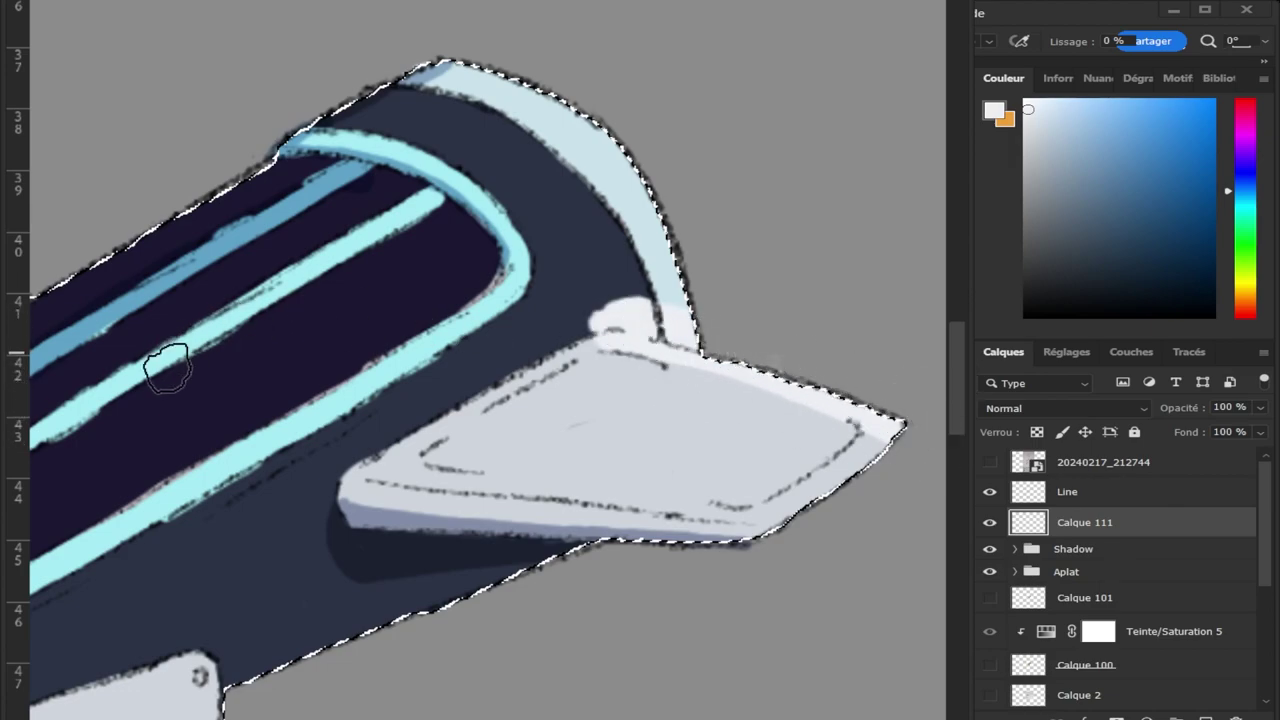
Cover the white bump beside the wing with navy inside the ship selection.
key(ctrl+d)
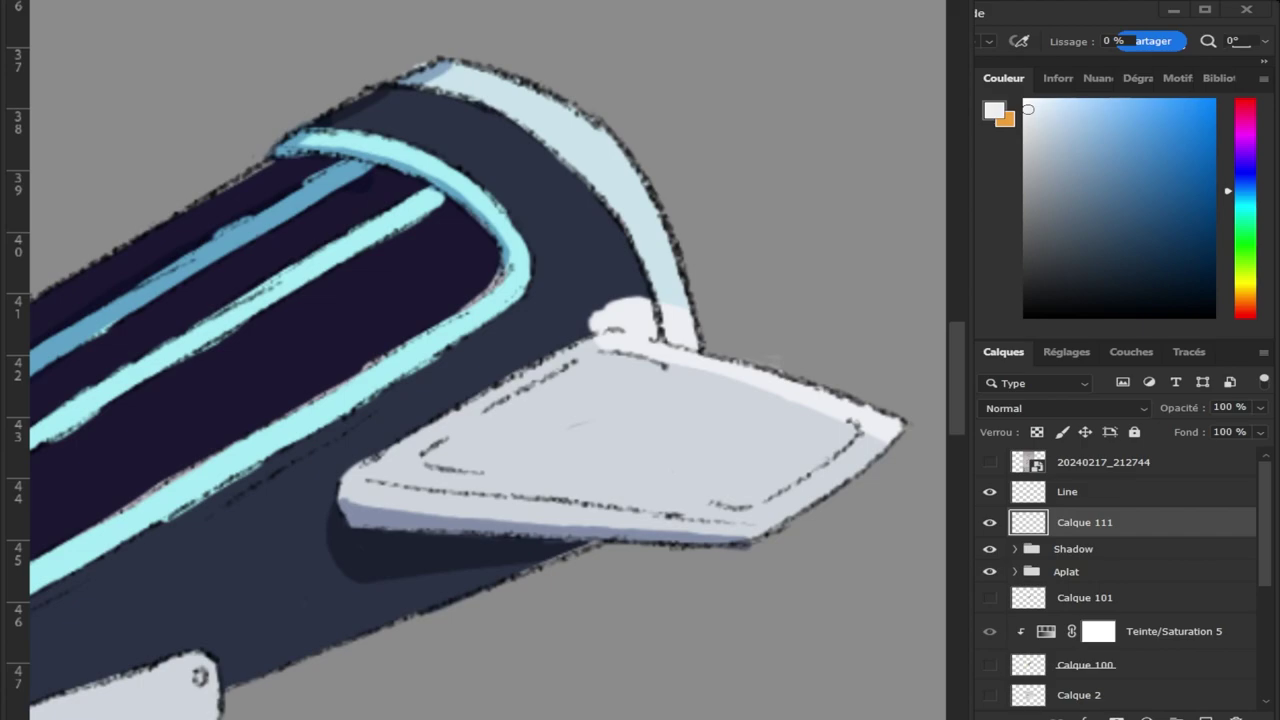
key(ctrl+h)
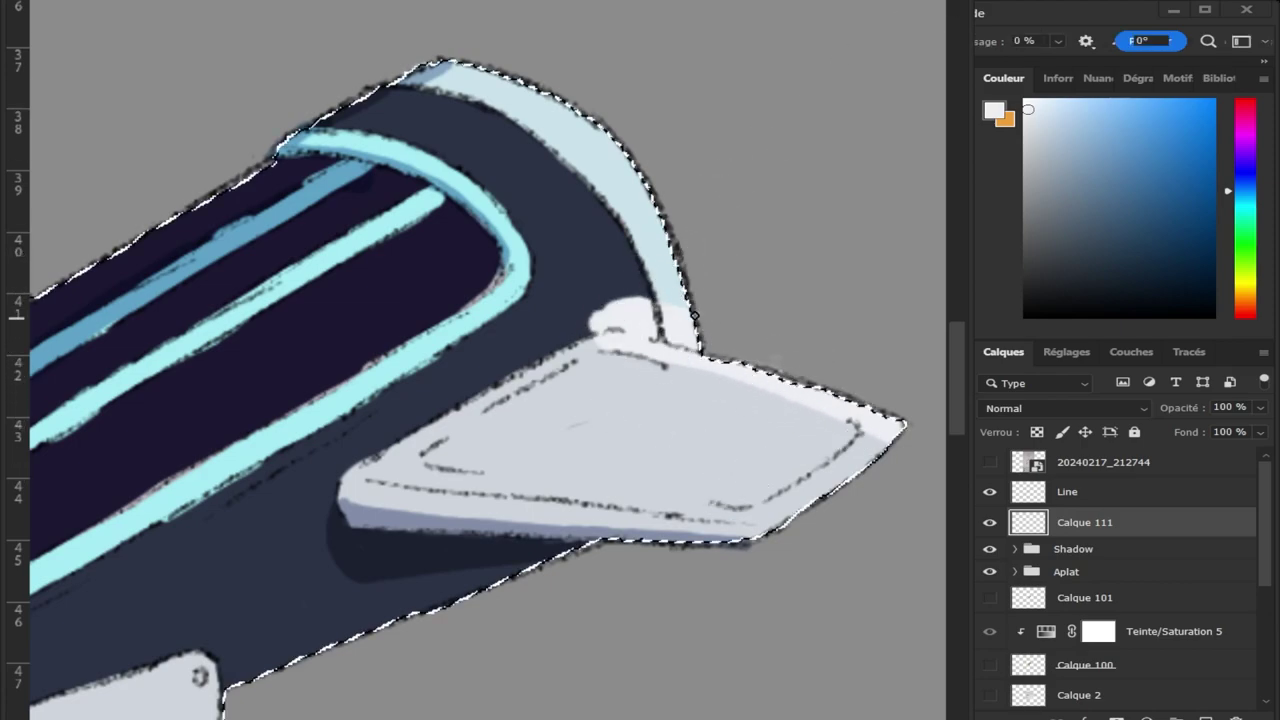
click(622, 312)
mouse_move(622, 312)
mouse_down()
mouse_move(643, 300)
mouse_move(615, 311)
mouse_up()
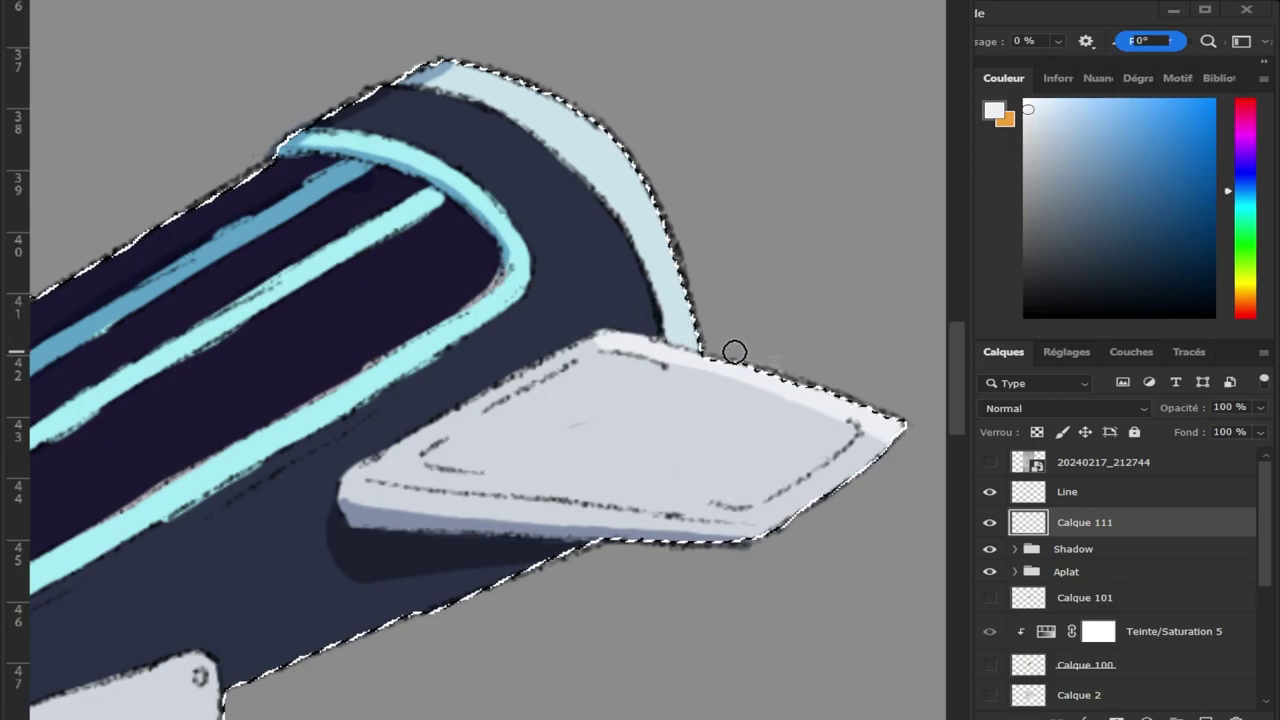
key(e)
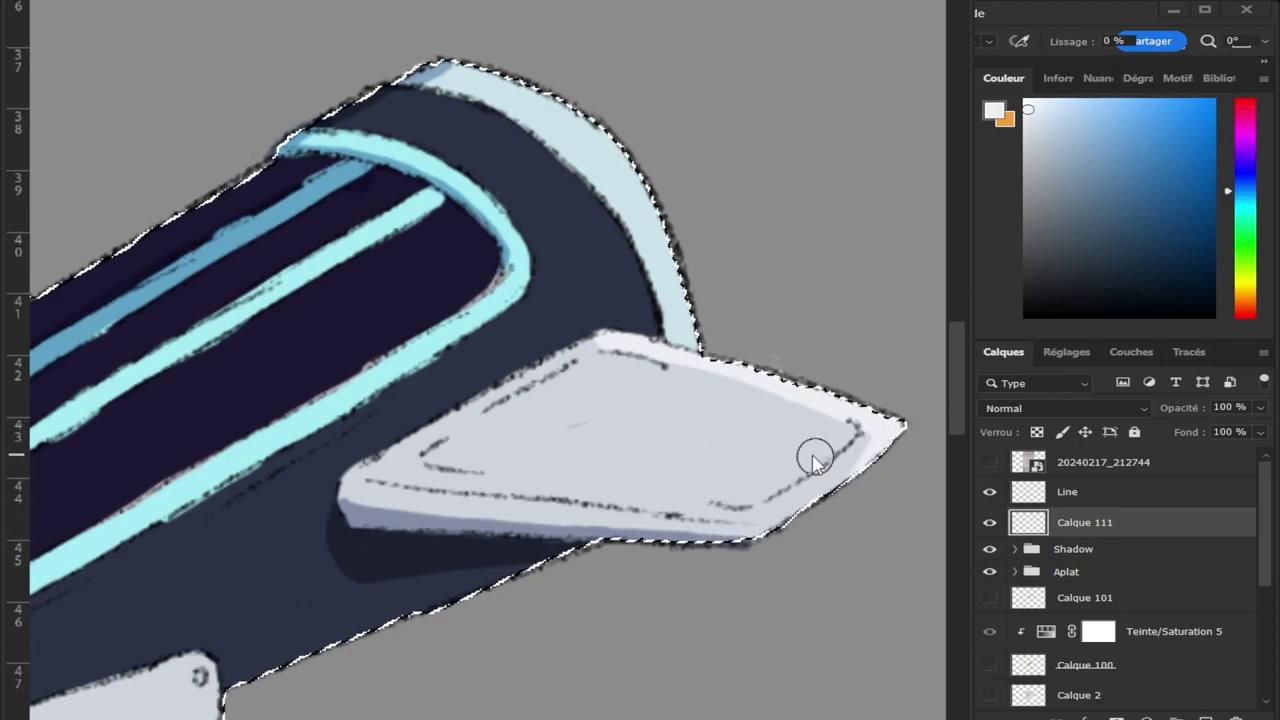
key(z)
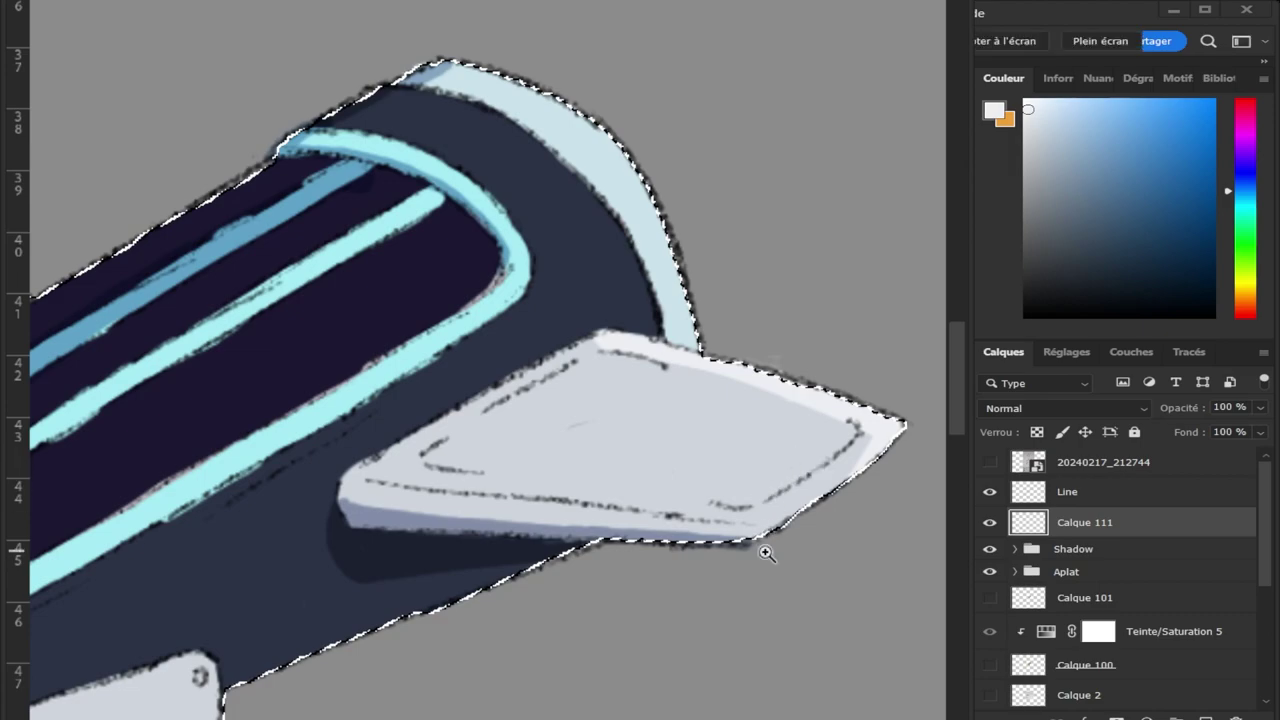
alt+click(829, 653)
click(341, 438)
key(e)
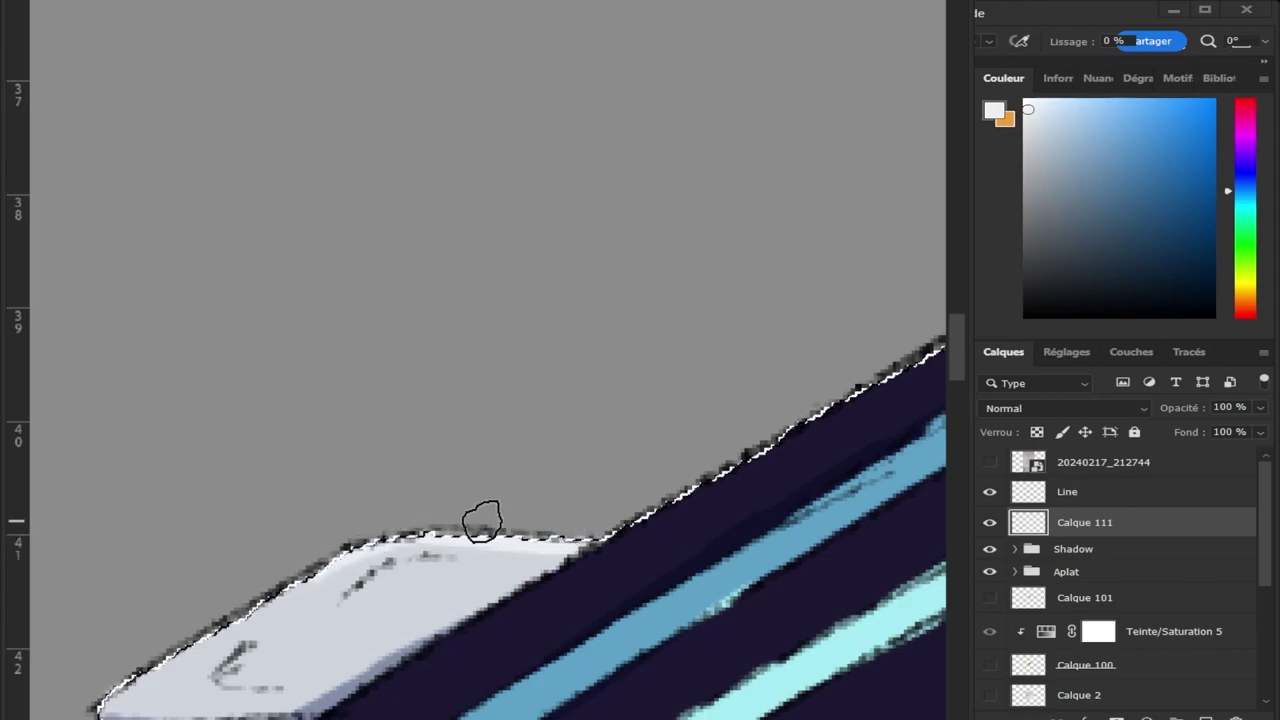
Add a light edge highlight to the lower hull plate, undoing the overlong stroke.
key(z)
alt+click(266, 446)
alt+click(420, 455)
click(480, 610)
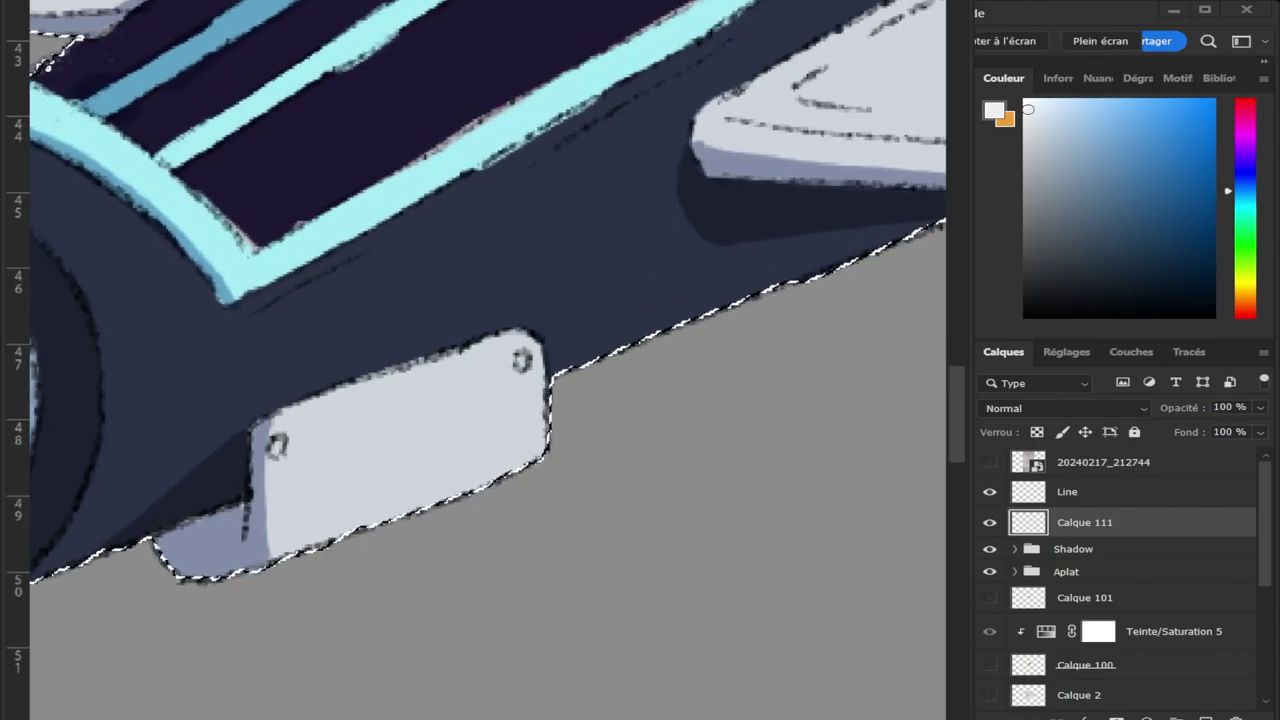
key(e)
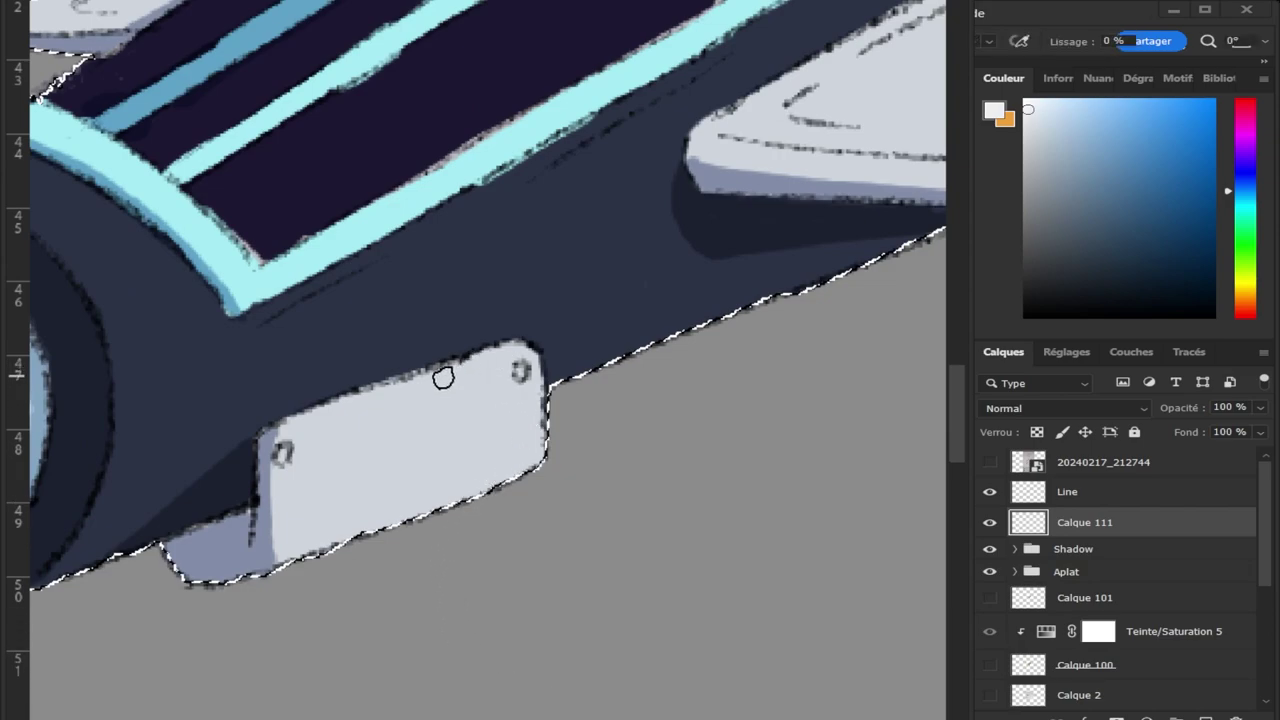
mouse_move(377, 382)
mouse_down()
mouse_move(360, 397)
mouse_move(476, 357)
mouse_move(532, 361)
mouse_move(538, 430)
mouse_up()
key(ctrl+z)
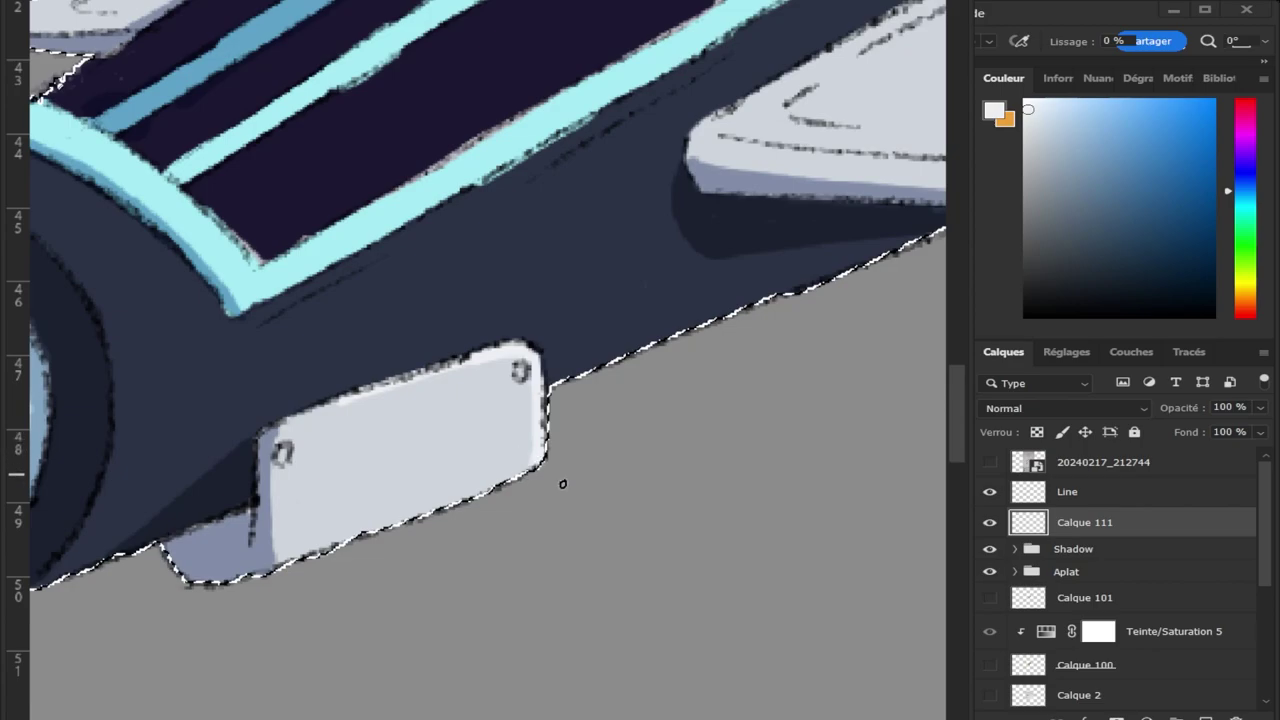
key(z)
alt+click(562, 484)
alt+click(677, 549)
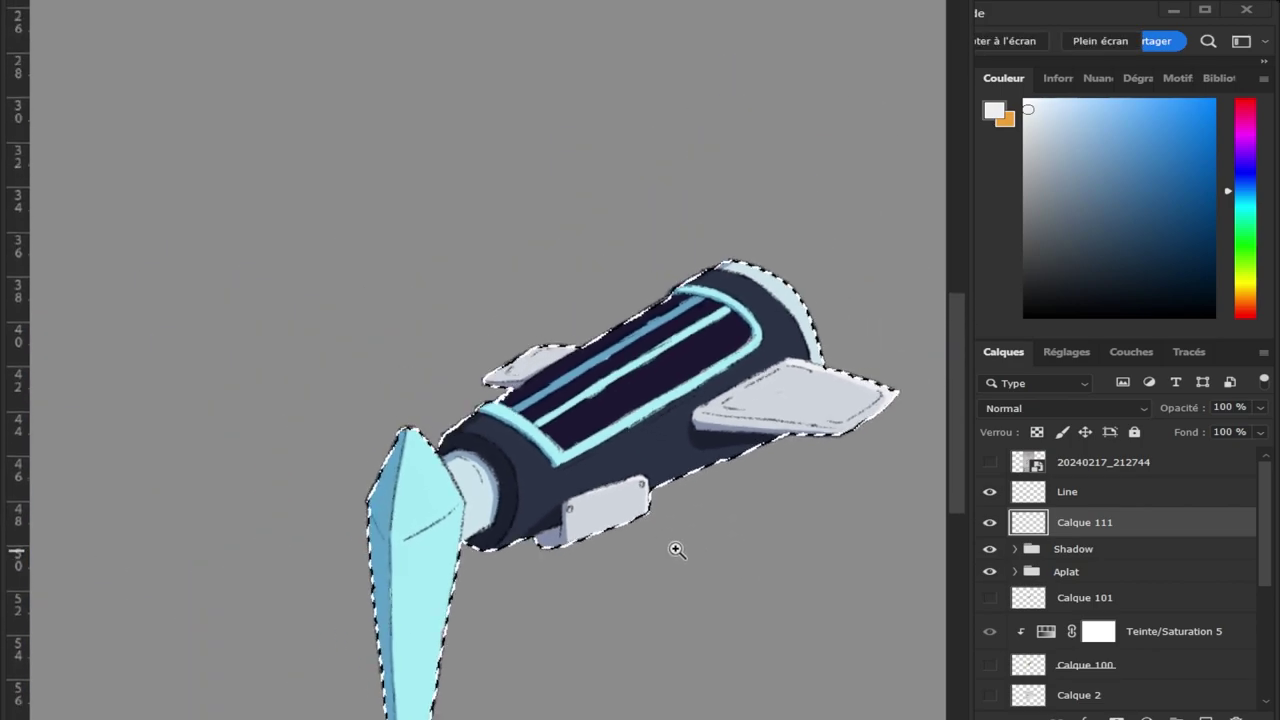
On new layer Calque 112, paint the crystal blade's cyan onto its upper facet and right edge.
click(1186, 707)
key(i)
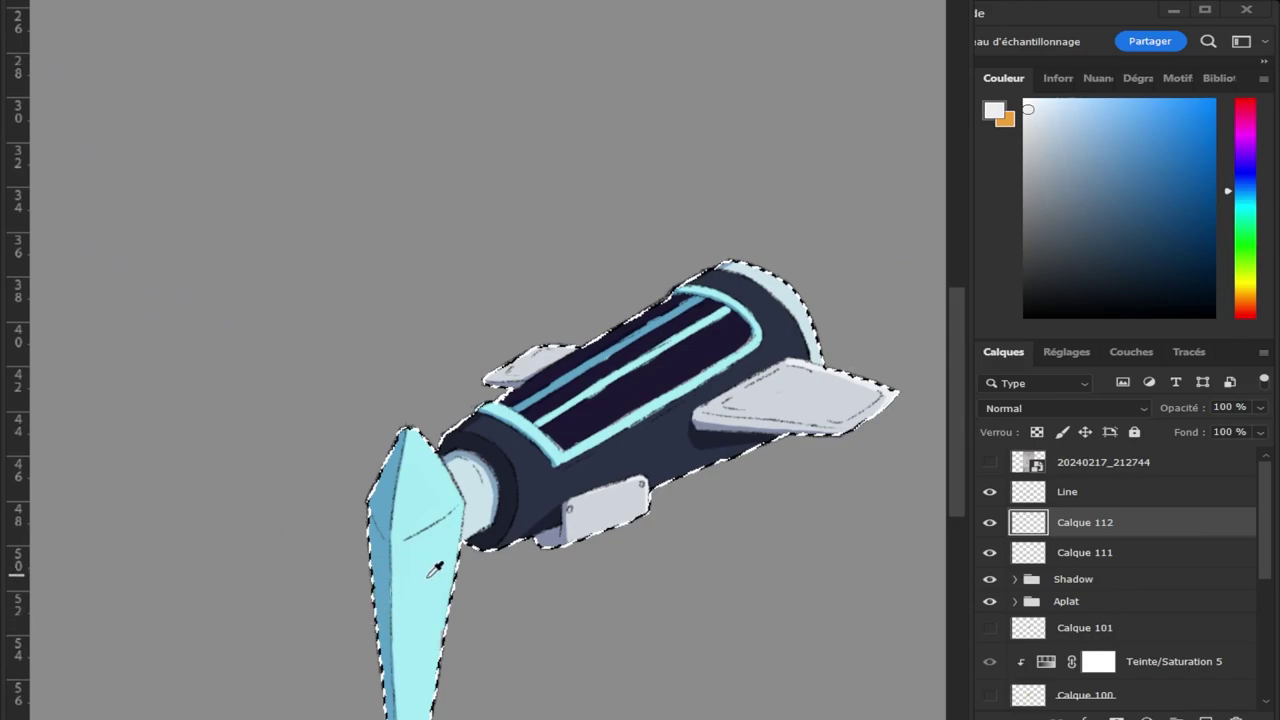
click(430, 575)
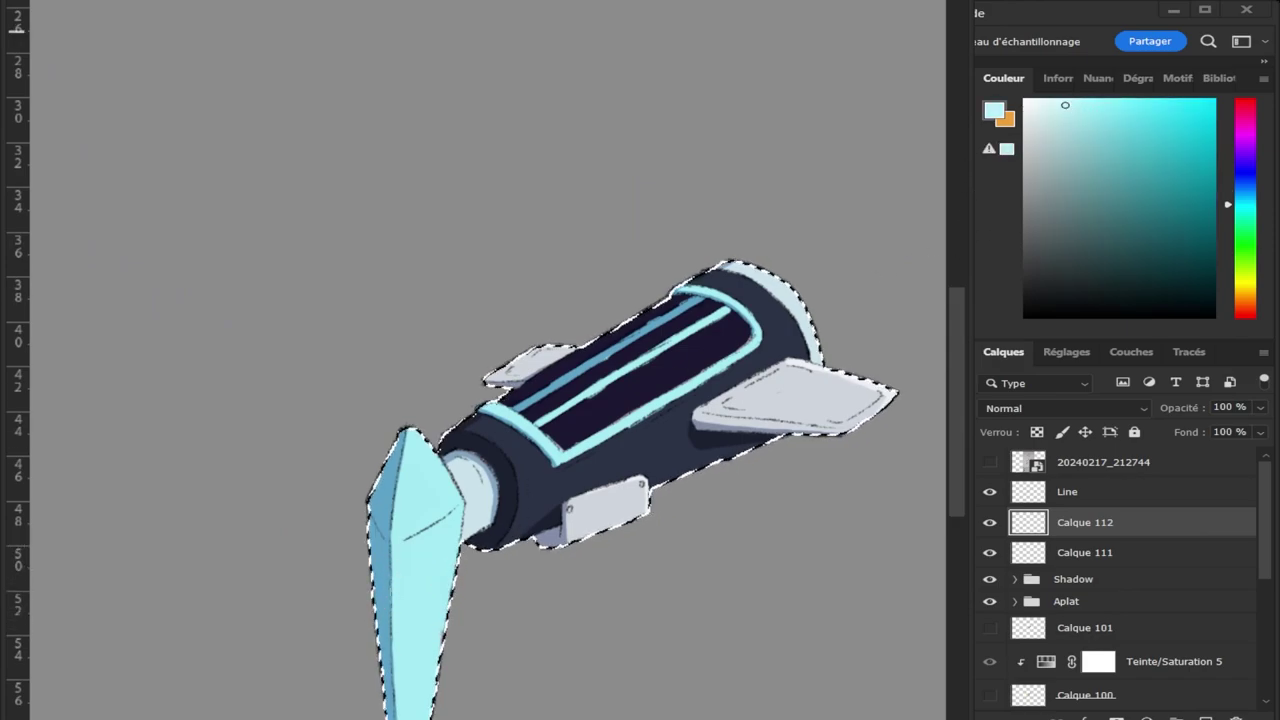
key(z)
click(482, 650)
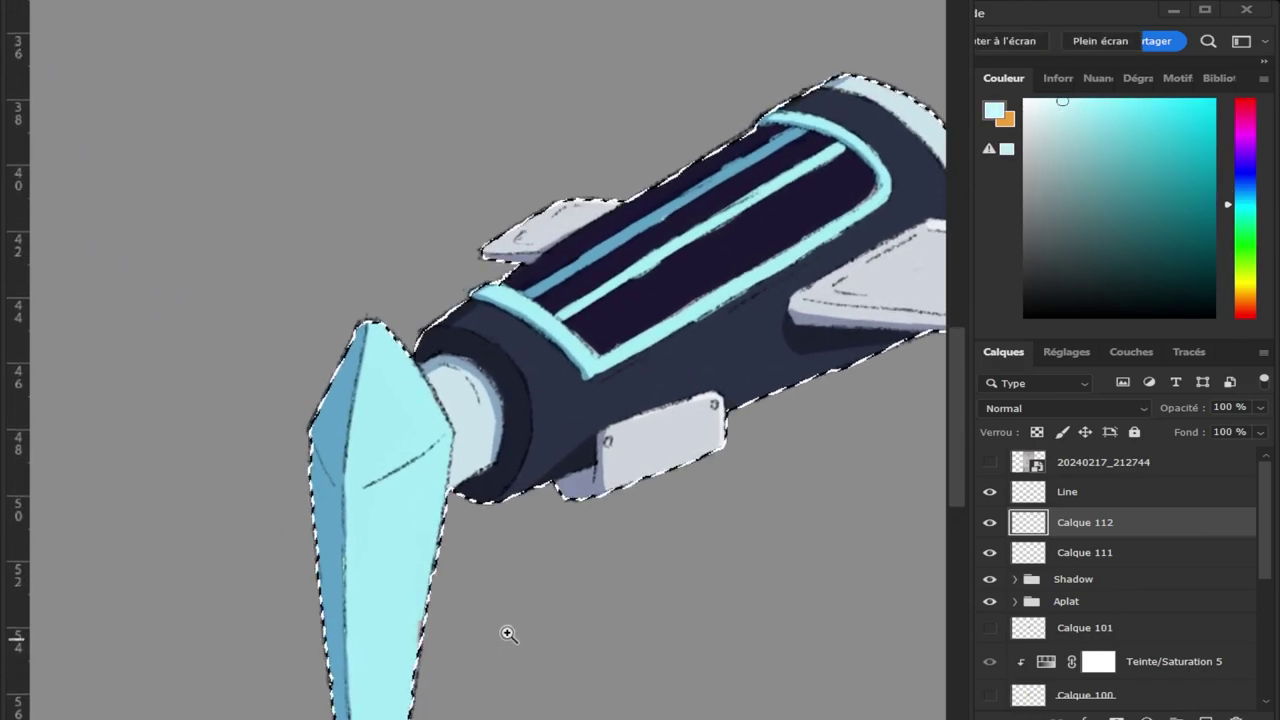
key(b)
drag(380, 343, 432, 416)
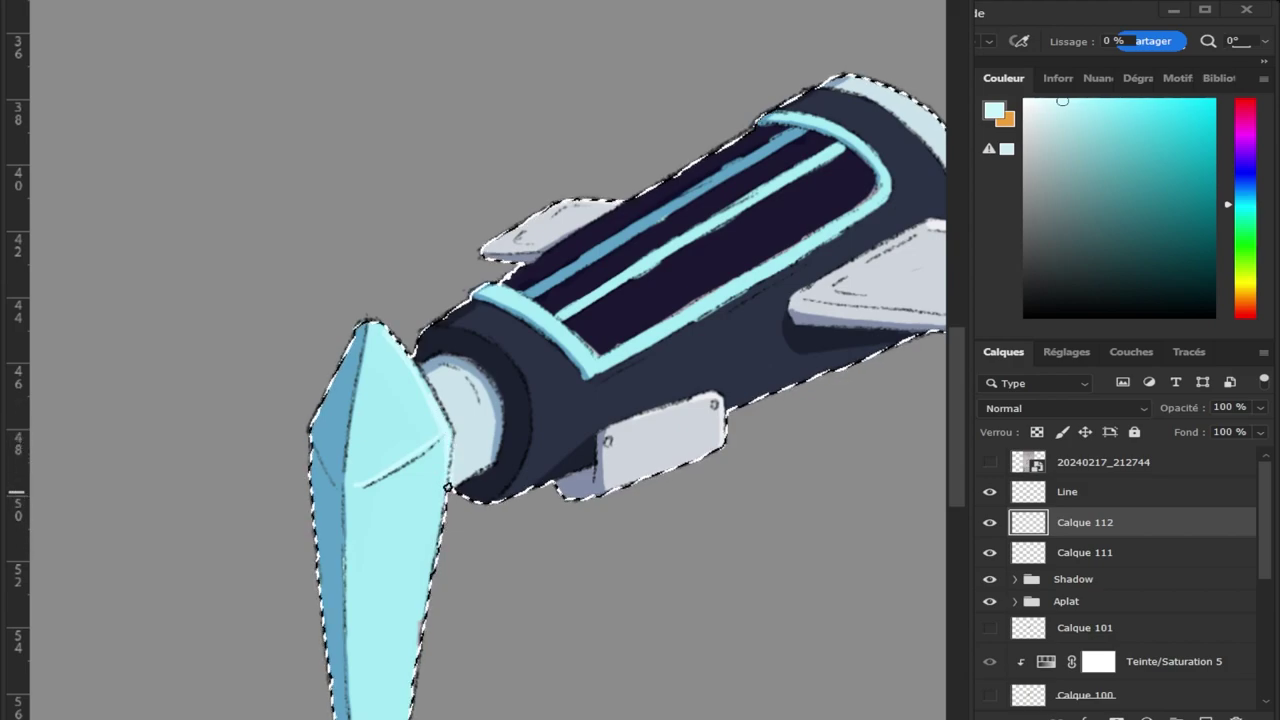
drag(447, 488, 412, 704)
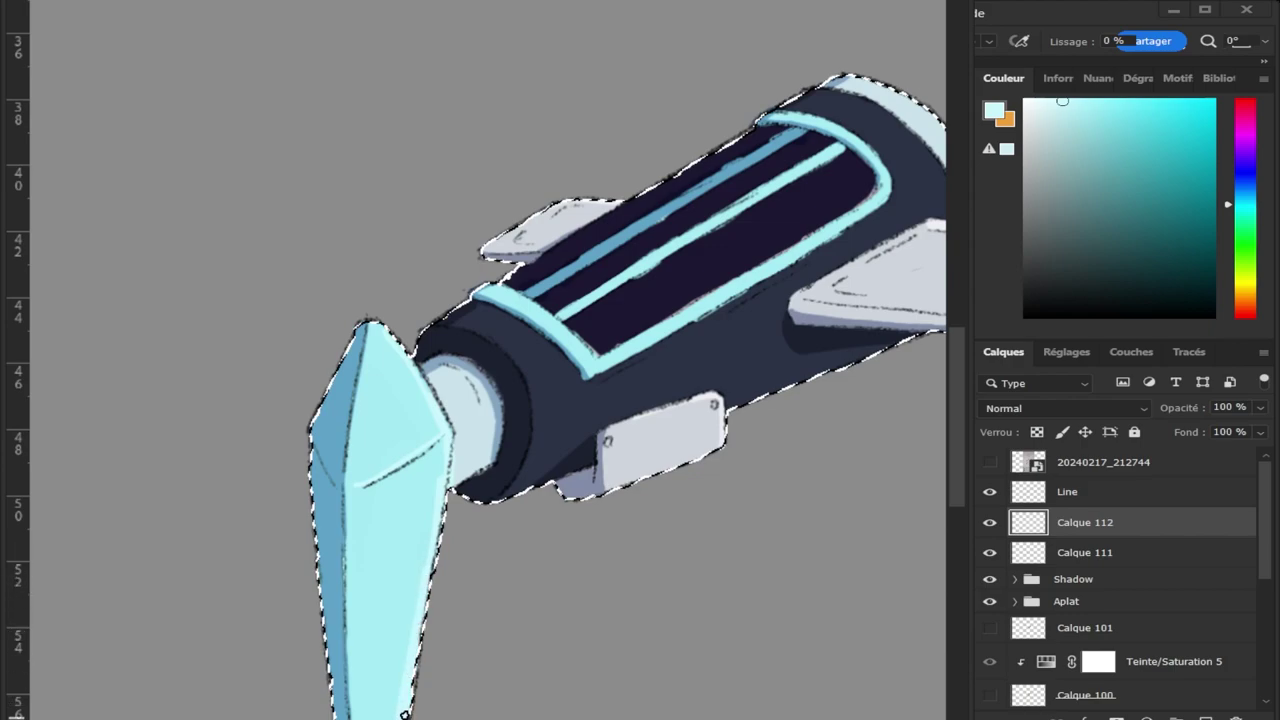
Zoom out to the whole ship and add empty layer Calque 113 on top.
key(Tab)
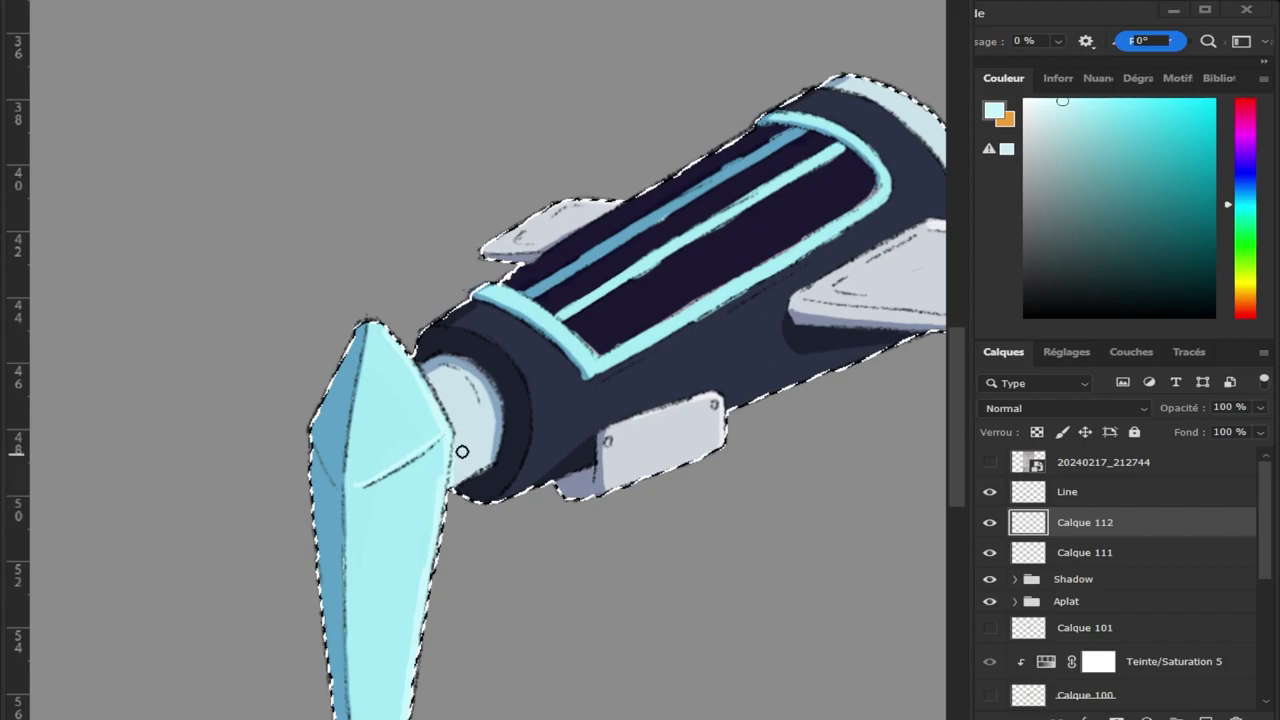
key(z)
mouse_move(471, 566)
mouse_down()
mouse_move(414, 531)
mouse_move(650, 528)
mouse_move(583, 557)
mouse_move(623, 537)
mouse_up()
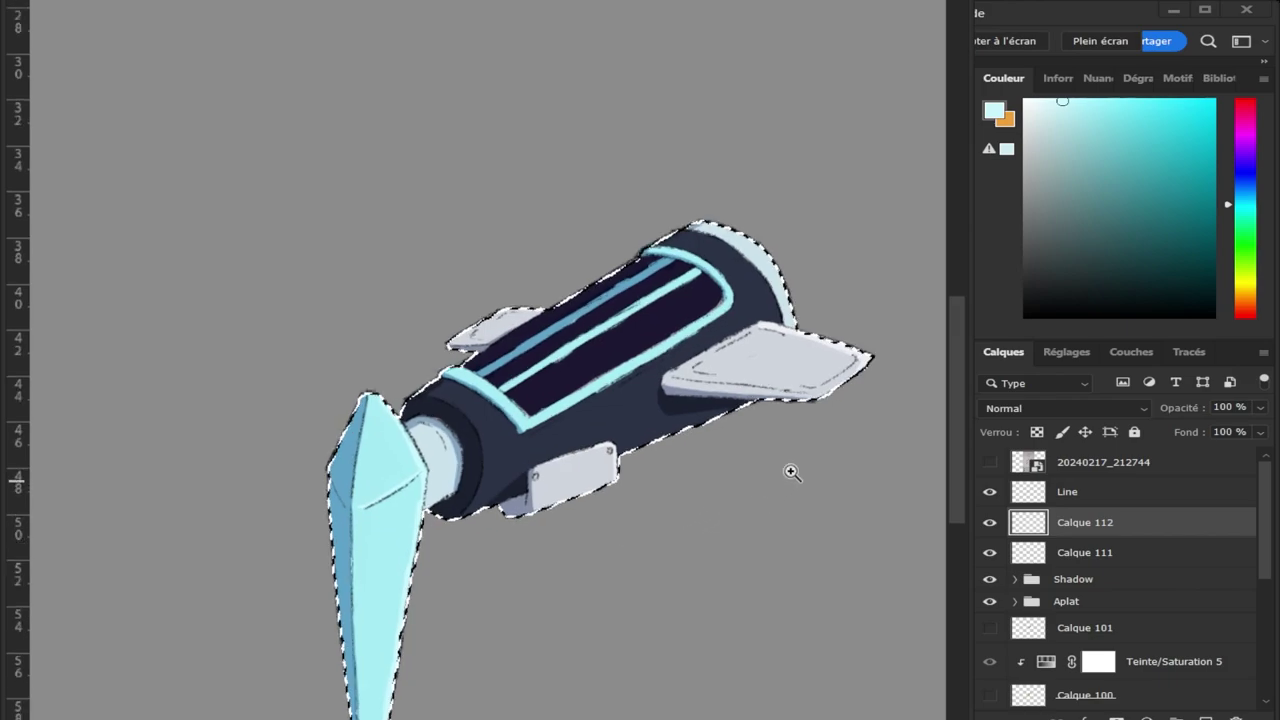
mouse_move(791, 469)
mouse_down()
mouse_move(698, 492)
mouse_move(940, 450)
mouse_up()
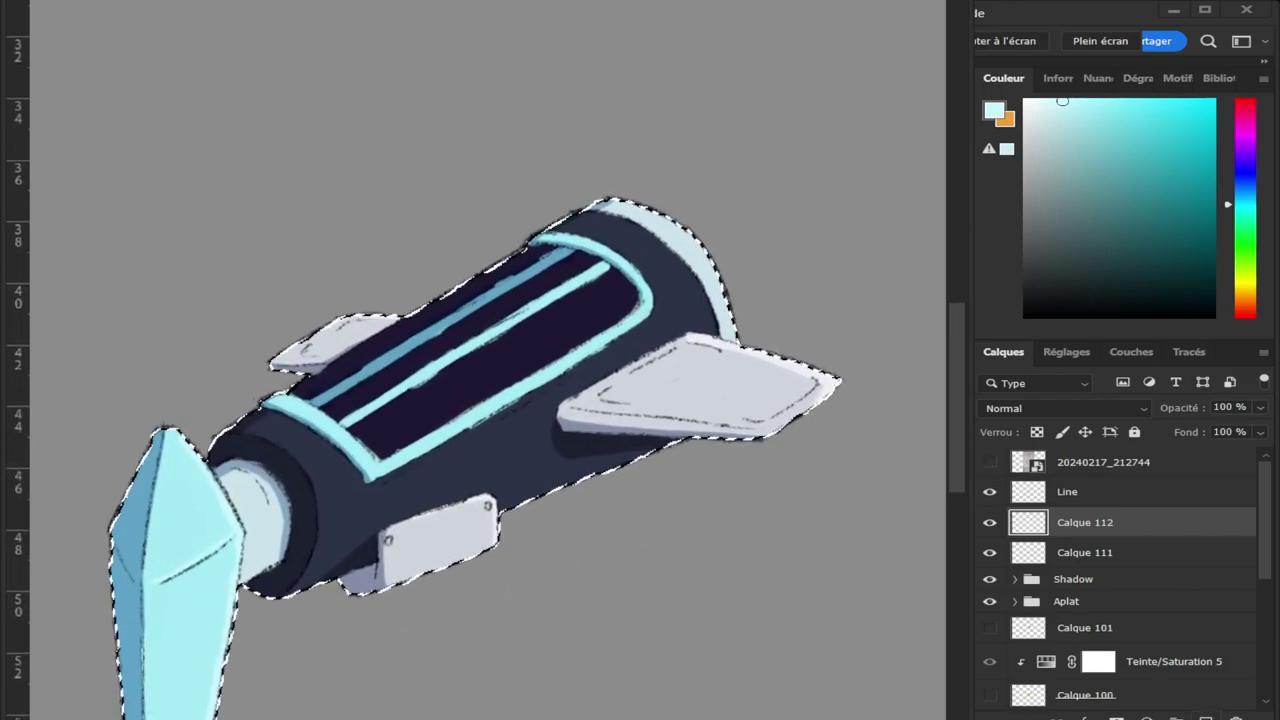
key(ctrl+shift+alt+n)
Sample the hull navy, lighten it, and brush a blue-grey rim highlight along the upper hull edge.
key(i)
click(529, 440)
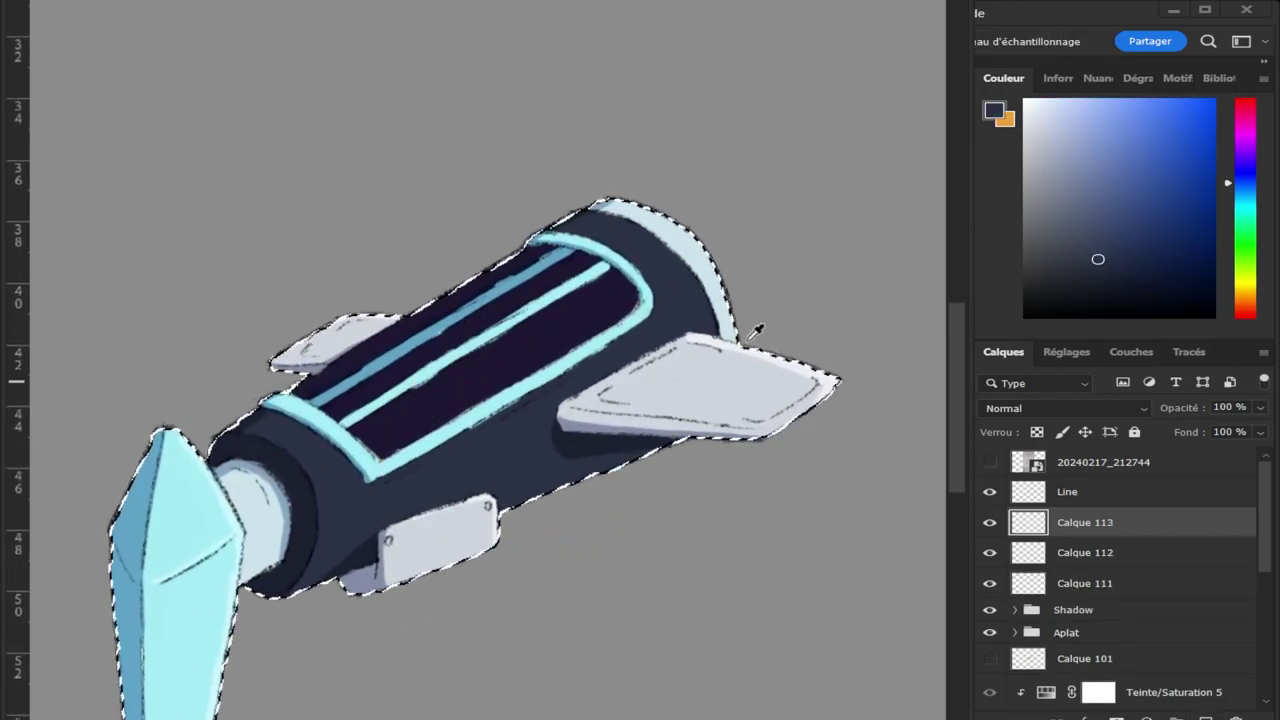
click(1097, 228)
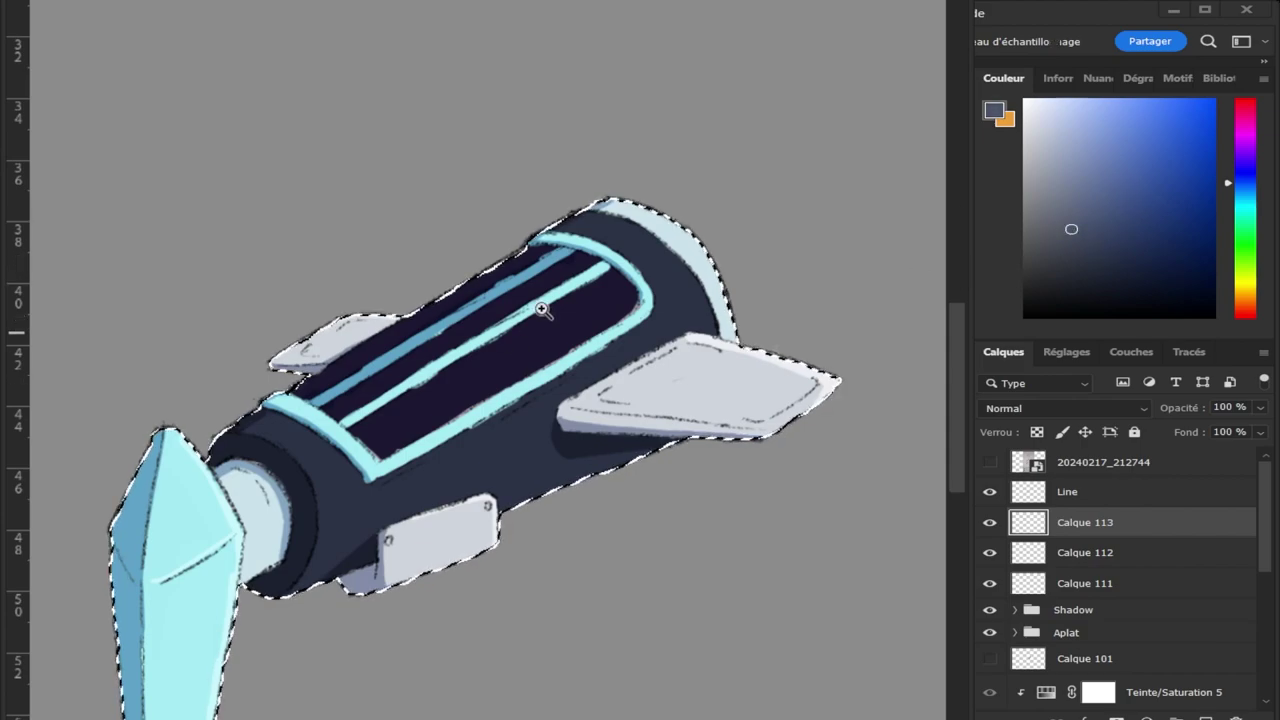
key(b)
scroll(600, 250, up, 2)
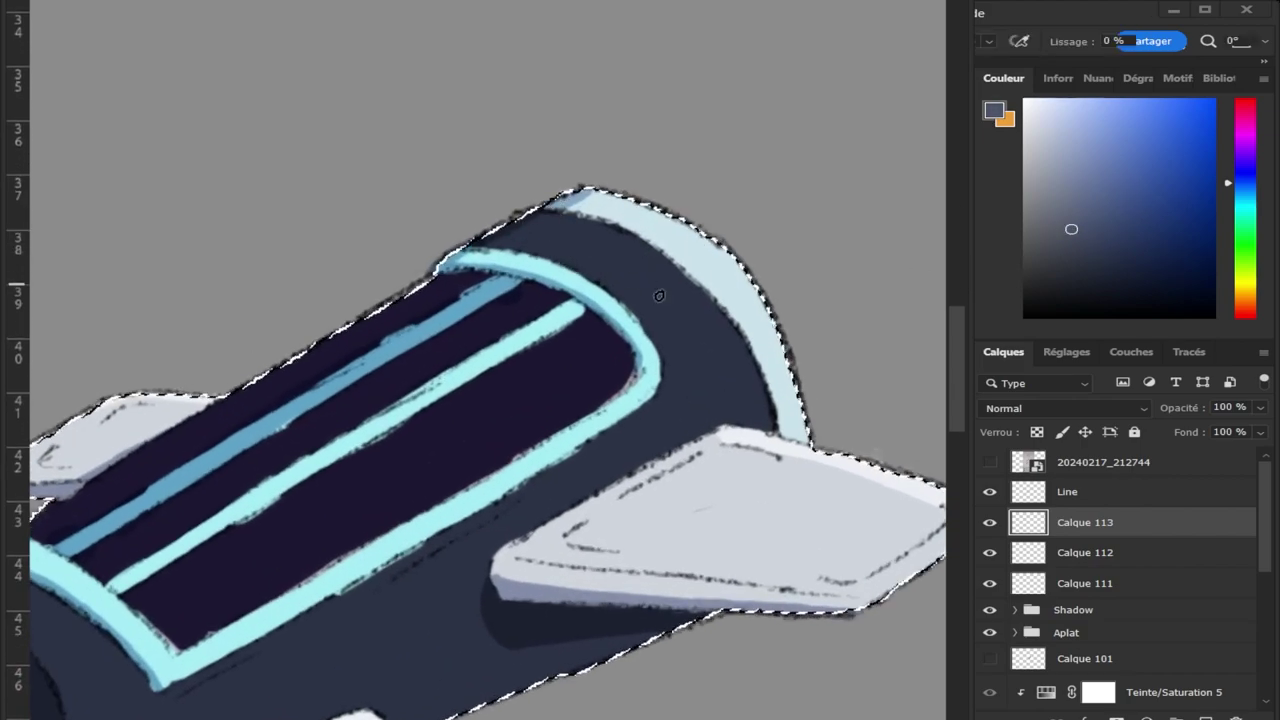
mouse_move(764, 401)
mouse_down()
mouse_move(706, 307)
mouse_move(668, 278)
mouse_up()
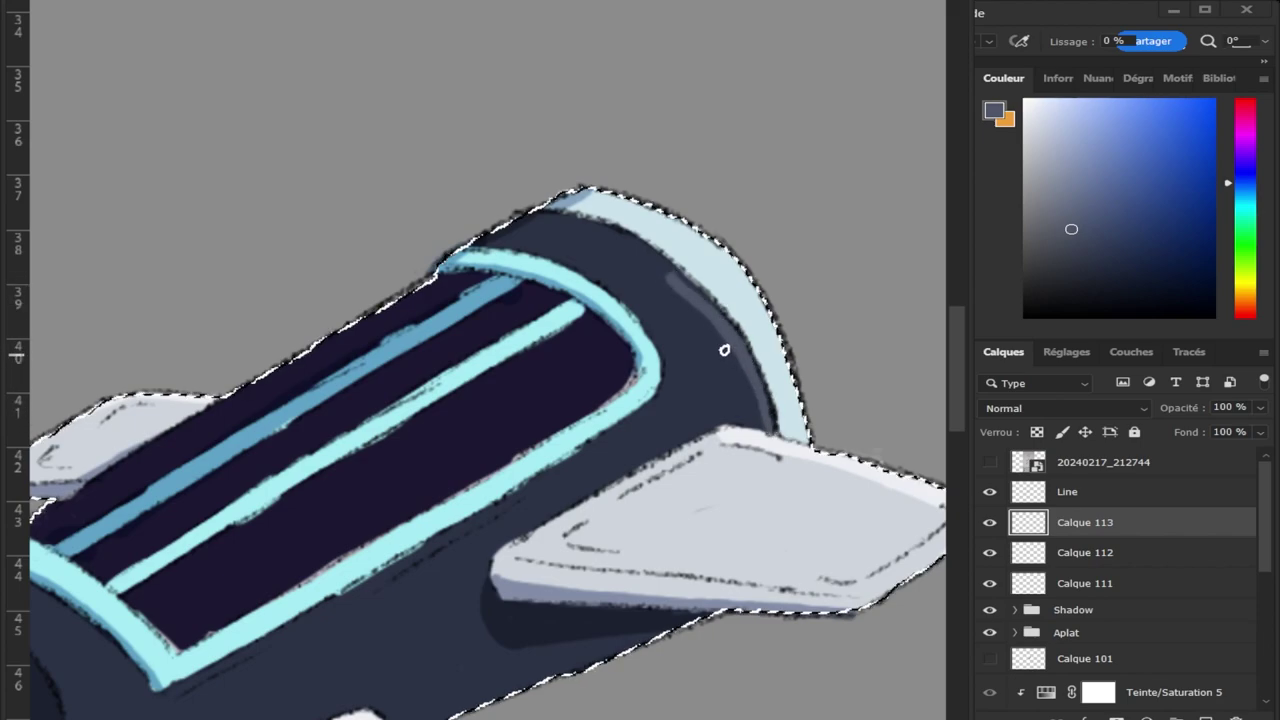
drag(572, 216, 704, 302)
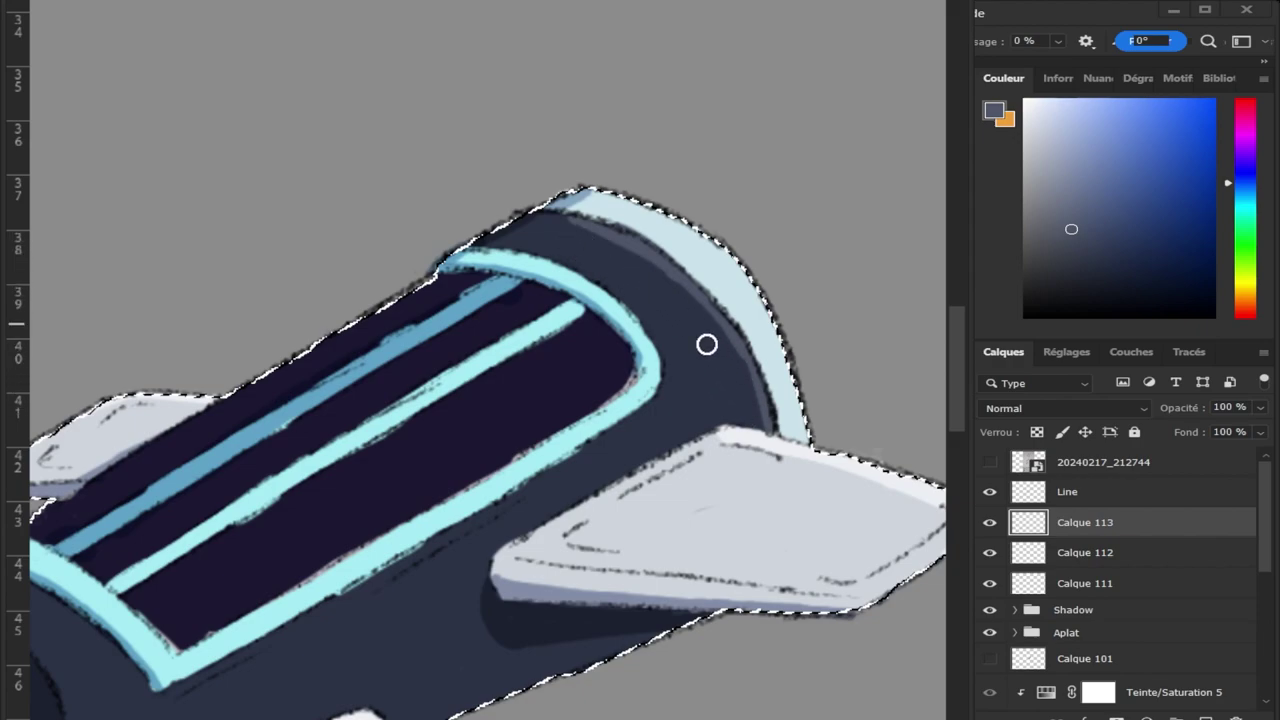
key(z)
alt+click(620, 355)
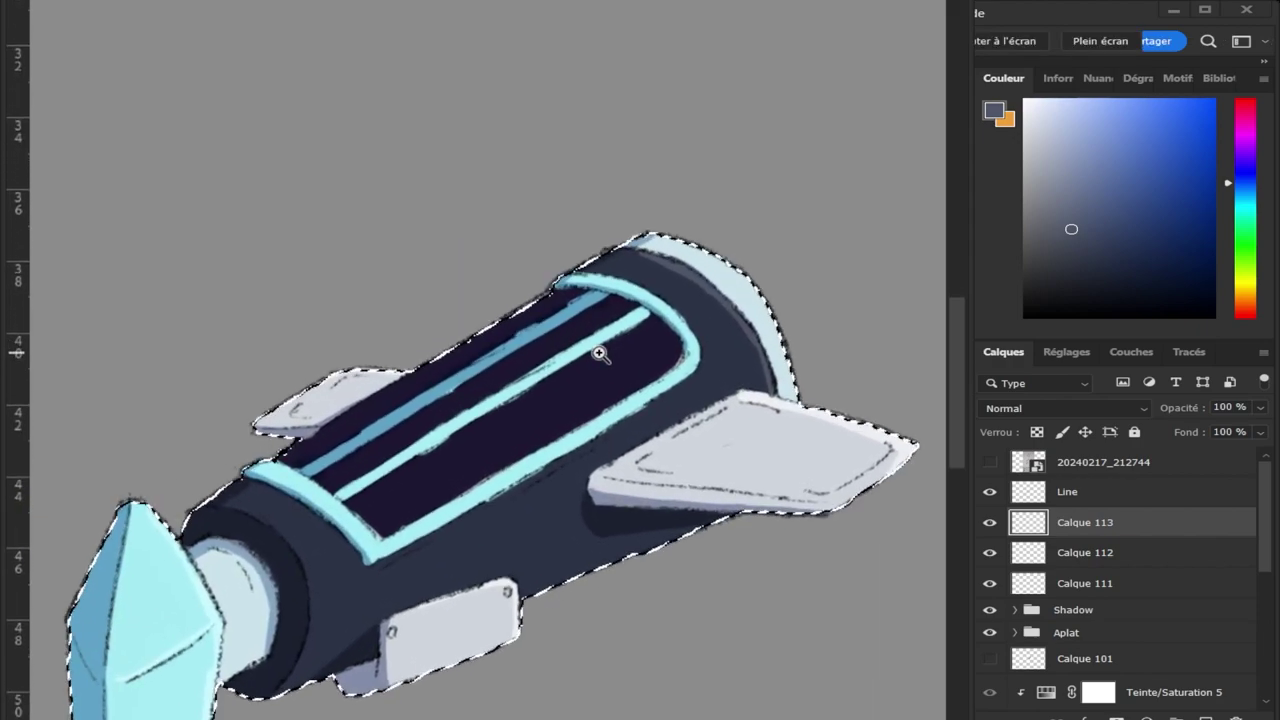
key(b)
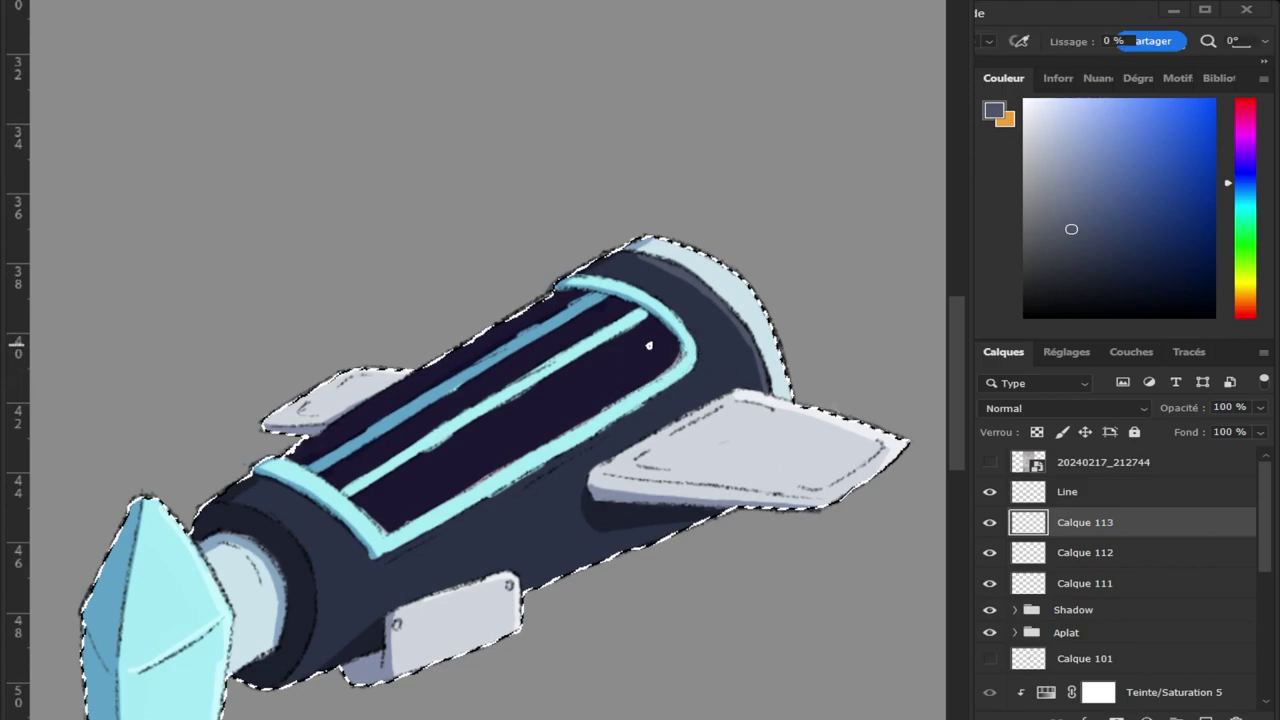
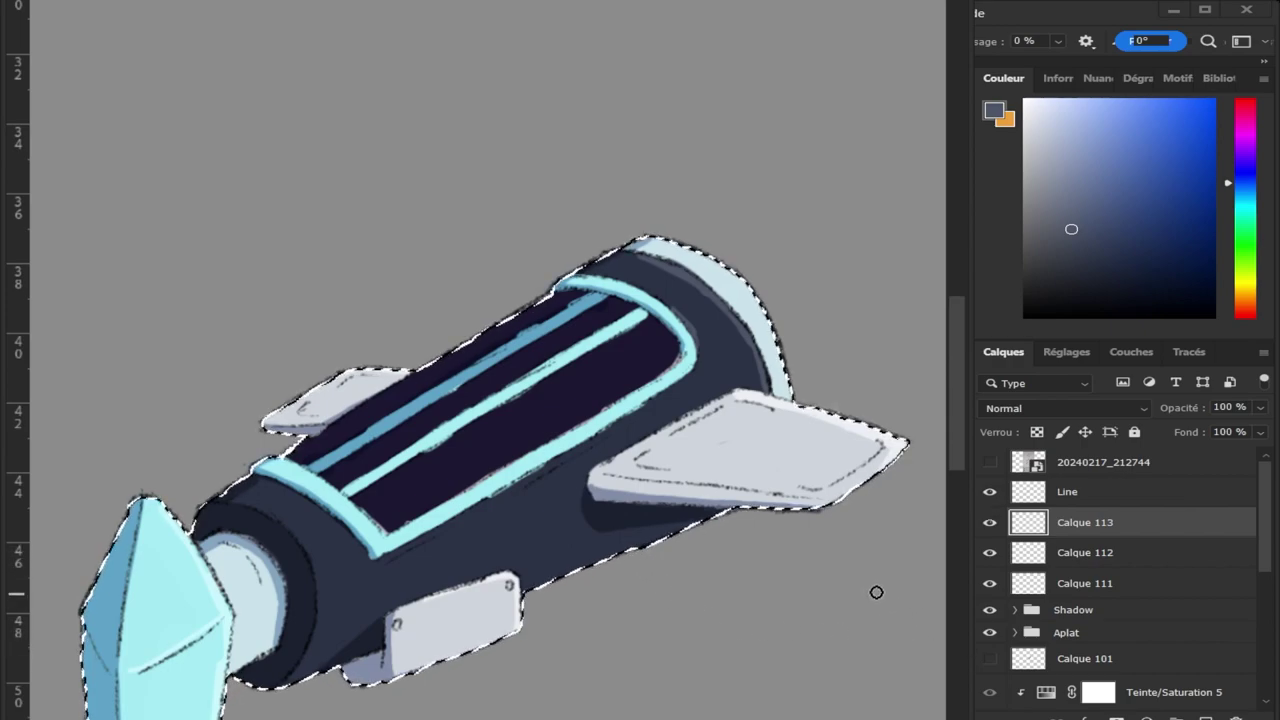
Add a new highlight layer and sample the light cyan from the rocket.
key(ctrl+shift+alt+n)
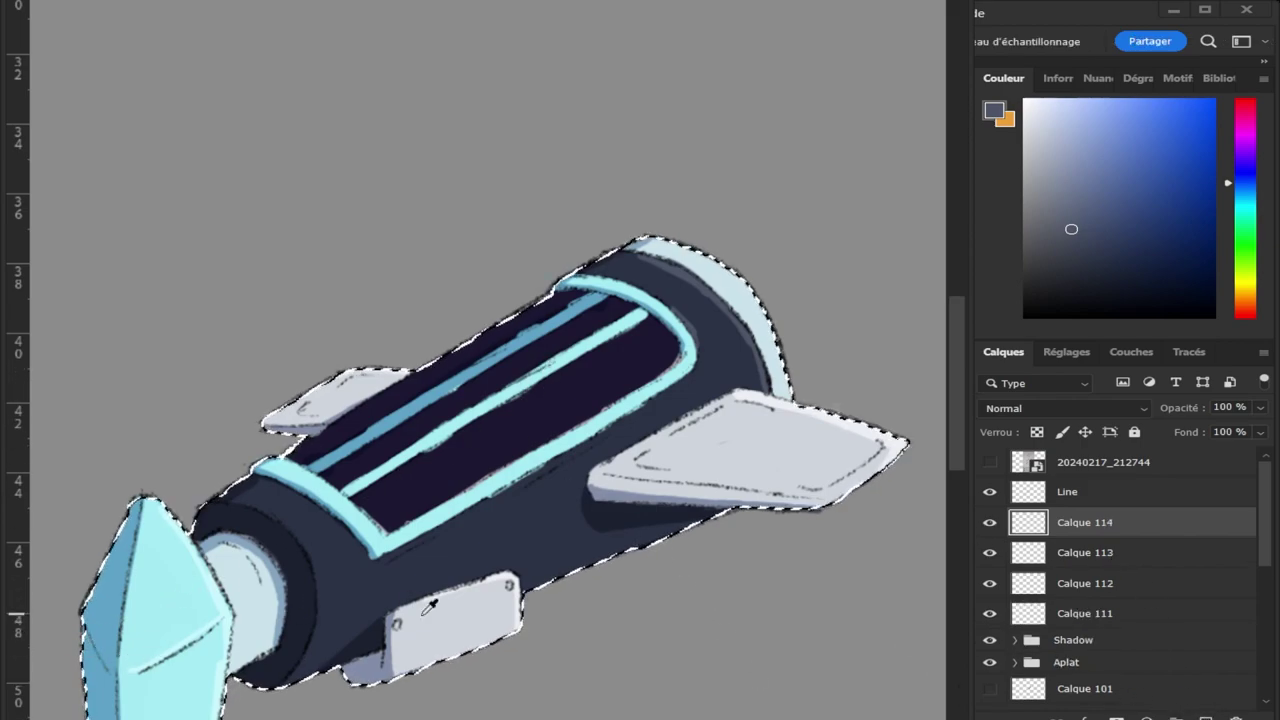
click(1025, 583)
click(990, 583)
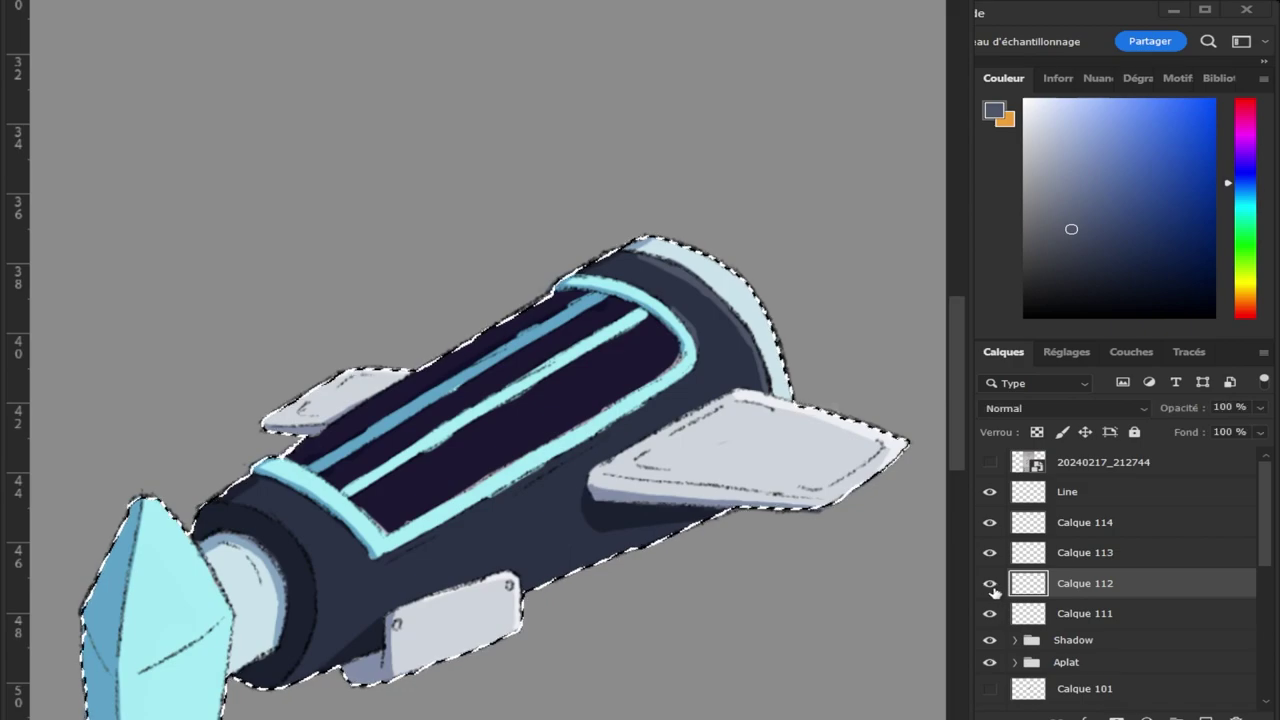
alt+click(172, 587)
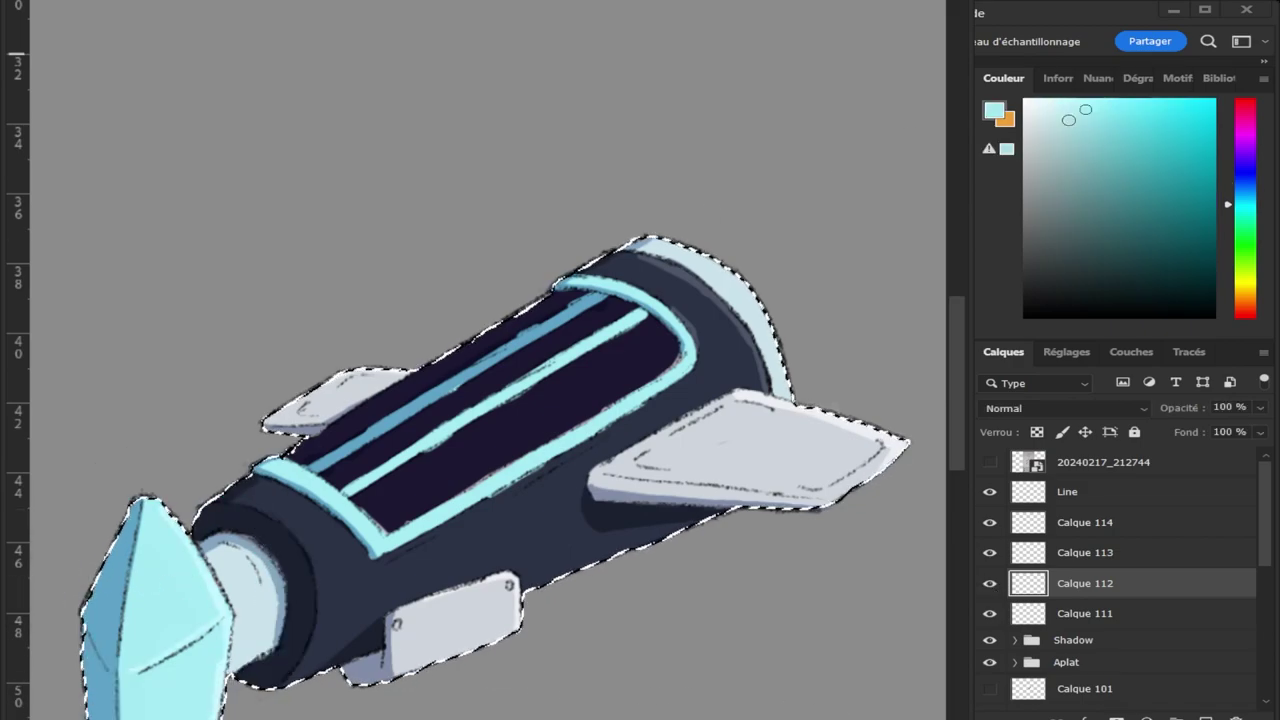
key(b)
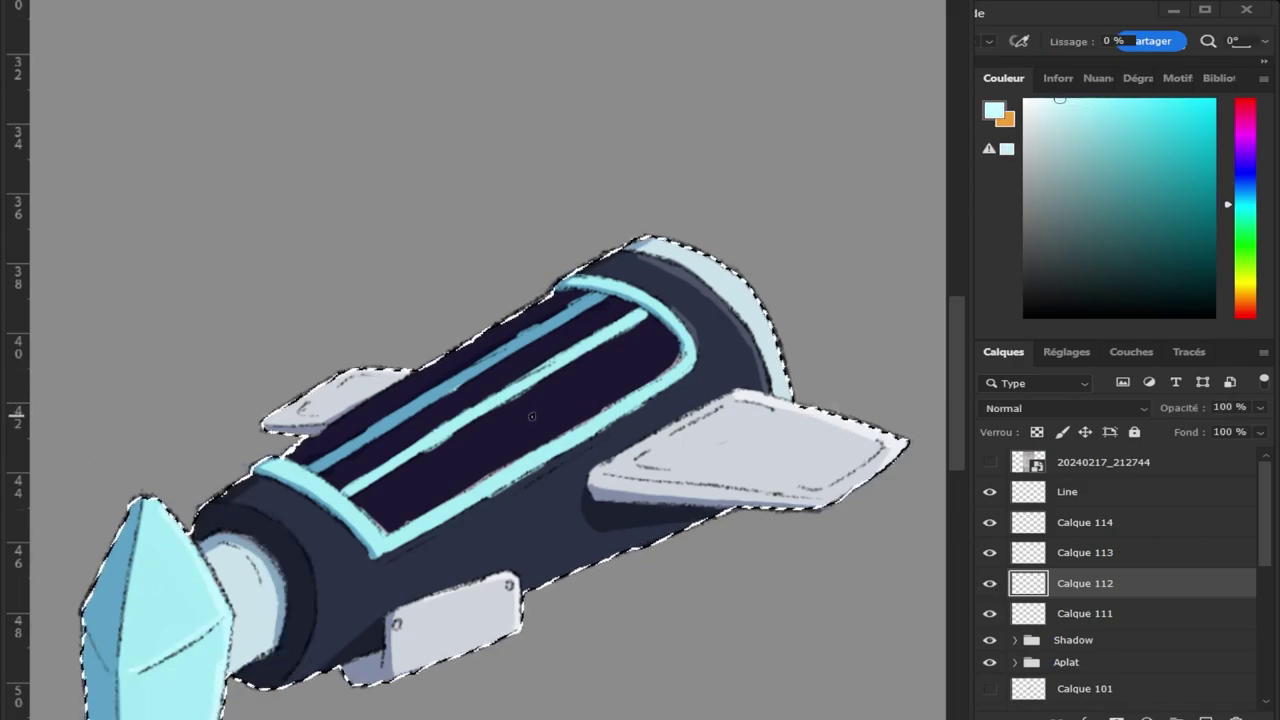
key(z)
click(307, 484)
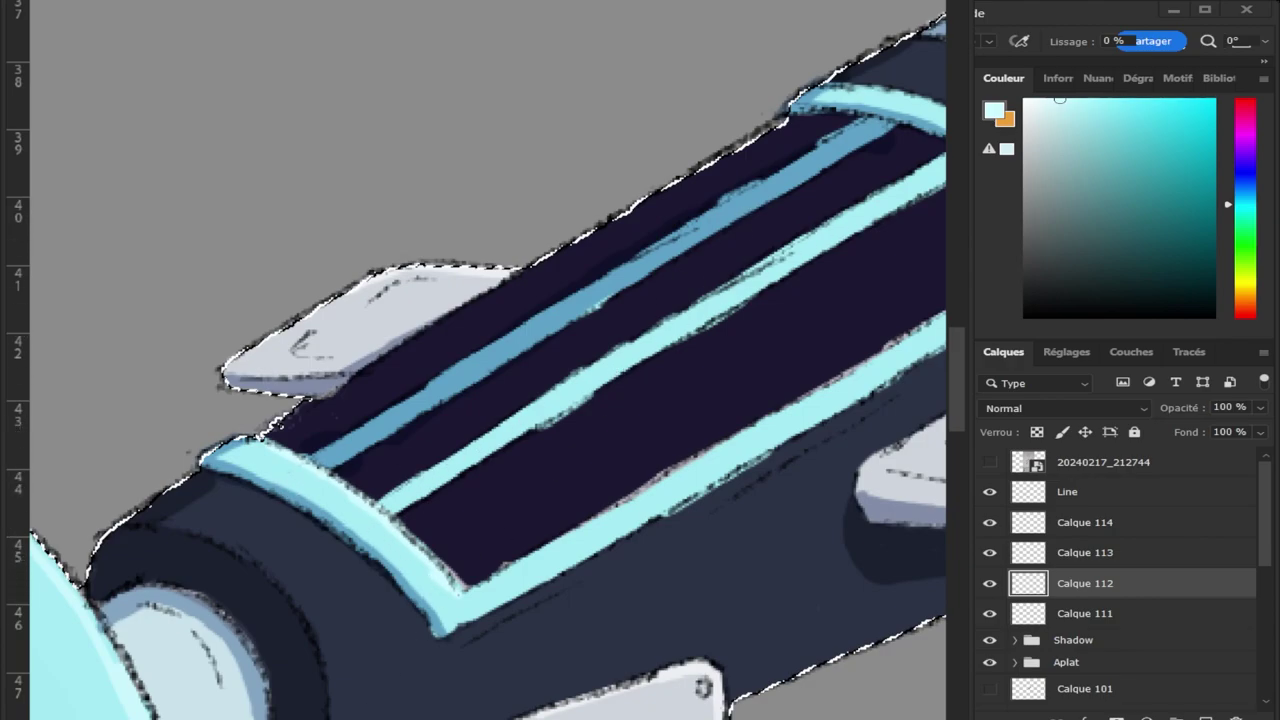
Brush light cyan highlights along the cyan band's upper edge and view the whole ship.
scroll(456, 567, right, 2)
scroll(456, 567, right, 4)
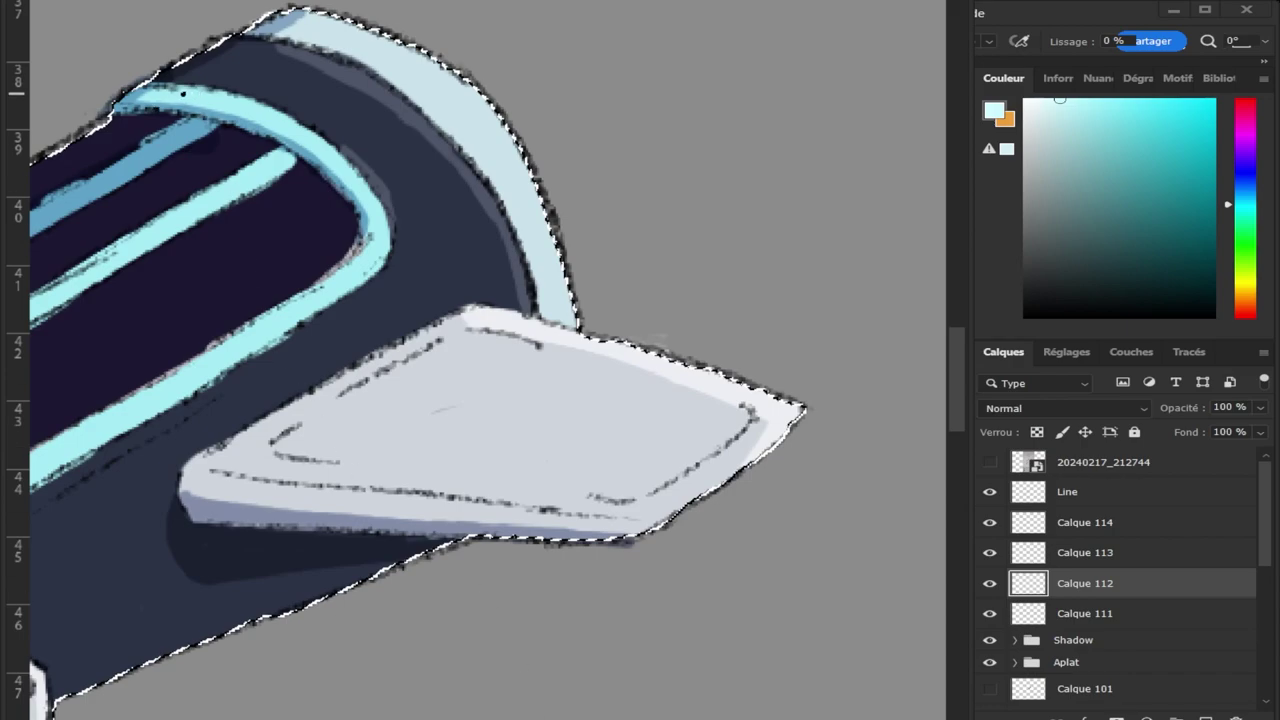
drag(186, 90, 248, 94)
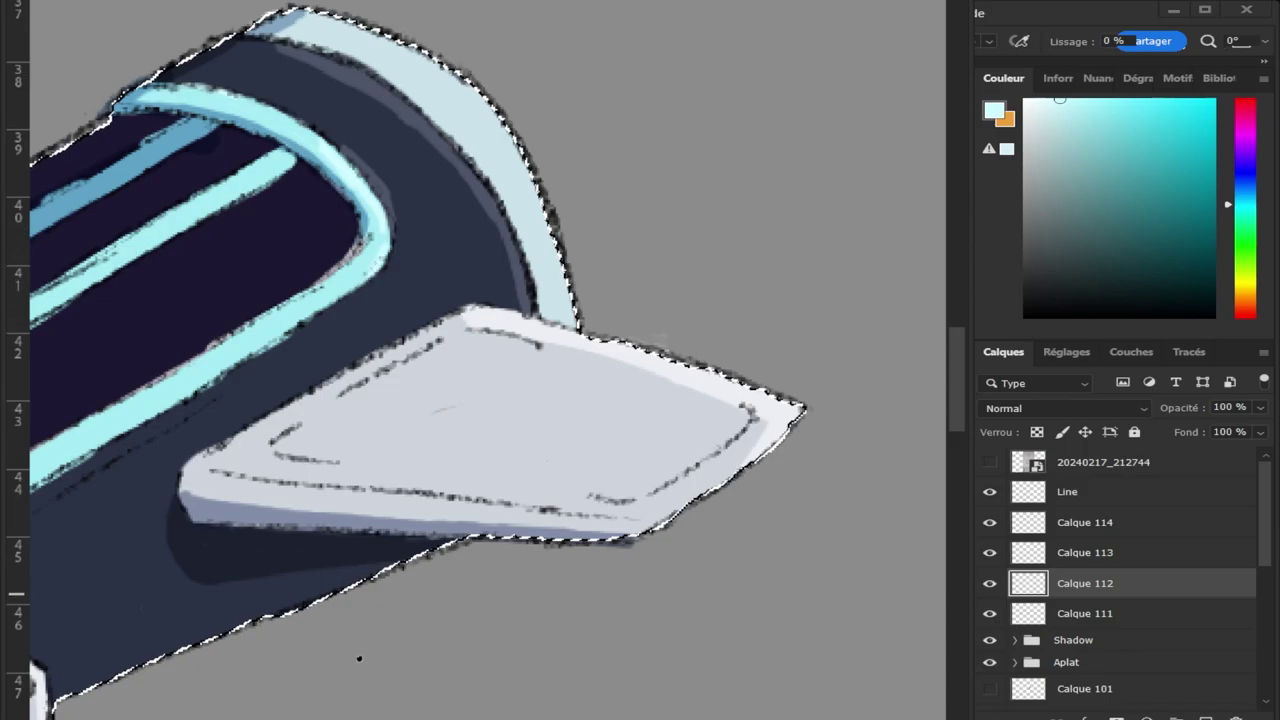
scroll(359, 658, left, 5)
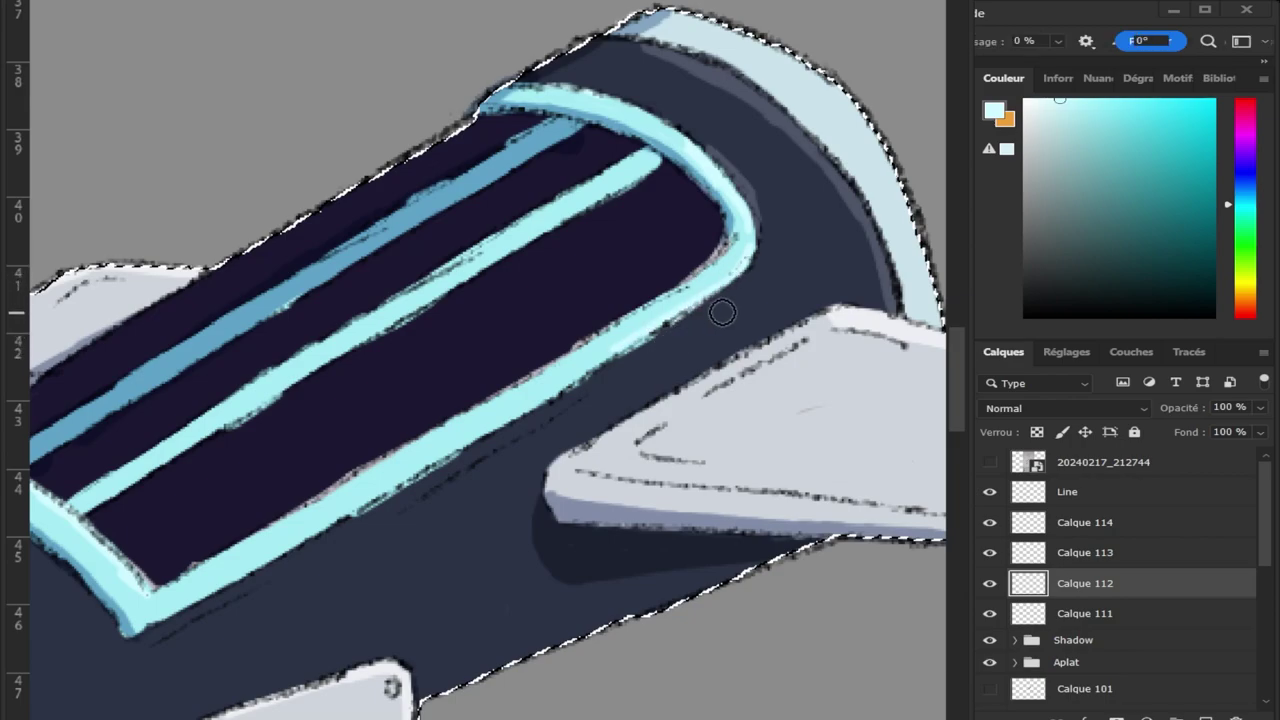
key(ctrl+d)
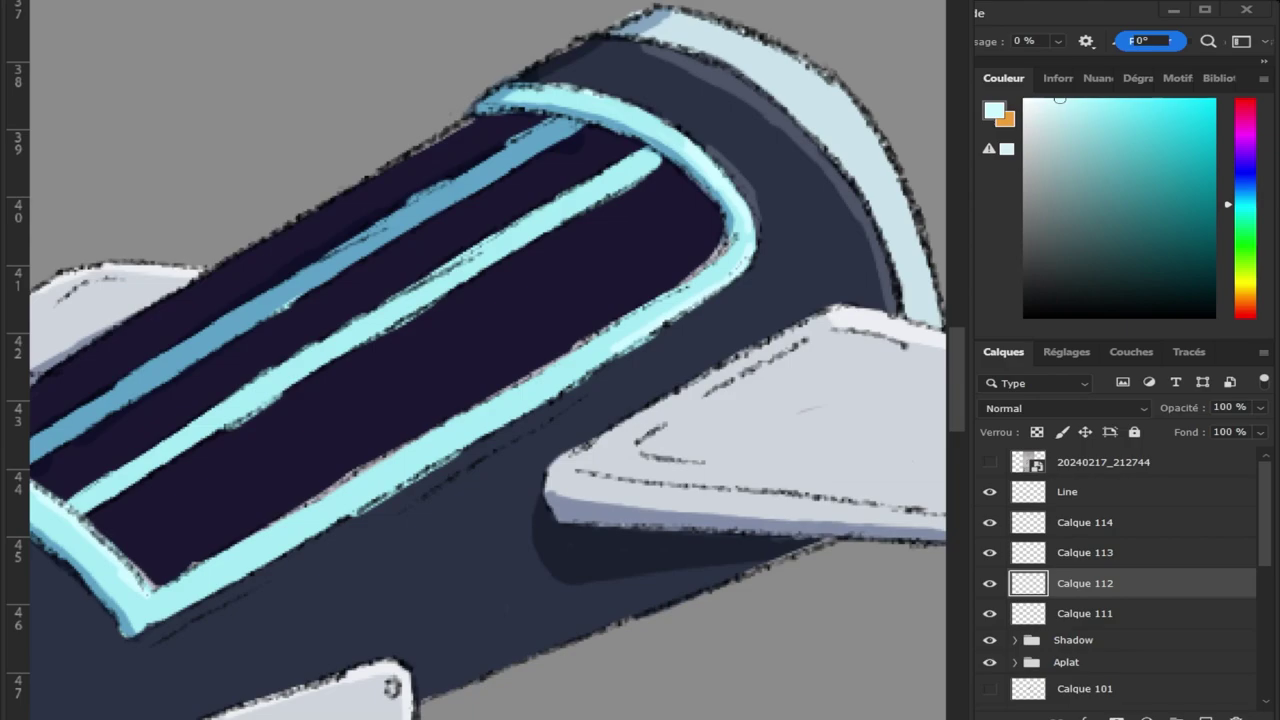
key(z)
alt+click(517, 488)
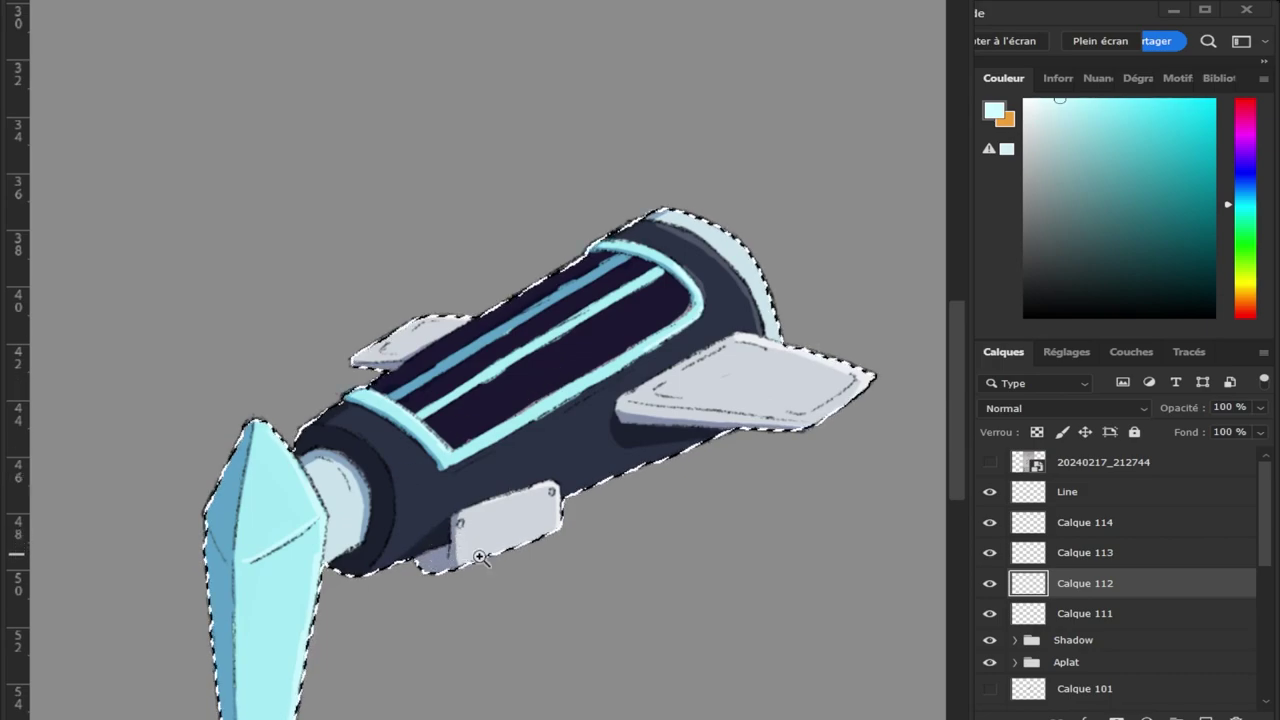
Group layers Calque 111 through Calque 114 into a folder named Light.
click(991, 585)
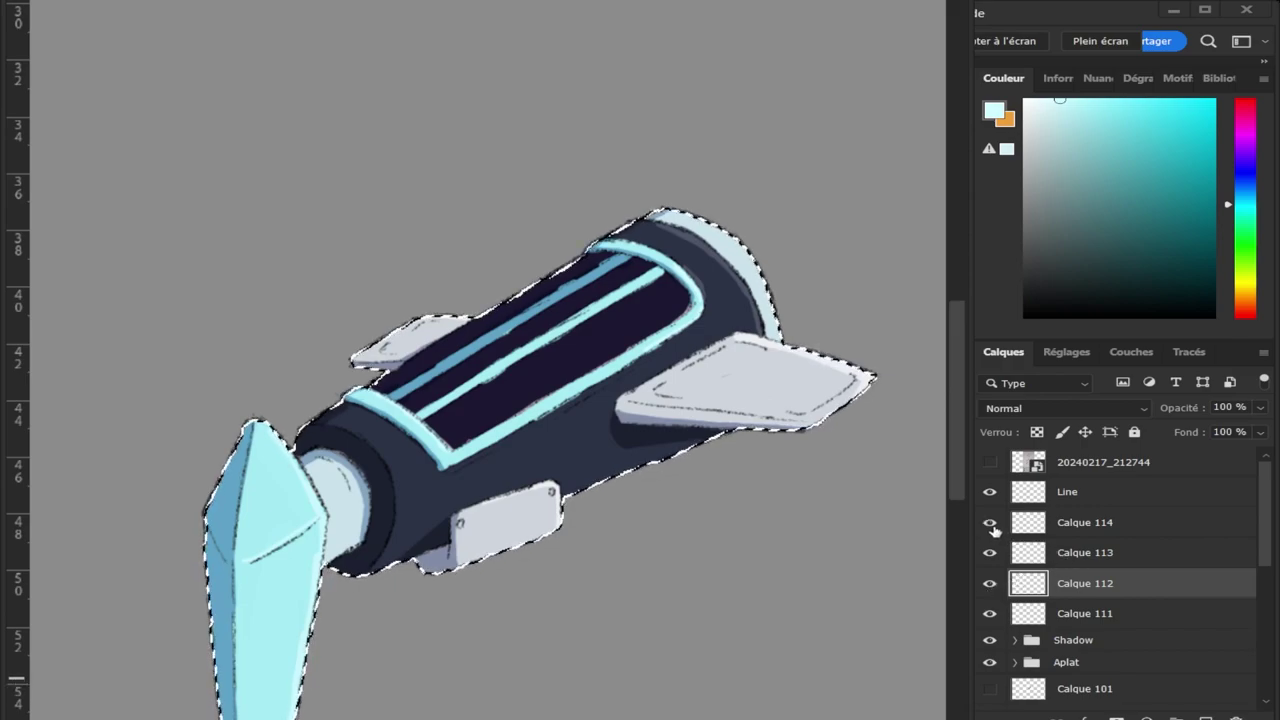
click(1082, 536)
click(990, 522)
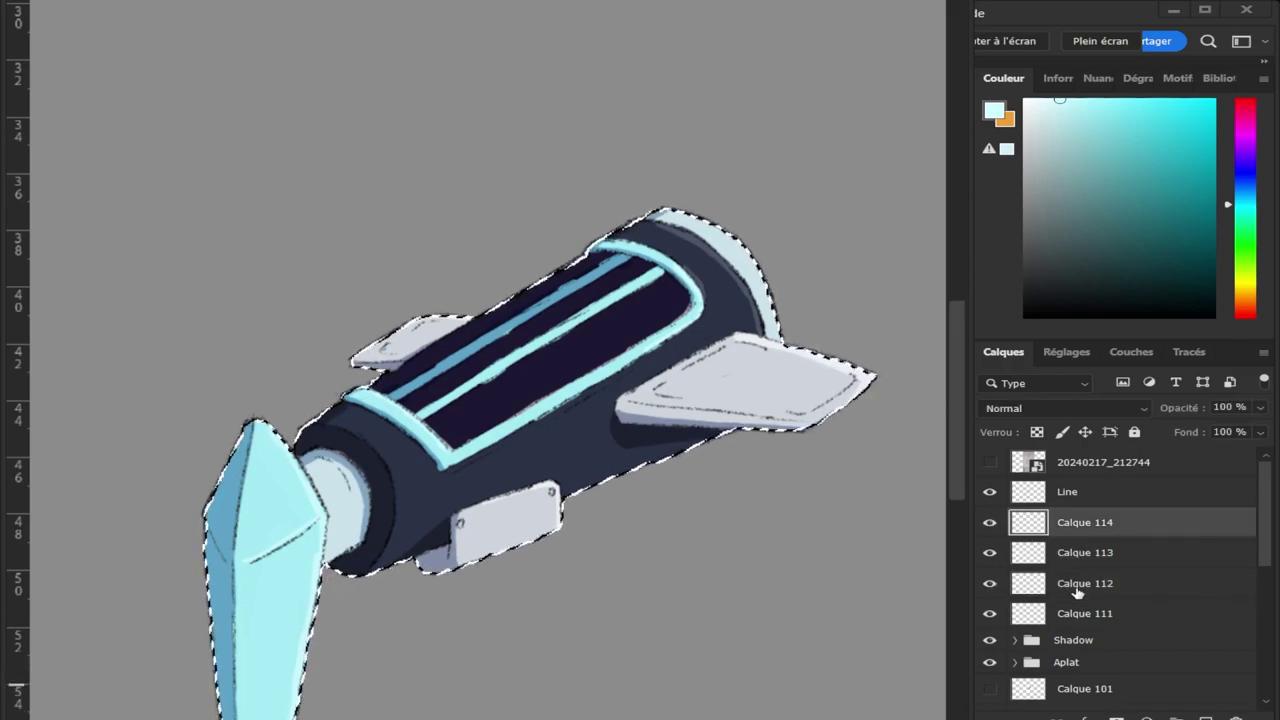
shift+click(1088, 614)
key(ctrl+g)
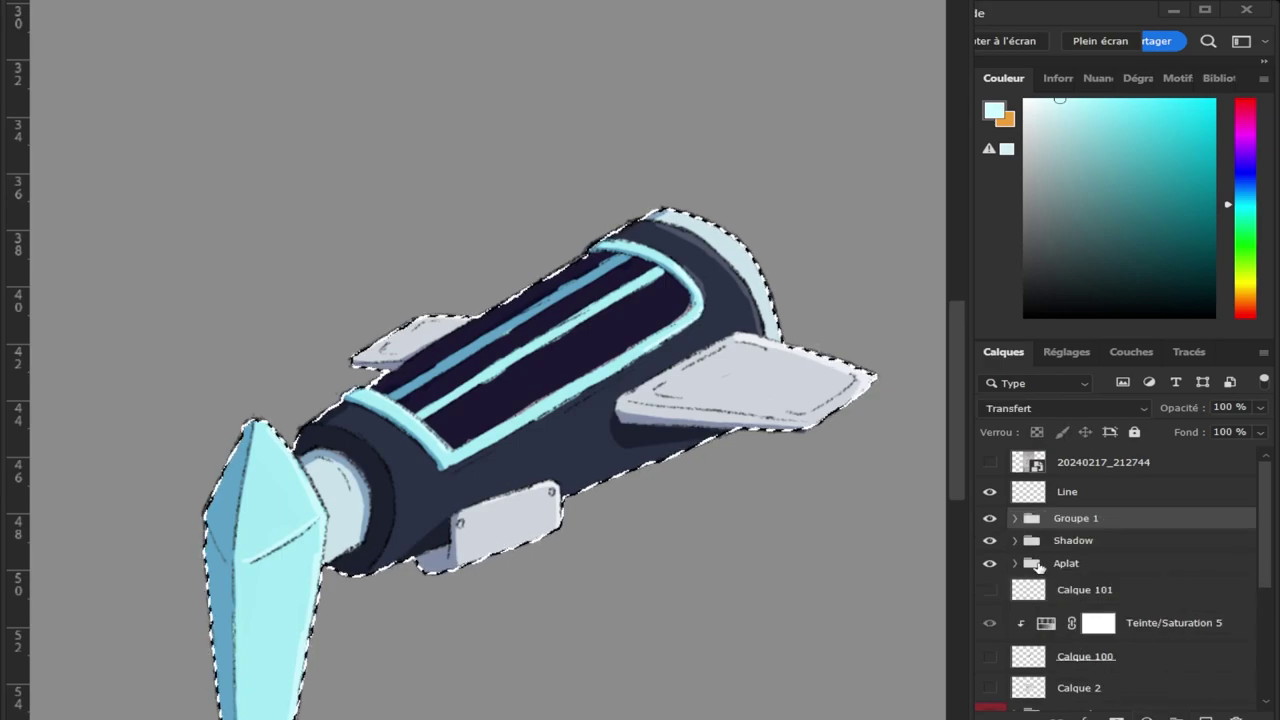
double_click(1075, 519)
text(Light)
key(Return)
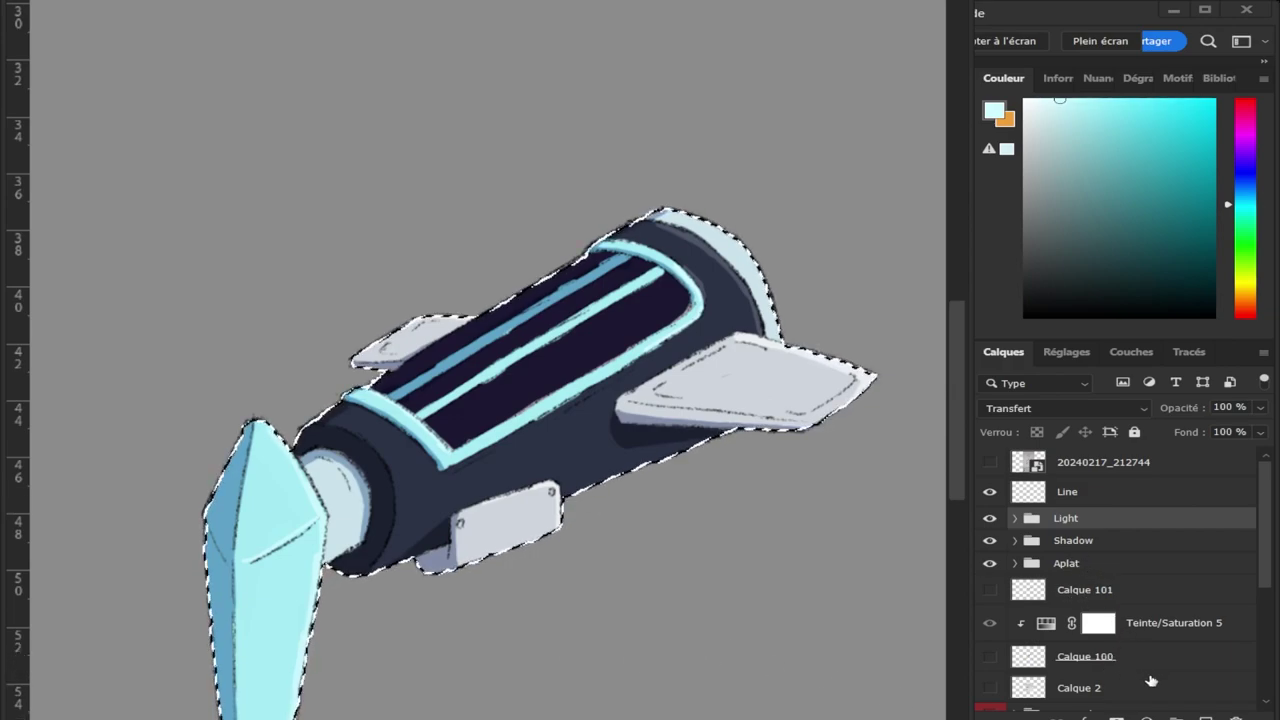
Add a new layer above the Light group and pick a dark blue colour.
click(1205, 717)
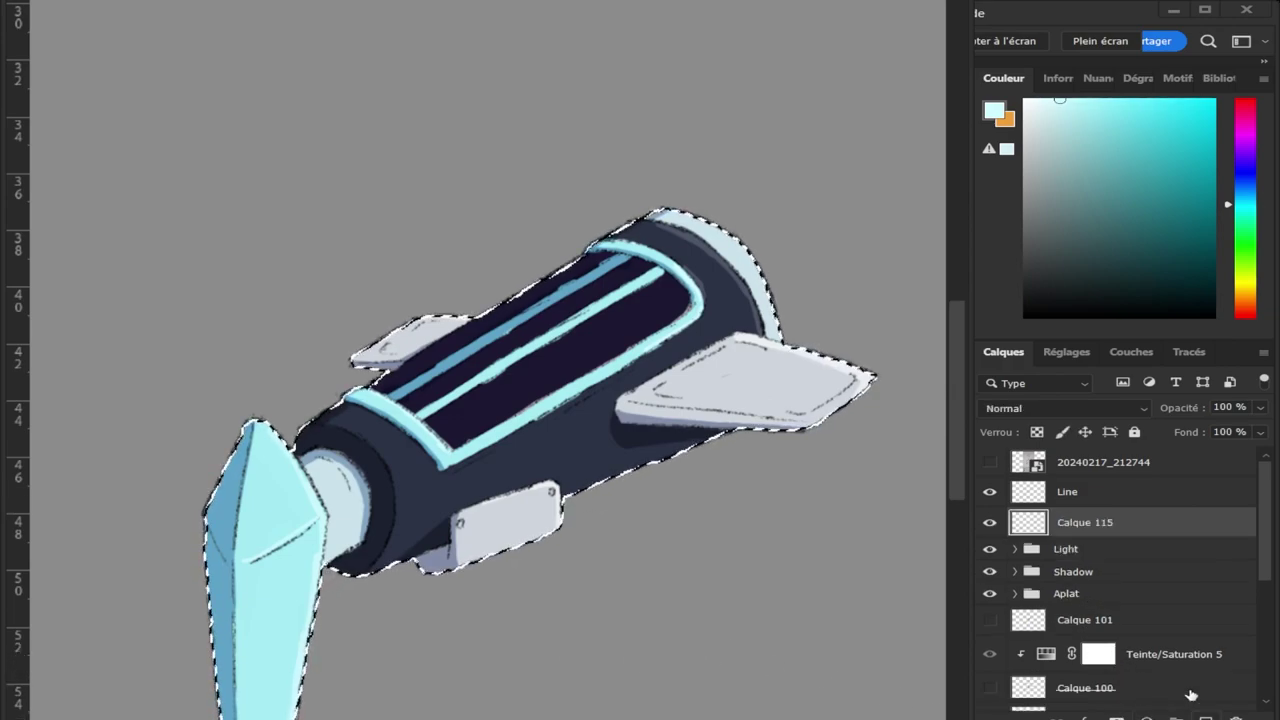
drag(1250, 186, 1256, 176)
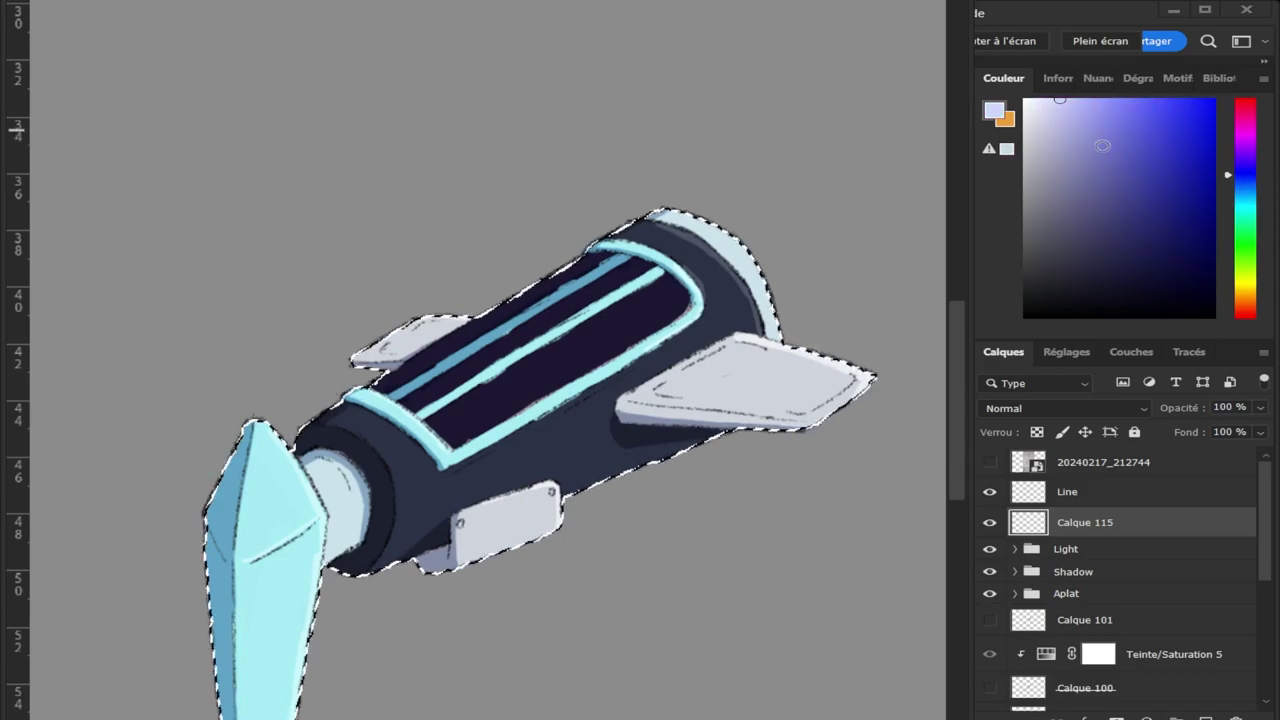
drag(1102, 146, 1133, 157)
key(b)
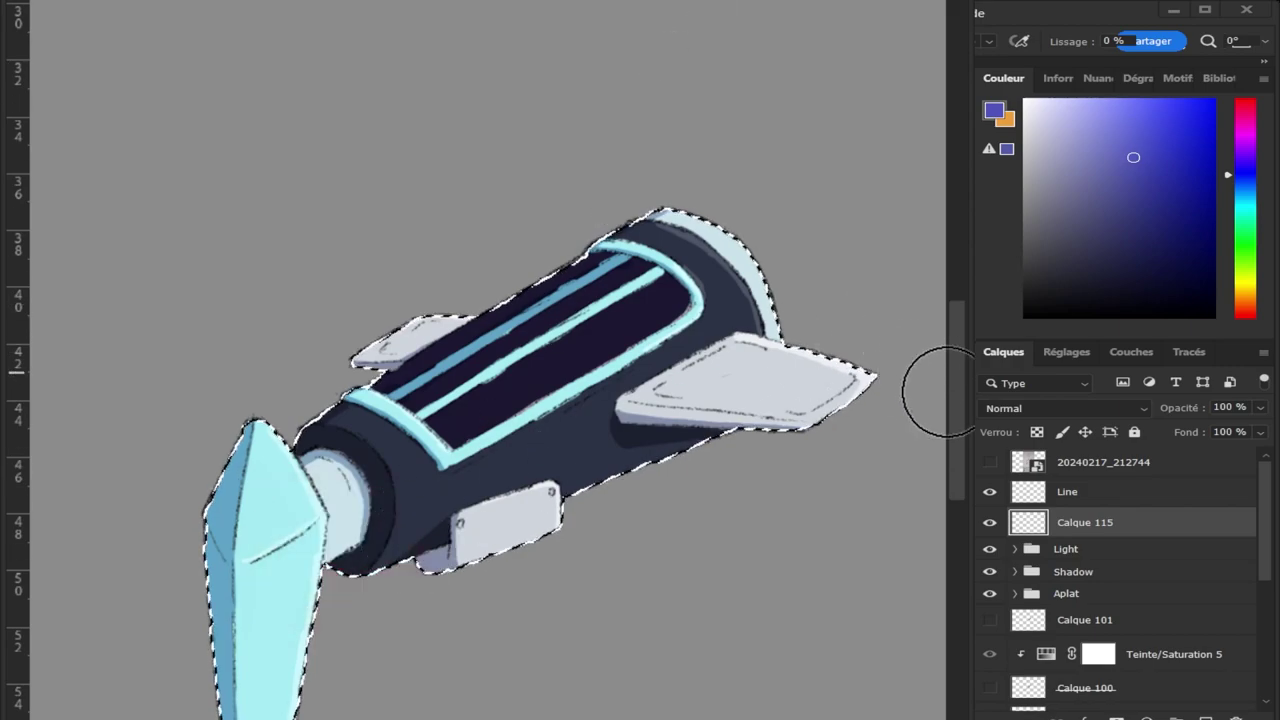
Brush bluish shading along the rocket's underside, blended as Produit at 46% opacity.
drag(951, 389, 951, 435)
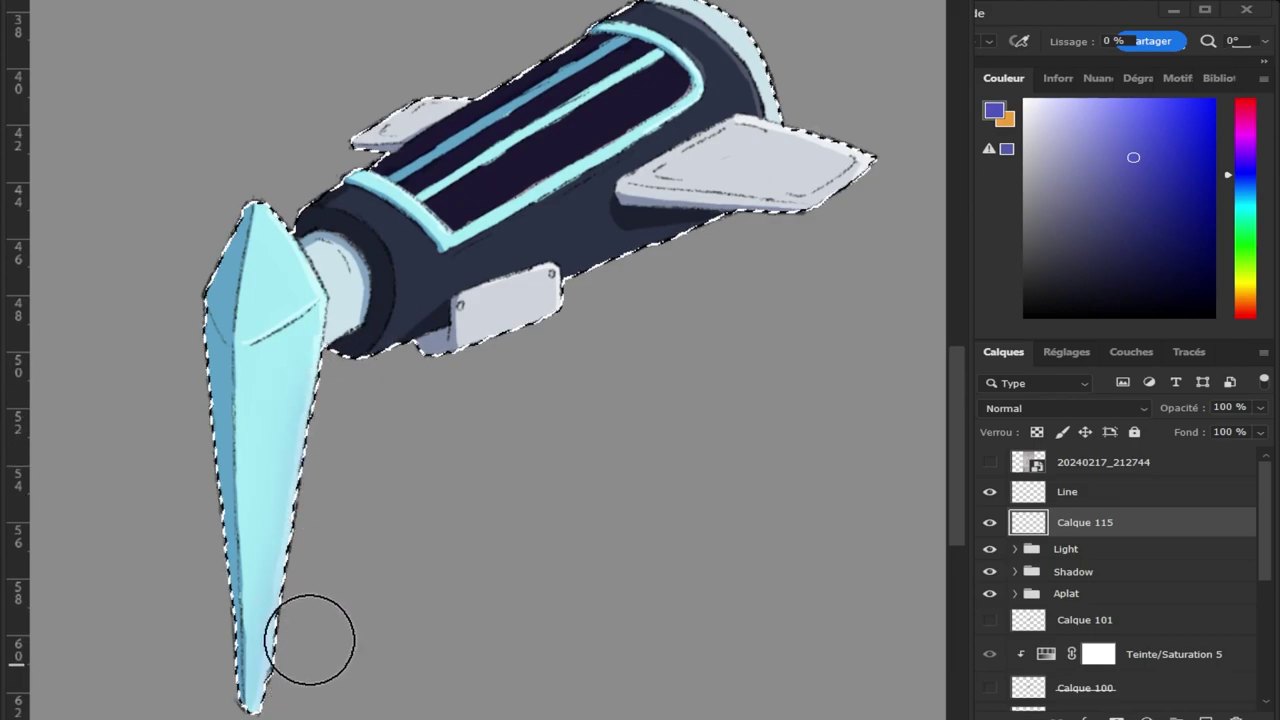
mouse_move(408, 385)
mouse_down()
mouse_move(834, 208)
mouse_move(844, 110)
mouse_up()
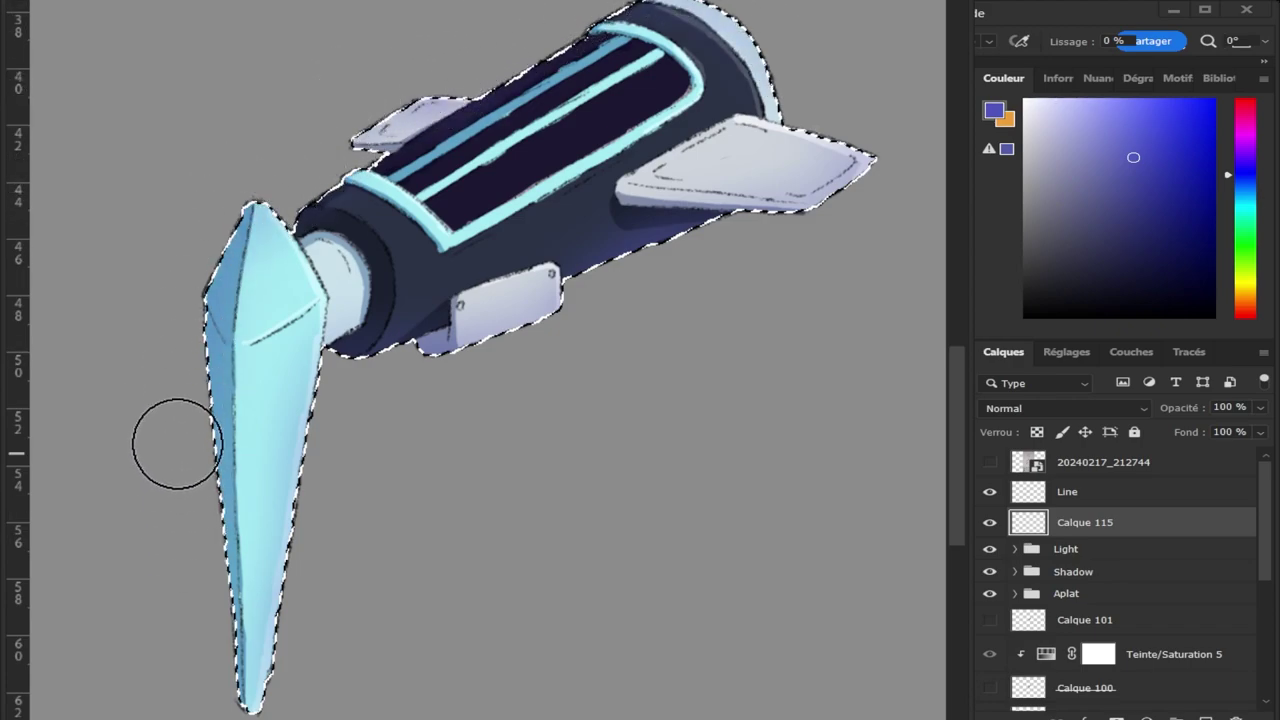
scroll(1100, 408, down, 6)
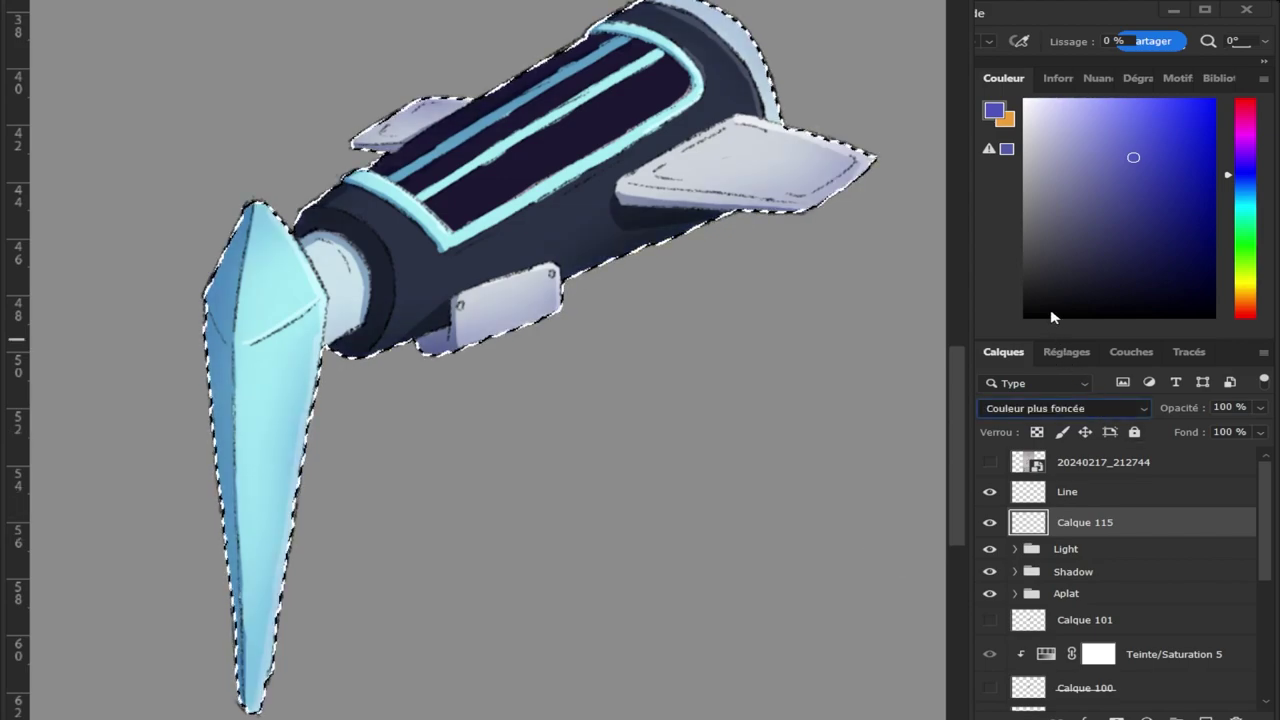
scroll(1100, 408, up, 3)
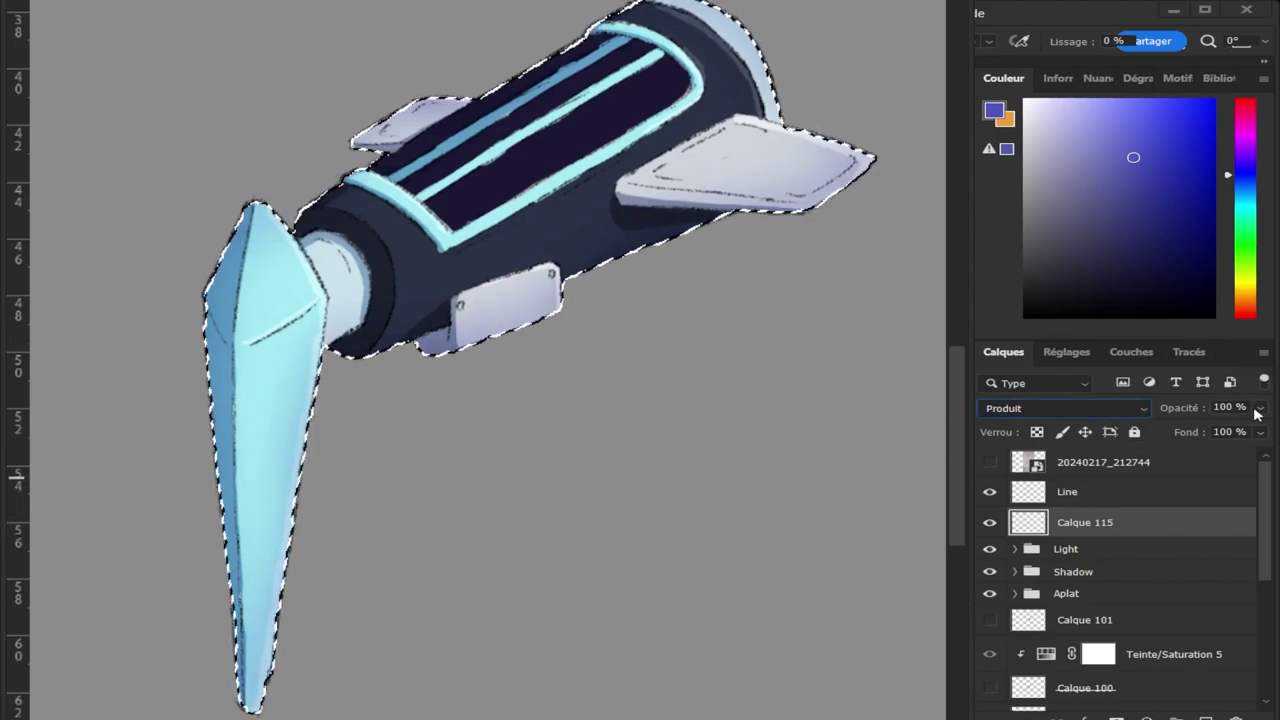
drag(1258, 408, 1202, 440)
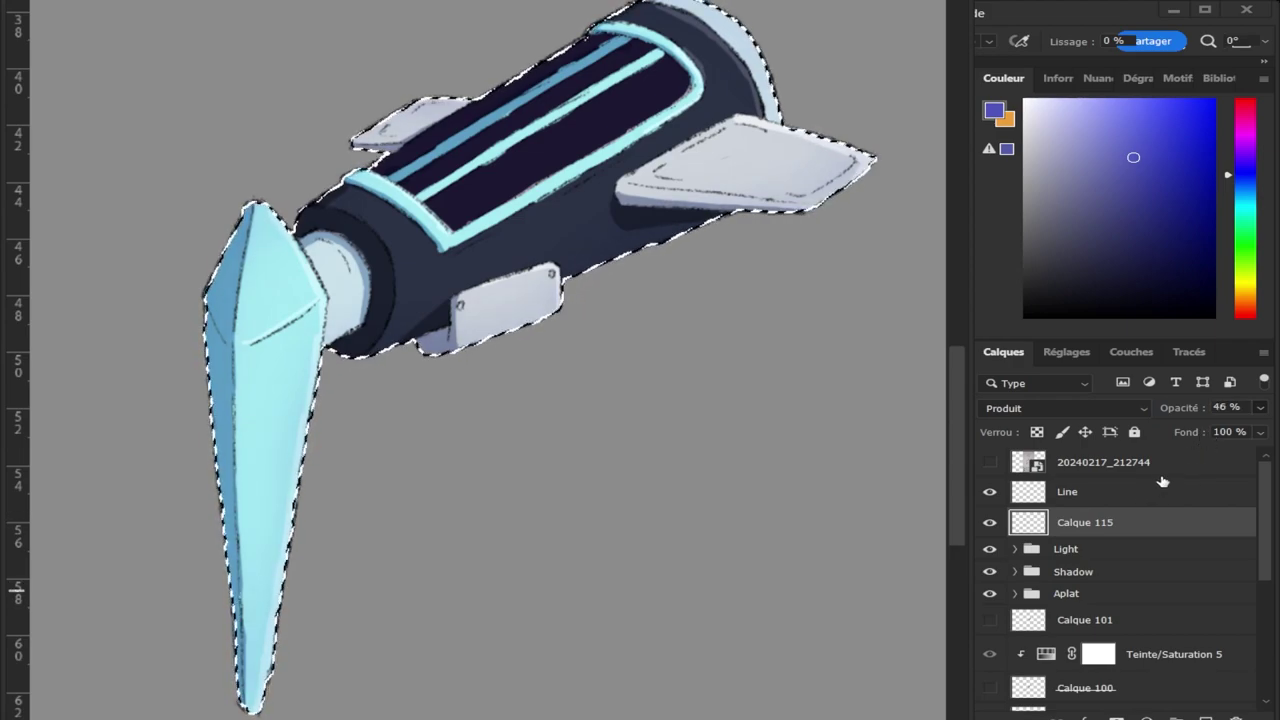
On Calque 116, paint lavender shading over the blade, wing and hull, Produit at 49%.
click(1206, 717)
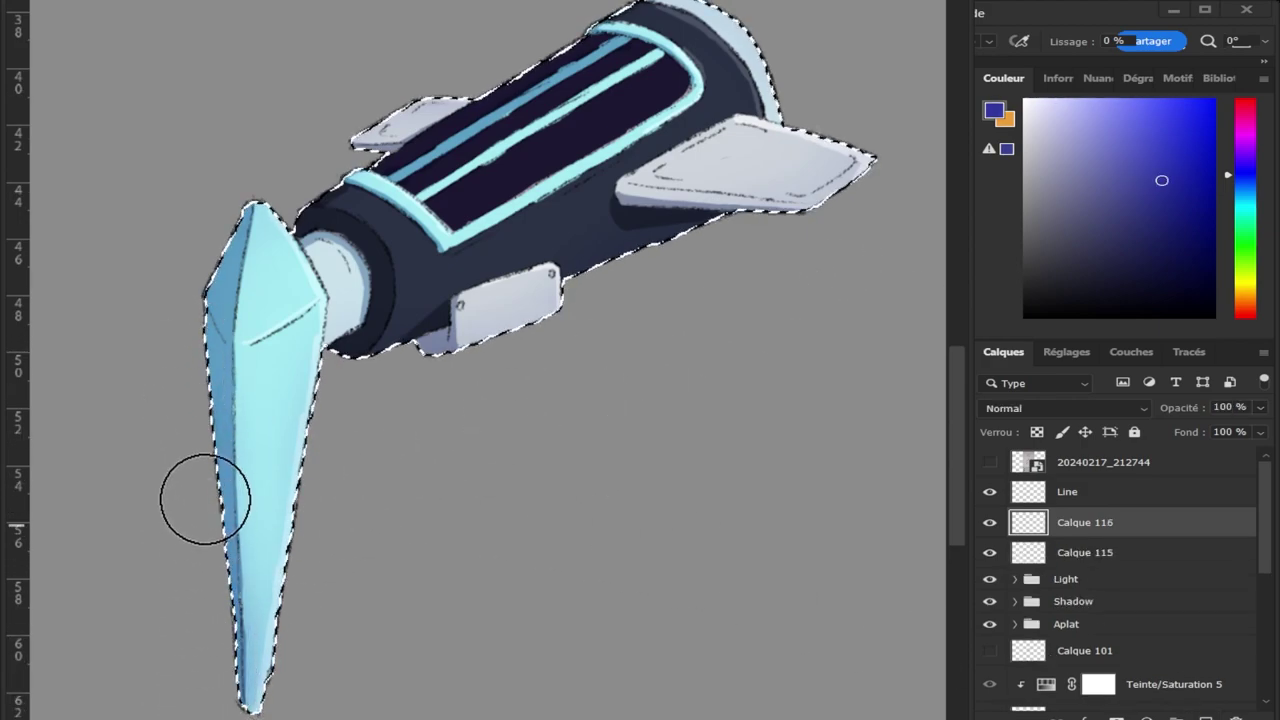
drag(200, 286, 214, 629)
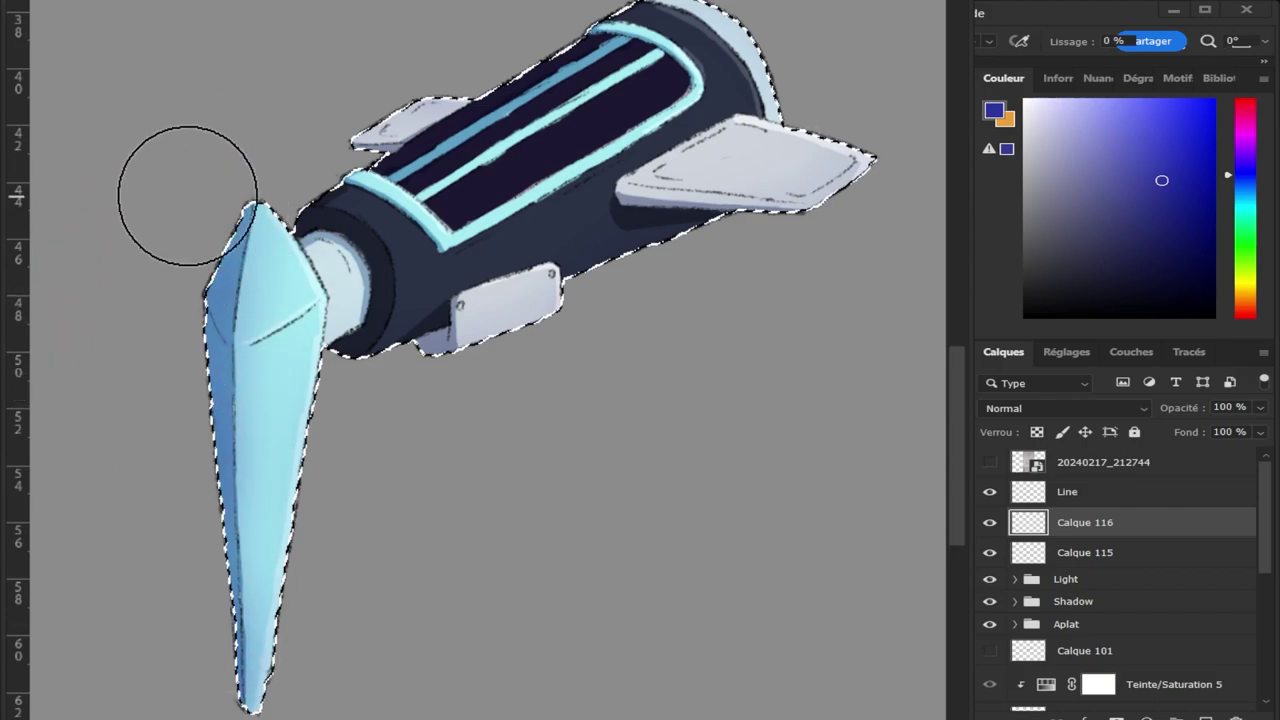
drag(187, 195, 575, 20)
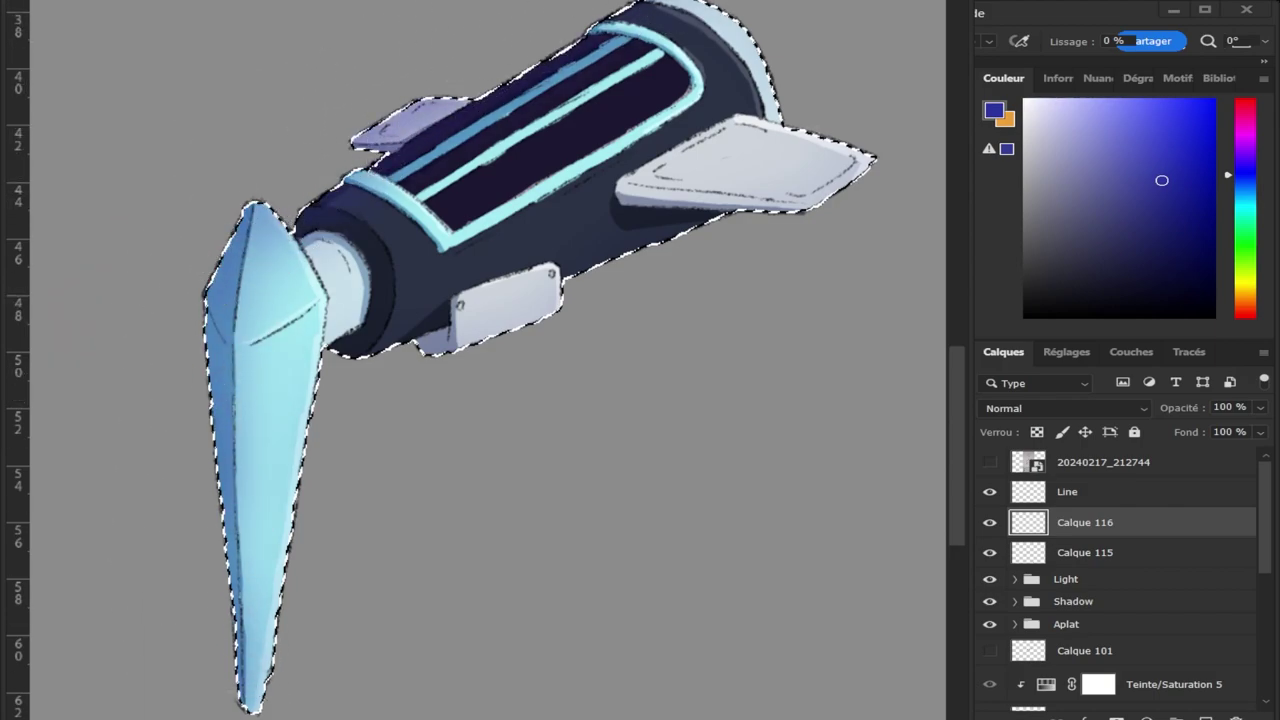
drag(229, 191, 357, 243)
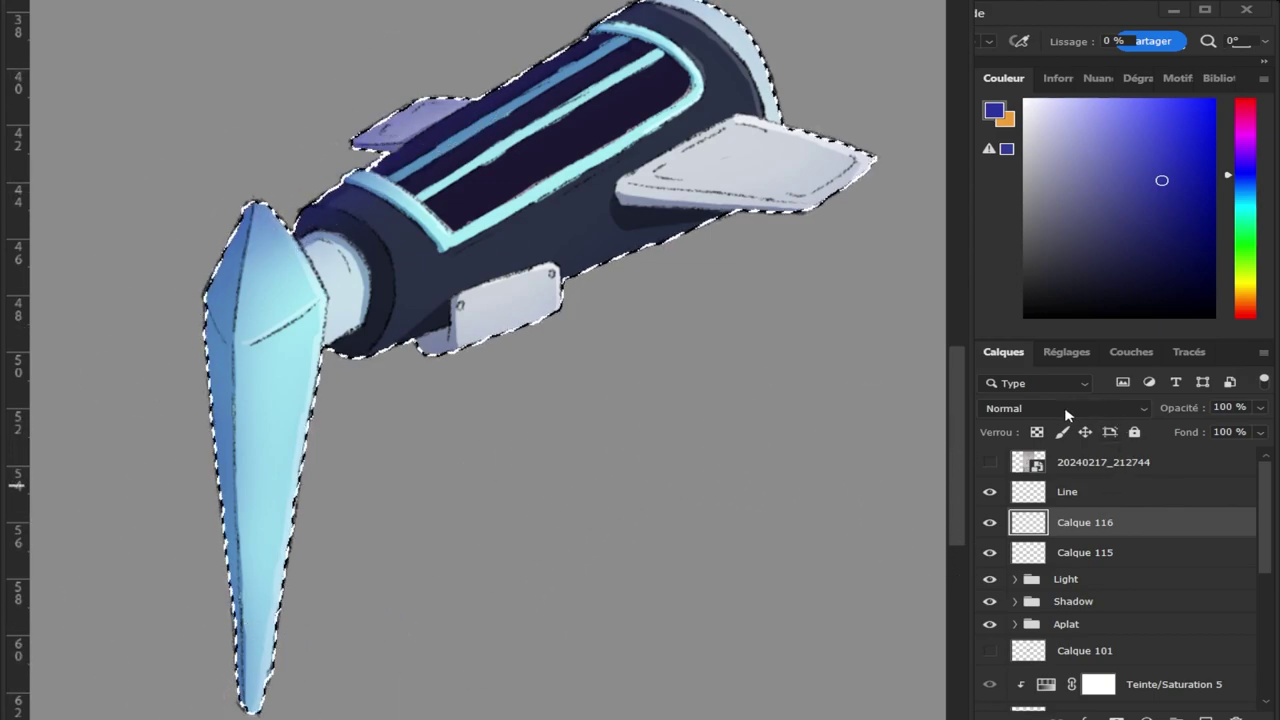
click(1066, 408)
click(1020, 294)
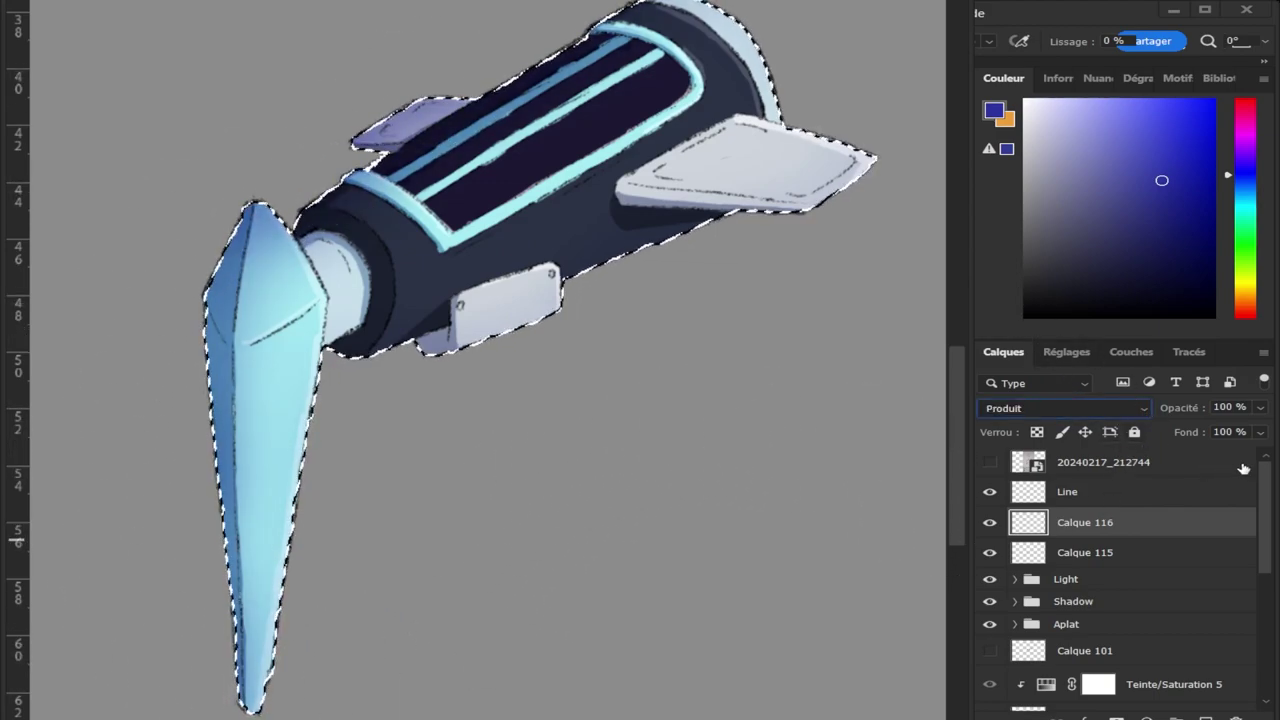
drag(1260, 407, 1203, 432)
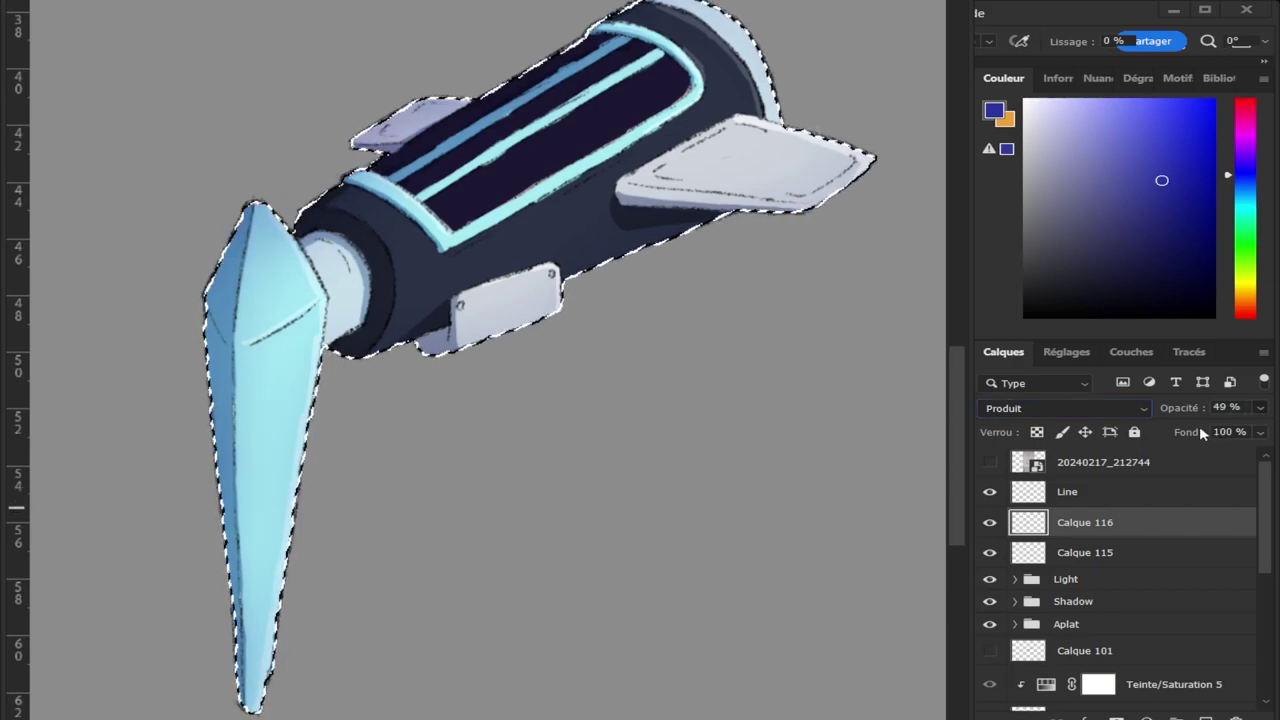
Add a new empty layer and pick a warm orange-gold colour.
click(1203, 712)
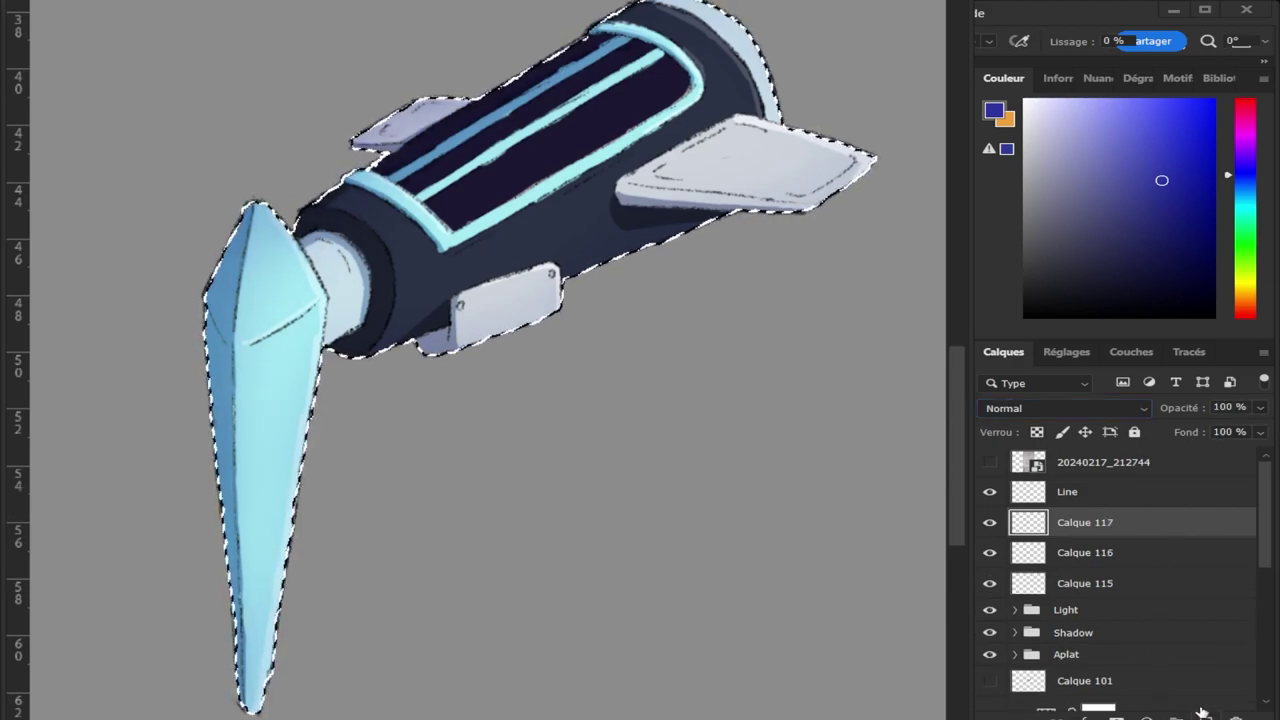
drag(1247, 180, 1251, 293)
click(1177, 136)
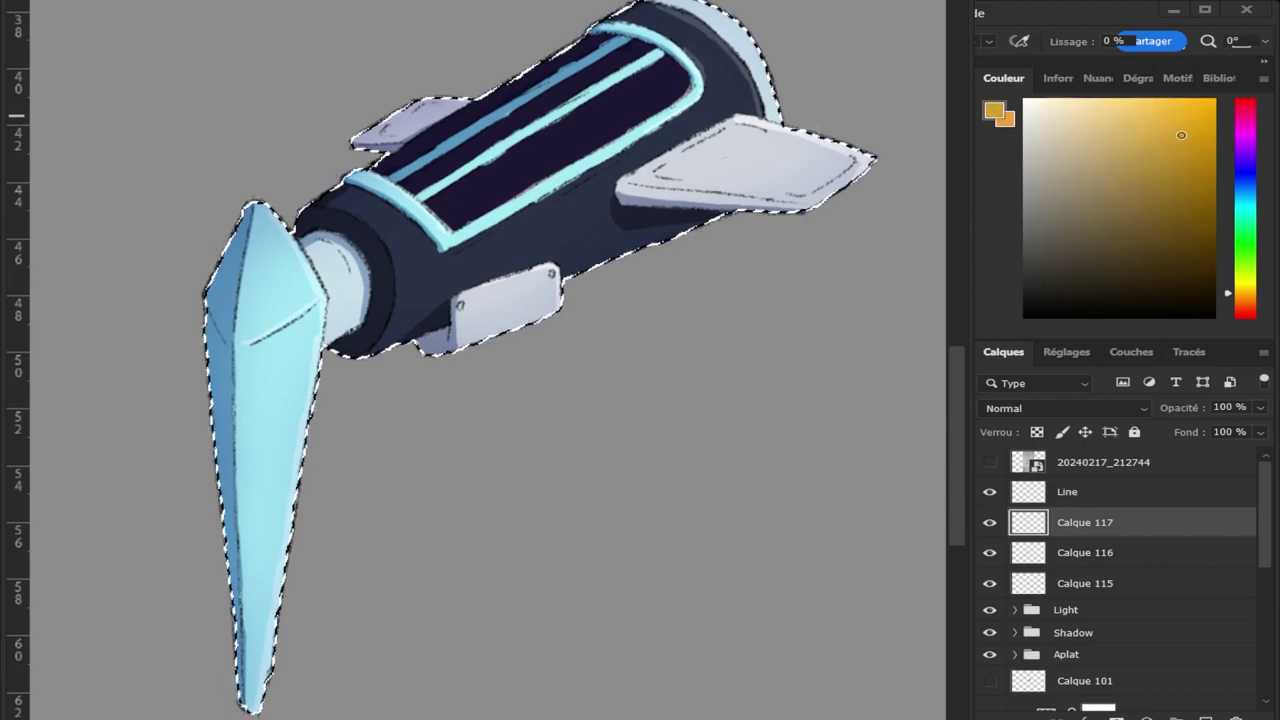
scroll(705, 675, right, 3)
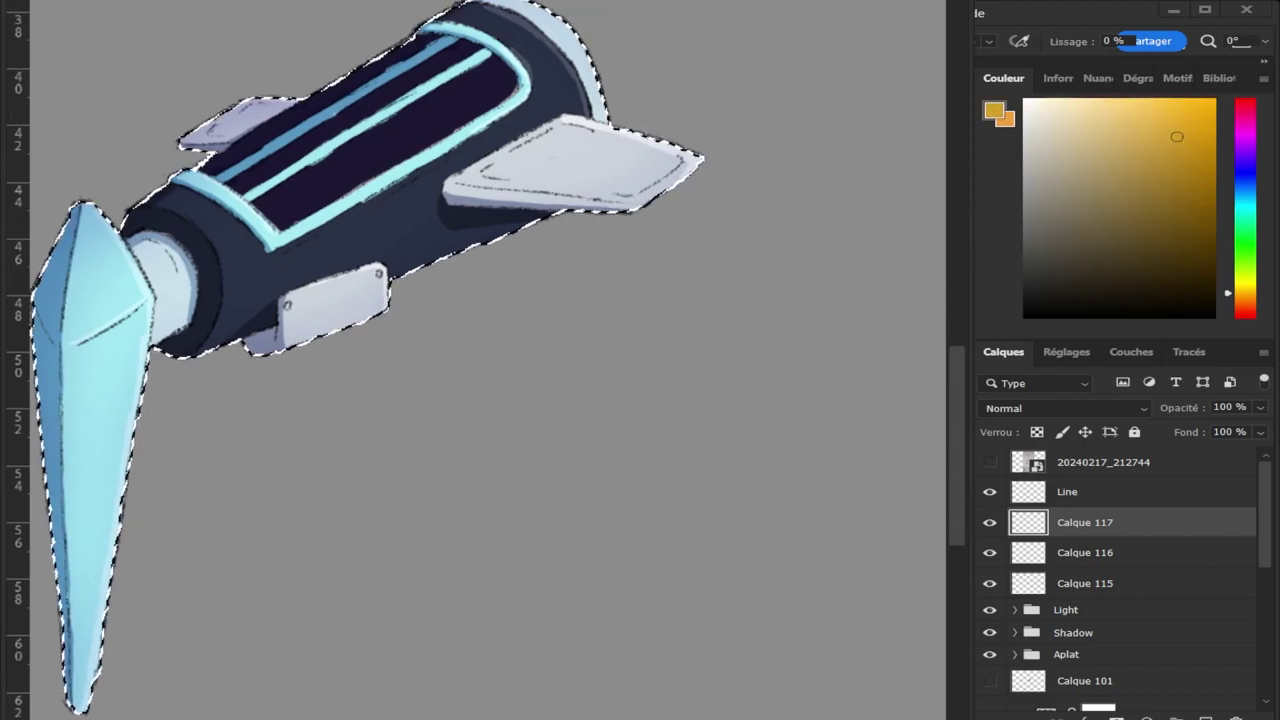
scroll(957, 440, up, 3)
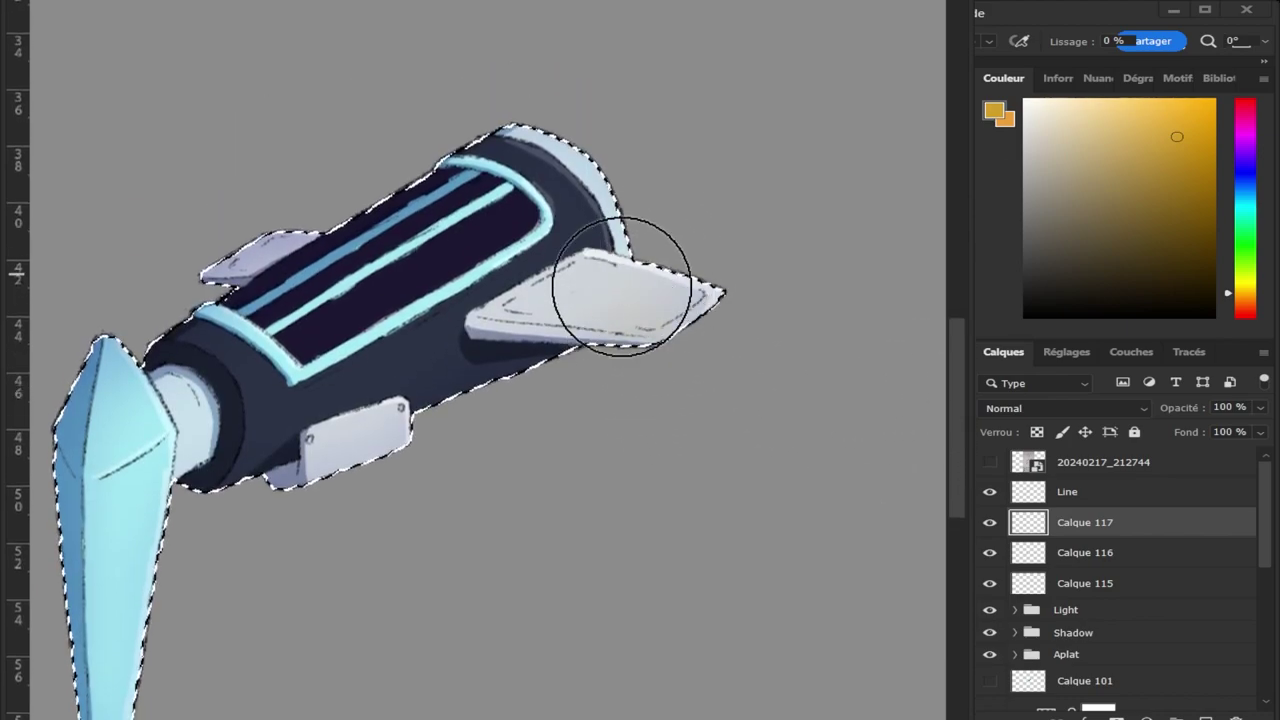
Tint the hull, right fin and plates warm, Densité couleur - at 66%, and deselect.
mouse_move(783, 321)
mouse_down()
mouse_move(634, 300)
mouse_move(314, 571)
mouse_move(557, 471)
mouse_move(315, 540)
mouse_move(245, 715)
mouse_move(300, 557)
mouse_move(320, 543)
mouse_move(290, 640)
mouse_up()
drag(292, 685, 886, 157)
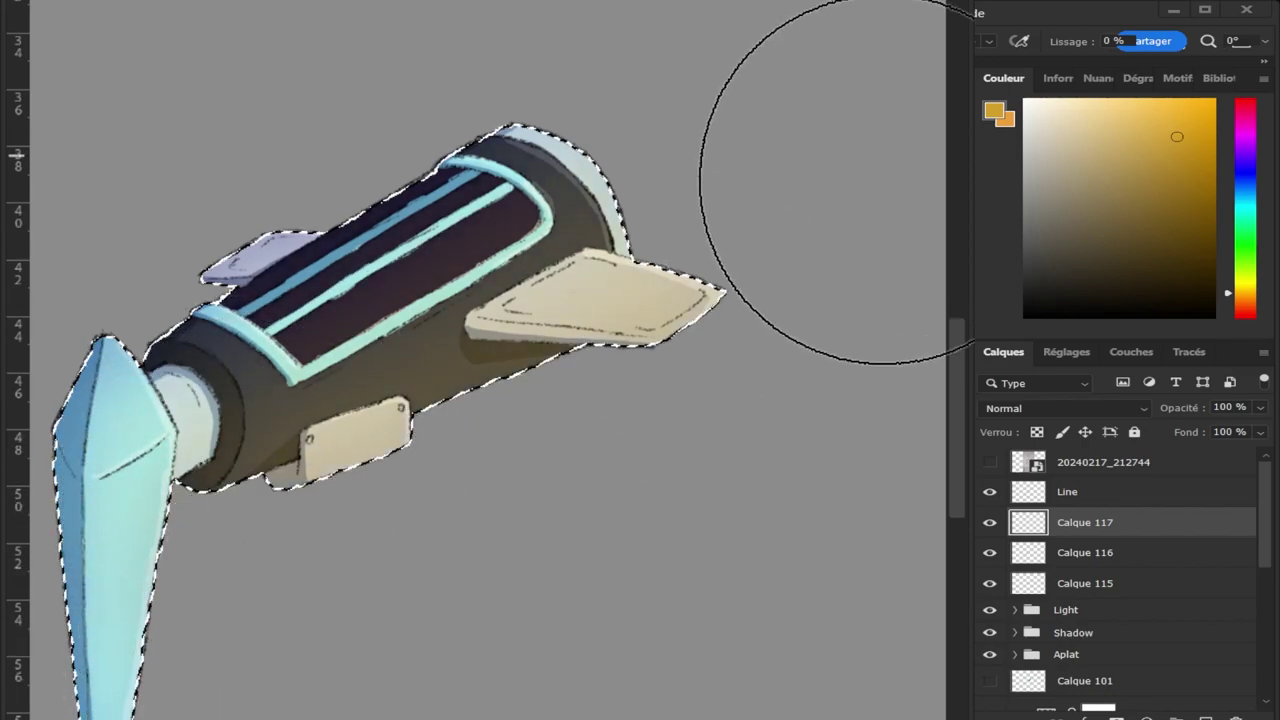
scroll(1022, 409, down, 6)
scroll(1060, 409, down, 3)
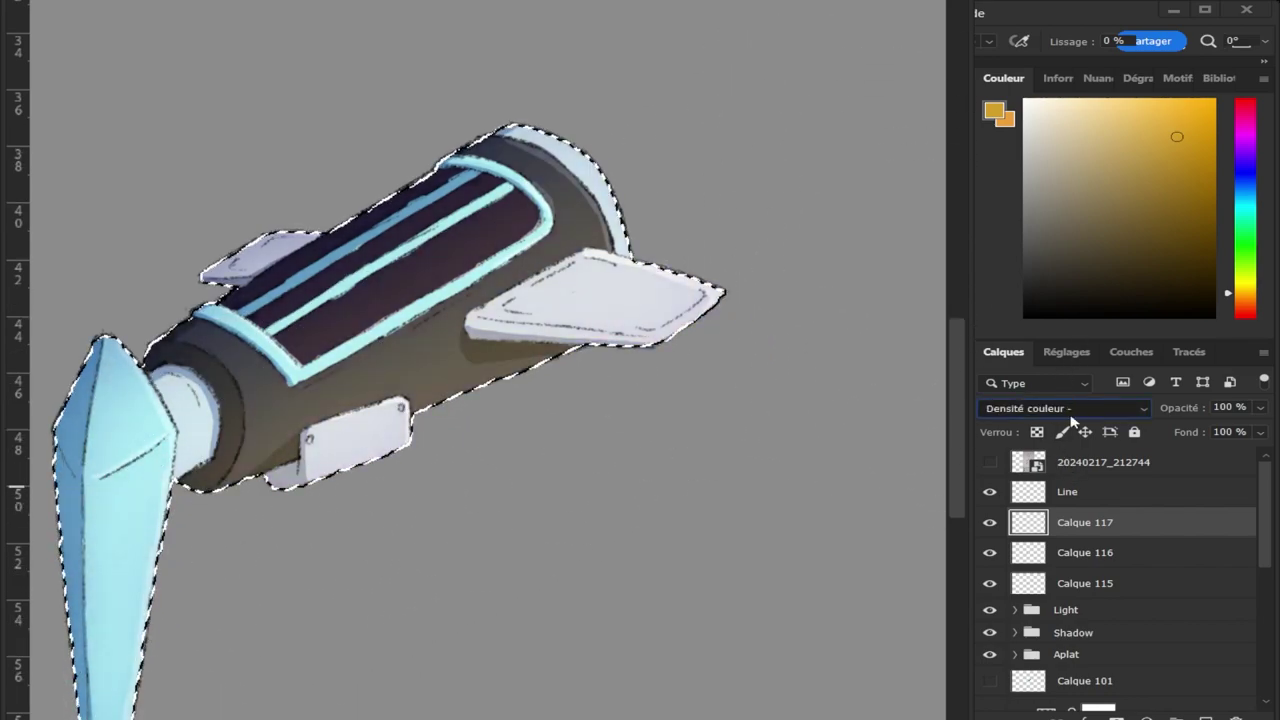
scroll(1062, 410, up, 1)
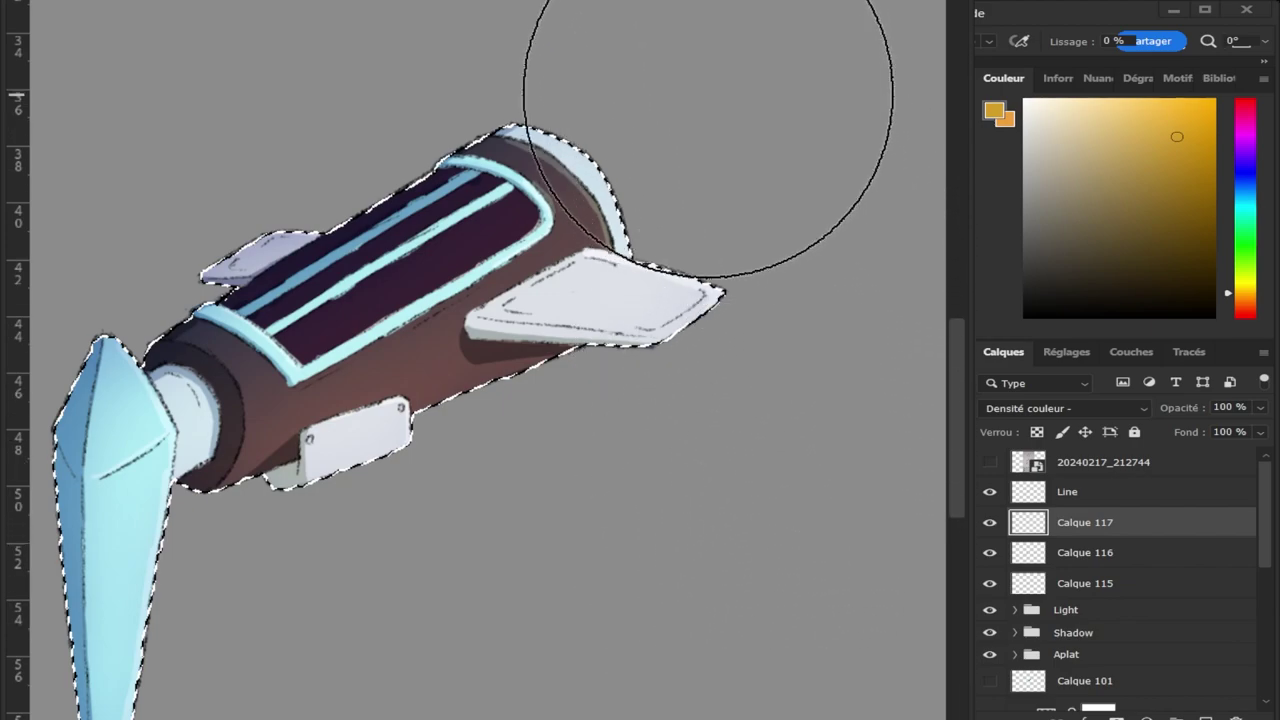
alt+click(780, 551)
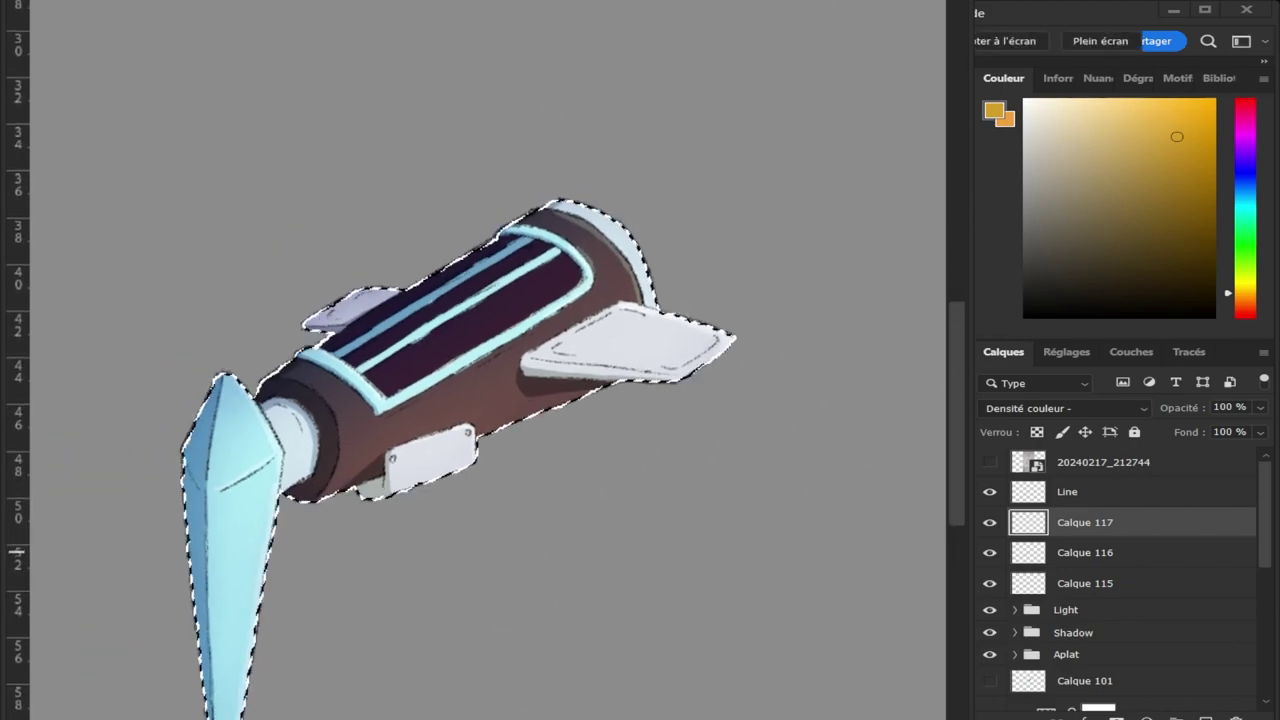
drag(1260, 407, 1205, 443)
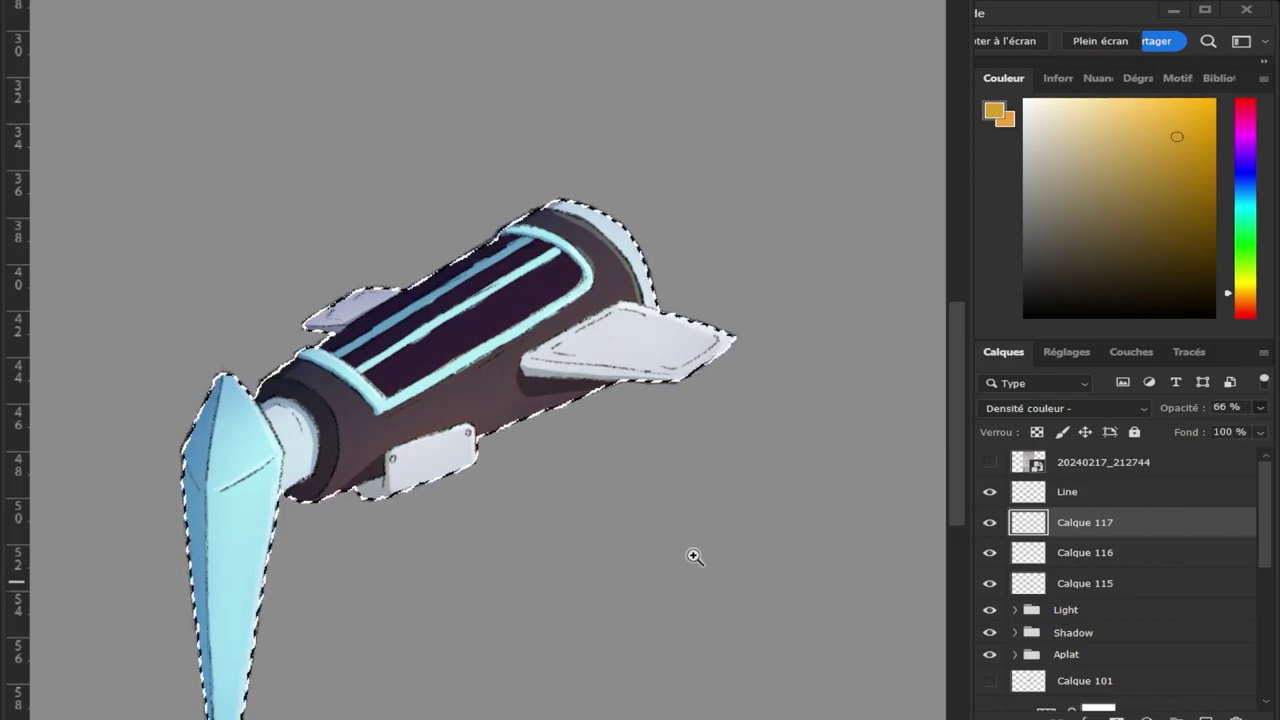
key(l)
key(ctrl+d)
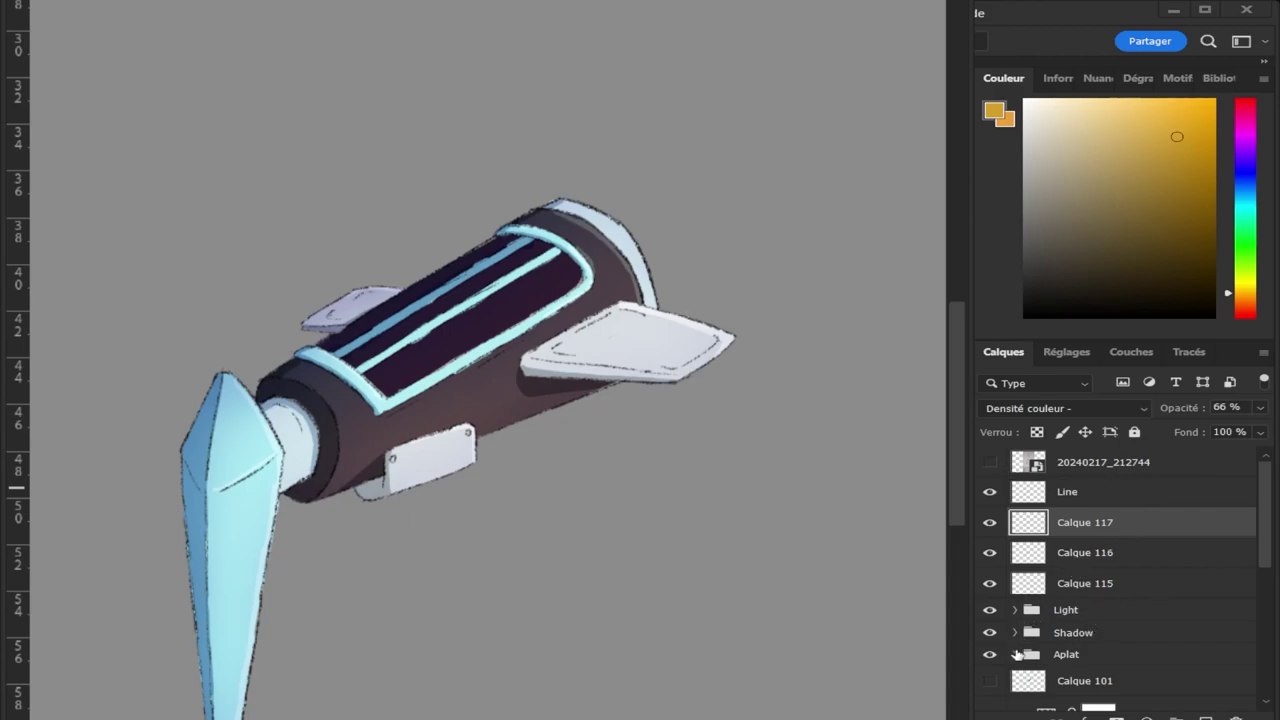
Expand the Aplat group, toggle Calque 104, 102 and 105 to inspect, and select Calque 105.
click(1016, 654)
drag(1268, 527, 1266, 550)
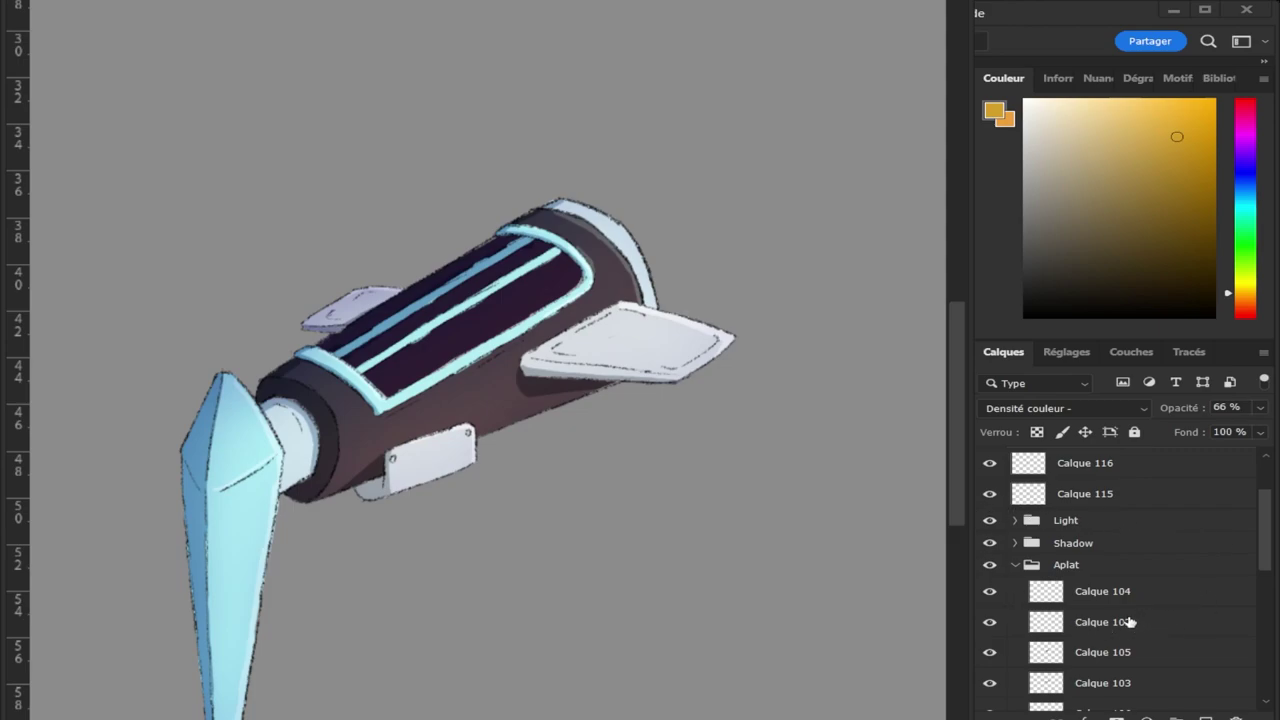
drag(1262, 560, 1266, 572)
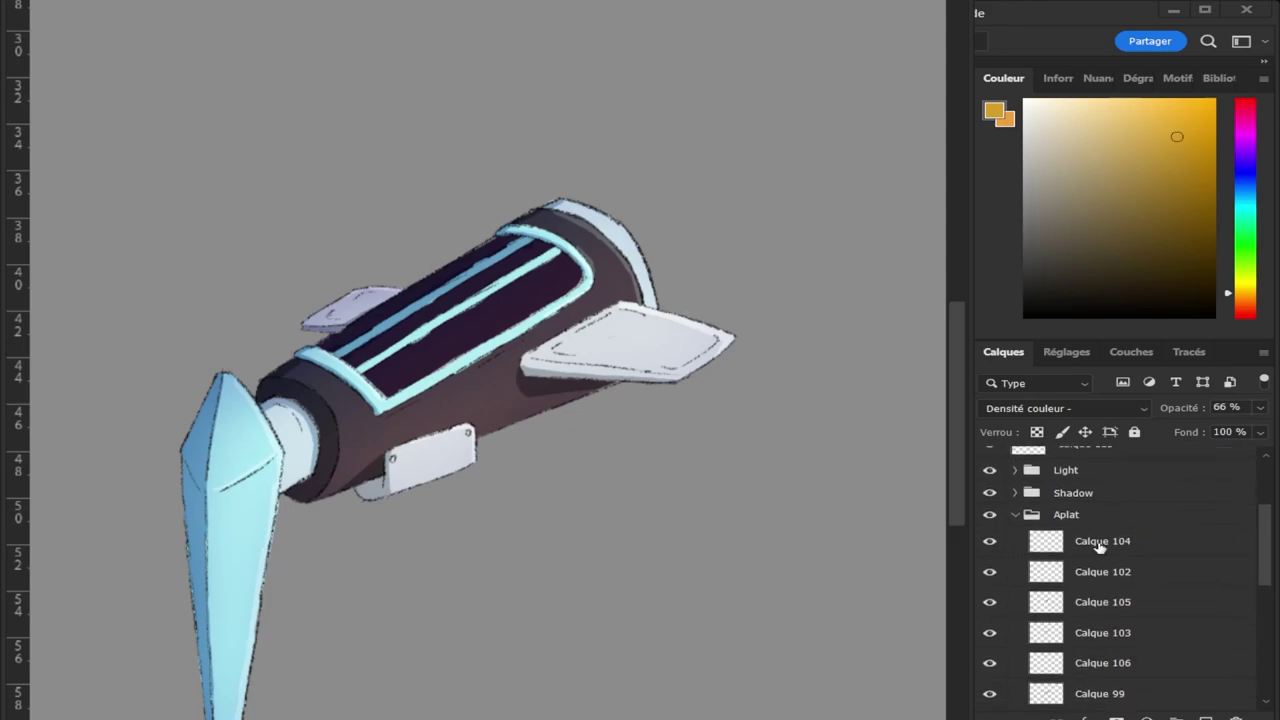
click(991, 543)
click(989, 551)
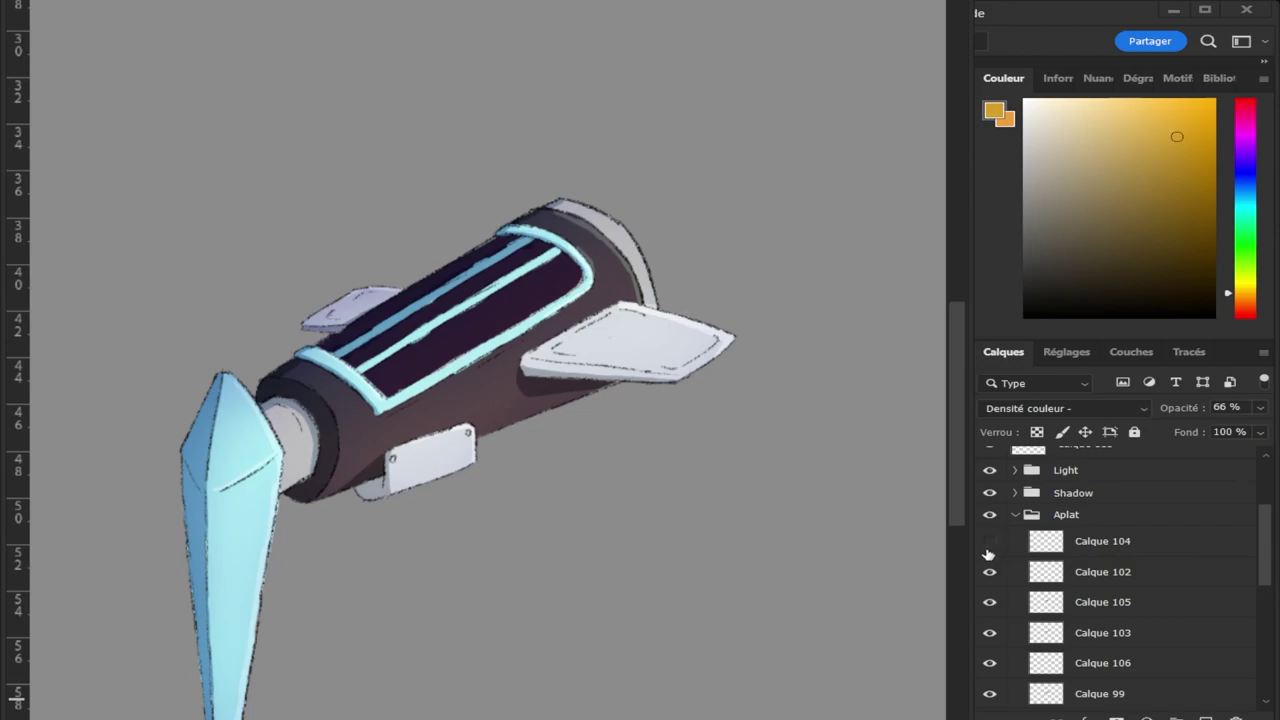
click(992, 572)
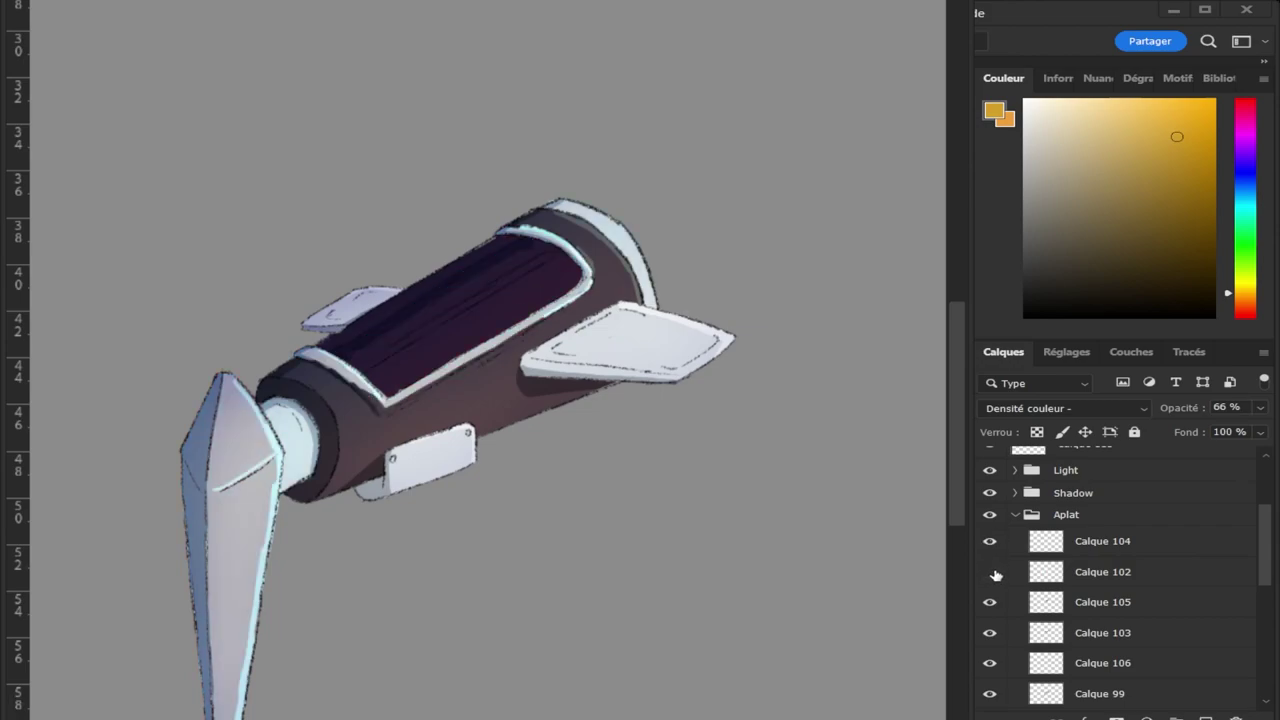
click(991, 572)
click(990, 603)
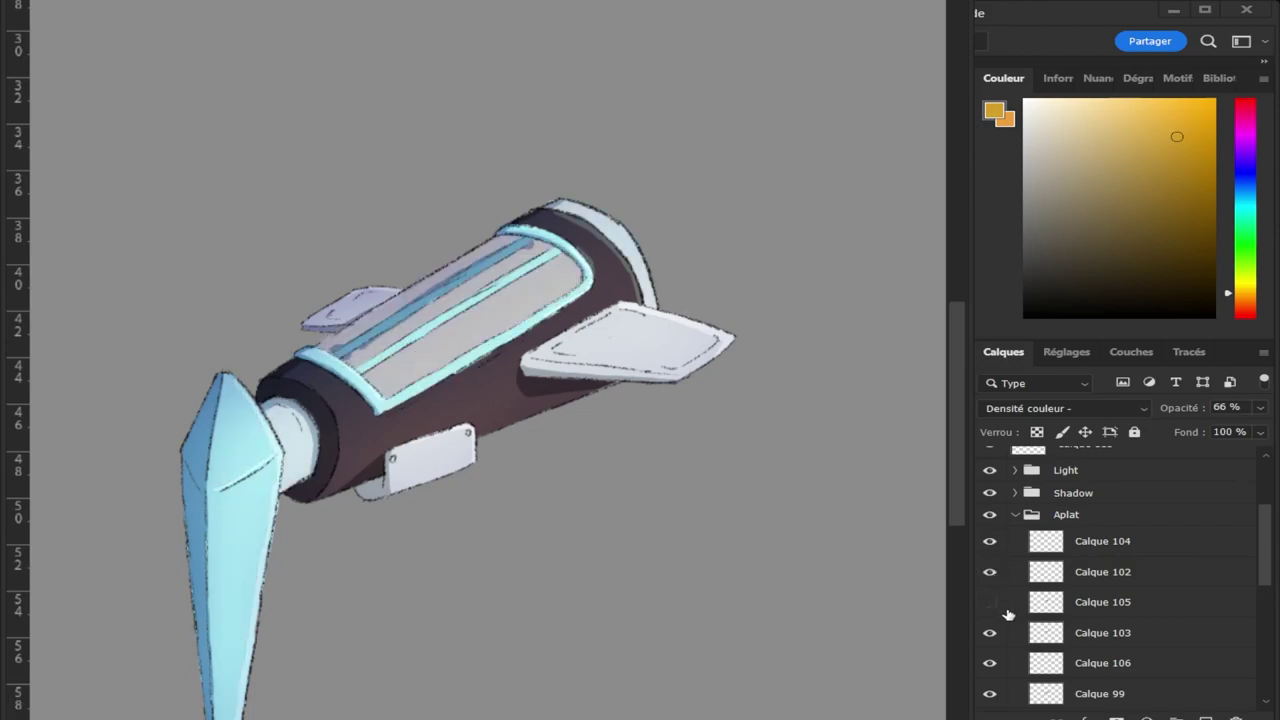
click(990, 603)
click(1050, 596)
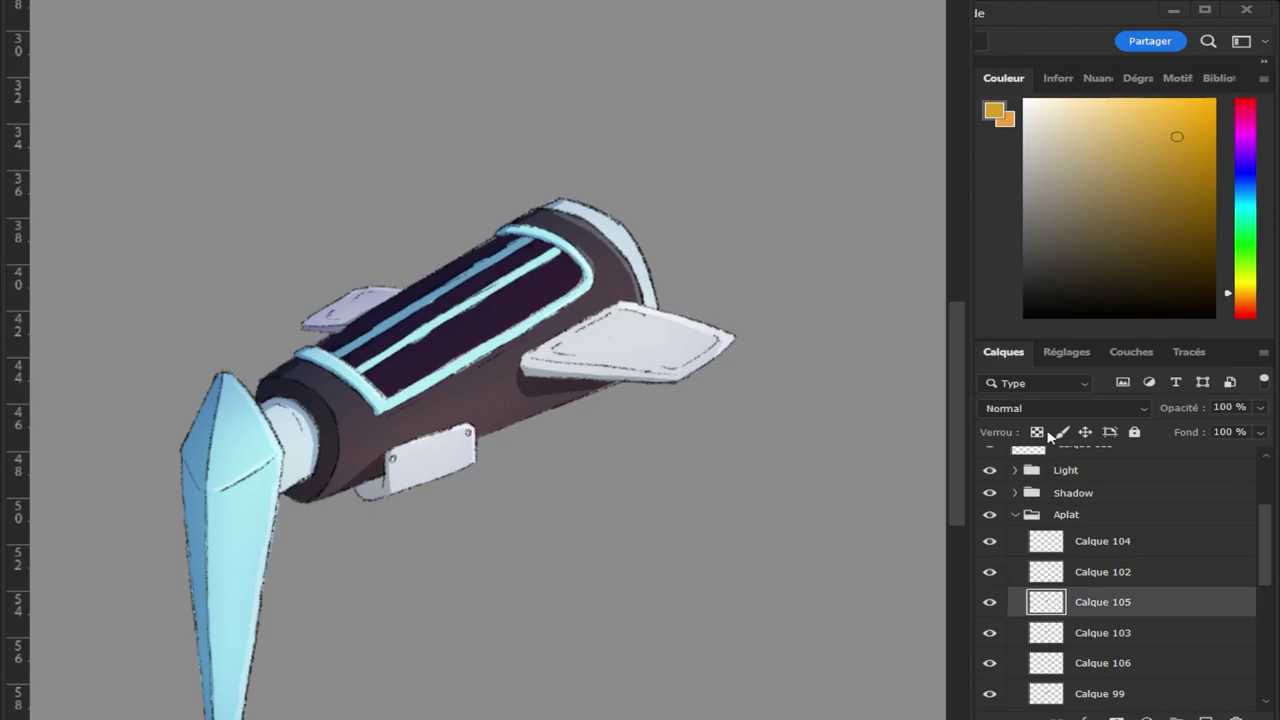
Cycle Calque 105 through blend modes and settle on Couleur plus foncée.
key(Down)
key(Down)
key(Down)
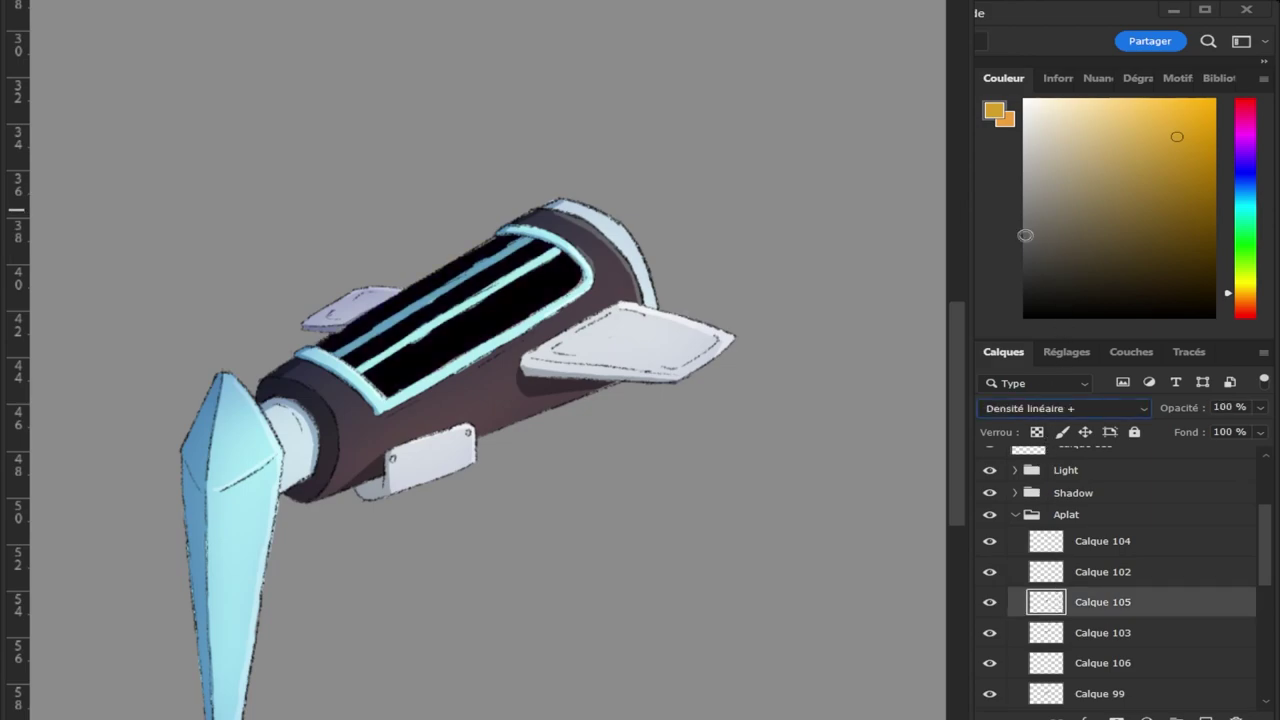
key(Down)
key(Down)
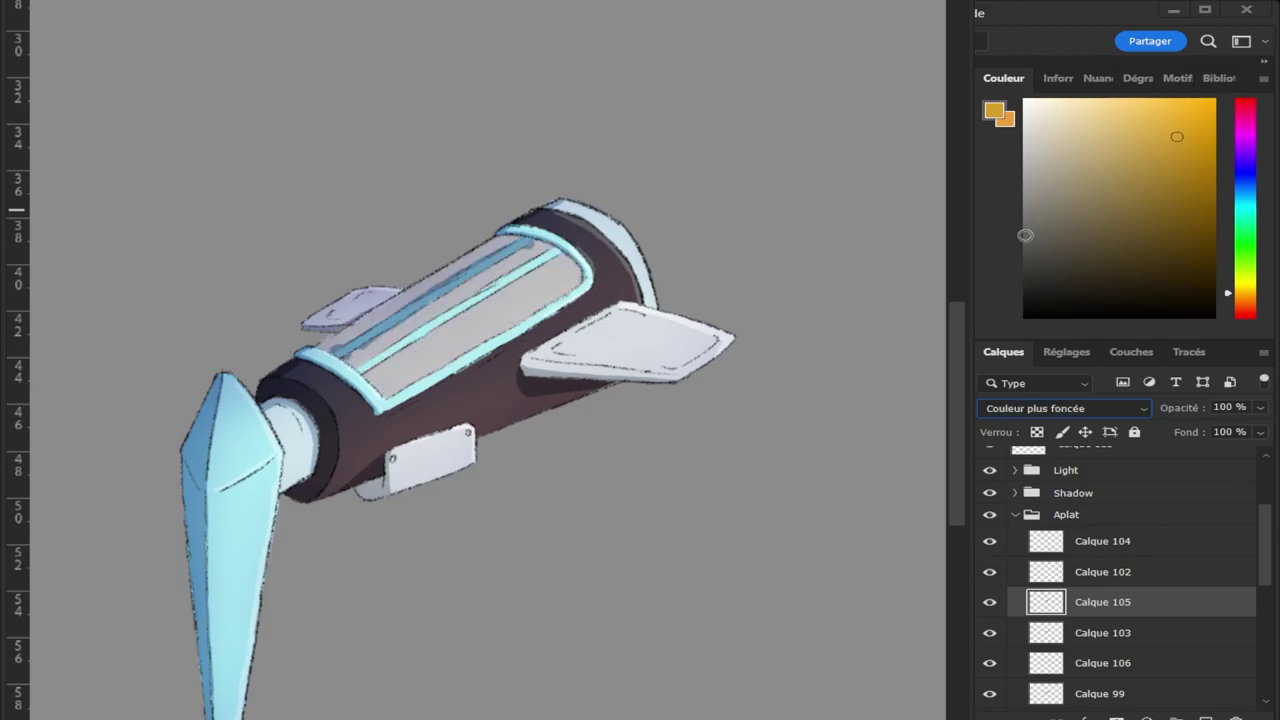
key(Down)
key(Down)
key(Down)
key(Down)
key(Down)
key(Down)
key(Down)
key(Down)
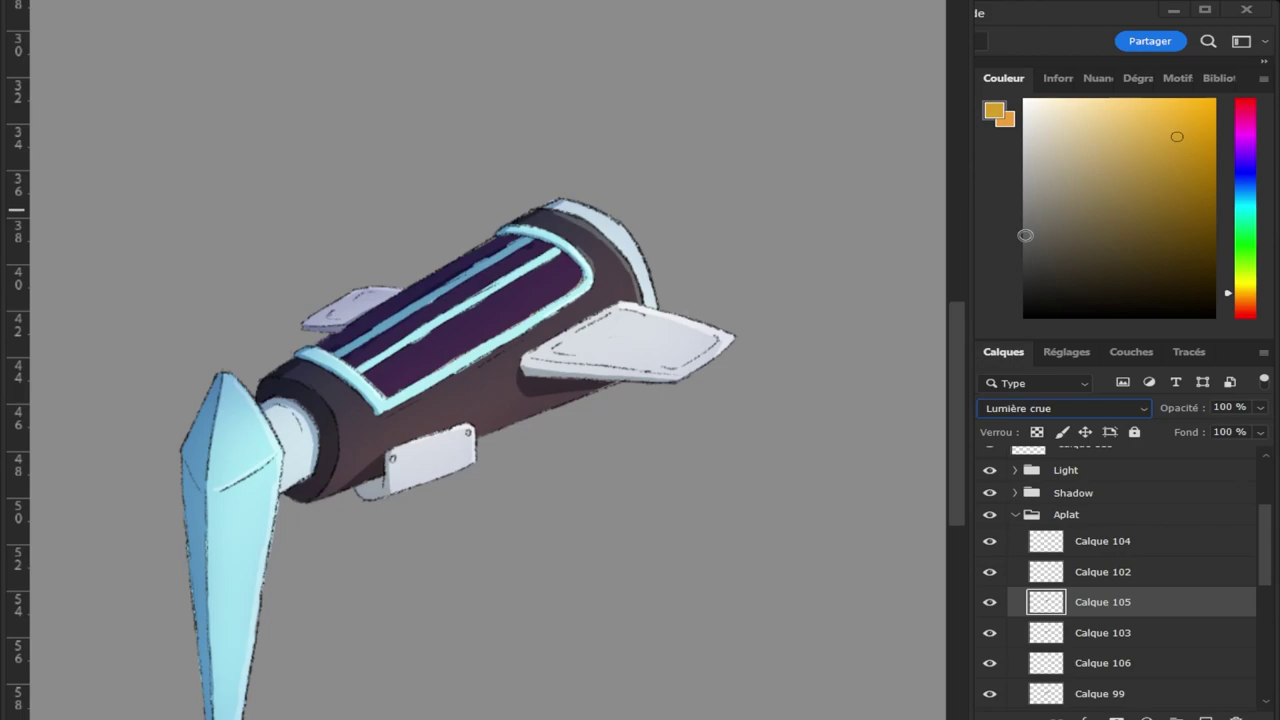
key(Down)
key(Up)
key(Down)
key(Down)
key(Down)
key(Down)
key(Down)
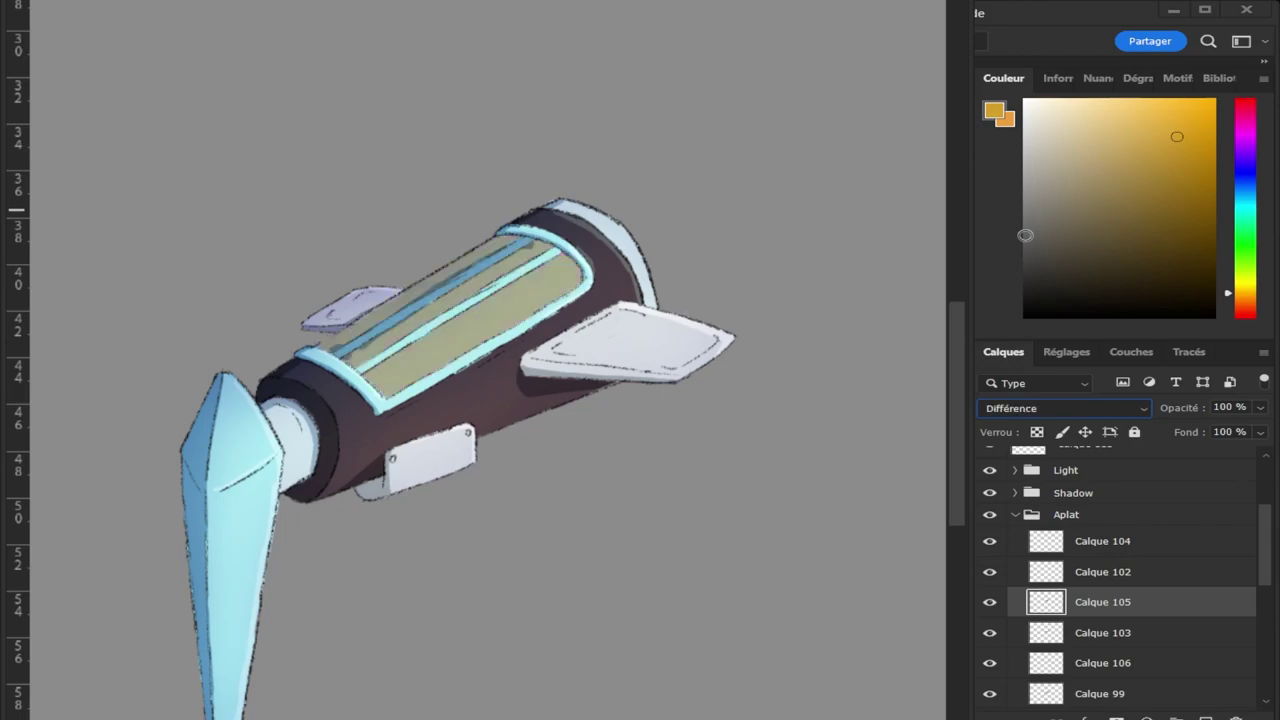
key(Down)
key(Down)
key(Down)
key(Down)
key(Down)
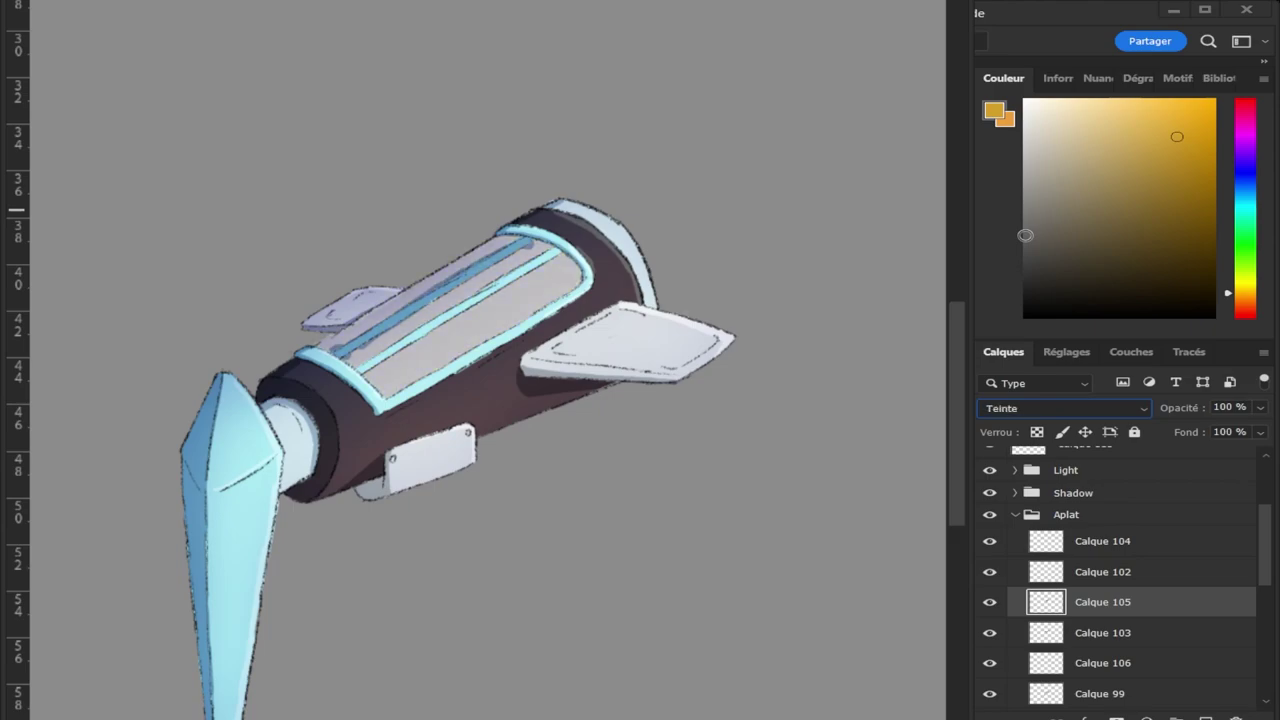
key(Down)
key(Down)
key(Down)
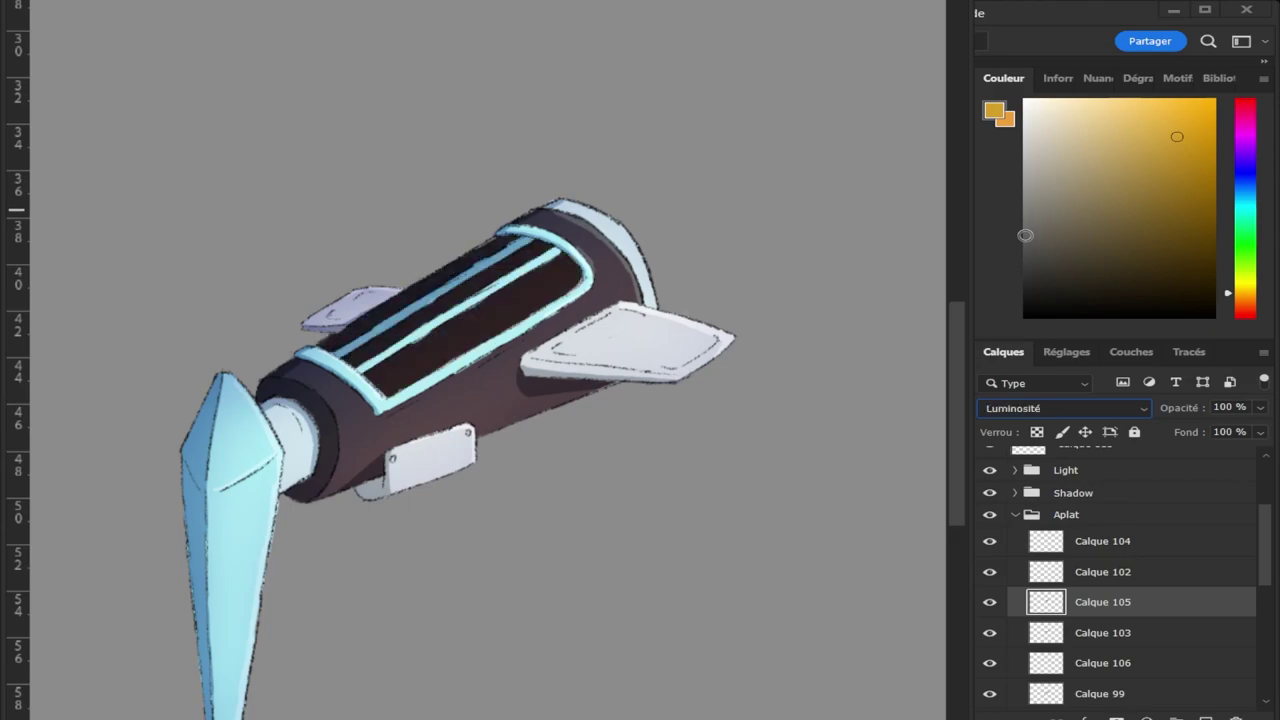
key(Up)
key(Up)
key(Up)
key(Up)
key(Up)
key(Up)
key(Up)
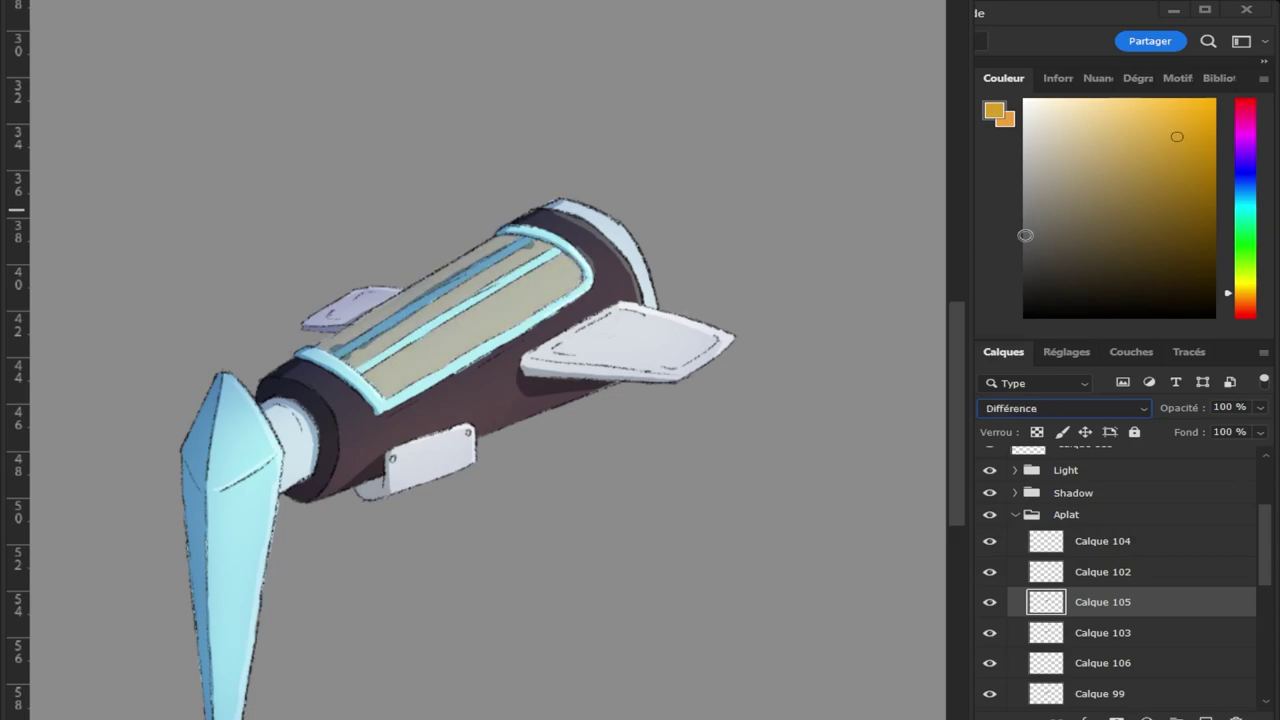
key(Up)
key(Up)
key(Up)
key(Down)
key(Up)
key(Up)
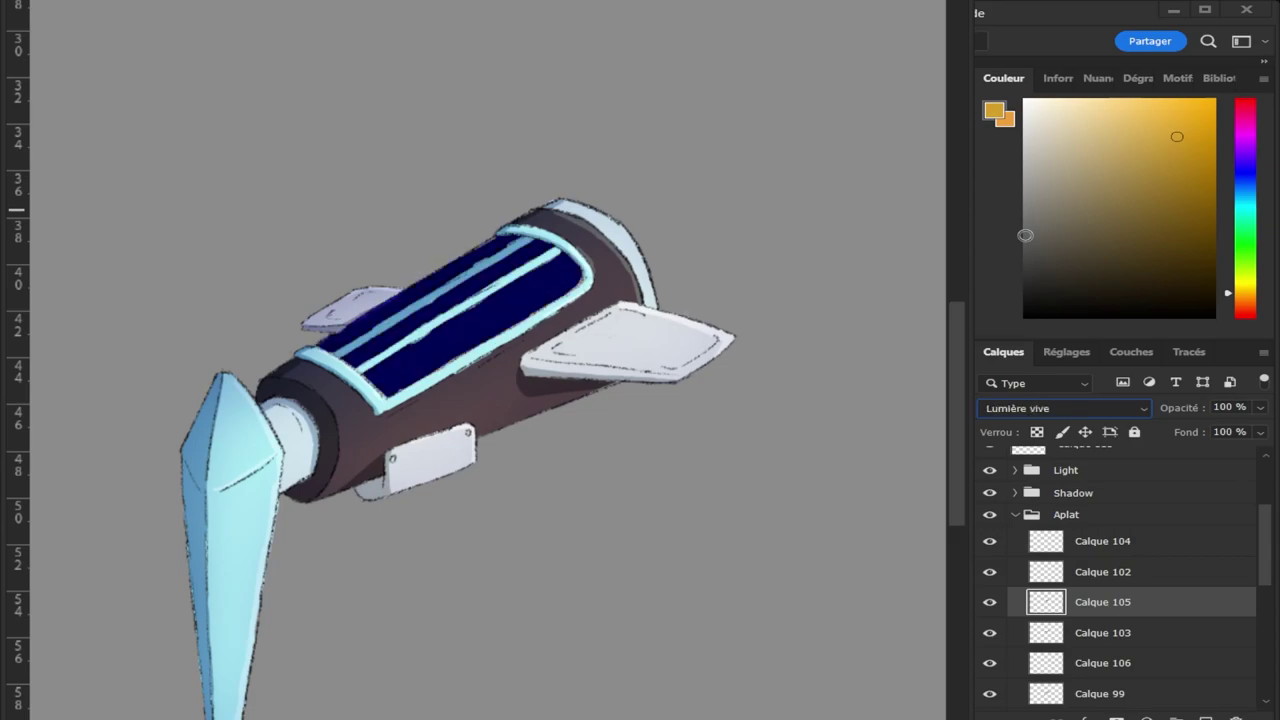
key(Up)
key(Up)
key(Up)
key(Up)
key(Up)
key(Up)
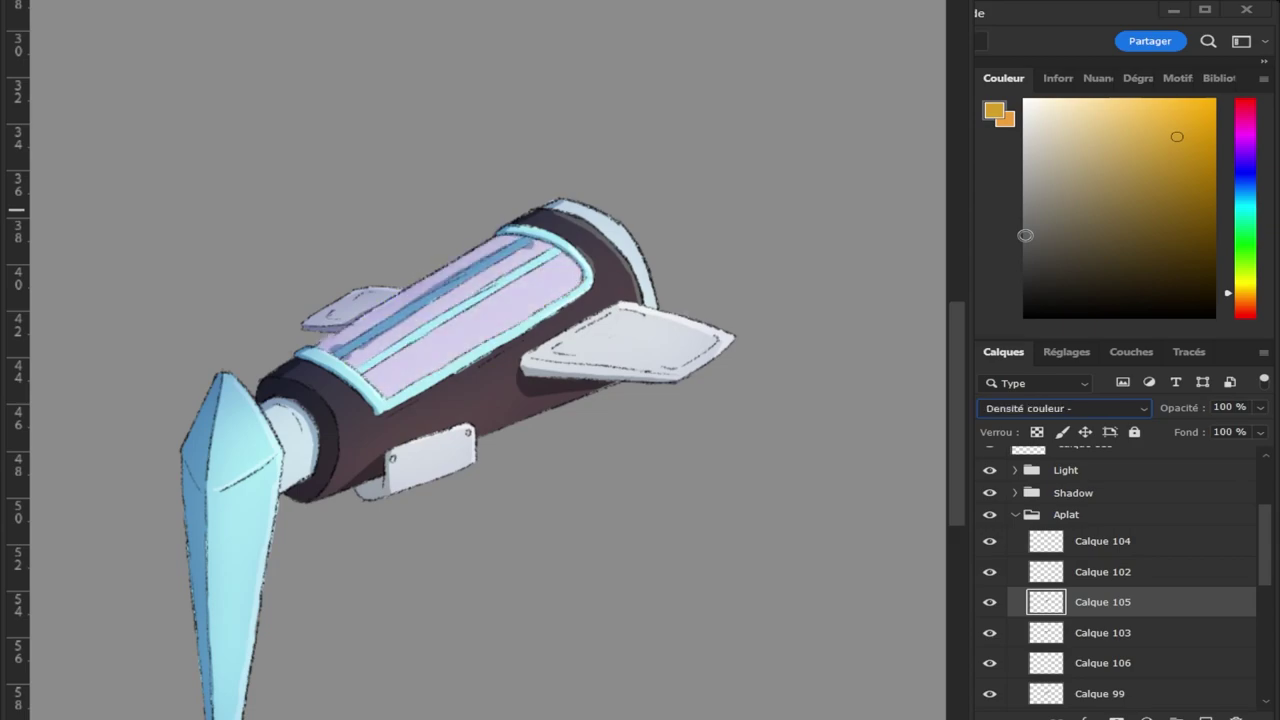
key(Up)
key(Up)
key(Up)
key(Up)
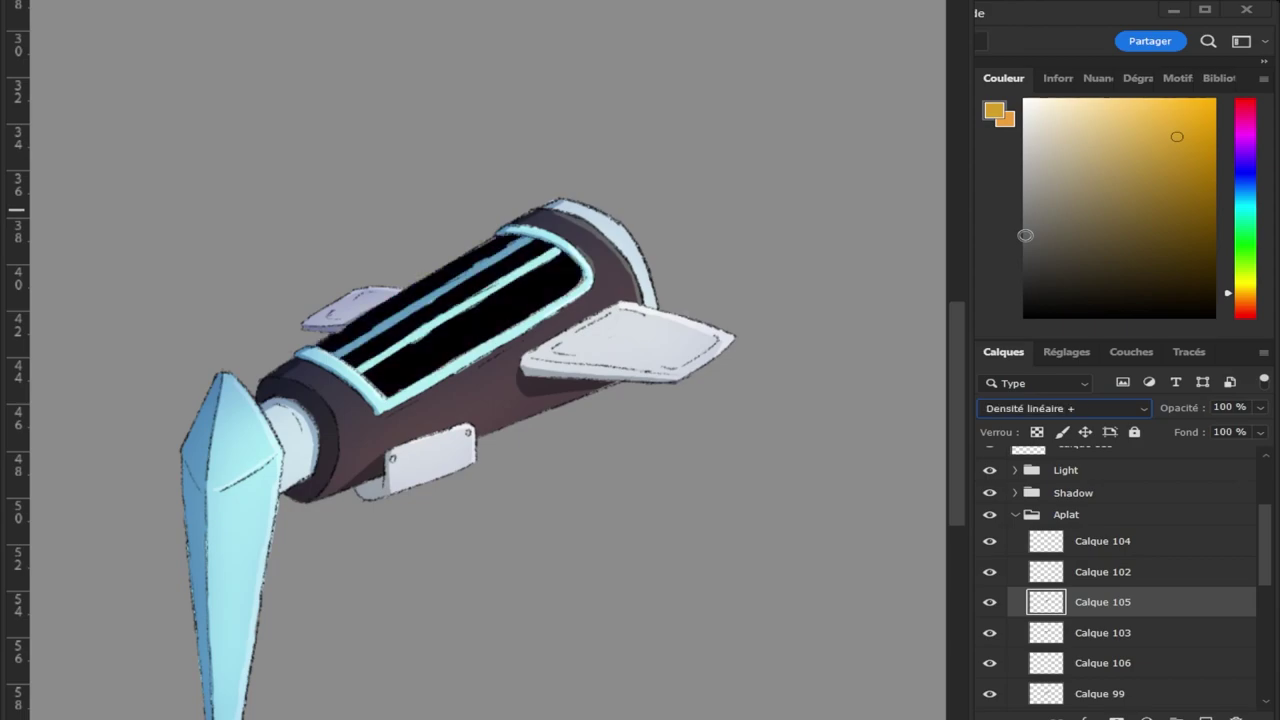
key(Down)
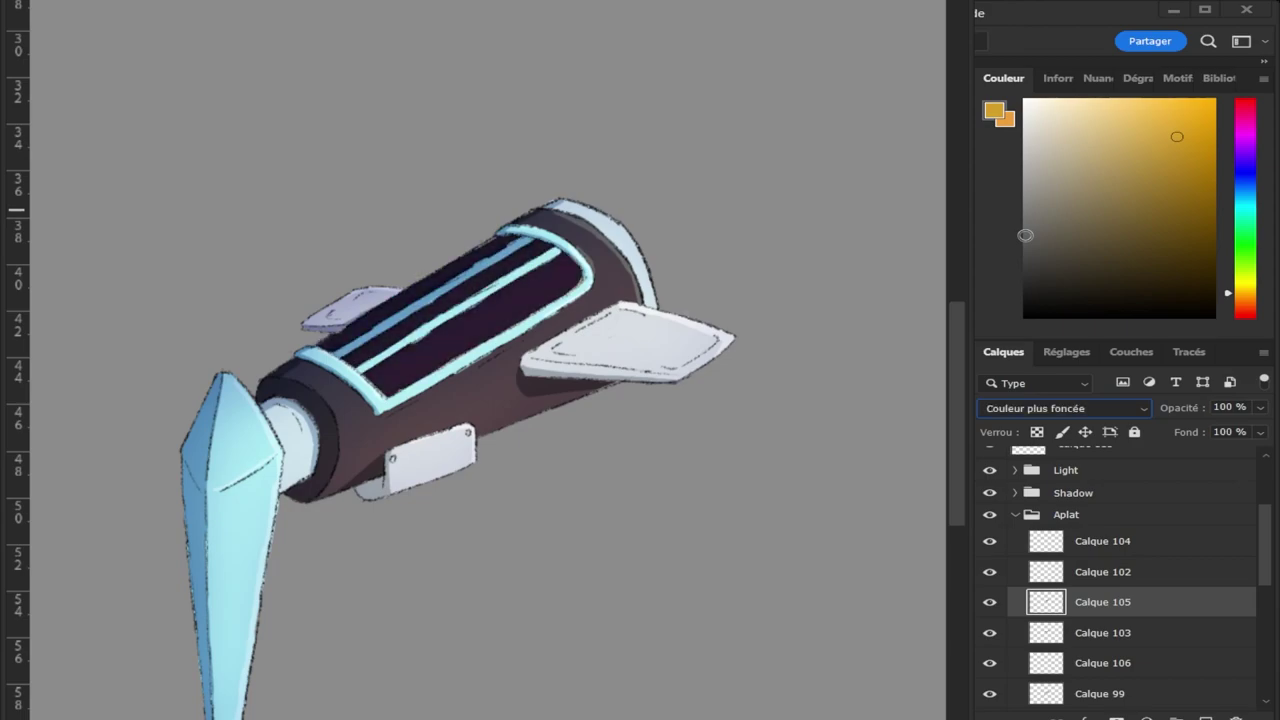
key(Up)
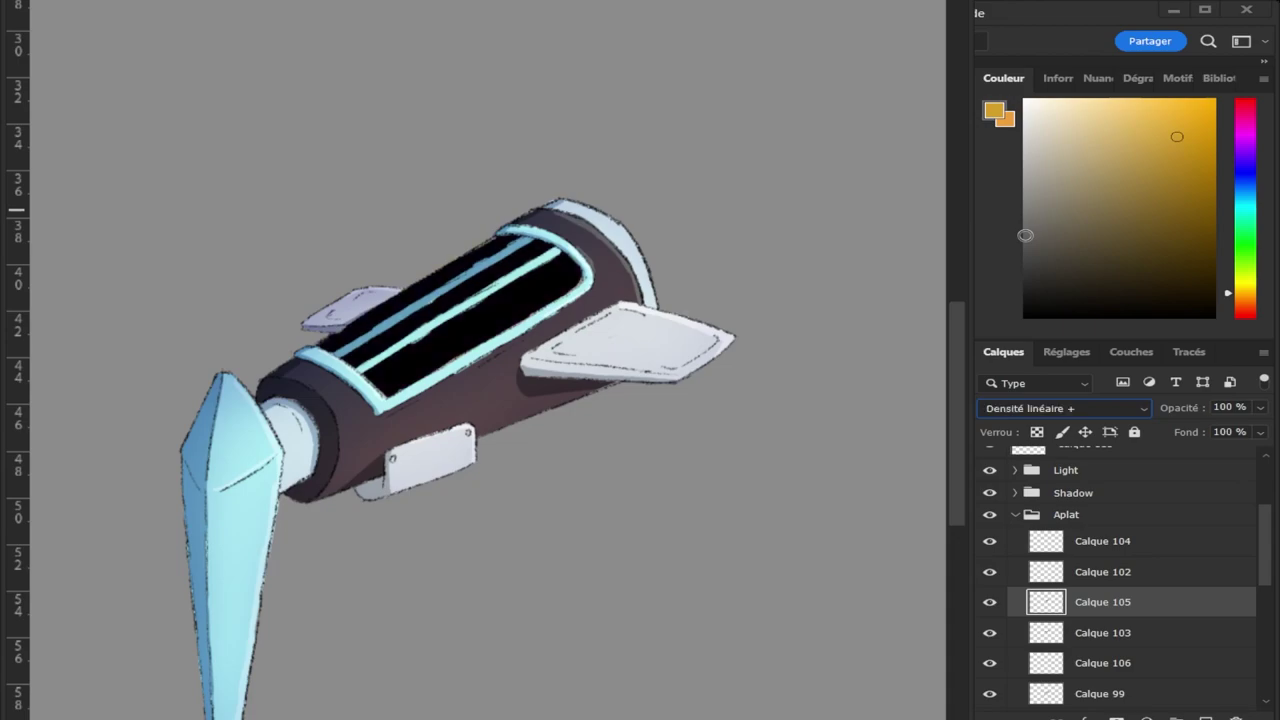
key(Up)
key(Up)
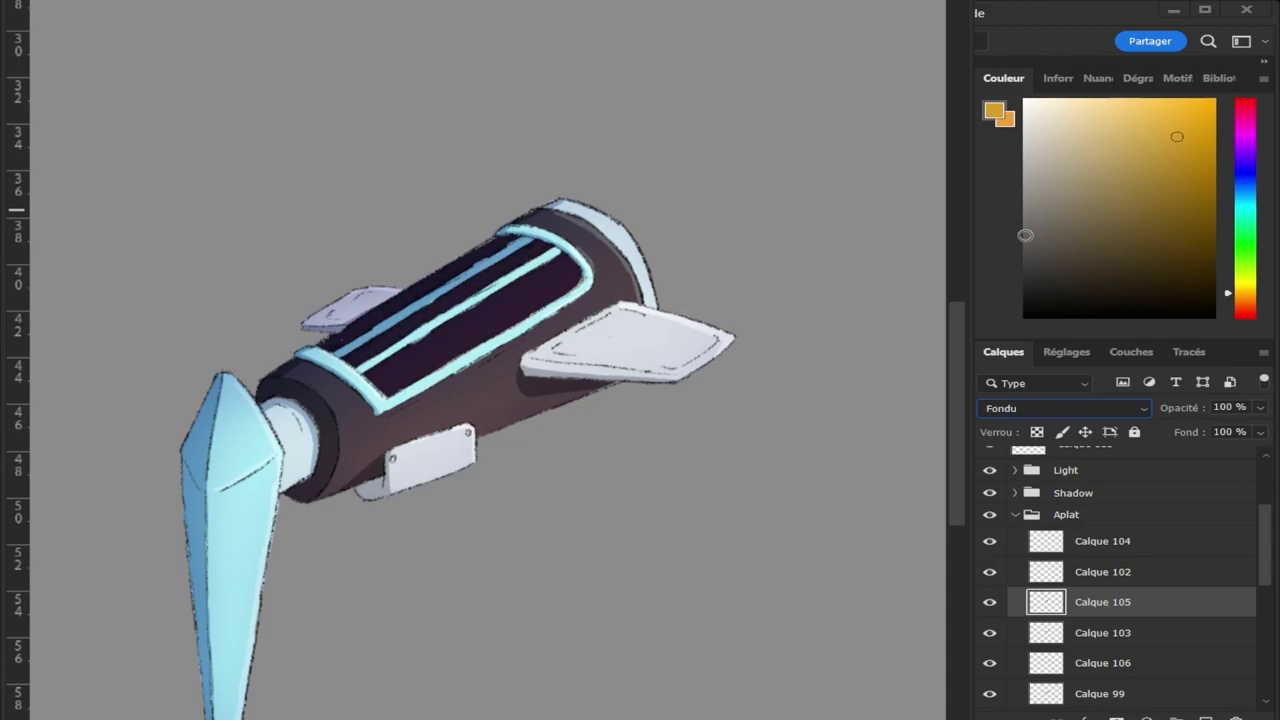
key(Down)
key(Up)
key(Down)
key(Down)
key(Down)
key(Down)
key(Down)
key(Down)
key(Down)
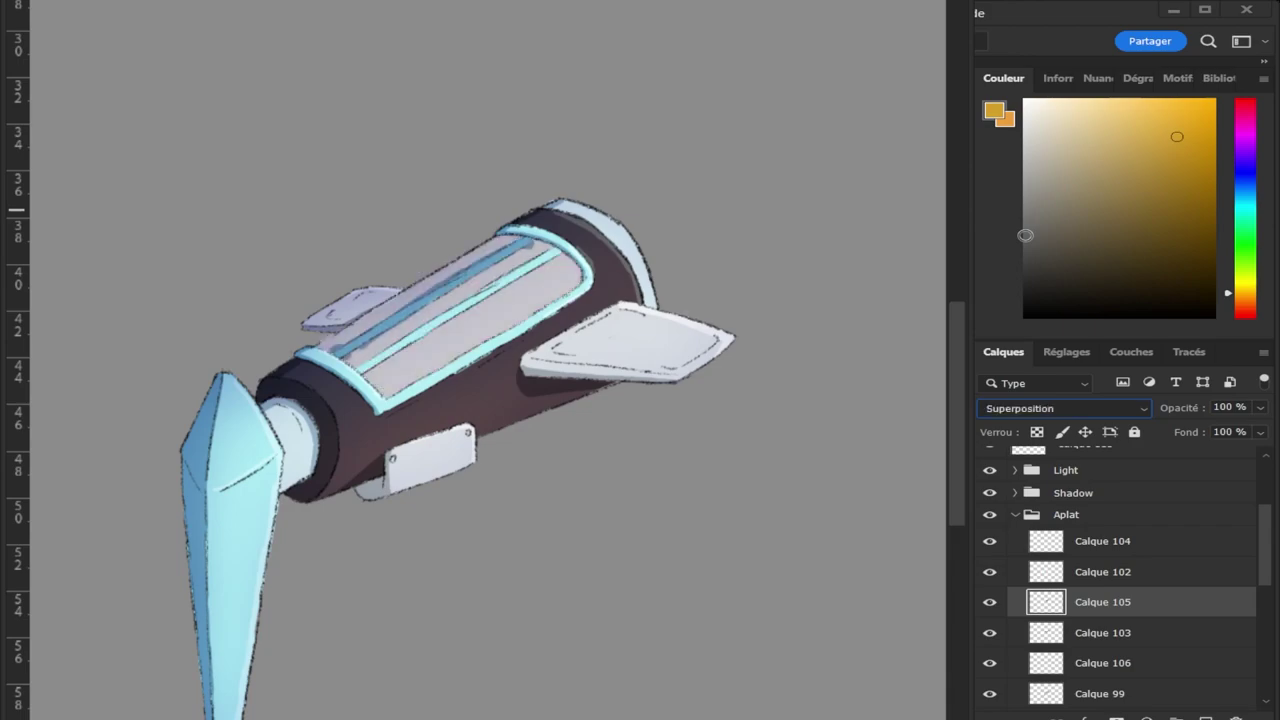
key(Up)
key(Up)
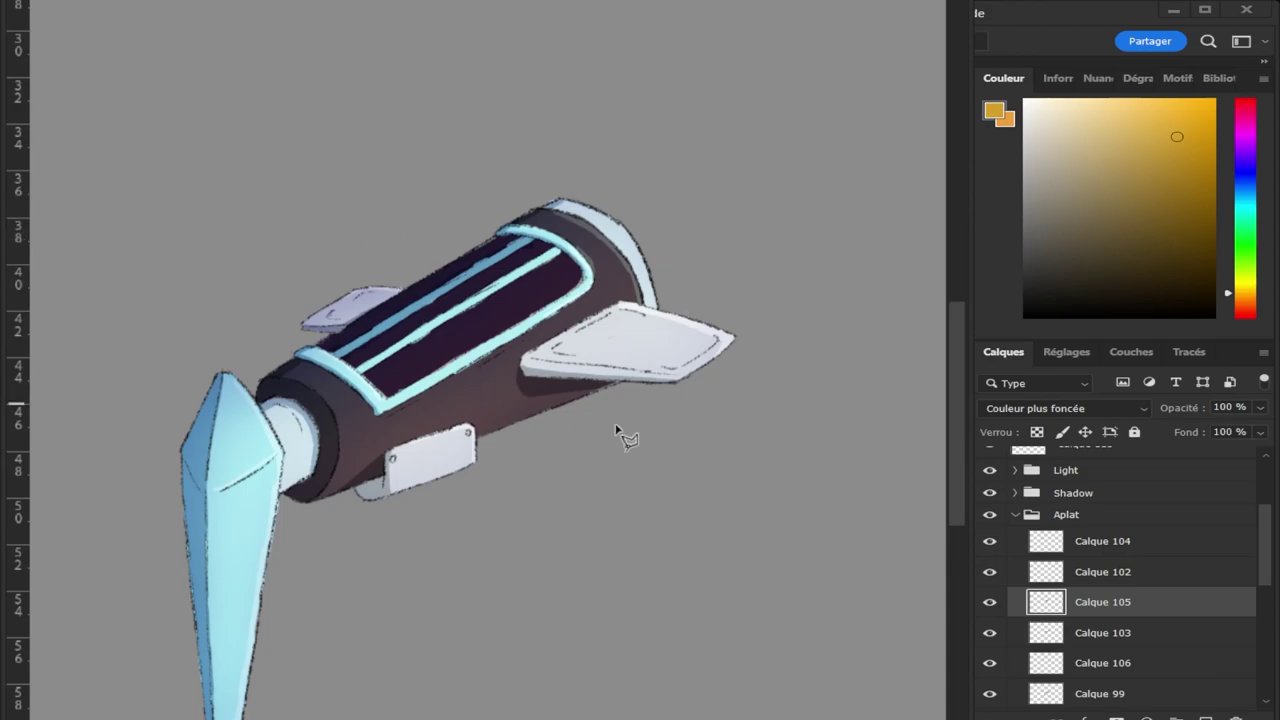
Rename shading layers Calque 115, 116 and 117 to AO, Shadow and Light.
click(1015, 516)
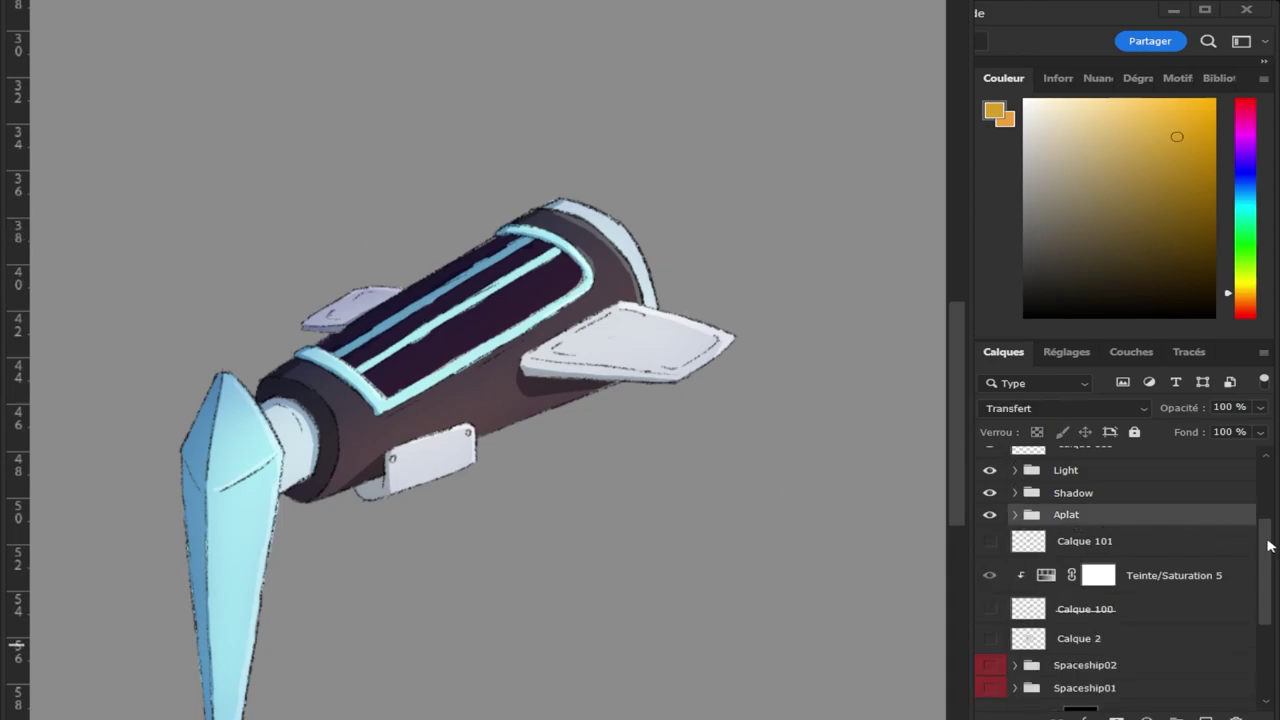
scroll(1266, 530, up, 5)
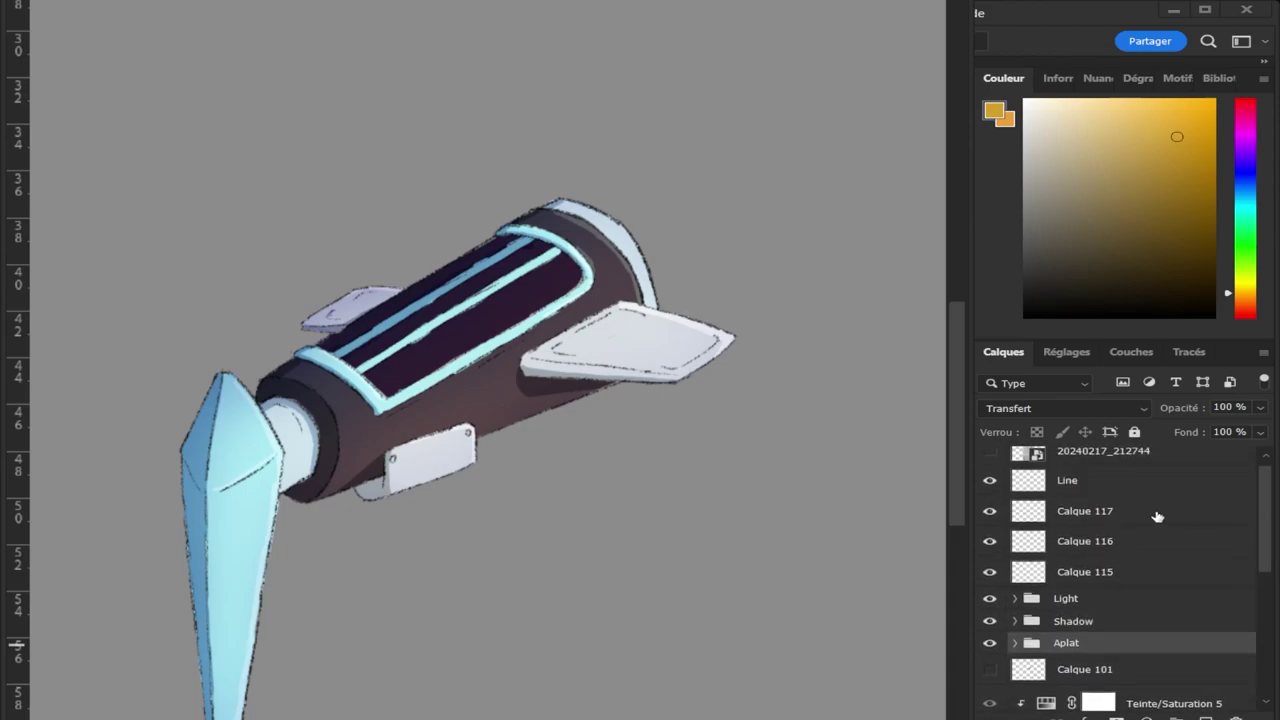
click(990, 541)
click(990, 571)
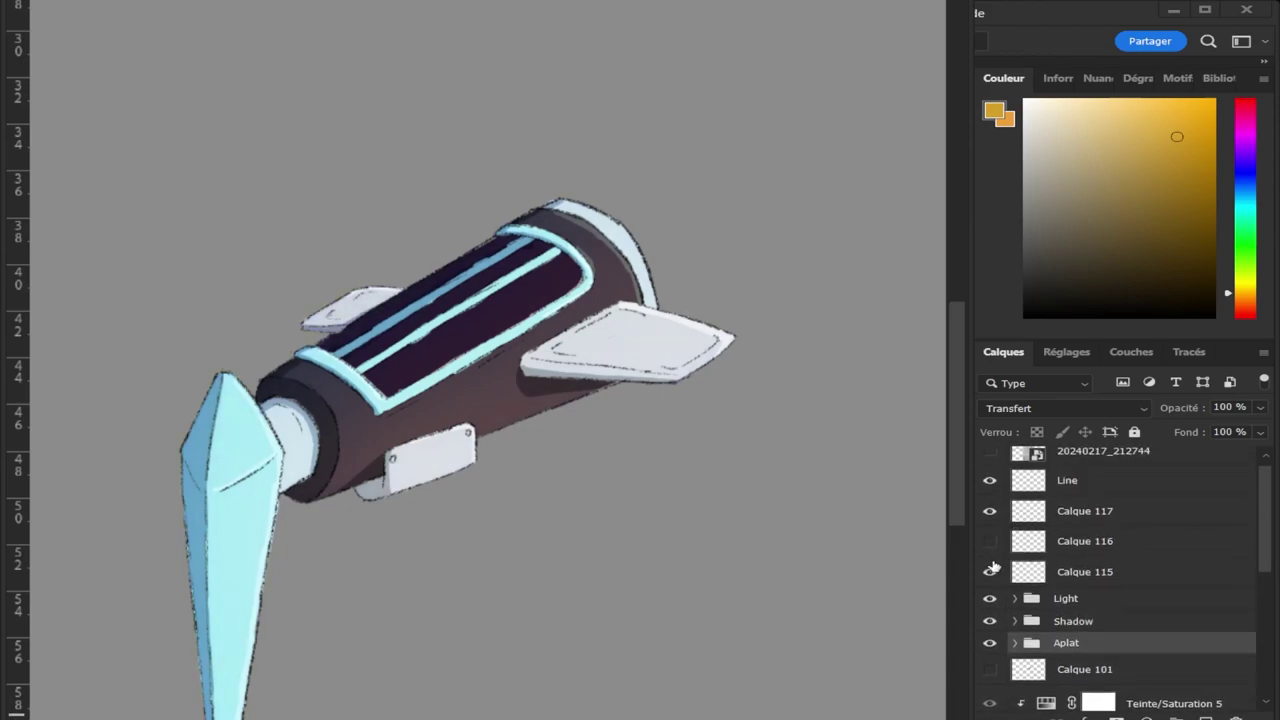
click(990, 571)
click(990, 541)
double_click(1070, 572)
text(AO)
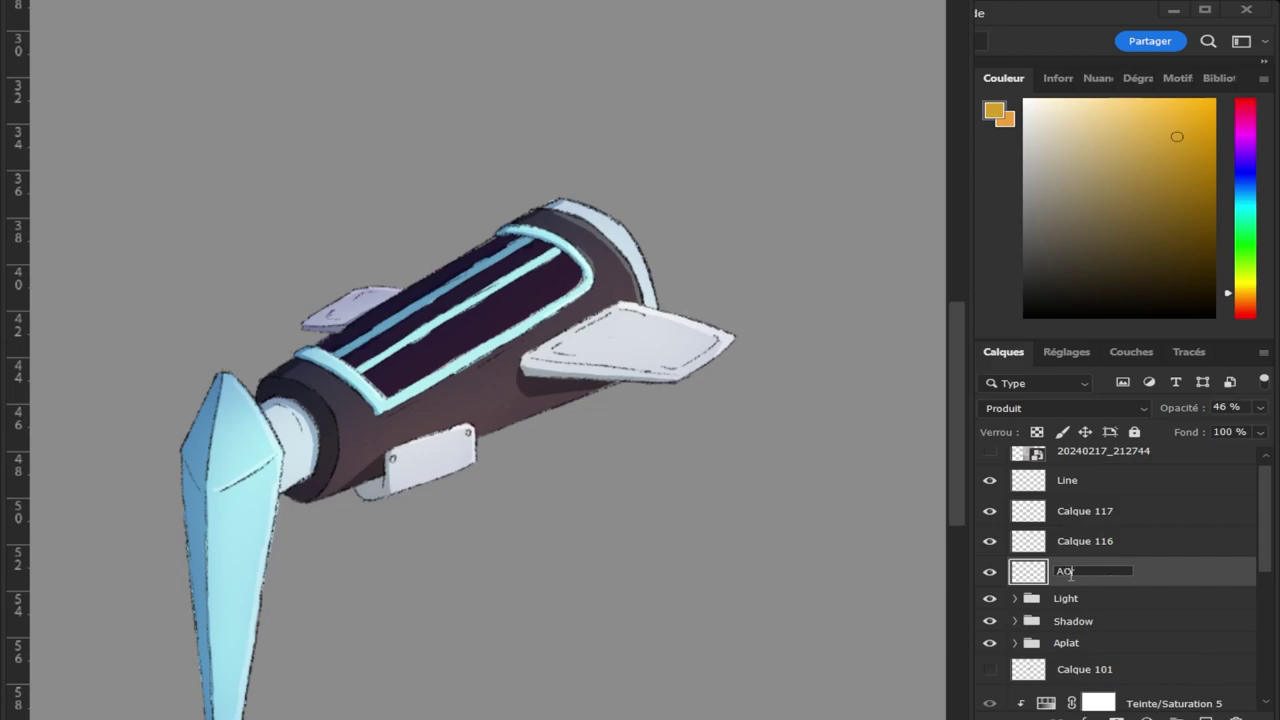
double_click(1070, 541)
text(Shadow)
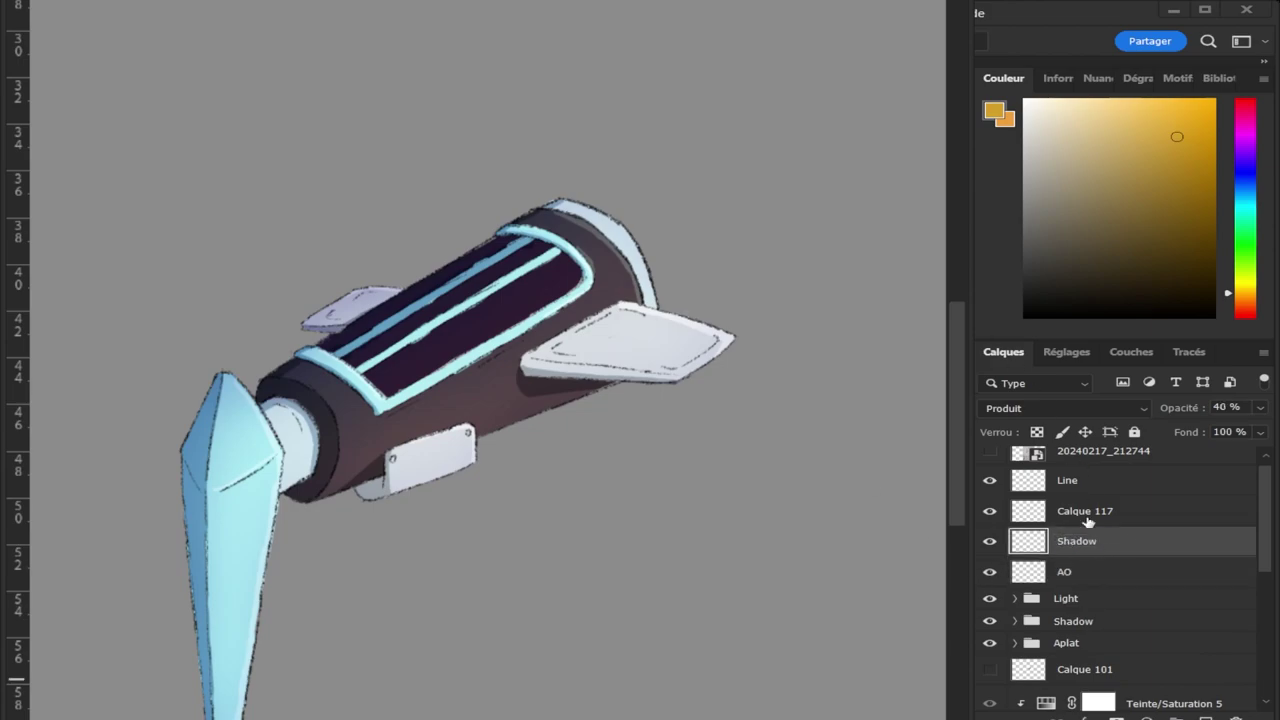
double_click(1080, 514)
text(Light)
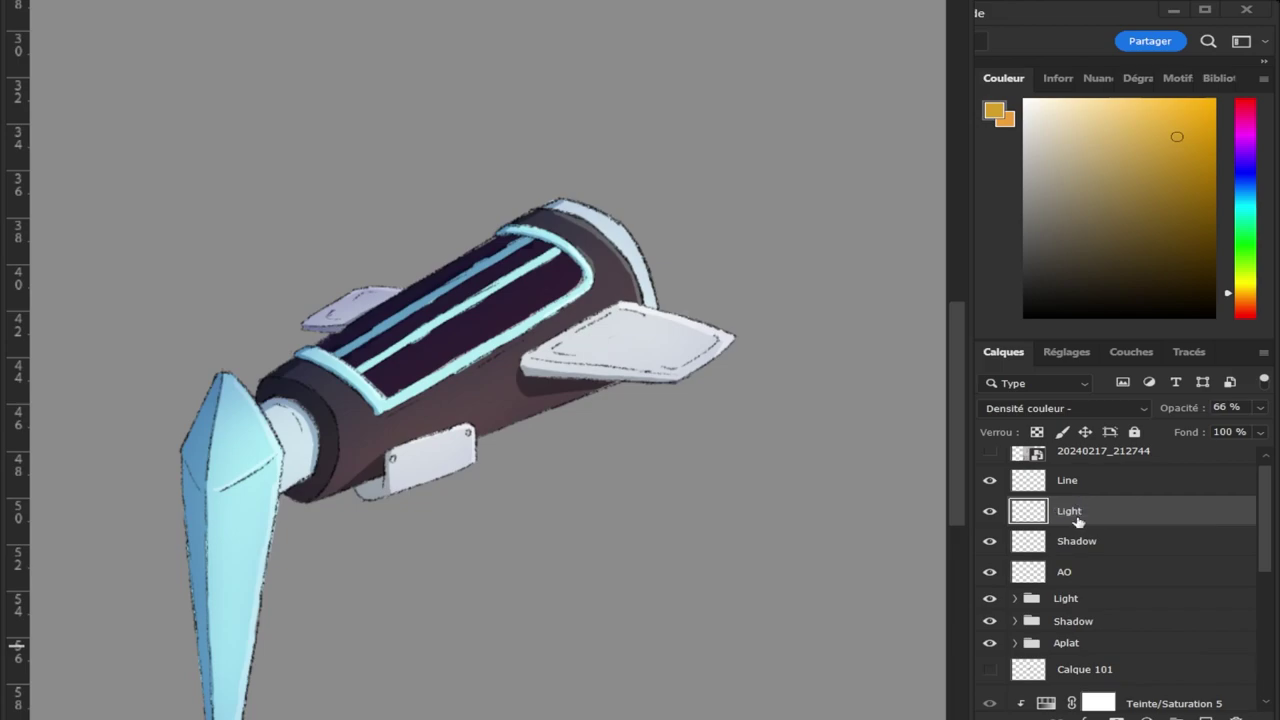
Group the layers from Light down to Aplat into Spaceship03 and move Line inside it.
shift+click(1089, 645)
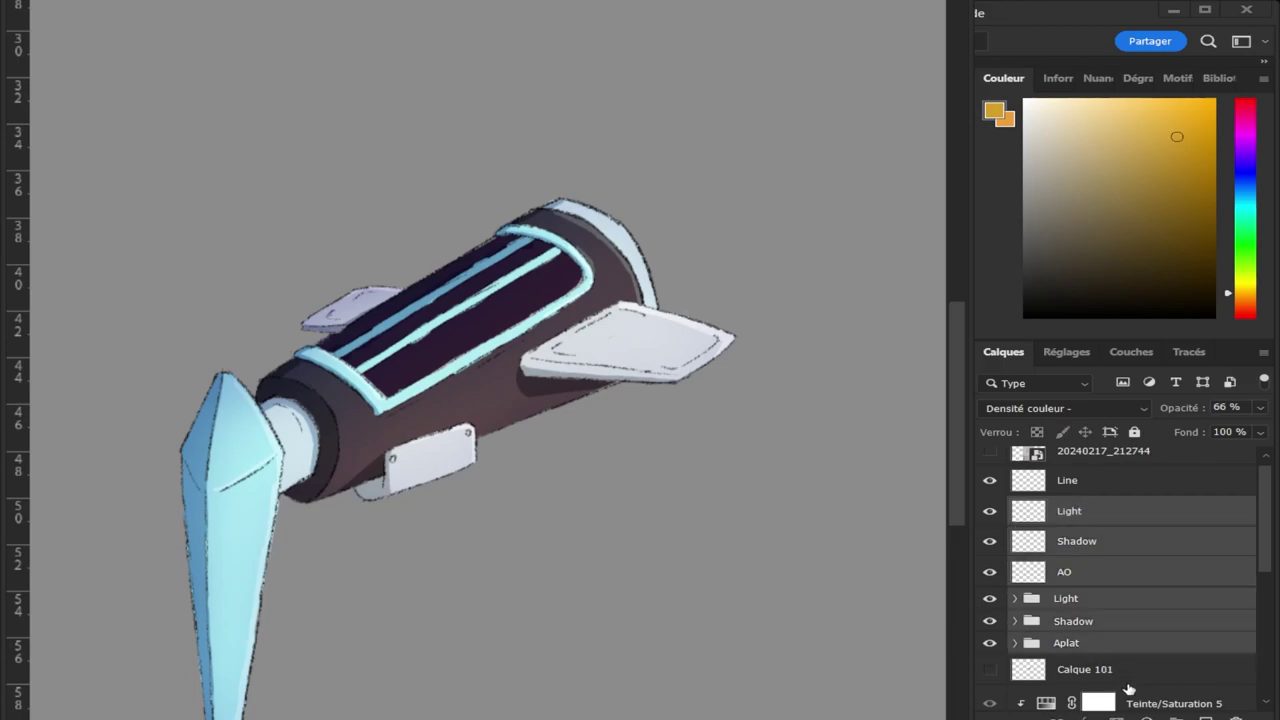
key(ctrl+g)
double_click(1076, 506)
text(Spaceship03)
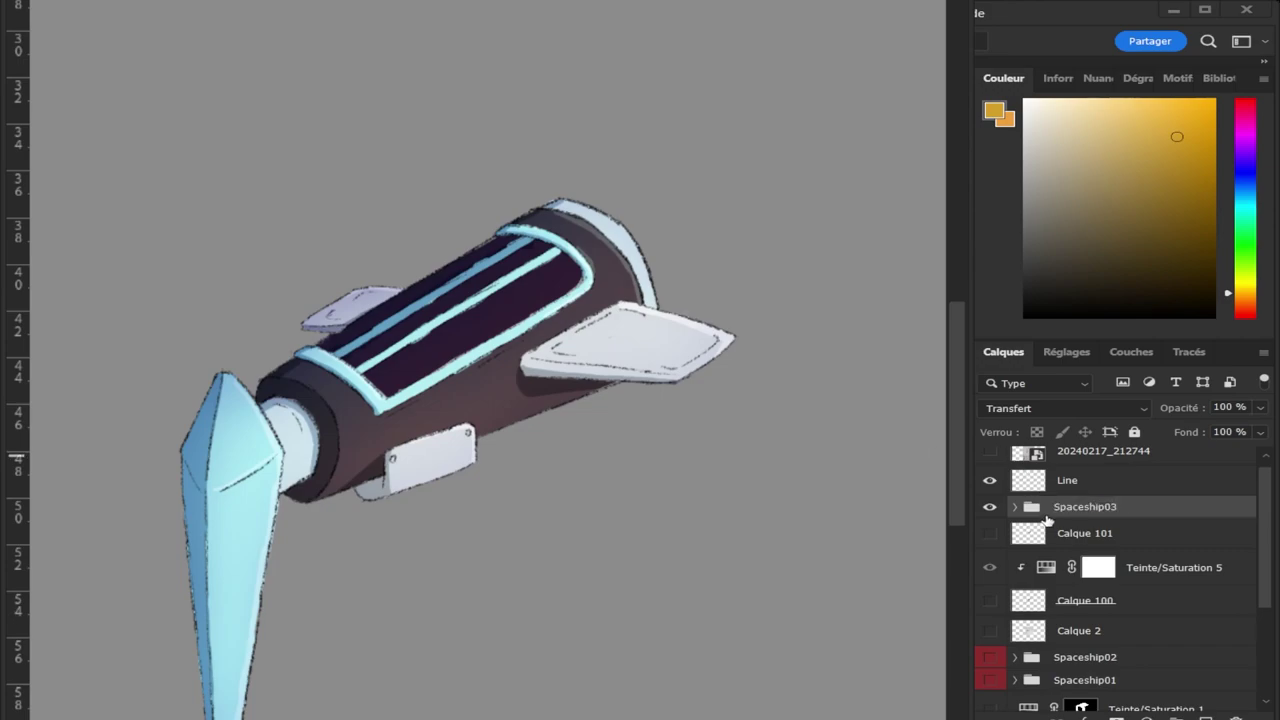
click(1014, 507)
drag(1075, 515, 1075, 512)
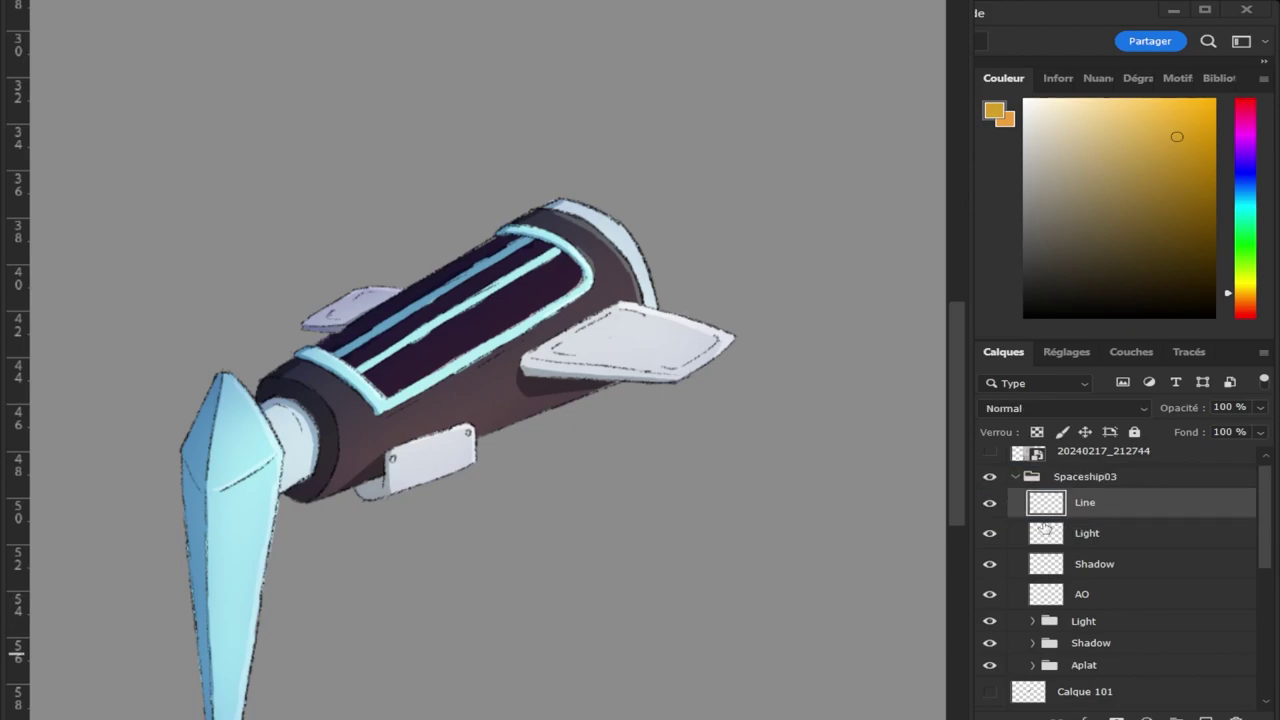
click(1015, 477)
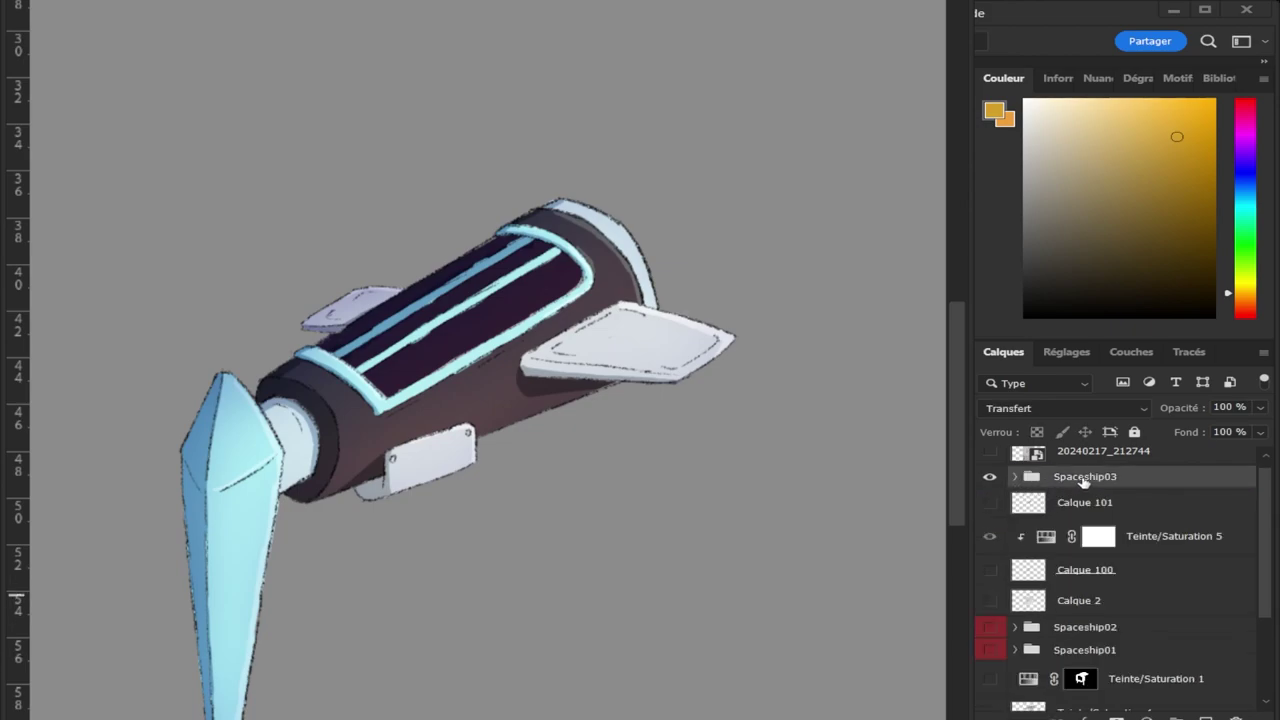